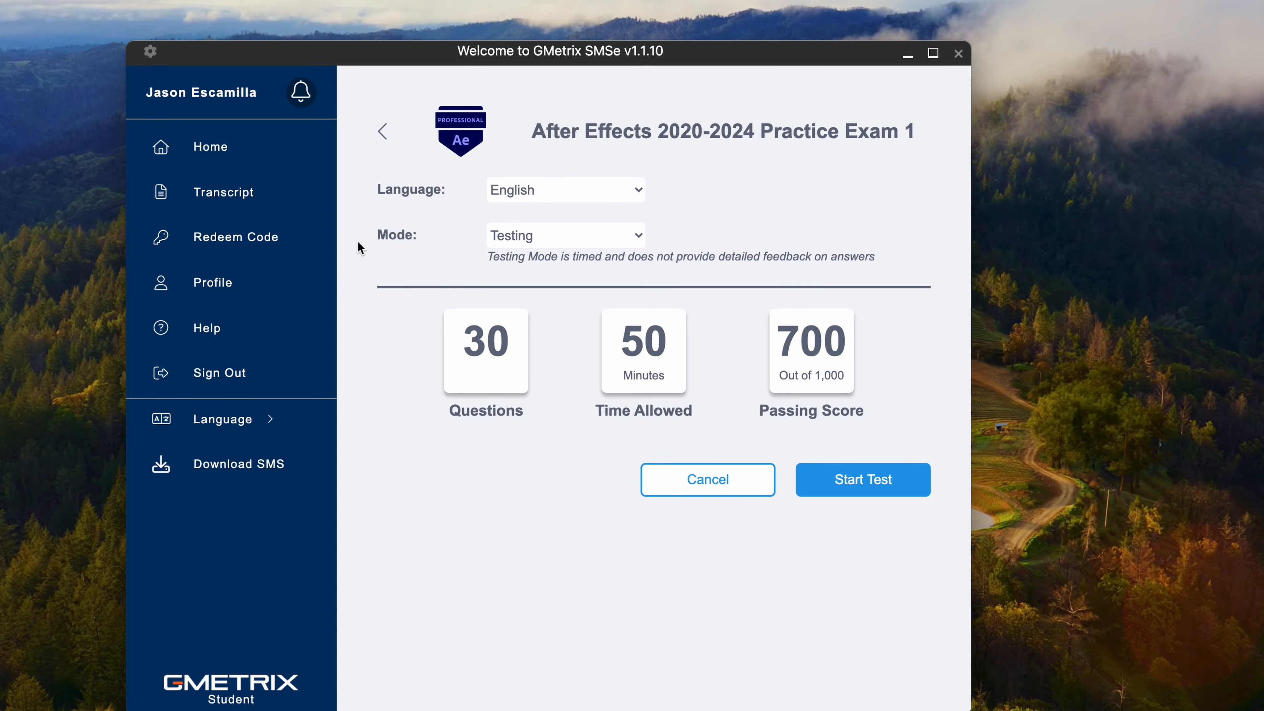
{"action": "left_click", "coordinate": [558, 242]}
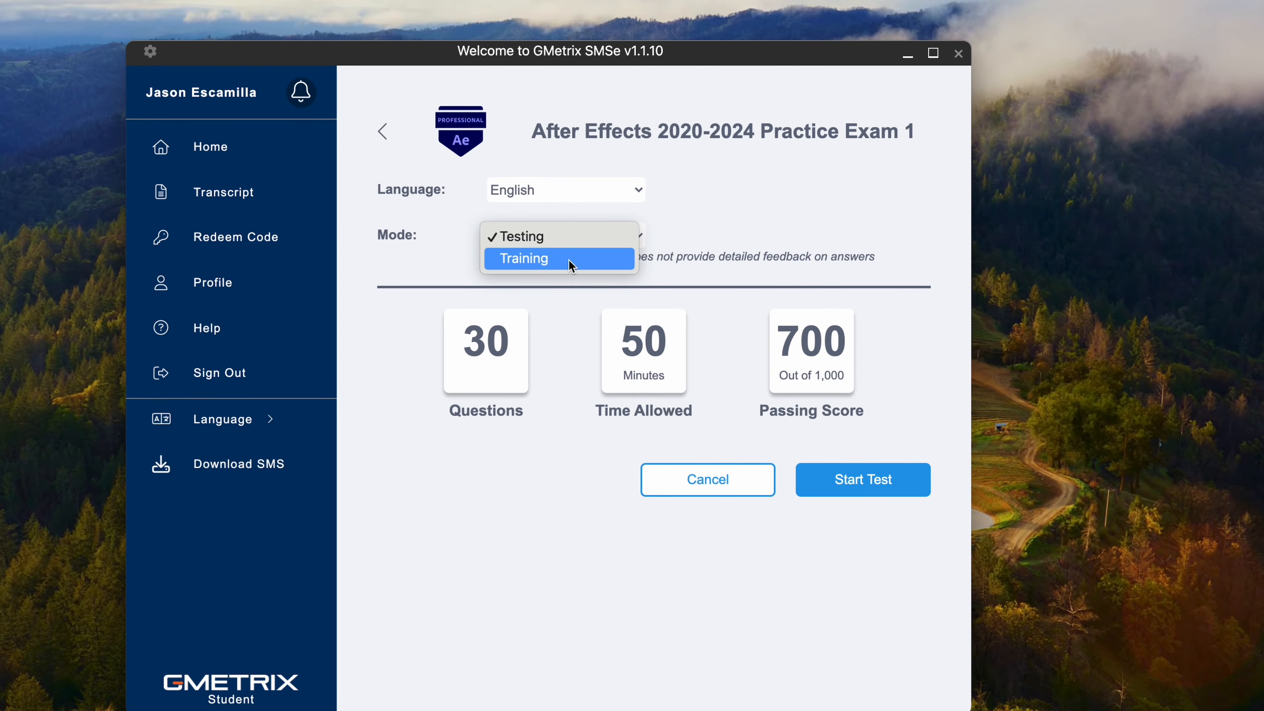
{"action": "left_click", "coordinate": [569, 259]}
{"action": "left_click", "coordinate": [836, 472]}
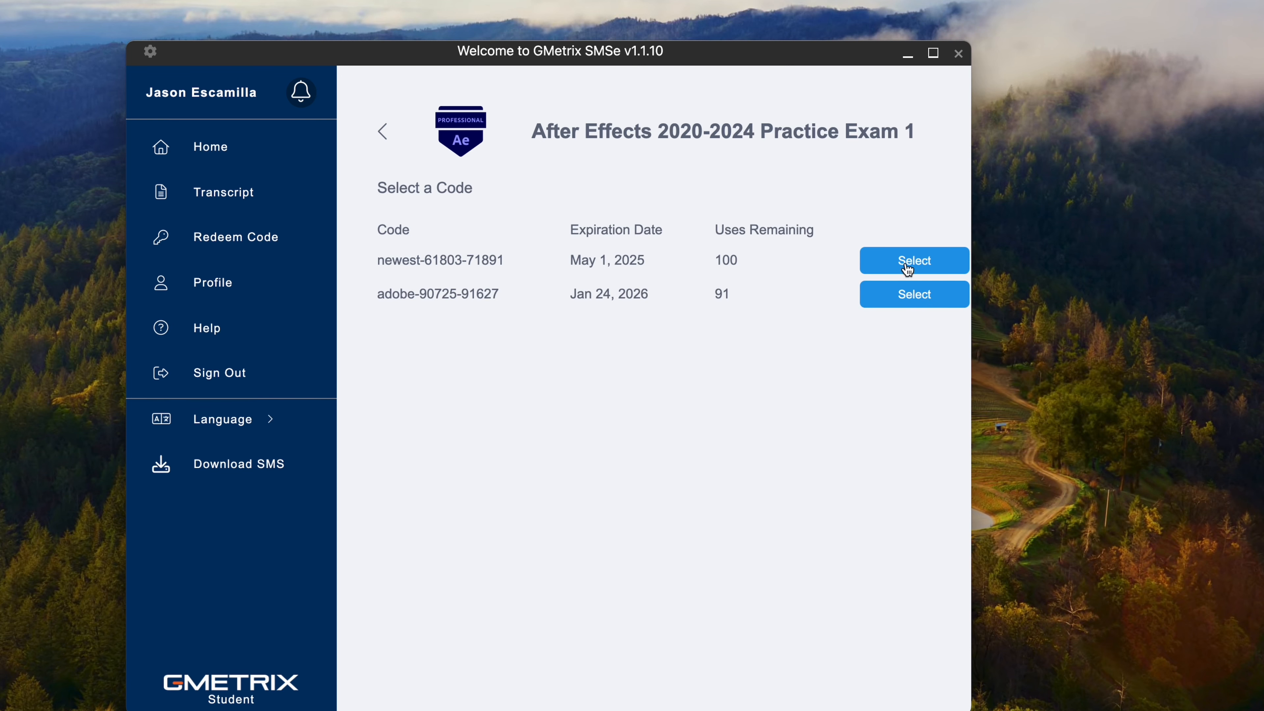
{"action": "left_click", "coordinate": [901, 294]}
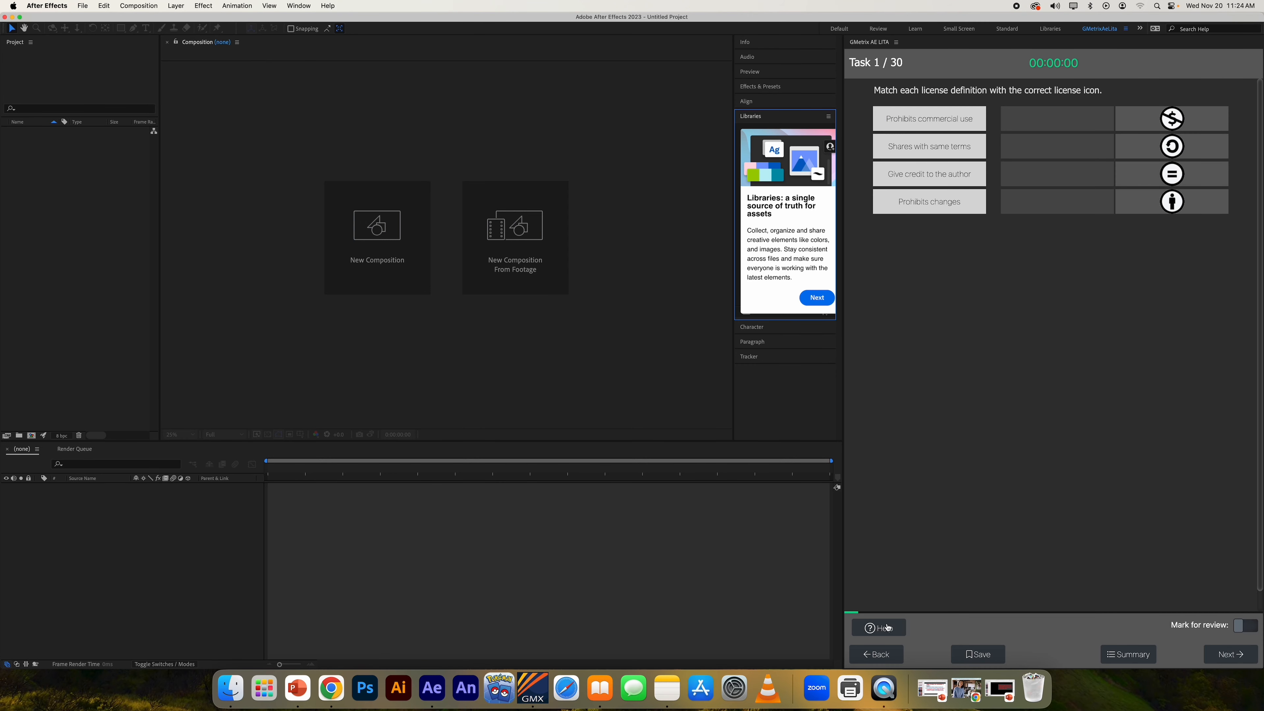
Step: Match Give credit to the author to the person icon, Prohibits changes to equals, Prohibits commercial use to crossed-out dollar, and Shares with same terms to circular arrow
{"action": "left_click", "coordinate": [887, 628]}
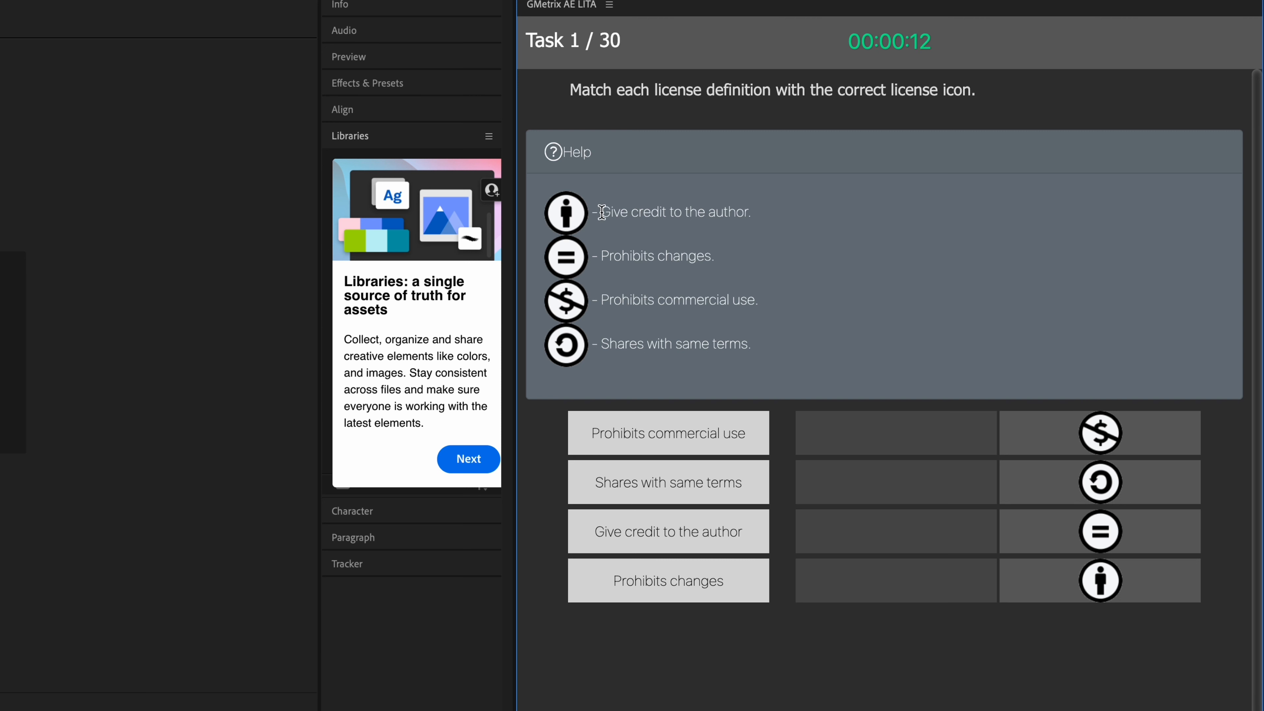
{"action": "left_click_drag", "start_coordinate": [601, 212], "coordinate": [762, 221]}
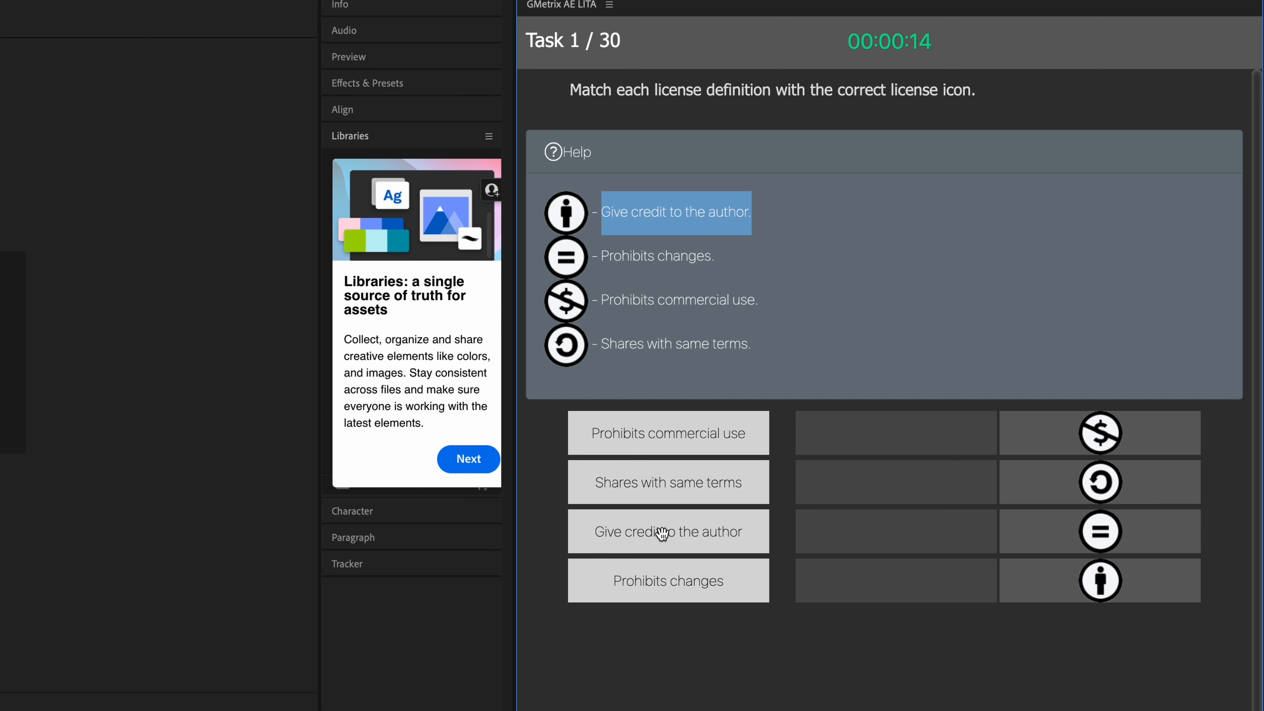
{"action": "left_click_drag", "start_coordinate": [654, 531], "coordinate": [888, 581]}
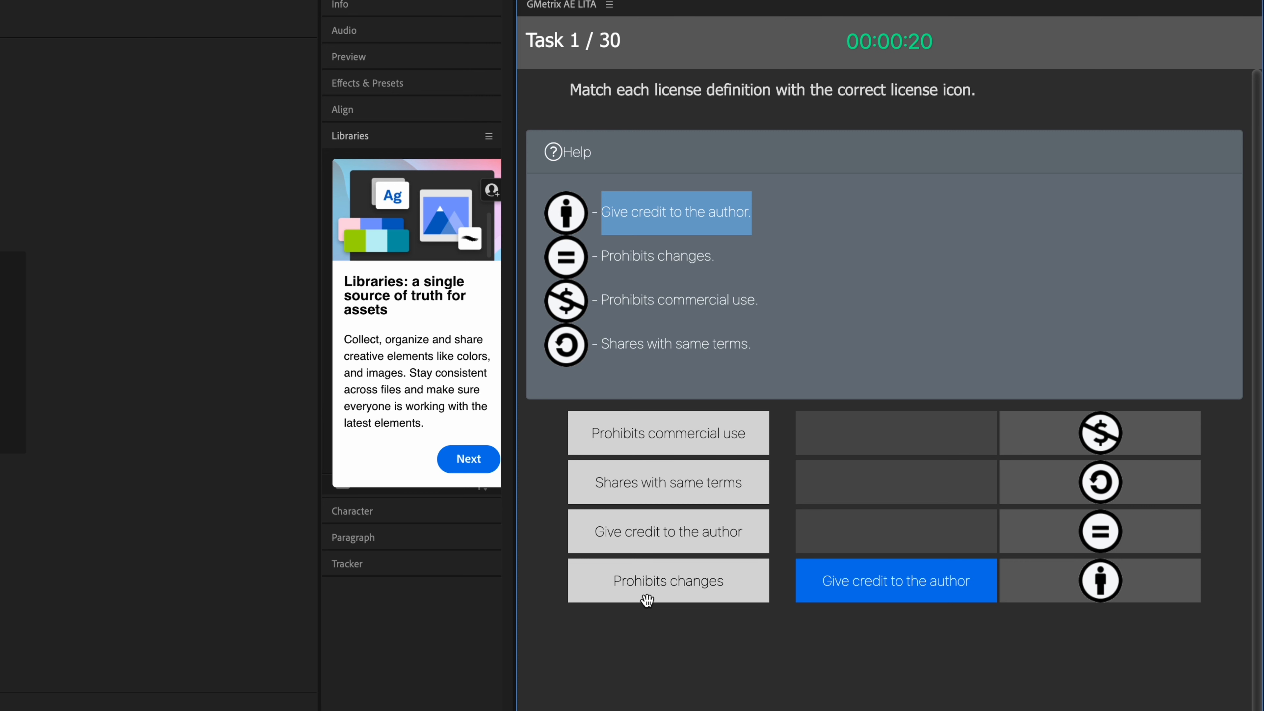
{"action": "left_click_drag", "start_coordinate": [644, 597], "coordinate": [855, 522]}
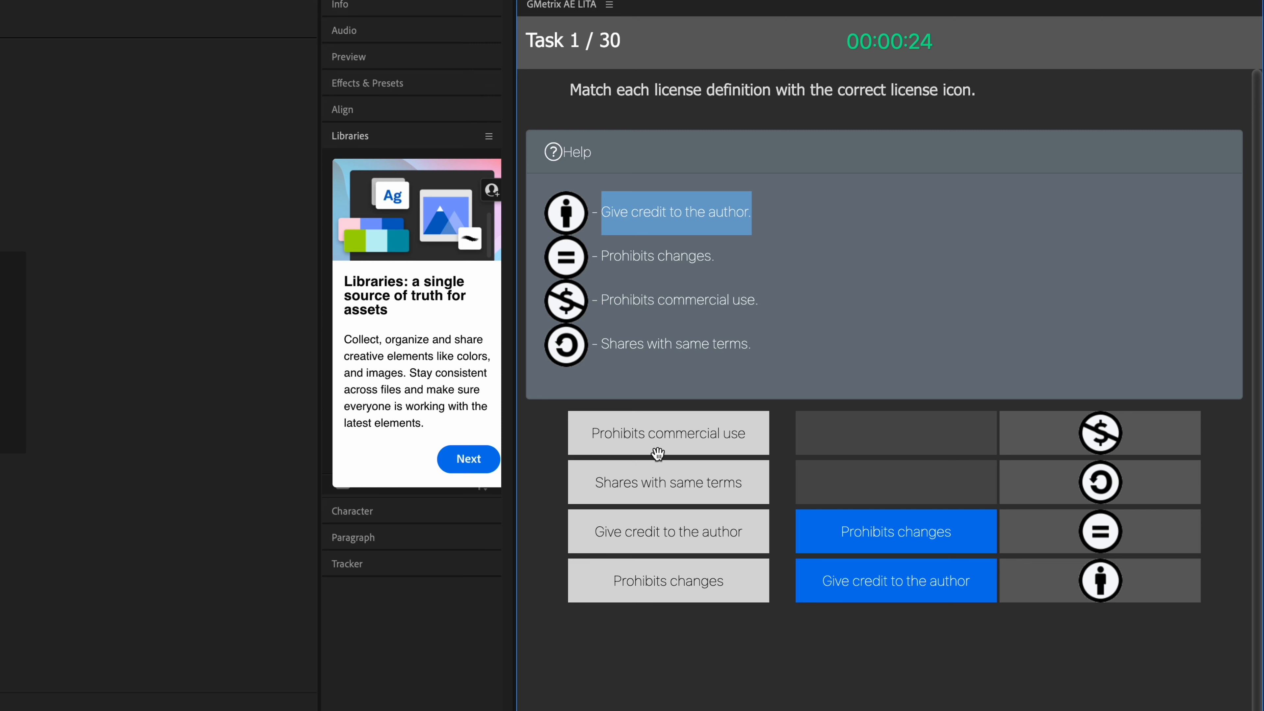
{"action": "left_click_drag", "start_coordinate": [665, 432], "coordinate": [901, 447]}
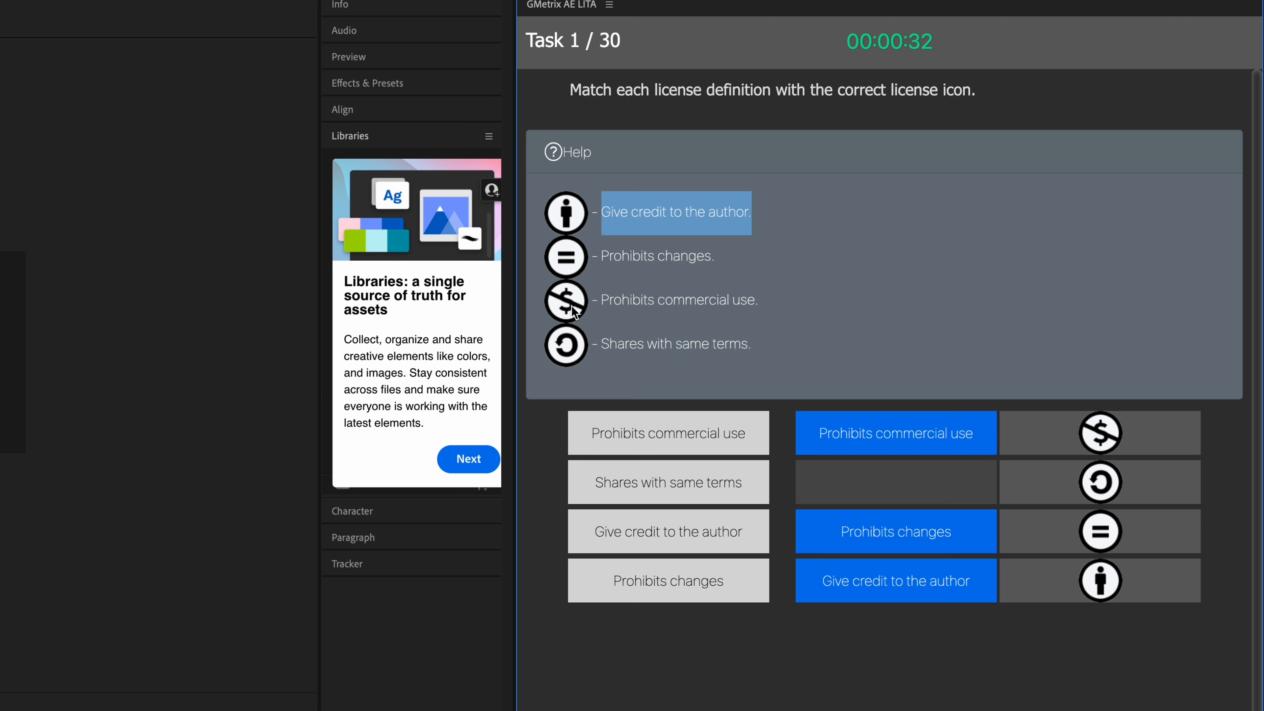
{"action": "left_click_drag", "start_coordinate": [598, 343], "coordinate": [768, 354]}
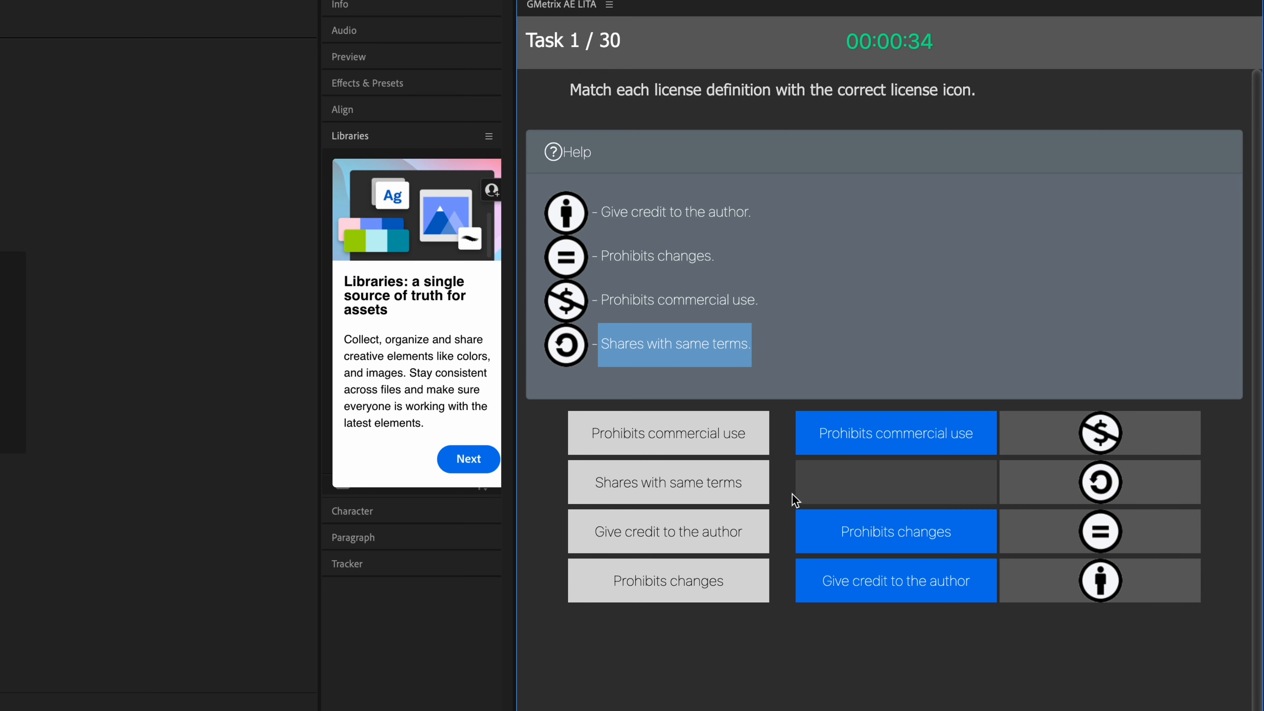
{"action": "left_click_drag", "start_coordinate": [703, 496], "coordinate": [901, 496]}
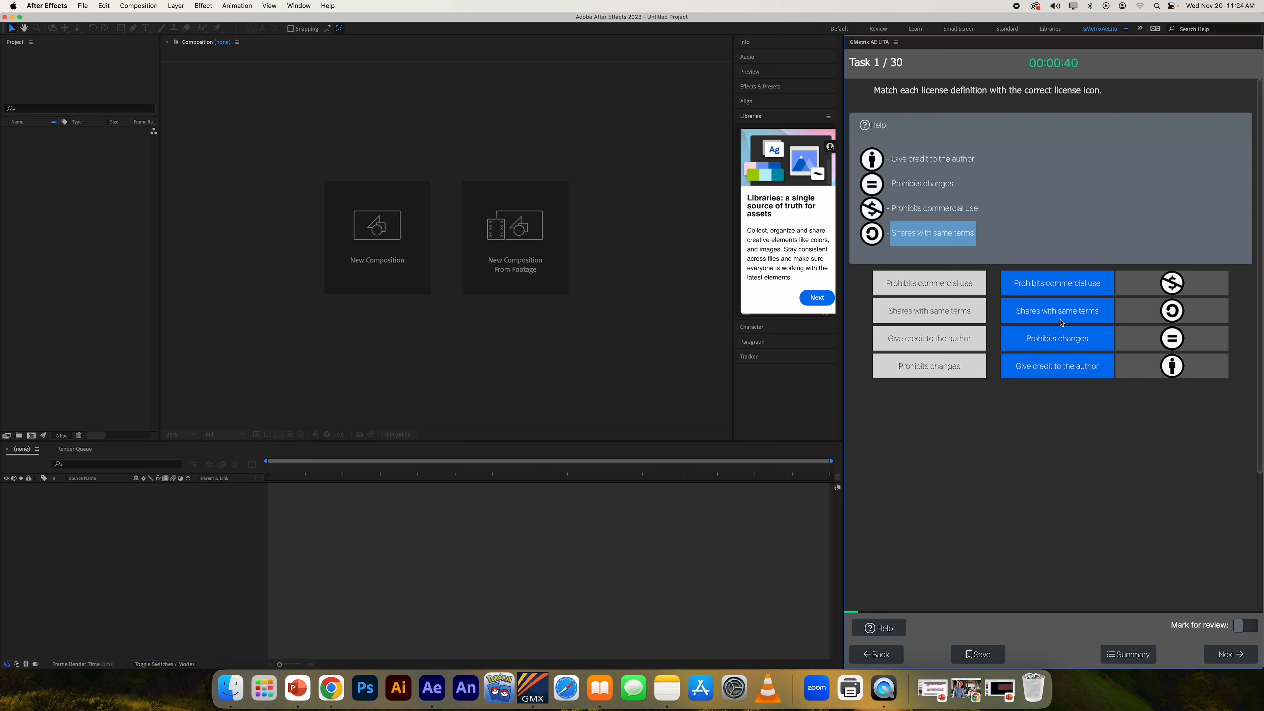
Step: Submit the license matching answer, advance to Task 2 and show its help instructions
{"action": "left_click", "coordinate": [1230, 650]}
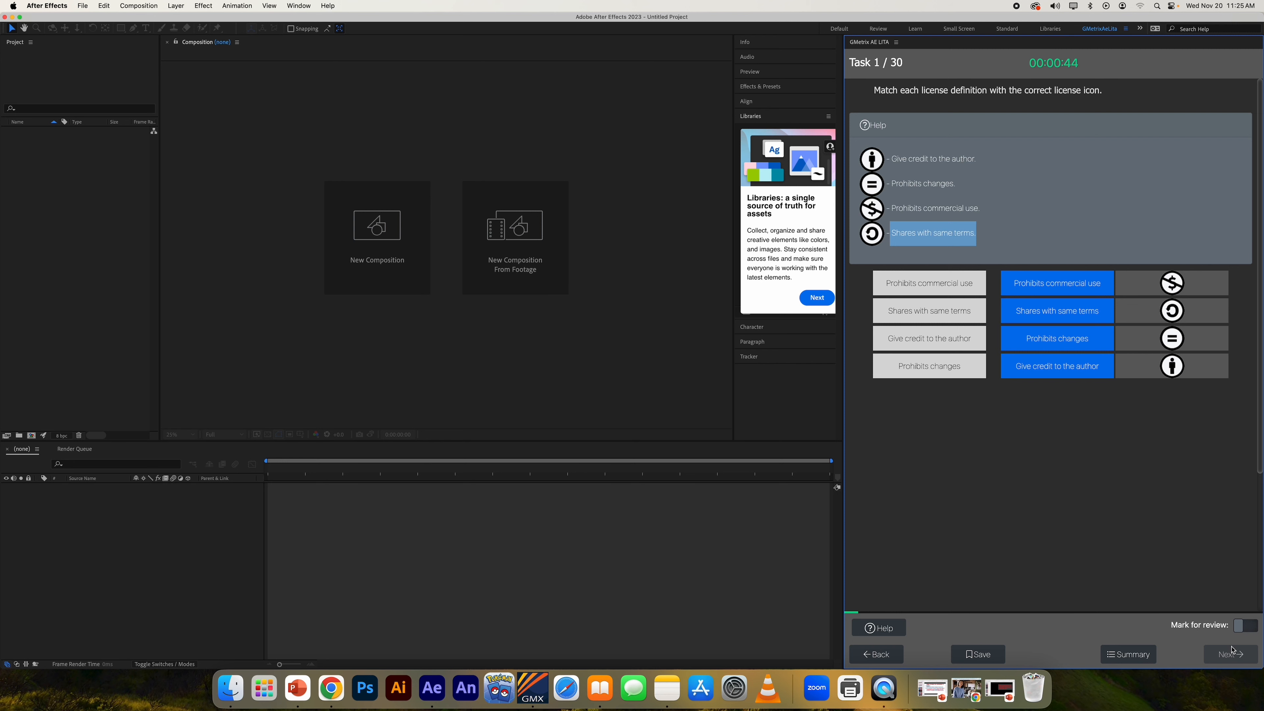
{"action": "left_click", "coordinate": [1210, 384]}
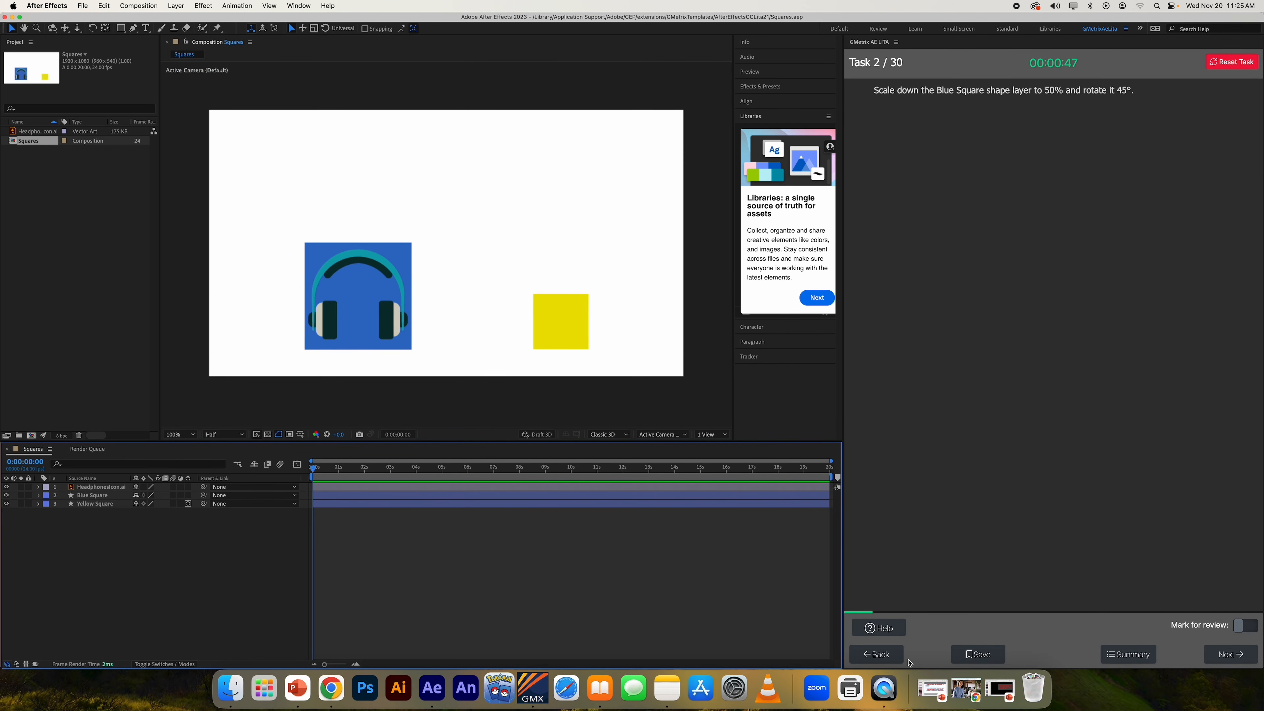
{"action": "left_click", "coordinate": [883, 633]}
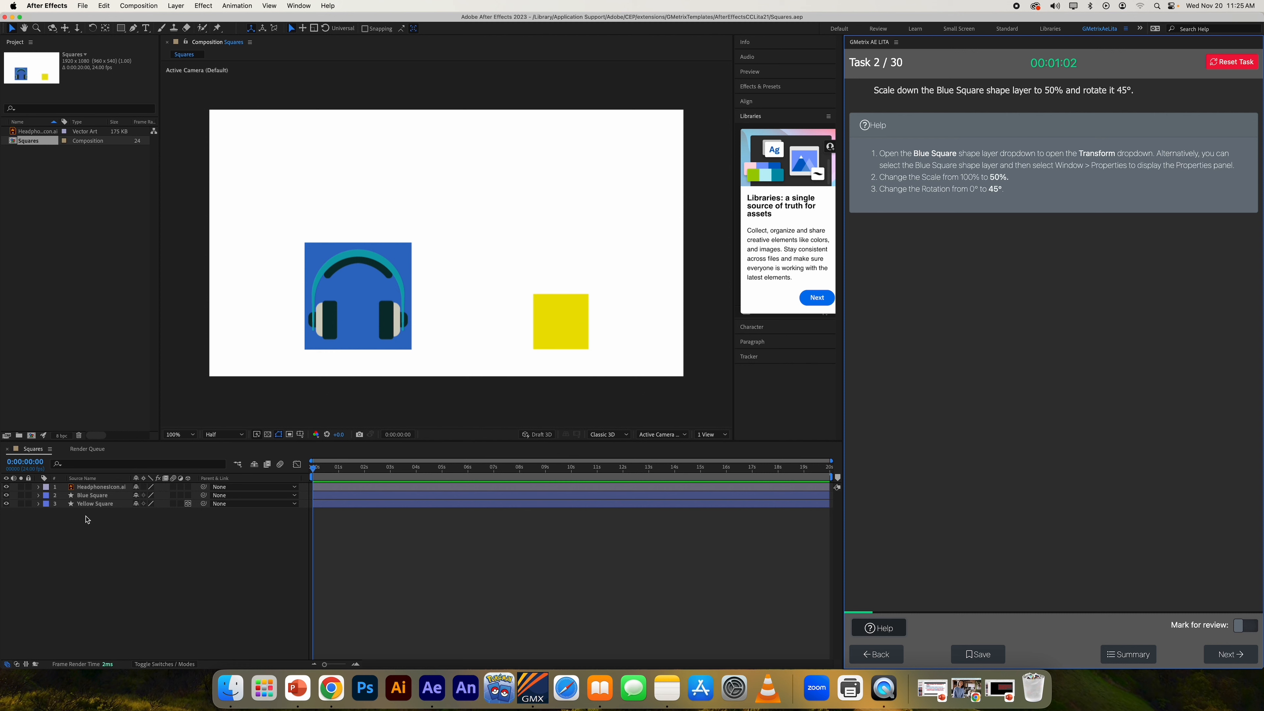
Step: Set the Scale of the Blue Square shape layer to 50% in its Transform properties
{"action": "left_click", "coordinate": [38, 497]}
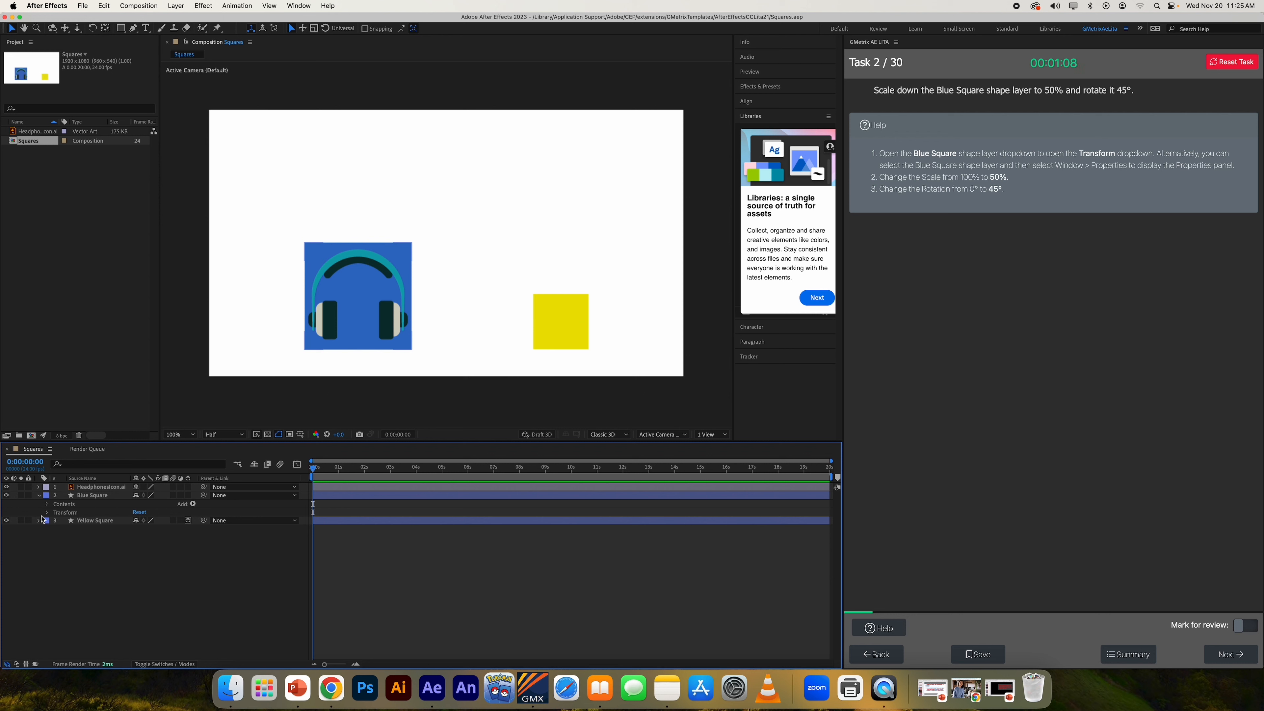
{"action": "left_click", "coordinate": [46, 513]}
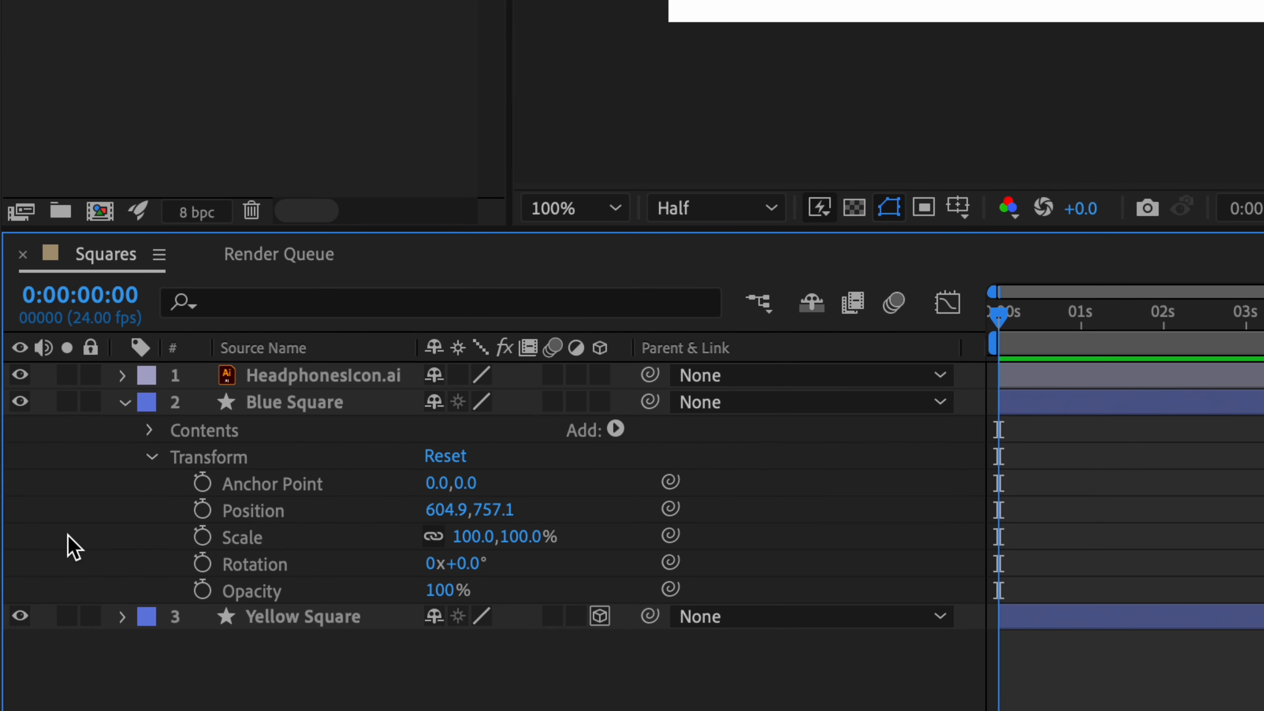
{"action": "left_click", "coordinate": [474, 539]}
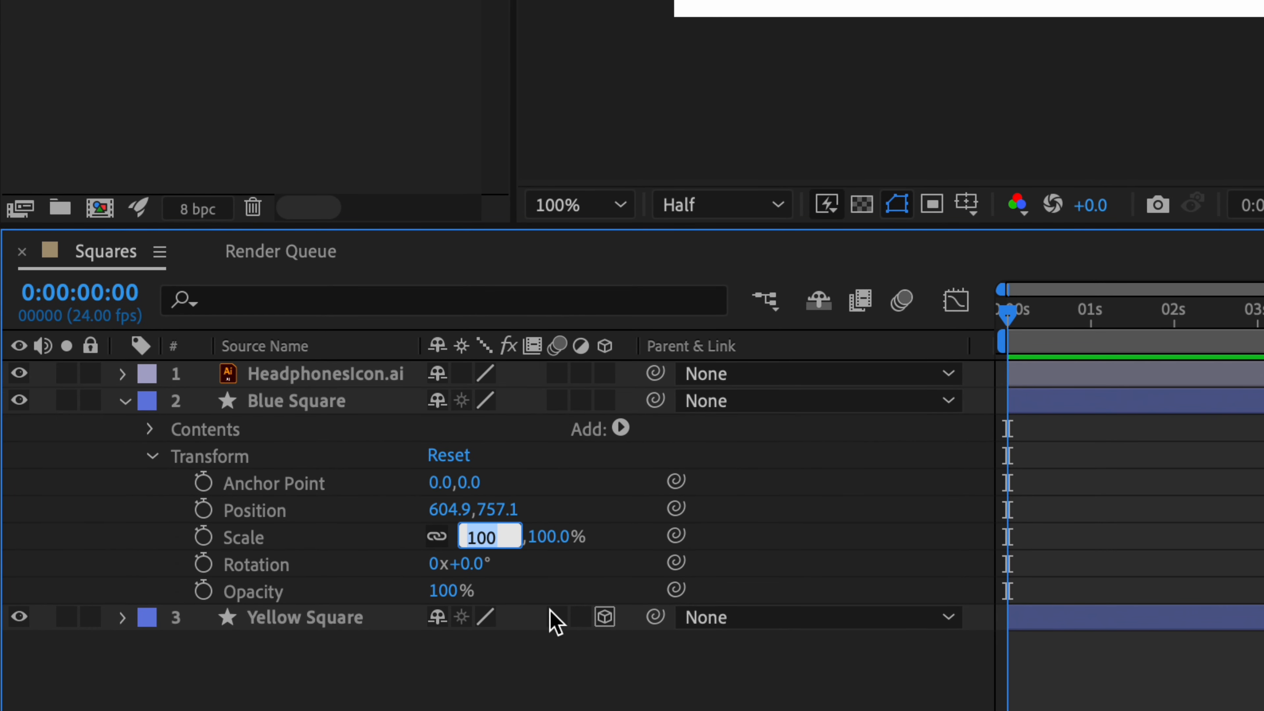
{"action": "type", "text": "50"}
{"action": "key", "text": "Return"}
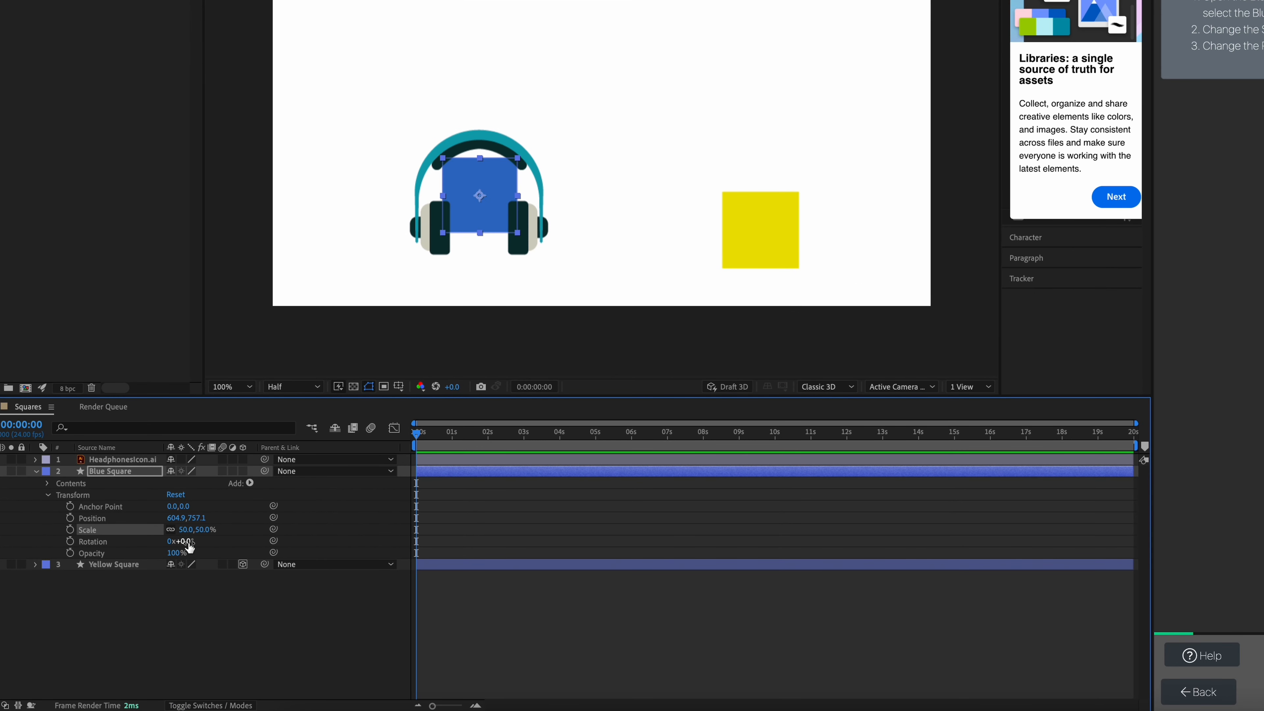
Step: Set the Rotation of the Blue Square layer to 45° and deselect the layer
{"action": "left_click", "coordinate": [189, 542]}
{"action": "type", "text": "45"}
{"action": "key", "text": "Return"}
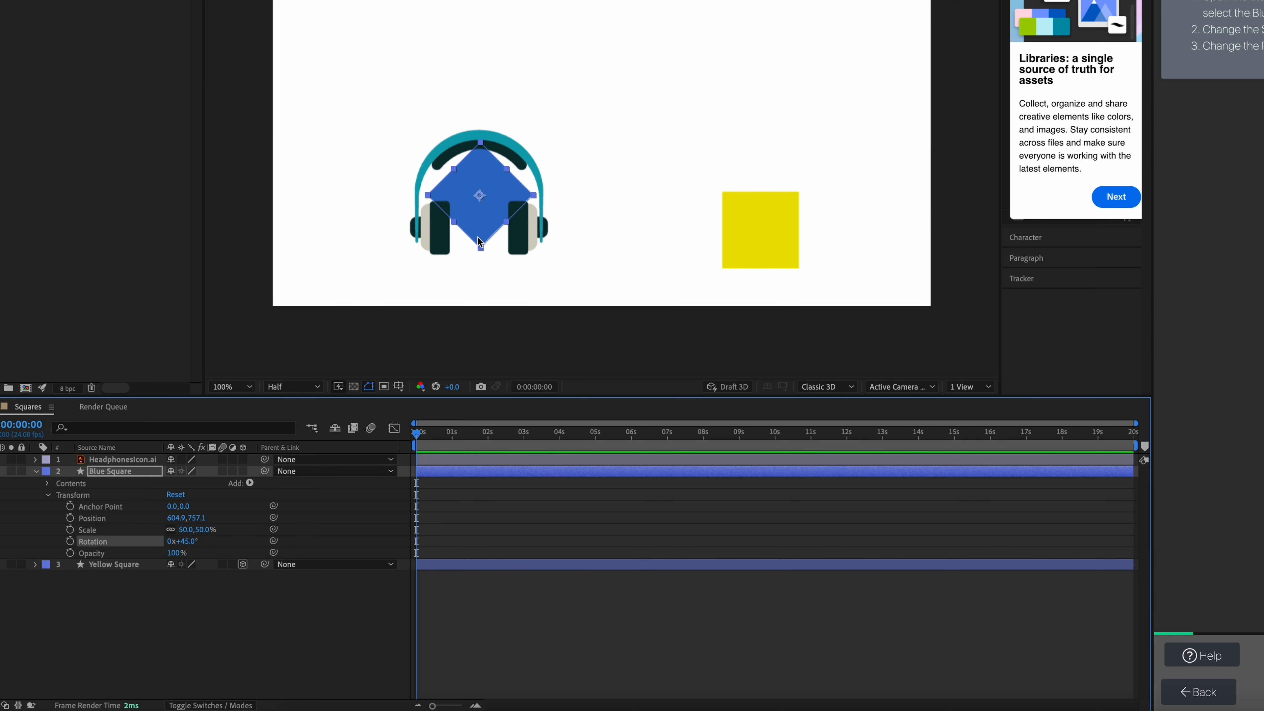
{"action": "left_click", "coordinate": [474, 334]}
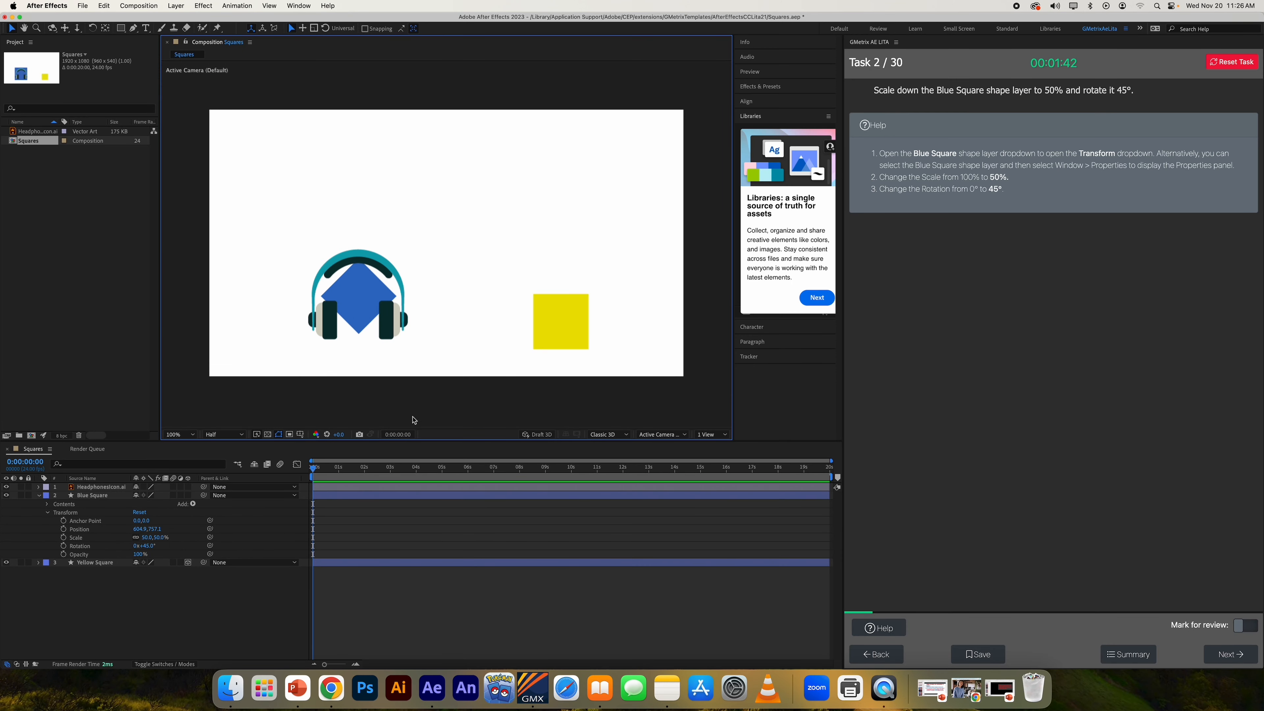
Step: Submit the Blue Square task, advance to Task 3 and read its help instructions on parenting with the pick whip
{"action": "left_click", "coordinate": [1226, 650]}
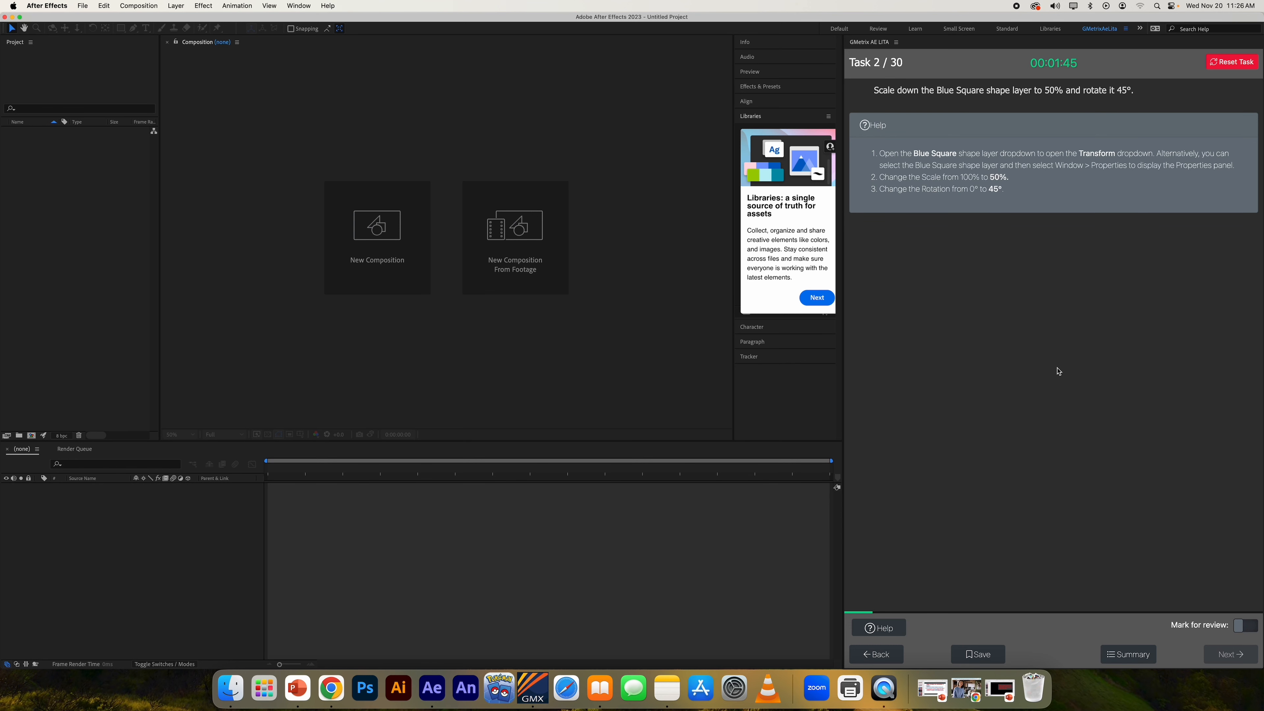
{"action": "left_click", "coordinate": [1215, 387]}
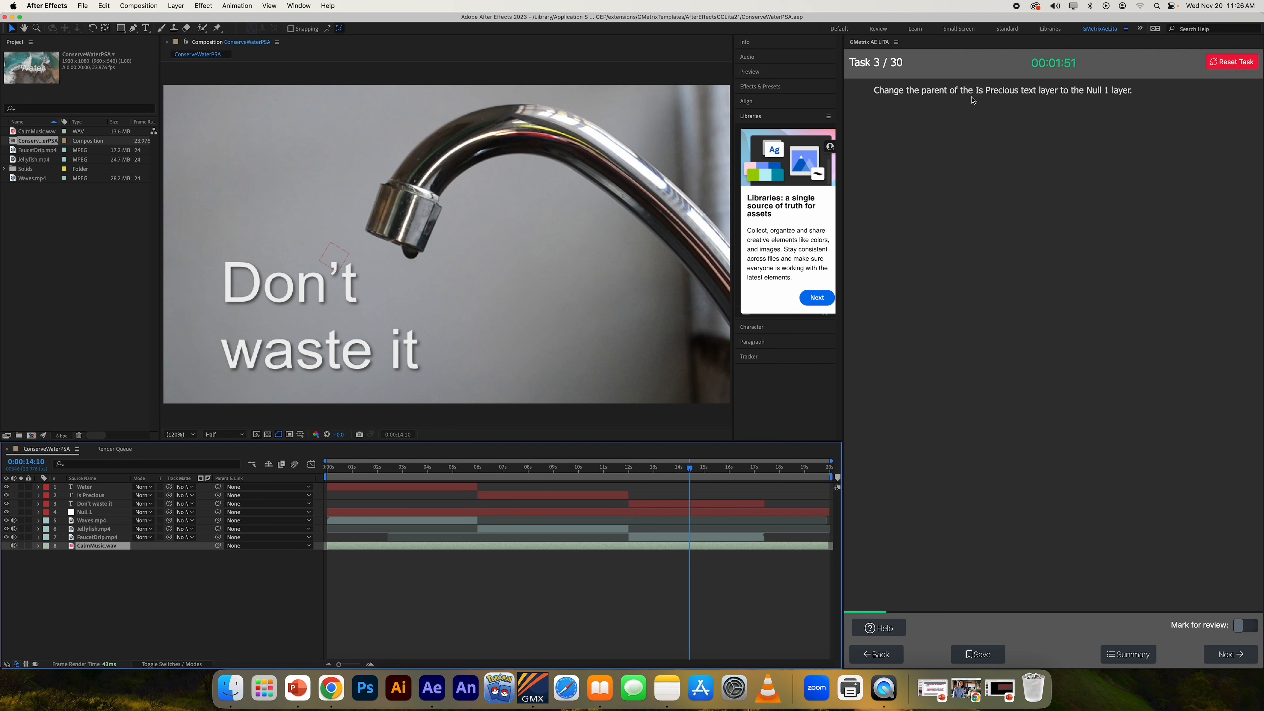
{"action": "left_click_drag", "start_coordinate": [976, 92], "coordinate": [1054, 93]}
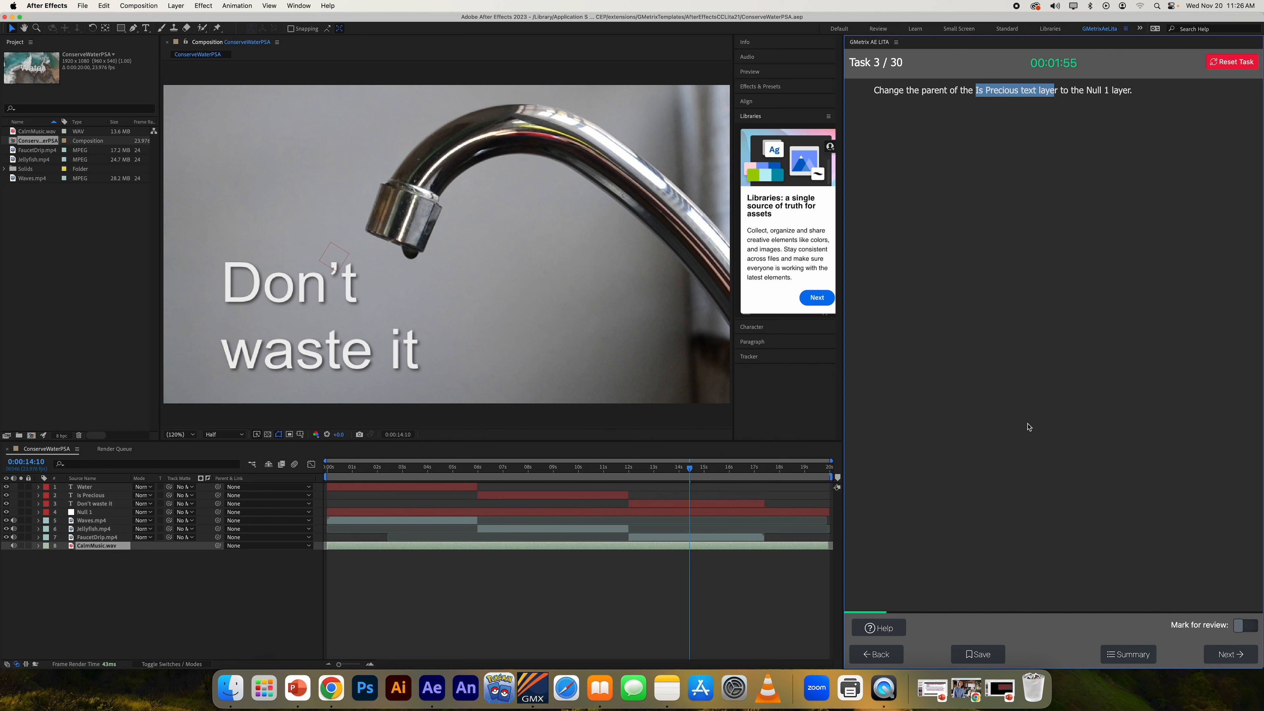
{"action": "left_click", "coordinate": [878, 629]}
{"action": "left_click", "coordinate": [988, 300]}
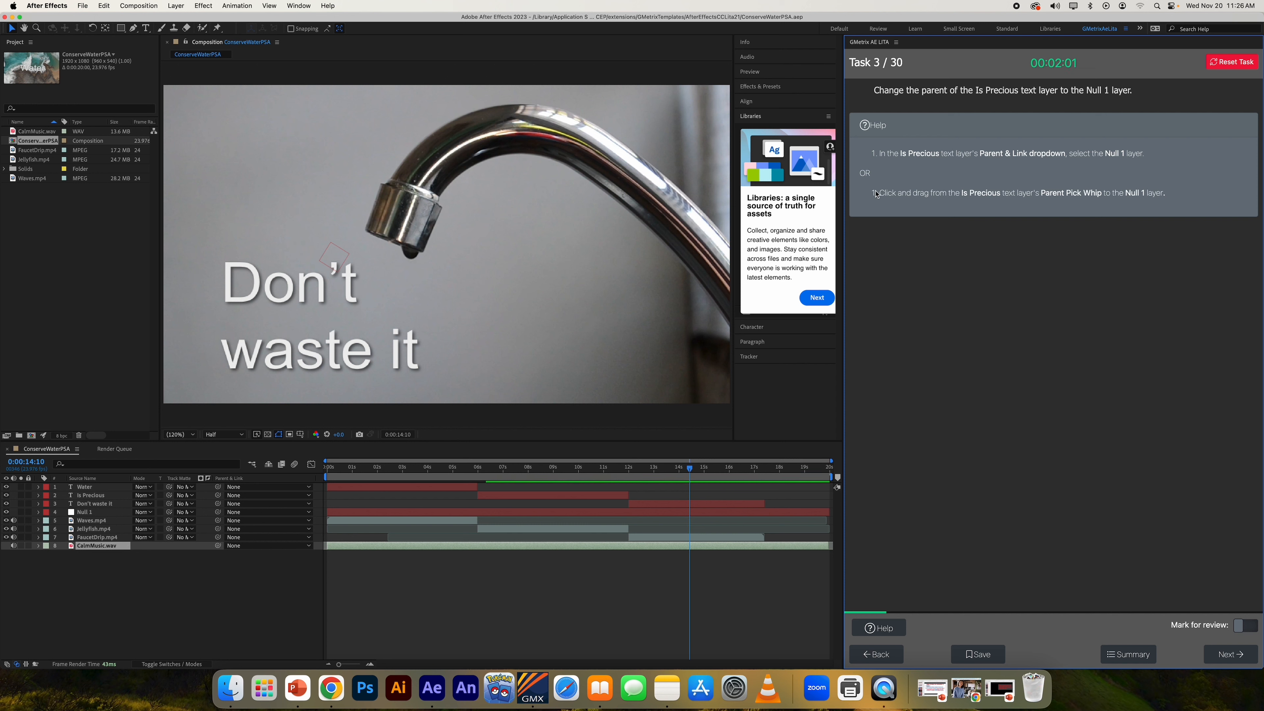
{"action": "left_click_drag", "start_coordinate": [877, 194], "coordinate": [1100, 192]}
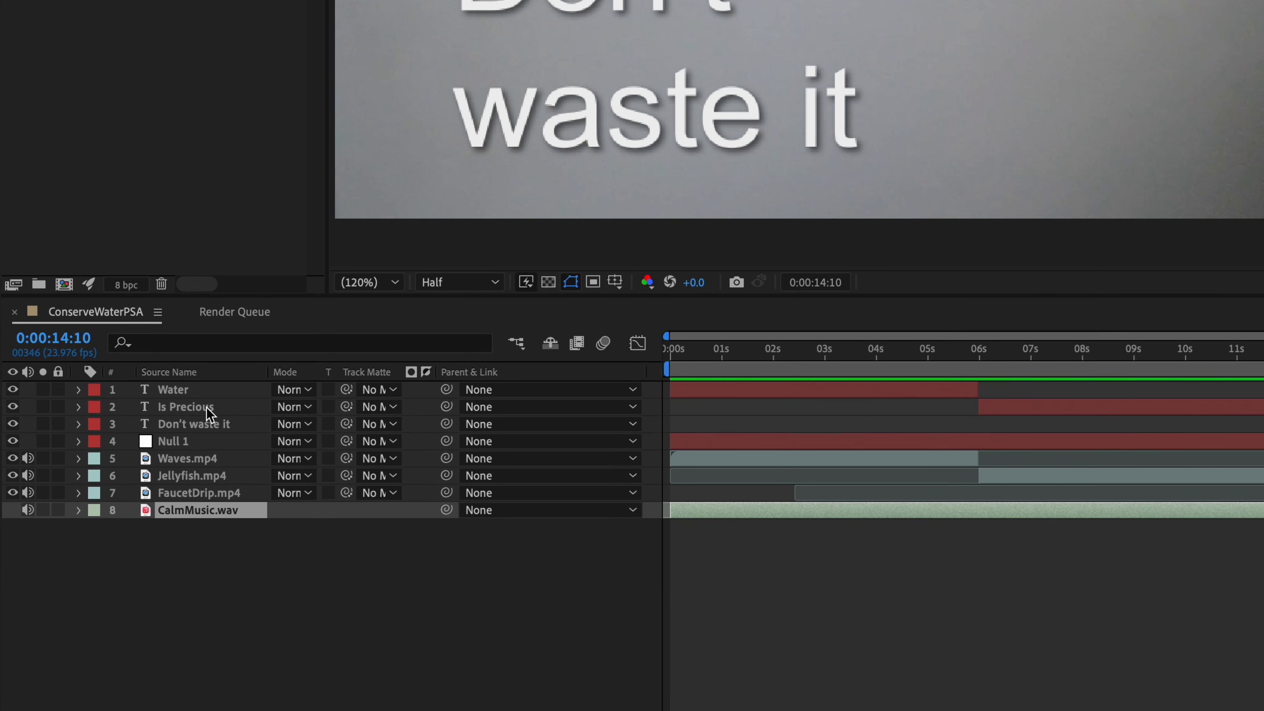
Step: Parent the Is Precious text layer to the Null 1 layer, then submit and advance to Task 4
{"action": "left_click", "coordinate": [194, 407]}
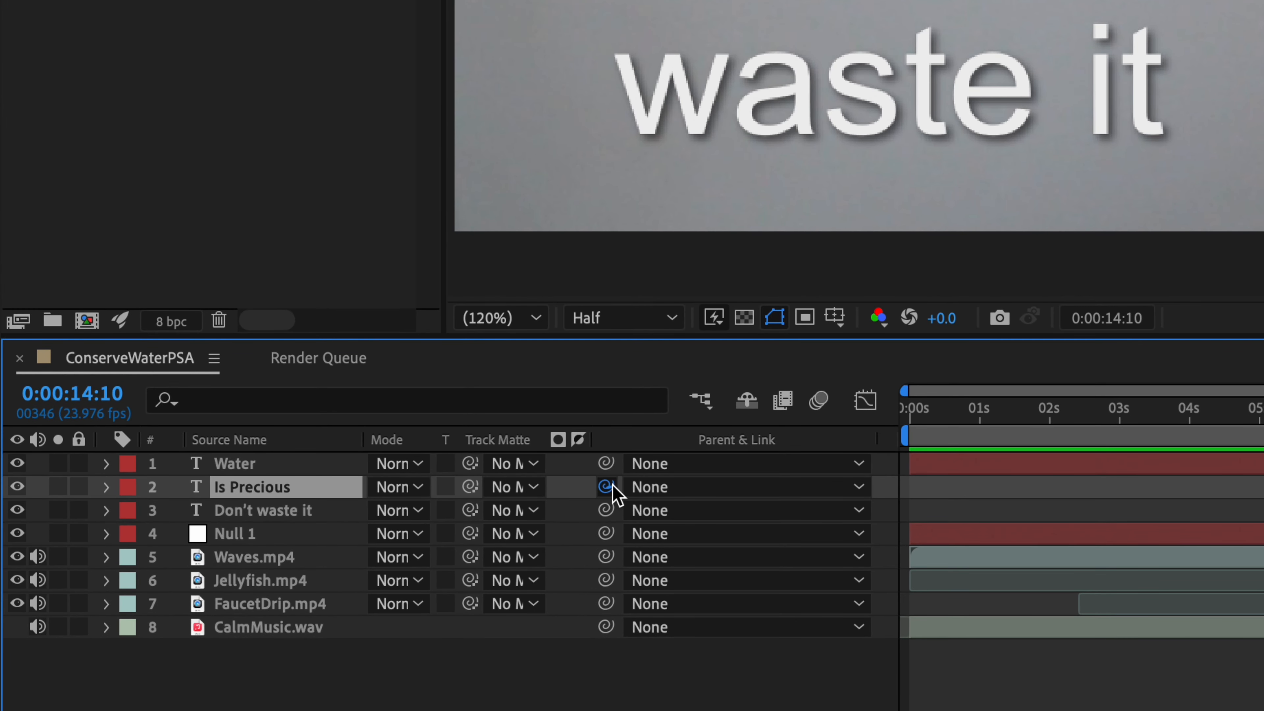
{"action": "left_click_drag", "start_coordinate": [606, 486], "coordinate": [218, 535]}
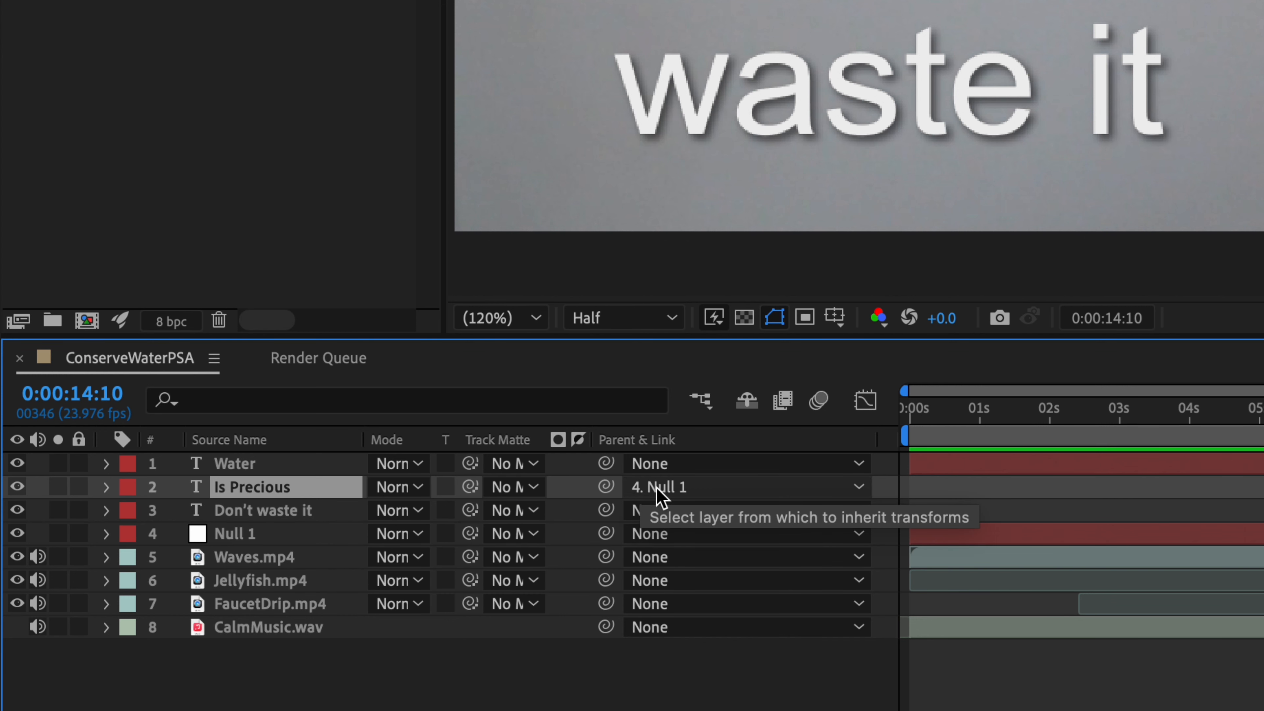
{"action": "left_click", "coordinate": [676, 490]}
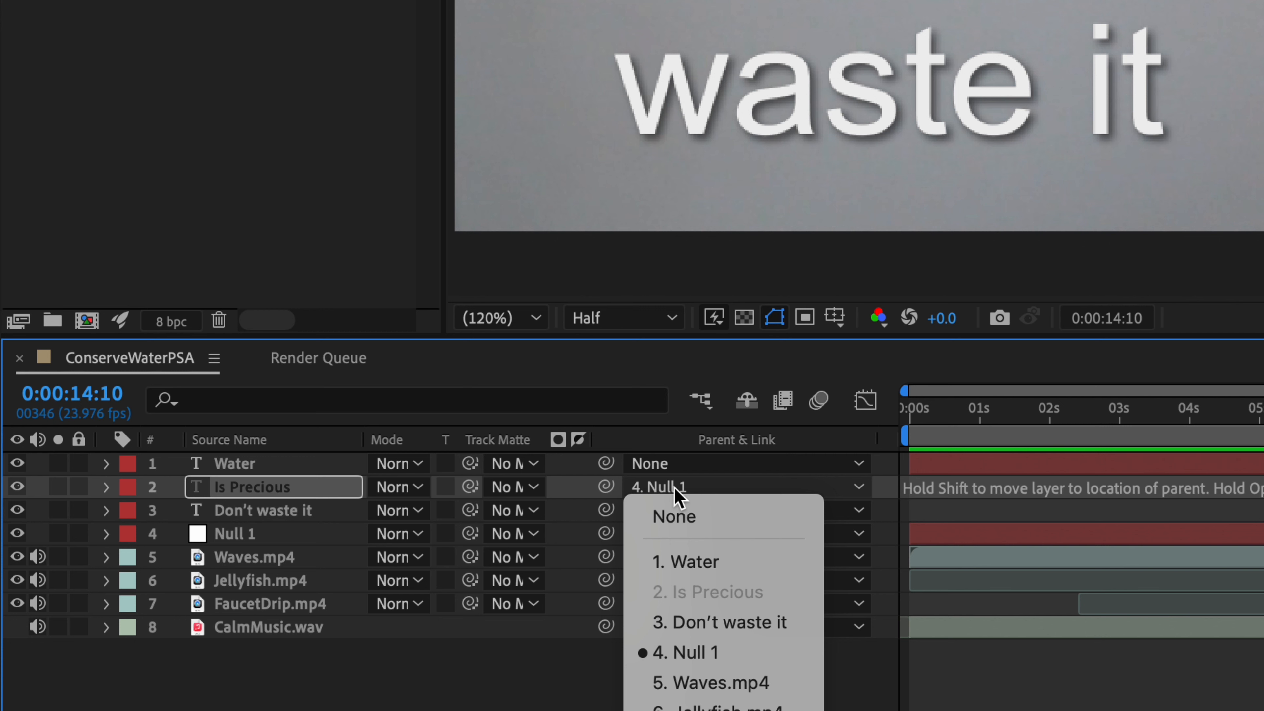
{"action": "left_click", "coordinate": [686, 653]}
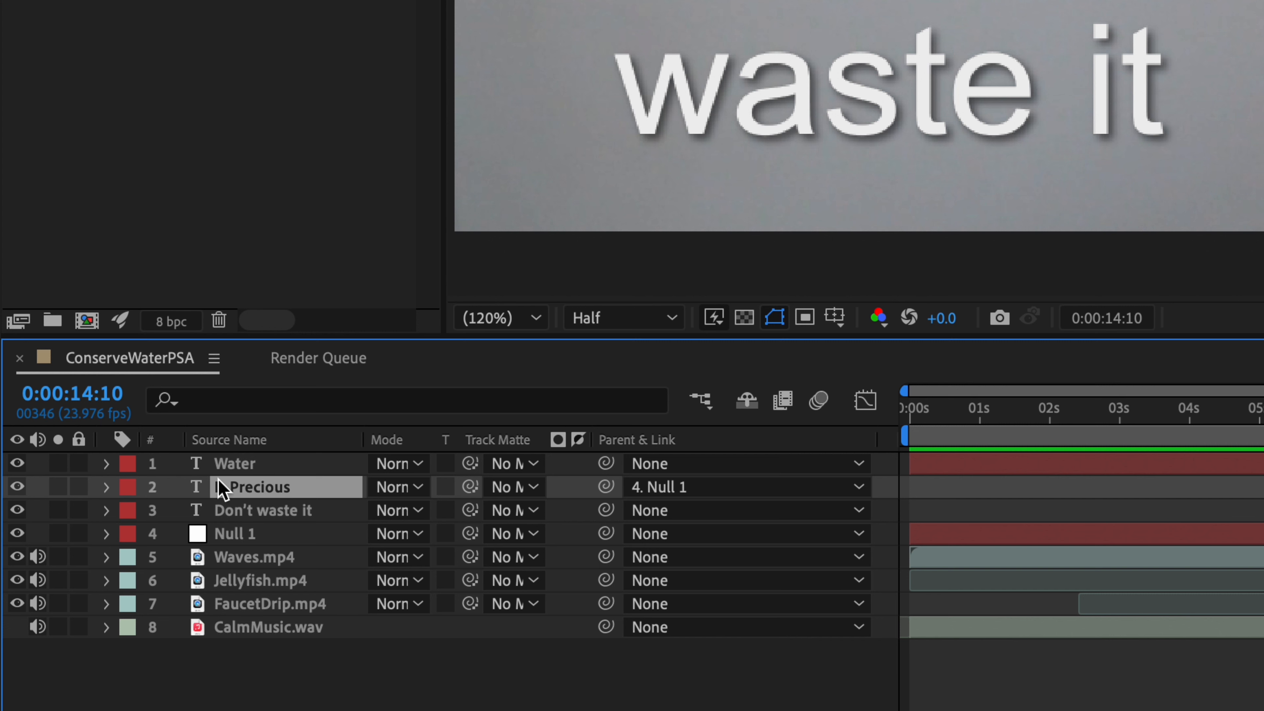
{"action": "left_click", "coordinate": [259, 537]}
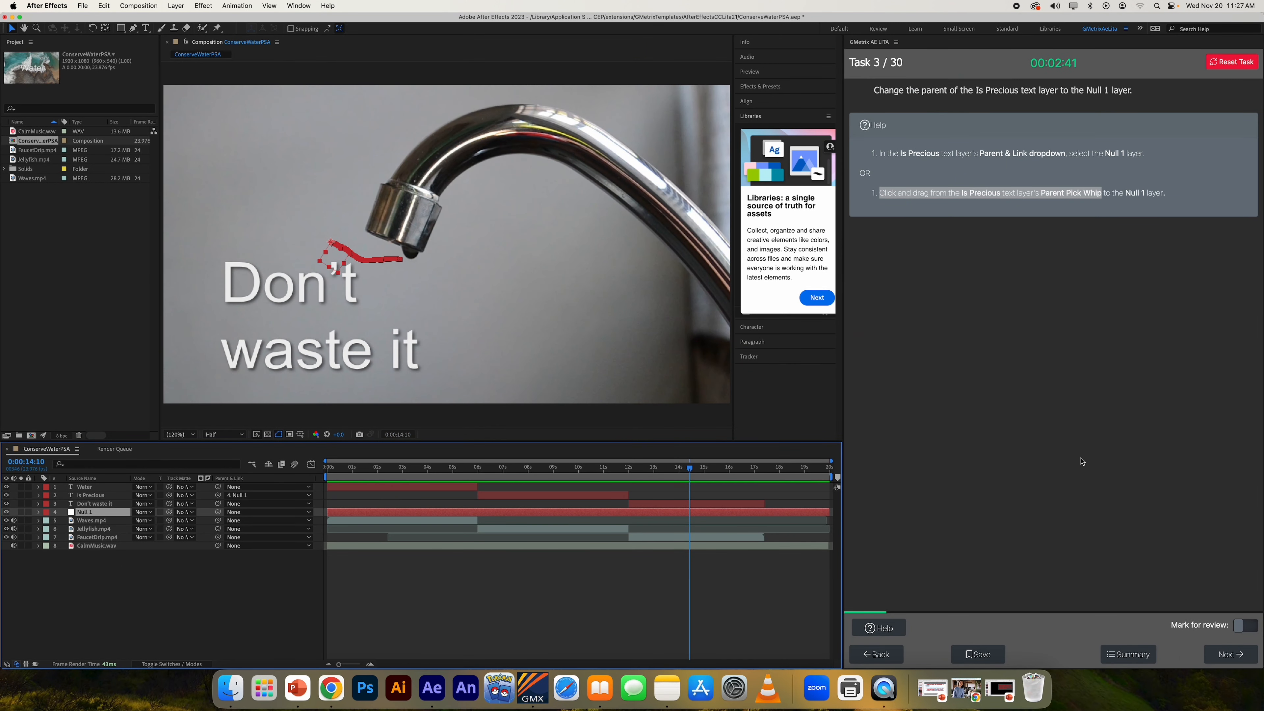
{"action": "left_click", "coordinate": [1222, 653]}
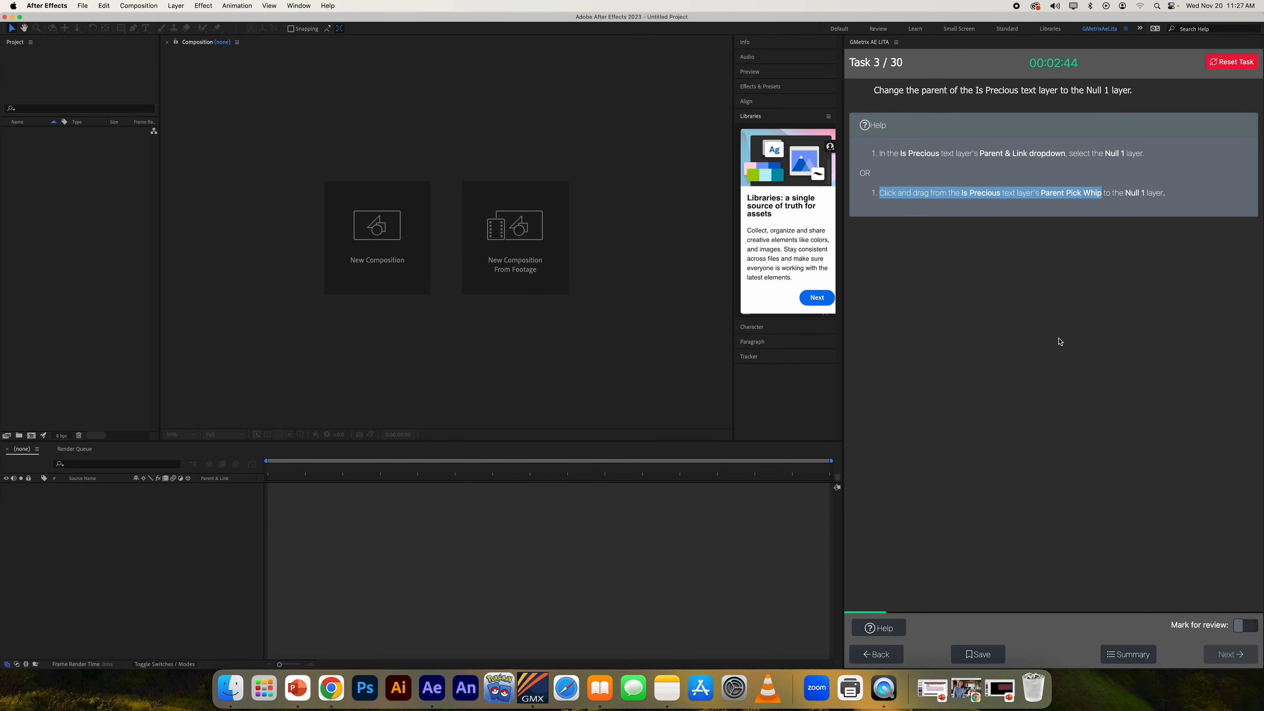
{"action": "left_click", "coordinate": [1214, 383]}
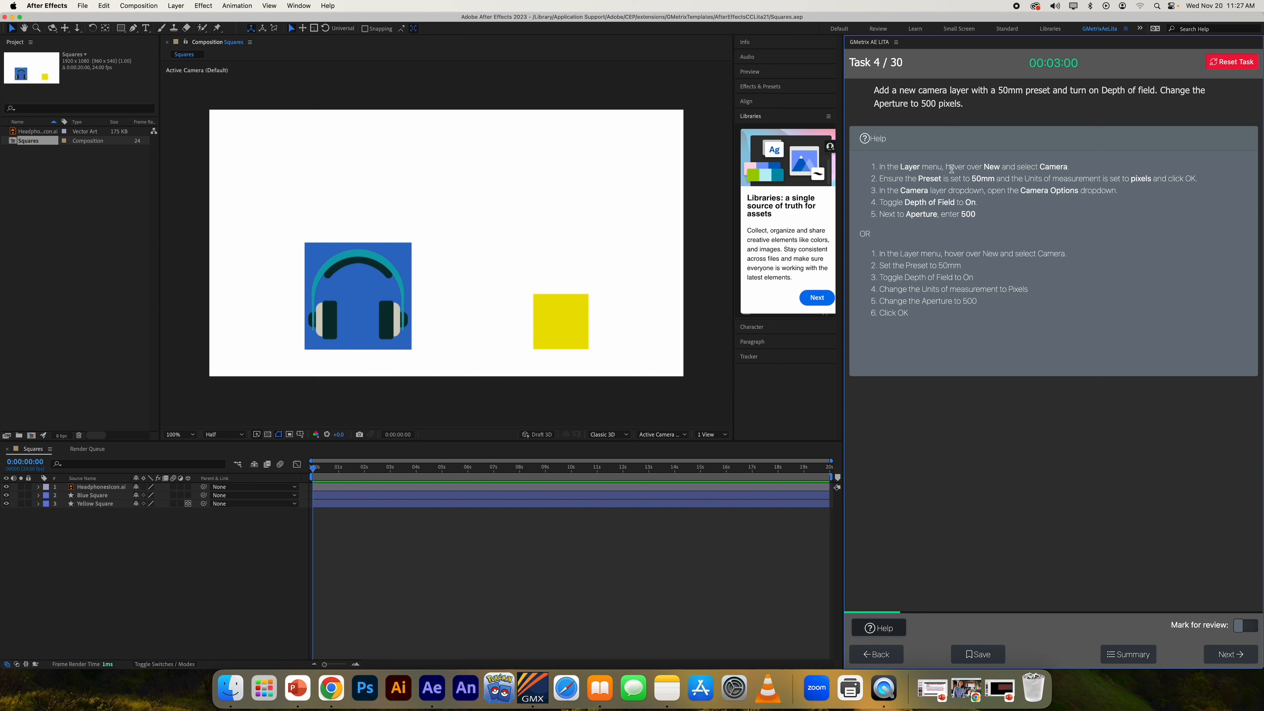
Step: Add a new camera layer to the Squares composition with the 50mm preset and units set to pixels
{"action": "left_click", "coordinate": [177, 6]}
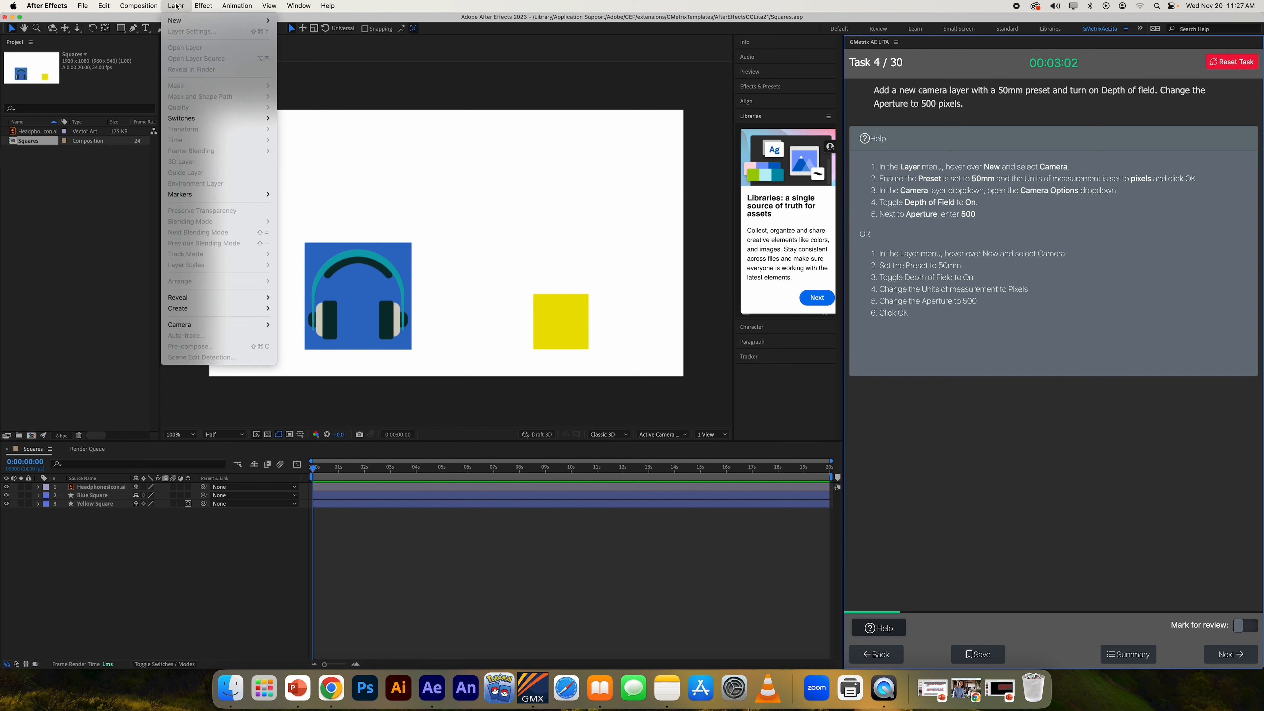
{"action": "mouse_move", "coordinate": [183, 23]}
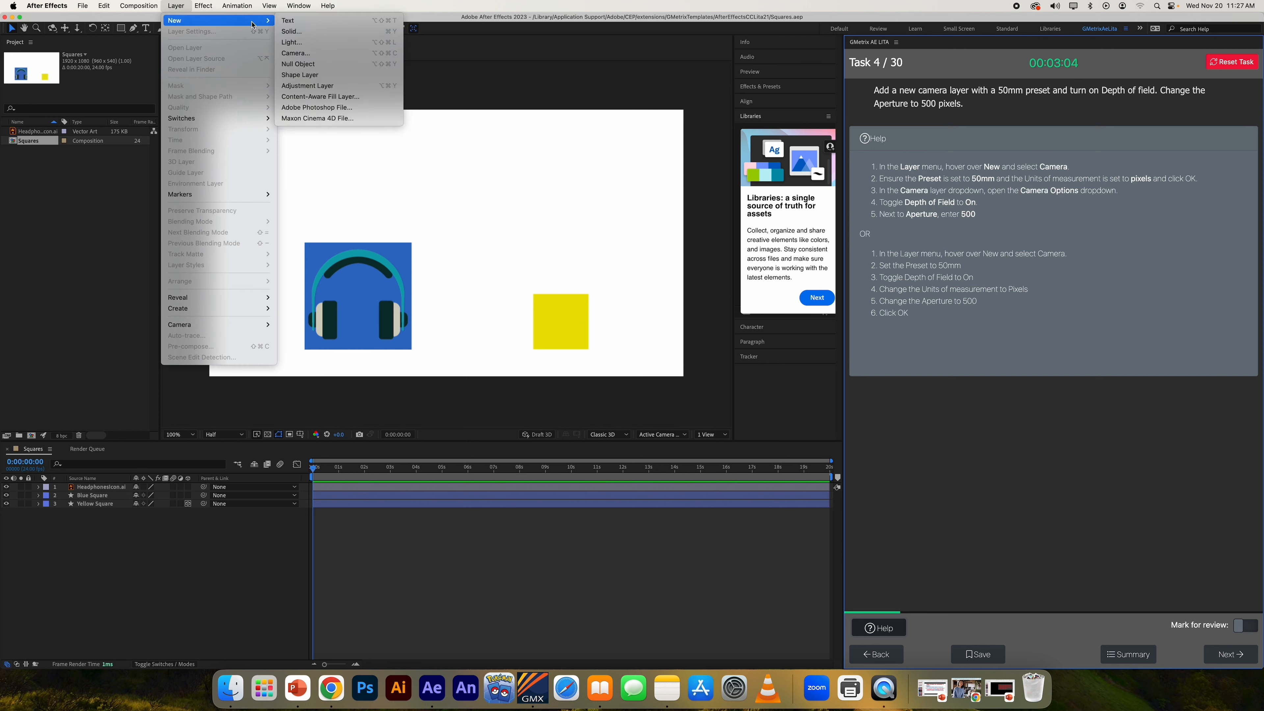
{"action": "left_click", "coordinate": [327, 54]}
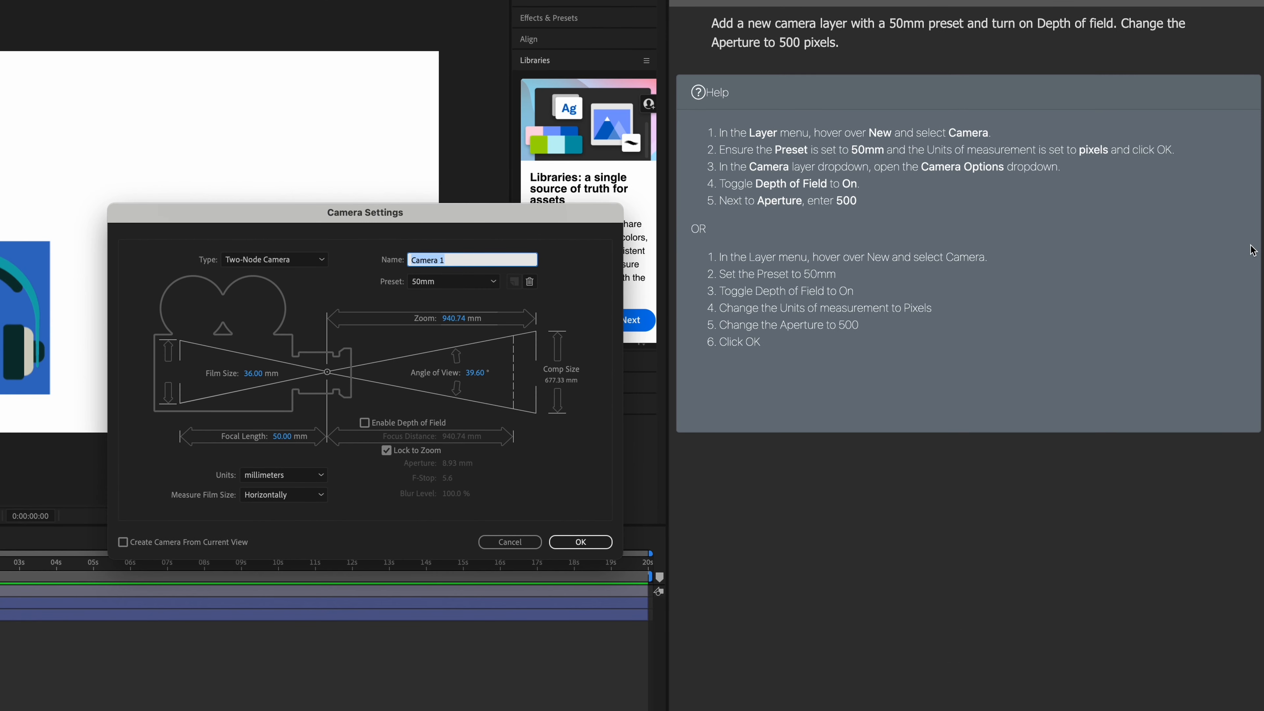
{"action": "left_click", "coordinate": [437, 275]}
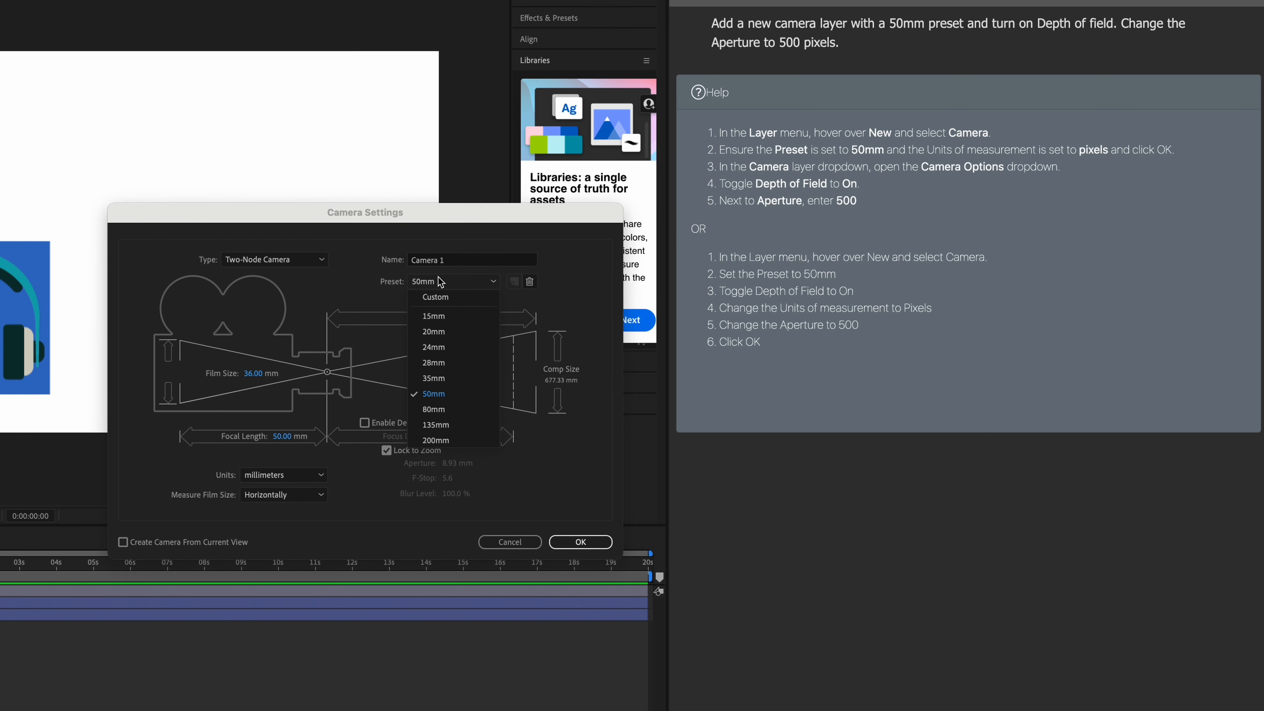
{"action": "left_click", "coordinate": [440, 282]}
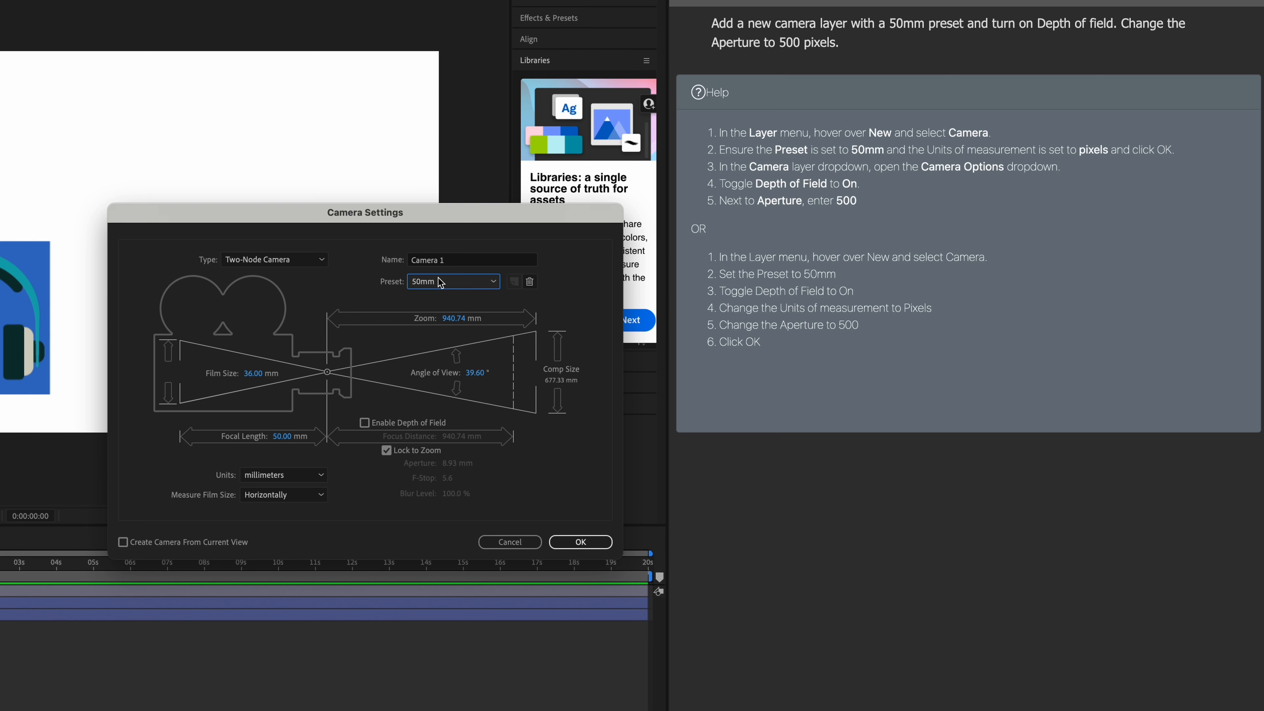
{"action": "left_click", "coordinate": [282, 476]}
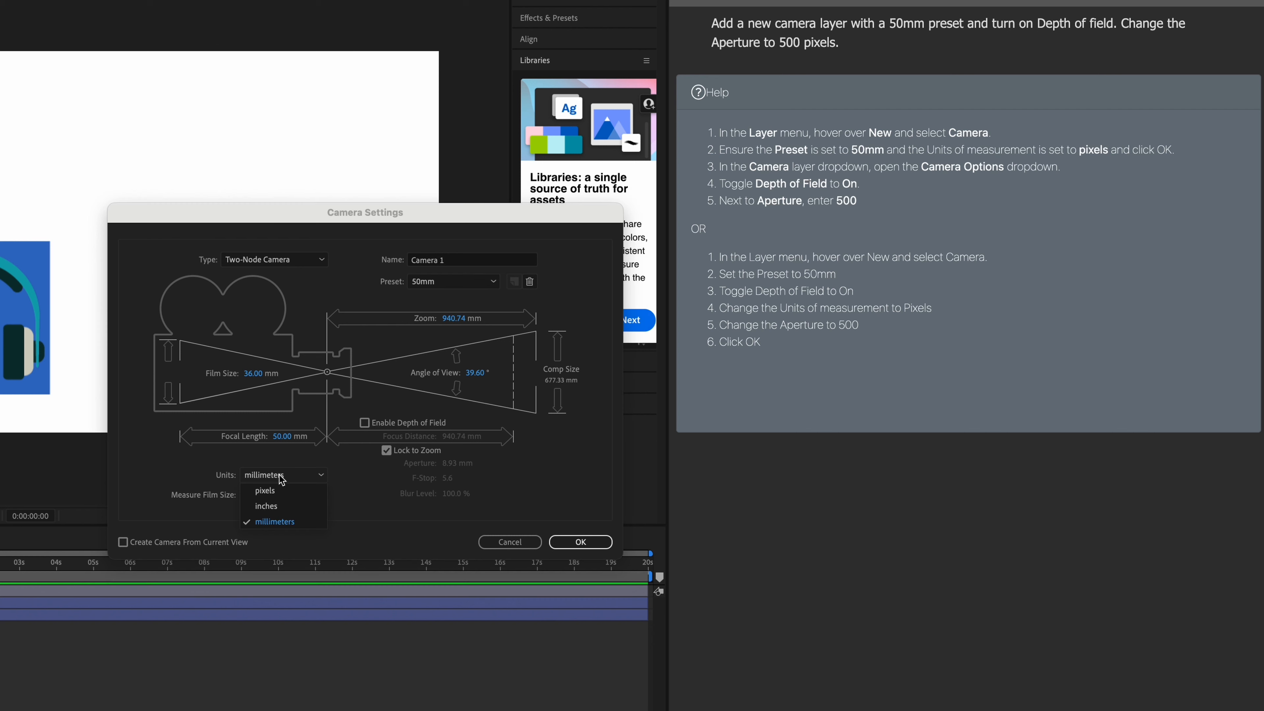
{"action": "left_click", "coordinate": [275, 492]}
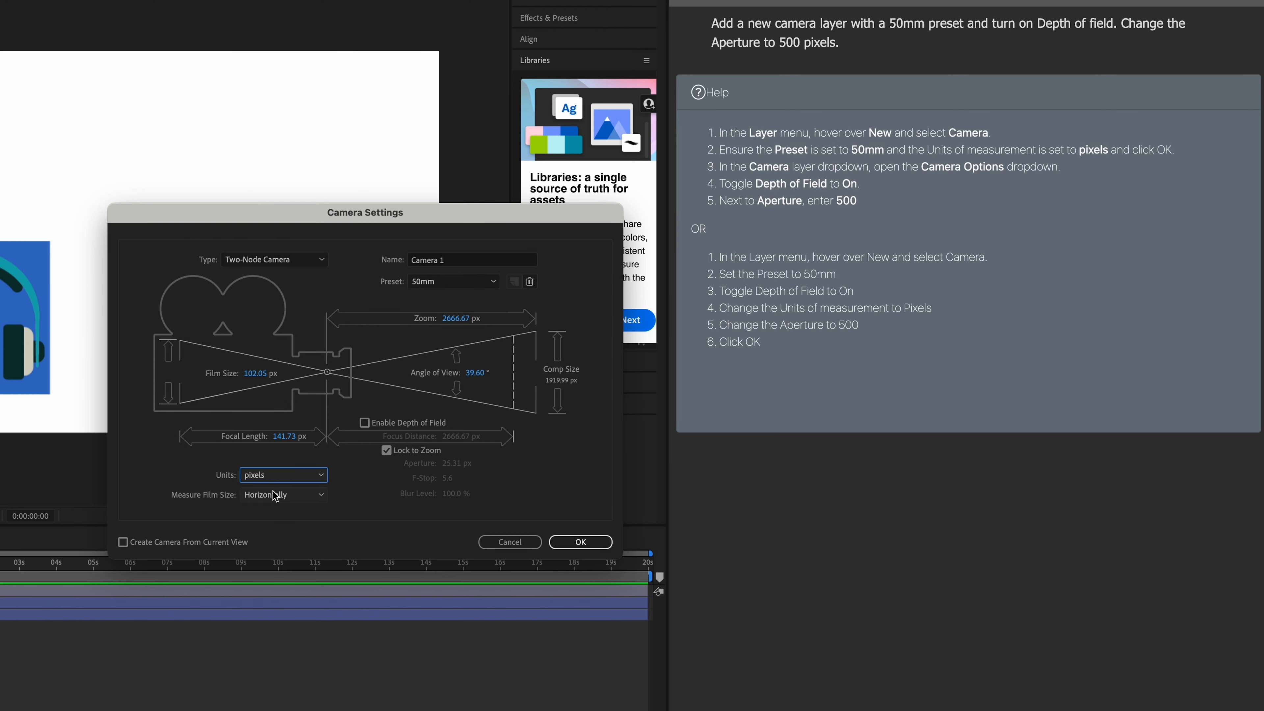
{"action": "left_click", "coordinate": [591, 543]}
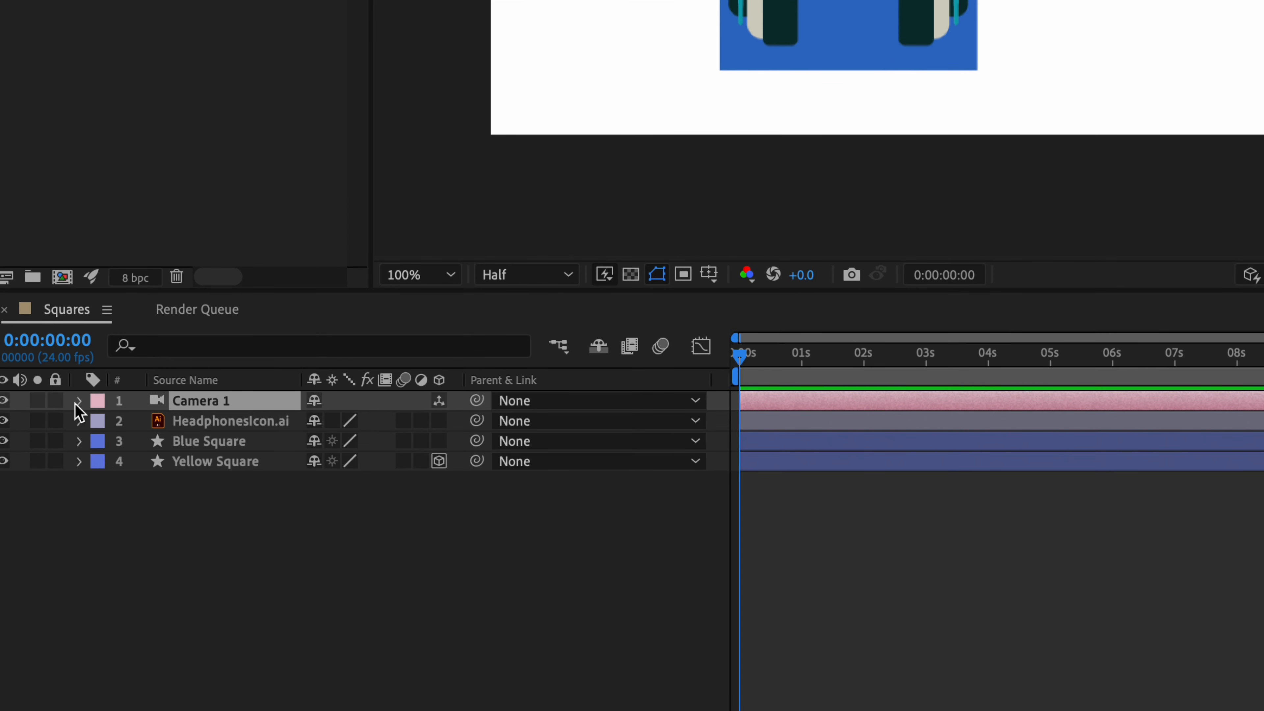
Step: In the Camera 1 layer's Camera Options, turn on Depth of Field and set the Aperture to 500 pixels
{"action": "left_click", "coordinate": [77, 402]}
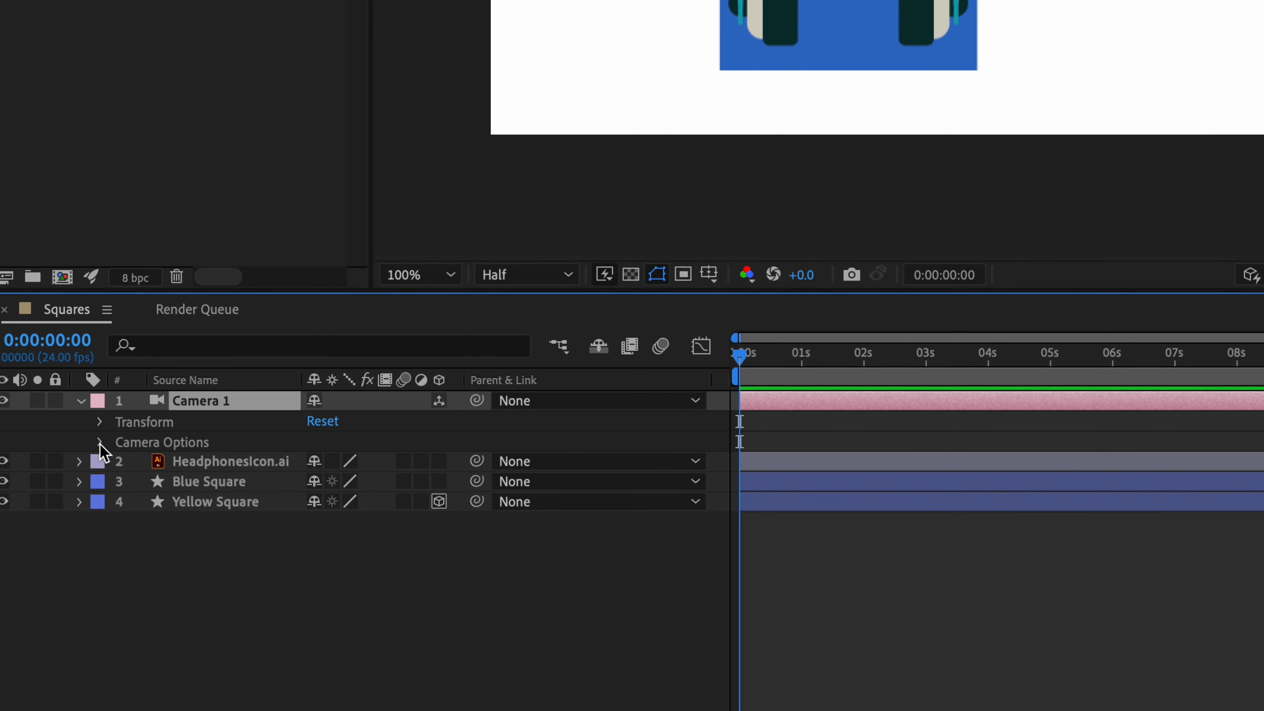
{"action": "left_click", "coordinate": [100, 442]}
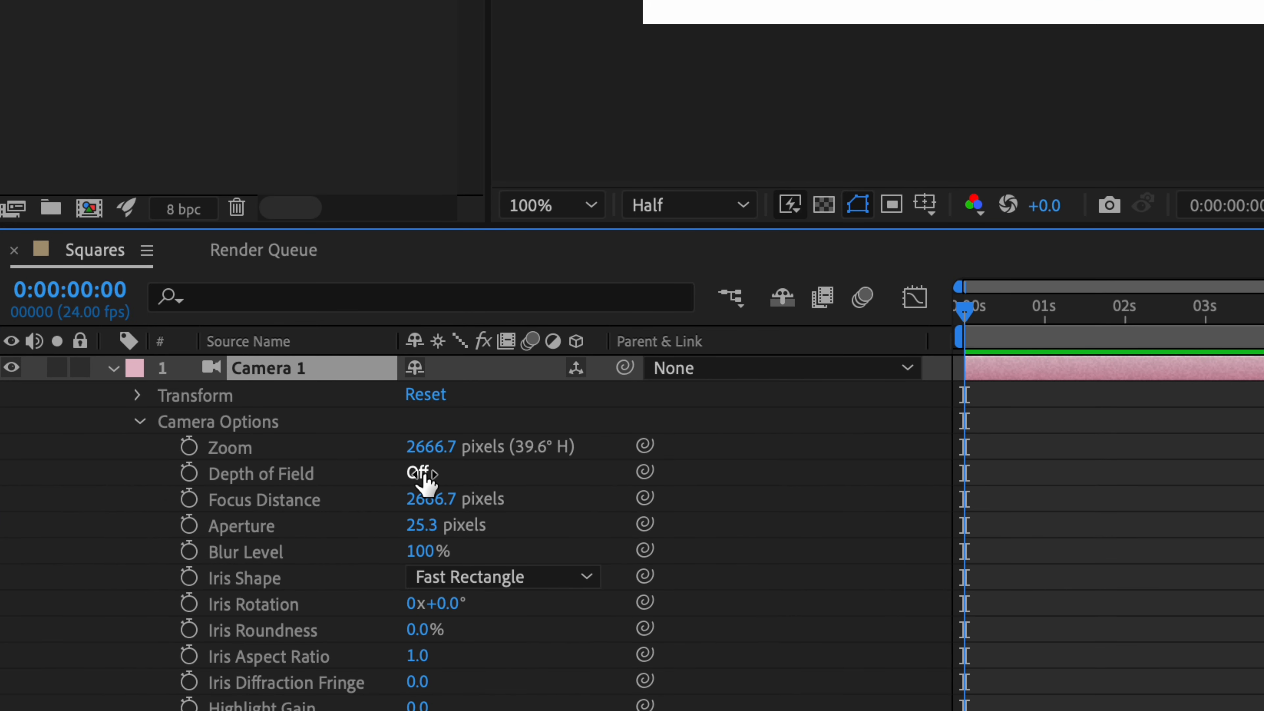
{"action": "left_click", "coordinate": [418, 473]}
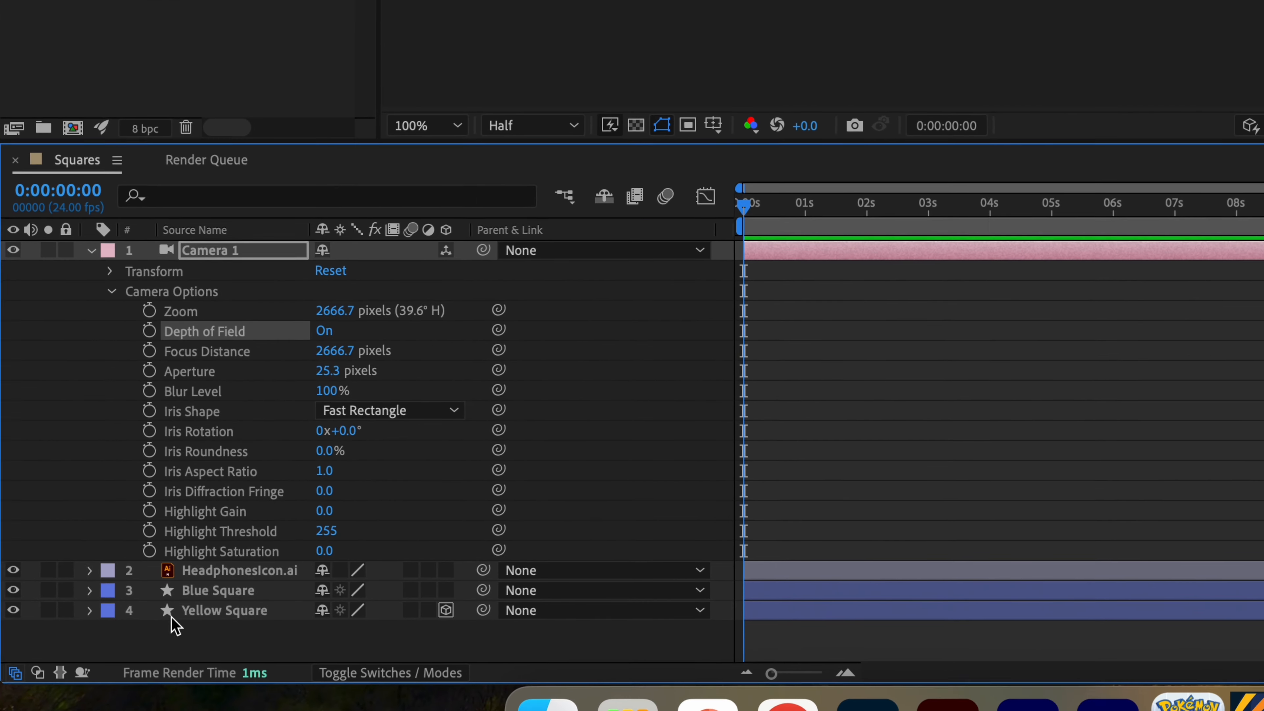
{"action": "left_click", "coordinate": [327, 371]}
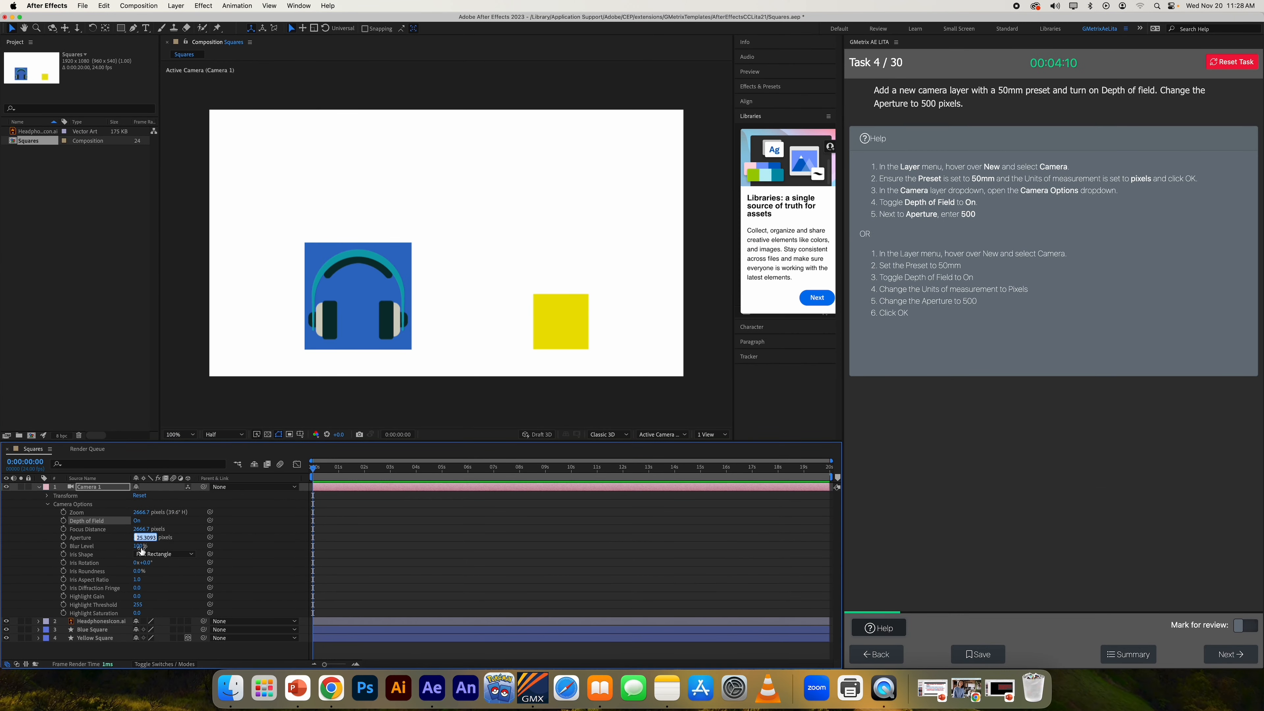
{"action": "type", "text": "500"}
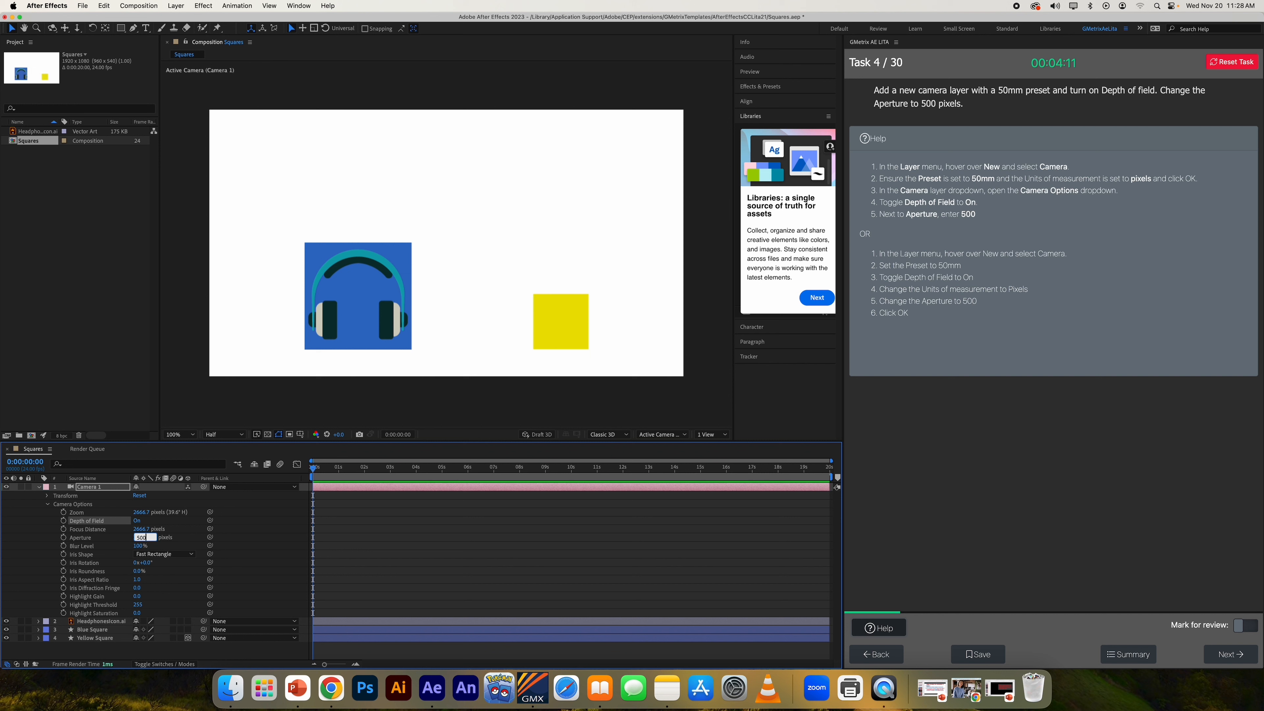
{"action": "key", "text": "Return"}
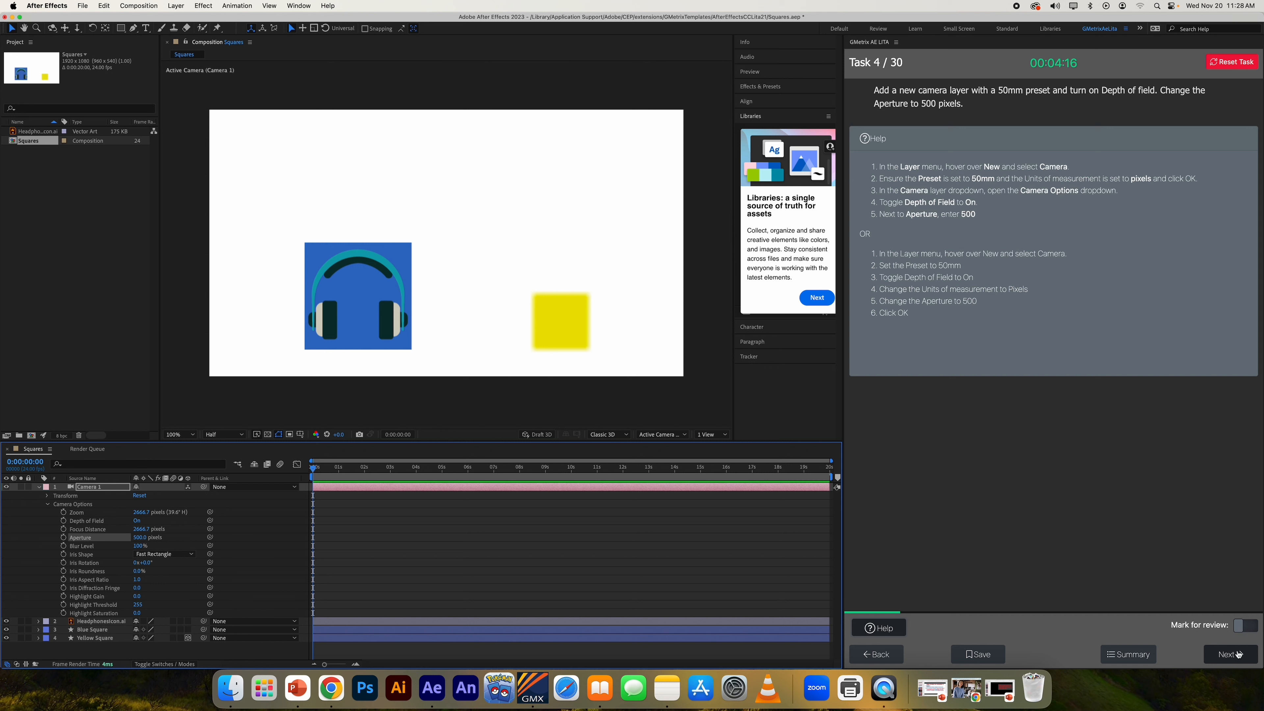
Step: Submit the camera task, advance to Task 5 and open its help on exporting a single frame as PNG
{"action": "left_click", "coordinate": [1239, 654]}
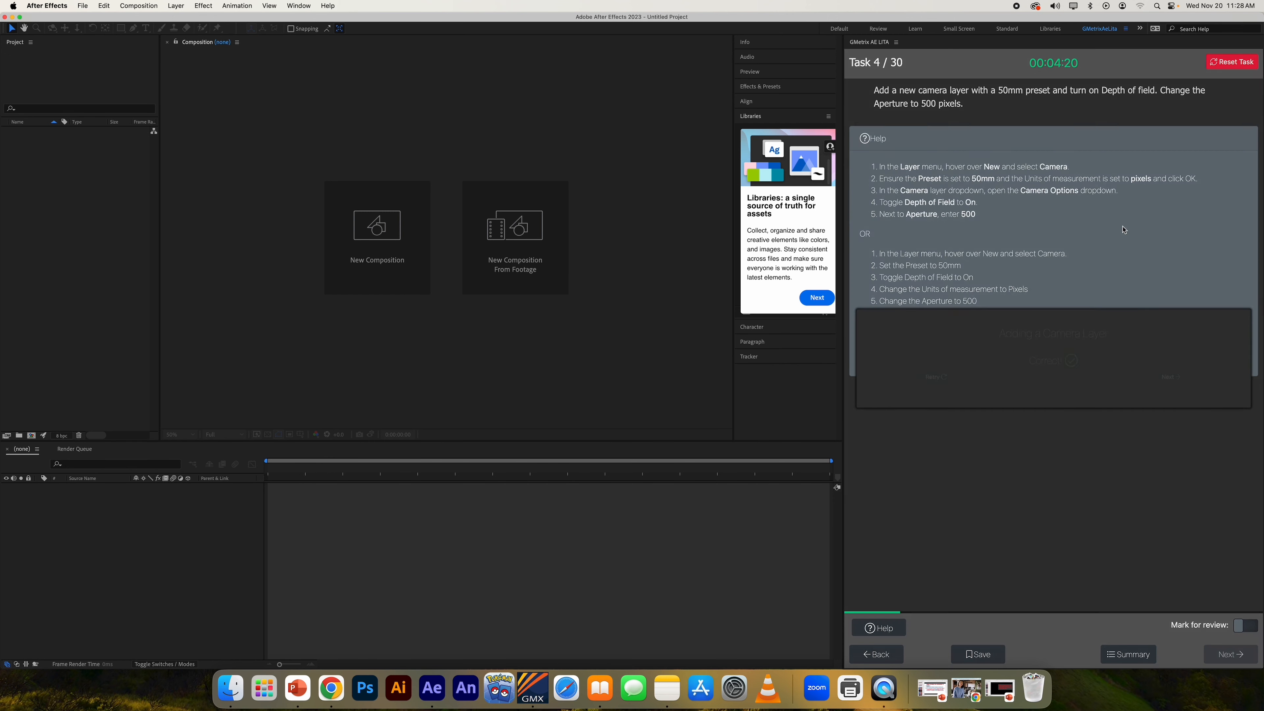
{"action": "left_click", "coordinate": [1217, 387]}
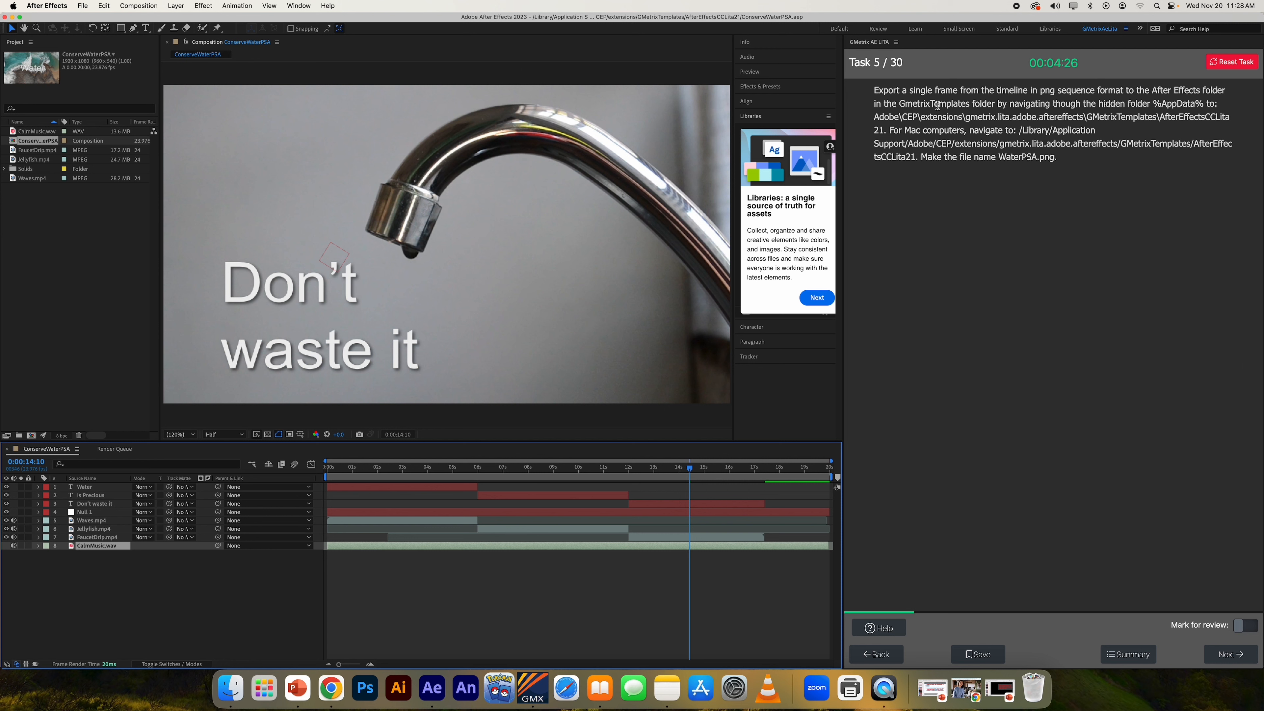
{"action": "left_click_drag", "start_coordinate": [875, 92], "coordinate": [996, 104]}
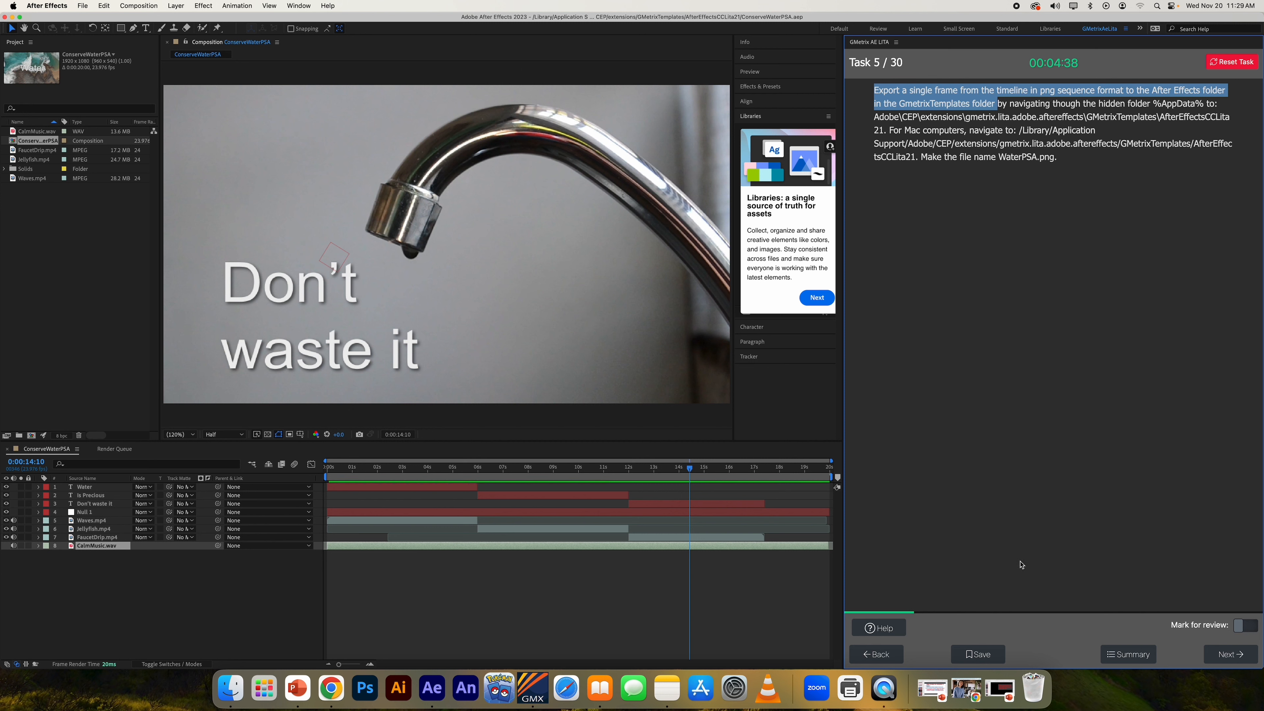
{"action": "left_click", "coordinate": [872, 632]}
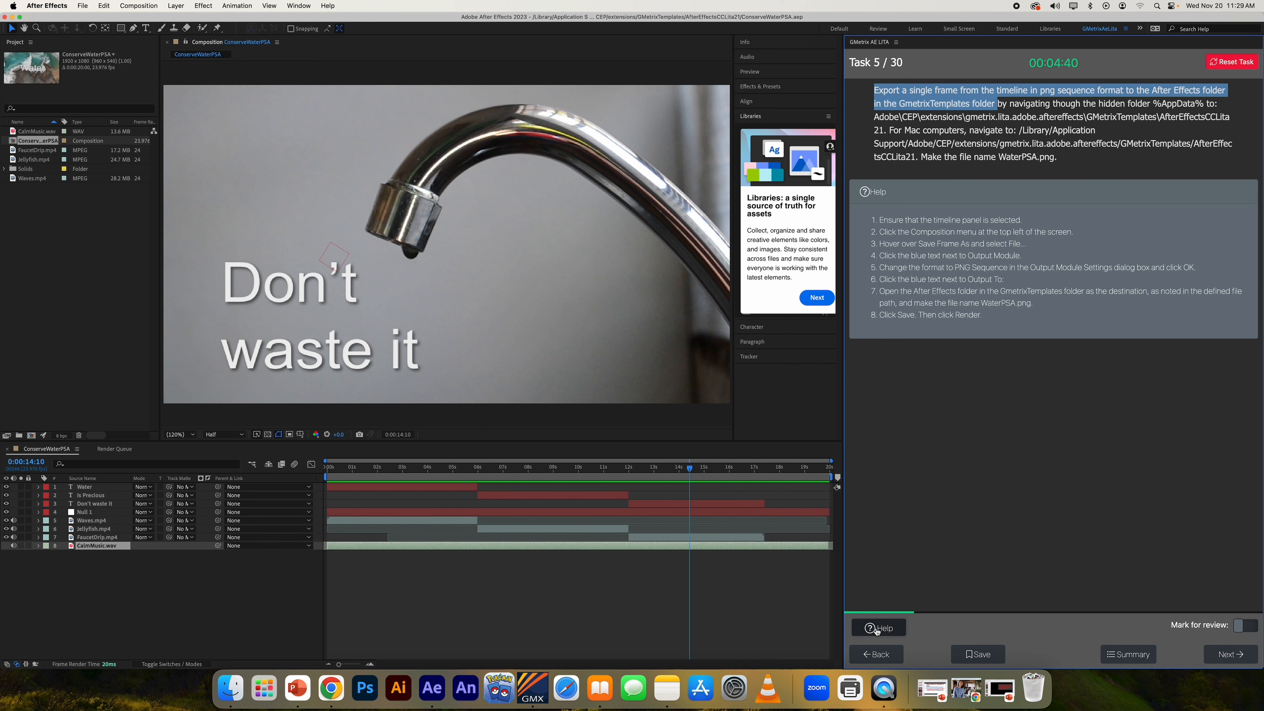
Step: Save the current frame of the ConserveWaterPSA composition as a file, accepting the default name and folder to queue it for rendering
{"action": "left_click", "coordinate": [194, 595]}
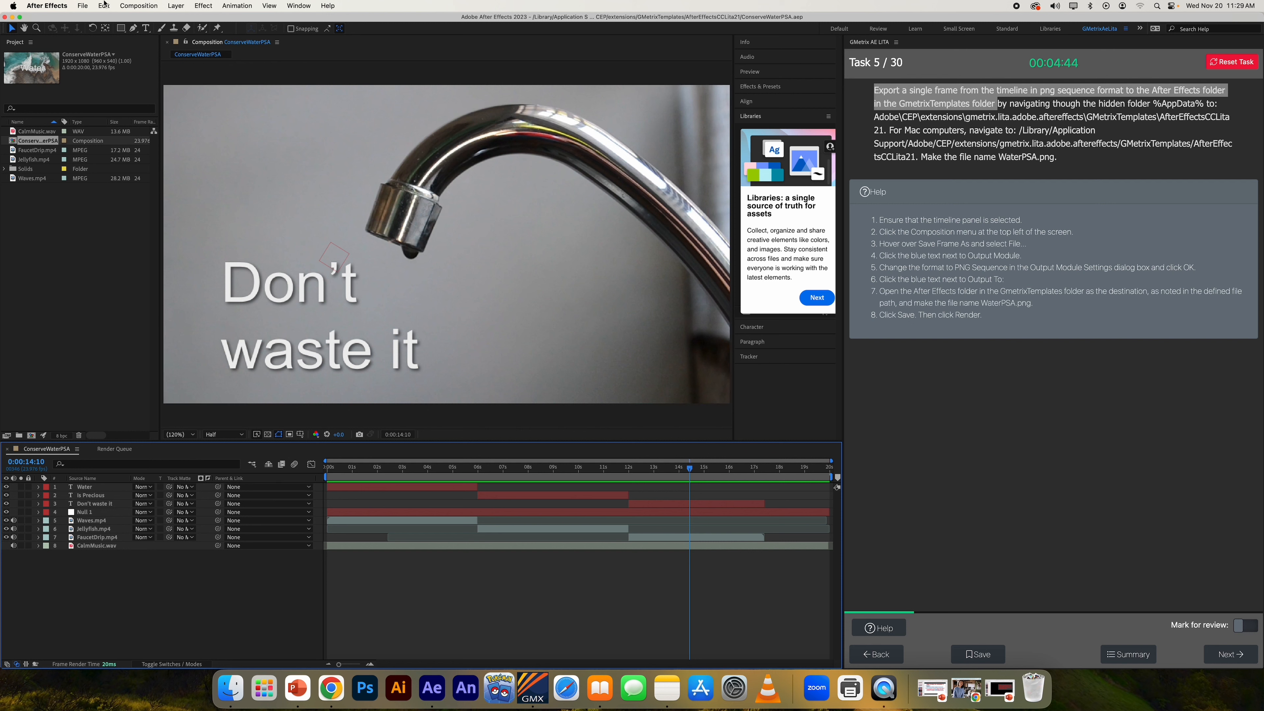
{"action": "left_click", "coordinate": [138, 6]}
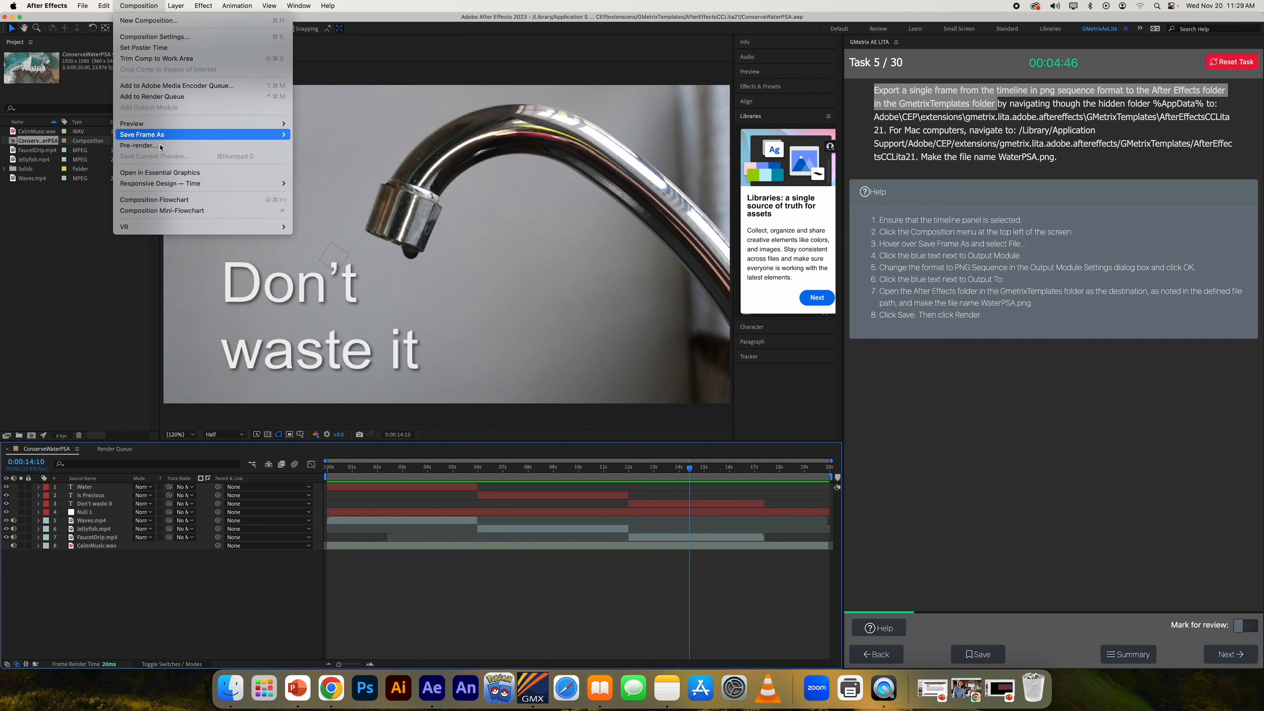
{"action": "mouse_move", "coordinate": [200, 135]}
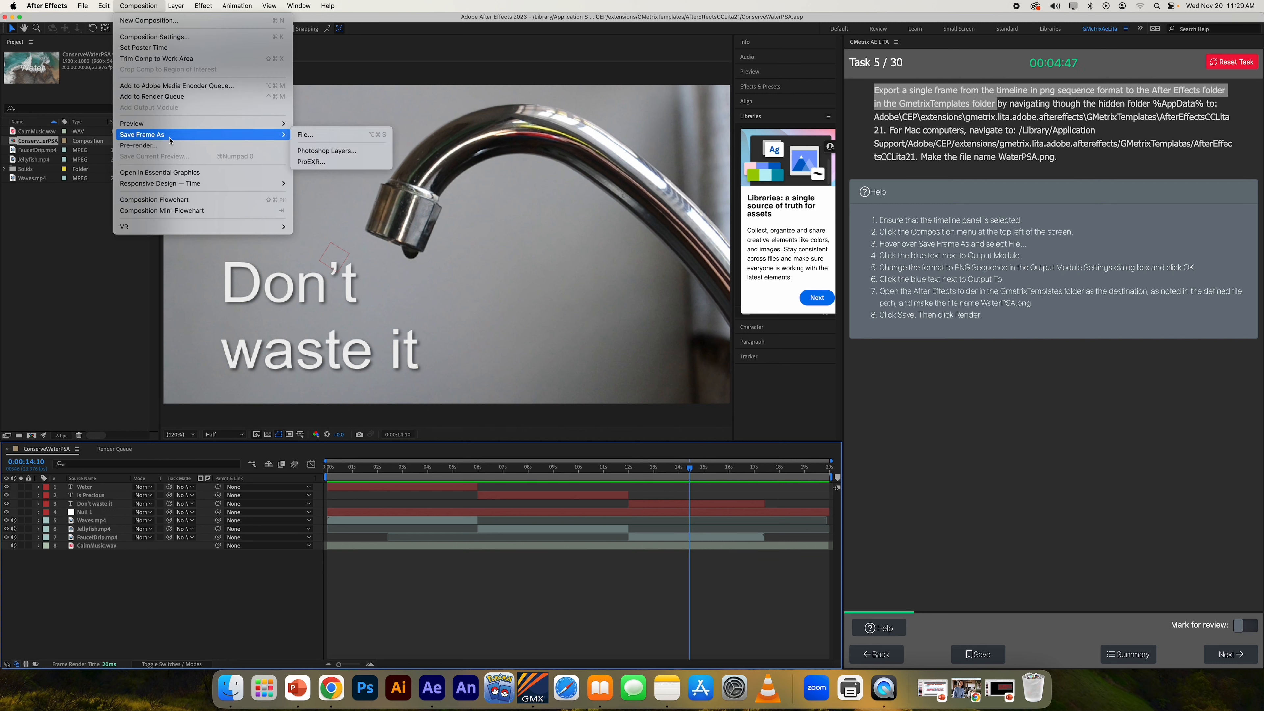
{"action": "left_click", "coordinate": [315, 135]}
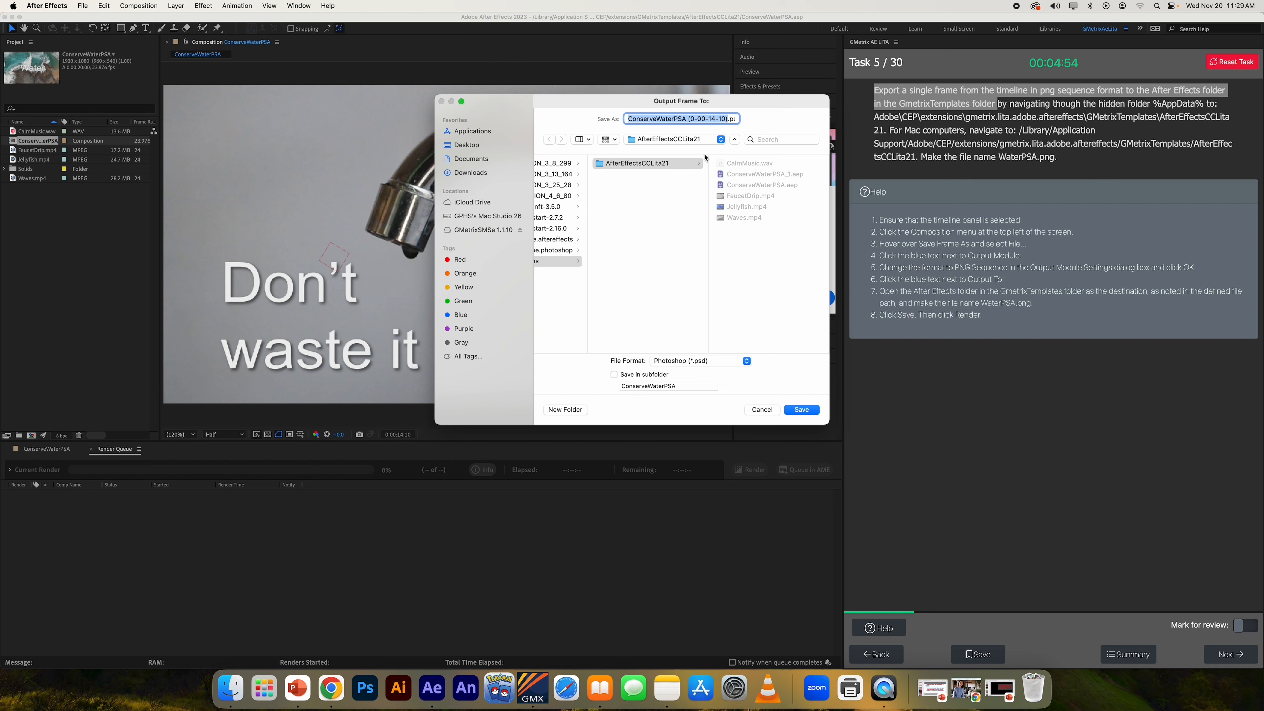
{"action": "left_click", "coordinate": [800, 410]}
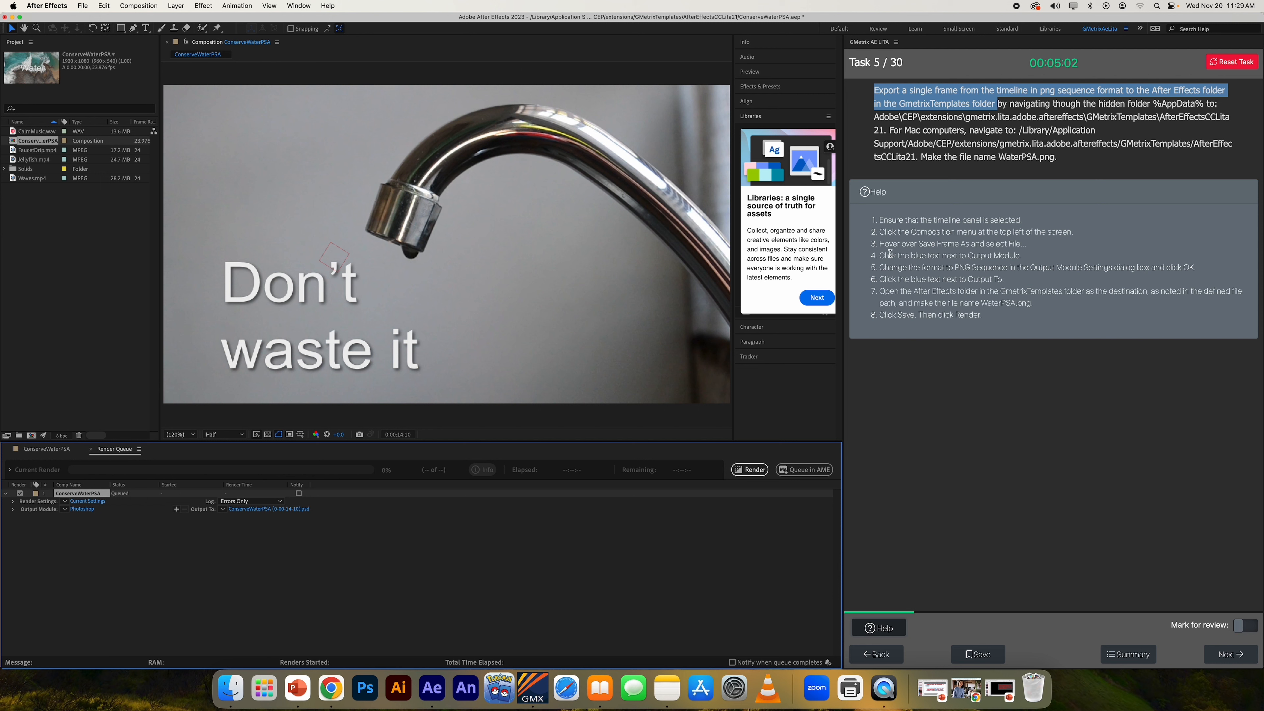
Step: Change the queued frame's Output Module format to PNG Sequence
{"action": "left_click_drag", "start_coordinate": [879, 255], "coordinate": [1023, 258]}
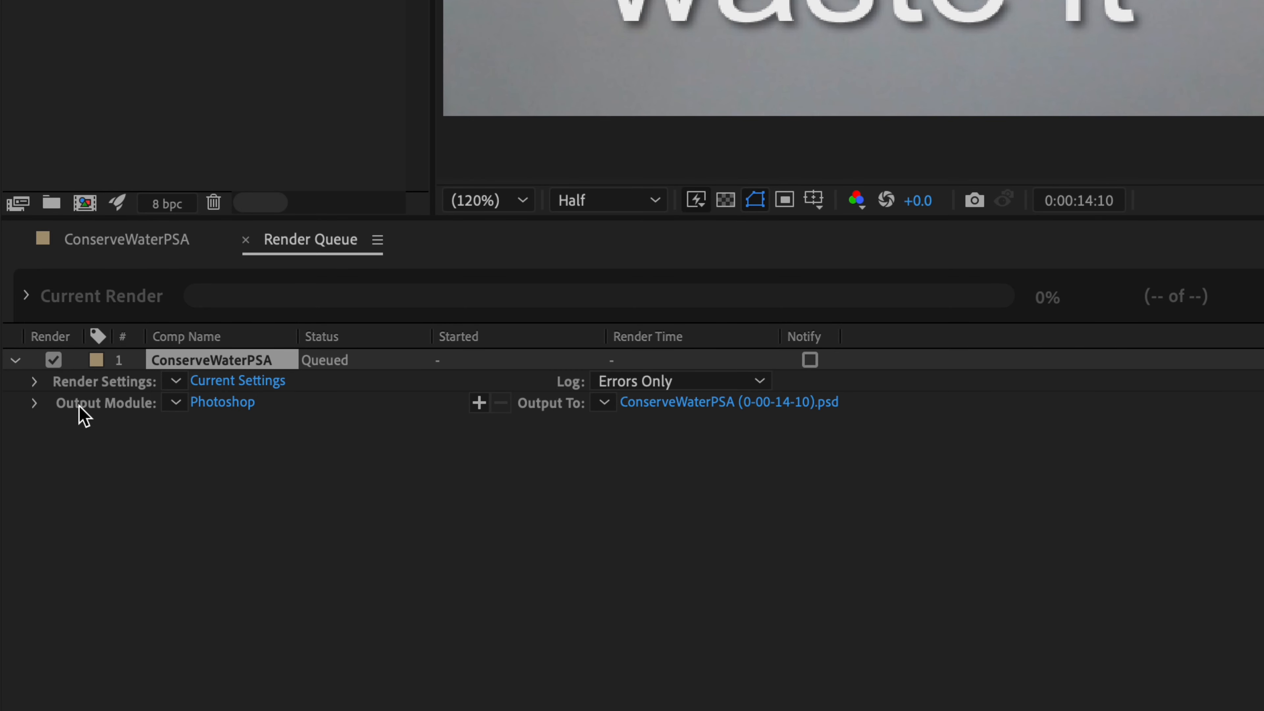
{"action": "left_click", "coordinate": [212, 405]}
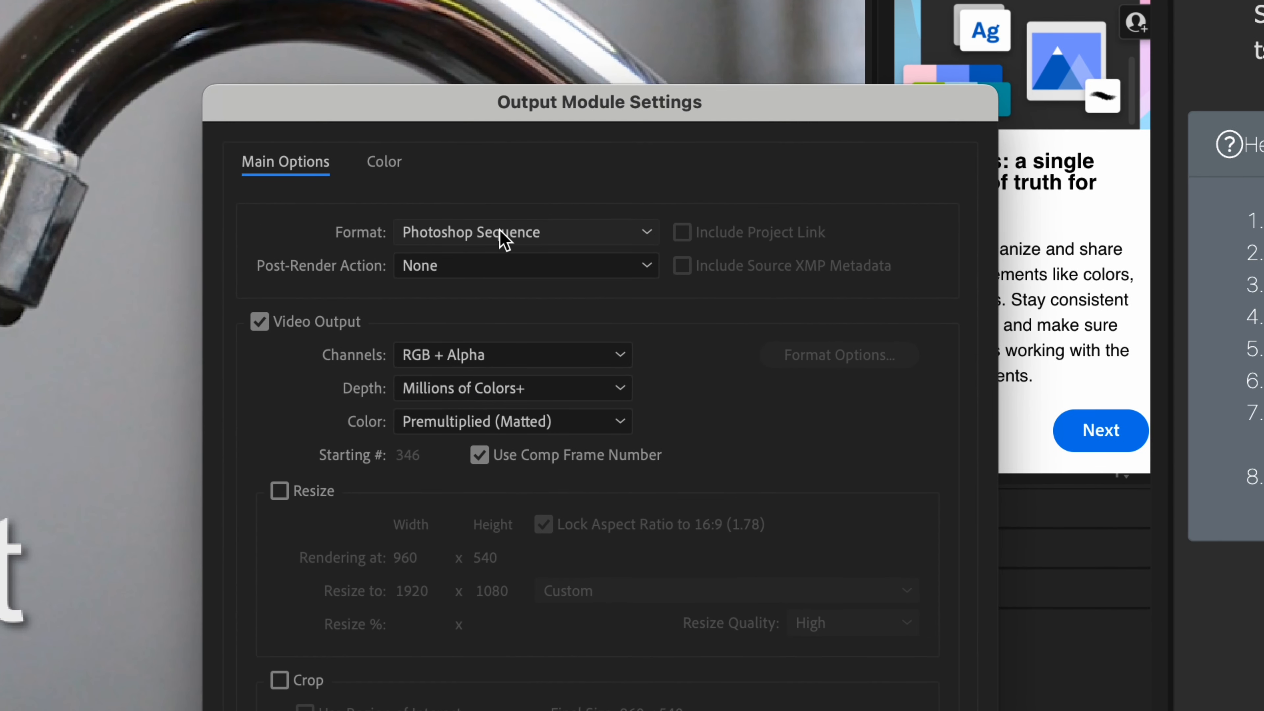
{"action": "left_click", "coordinate": [554, 231]}
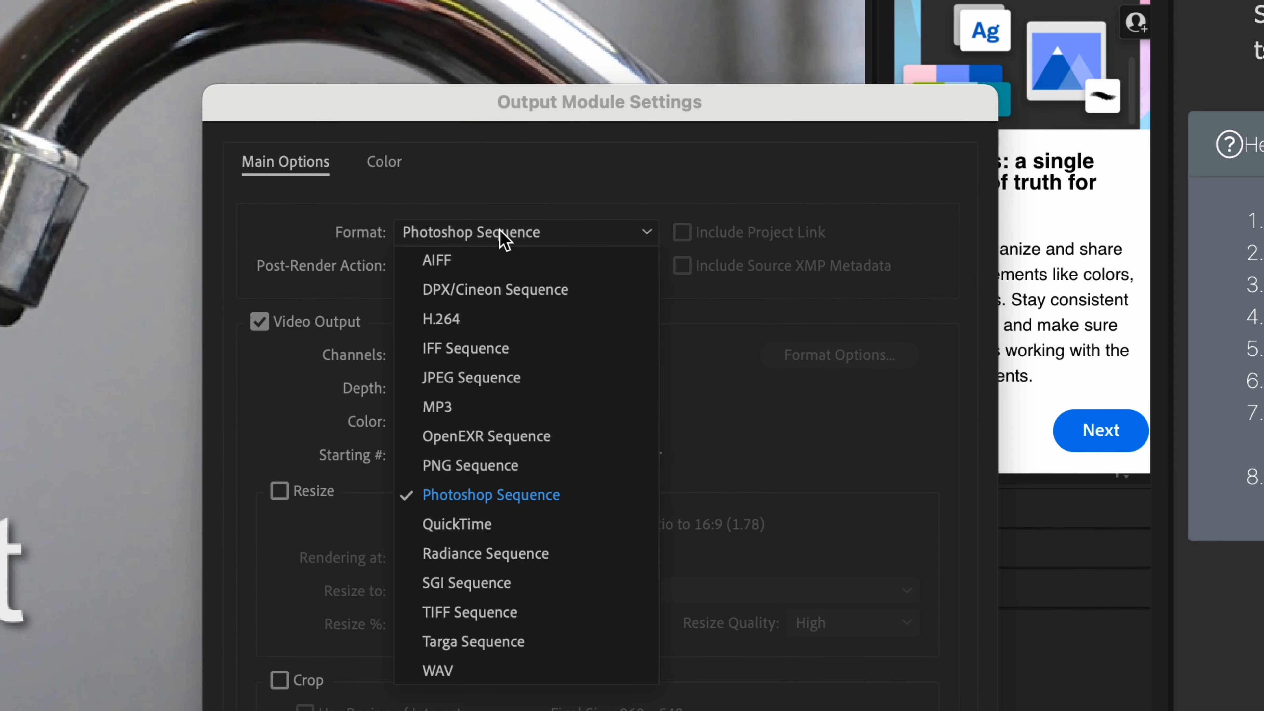
{"action": "left_click", "coordinate": [500, 468]}
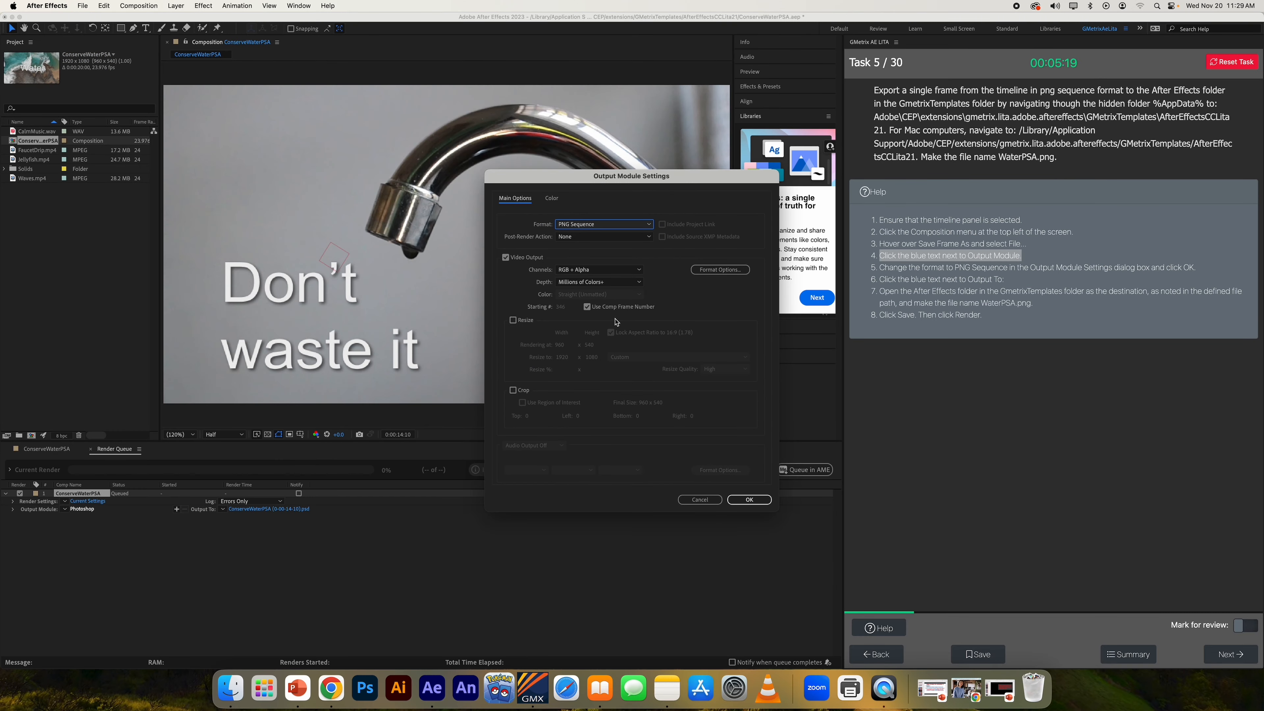
{"action": "left_click", "coordinate": [749, 500]}
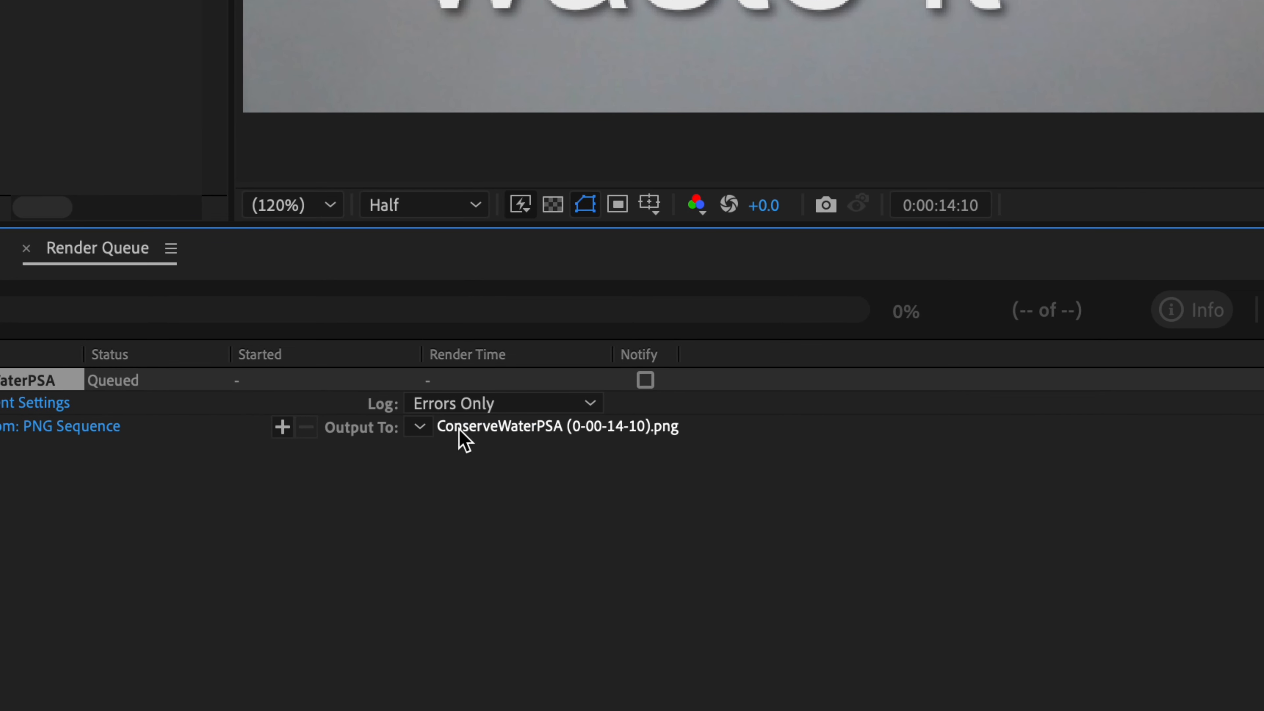
Step: Open the queued frame's output destination and browse to Macintosh HD/Library/Application Support/Adobe/CEP/extensions/GMetrixTemplates/AfterEffectsCCLita21
{"action": "left_click", "coordinate": [458, 427]}
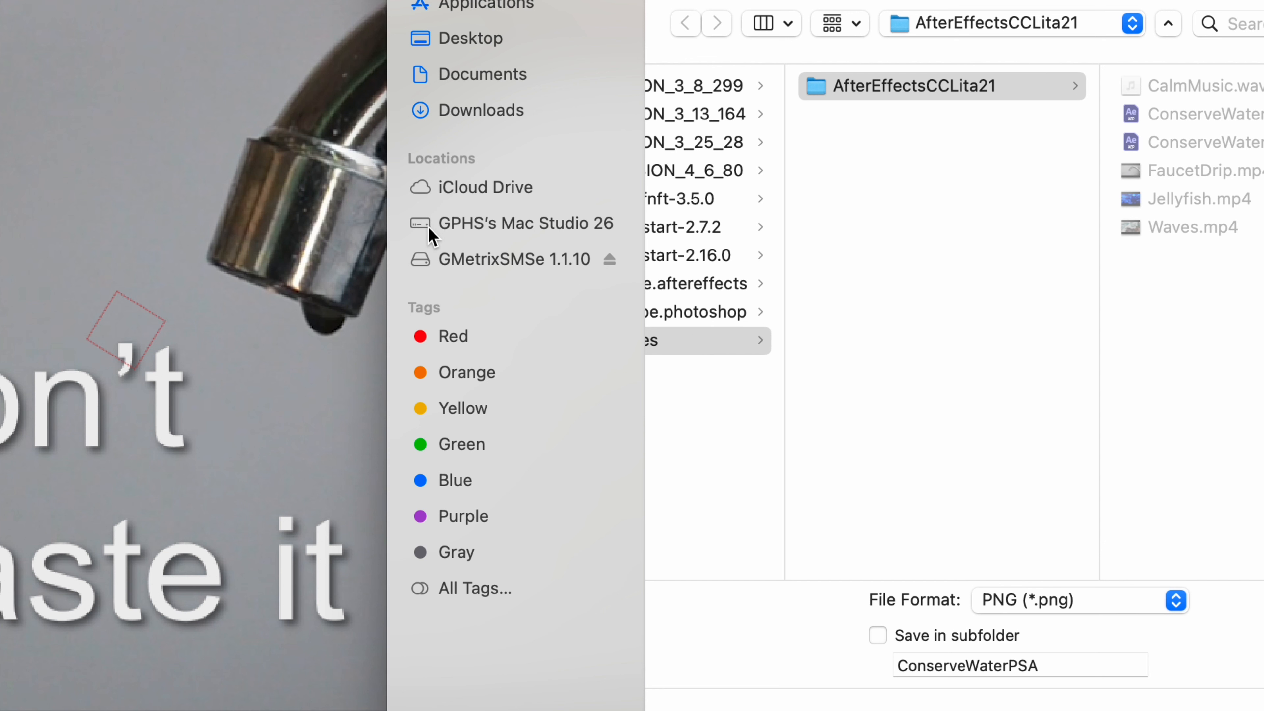
{"action": "left_click", "coordinate": [448, 231]}
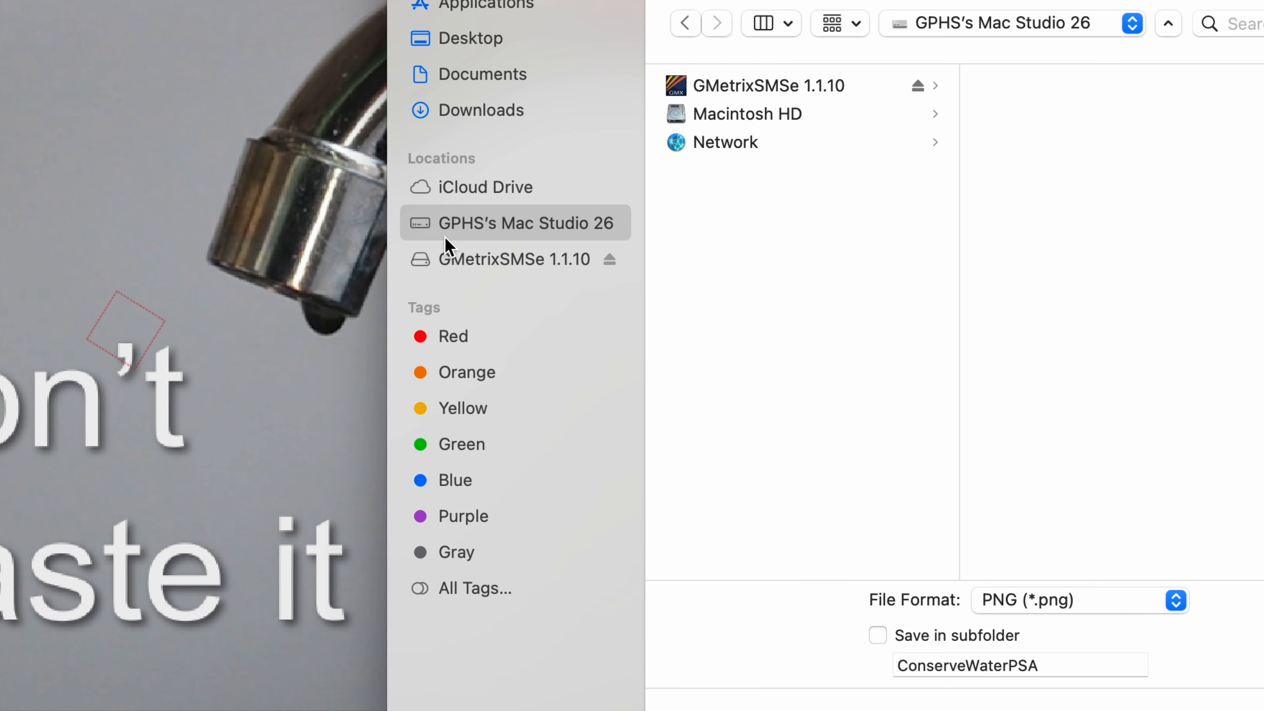
{"action": "left_click", "coordinate": [782, 119]}
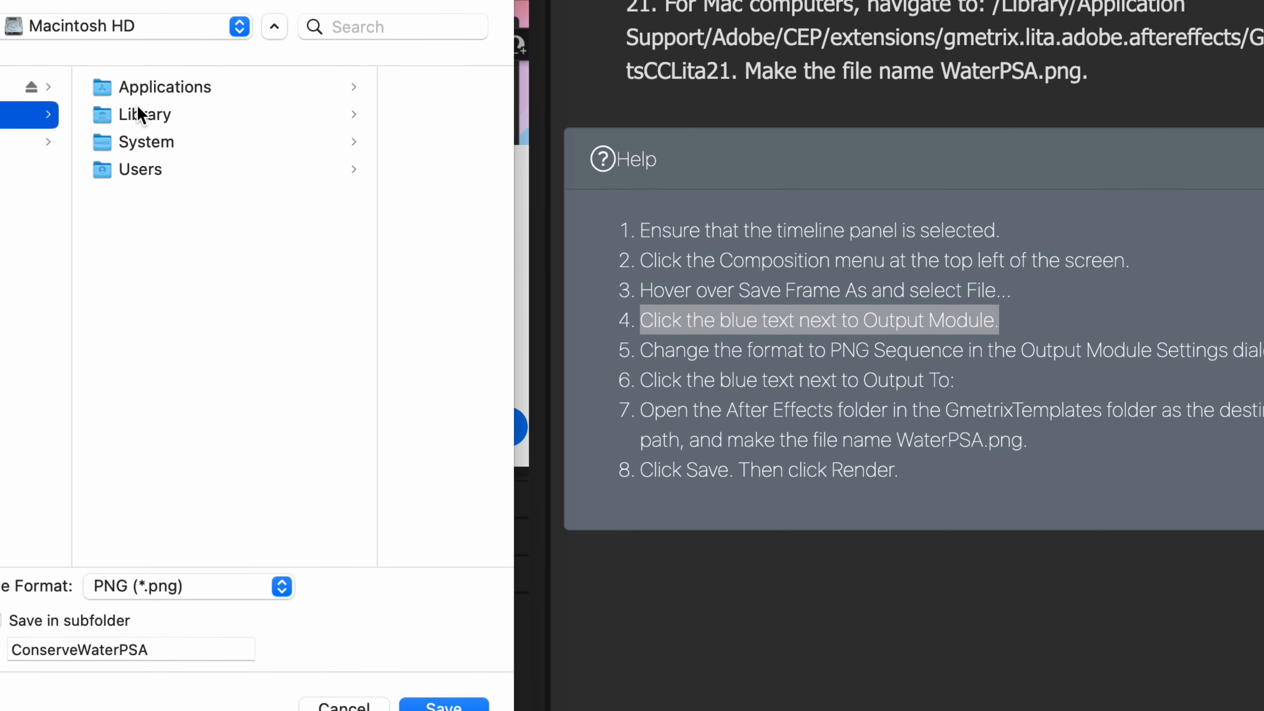
{"action": "left_click", "coordinate": [141, 114]}
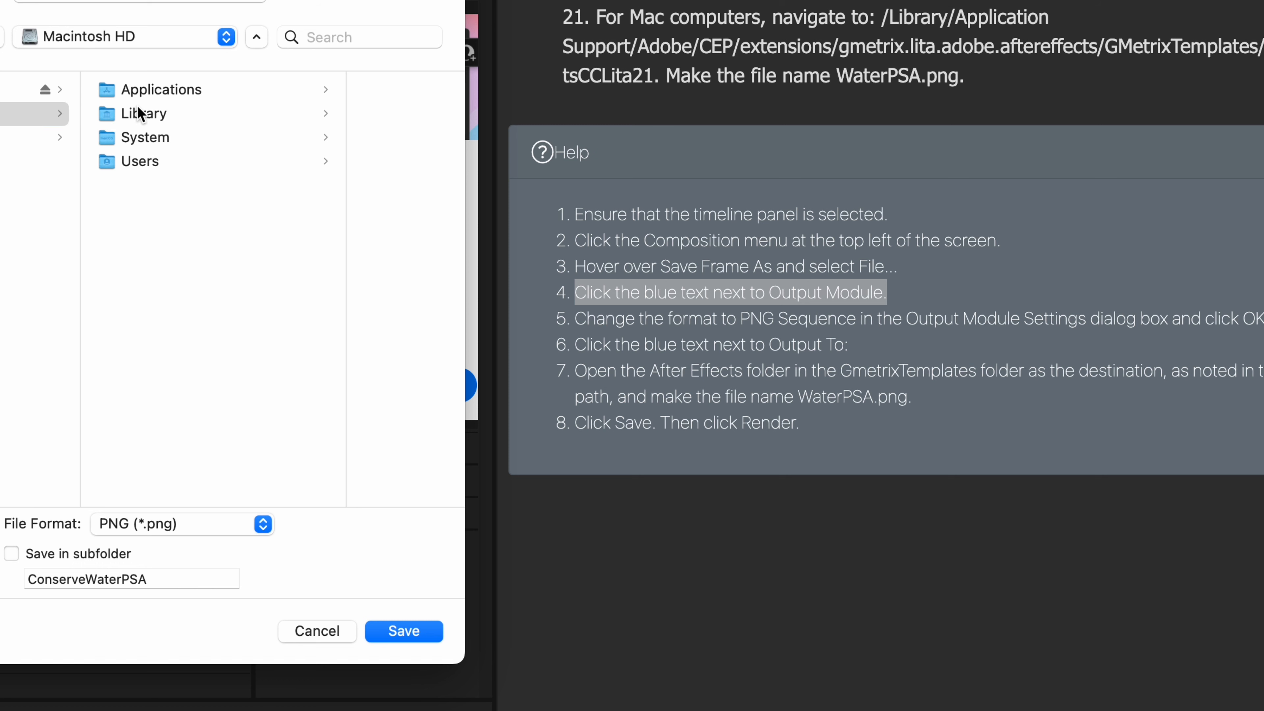
{"action": "left_click", "coordinate": [290, 114]}
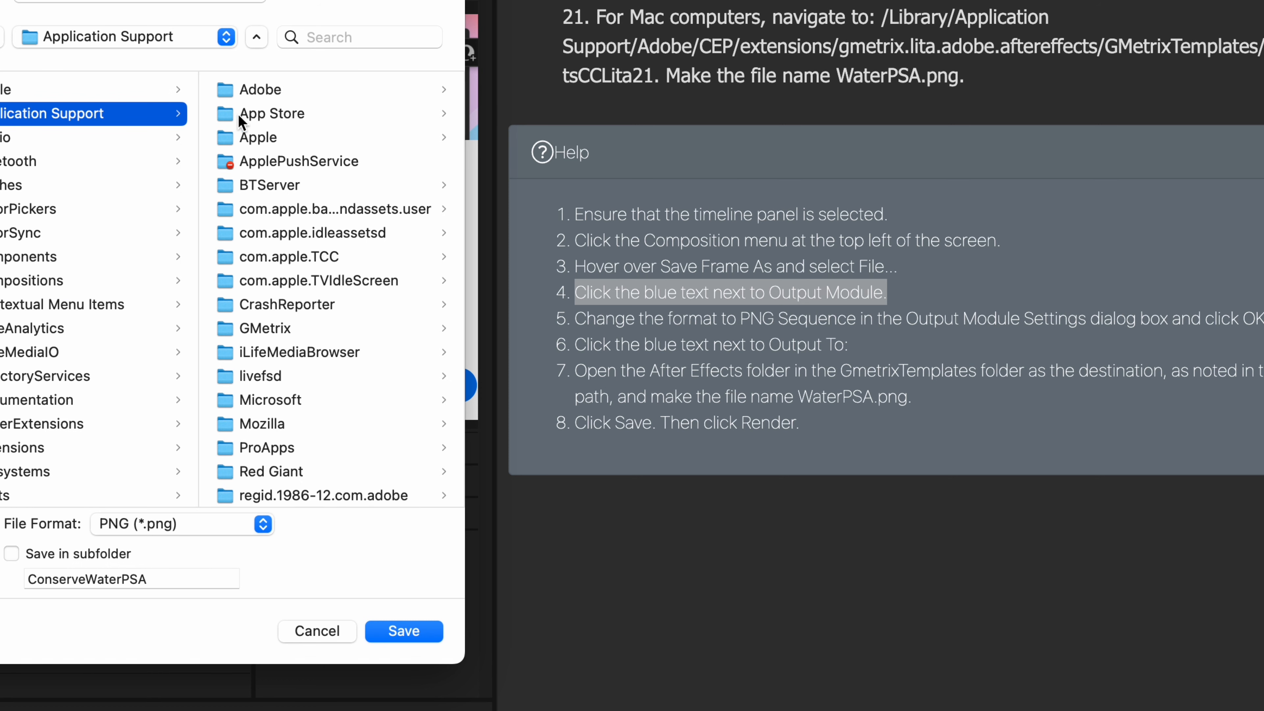
{"action": "left_click", "coordinate": [282, 91]}
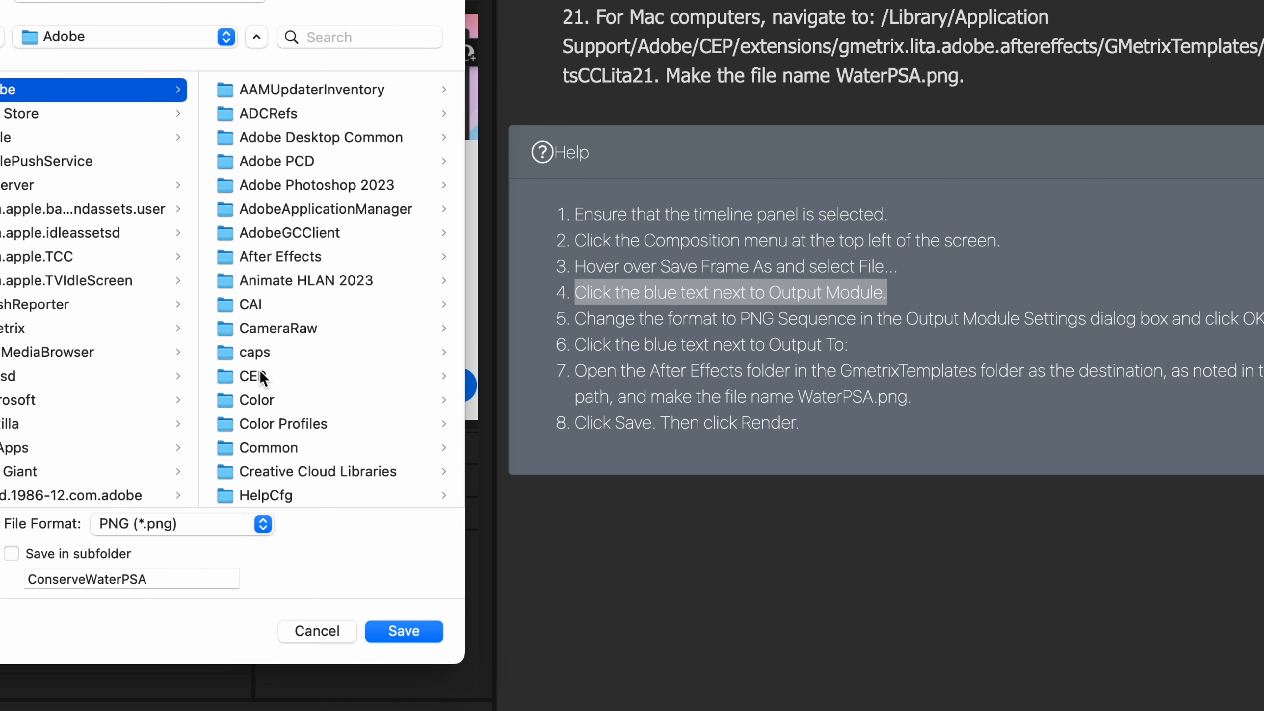
{"action": "left_click", "coordinate": [261, 377]}
{"action": "left_click", "coordinate": [294, 90]}
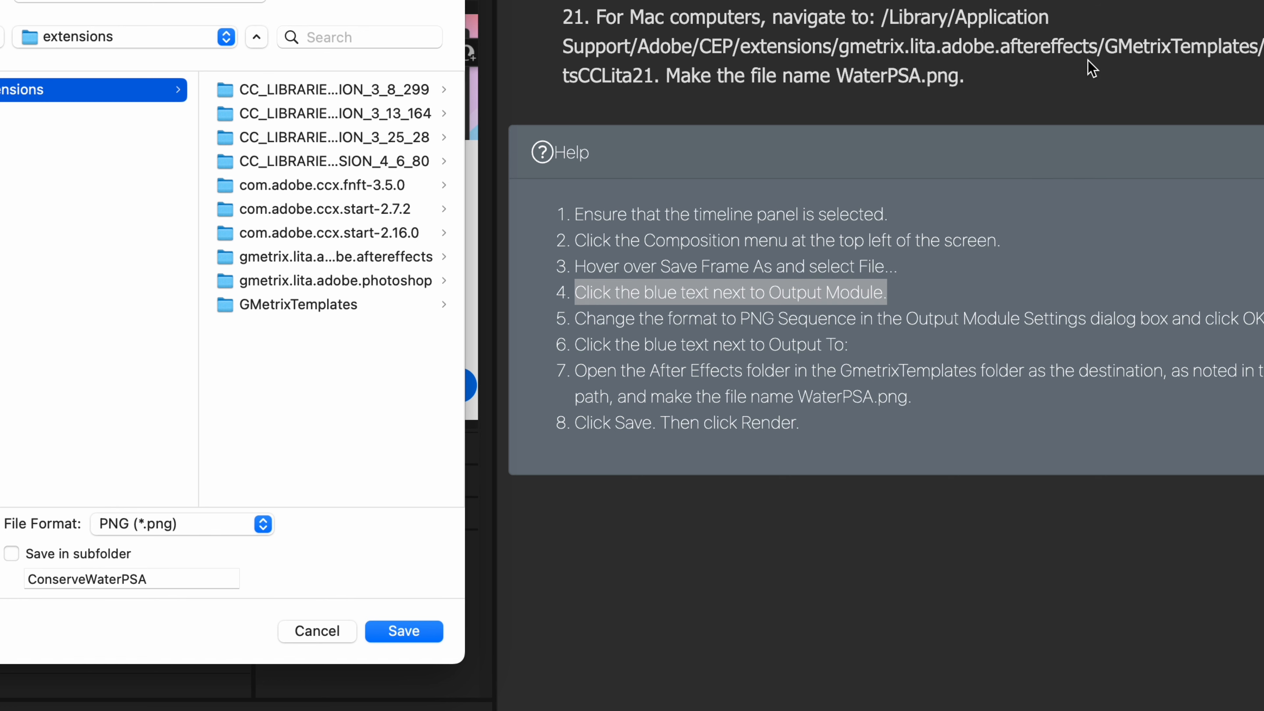
{"action": "left_click", "coordinate": [335, 258]}
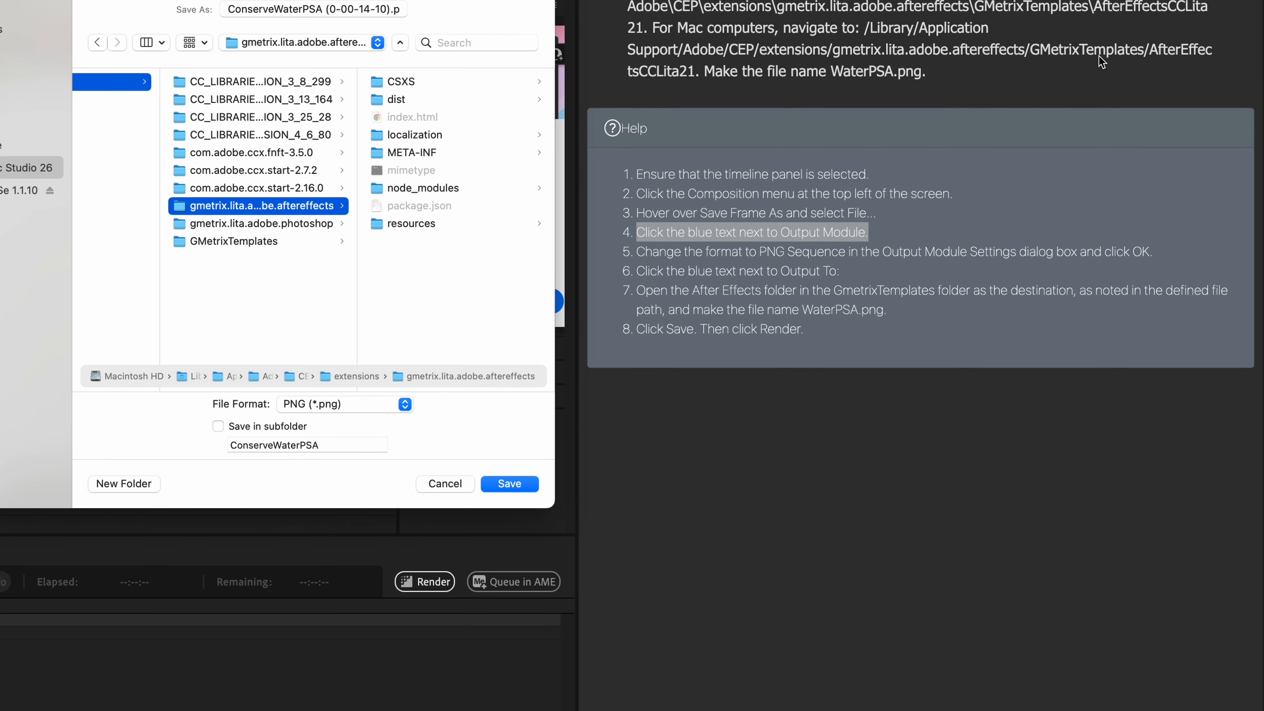
{"action": "left_click", "coordinate": [258, 242]}
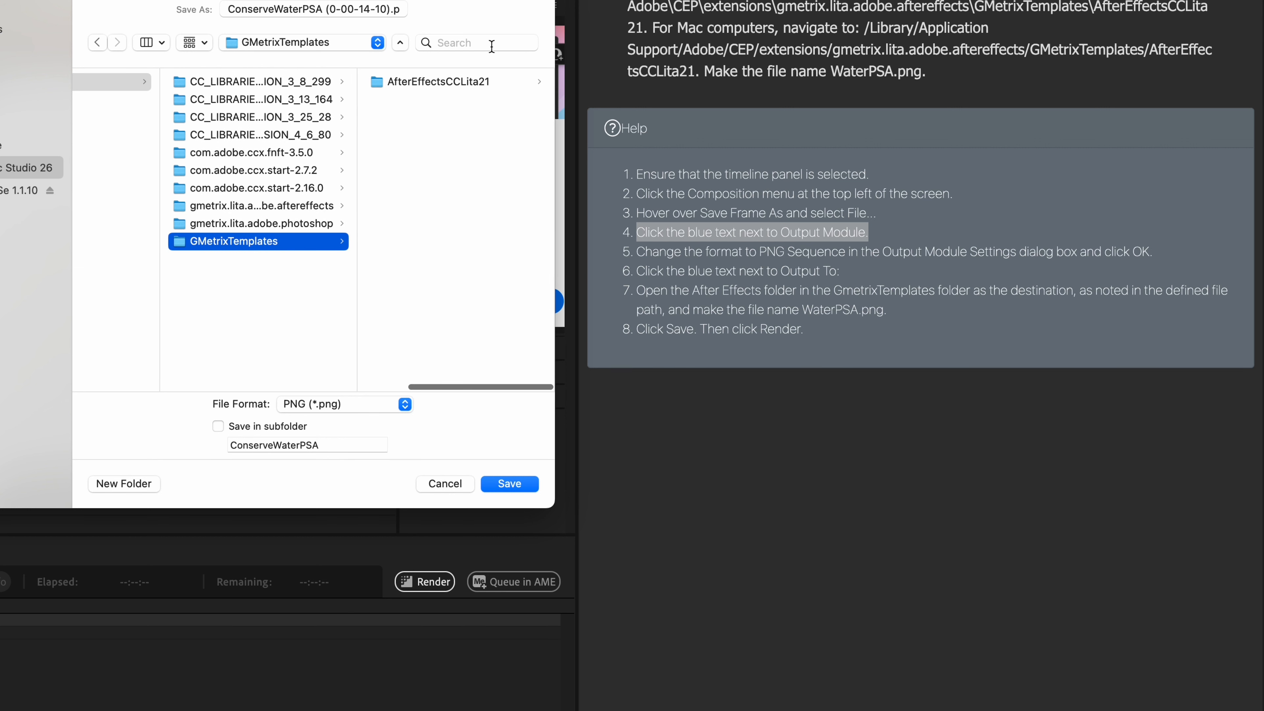
{"action": "left_click", "coordinate": [465, 82]}
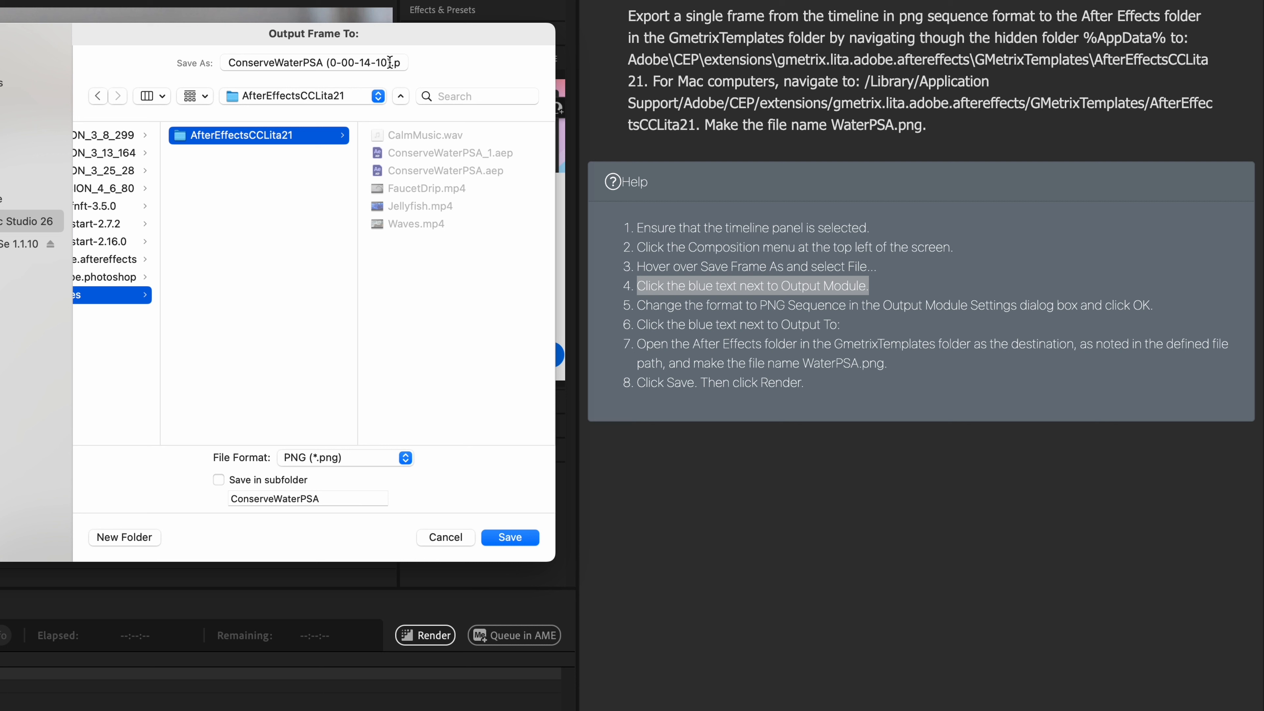
Step: Save the output file as WaterPSA.png in the AfterEffectsCCLita21 folder and render the queued frame
{"action": "left_click", "coordinate": [390, 63]}
{"action": "key", "text": "BackSpace"}
{"action": "key", "text": "BackSpace"}
{"action": "key", "text": "BackSpace"}
{"action": "key", "text": "BackSpace"}
{"action": "key", "text": "BackSpace"}
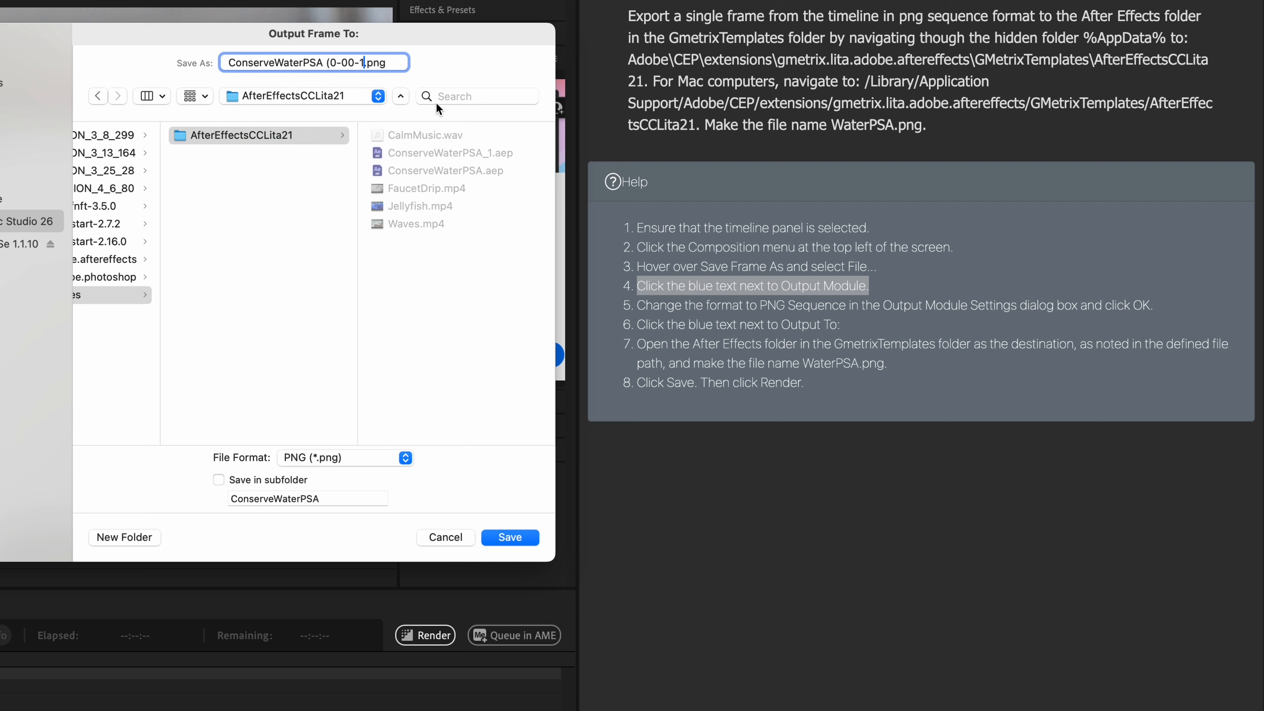
{"action": "key", "text": "BackSpace"}
{"action": "key", "text": "BackSpace"}
{"action": "key", "text": "BackSpace"}
{"action": "key", "text": "BackSpace"}
{"action": "key", "text": "BackSpace"}
{"action": "key", "text": "BackSpace"}
{"action": "key", "text": "BackSpace"}
{"action": "key", "text": "BackSpace"}
{"action": "key", "text": "BackSpace"}
{"action": "key", "text": "BackSpace"}
{"action": "key", "text": "BackSpace"}
{"action": "key", "text": "BackSpace"}
{"action": "key", "text": "BackSpace"}
{"action": "key", "text": "BackSpace"}
{"action": "key", "text": "BackSpace"}
{"action": "key", "text": "BackSpace"}
{"action": "key", "text": "BackSpace"}
{"action": "key", "text": "BackSpace"}
{"action": "key", "text": "BackSpace"}
{"action": "key", "text": "BackSpace"}
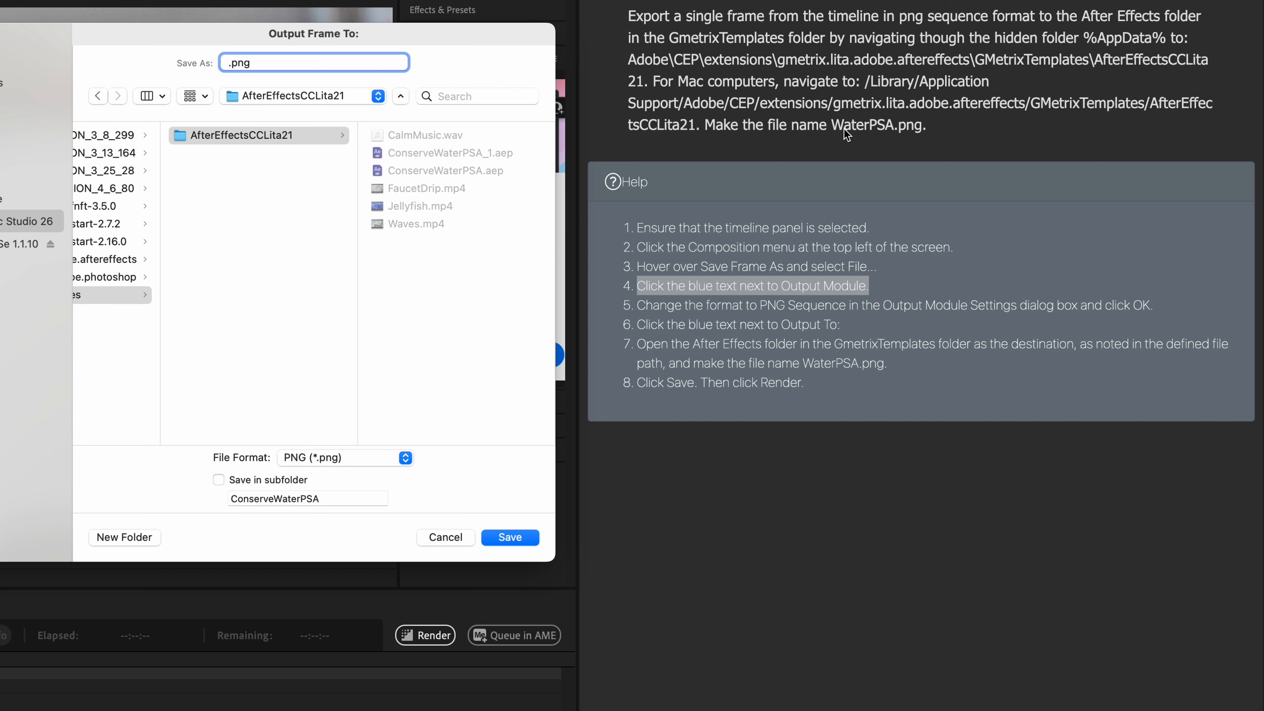
{"action": "type", "text": "WaterPSA"}
{"action": "left_click", "coordinate": [514, 539]}
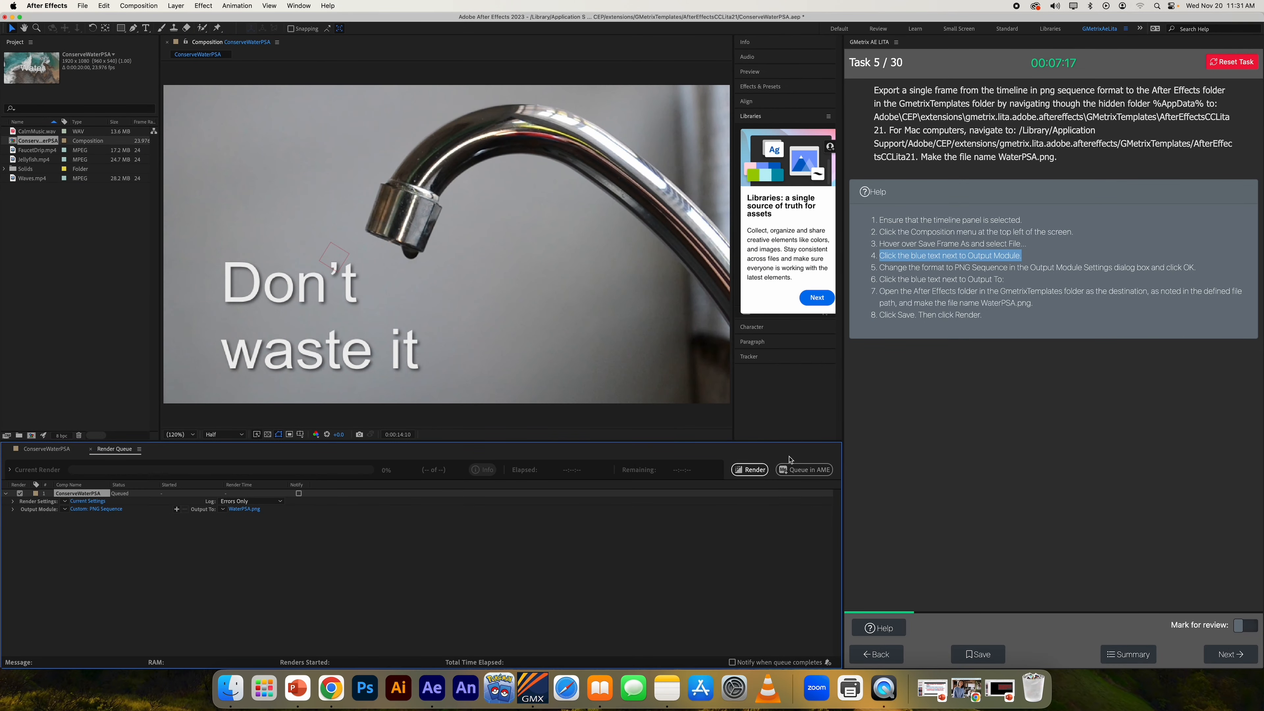
{"action": "left_click", "coordinate": [429, 638]}
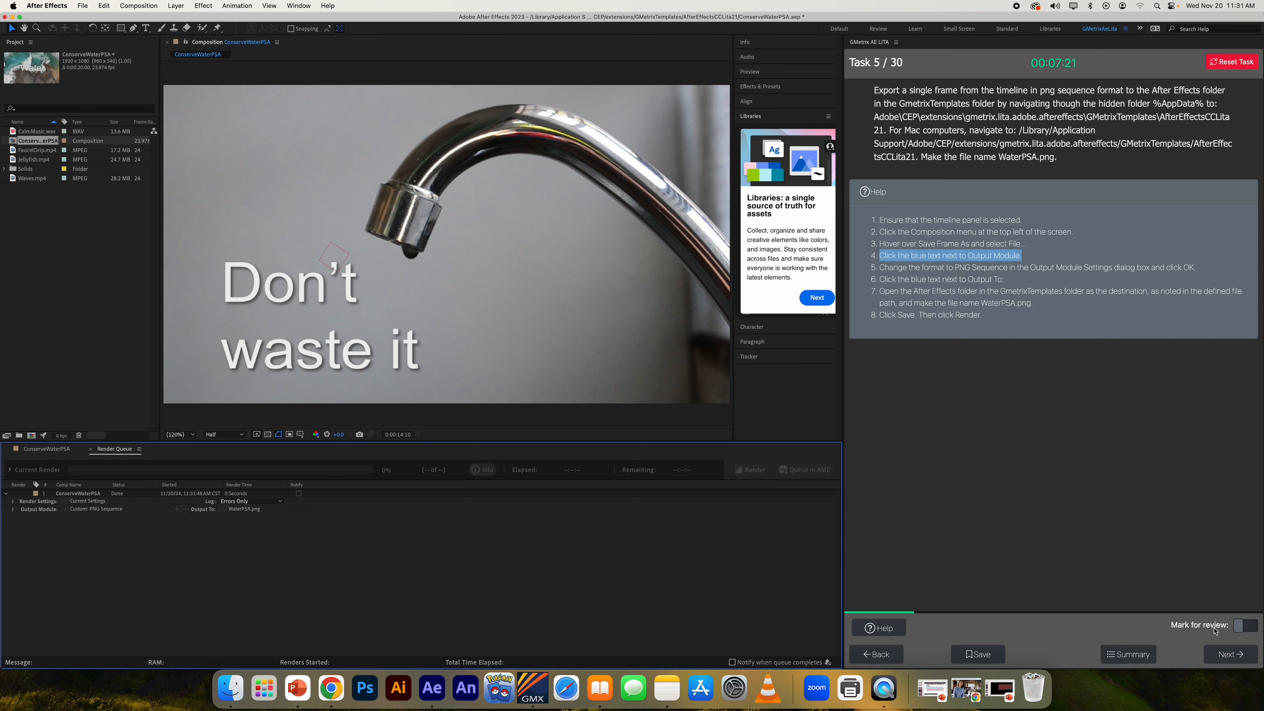
Step: Submit the frame export task, advance to Task 6 and open its help on adding a shape layer
{"action": "left_click", "coordinate": [1219, 656]}
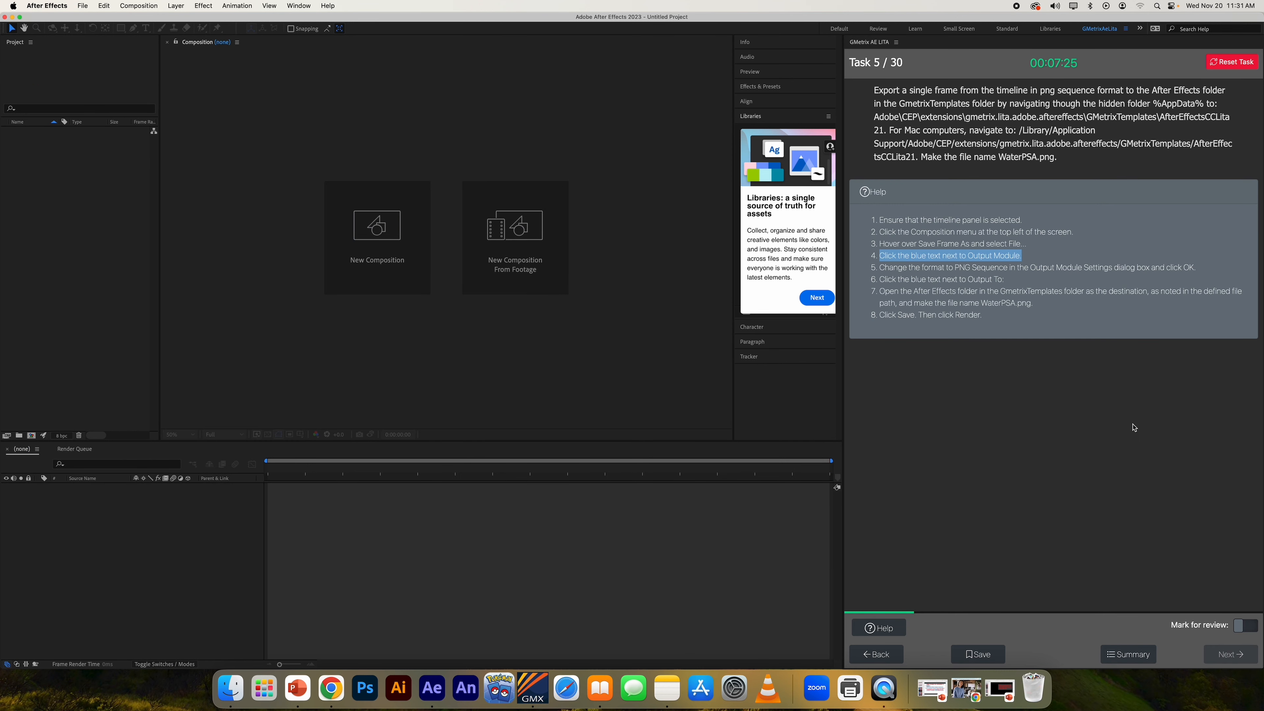
{"action": "left_click", "coordinate": [1208, 382]}
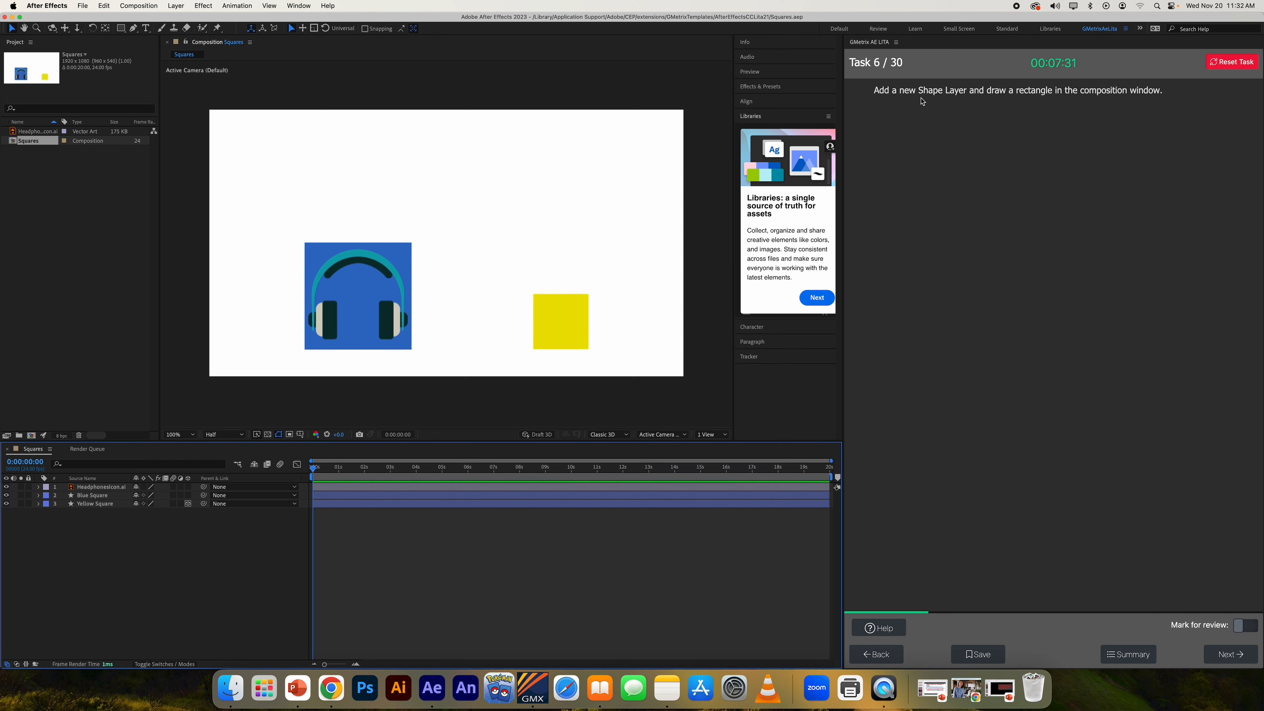
{"action": "left_click", "coordinate": [868, 628]}
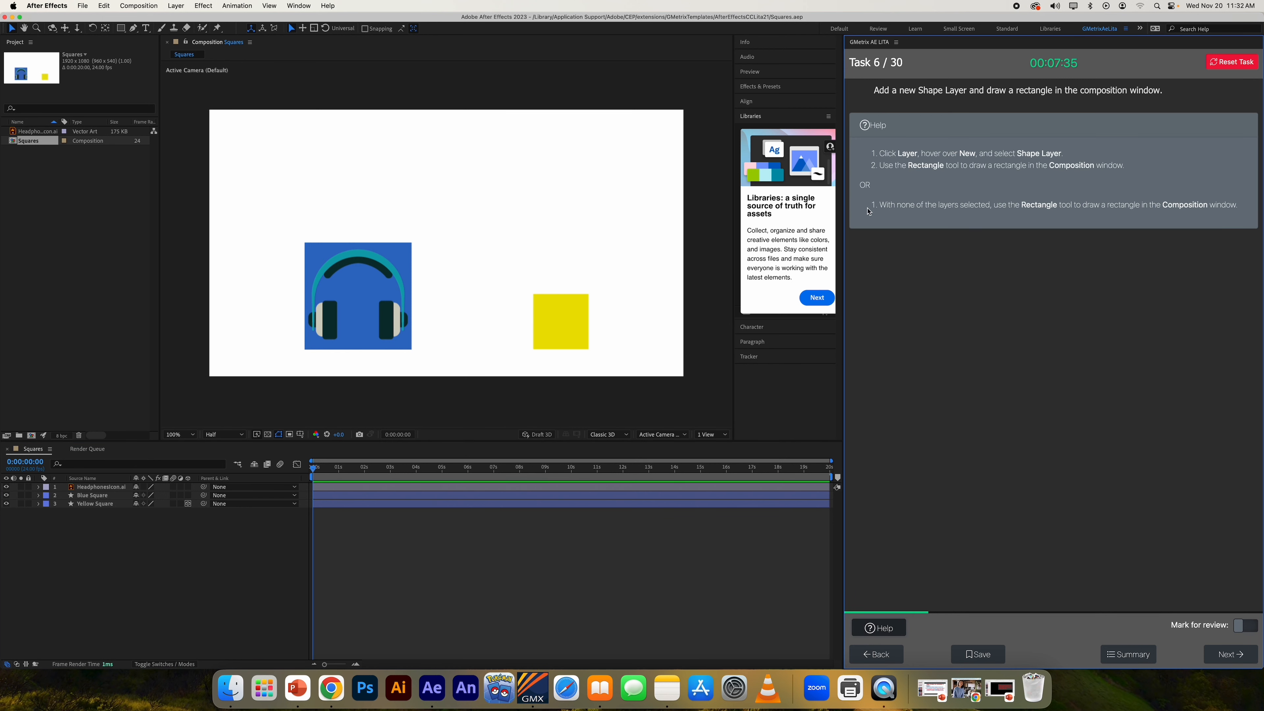
Step: With no layer selected, draw a red rectangle about 973 by 260 px above the blue and yellow squares as a new shape layer
{"action": "left_click_drag", "start_coordinate": [877, 205], "coordinate": [1246, 213]}
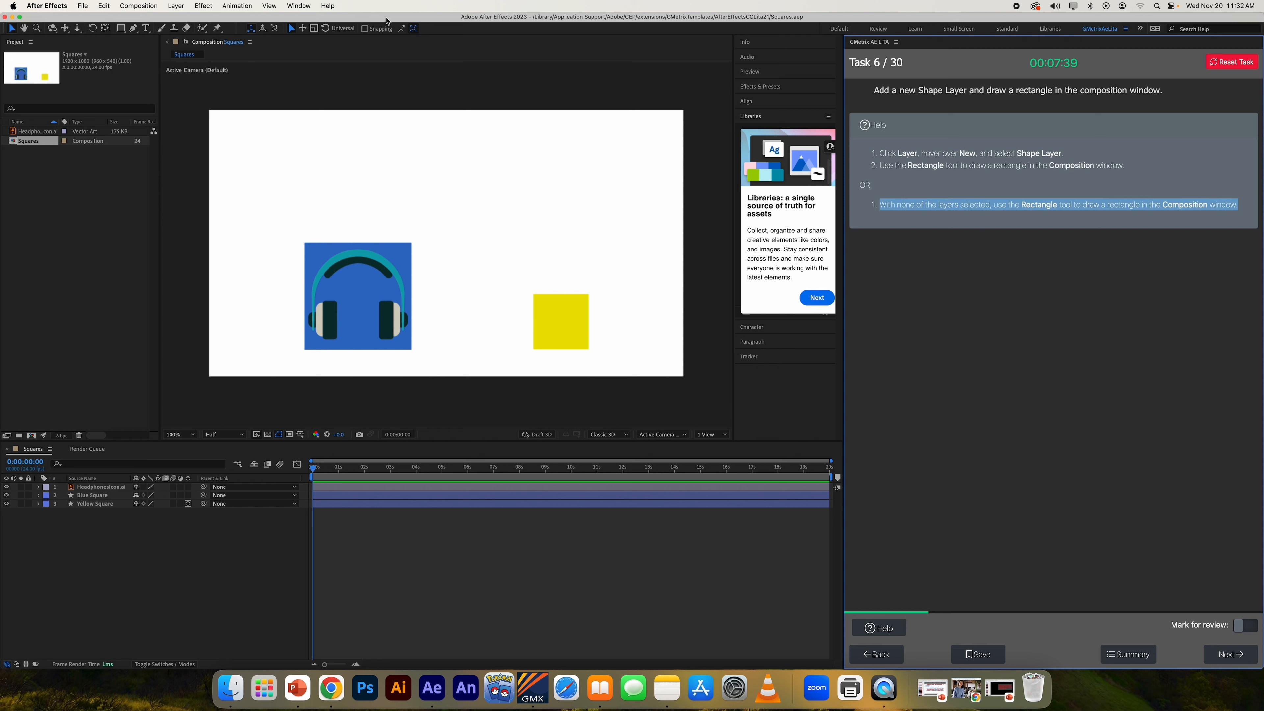
{"action": "left_click", "coordinate": [121, 30]}
{"action": "left_click_drag", "start_coordinate": [333, 148], "coordinate": [574, 211]}
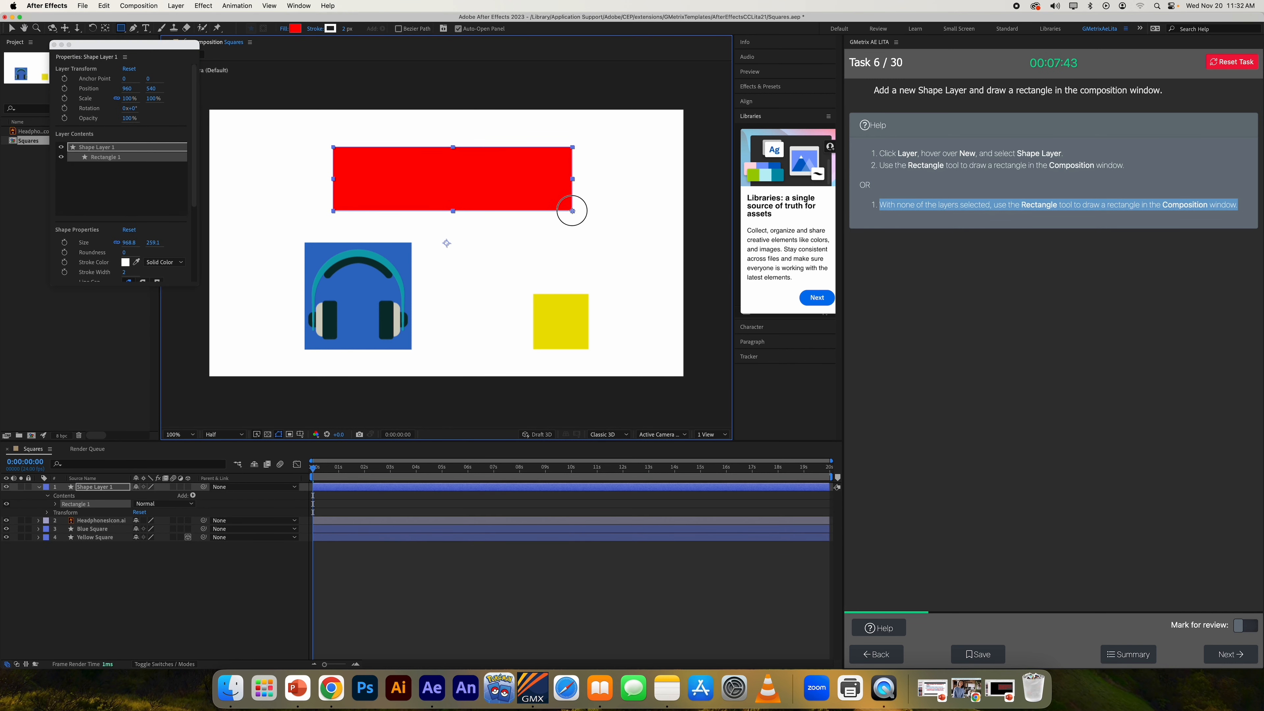
Step: Submit the shape layer task, advance to Task 7 accepting the project conversion, and open its help on keyframing opacity
{"action": "left_click", "coordinate": [1235, 654]}
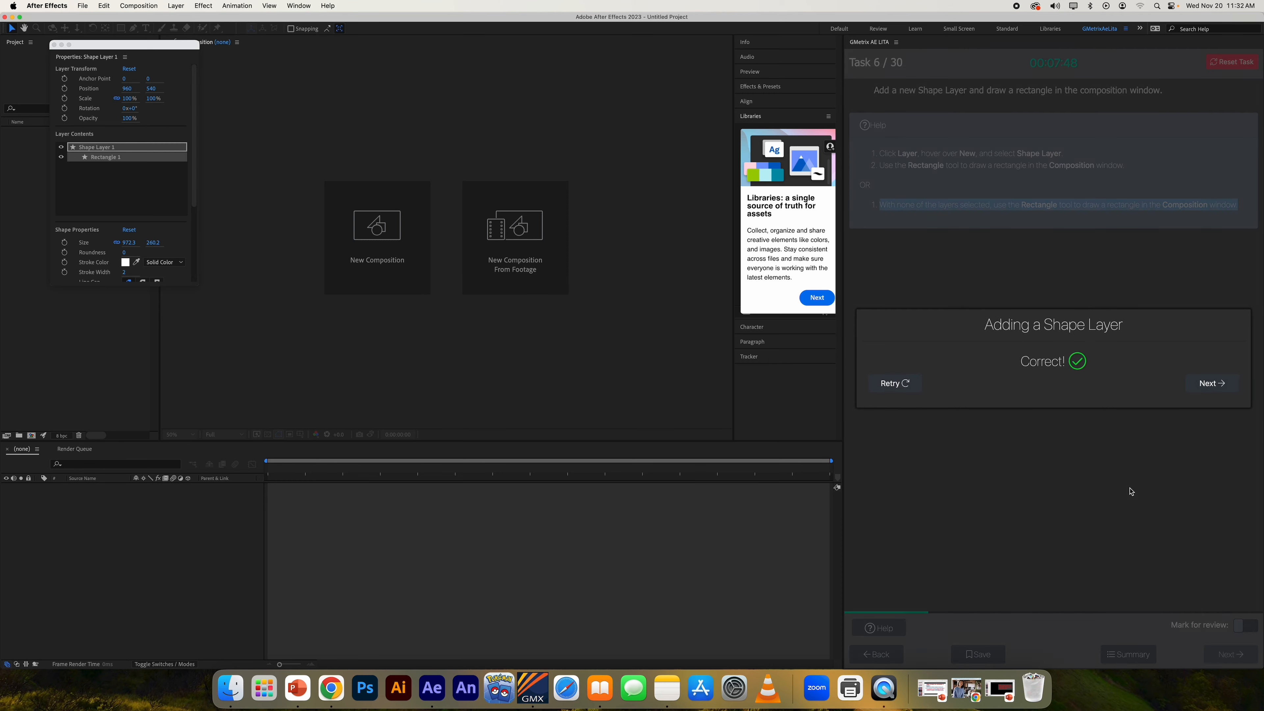
{"action": "left_click", "coordinate": [1209, 384]}
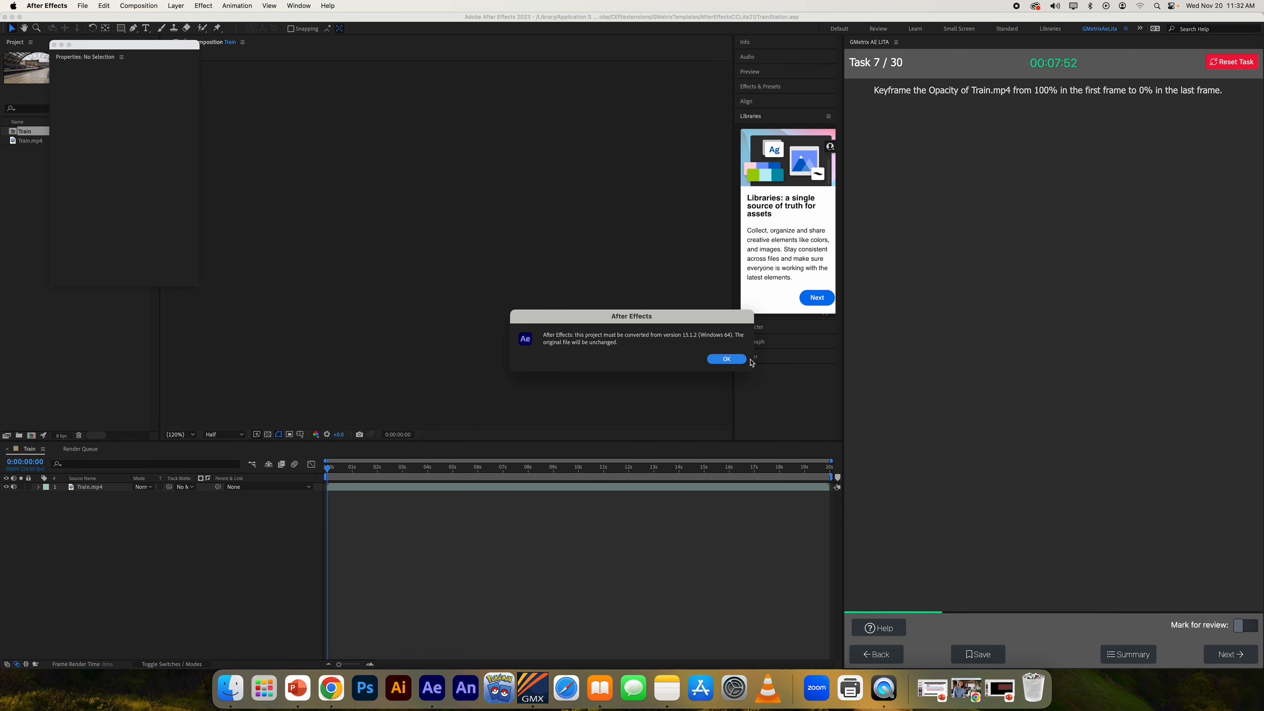
{"action": "left_click", "coordinate": [724, 361]}
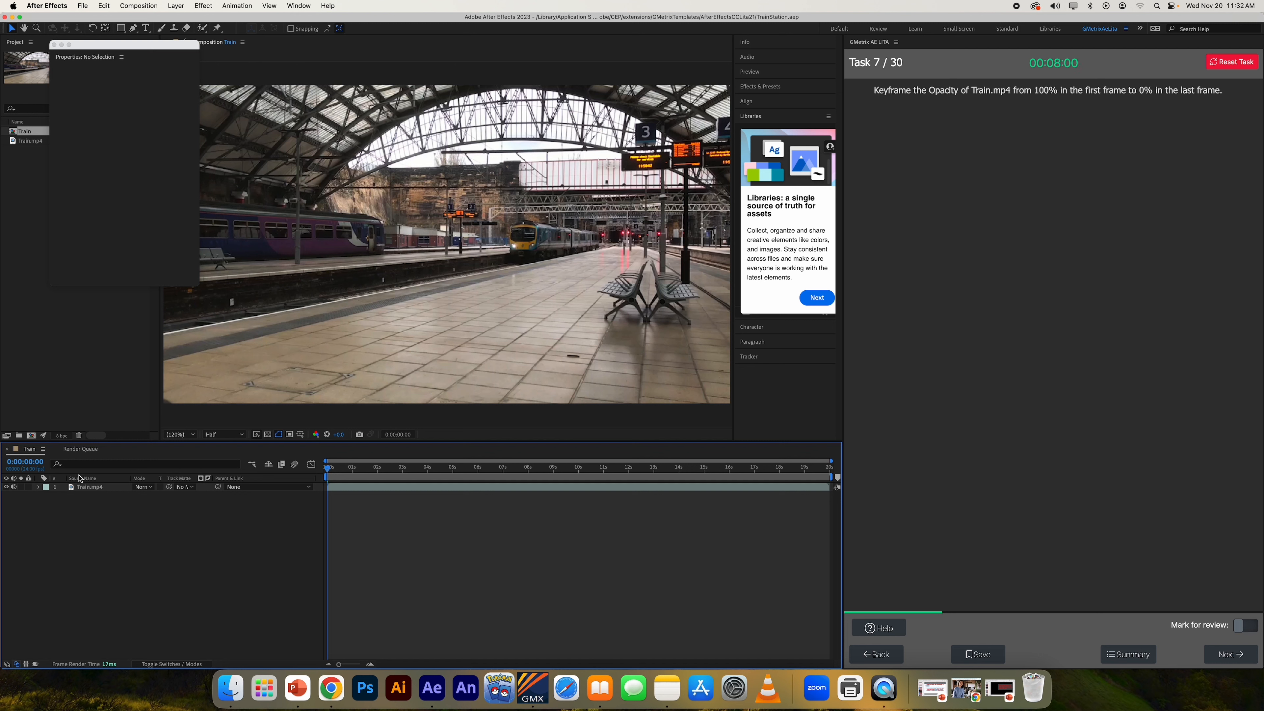
{"action": "left_click", "coordinate": [69, 489]}
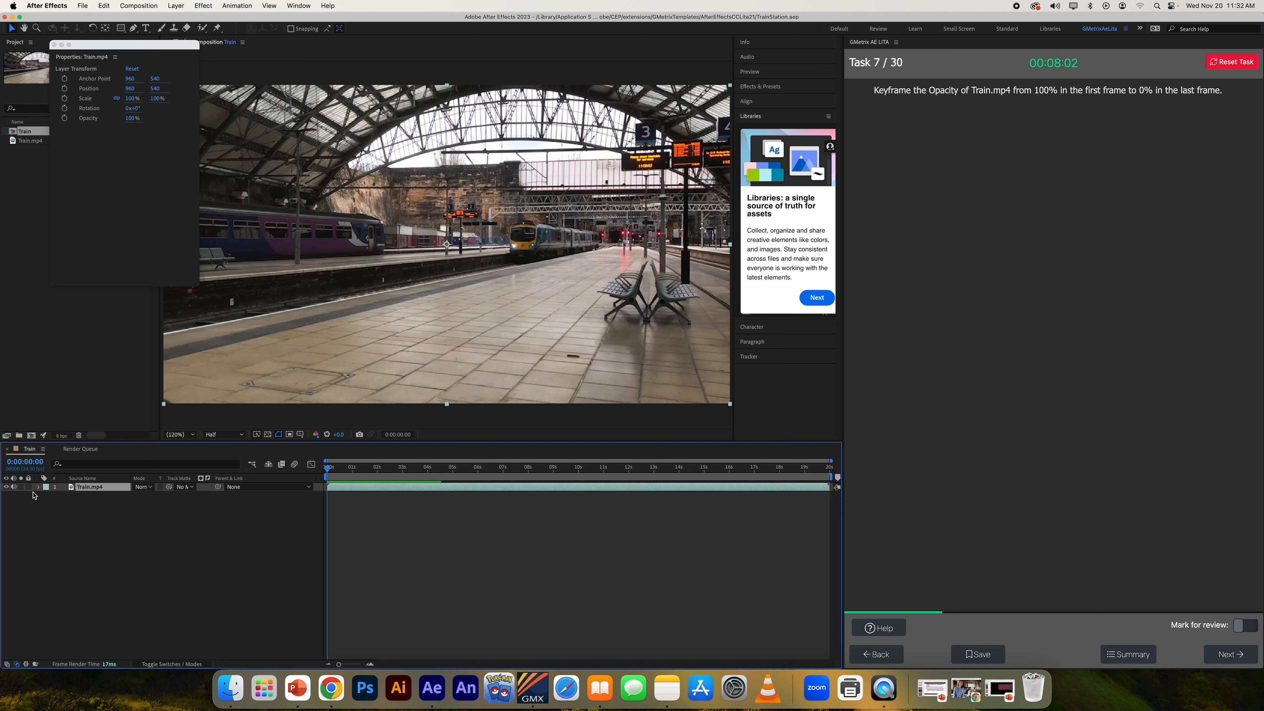
{"action": "left_click", "coordinate": [879, 627]}
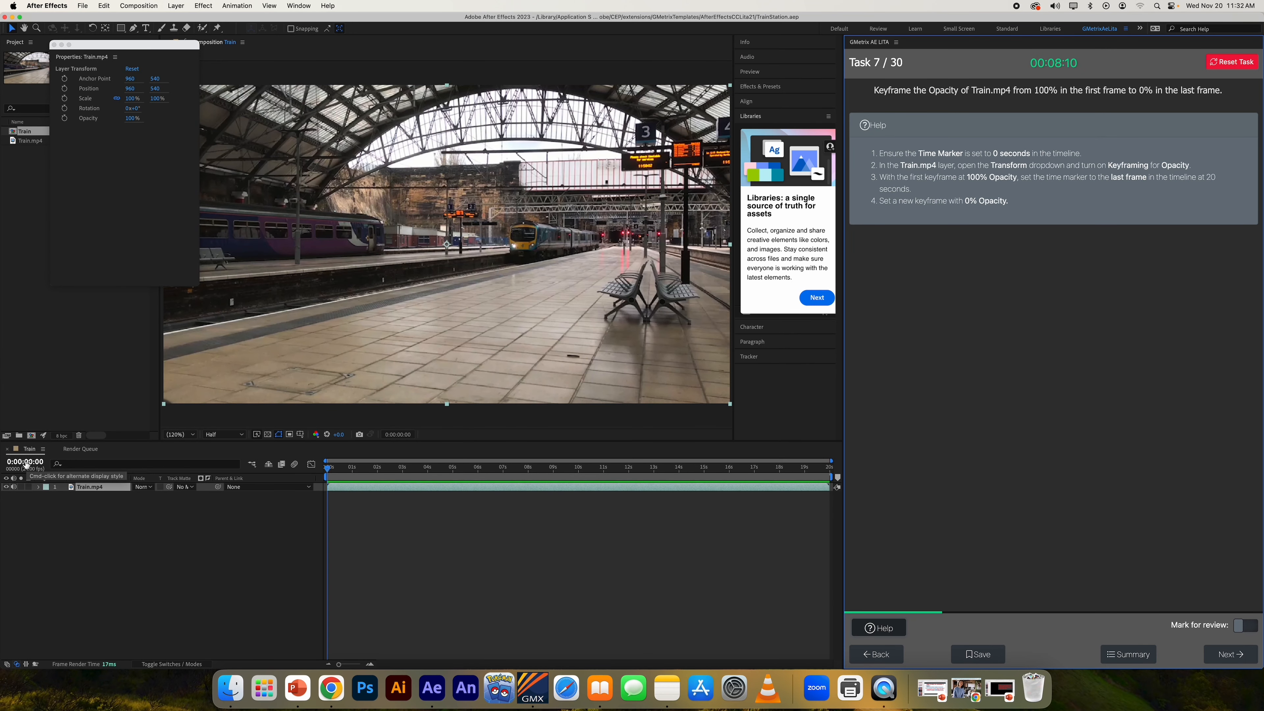
Step: Expand the Train.mp4 layer's Transform properties and turn on Opacity keyframing at 0 seconds with 100%
{"action": "left_click", "coordinate": [38, 487]}
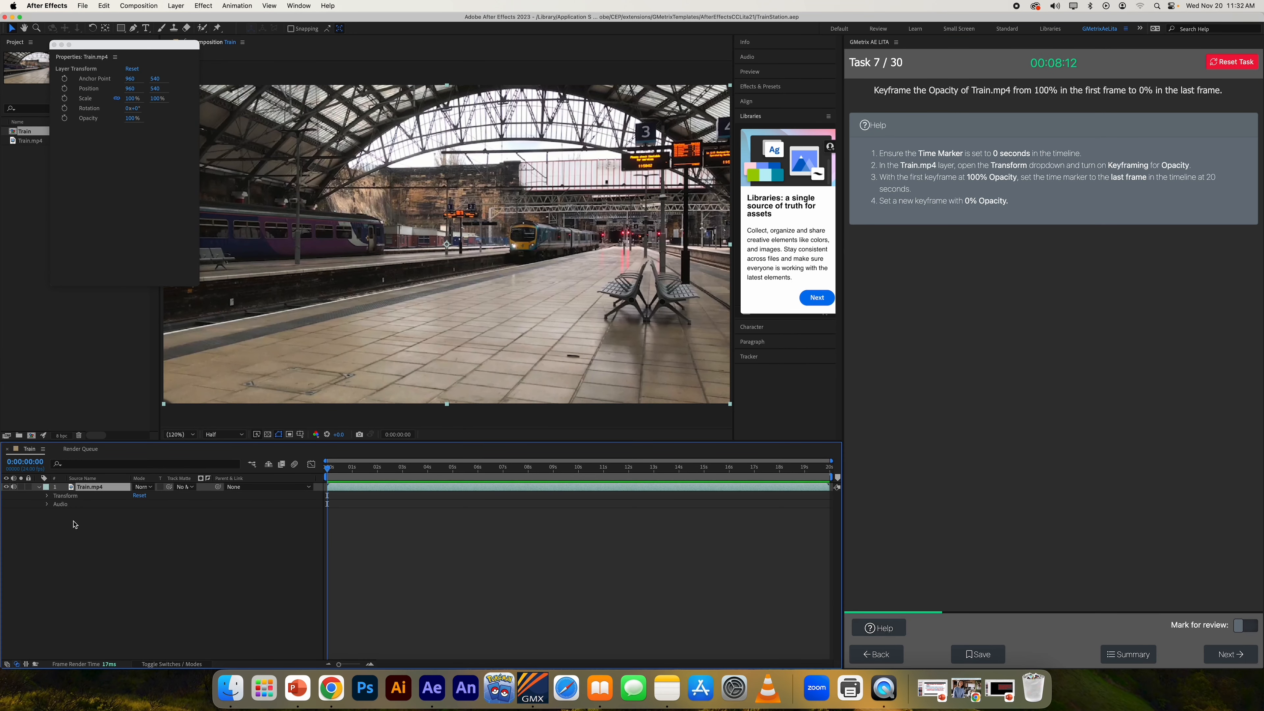
{"action": "left_click", "coordinate": [47, 496]}
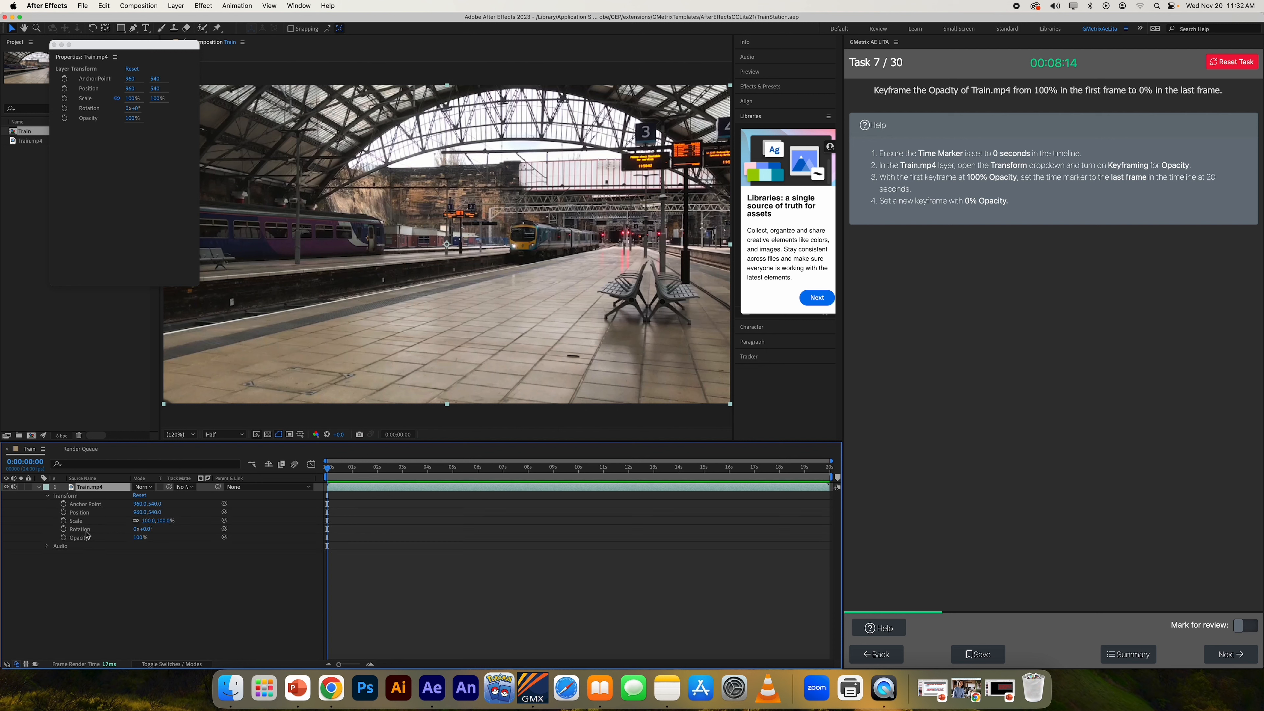
{"action": "left_click", "coordinate": [80, 538]}
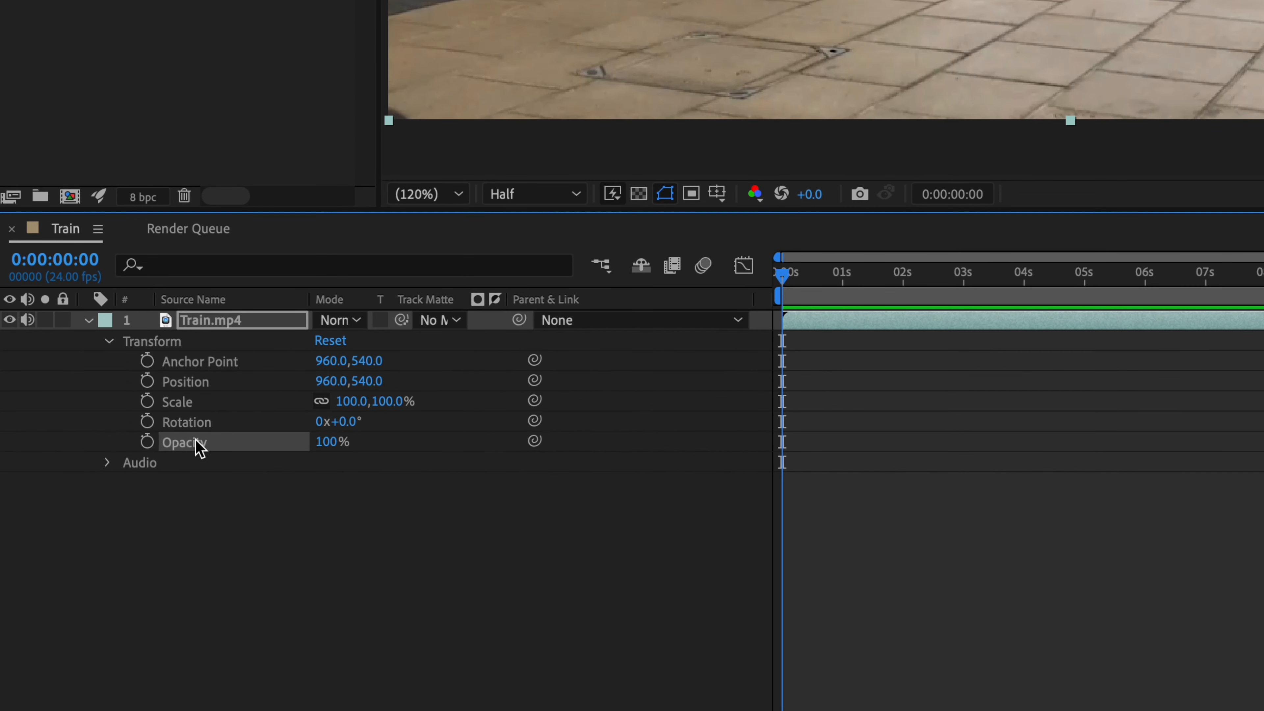
{"action": "left_click", "coordinate": [146, 442]}
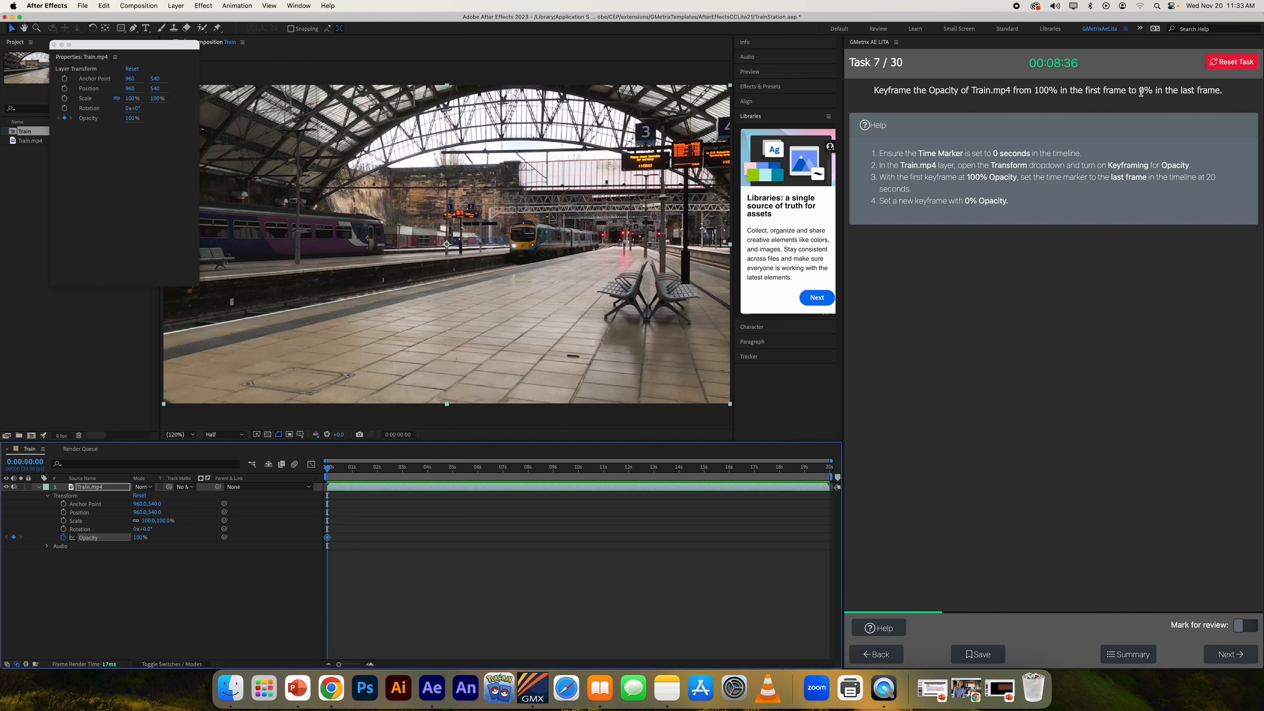
Step: Add a 0% Opacity keyframe to Train.mp4 at the last frame of the timeline, 0:00:19:23
{"action": "mouse_move", "coordinate": [1140, 90]}
{"action": "left_mouse_down"}
{"action": "mouse_move", "coordinate": [1164, 90]}
{"action": "mouse_move", "coordinate": [1153, 91]}
{"action": "left_mouse_up"}
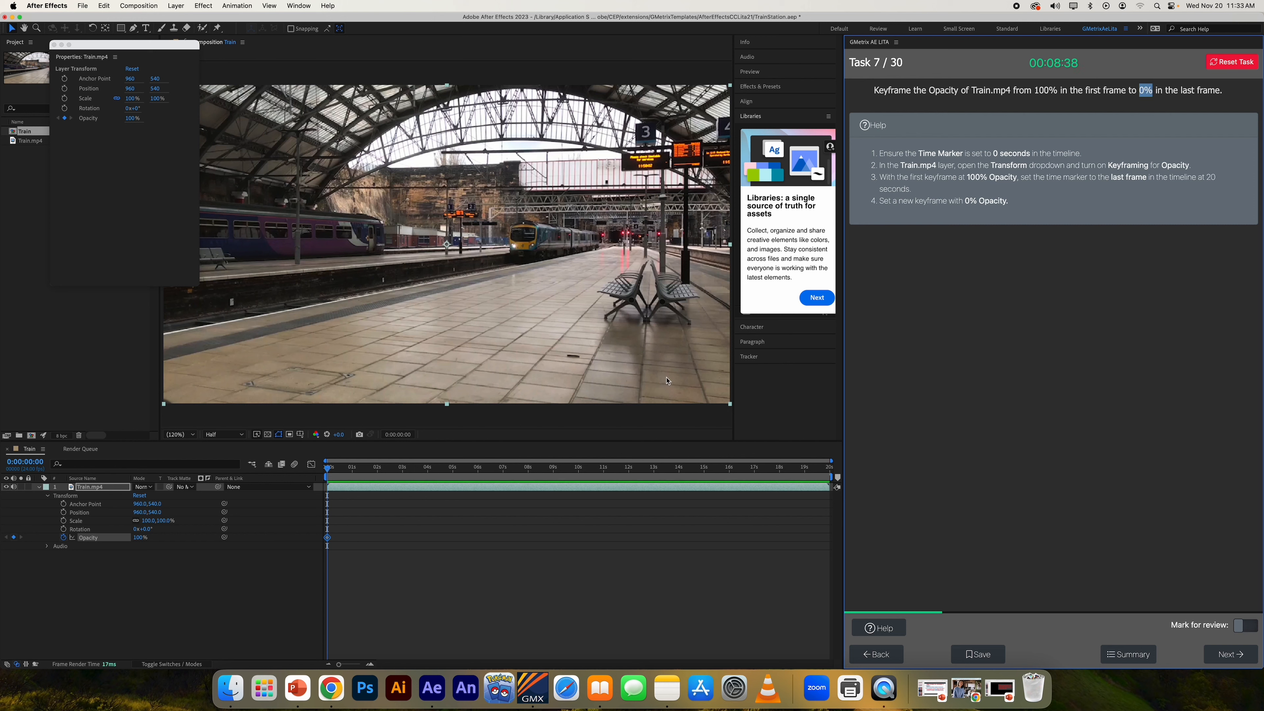
{"action": "left_click_drag", "start_coordinate": [328, 473], "coordinate": [884, 473]}
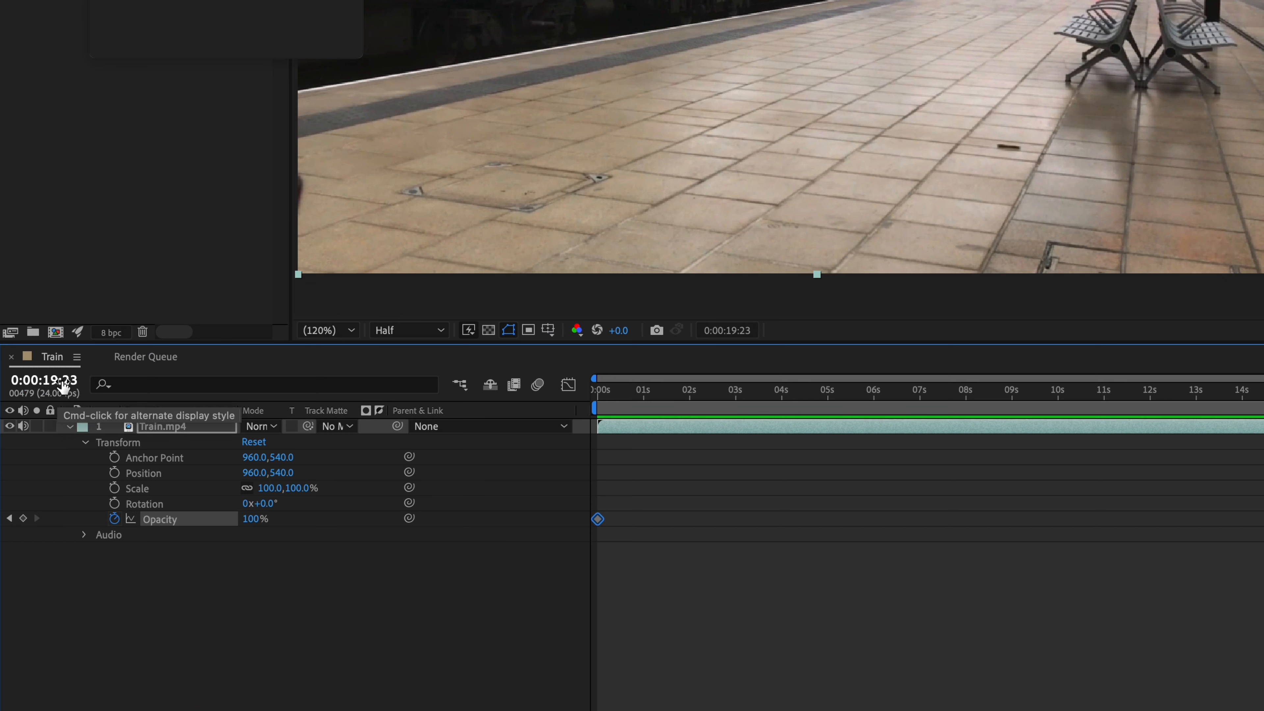
{"action": "left_click", "coordinate": [255, 519]}
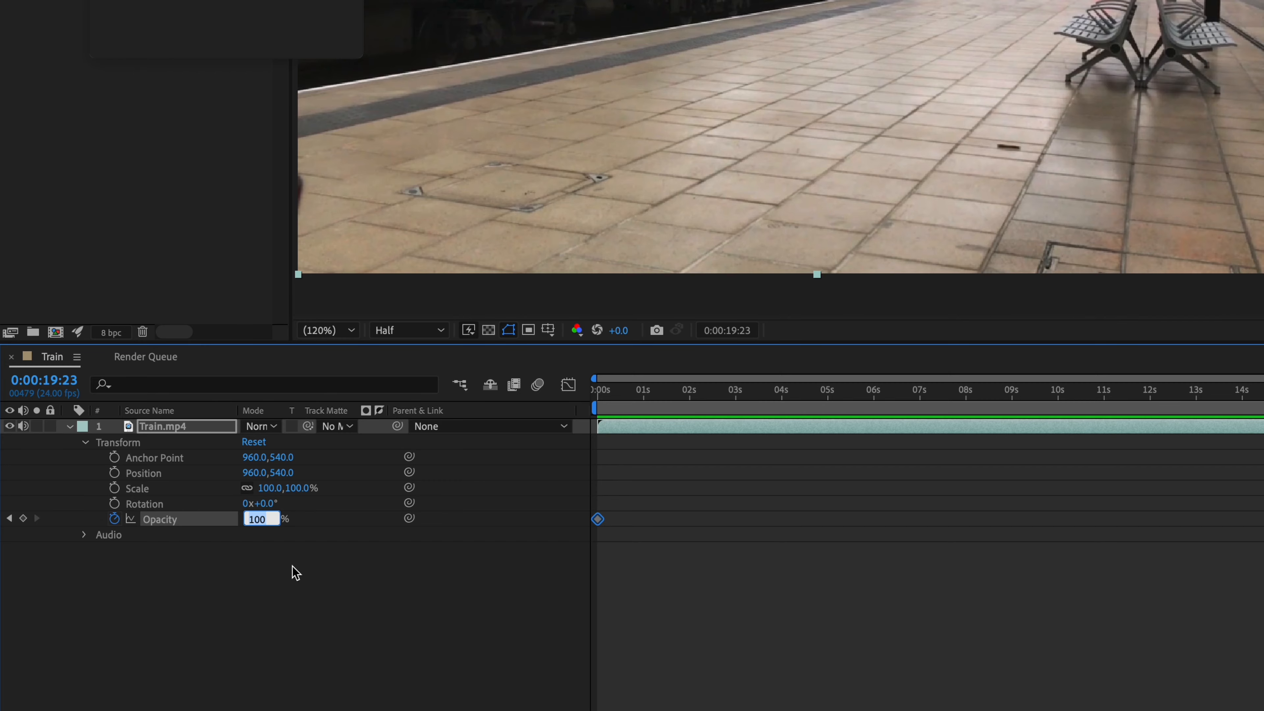
{"action": "type", "text": "0"}
{"action": "key", "text": "Return"}
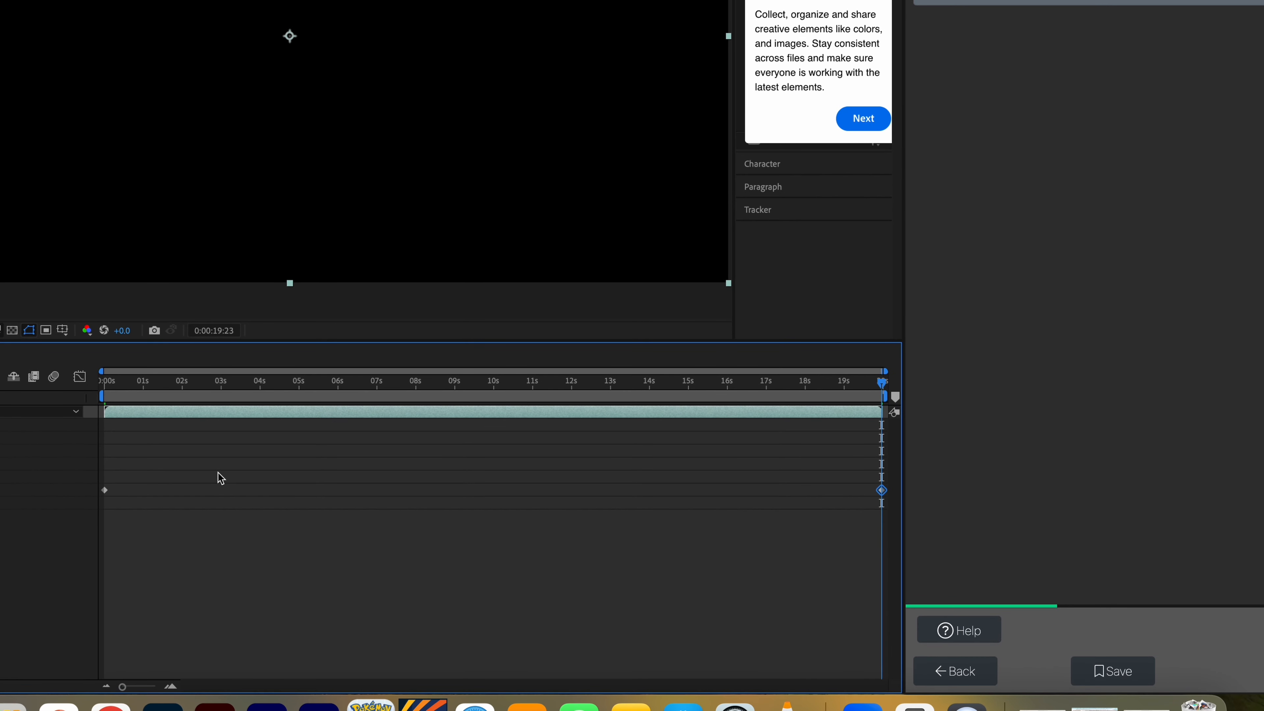
Step: Check both Opacity keyframes of Train.mp4 and preview the fade from the first frame
{"action": "left_click", "coordinate": [104, 490]}
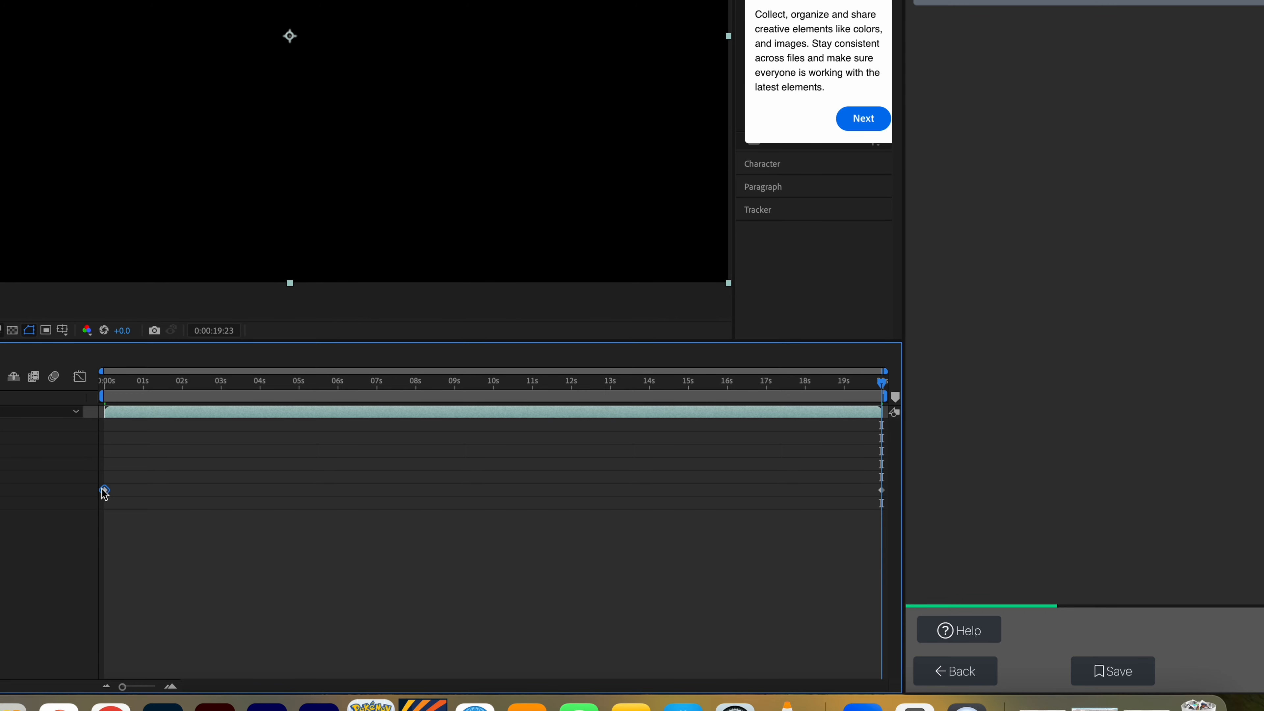
{"action": "left_click", "coordinate": [882, 491]}
{"action": "left_click_drag", "start_coordinate": [880, 386], "coordinate": [49, 402]}
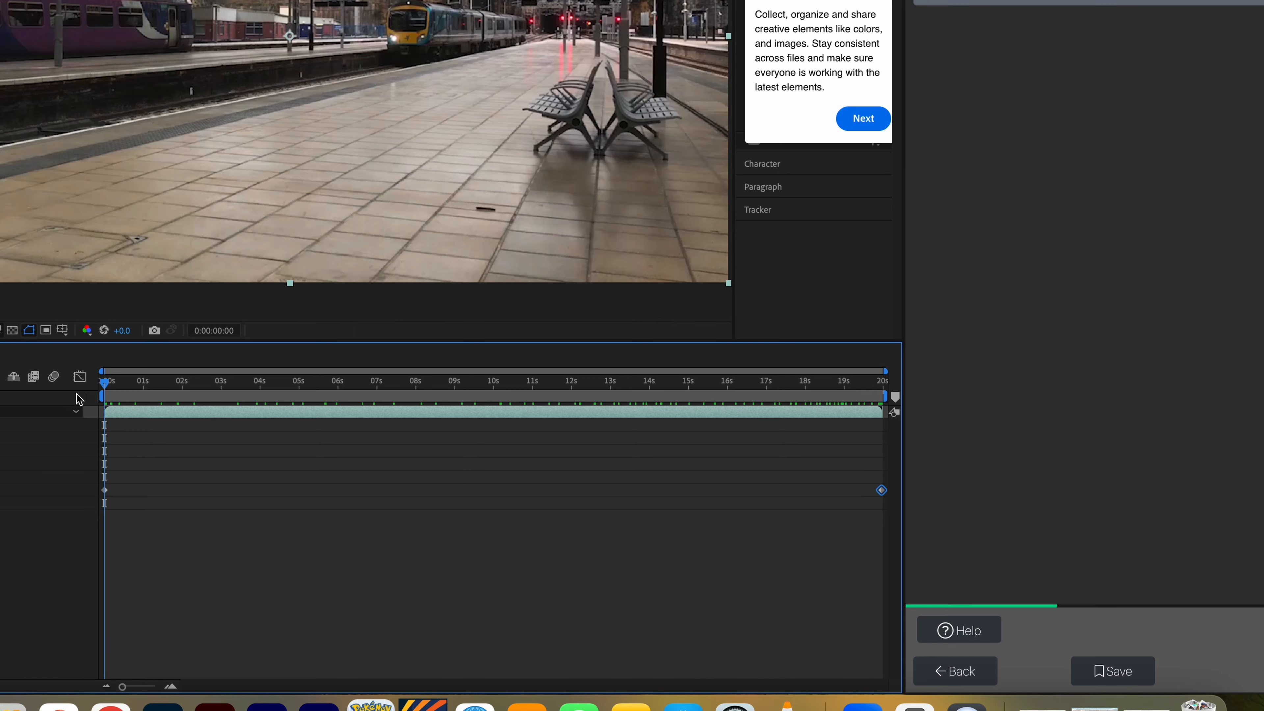
{"action": "key", "text": "space"}
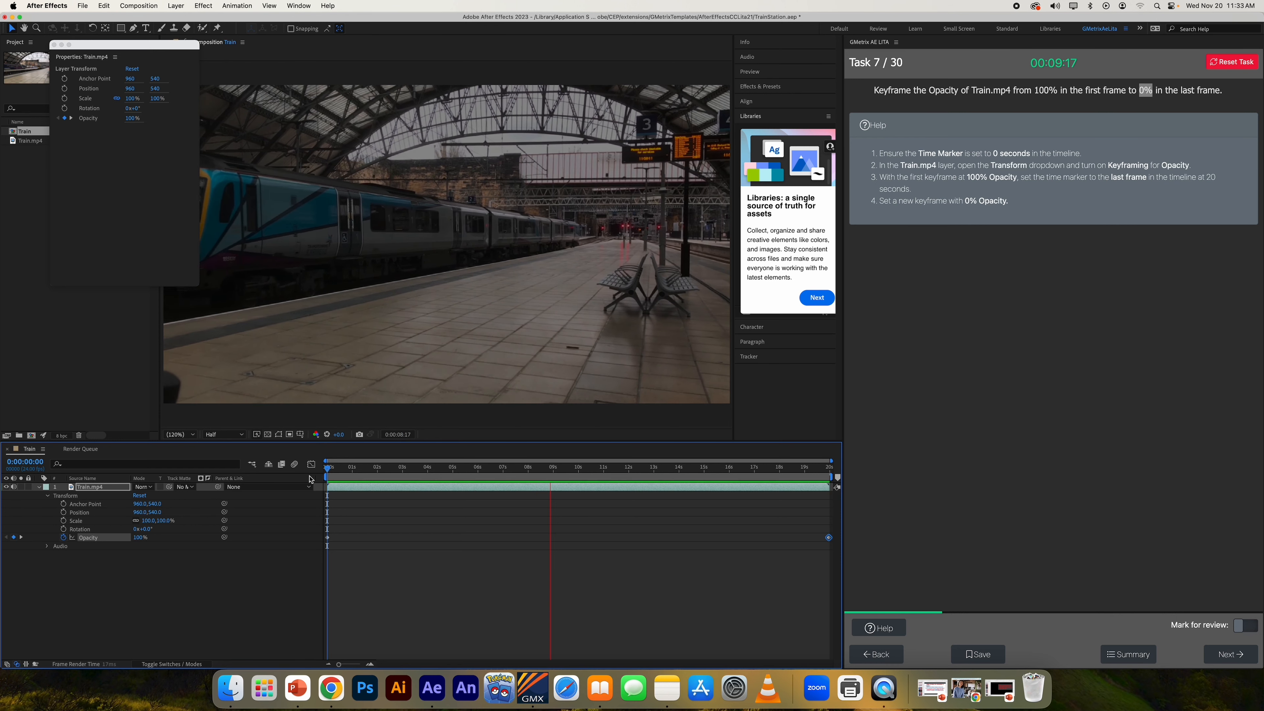
Step: Scrub to the last frame, submit Task 7, advance to Task 8, and open its help on the star-shaped mask
{"action": "mouse_move", "coordinate": [591, 469]}
{"action": "left_mouse_down"}
{"action": "mouse_move", "coordinate": [782, 481]}
{"action": "mouse_move", "coordinate": [952, 585]}
{"action": "left_mouse_up"}
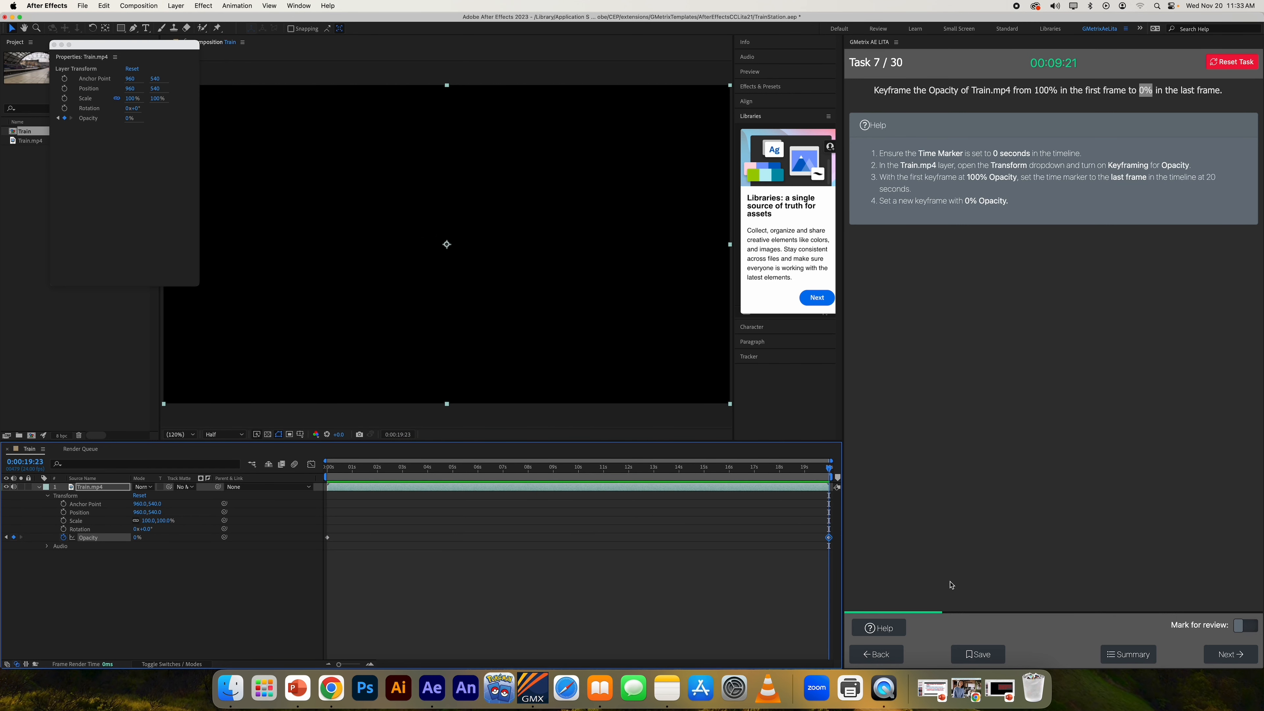
{"action": "left_click", "coordinate": [1246, 646]}
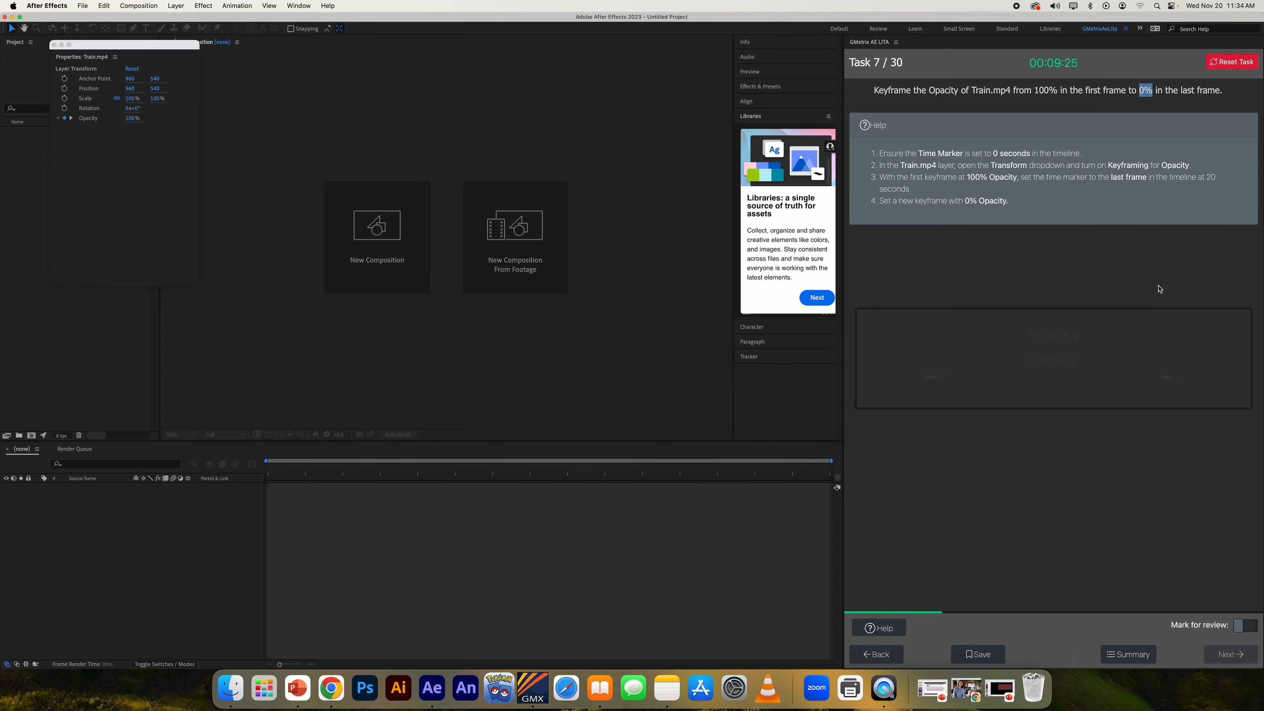
{"action": "left_click", "coordinate": [1209, 387]}
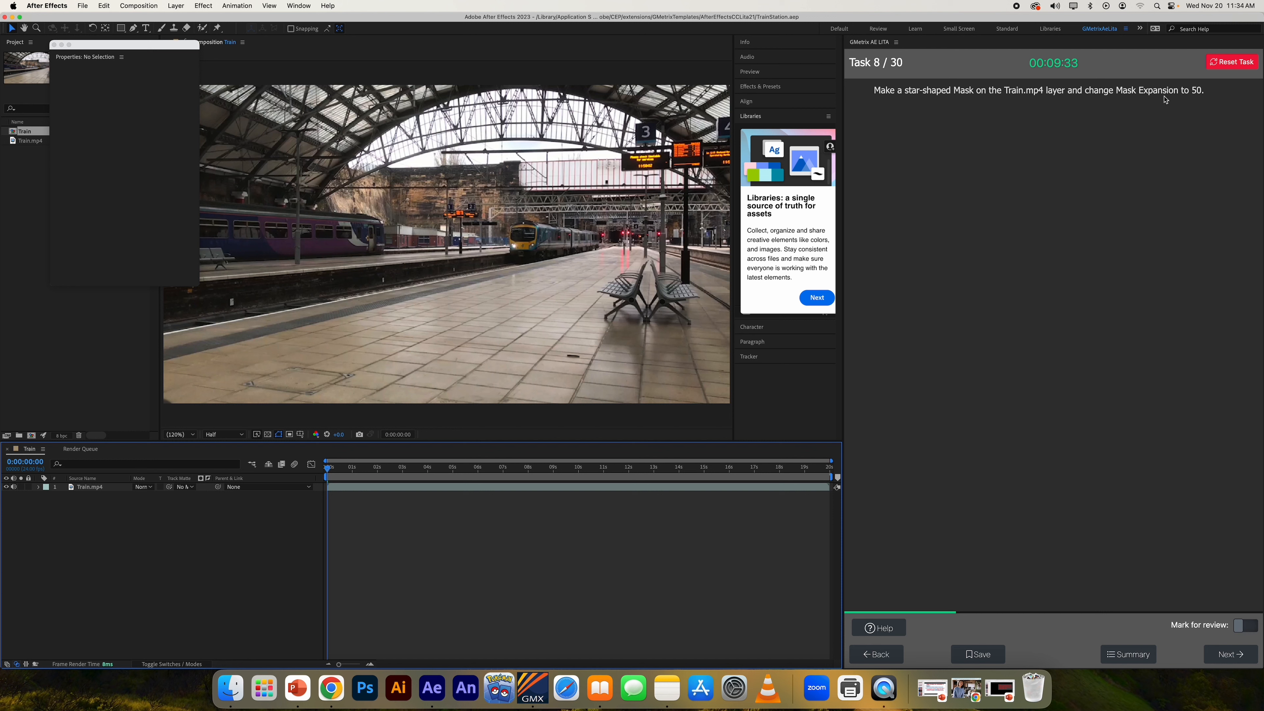
{"action": "left_click", "coordinate": [878, 627]}
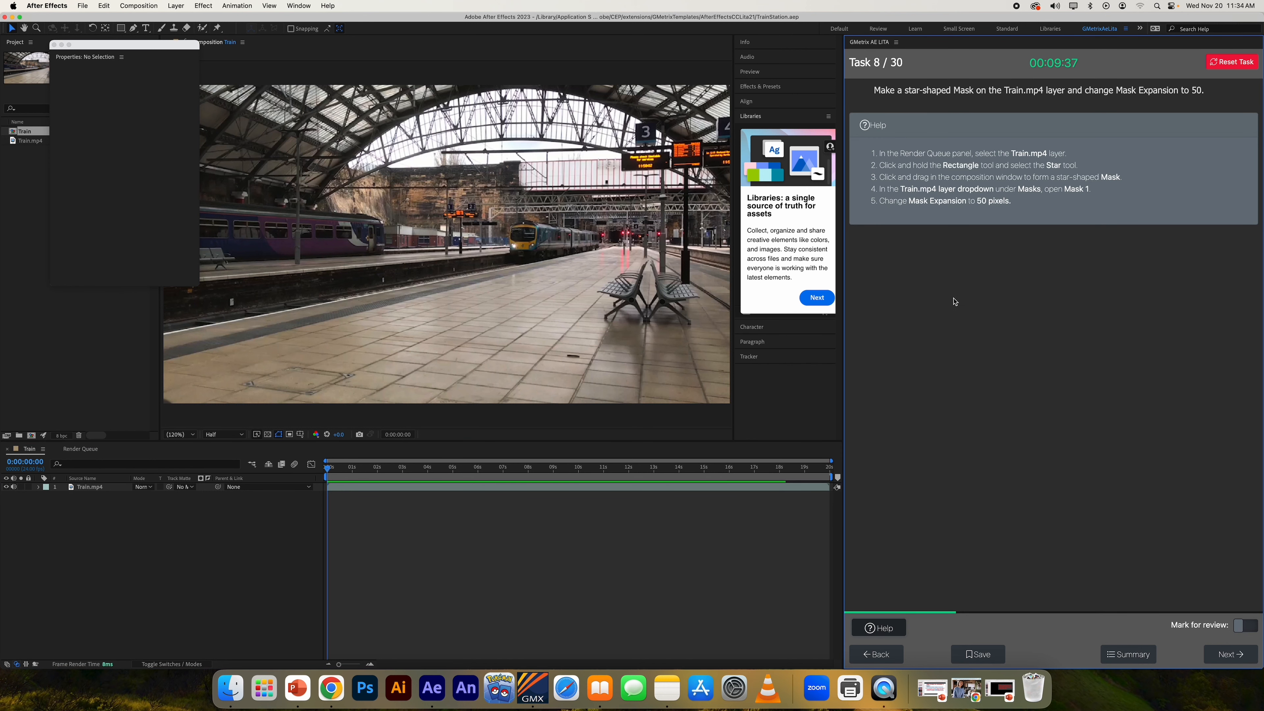
Step: Close the floating Properties panel, choose the Star tool, and highlight "star-shaped" in the Task 8 instruction
{"action": "left_click", "coordinate": [55, 45]}
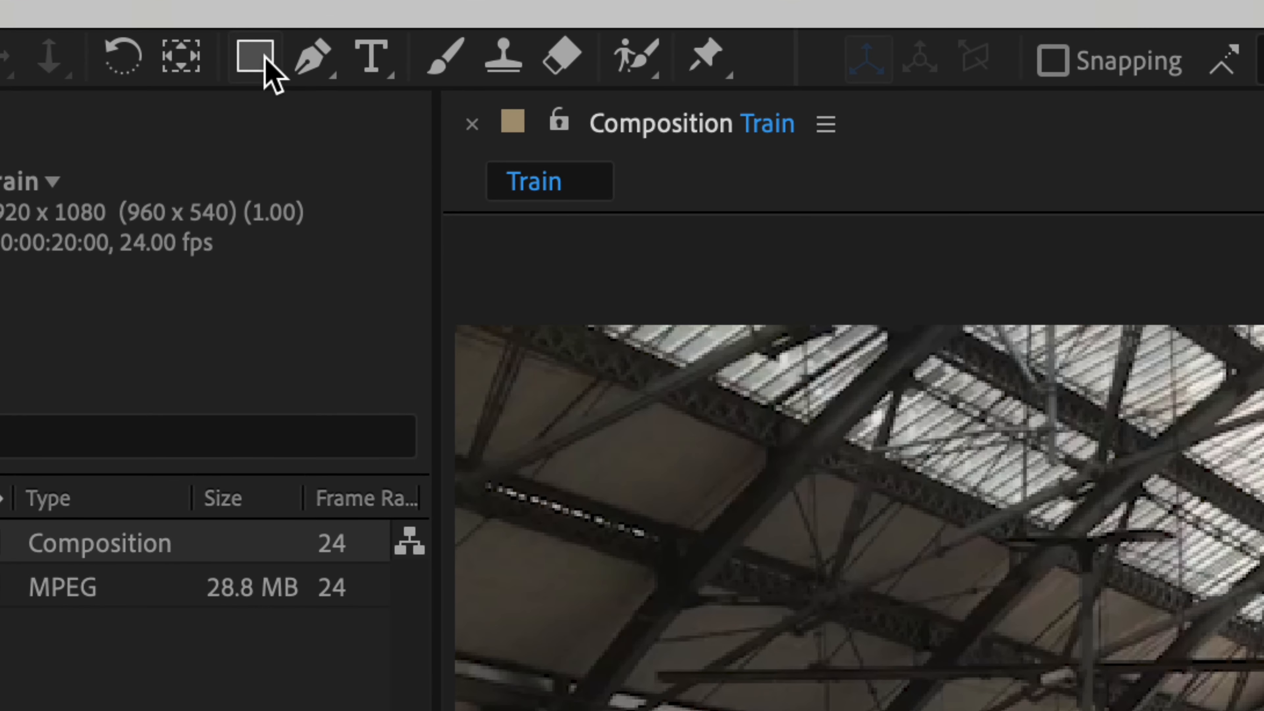
{"action": "left_click", "coordinate": [122, 28]}
{"action": "left_click", "coordinate": [255, 56]}
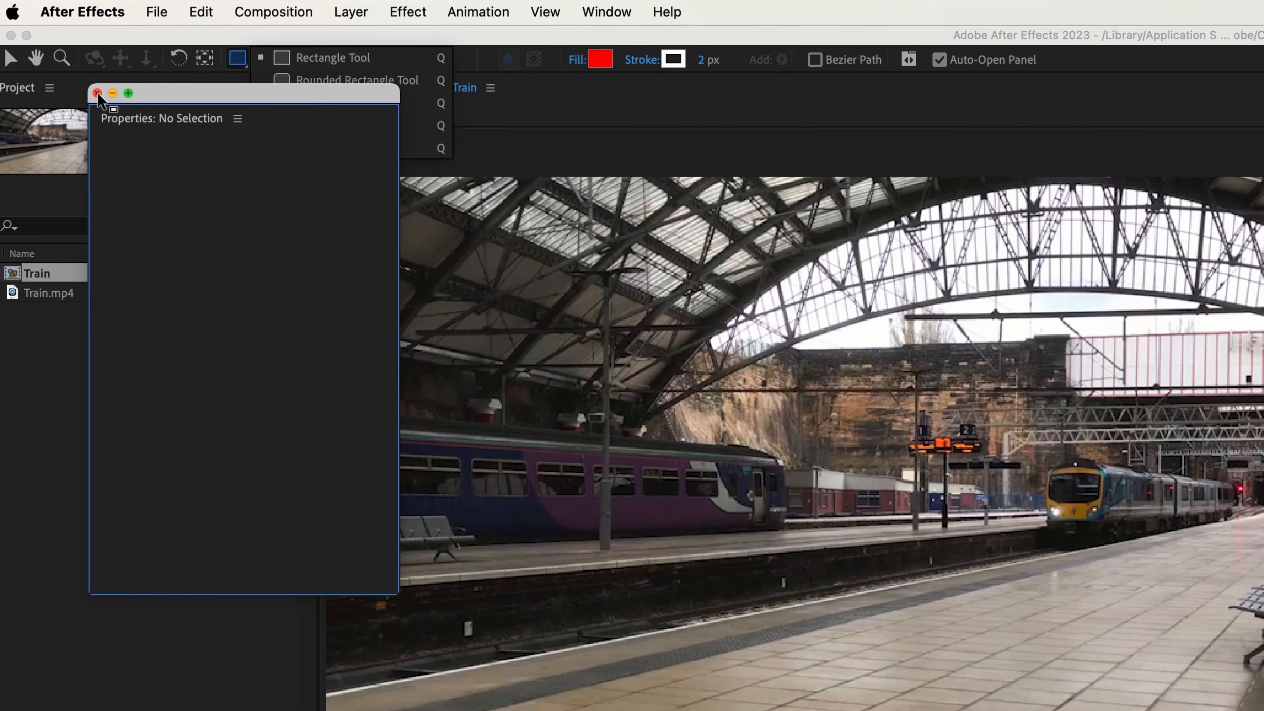
{"action": "left_click", "coordinate": [98, 93]}
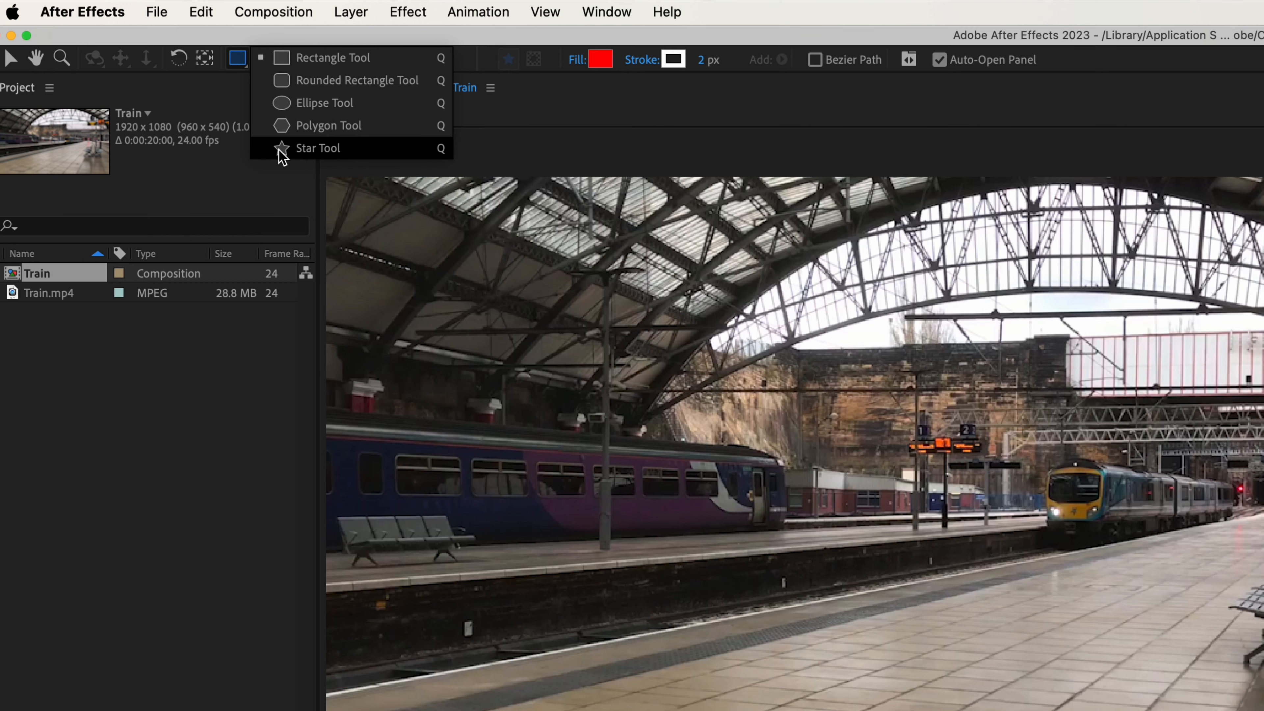
{"action": "left_click", "coordinate": [306, 151]}
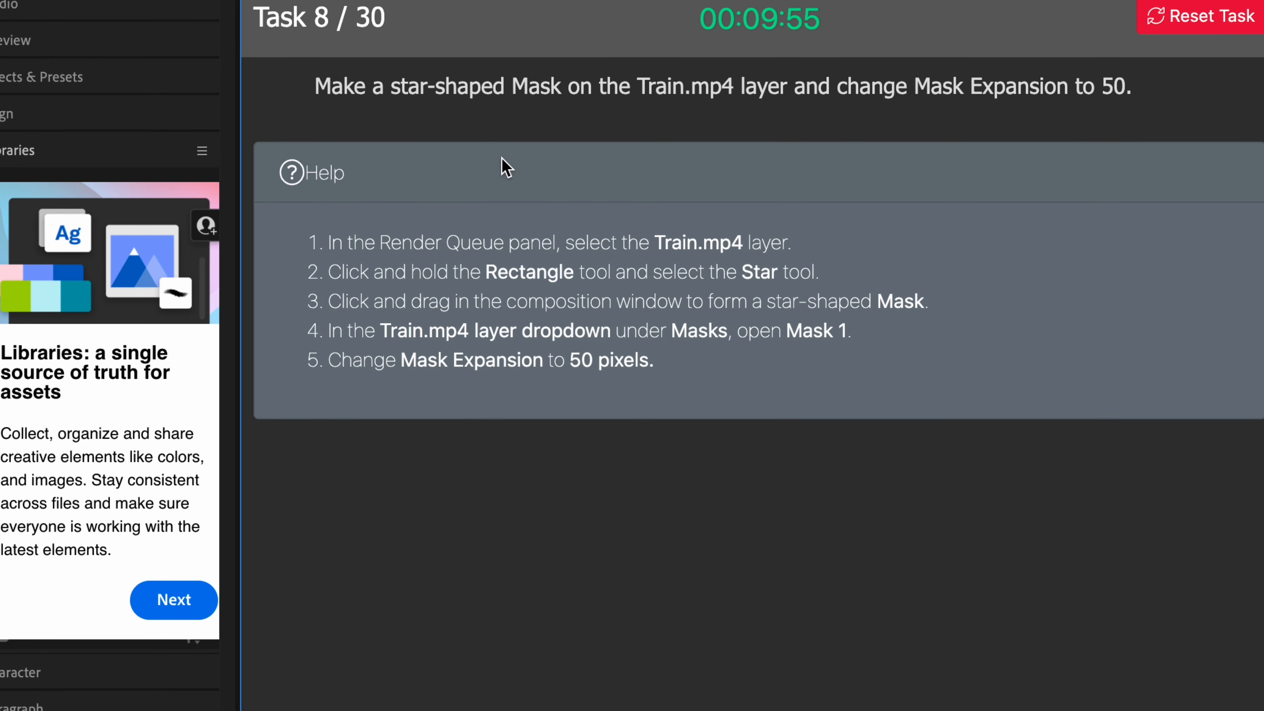
{"action": "left_click_drag", "start_coordinate": [390, 87], "coordinate": [512, 86]}
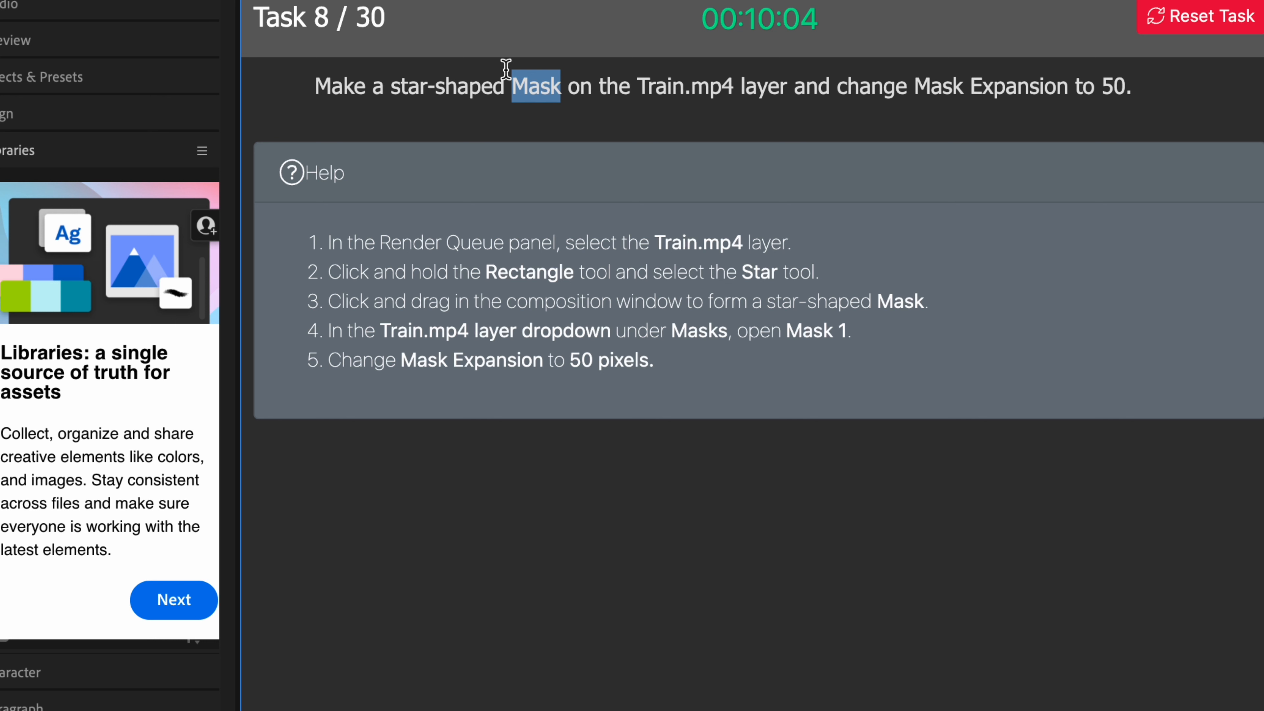
{"action": "left_click", "coordinate": [393, 87]}
{"action": "left_click_drag", "start_coordinate": [393, 87], "coordinate": [508, 86]}
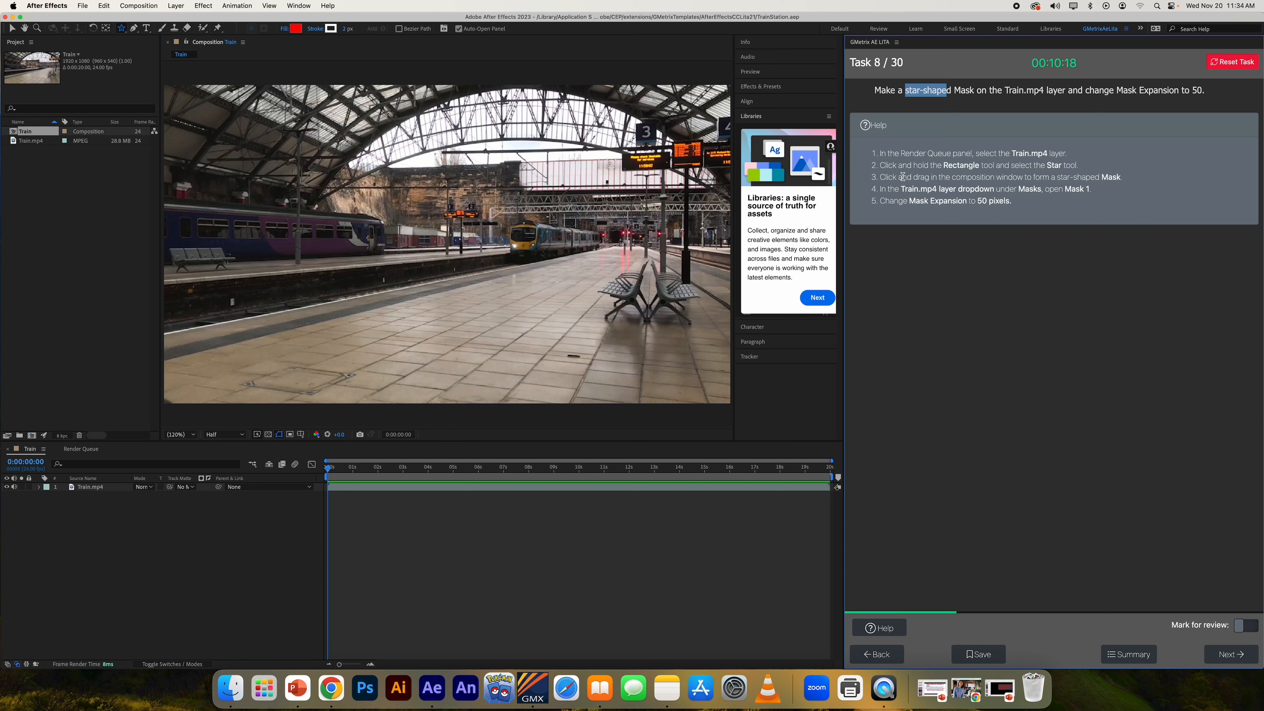
Step: With no layer selected, draw three red star shapes of different sizes in the Train composition, and undo all three
{"action": "left_click", "coordinate": [86, 489]}
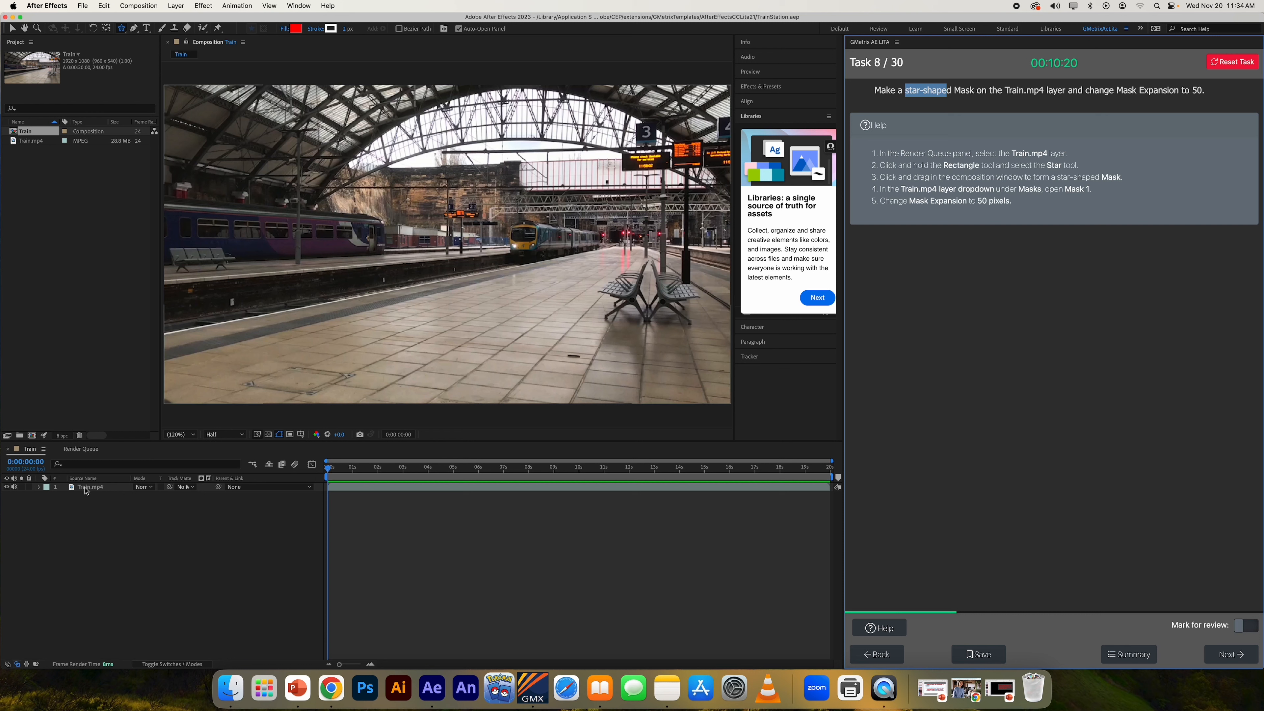
{"action": "left_click", "coordinate": [86, 489]}
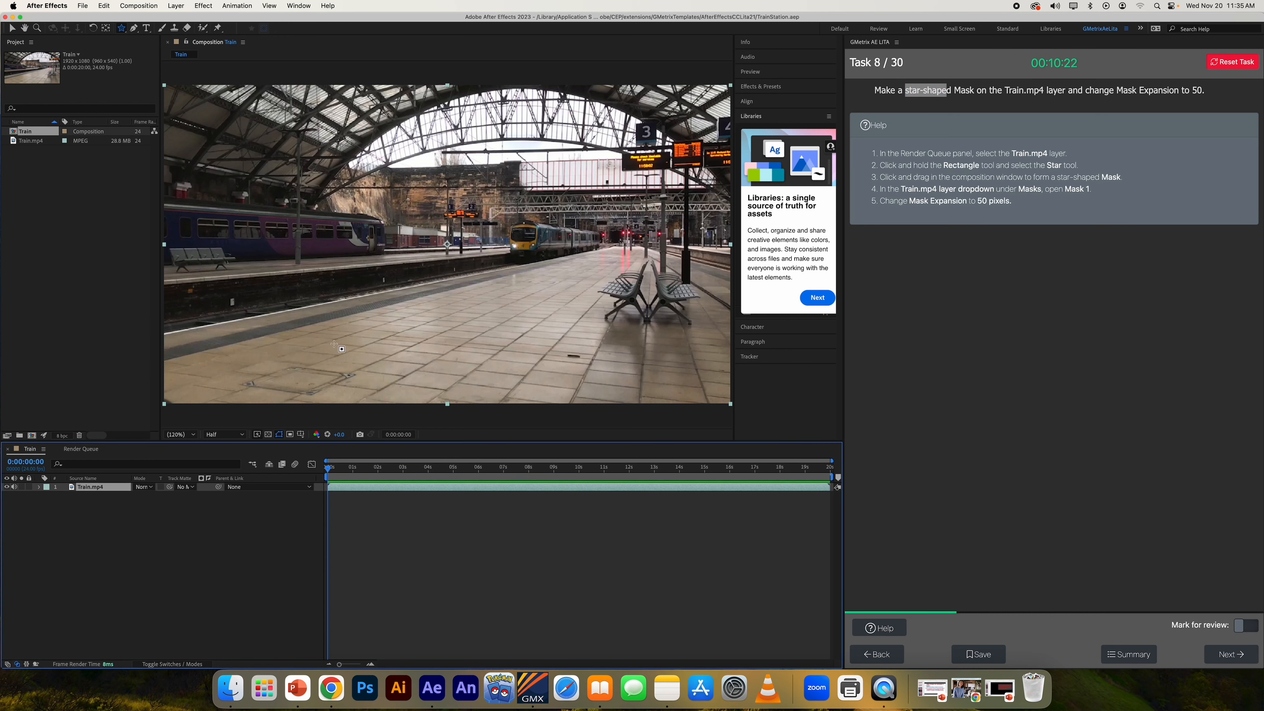
{"action": "left_click", "coordinate": [124, 520]}
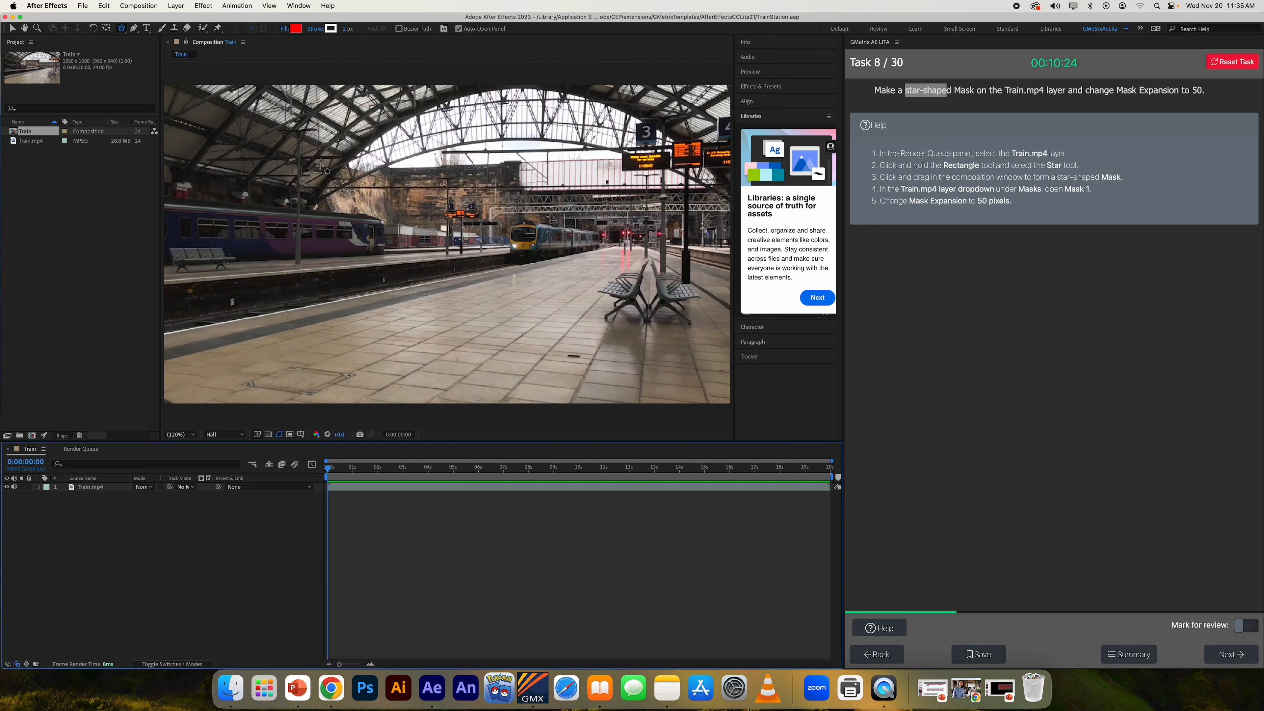
{"action": "mouse_move", "coordinate": [326, 168]}
{"action": "left_mouse_down"}
{"action": "mouse_move", "coordinate": [343, 264]}
{"action": "mouse_move", "coordinate": [393, 159]}
{"action": "mouse_move", "coordinate": [331, 88]}
{"action": "left_mouse_up"}
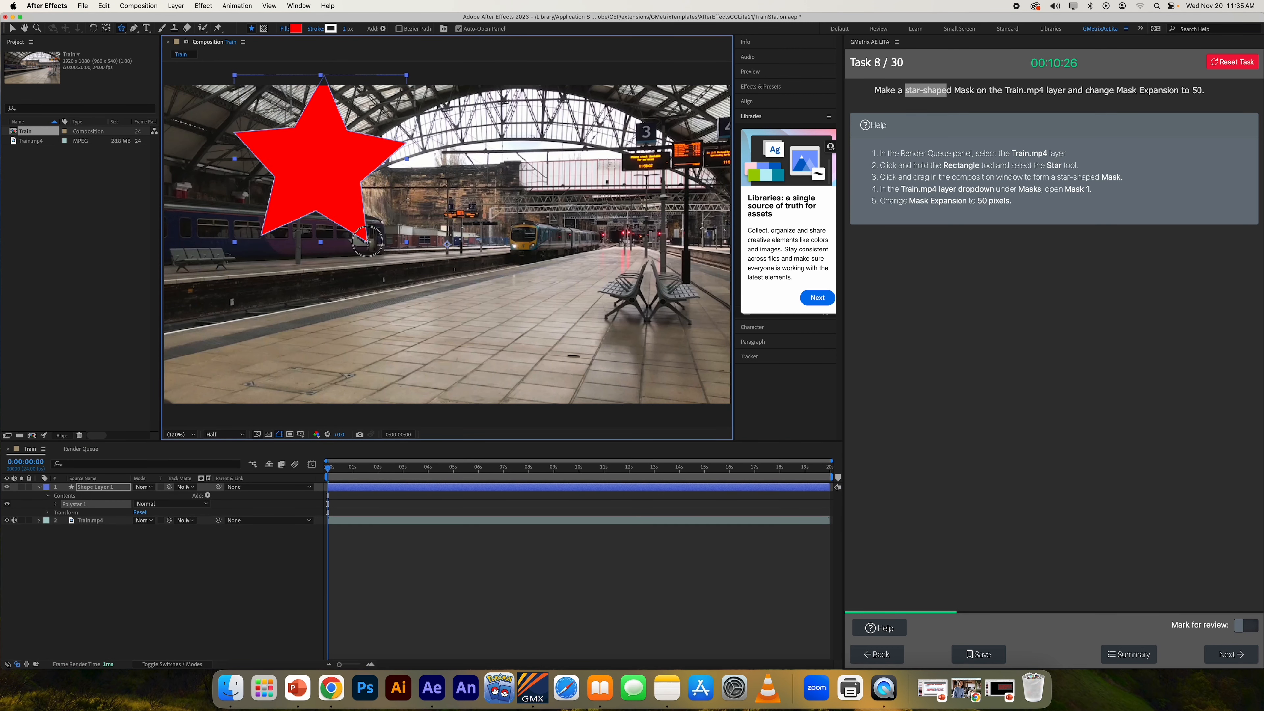
{"action": "left_click_drag", "start_coordinate": [548, 204], "coordinate": [626, 283]}
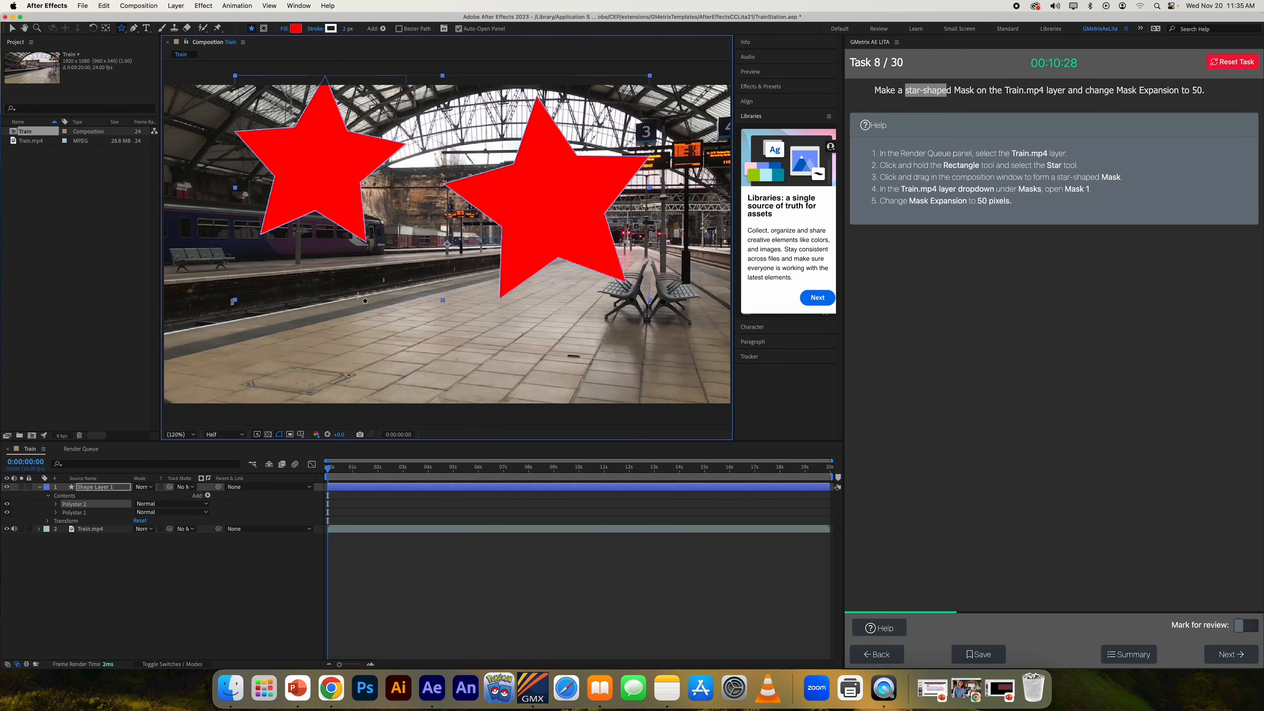
{"action": "left_click_drag", "start_coordinate": [355, 294], "coordinate": [394, 311]}
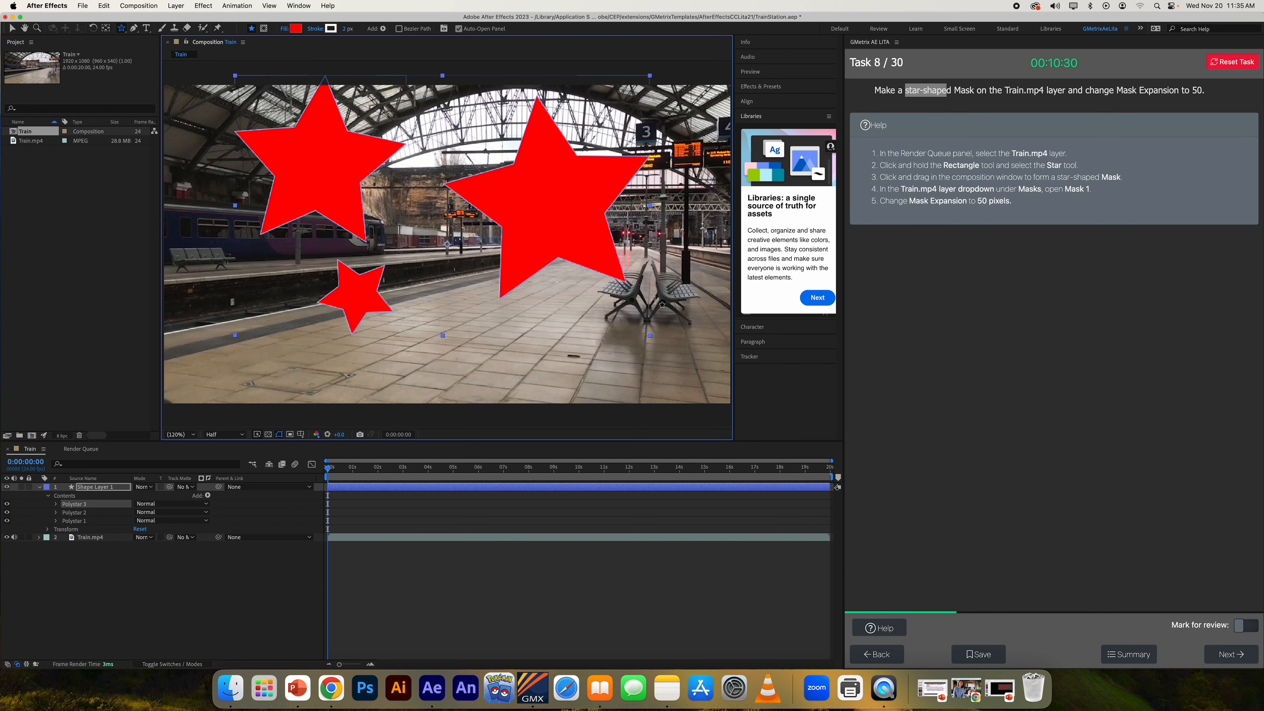
{"action": "key", "text": "super+z"}
{"action": "key", "text": "super+z"}
{"action": "key", "text": "super+z"}
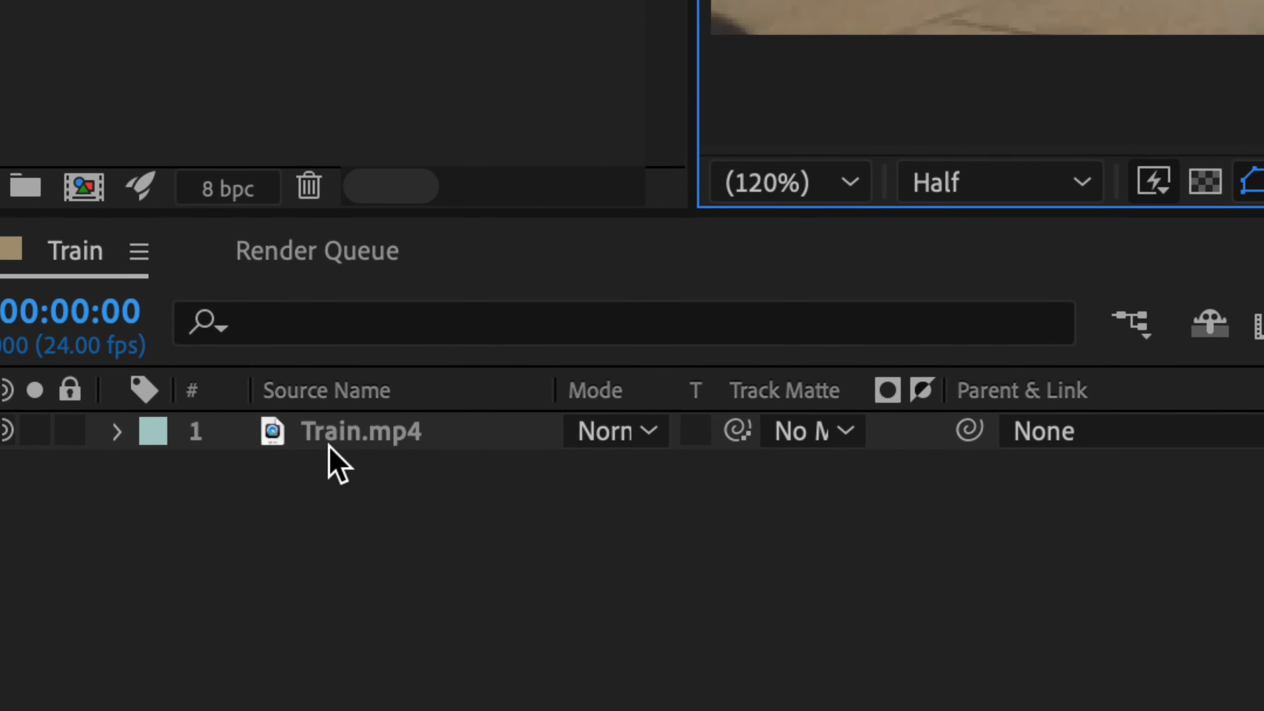
Step: Select the Train.mp4 layer and draw a large star-shaped mask near the middle of the frame, reaching almost to its lower edge
{"action": "left_click", "coordinate": [321, 448]}
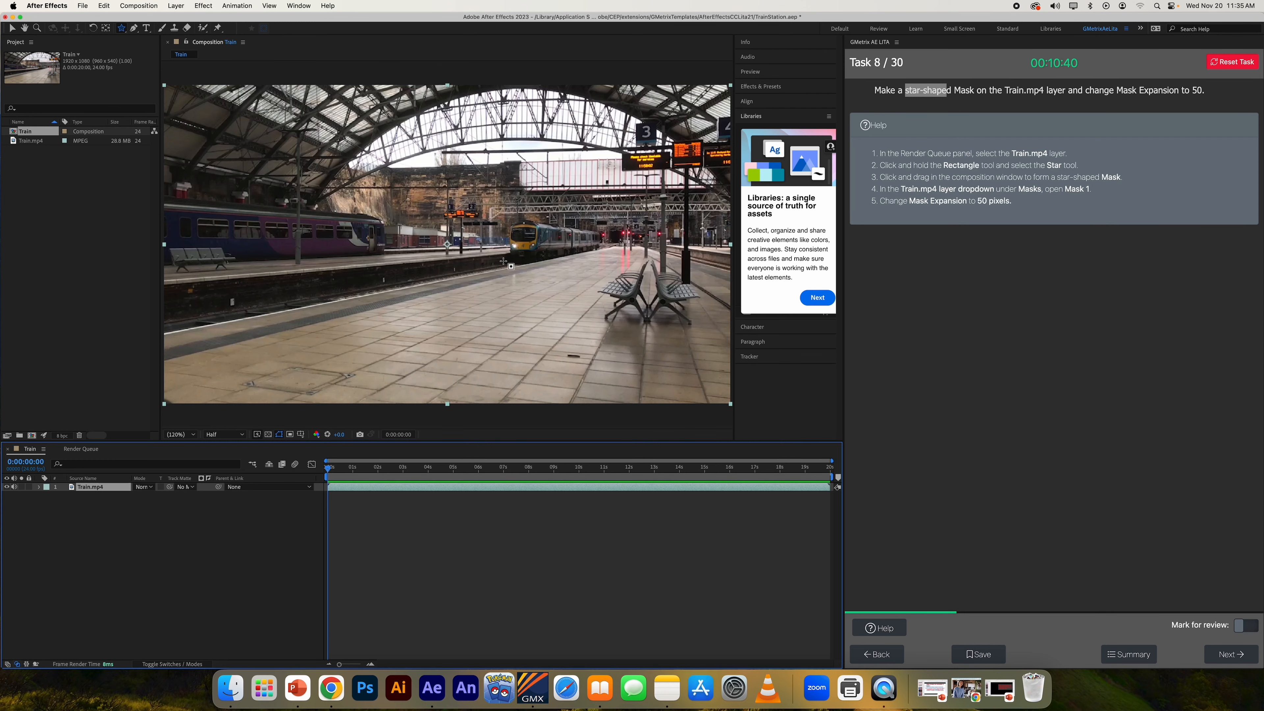
{"action": "left_click_drag", "start_coordinate": [492, 270], "coordinate": [600, 389]}
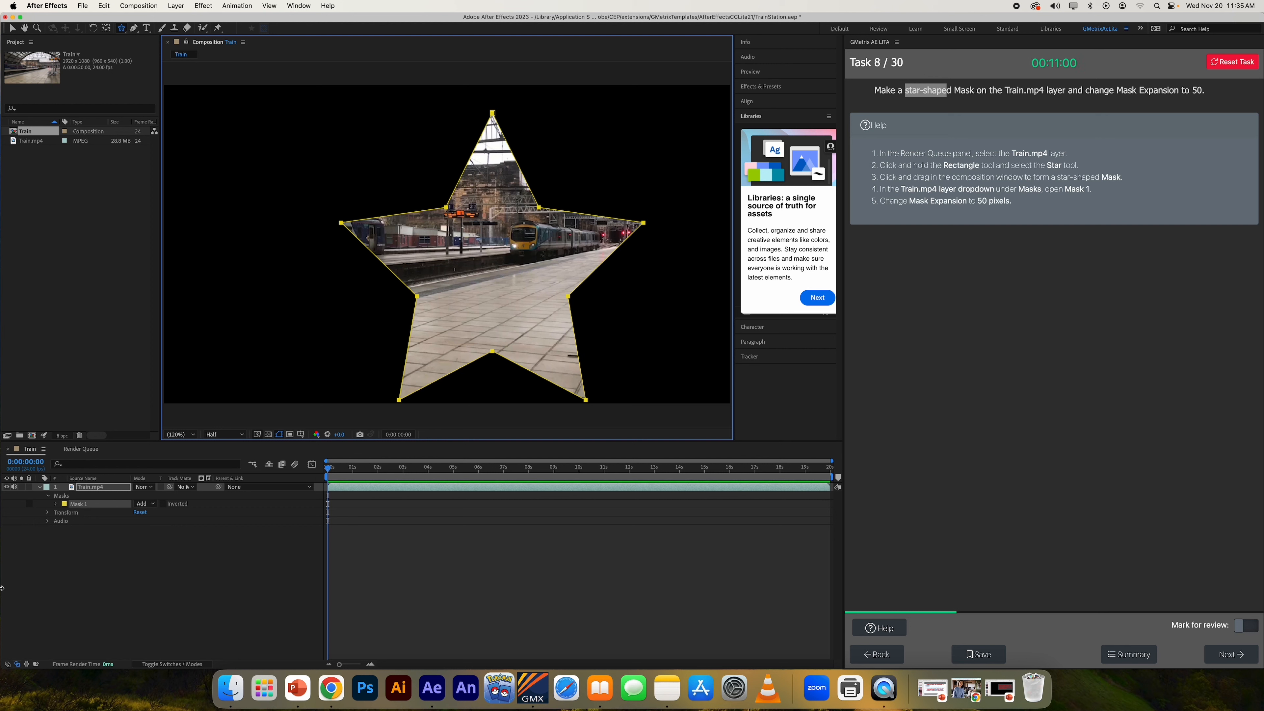
Step: Expand Mask 1 of the Train.mp4 layer and set its Mask Expansion to 50 pixels
{"action": "left_click_drag", "start_coordinate": [1088, 90], "coordinate": [1202, 91]}
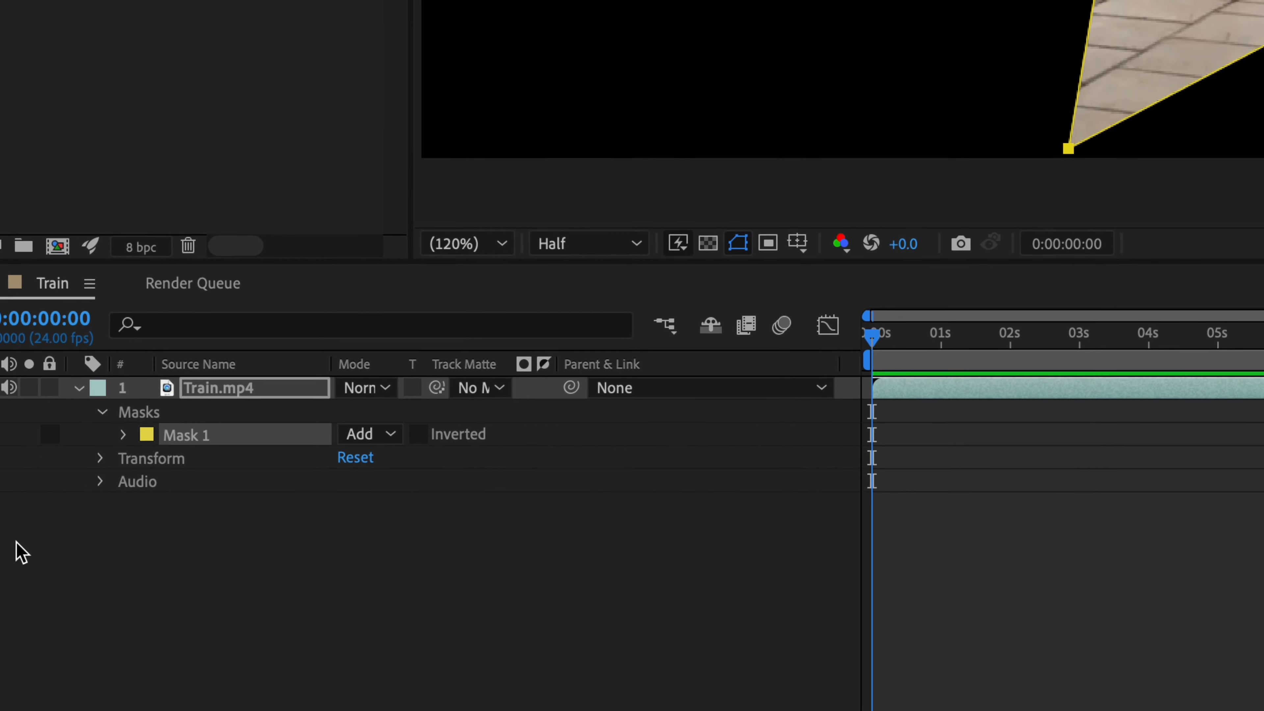
{"action": "left_click", "coordinate": [123, 435]}
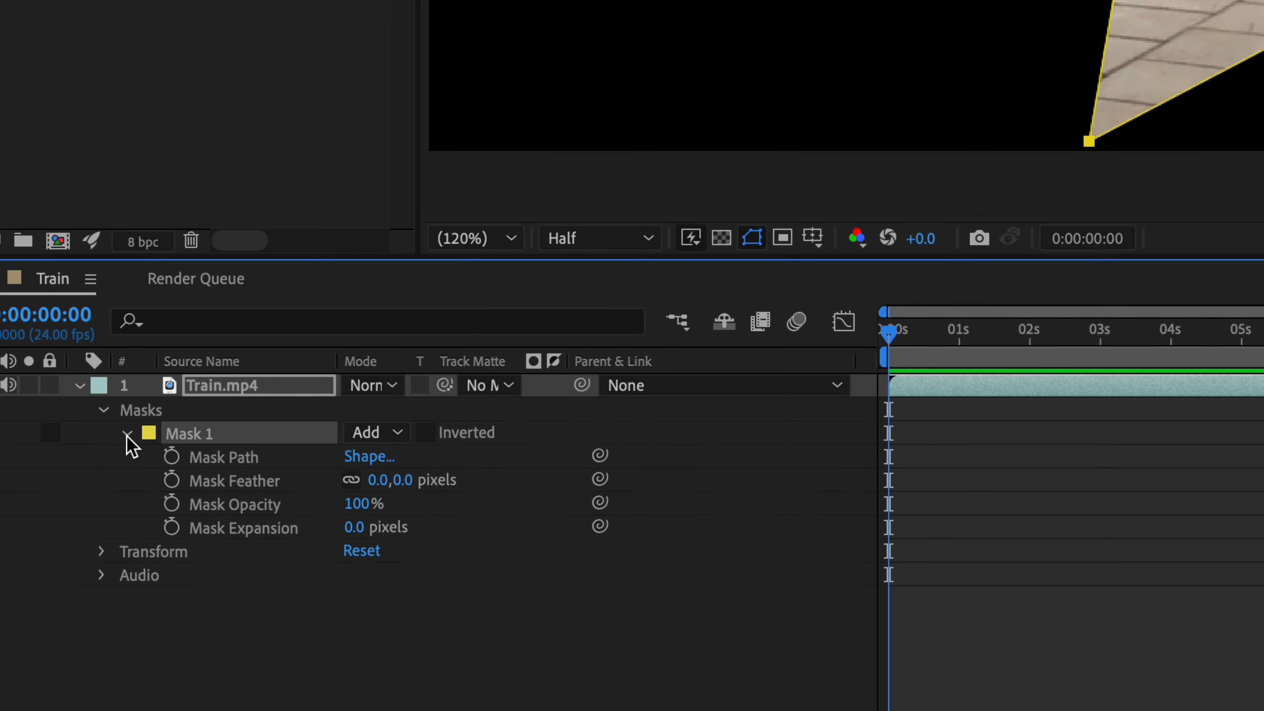
{"action": "left_click", "coordinate": [265, 529]}
{"action": "left_click", "coordinate": [353, 528]}
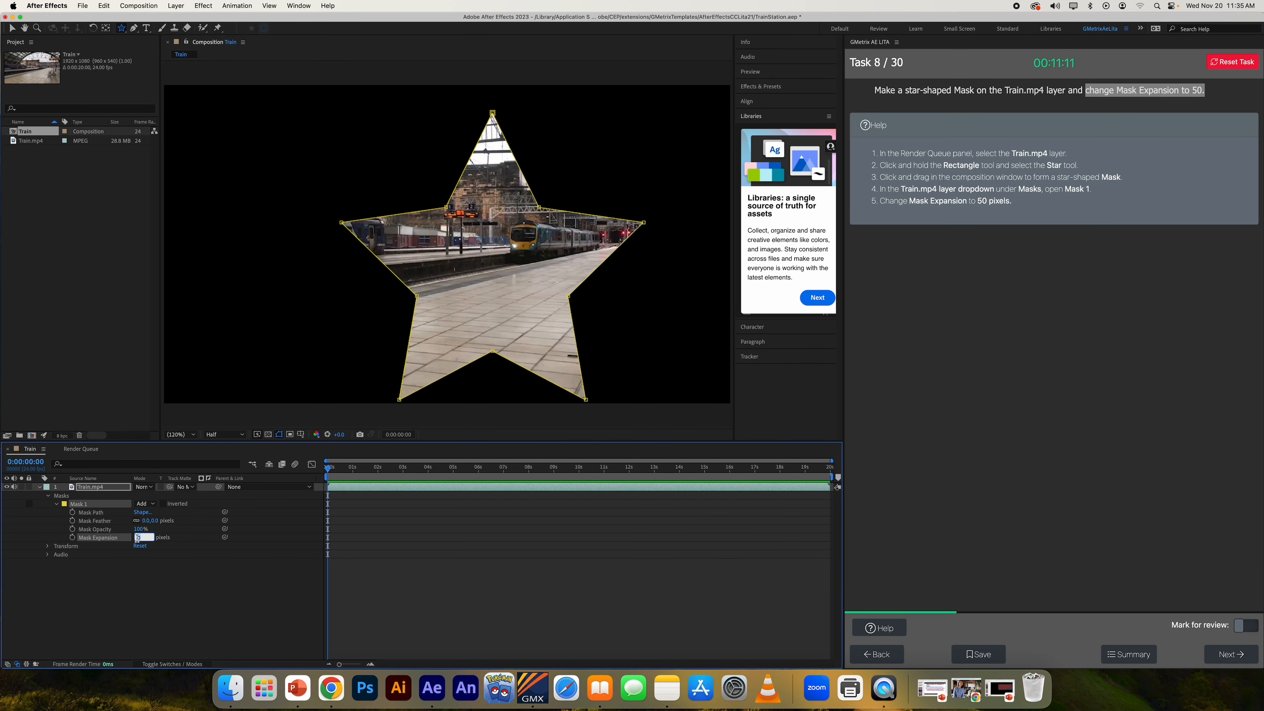
{"action": "type", "text": "50"}
{"action": "key", "text": "Return"}
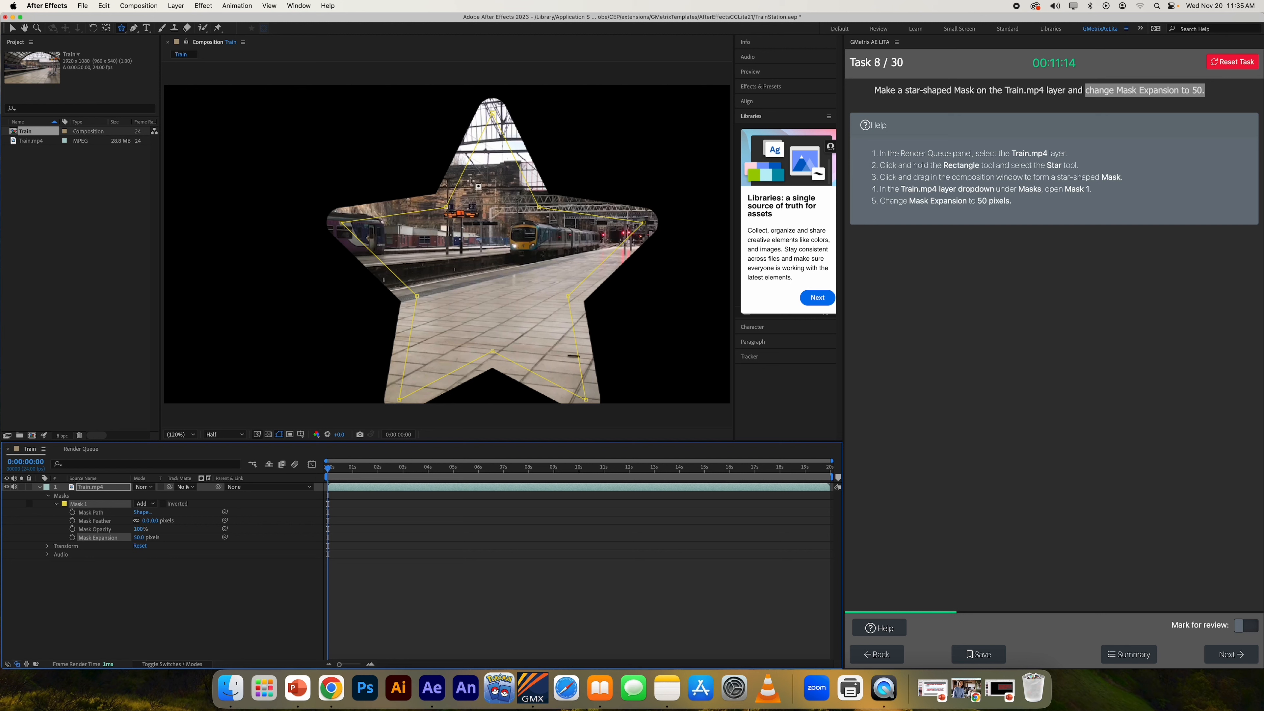
Step: Submit the star mask task, advance to Task 9, and open its help on importing FerrisWheel.mp4
{"action": "left_click", "coordinate": [1237, 656]}
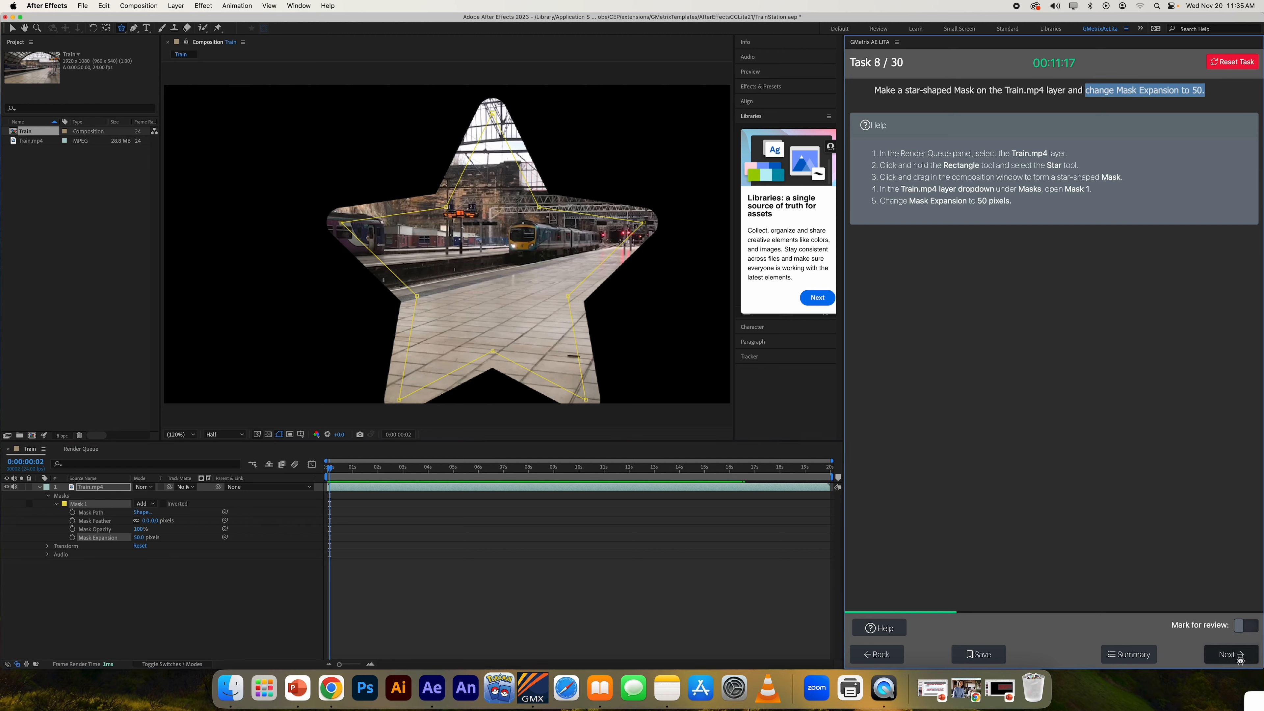
{"action": "left_click", "coordinate": [1238, 657]}
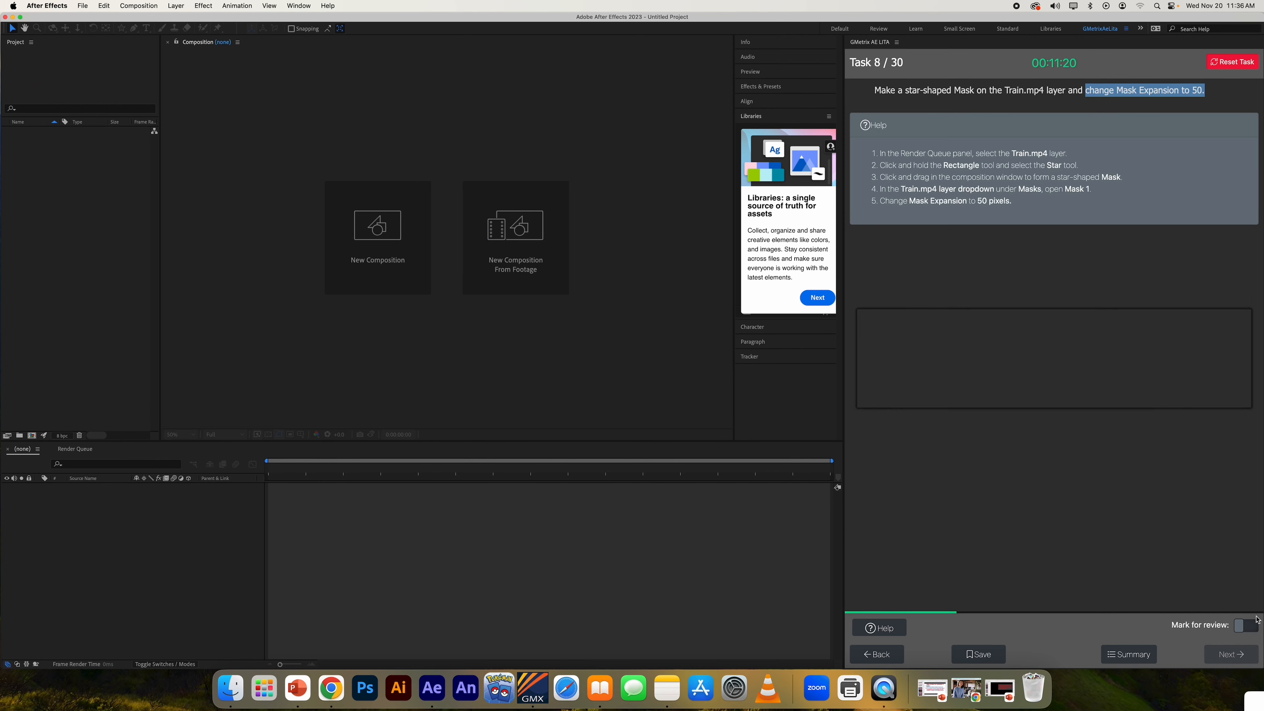
{"action": "left_click", "coordinate": [1210, 384]}
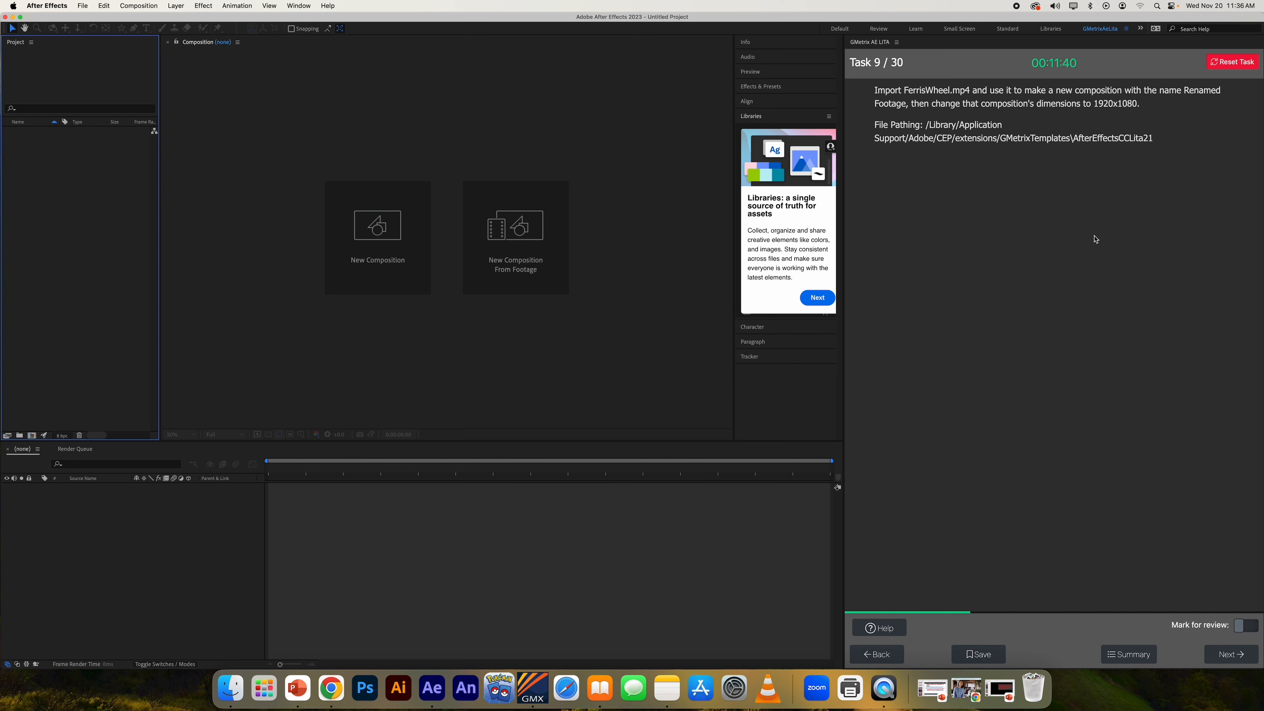
{"action": "left_click", "coordinate": [875, 629]}
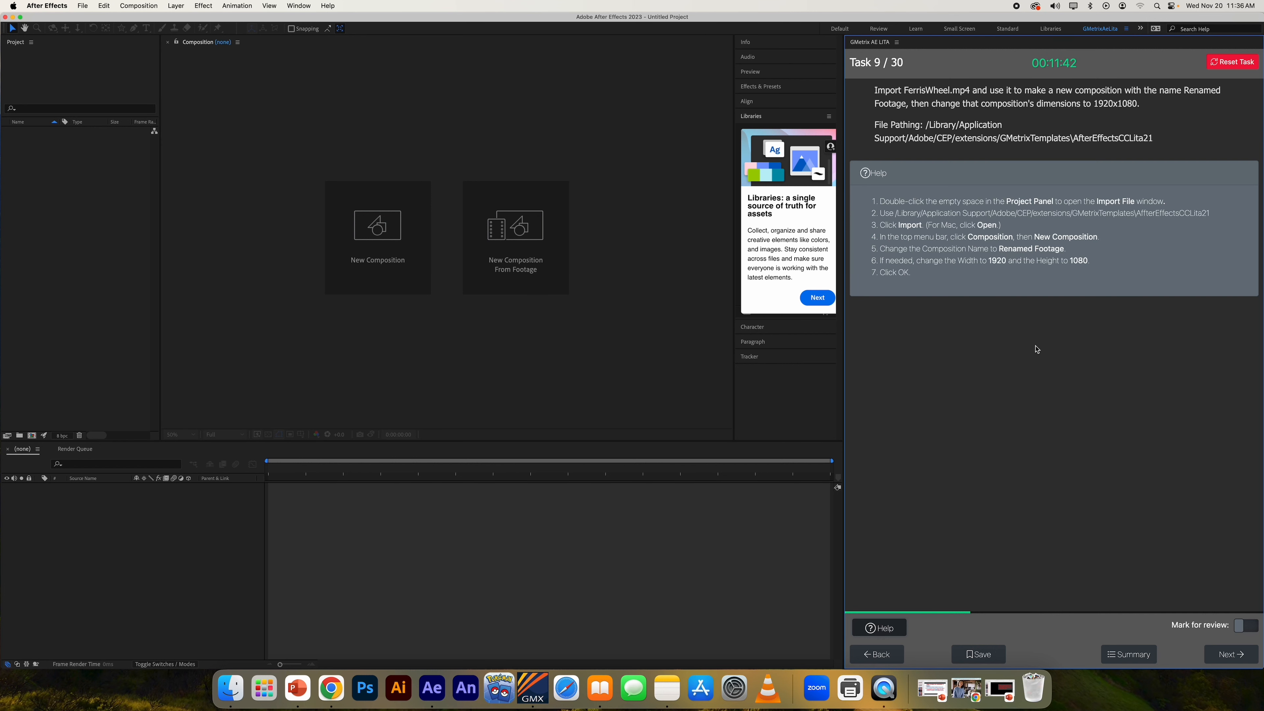
Step: Start importing a file into the project and select FerrisWheel.mp4 in the AfterEffectsCCLita21 folder
{"action": "double_click", "coordinate": [58, 174]}
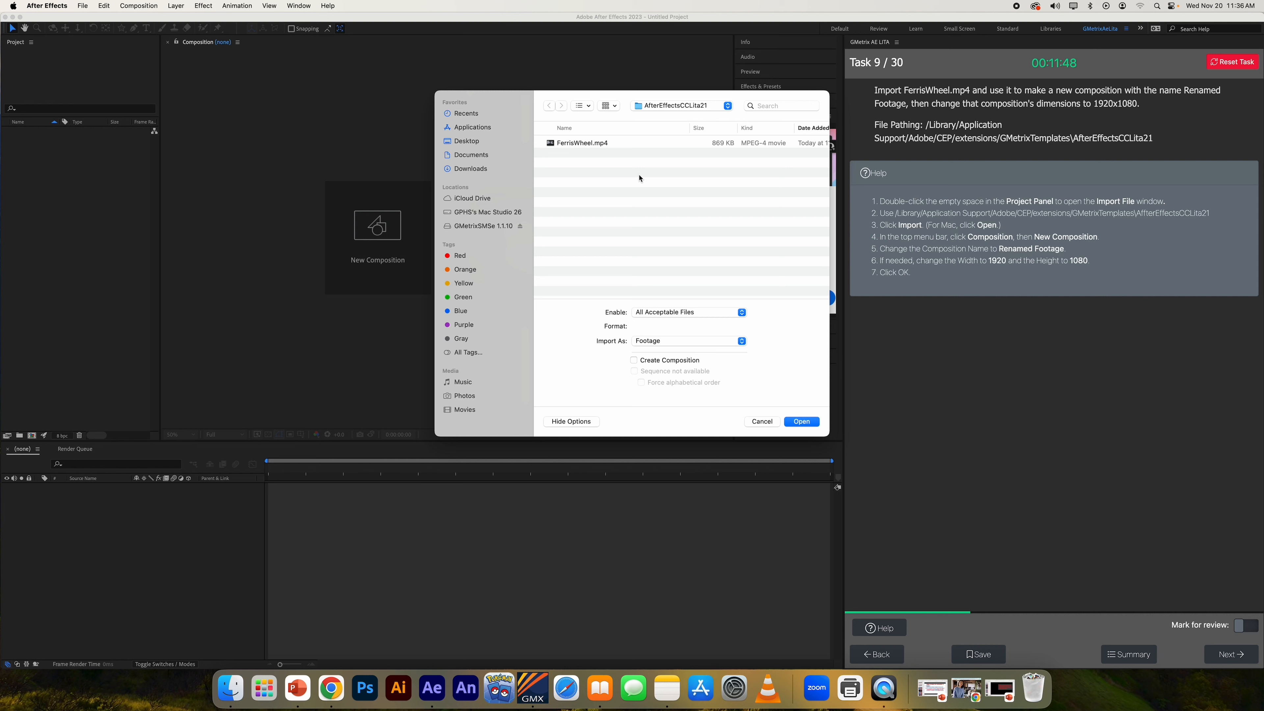
{"action": "left_click", "coordinate": [588, 144]}
{"action": "left_click", "coordinate": [673, 106]}
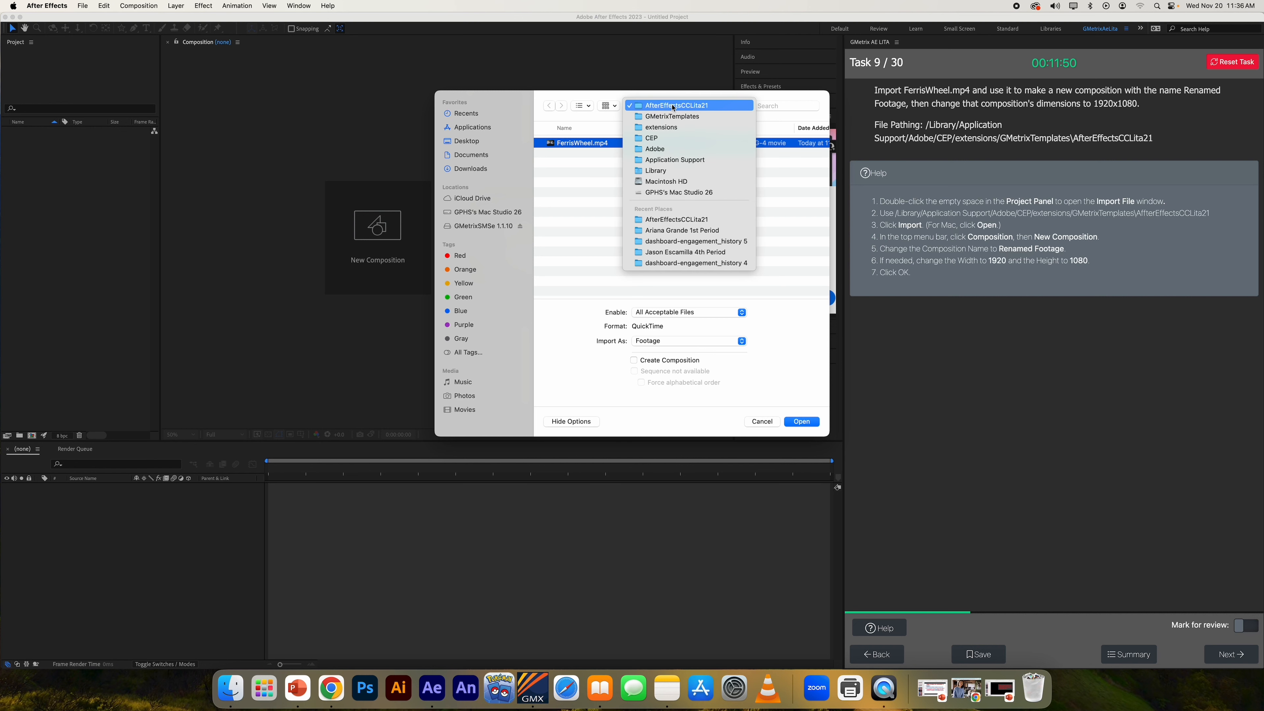
{"action": "left_click", "coordinate": [662, 106]}
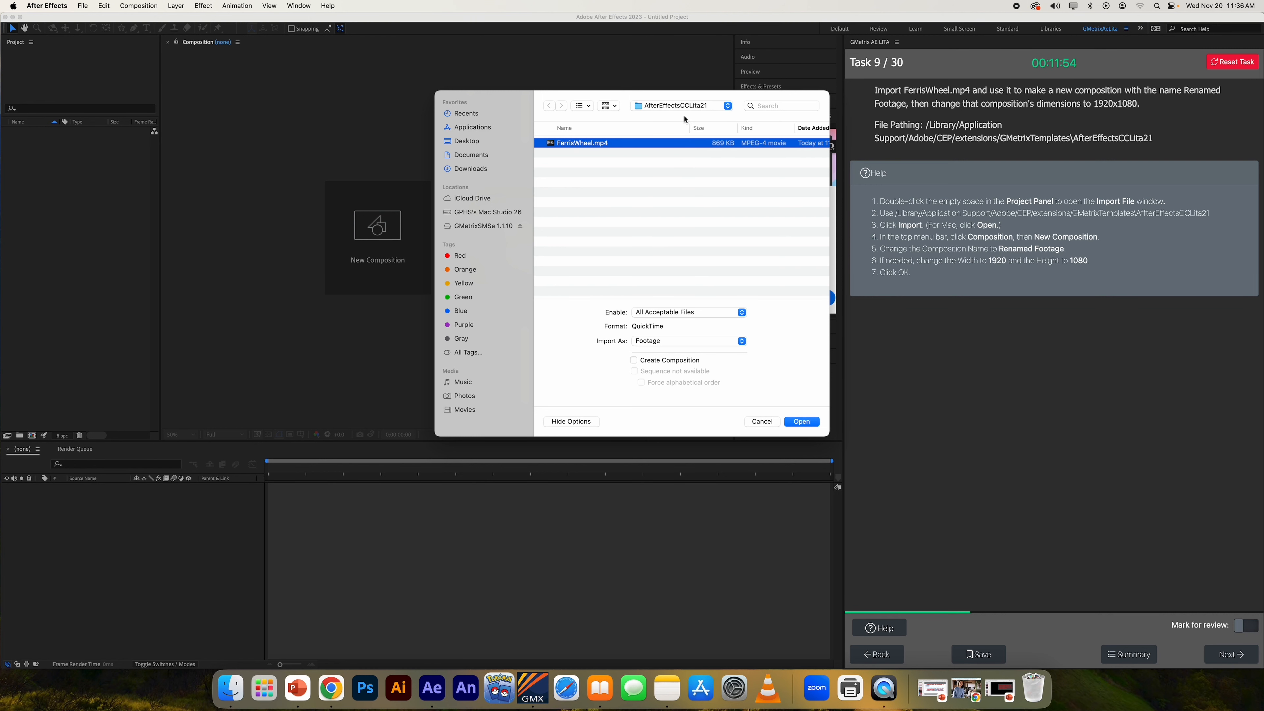
Step: Show the Mac's top-level volumes in the import dialog and display the items as columns
{"action": "left_click", "coordinate": [475, 213]}
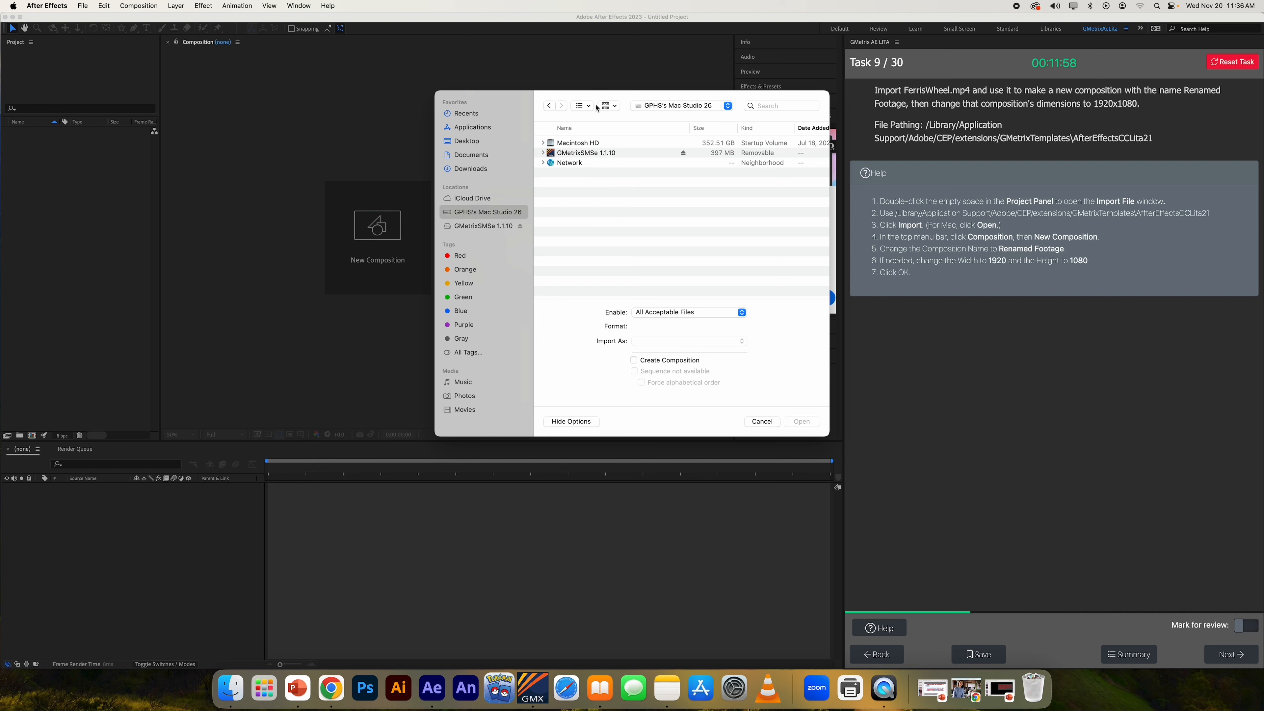
{"action": "left_click", "coordinate": [583, 106]}
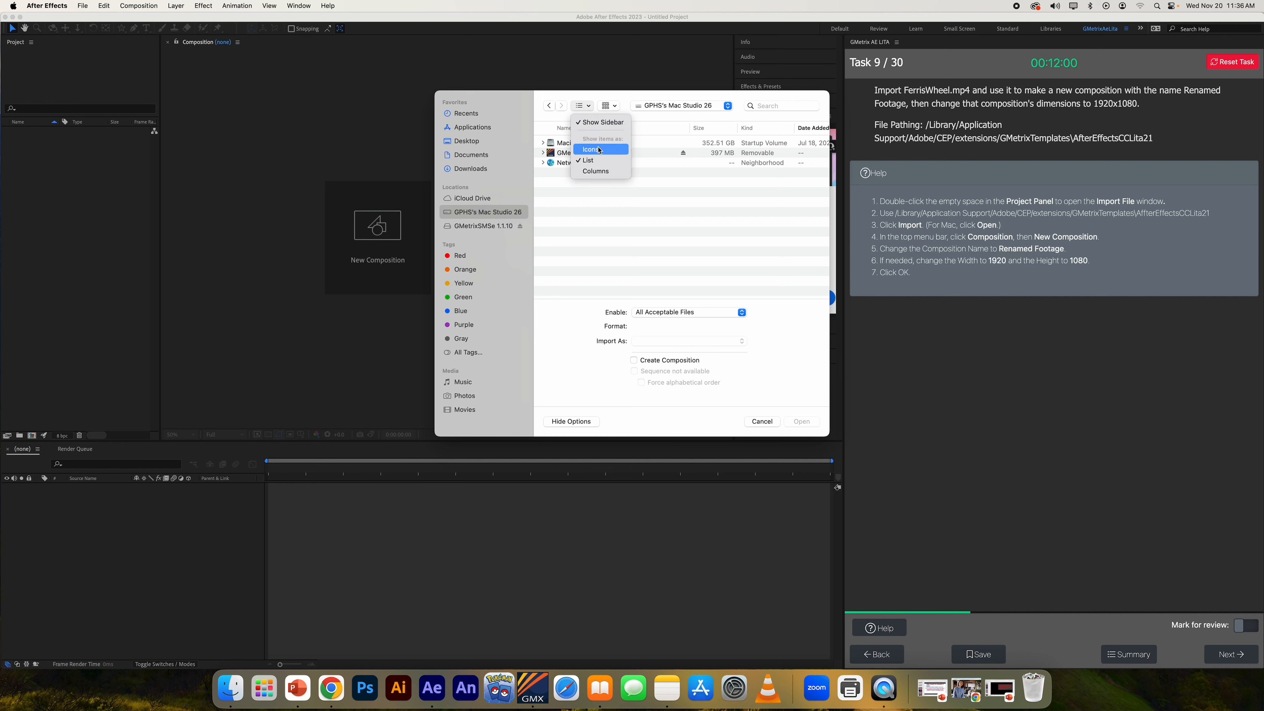
{"action": "left_click", "coordinate": [595, 171]}
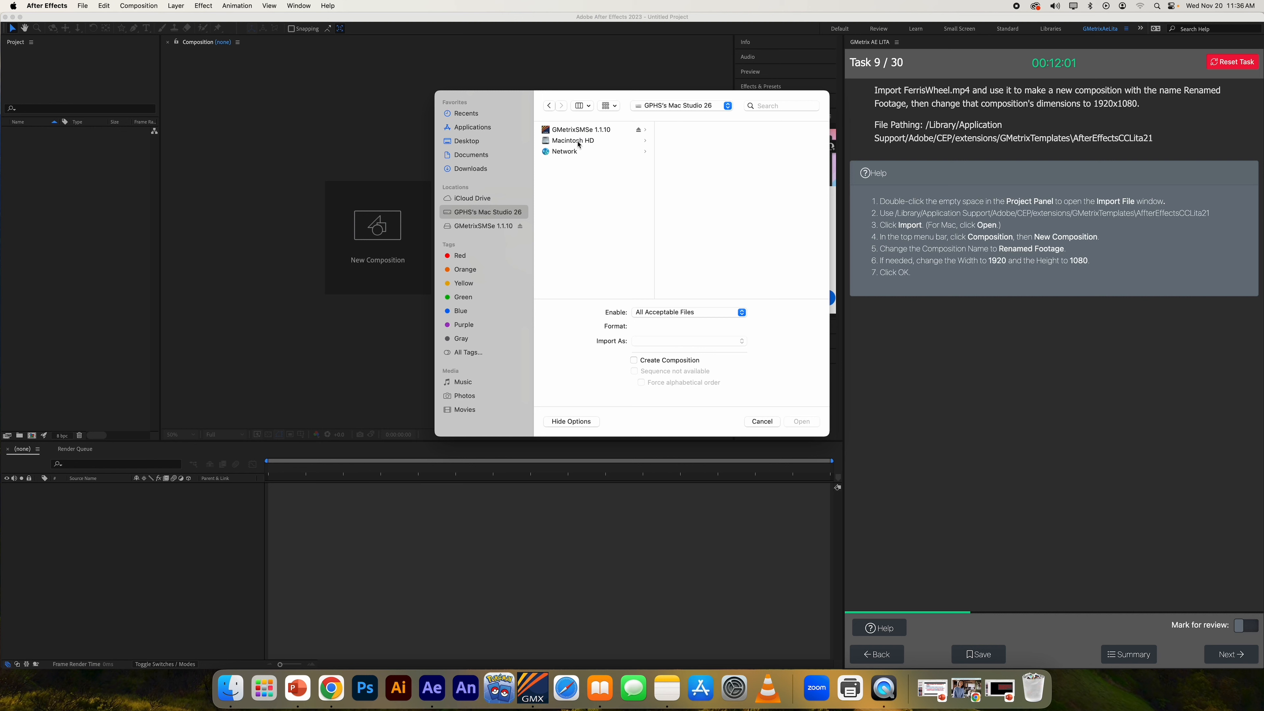
Step: Browse through Macintosh HD, Library, Application Support, Adobe, CEP, extensions and GMetrixTemplates to the AfterEffectsCCLita21 folder
{"action": "left_click", "coordinate": [579, 144]}
{"action": "left_click", "coordinate": [699, 141]}
{"action": "left_click", "coordinate": [752, 144]}
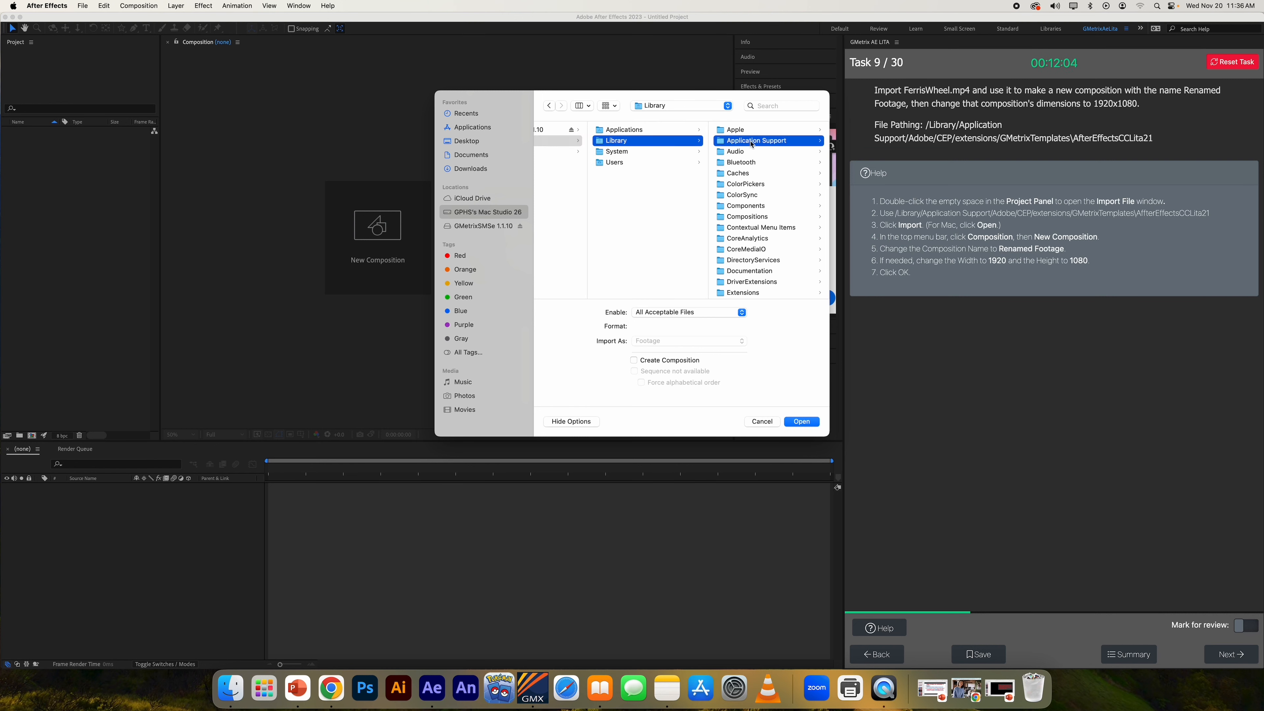
{"action": "left_click", "coordinate": [739, 130]}
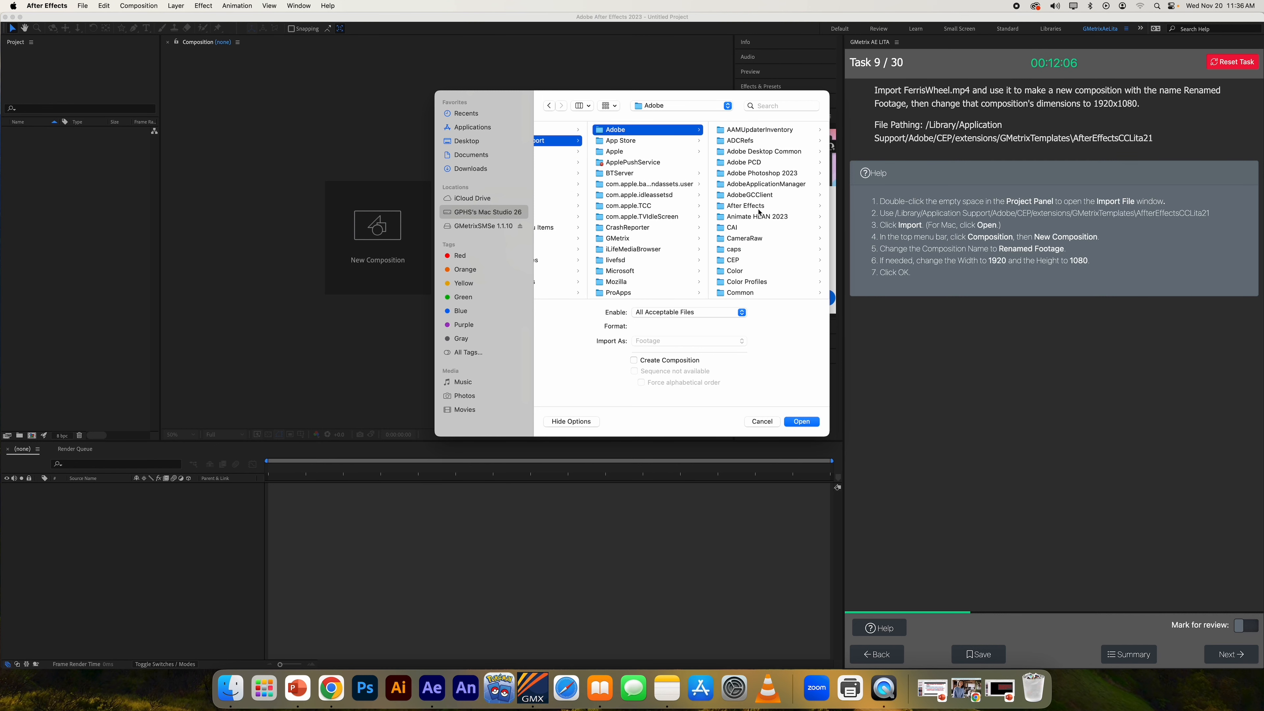
{"action": "left_click", "coordinate": [740, 260]}
{"action": "left_click", "coordinate": [747, 130]}
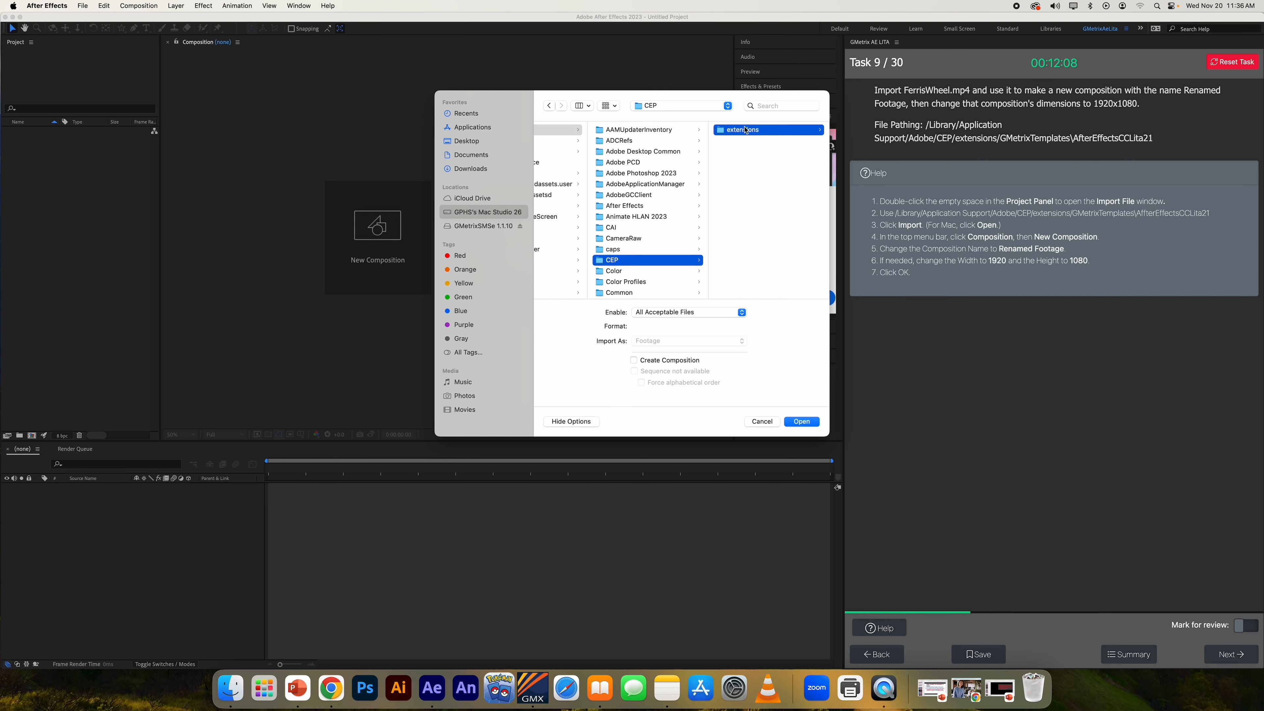
{"action": "left_click", "coordinate": [761, 228]}
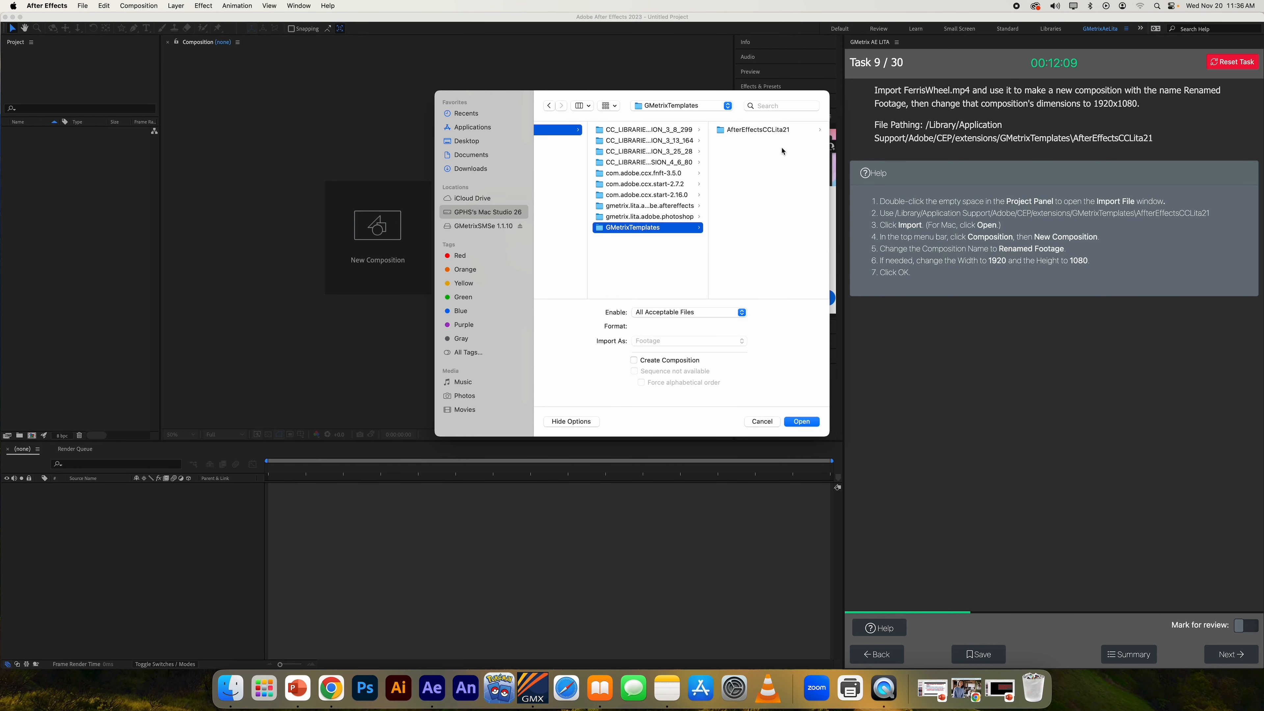
{"action": "left_click", "coordinate": [784, 131]}
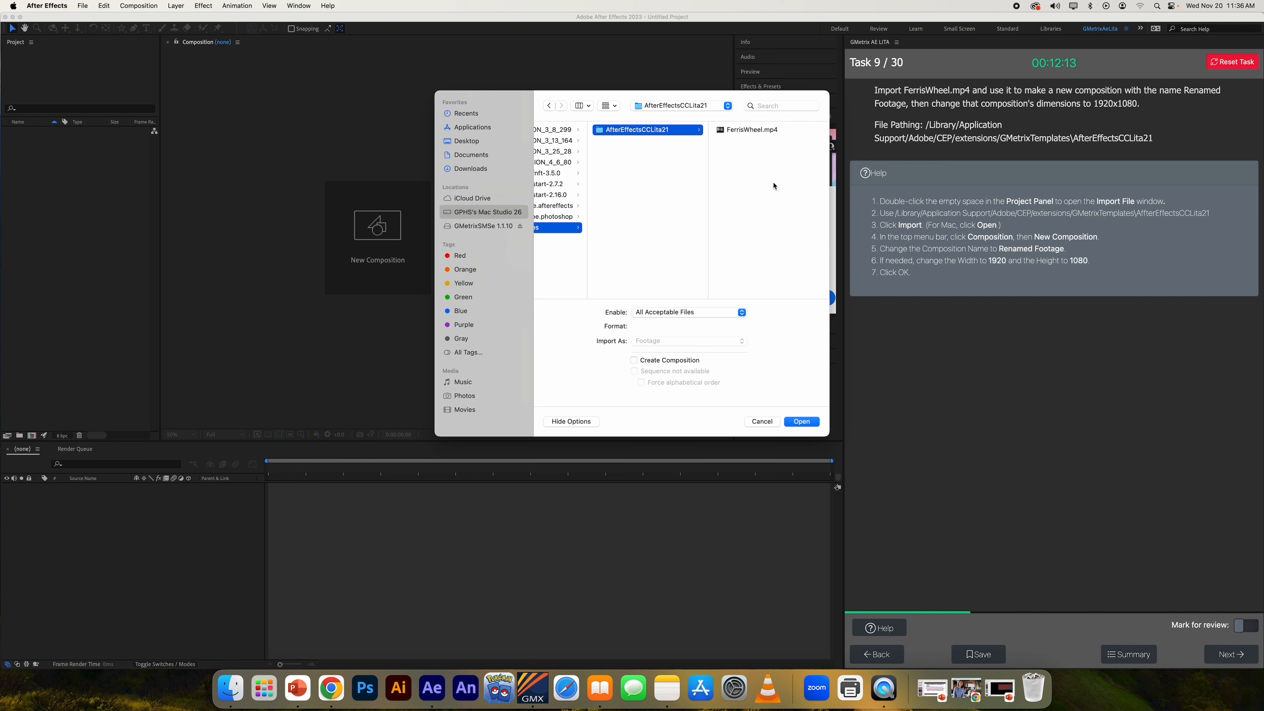
Step: Review the folder path and import FerrisWheel.mp4 from the AfterEffectsCCLita21 folder as footage
{"action": "scroll", "coordinate": [663, 172], "scroll_direction": "left", "scroll_amount": 15}
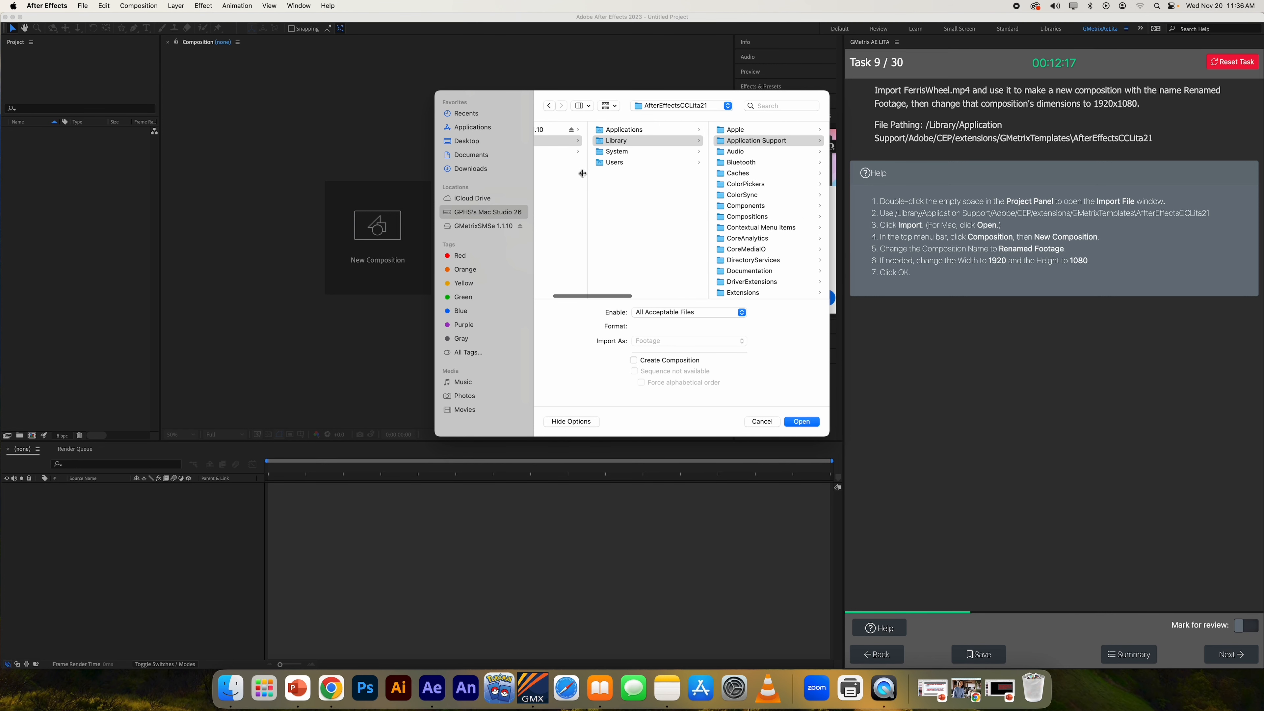
{"action": "scroll", "coordinate": [669, 176], "scroll_direction": "right", "scroll_amount": 10}
{"action": "scroll", "coordinate": [807, 206], "scroll_direction": "right", "scroll_amount": 5}
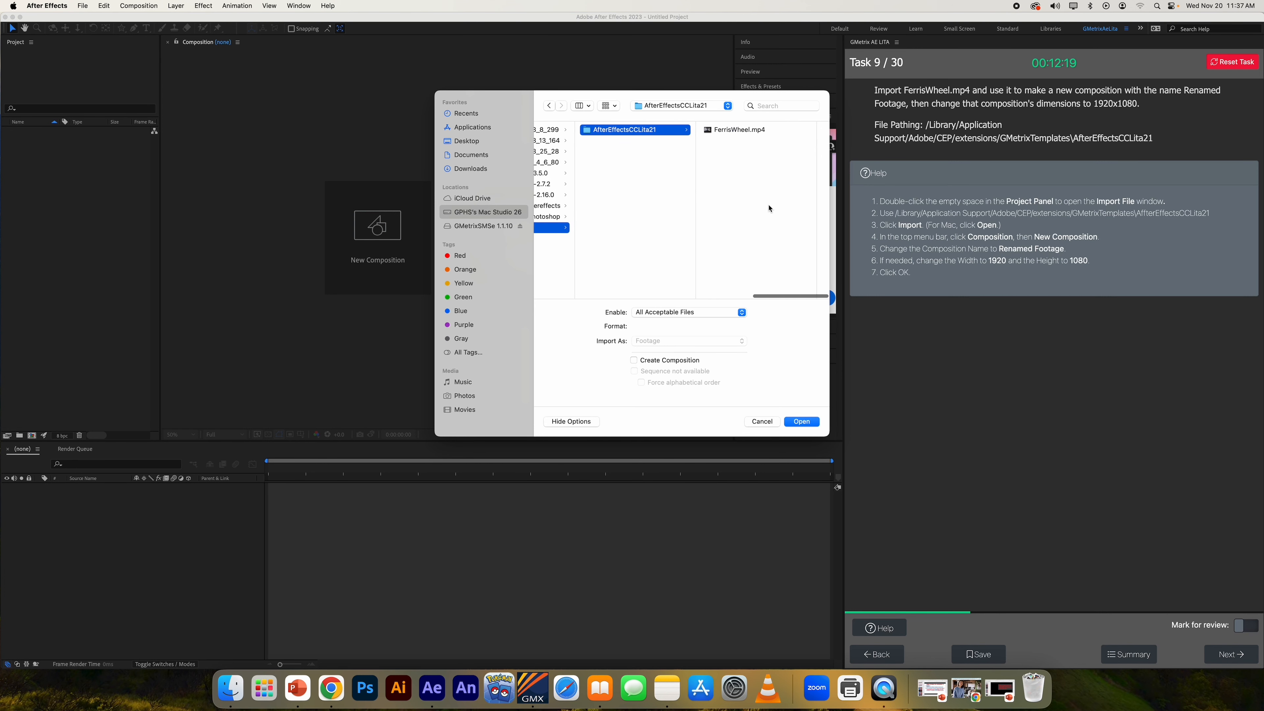
{"action": "left_click", "coordinate": [742, 132]}
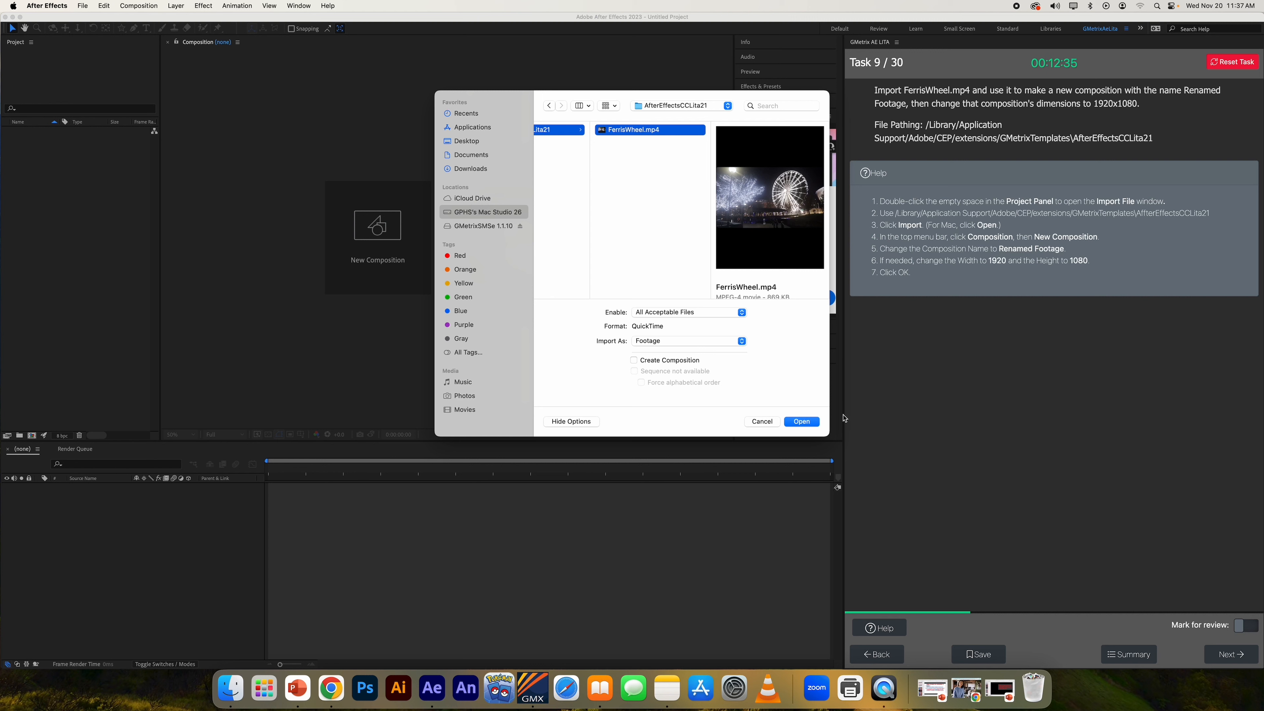
{"action": "left_click", "coordinate": [809, 422]}
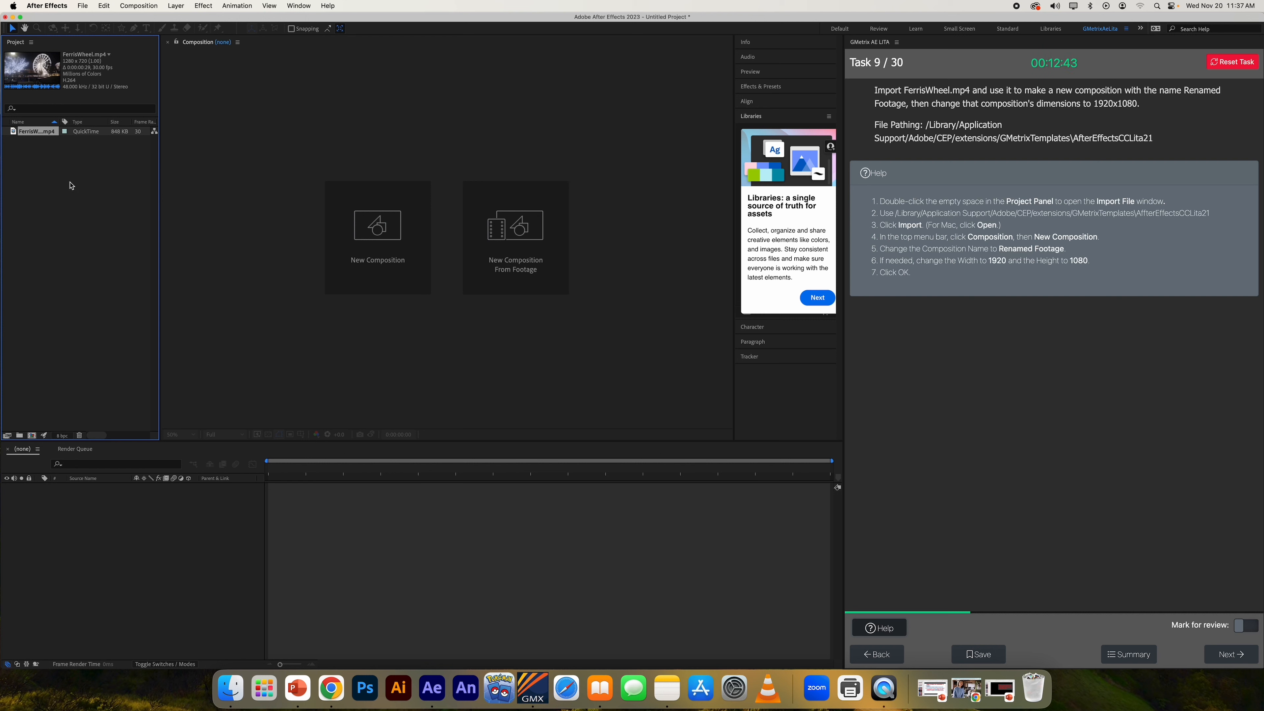
Step: Create a new composition named Renamed Footage
{"action": "left_click", "coordinate": [150, 6]}
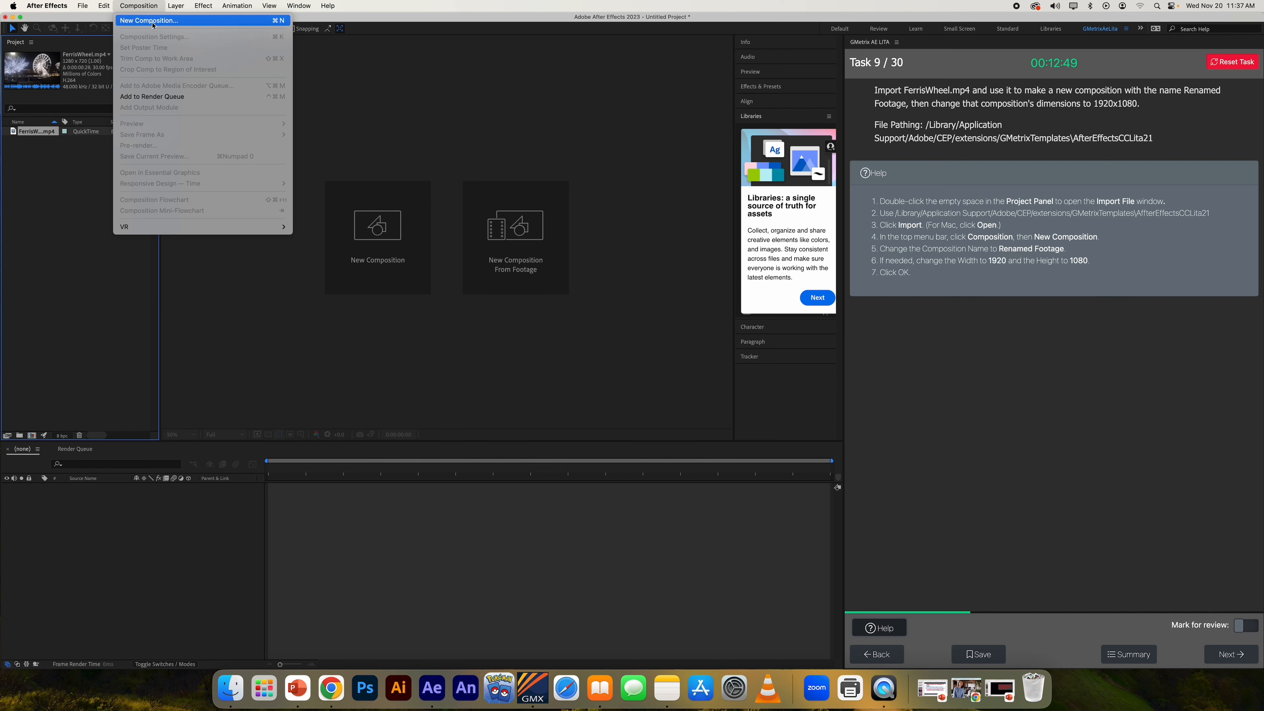
{"action": "left_click", "coordinate": [154, 22]}
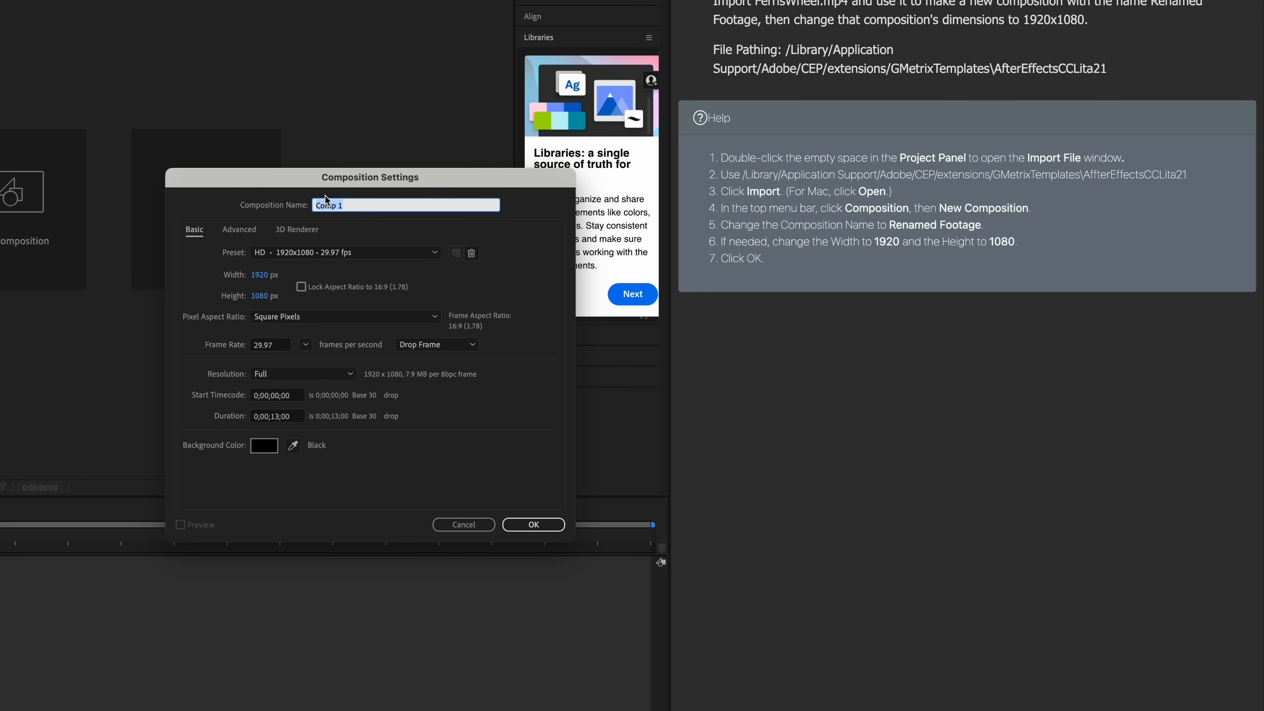
{"action": "type", "text": "Renamed Footage"}
{"action": "left_click", "coordinate": [546, 520]}
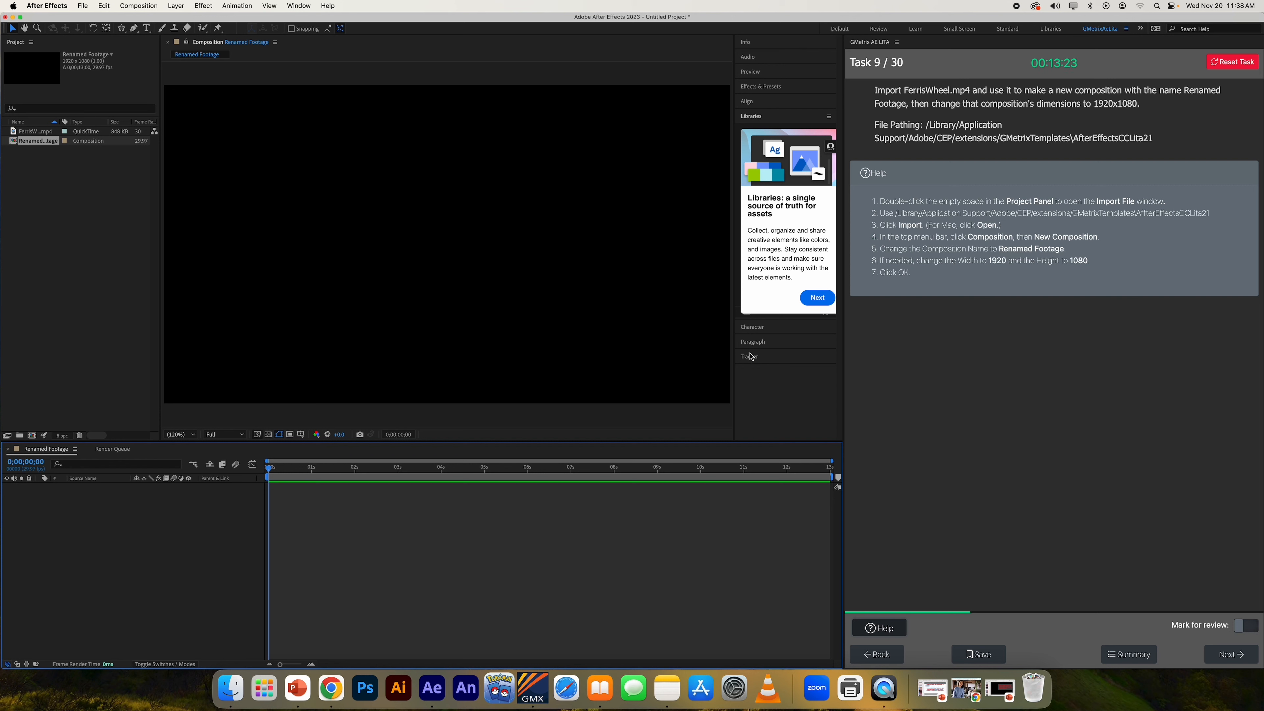
Step: Submit the Renamed Footage task, advance to Task 10, and read its help on displaying the grid
{"action": "left_click", "coordinate": [1238, 655]}
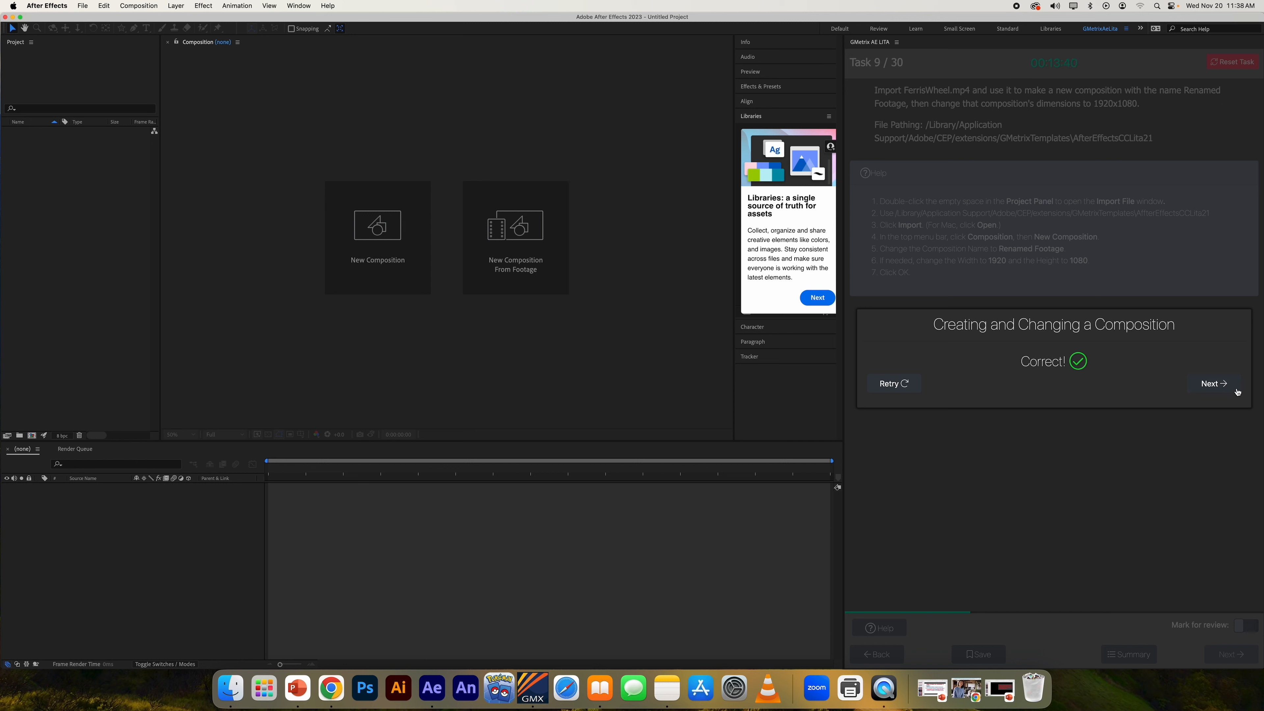
{"action": "left_click", "coordinate": [1215, 384]}
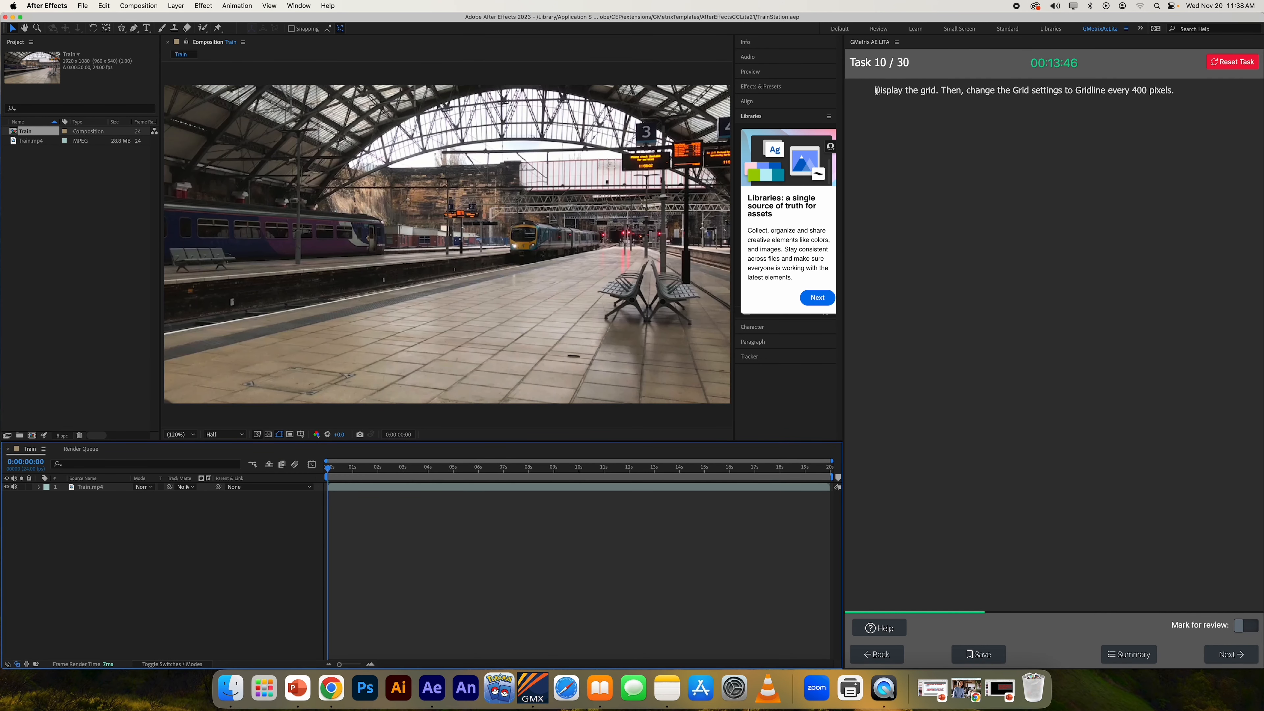
{"action": "left_click_drag", "start_coordinate": [876, 90], "coordinate": [942, 91]}
{"action": "left_click", "coordinate": [880, 628]}
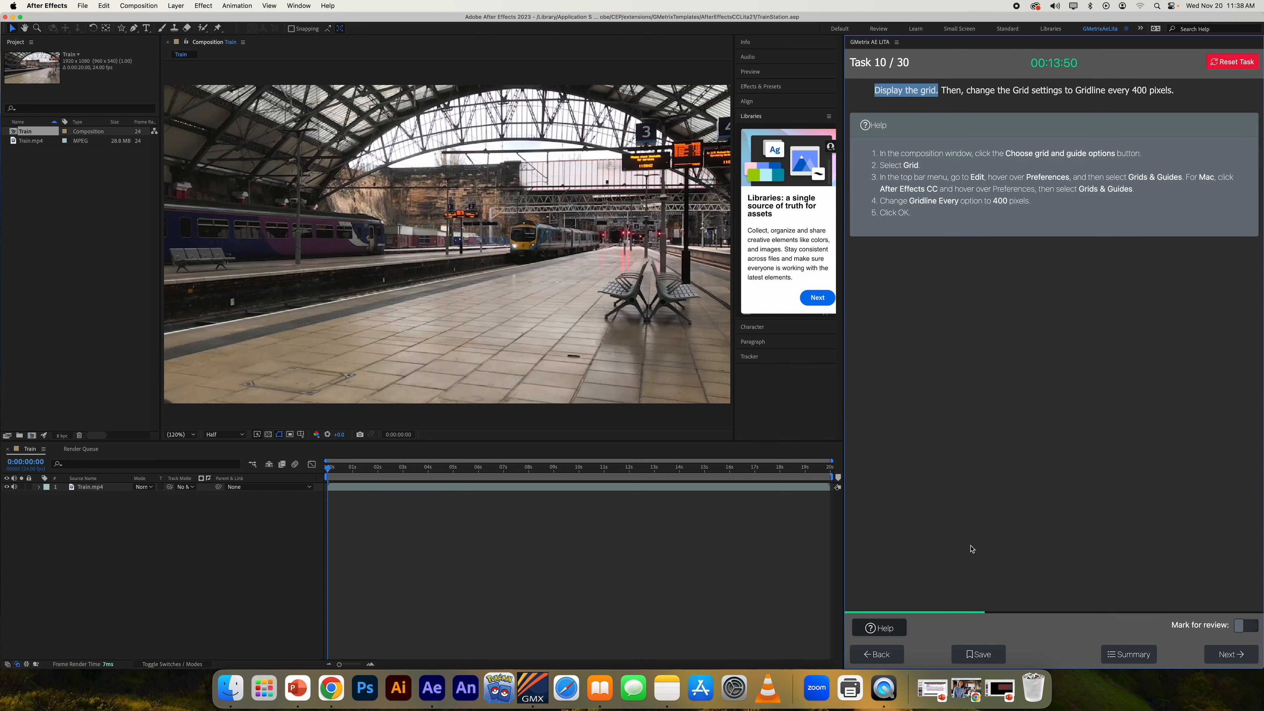
{"action": "left_click_drag", "start_coordinate": [976, 154], "coordinate": [1141, 154]}
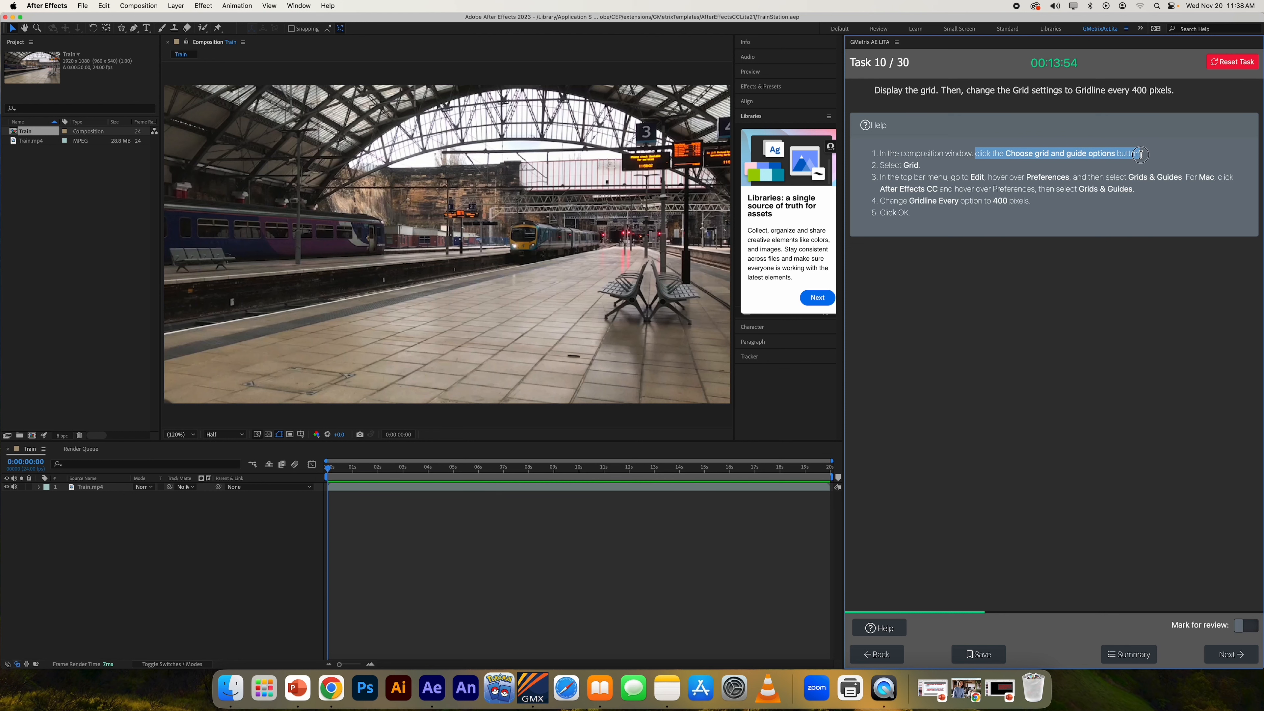
{"action": "left_click", "coordinate": [1000, 125]}
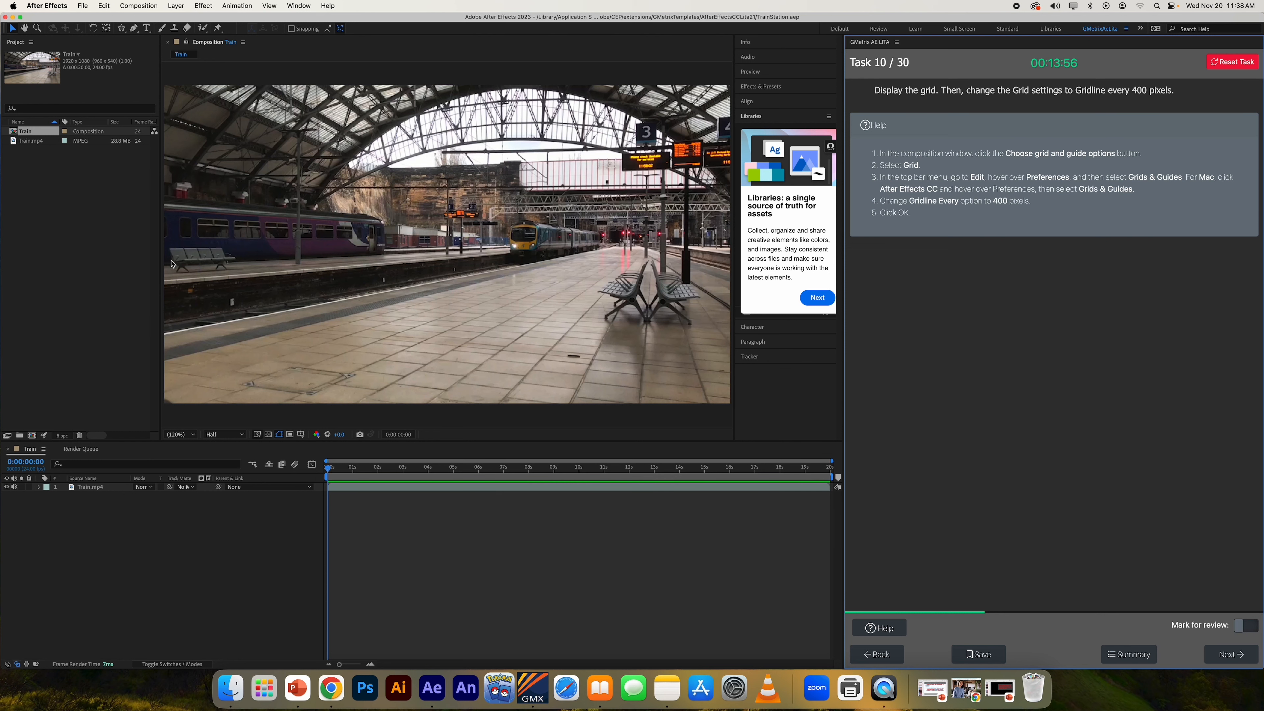
{"action": "left_click_drag", "start_coordinate": [174, 264], "coordinate": [225, 281]}
{"action": "key", "text": "super+z"}
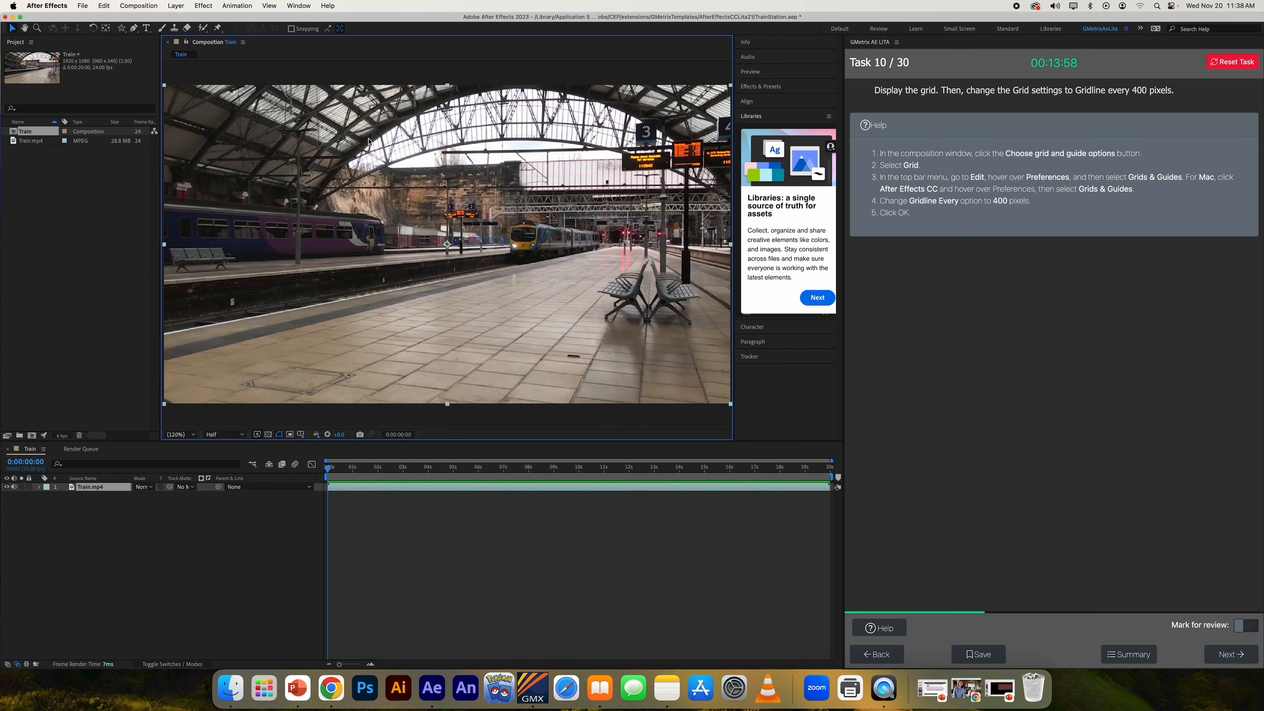
{"action": "left_click", "coordinate": [134, 5]}
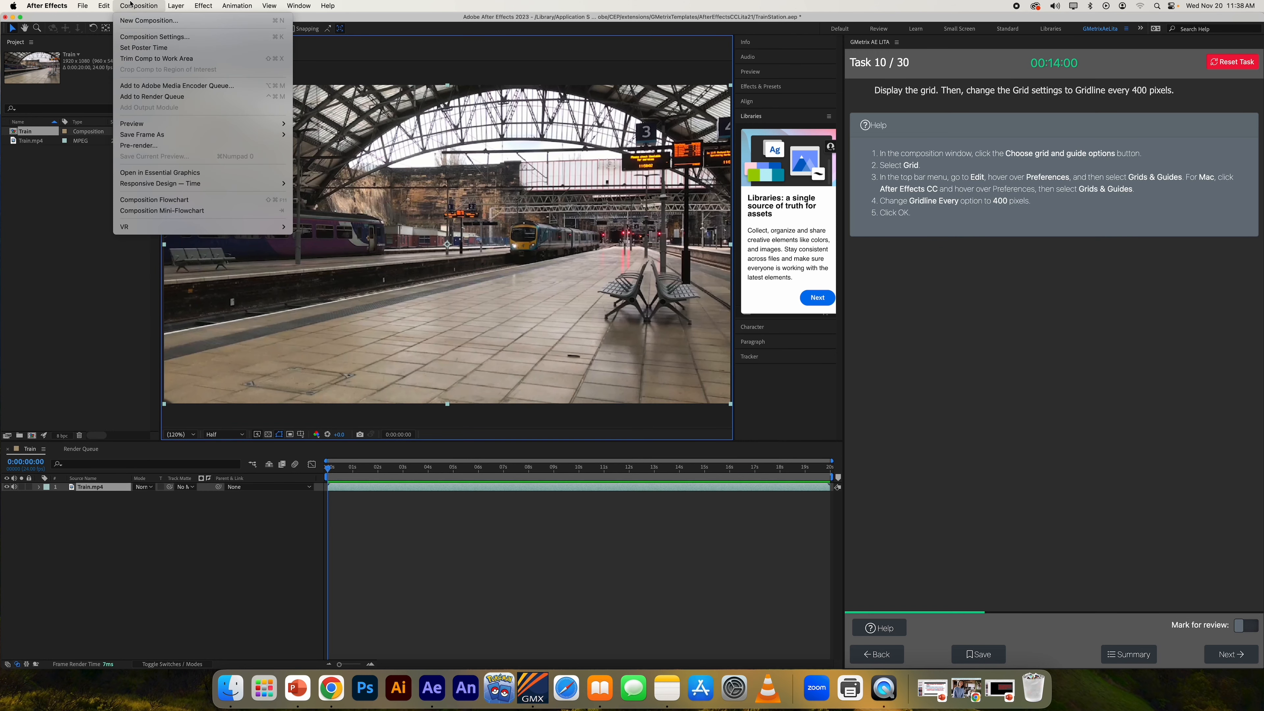
{"action": "left_click", "coordinate": [344, 45]}
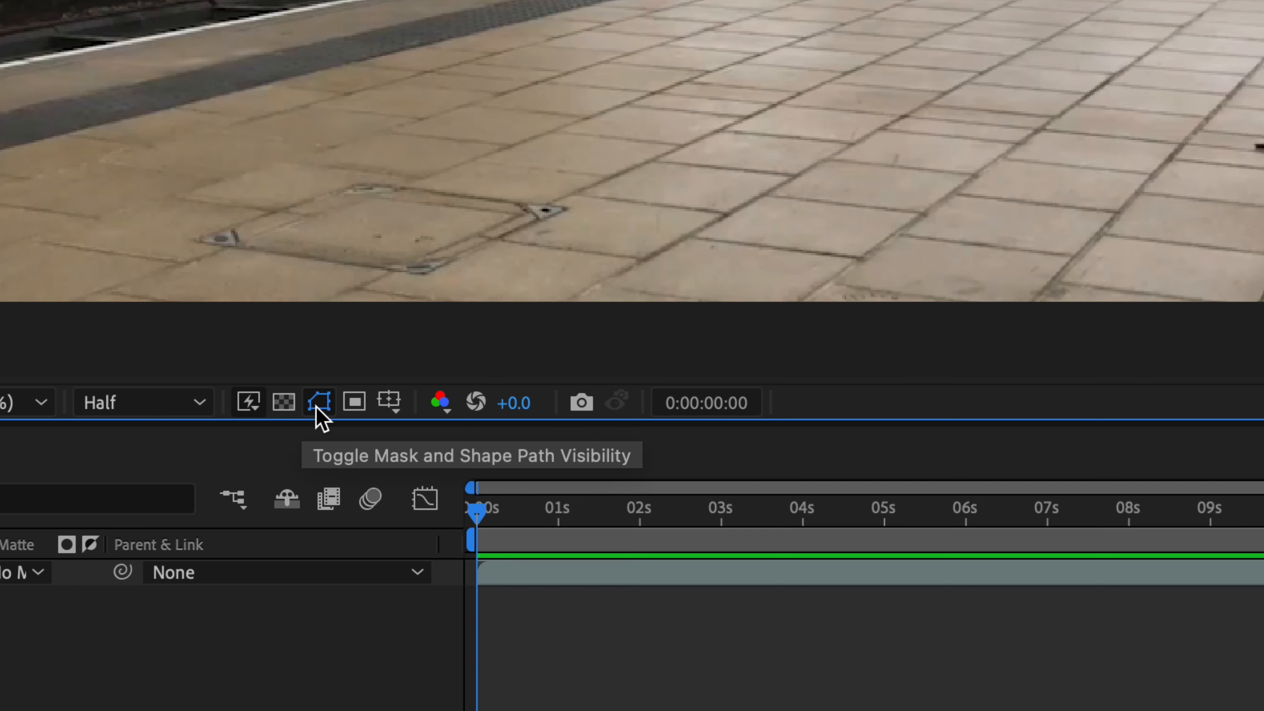
Step: Display the standard grid over the Train composition through the grid and guide options
{"action": "left_click", "coordinate": [389, 402]}
{"action": "left_click", "coordinate": [389, 403]}
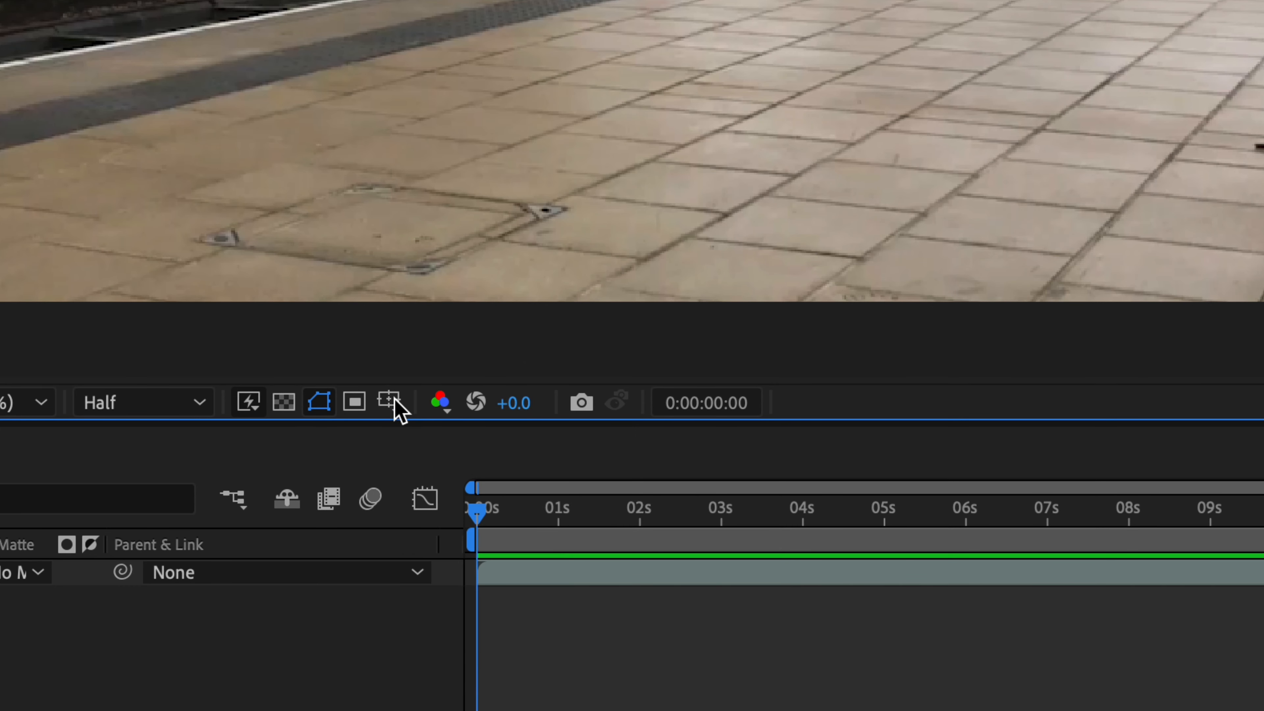
{"action": "left_click", "coordinate": [396, 401]}
{"action": "left_click", "coordinate": [397, 398]}
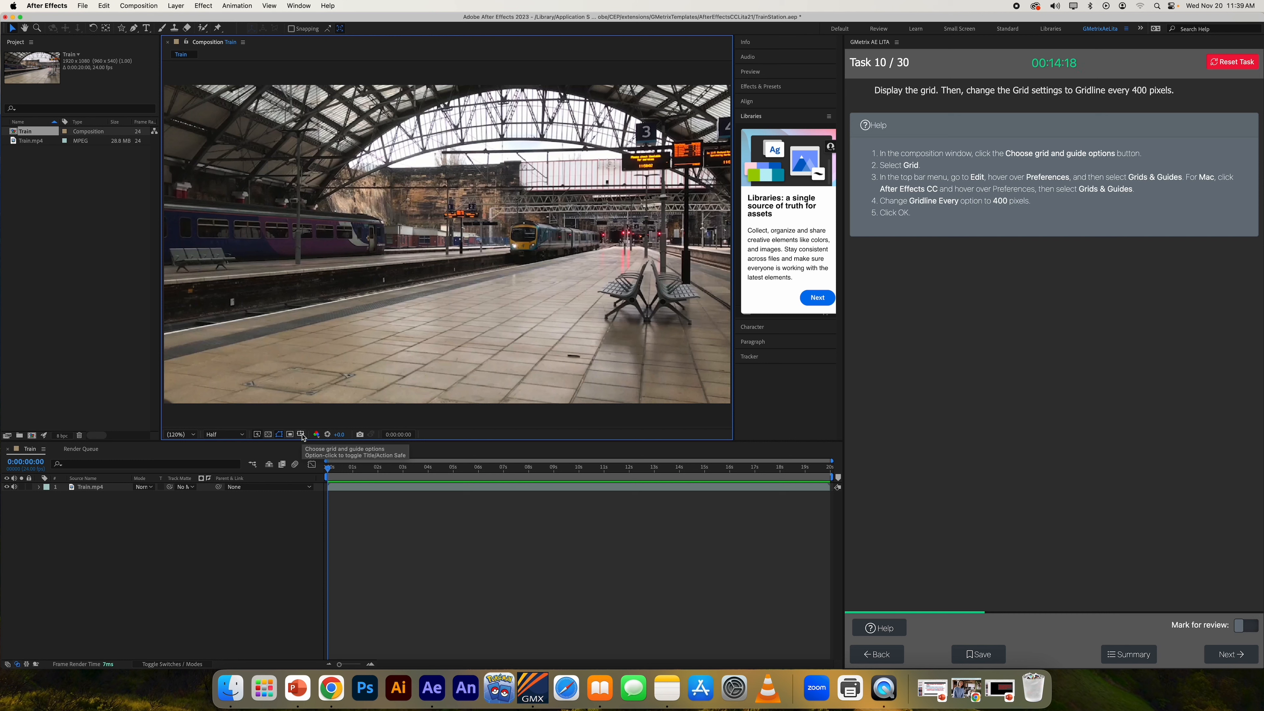
{"action": "left_click", "coordinate": [302, 435]}
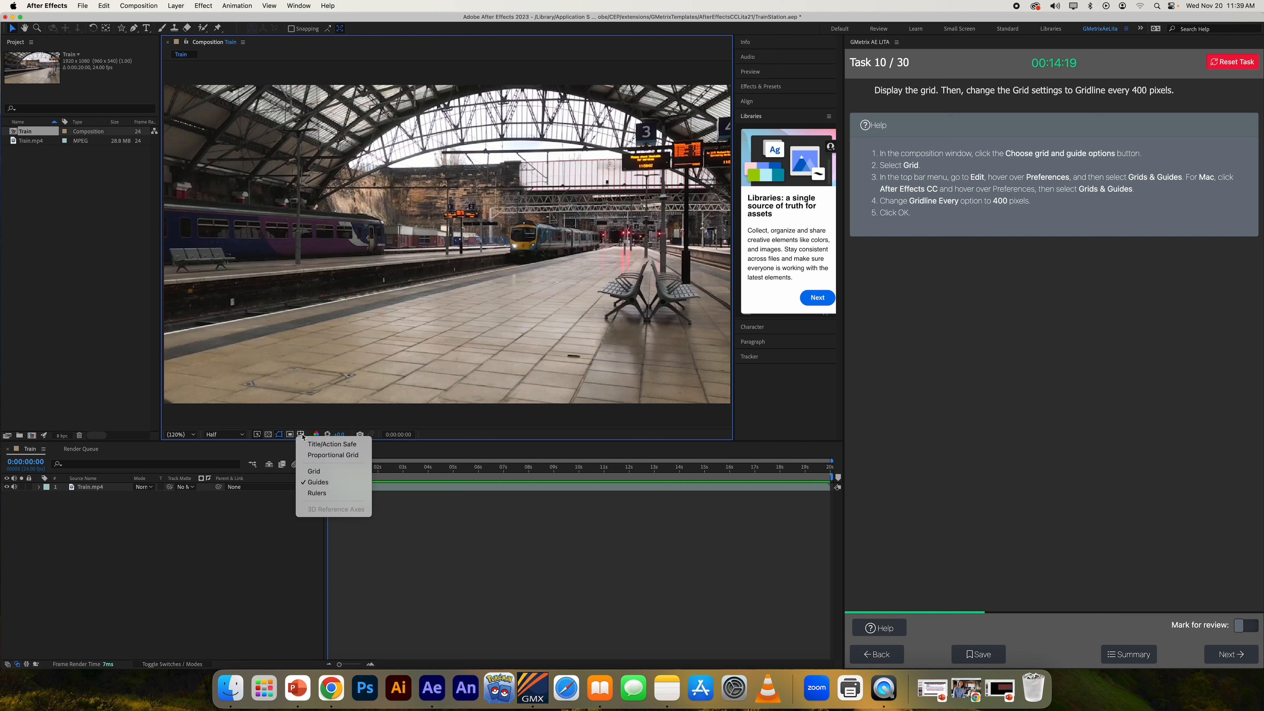
{"action": "left_click", "coordinate": [314, 471]}
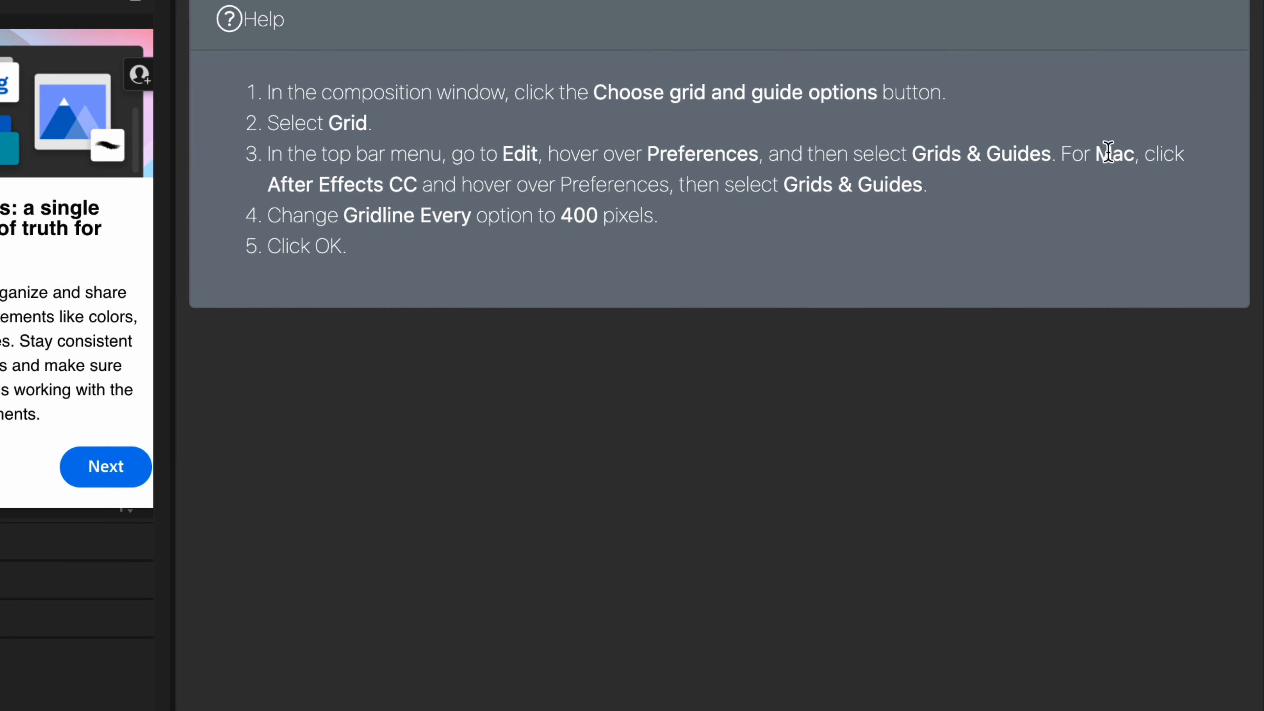
Step: Set the grid to a gridline every 400 pixels in the Grids & Guides preferences and confirm the change
{"action": "left_click_drag", "start_coordinate": [1063, 155], "coordinate": [417, 185]}
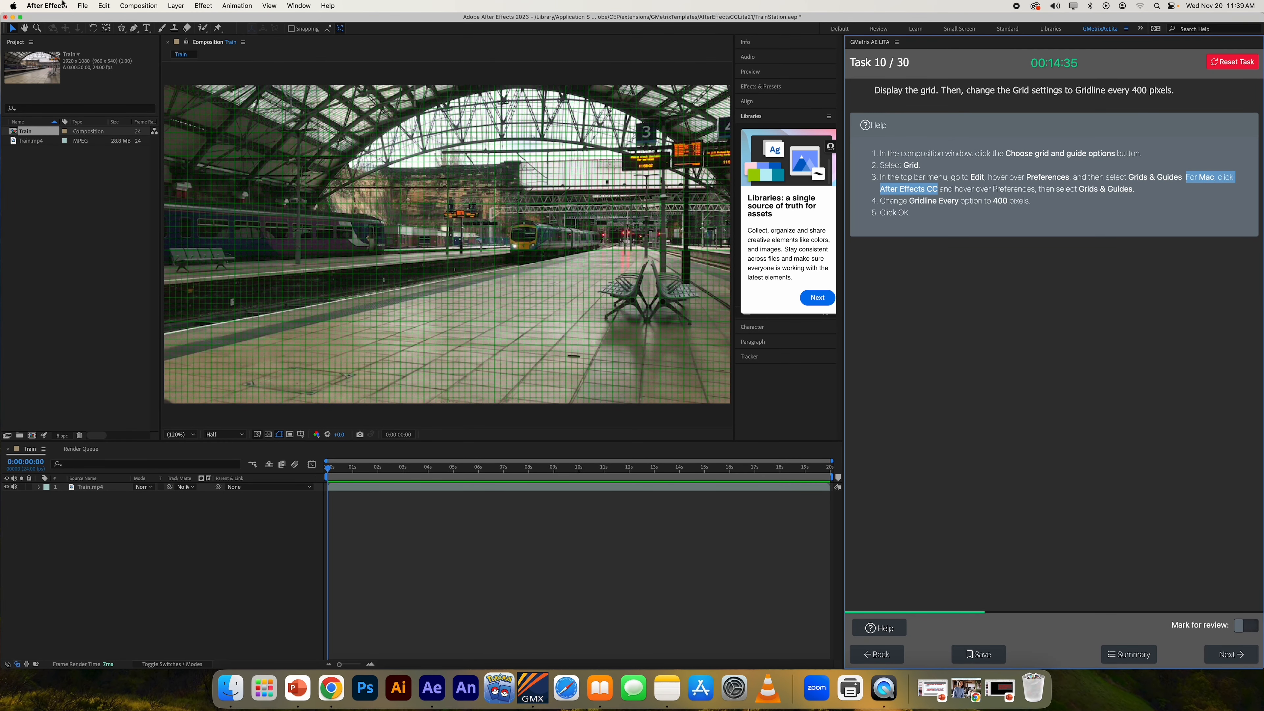
{"action": "left_click", "coordinate": [62, 5]}
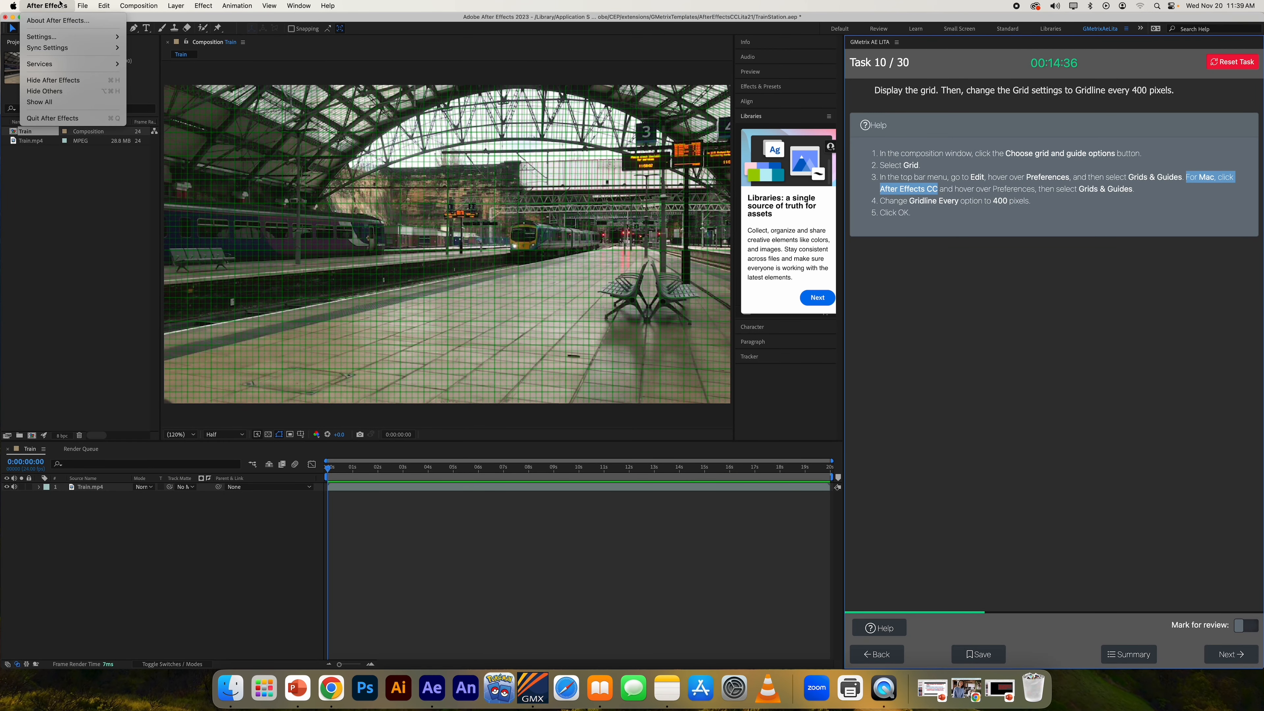
{"action": "mouse_move", "coordinate": [47, 39]}
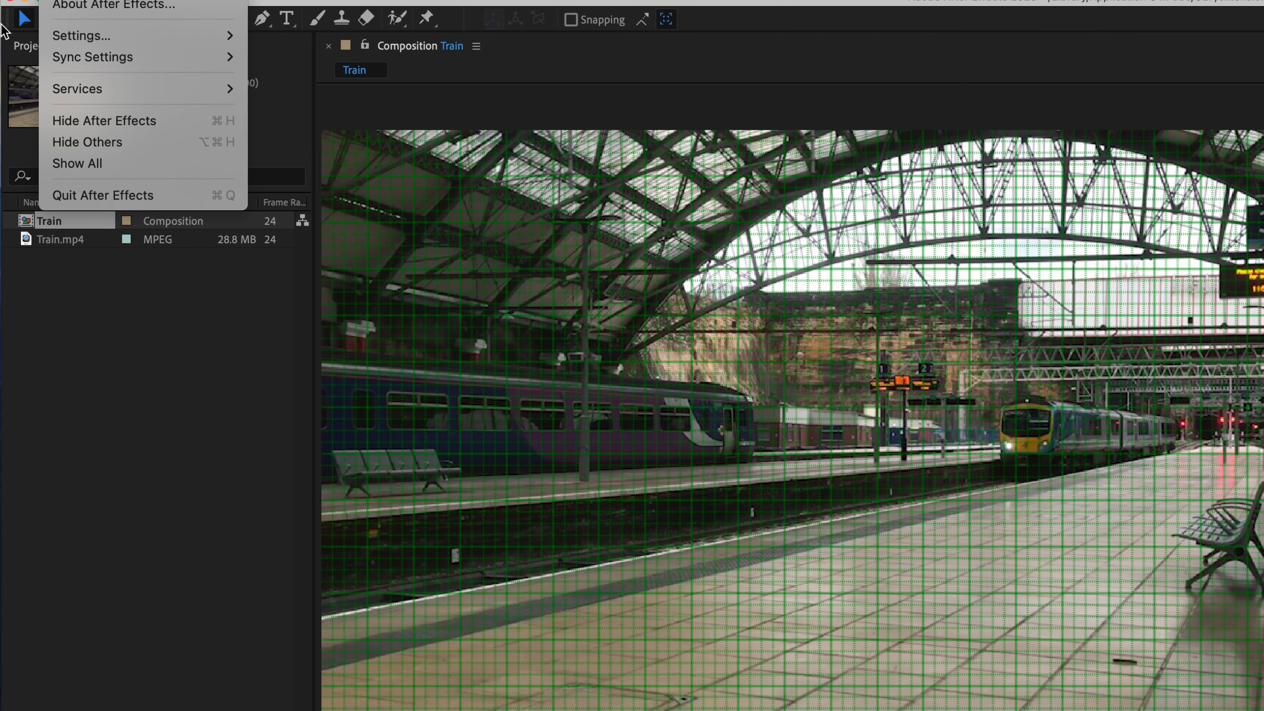
{"action": "mouse_move", "coordinate": [141, 36]}
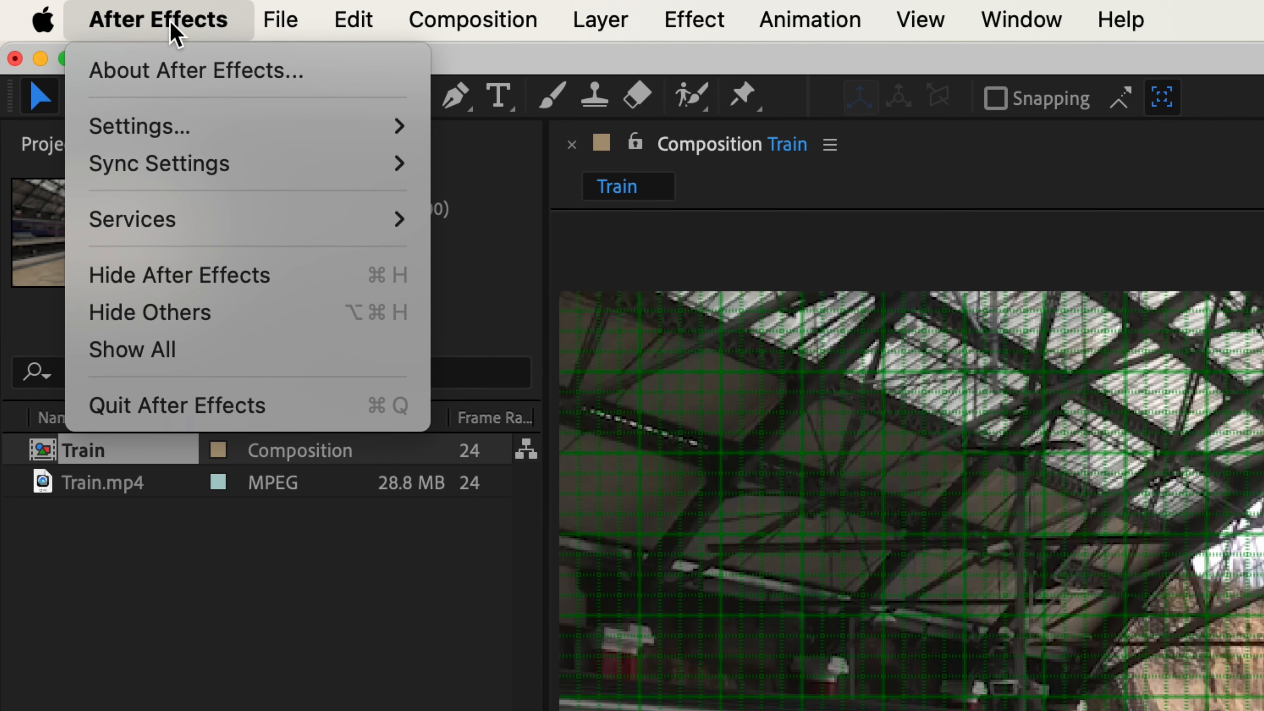
{"action": "mouse_move", "coordinate": [214, 65]}
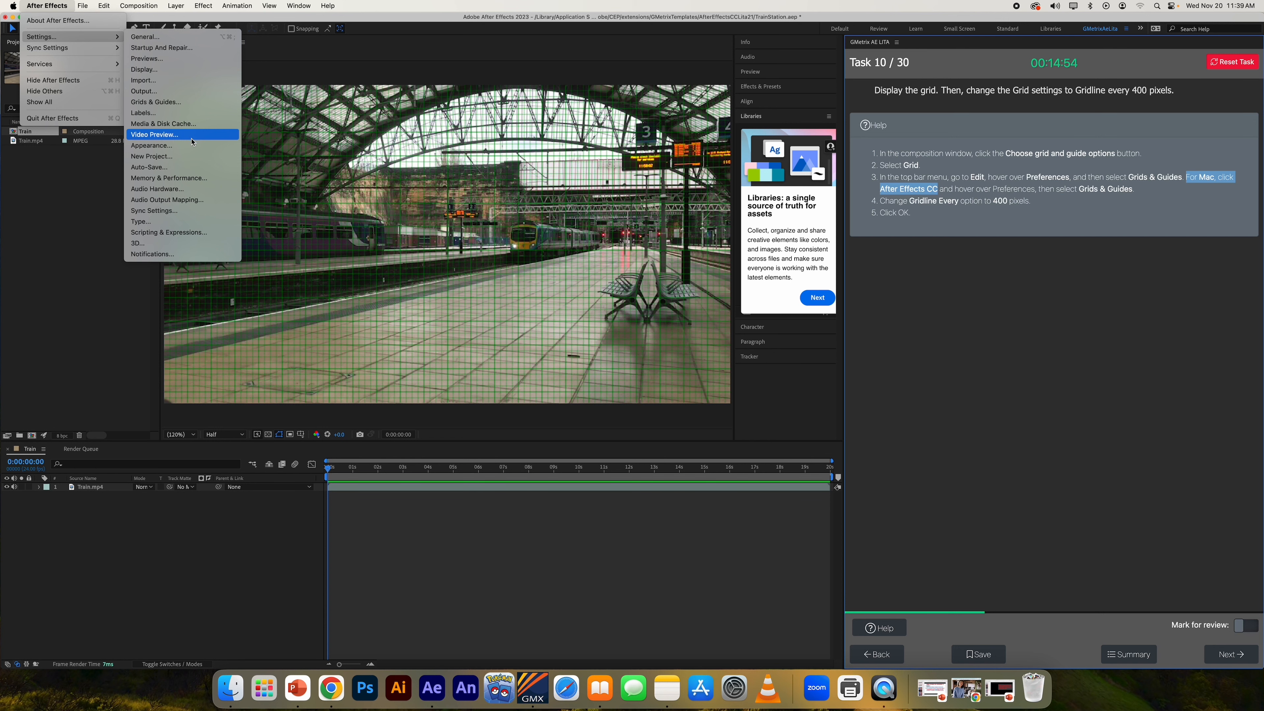
{"action": "left_click", "coordinate": [155, 103]}
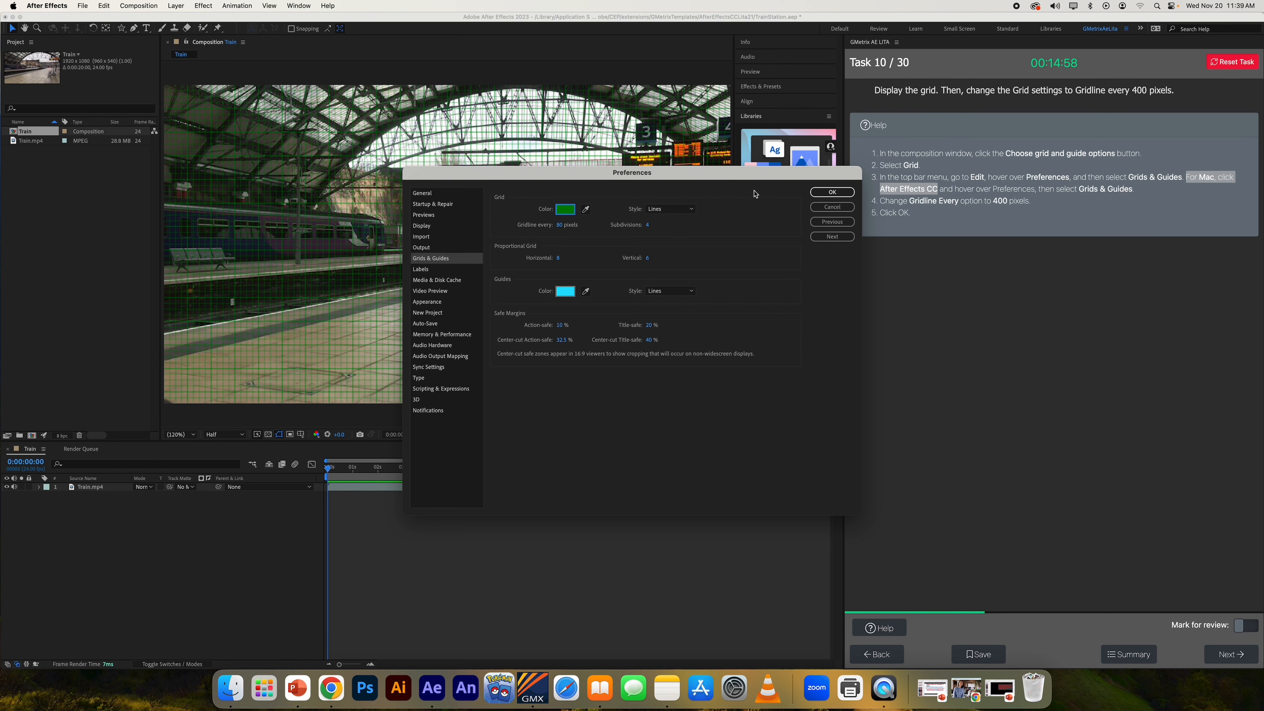
{"action": "left_click_drag", "start_coordinate": [723, 173], "coordinate": [579, 172]}
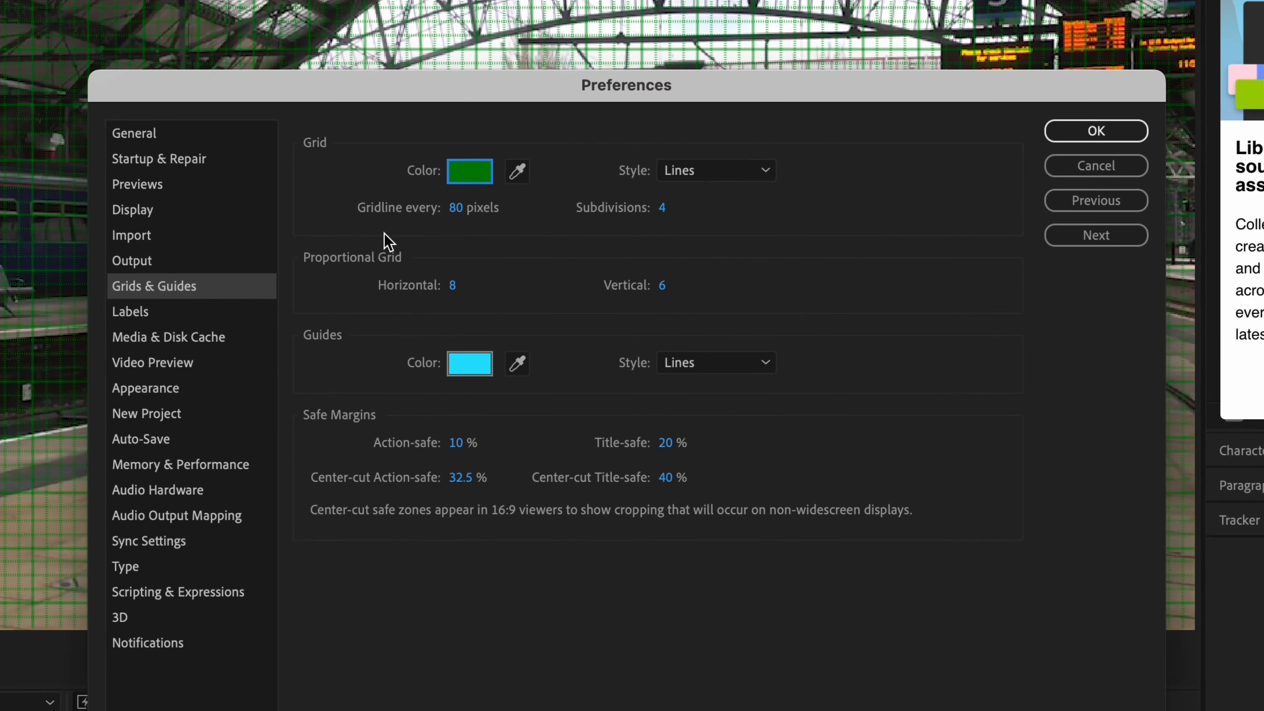
{"action": "left_click", "coordinate": [473, 202]}
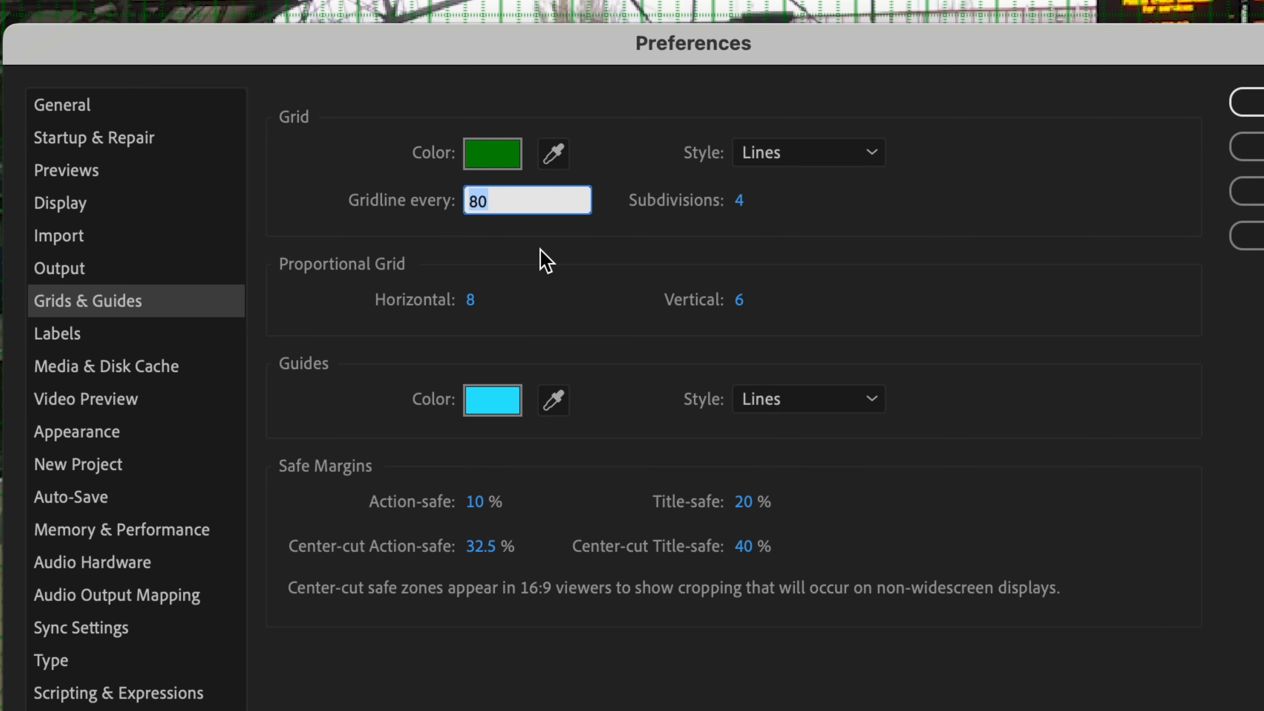
{"action": "type", "text": "400"}
{"action": "key", "text": "Return"}
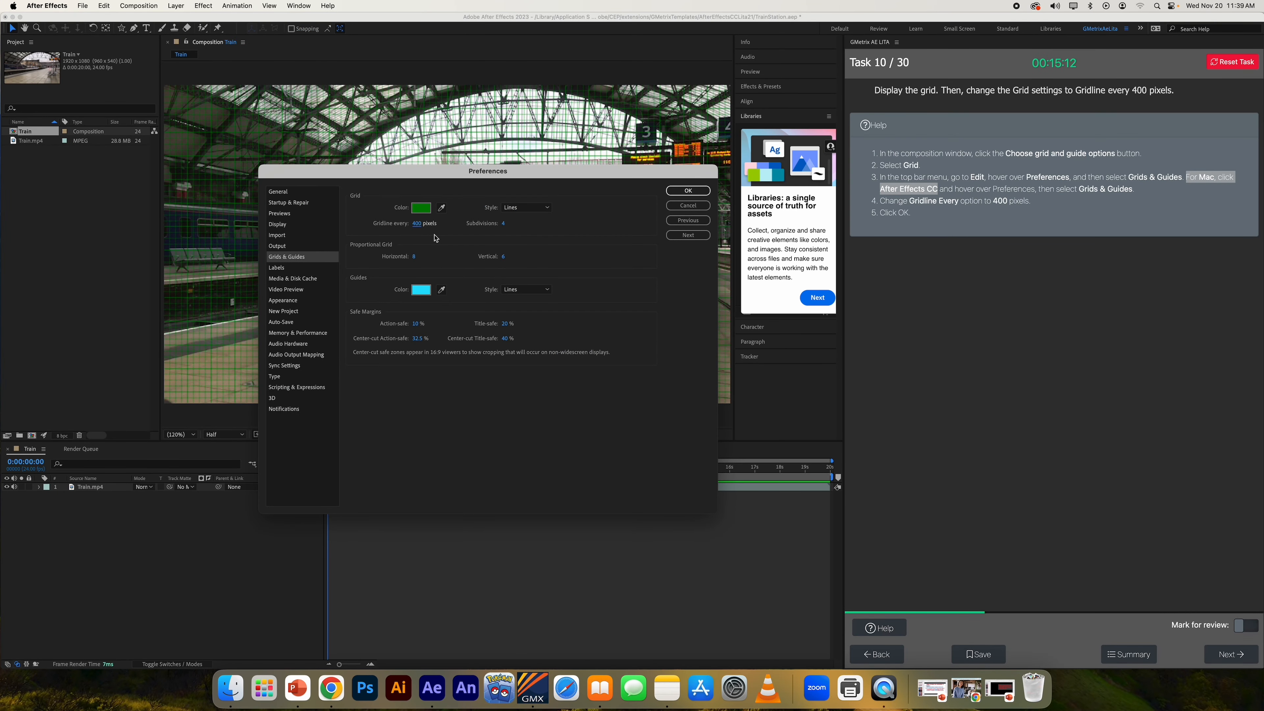
{"action": "left_click", "coordinate": [680, 195]}
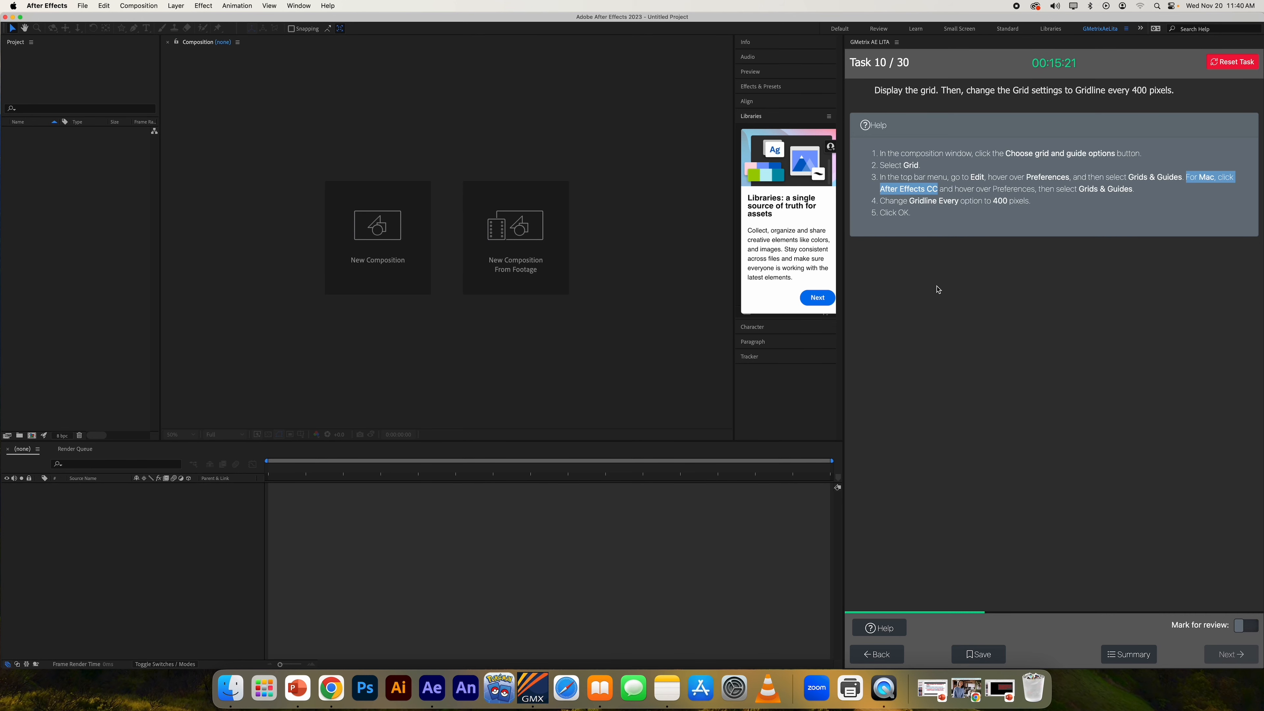
Step: Advance to Task 11 and read its help on trimming the Train.mp4 layer
{"action": "left_click", "coordinate": [1212, 382]}
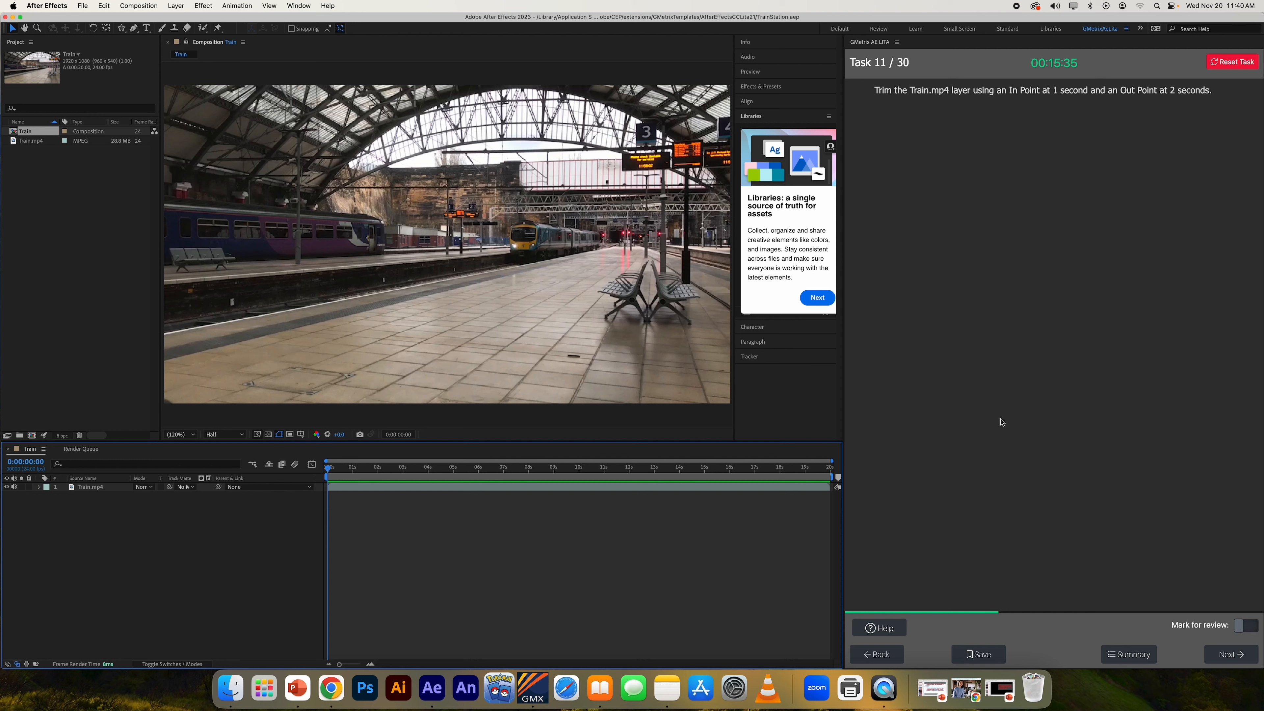
{"action": "left_click", "coordinate": [880, 627]}
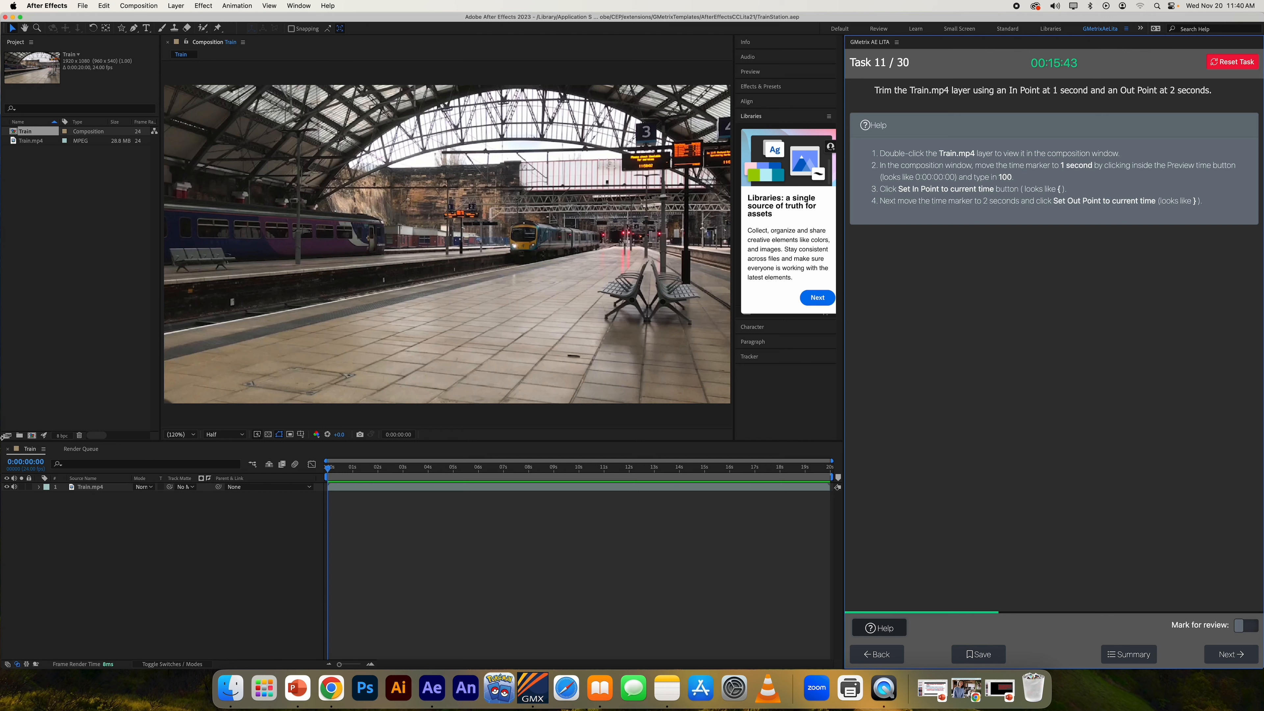
{"action": "left_click_drag", "start_coordinate": [330, 467], "coordinate": [388, 473]}
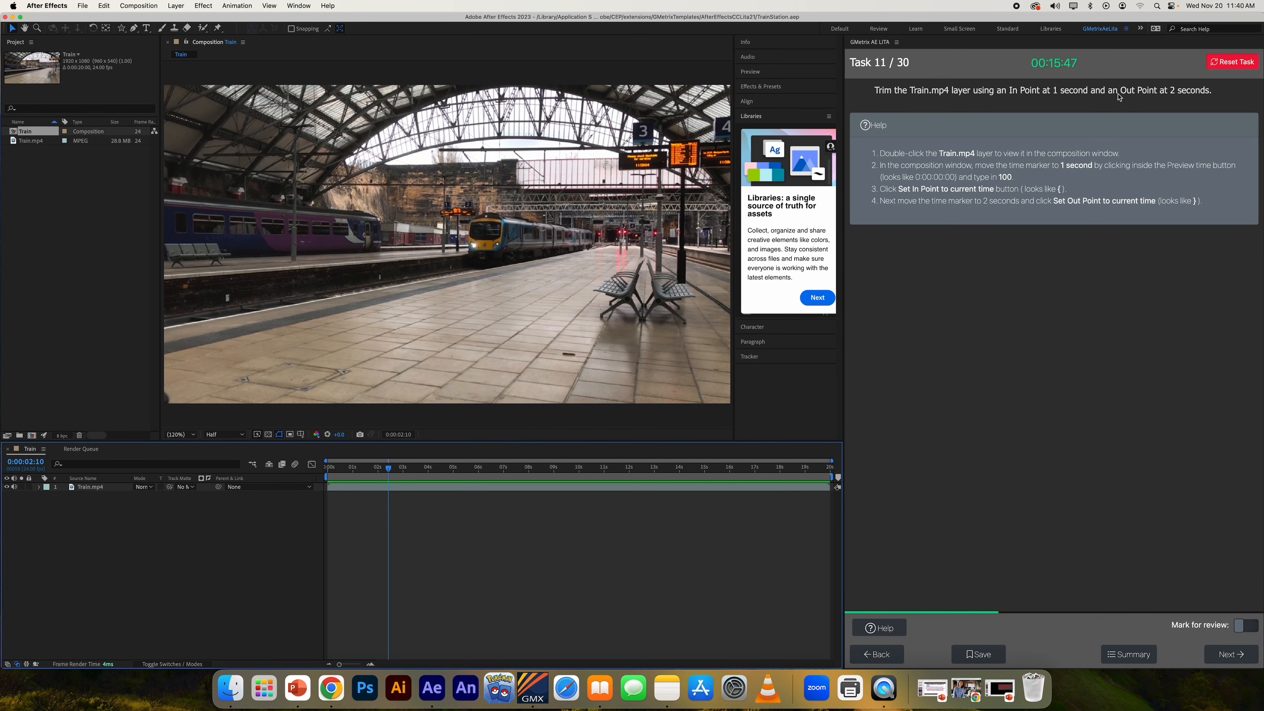
{"action": "left_click", "coordinate": [911, 89]}
{"action": "left_click_drag", "start_coordinate": [910, 89], "coordinate": [973, 90]}
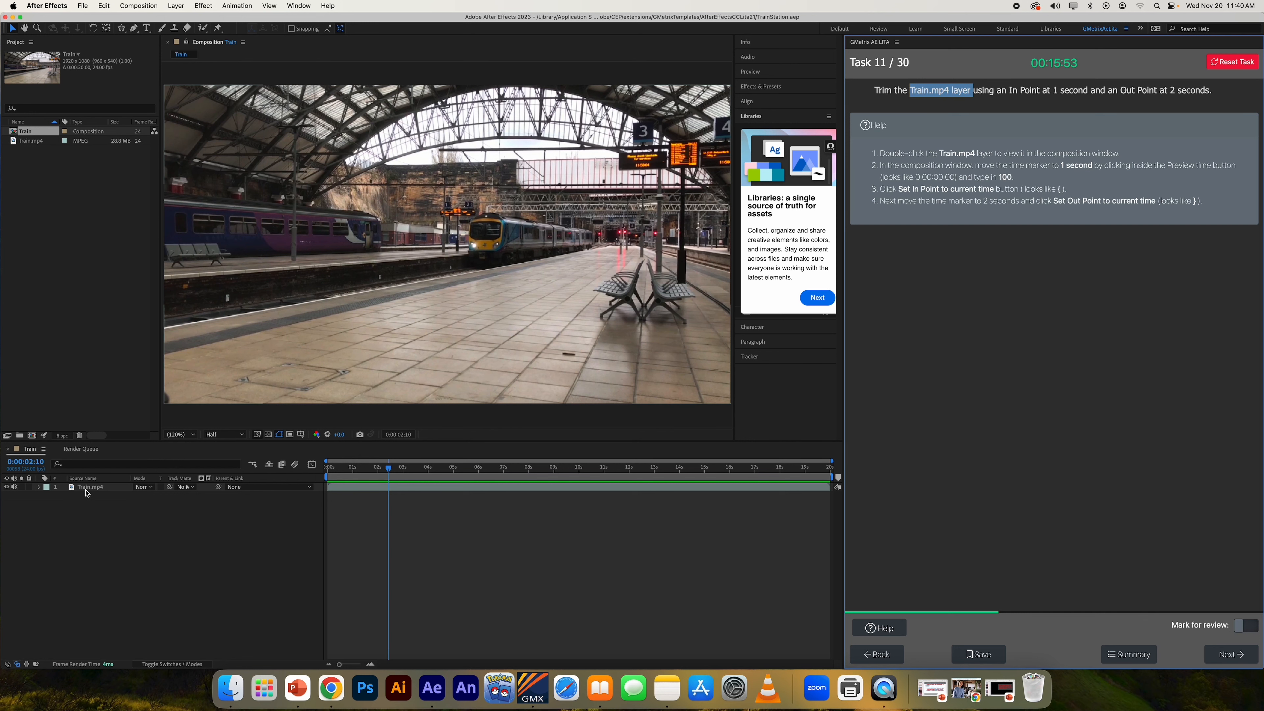
Step: Open the Train.mp4 layer in the layer viewer and set its In point at 1 second
{"action": "double_click", "coordinate": [86, 489]}
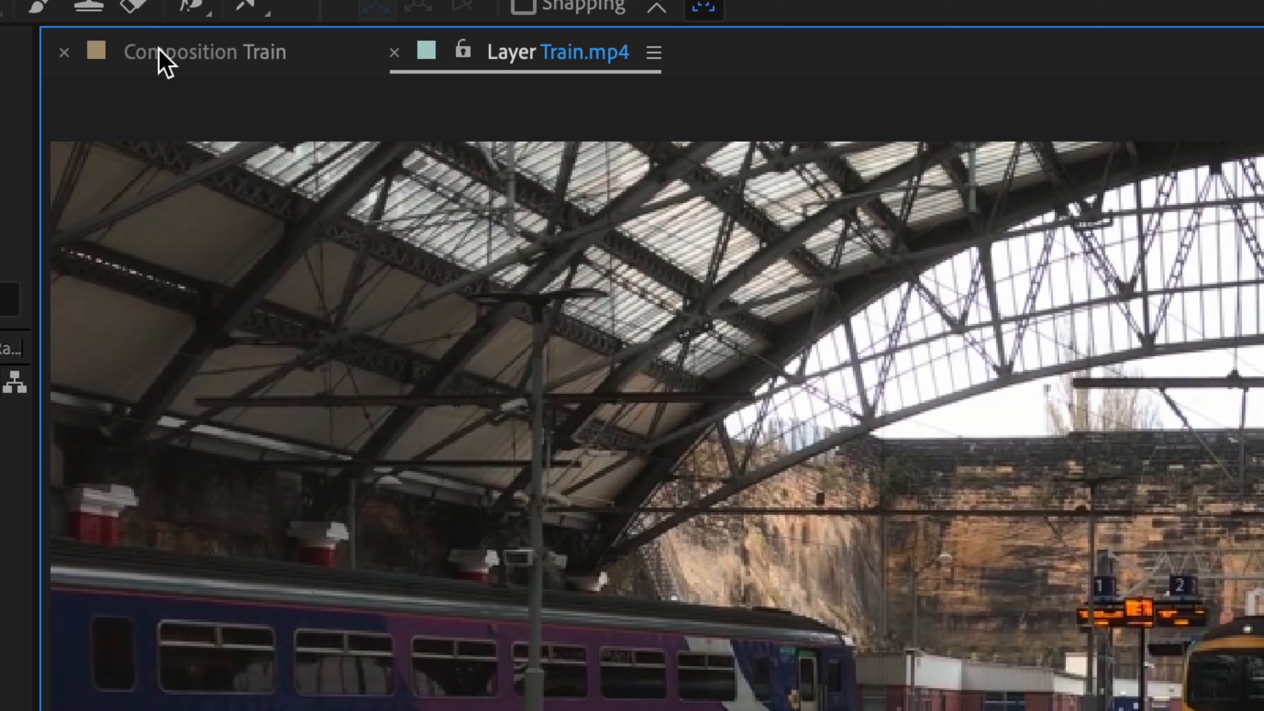
{"action": "left_click", "coordinate": [161, 55]}
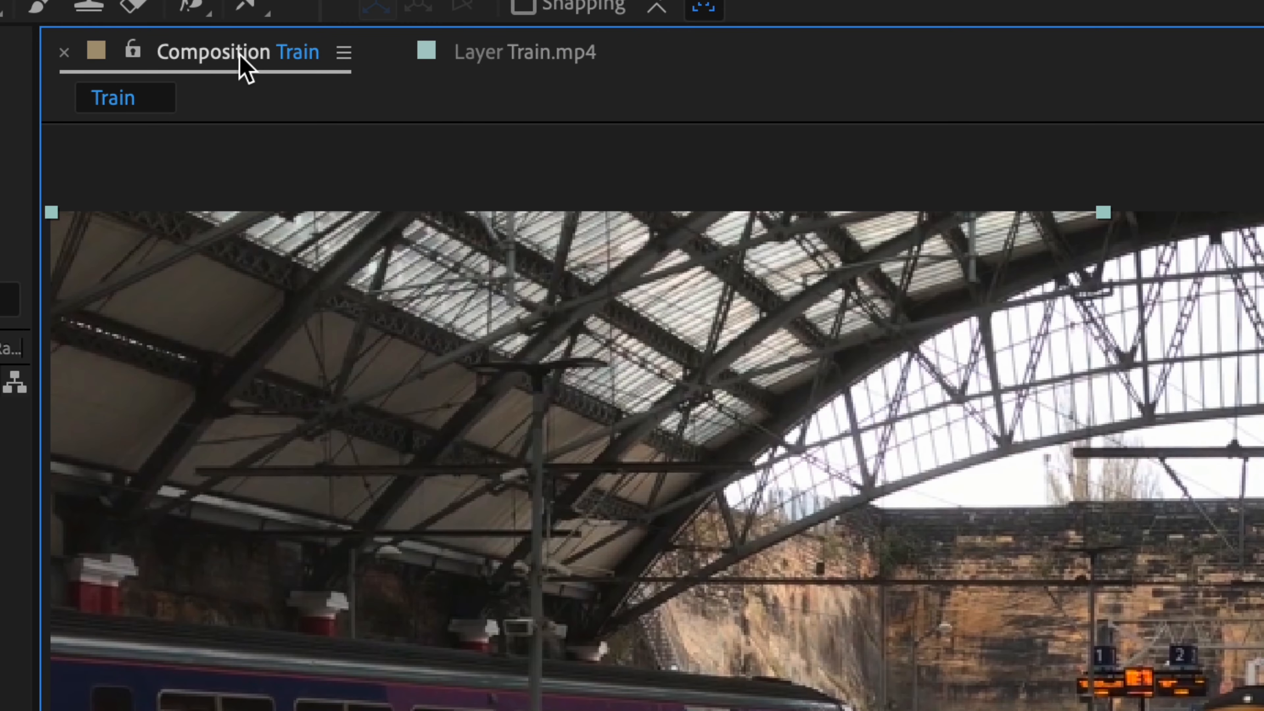
{"action": "left_click", "coordinate": [548, 57]}
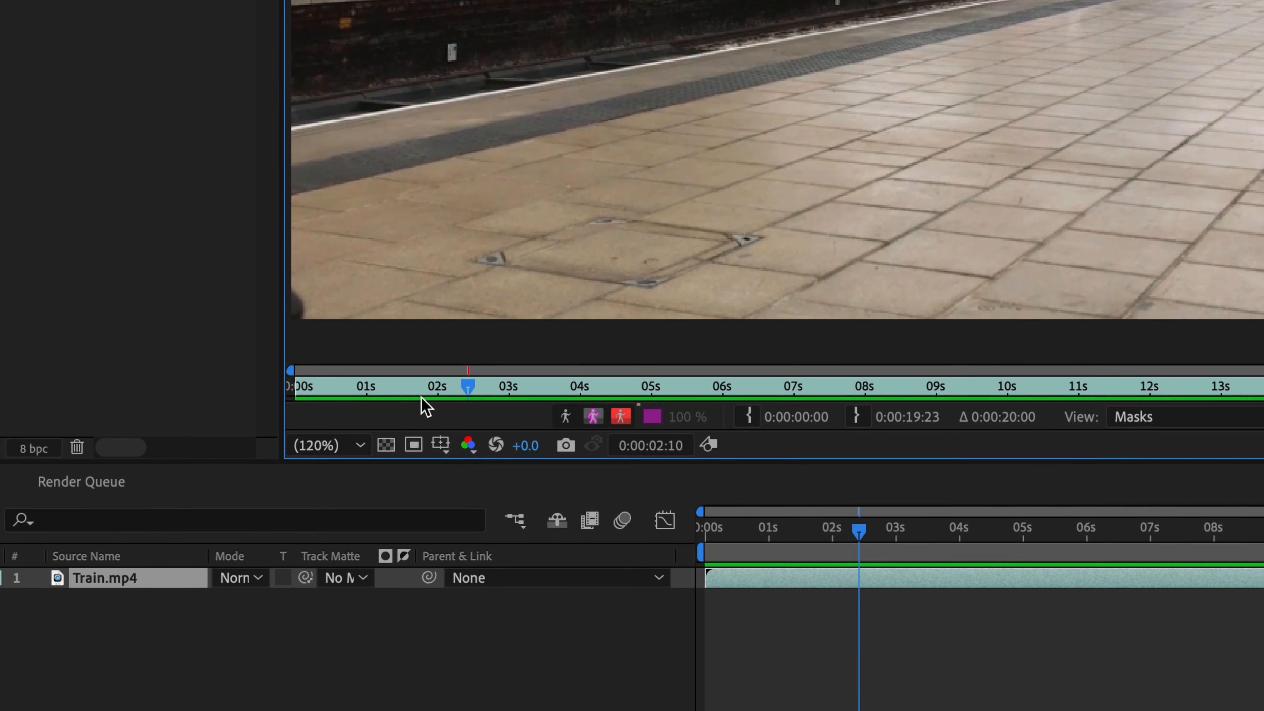
{"action": "left_click_drag", "start_coordinate": [468, 386], "coordinate": [364, 393]}
{"action": "left_click", "coordinate": [672, 446]}
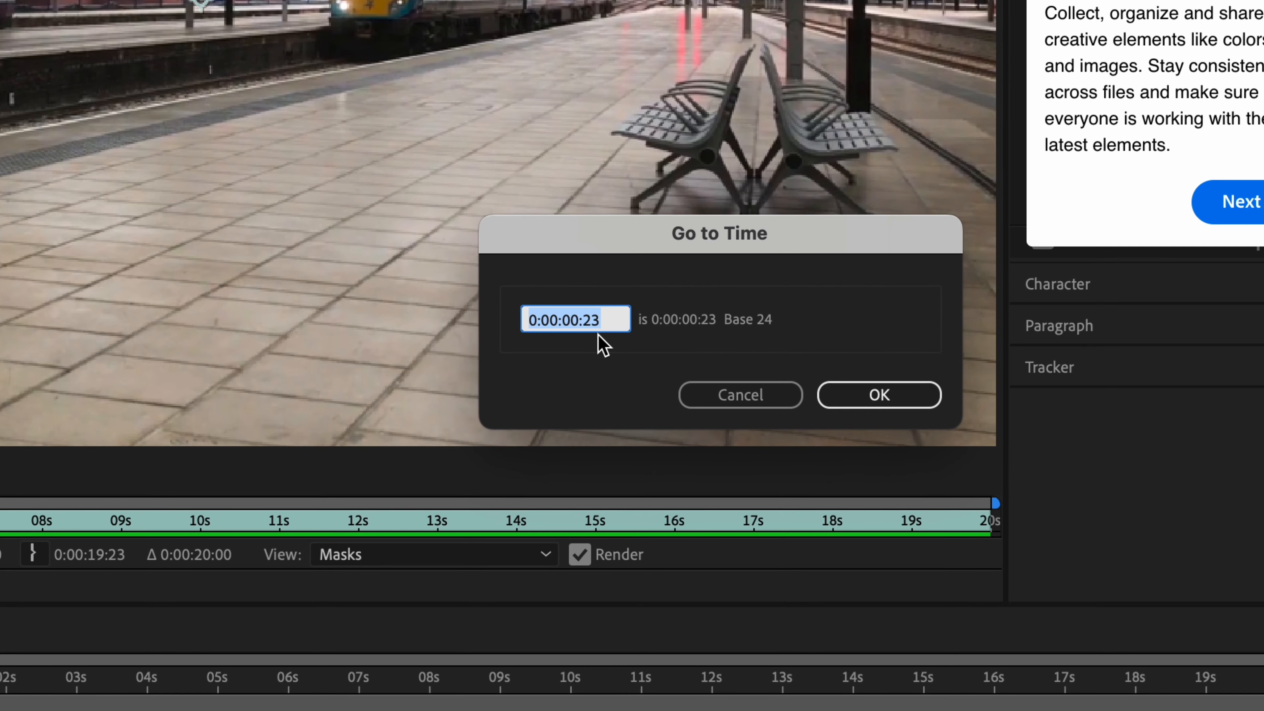
{"action": "type", "text": "100"}
{"action": "key", "text": "Return"}
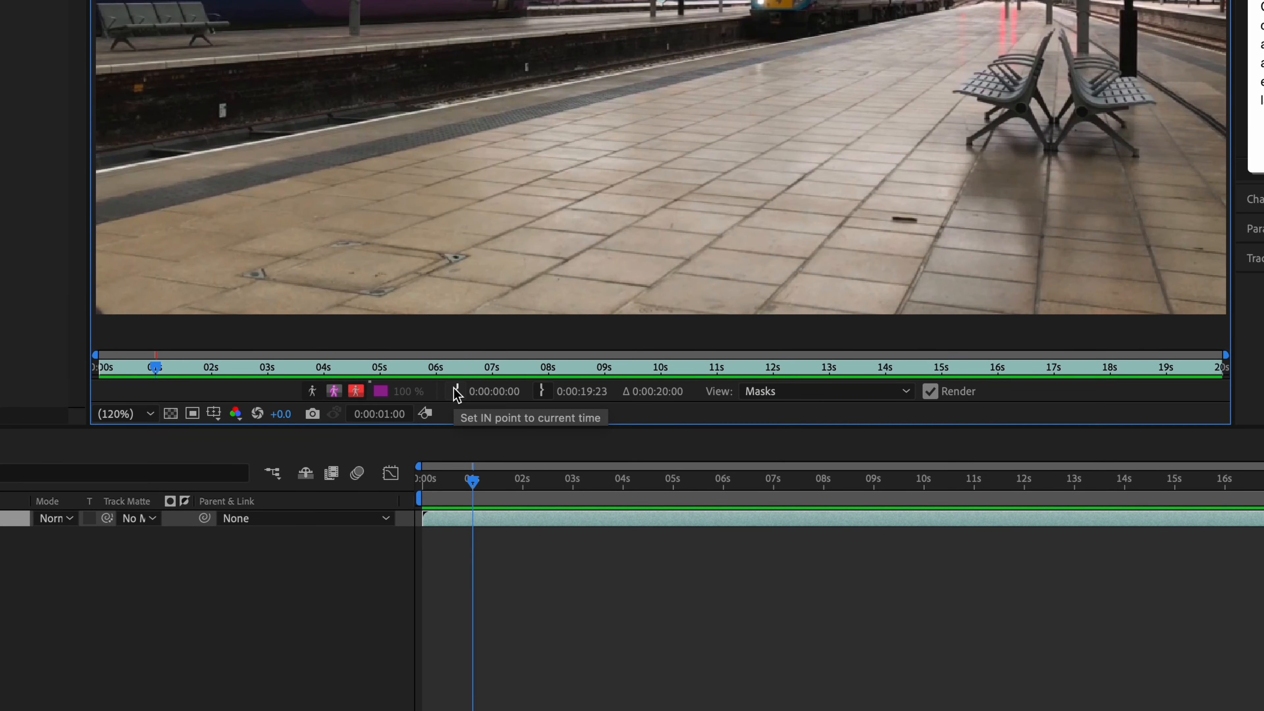
{"action": "left_click", "coordinate": [457, 394]}
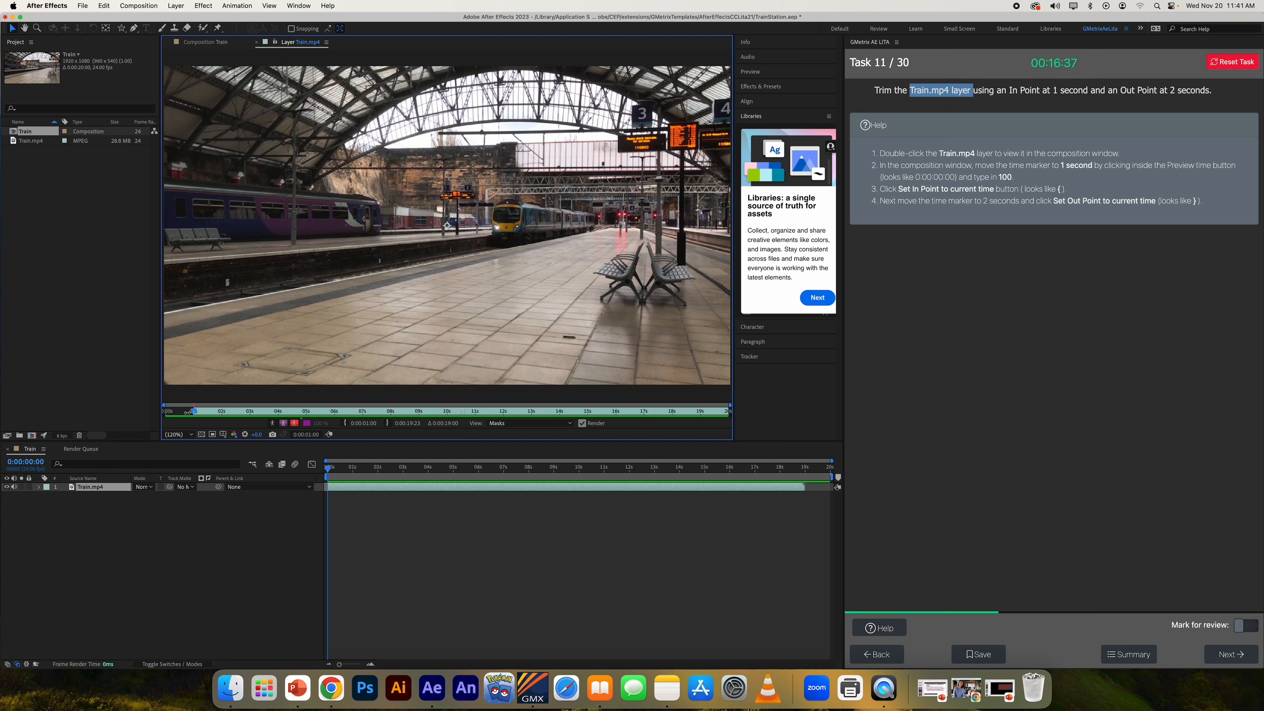
Step: Set the Train.mp4 layer's Out point at 2 seconds and submit the trimming task
{"action": "left_click", "coordinate": [305, 435]}
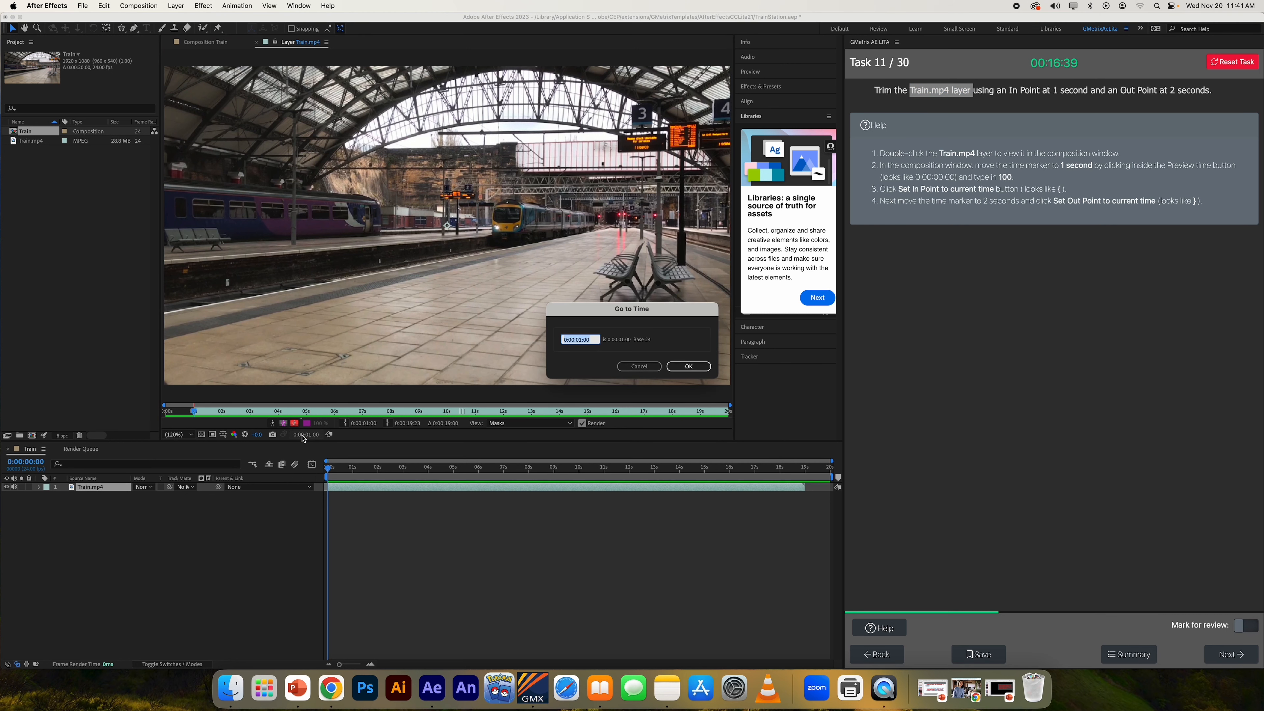
{"action": "type", "text": "200"}
{"action": "key", "text": "Return"}
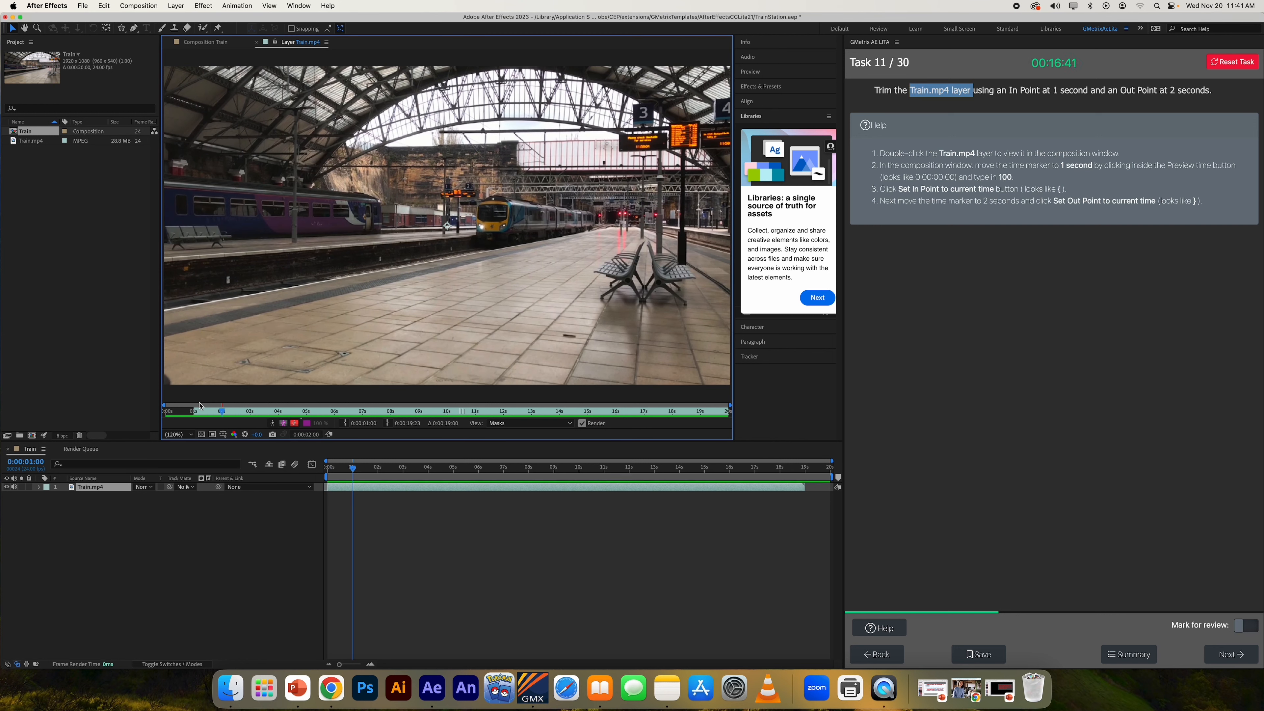
{"action": "left_click", "coordinate": [388, 424]}
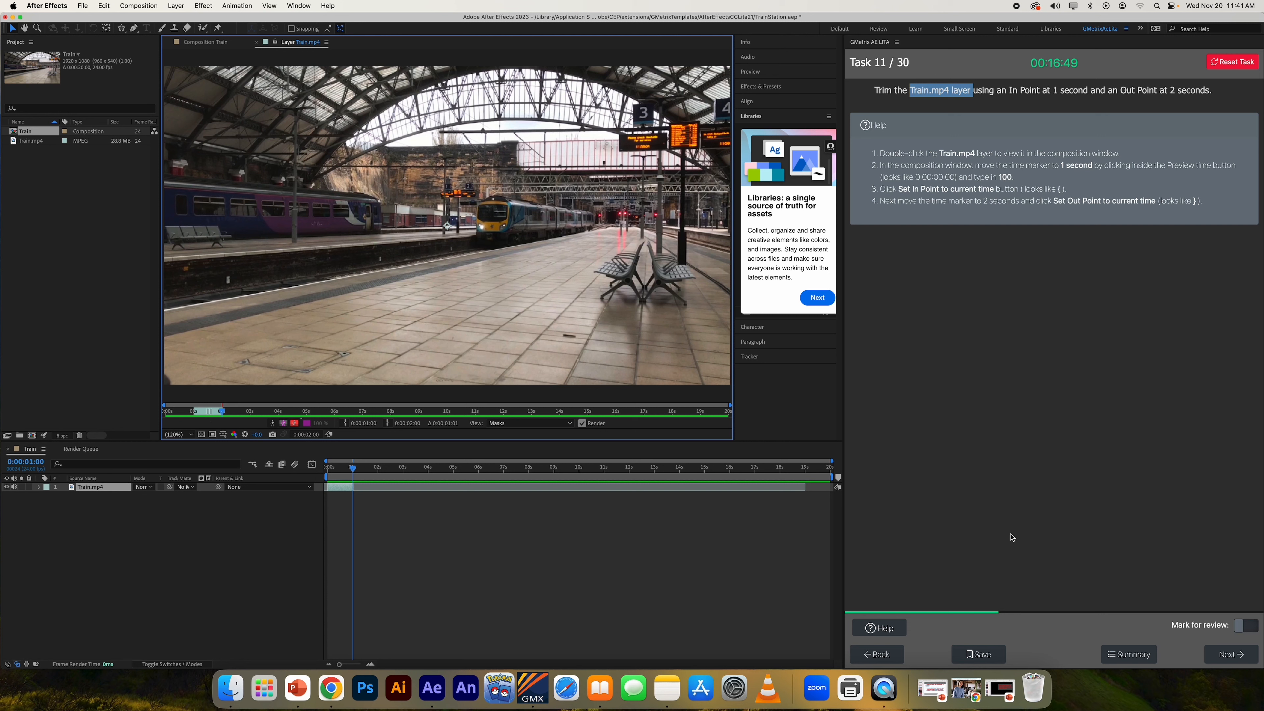
{"action": "left_click", "coordinate": [1233, 656]}
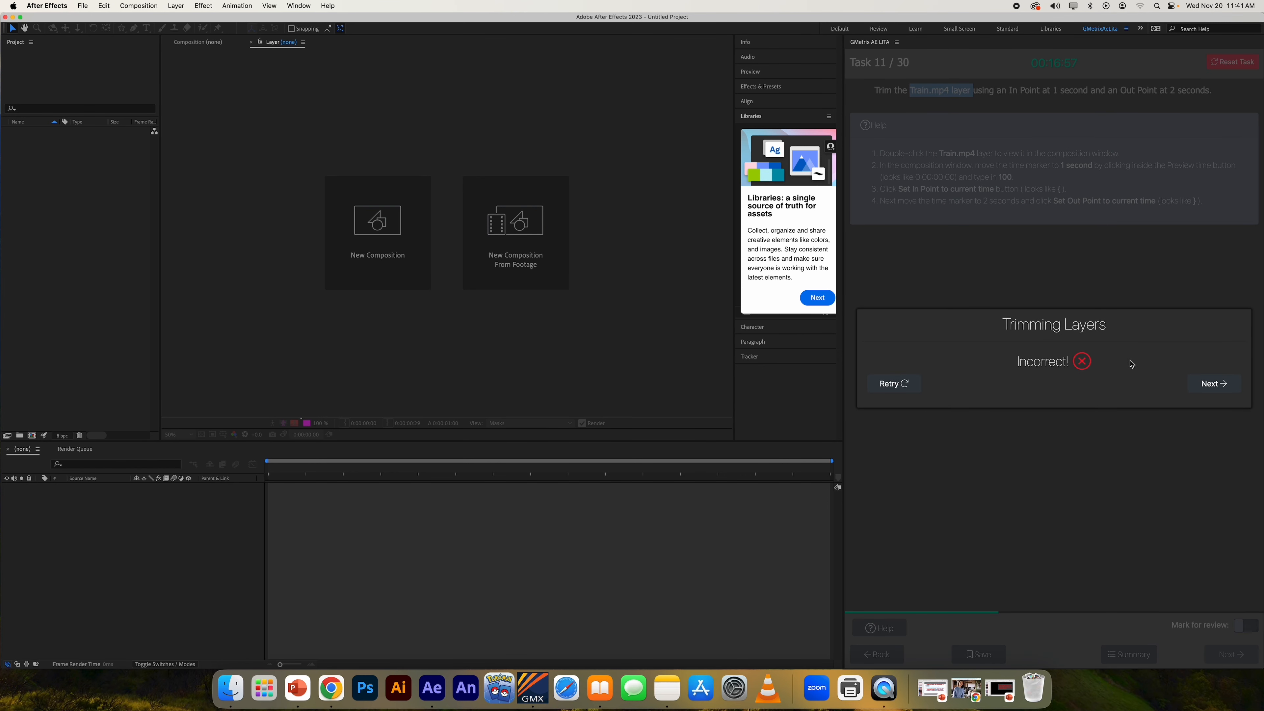
Step: Retry Task 11, reopen the Train.mp4 layer in its viewer, and set the In point at 1 second
{"action": "left_click", "coordinate": [905, 389]}
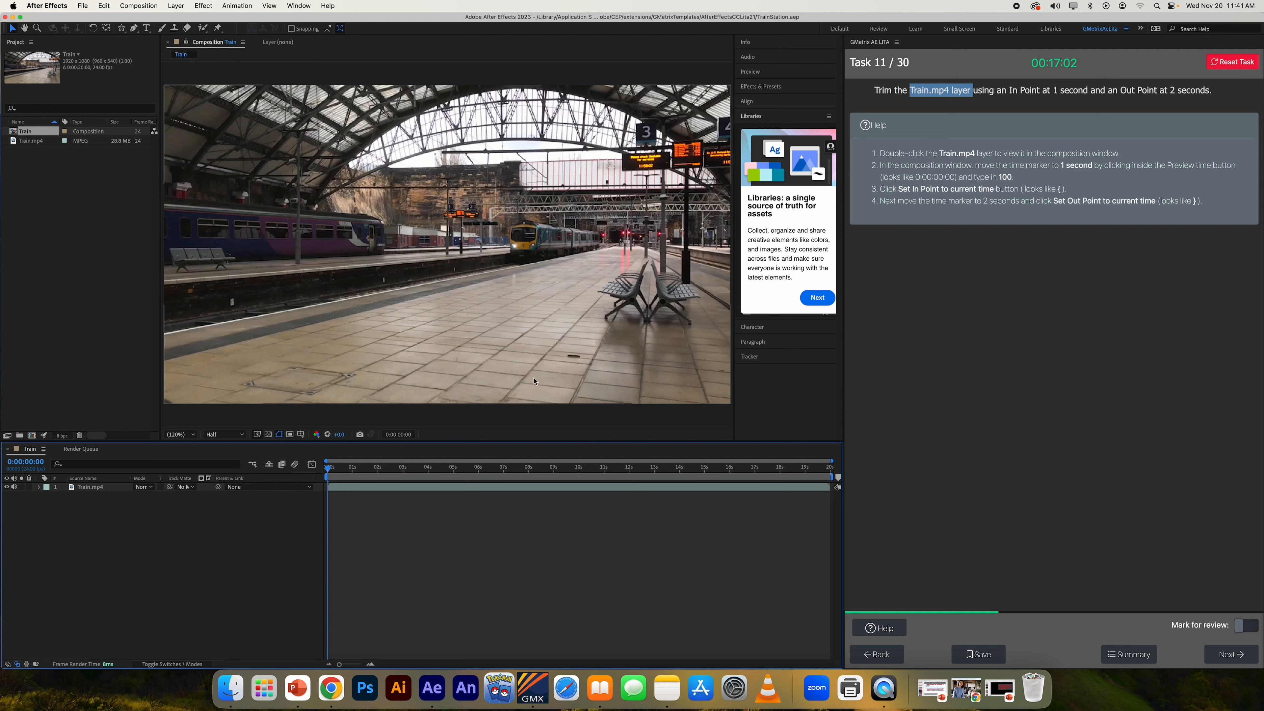
{"action": "double_click", "coordinate": [83, 488]}
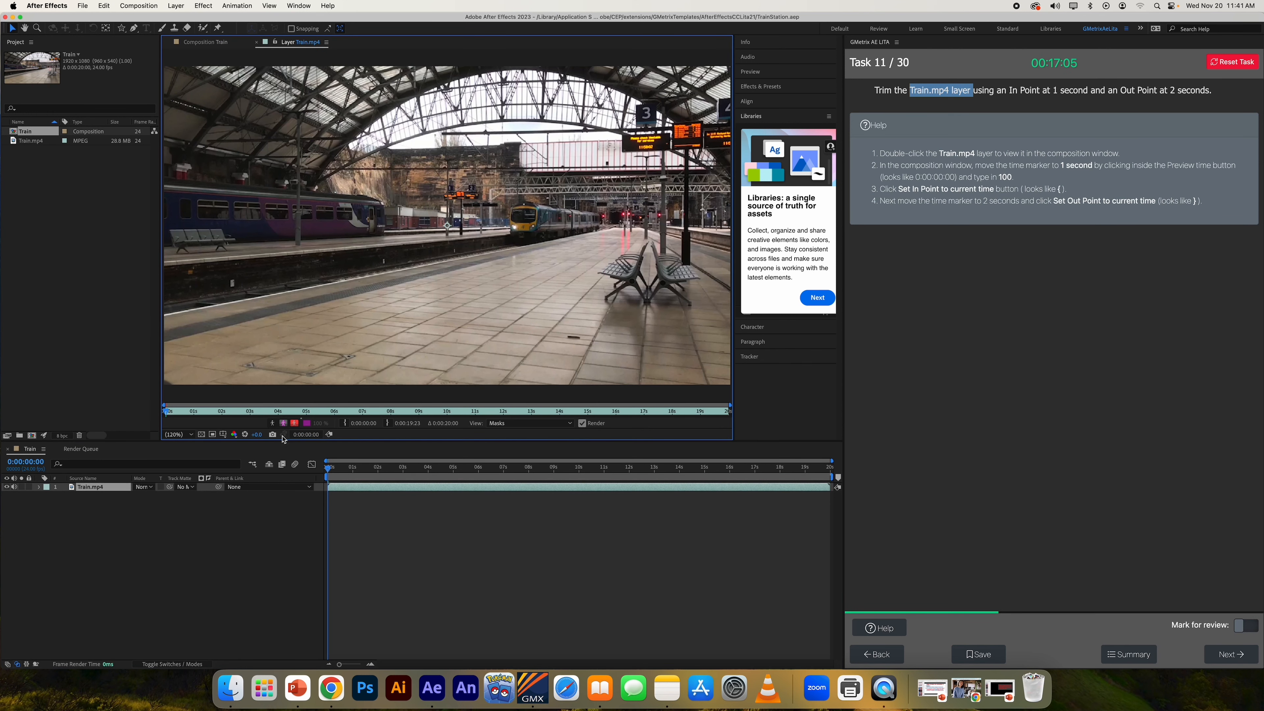
{"action": "left_click", "coordinate": [306, 435]}
{"action": "type", "text": "100"}
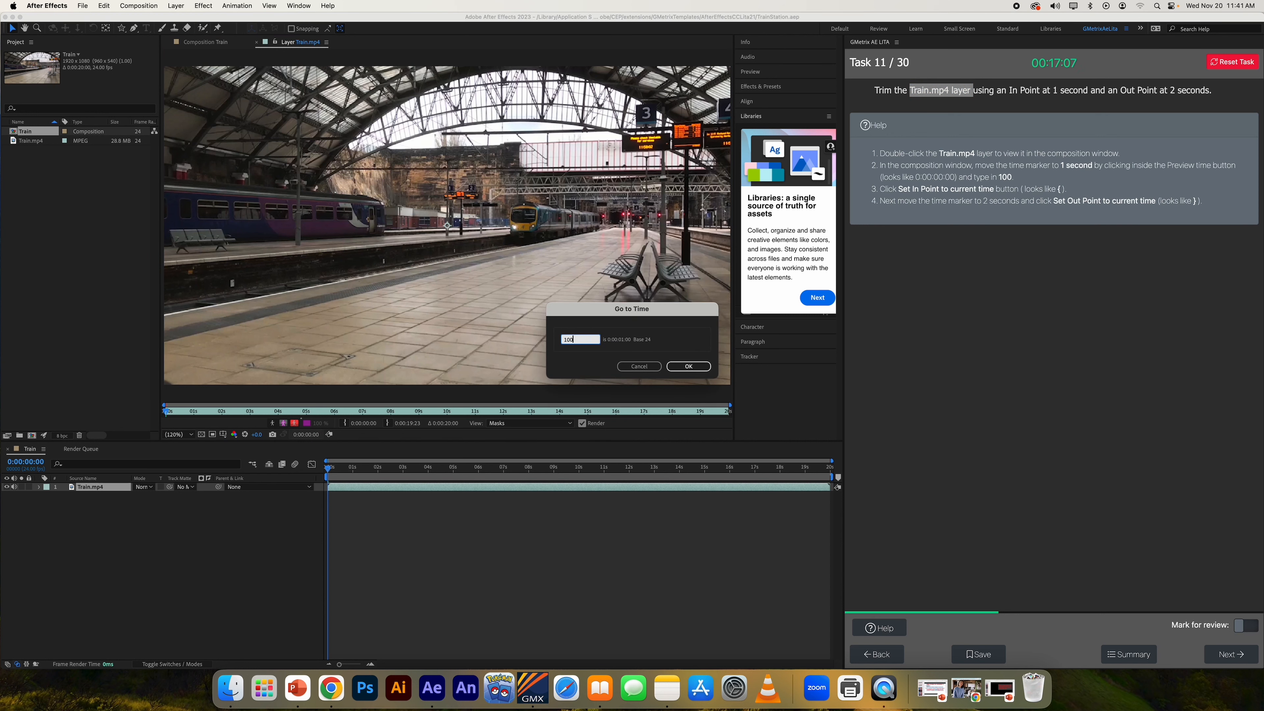
{"action": "key", "text": "Return"}
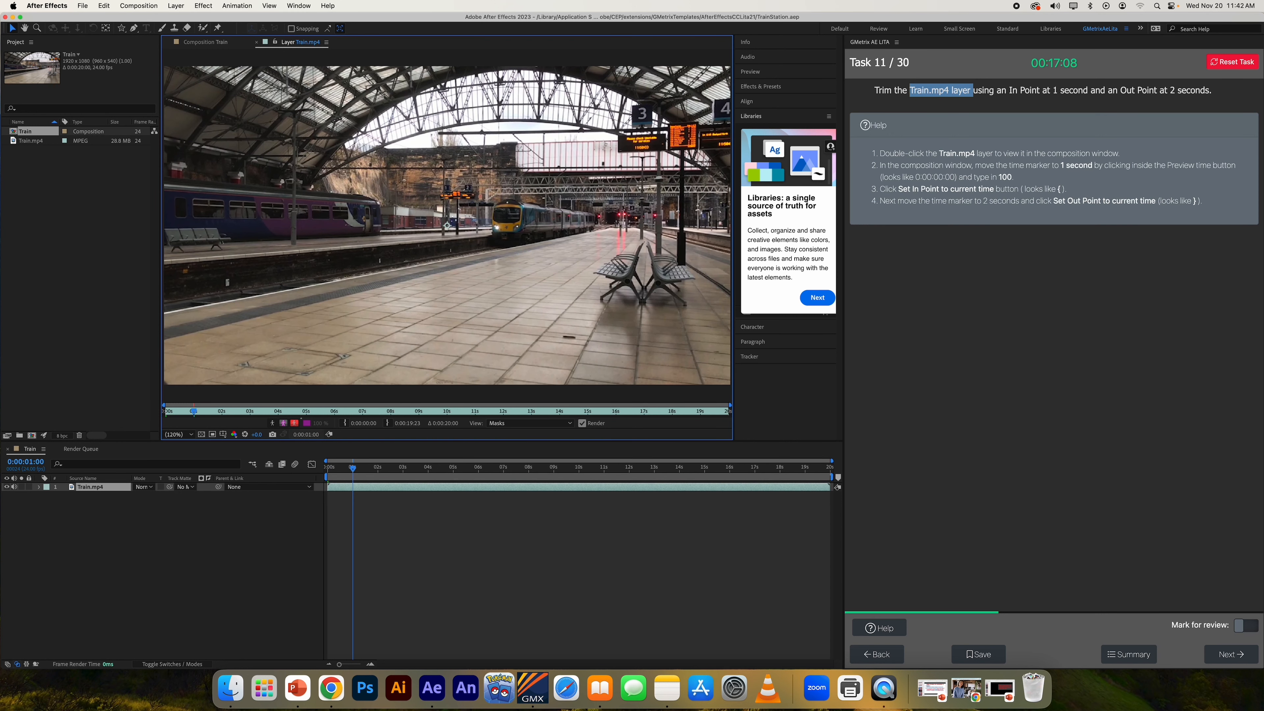
{"action": "left_click", "coordinate": [344, 424]}
Step: Go to 2 seconds in the layer viewer, set the Out point there, and resubmit the trimming task
{"action": "left_click", "coordinate": [304, 435]}
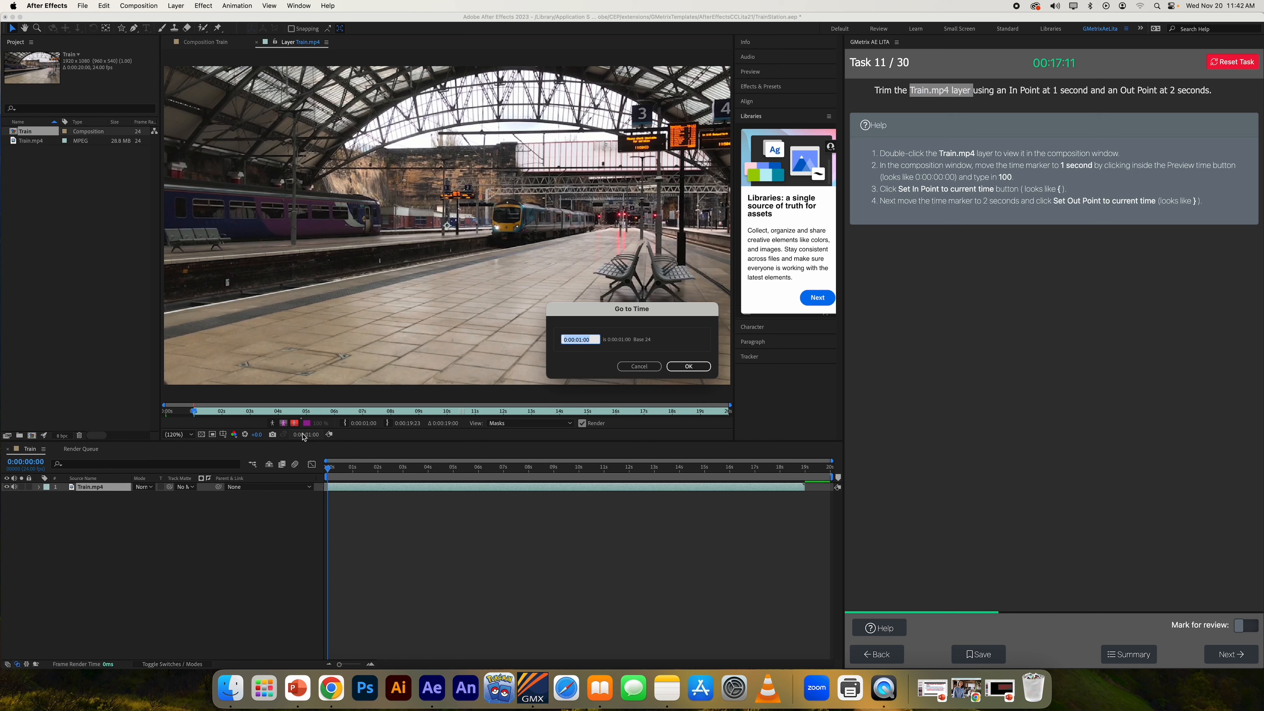
{"action": "type", "text": "200"}
{"action": "key", "text": "Return"}
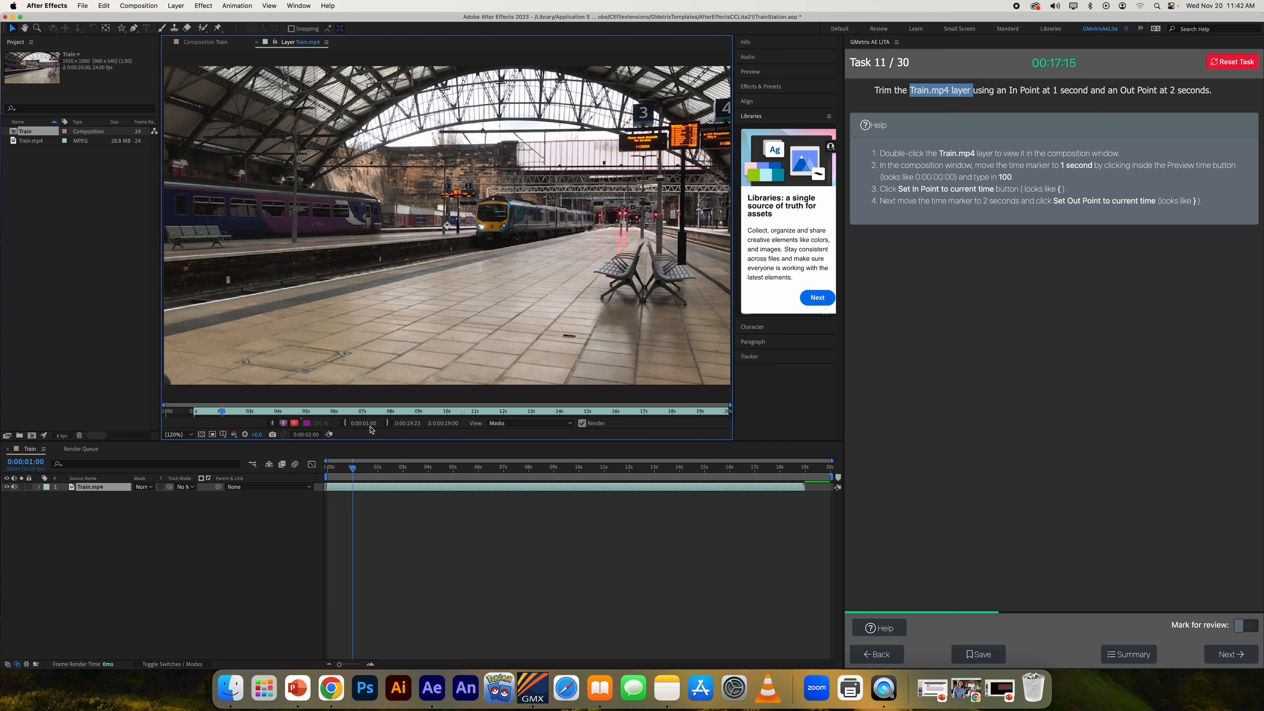
{"action": "left_click", "coordinate": [389, 423]}
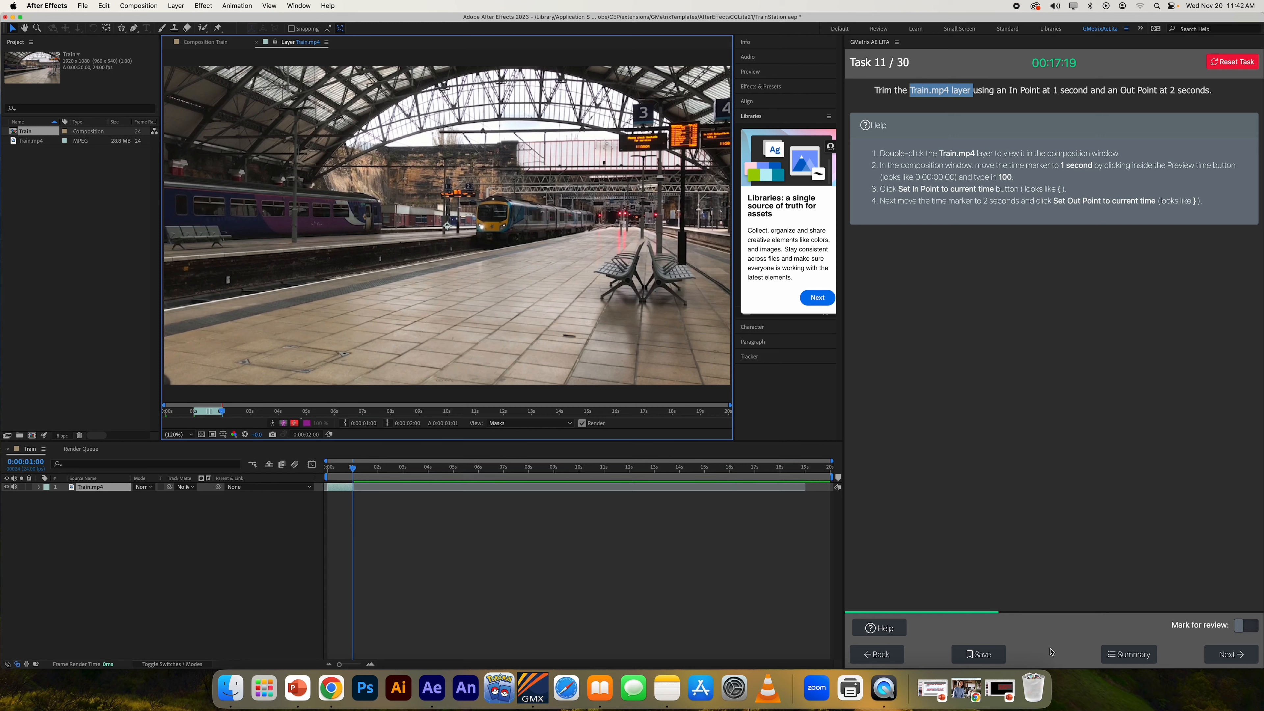
{"action": "left_click", "coordinate": [1200, 648]}
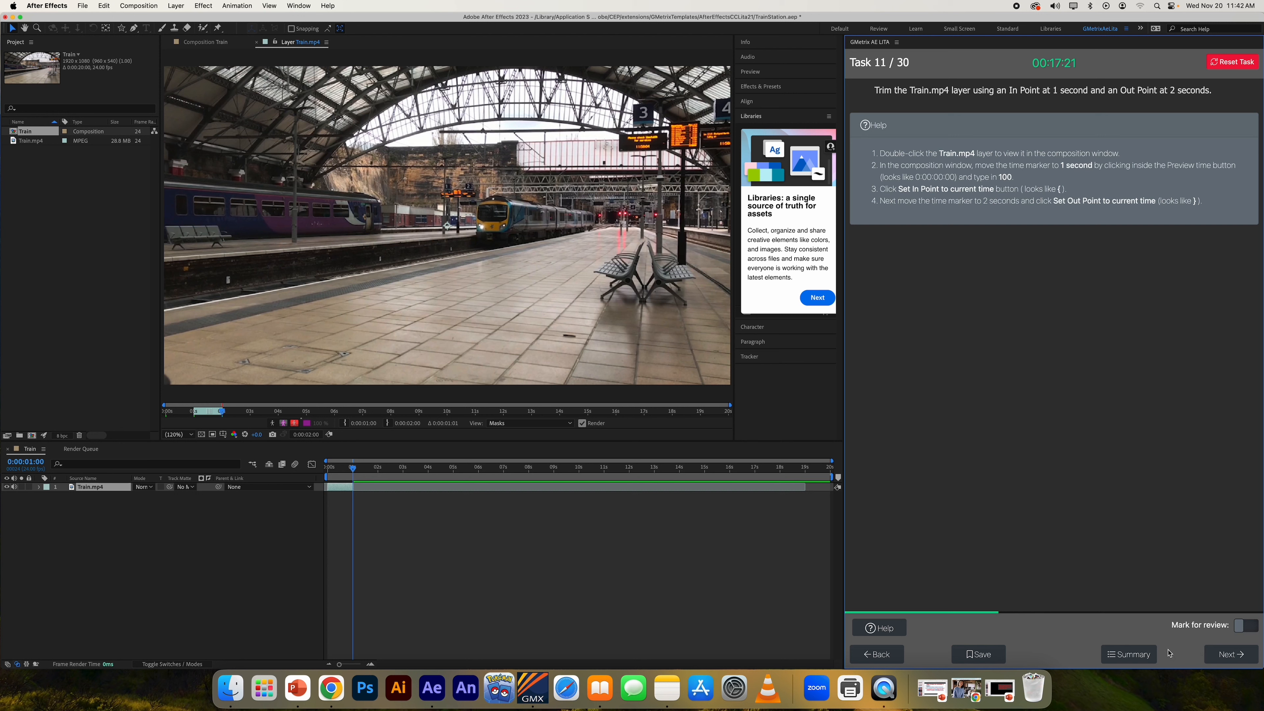
{"action": "left_click", "coordinate": [1226, 657]}
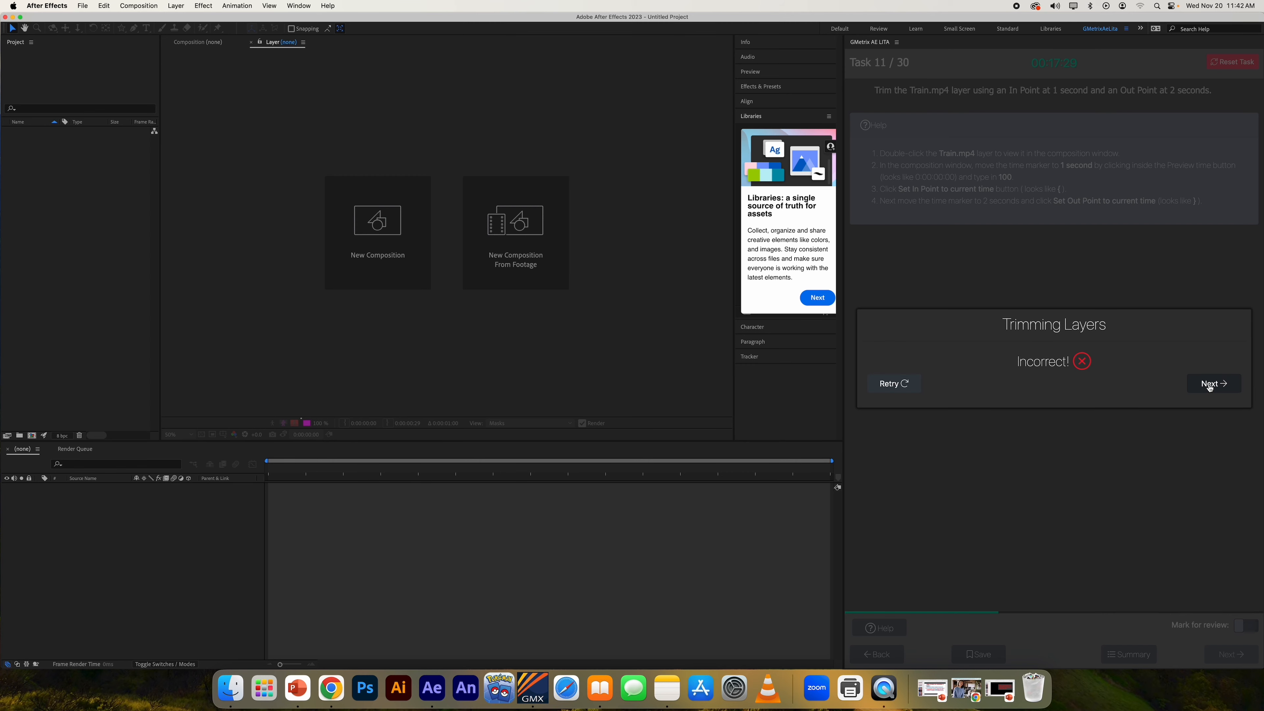
Step: Retry Task 11 and shift the Train.mp4 layer in the timeline so that it starts at 1 second
{"action": "left_click", "coordinate": [892, 384]}
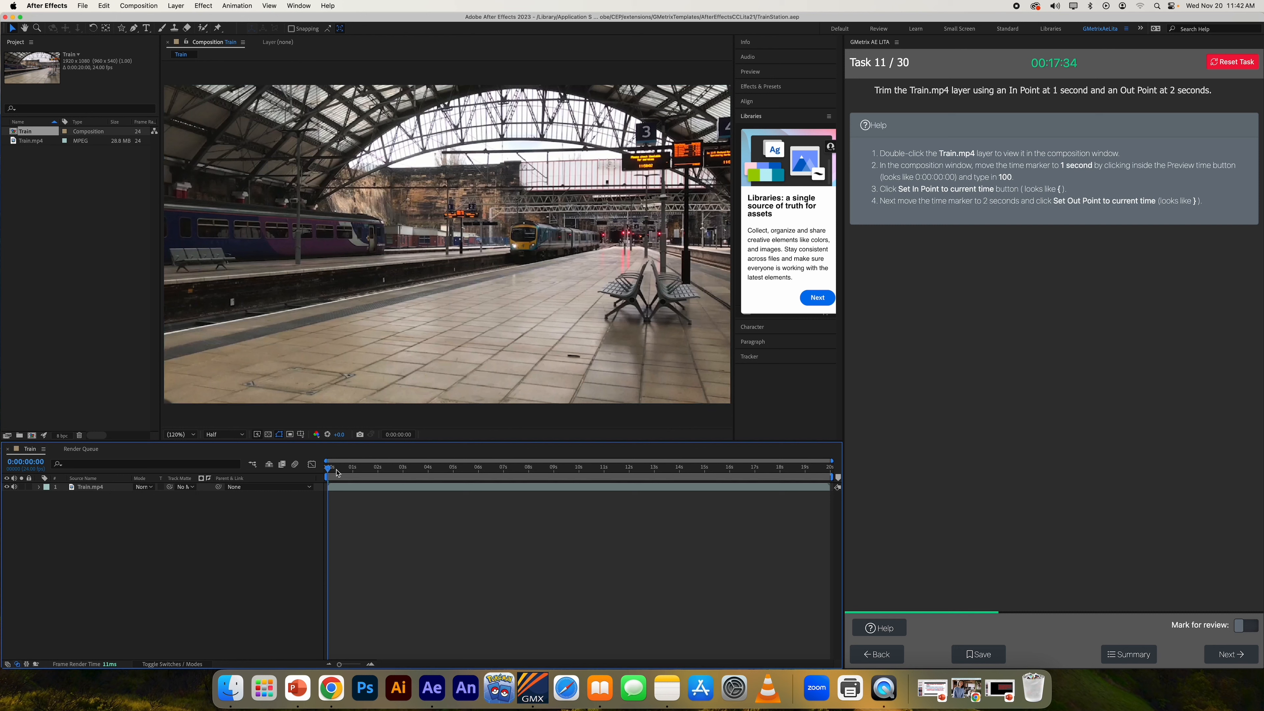
{"action": "left_click", "coordinate": [106, 488]}
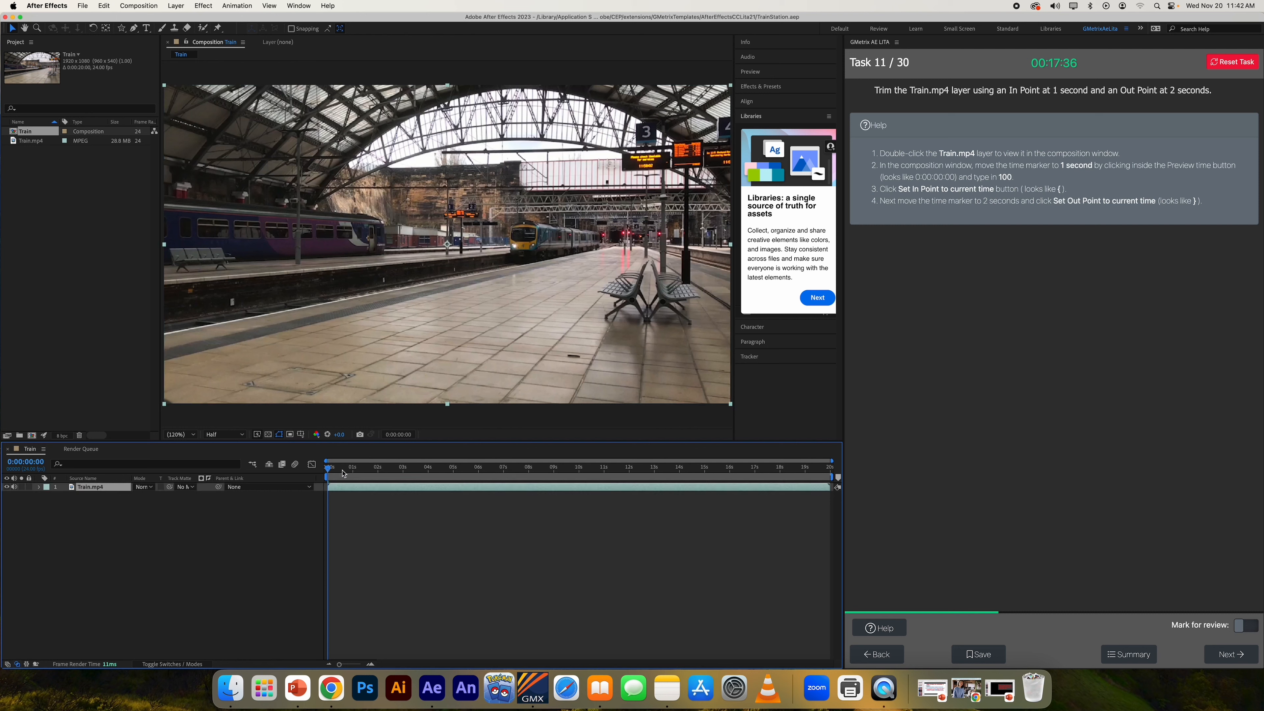
{"action": "left_click_drag", "start_coordinate": [328, 470], "coordinate": [347, 468]}
{"action": "left_click", "coordinate": [41, 461]}
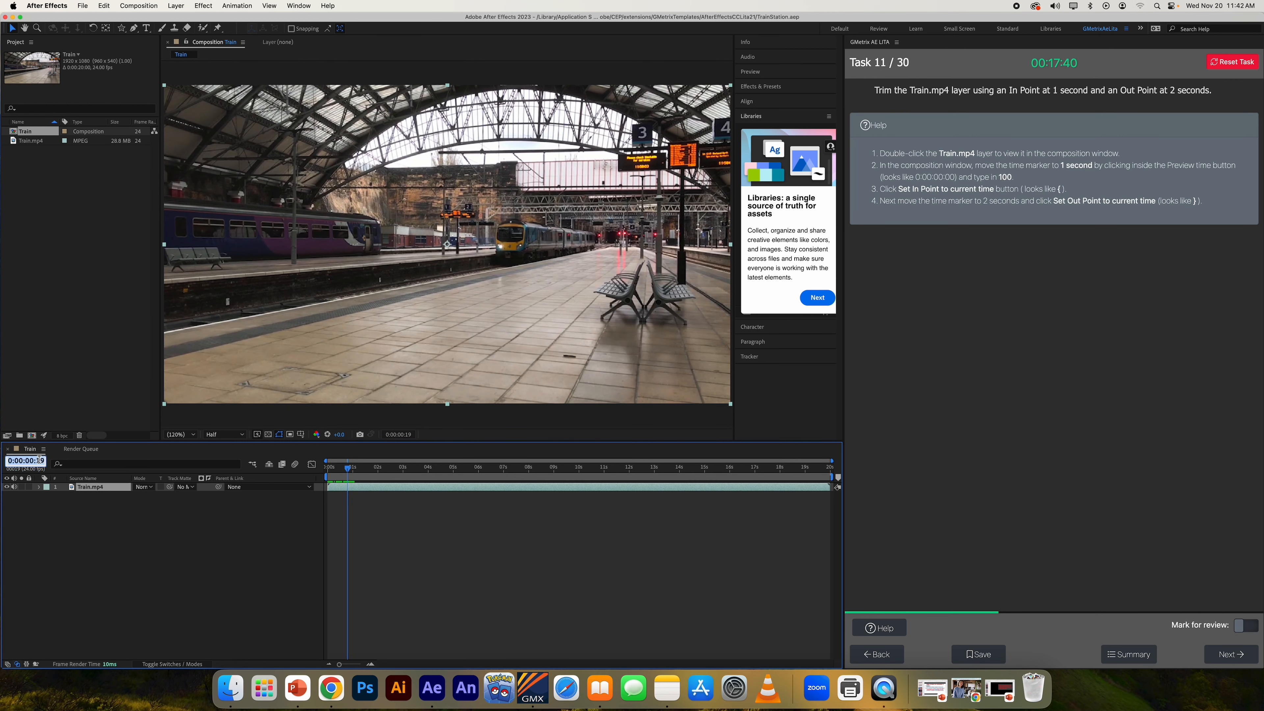
{"action": "type", "text": "100"}
{"action": "key", "text": "Return"}
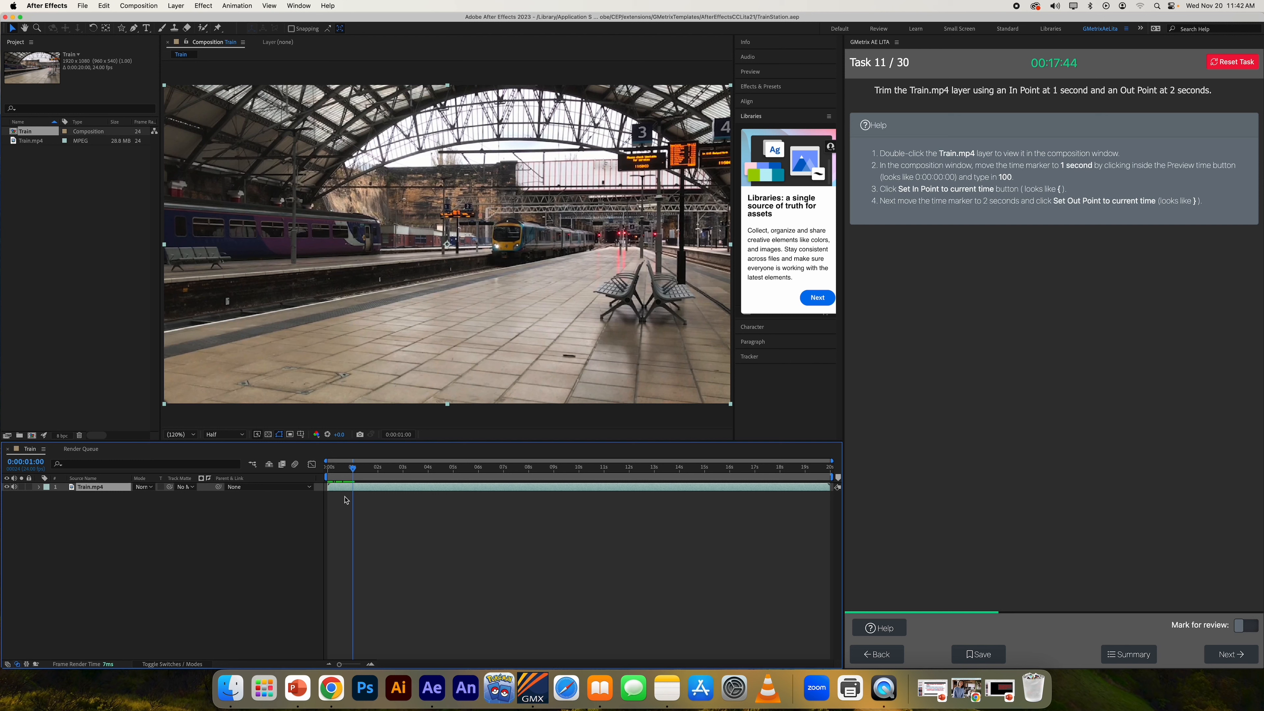
{"action": "key", "text": "alt+bracketleft"}
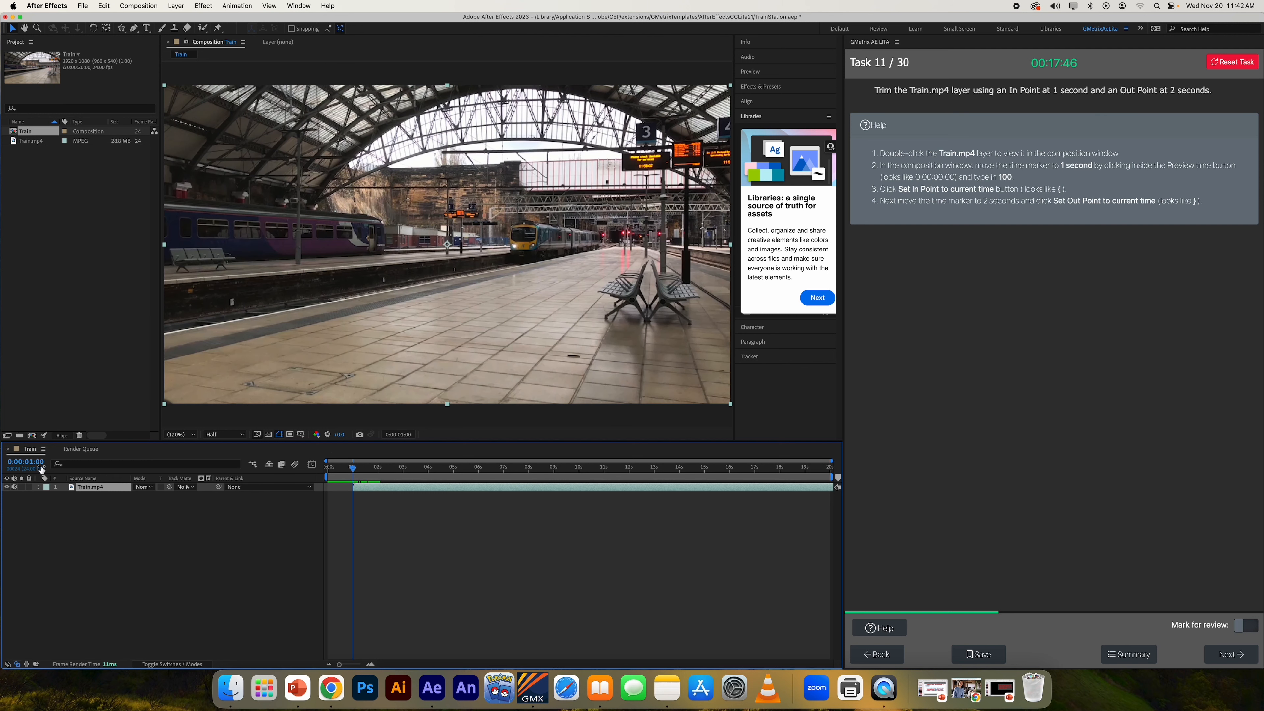
Step: Go to 2 seconds and shift the Train.mp4 layer so that its end lines up with that time
{"action": "left_click", "coordinate": [30, 465]}
{"action": "type", "text": "2:0"}
{"action": "type", "text": "00"}
{"action": "key", "text": "Return"}
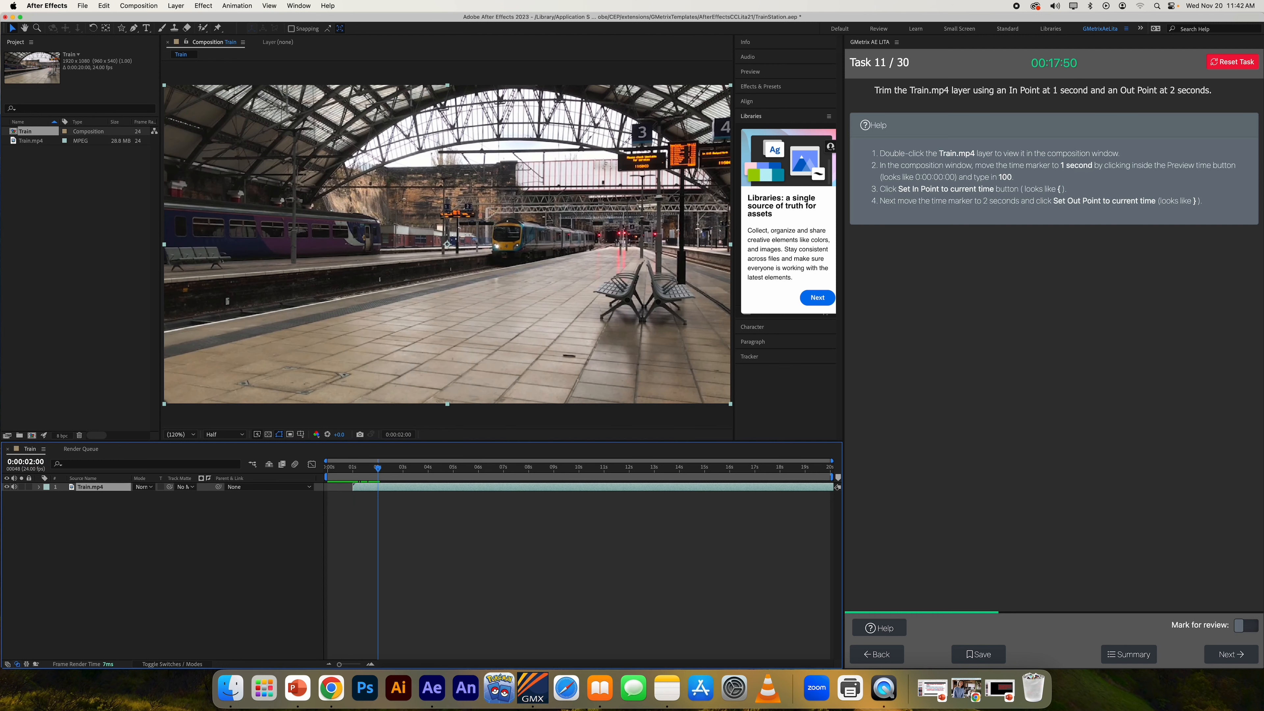
{"action": "key", "text": "o"}
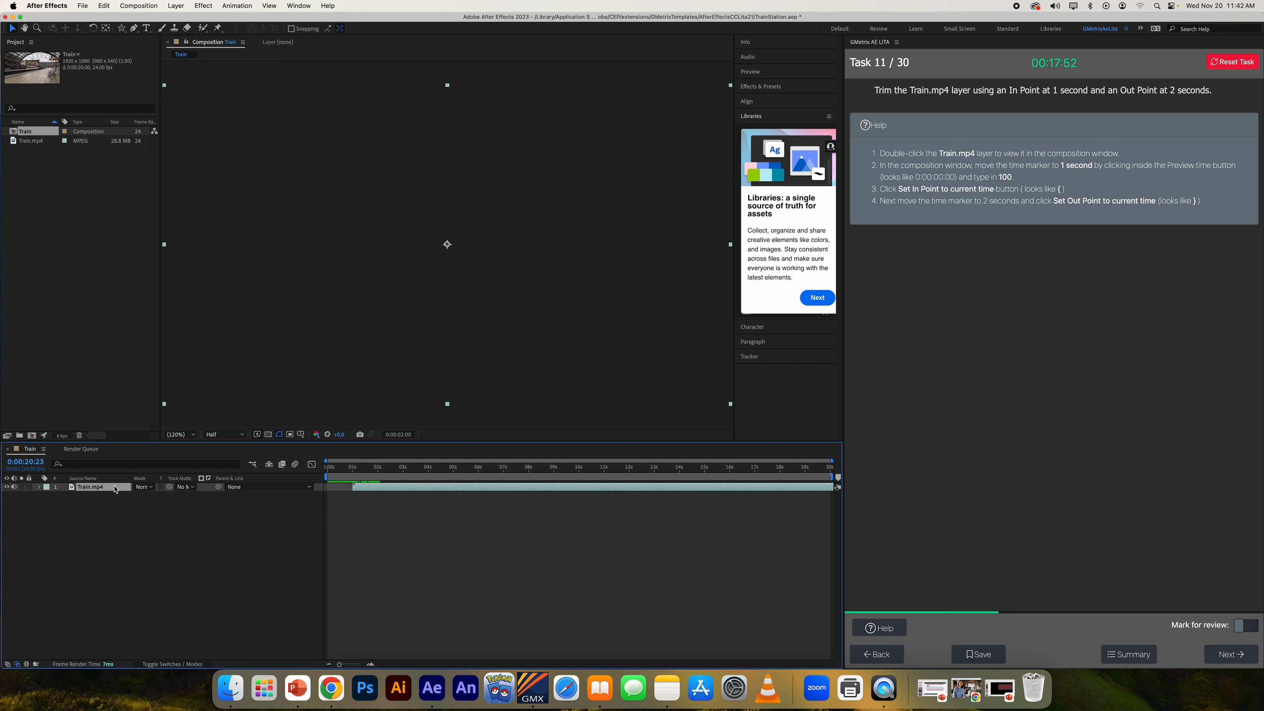
{"action": "left_click", "coordinate": [35, 462]}
{"action": "type", "text": "200"}
{"action": "key", "text": "Return"}
{"action": "key", "text": "bracketright"}
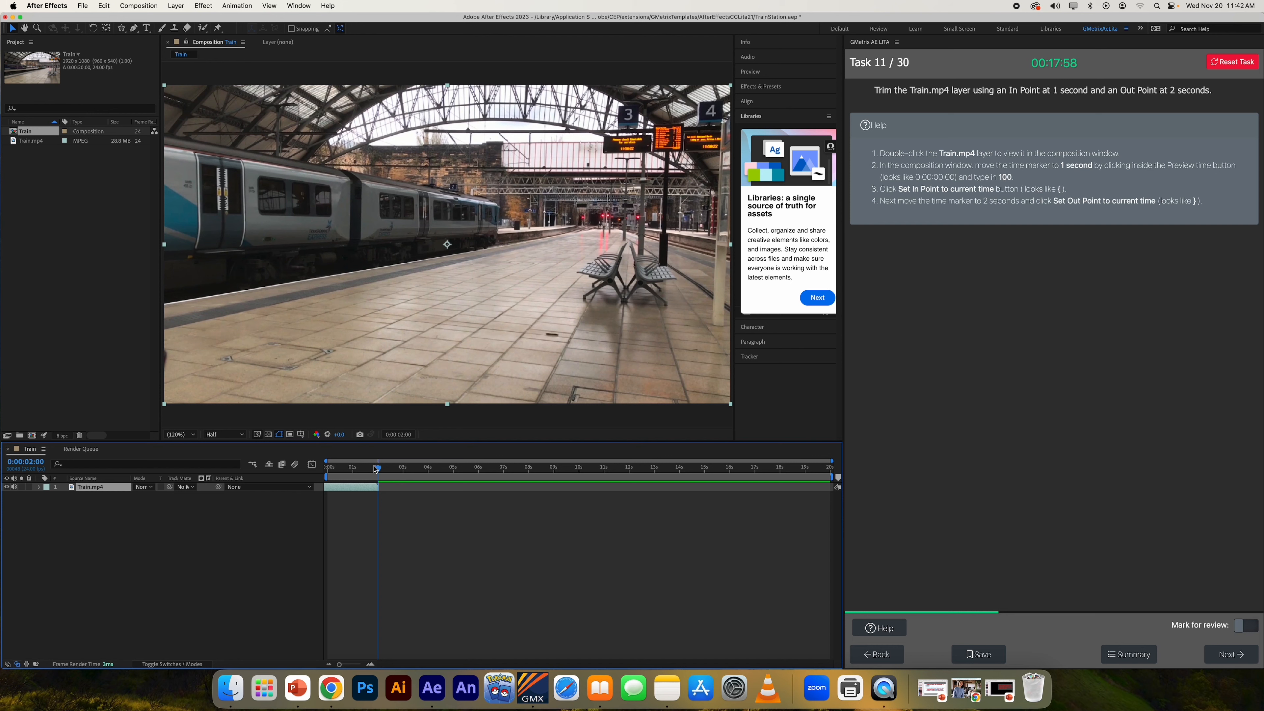
Step: Shift the Train.mp4 layer's start back to 1 second, and its end to 2 seconds
{"action": "left_click", "coordinate": [347, 468]}
{"action": "left_click", "coordinate": [25, 461]}
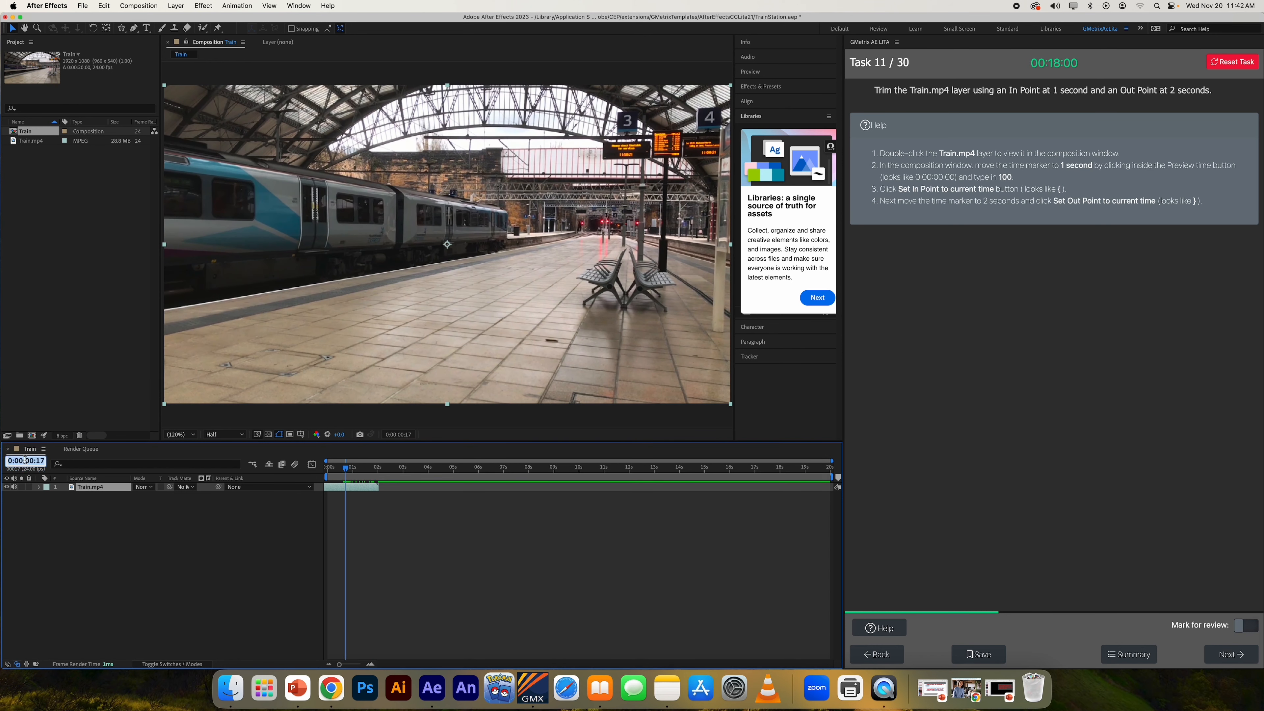
{"action": "type", "text": "100"}
{"action": "key", "text": "Return"}
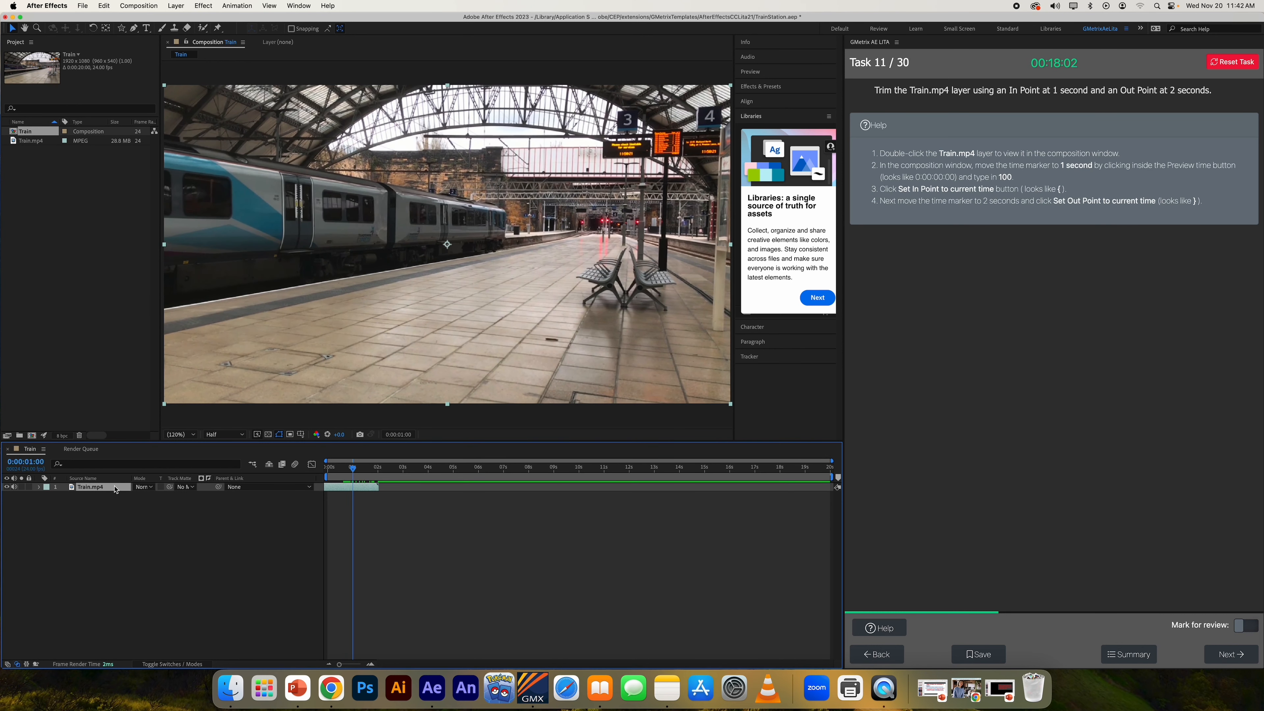
{"action": "key", "text": "["}
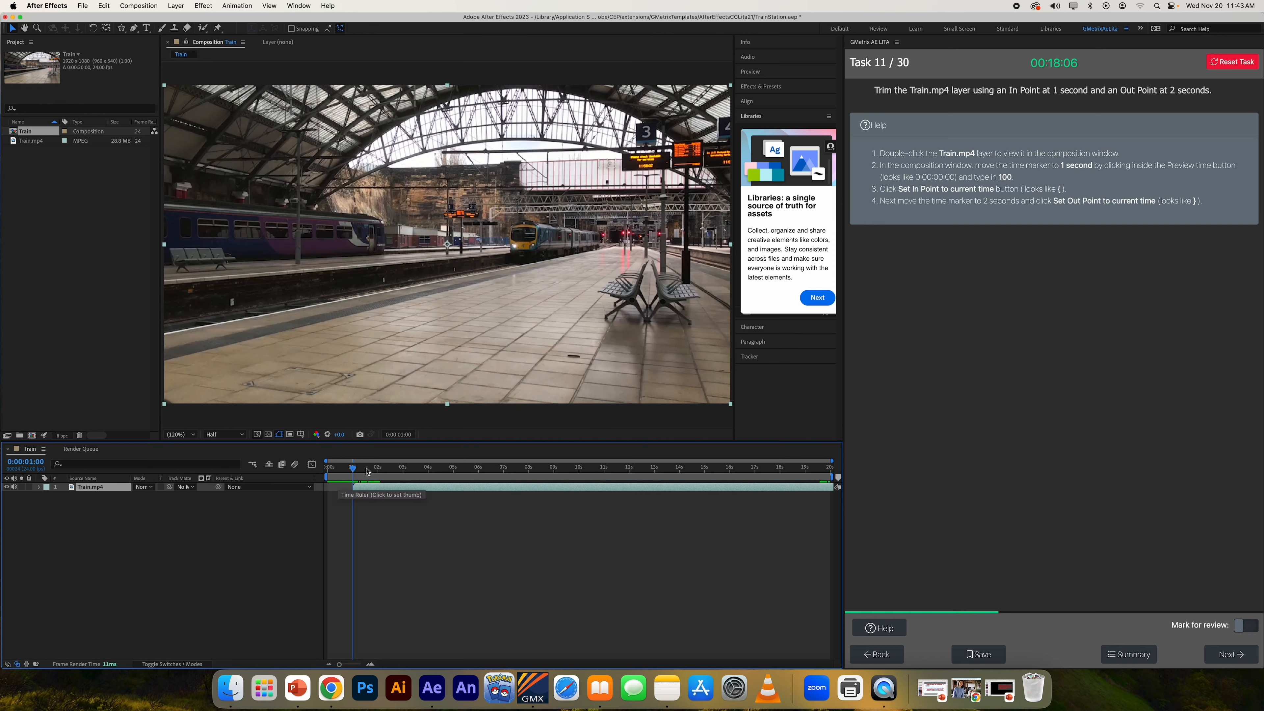
{"action": "left_click_drag", "start_coordinate": [369, 469], "coordinate": [378, 470]}
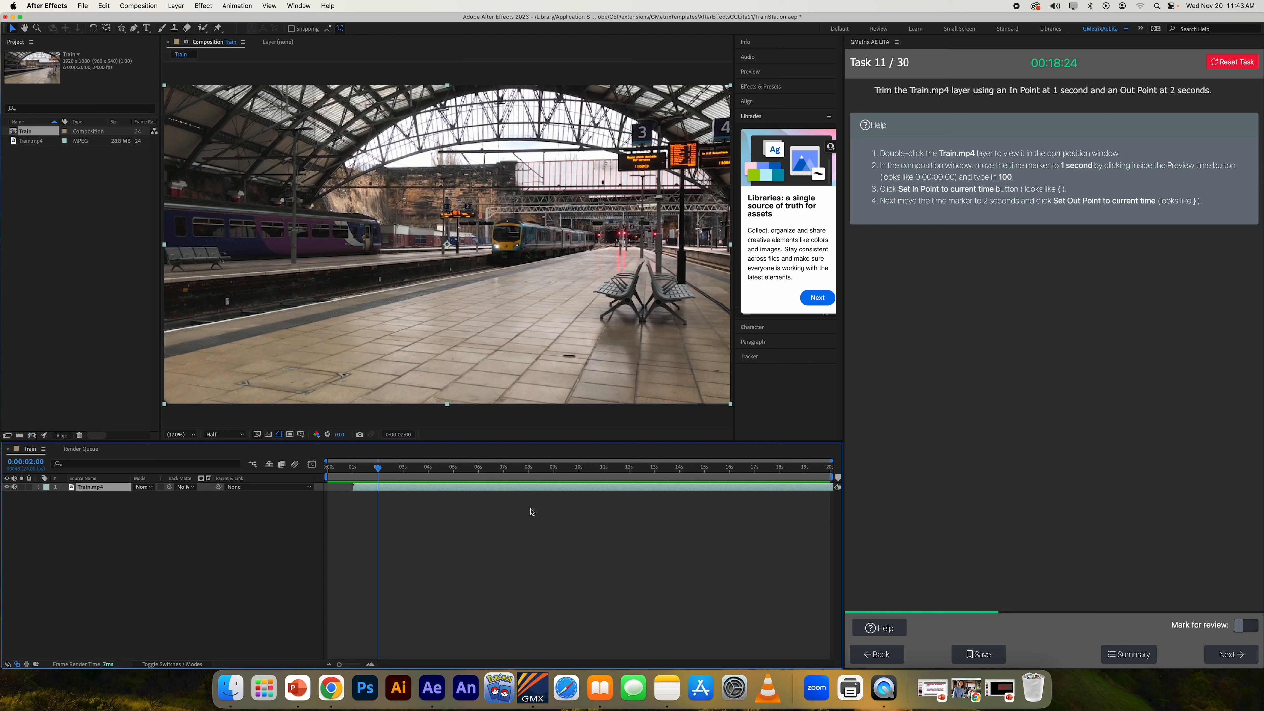
{"action": "key", "text": "]"}
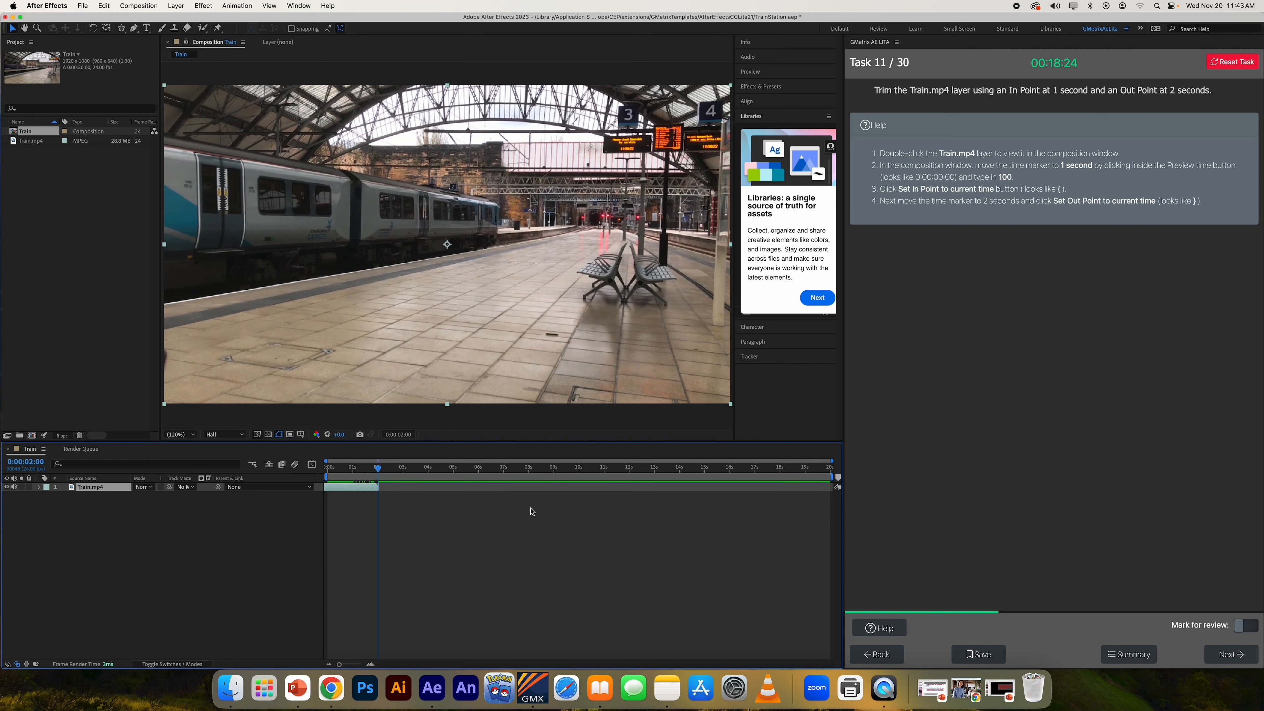
{"action": "right_click", "coordinate": [333, 488]}
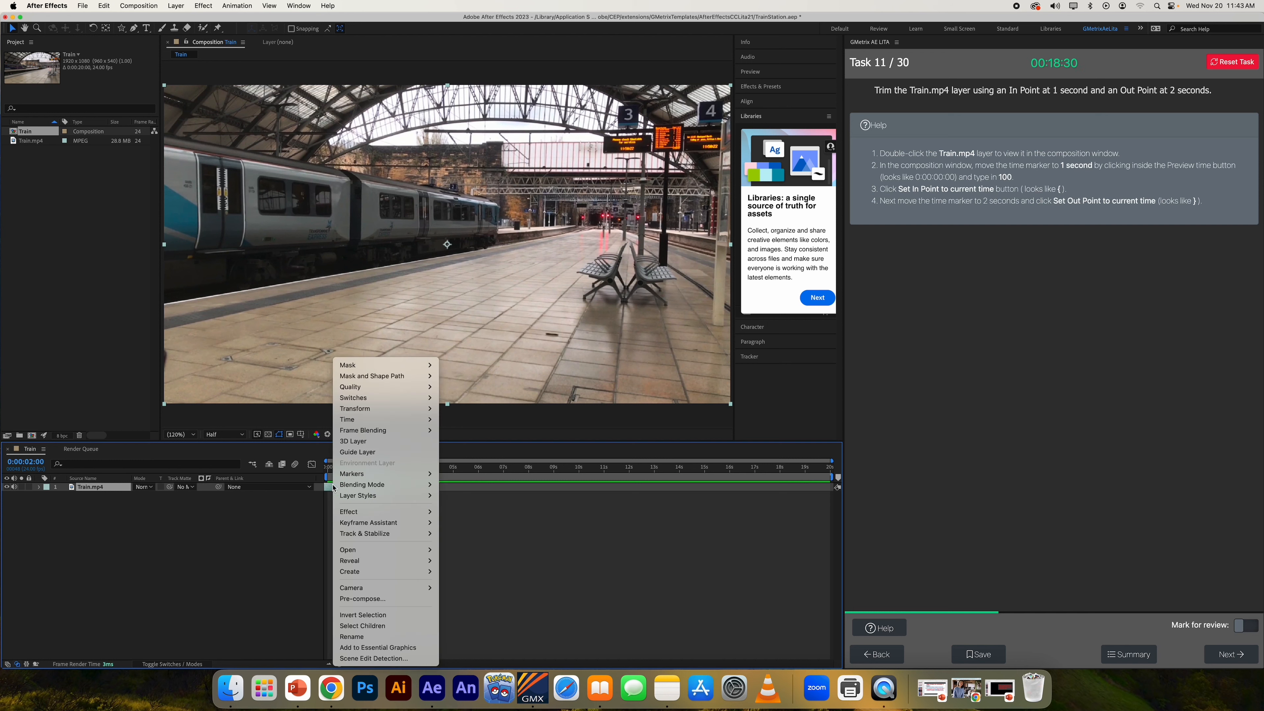
{"action": "mouse_move", "coordinate": [379, 562]}
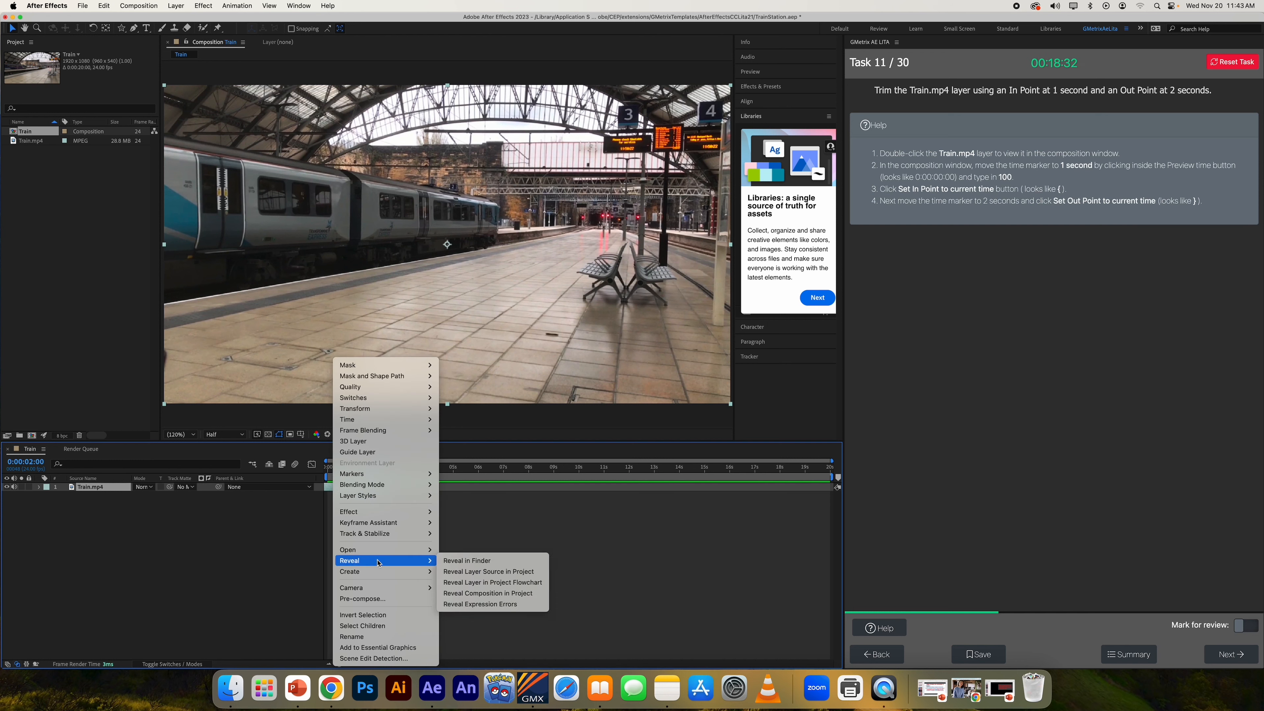
{"action": "left_click", "coordinate": [1000, 509]}
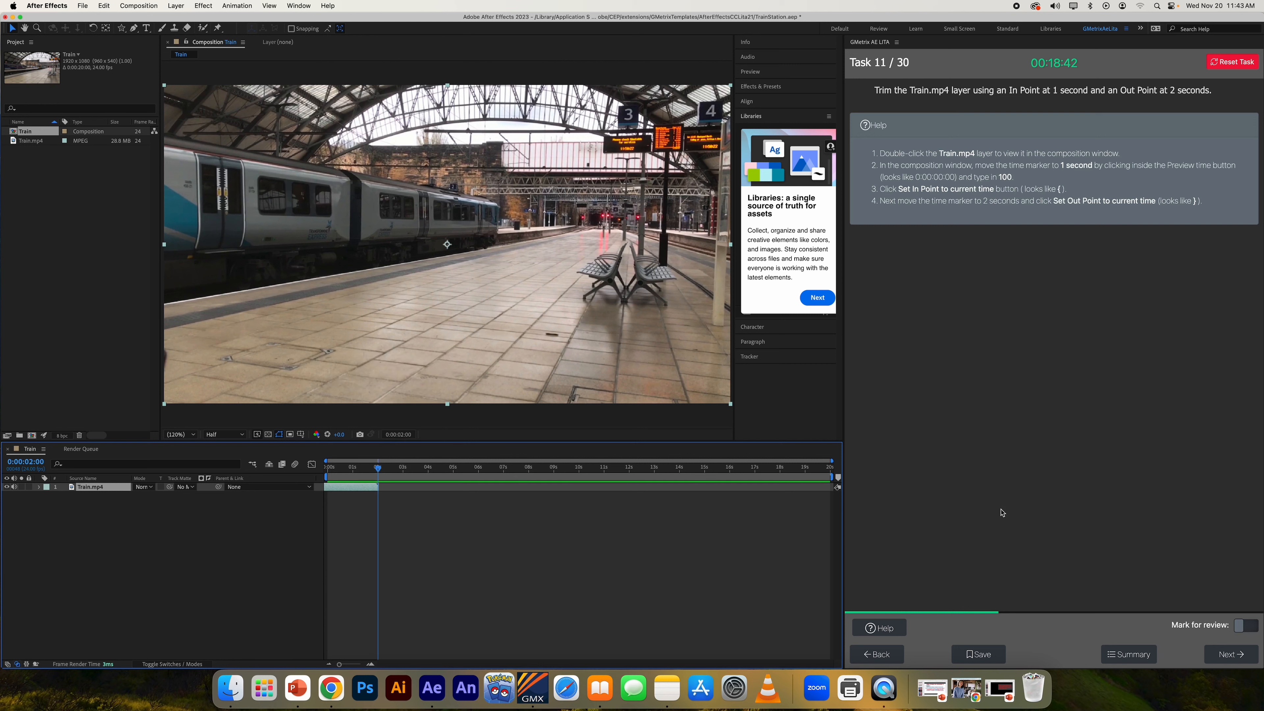
Step: Submit the trimming task and show the help for Task 12 on matching layer icons
{"action": "left_click", "coordinate": [1219, 657]}
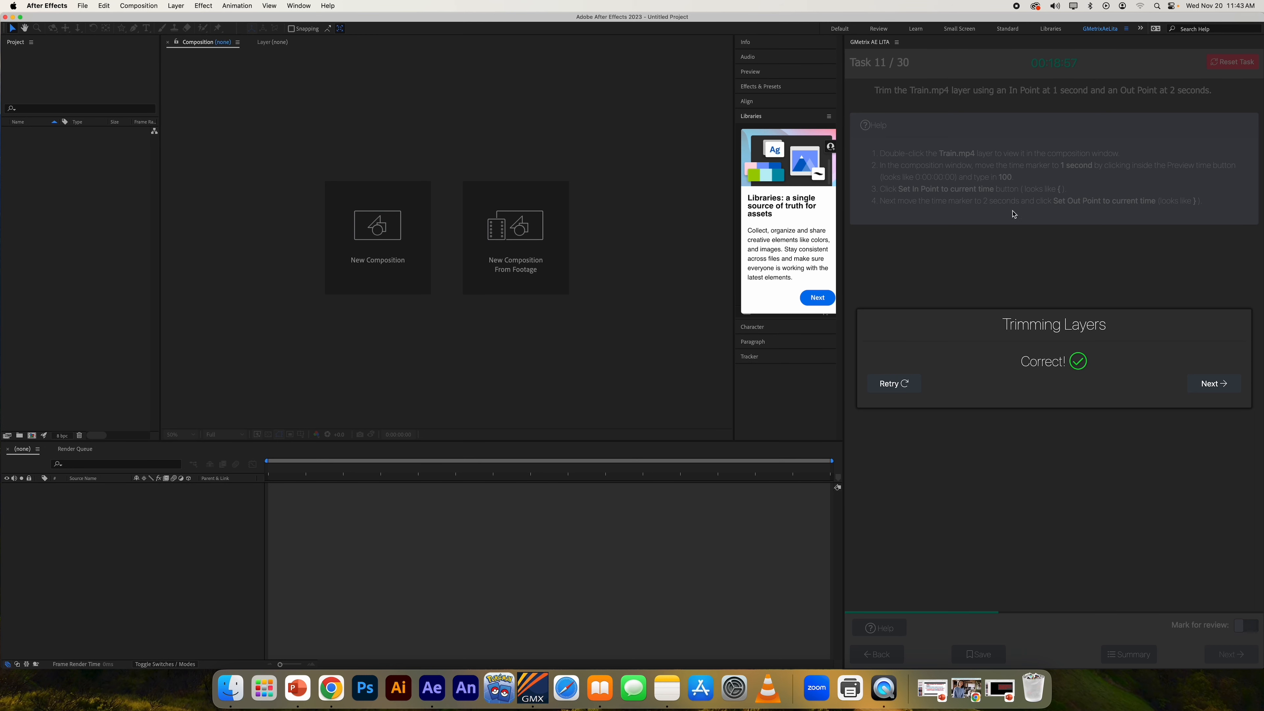
{"action": "left_click", "coordinate": [1215, 383]}
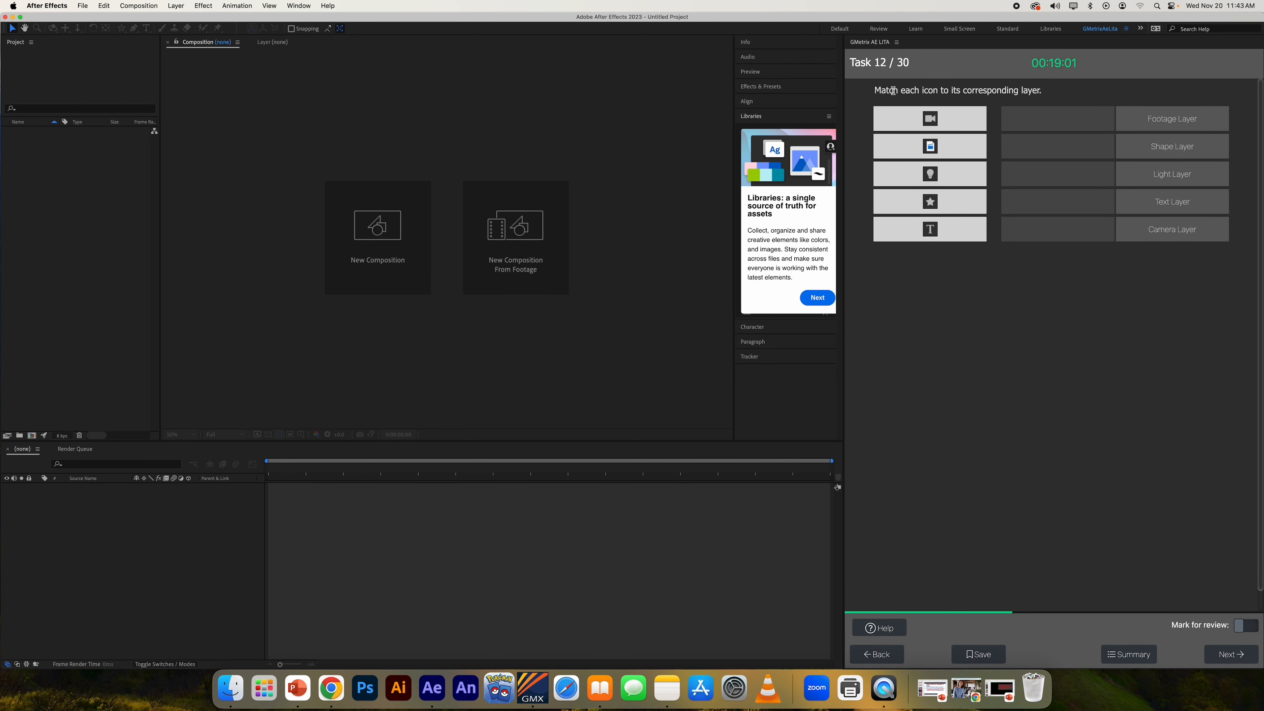
{"action": "left_click_drag", "start_coordinate": [874, 90], "coordinate": [905, 89]}
{"action": "left_click", "coordinate": [905, 90]}
{"action": "left_click", "coordinate": [880, 628]}
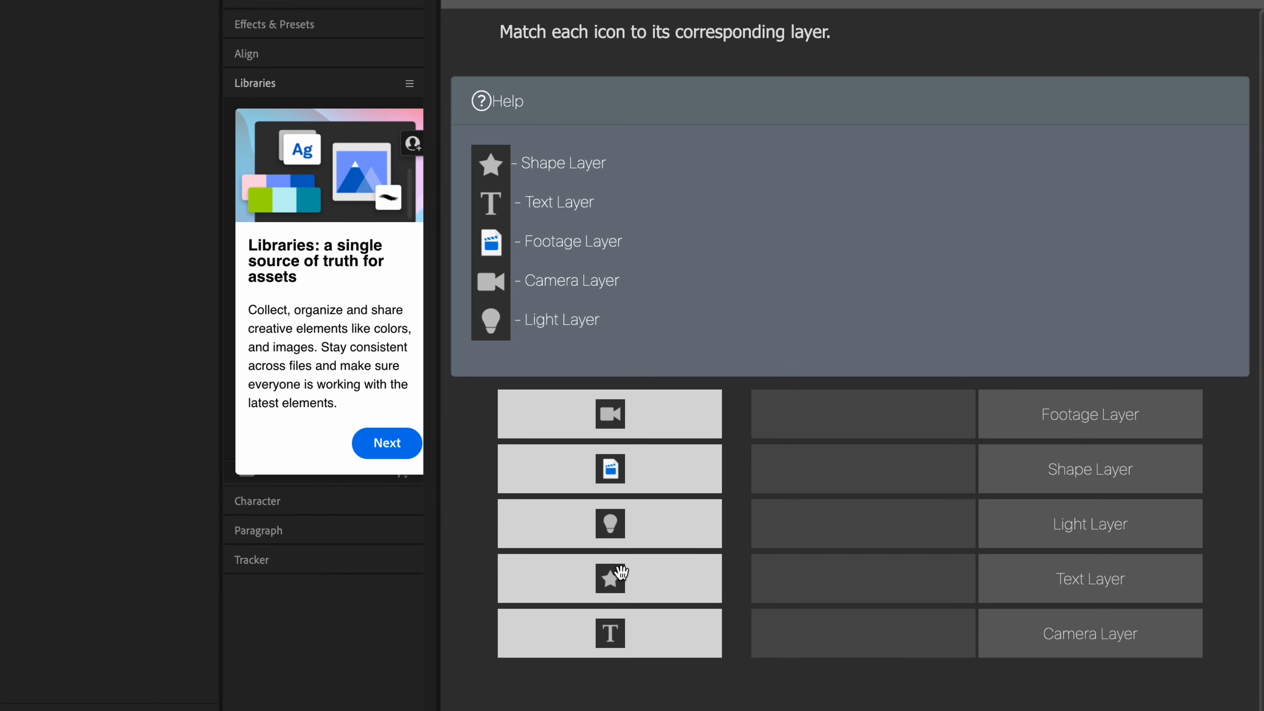
Step: Match the star to Shape Layer, T to Text Layer, film file to Footage Layer, bulb to Light Layer, and video camera to Camera Layer
{"action": "left_click_drag", "start_coordinate": [622, 577], "coordinate": [921, 476]}
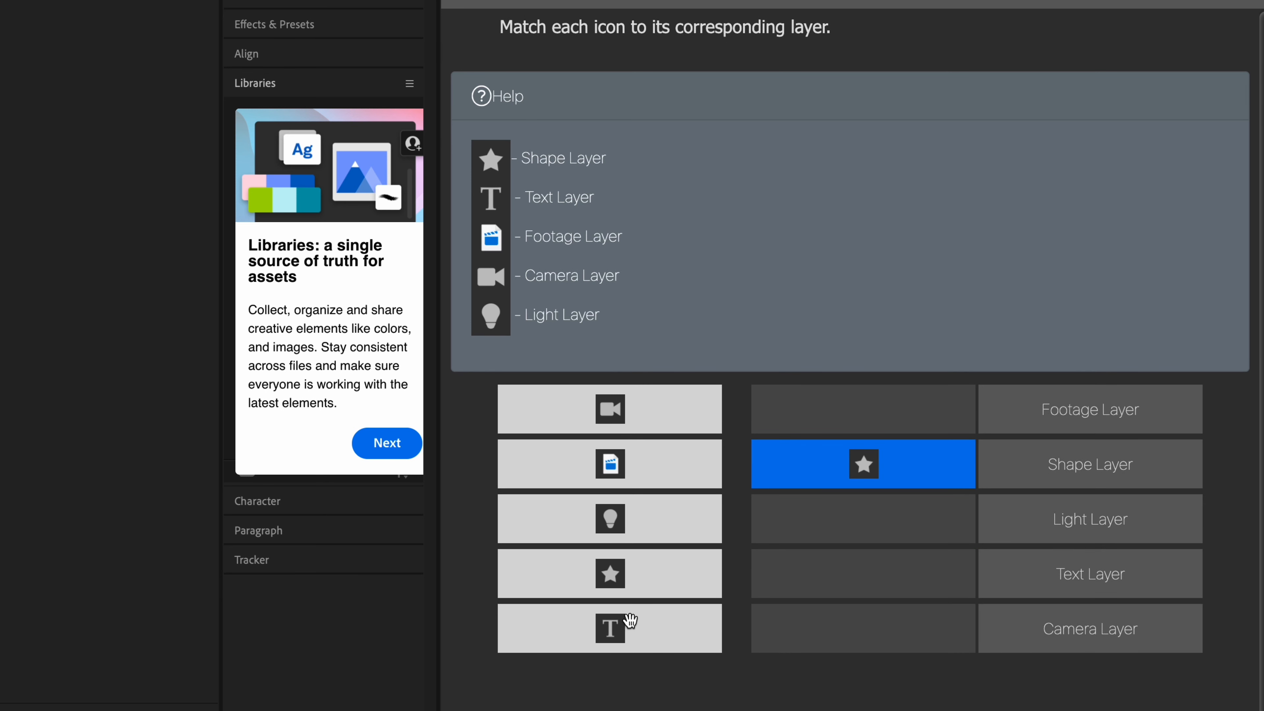
{"action": "left_click_drag", "start_coordinate": [624, 628], "coordinate": [883, 584]}
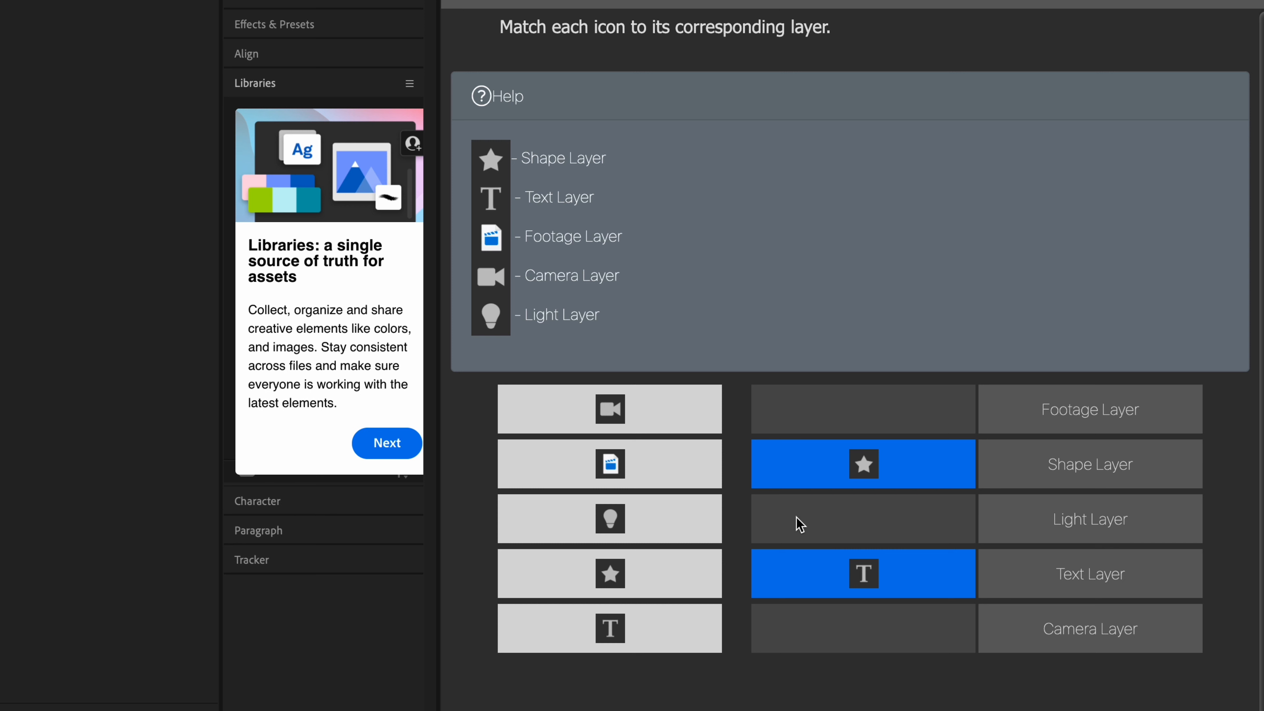
{"action": "left_click_drag", "start_coordinate": [638, 470], "coordinate": [864, 418]}
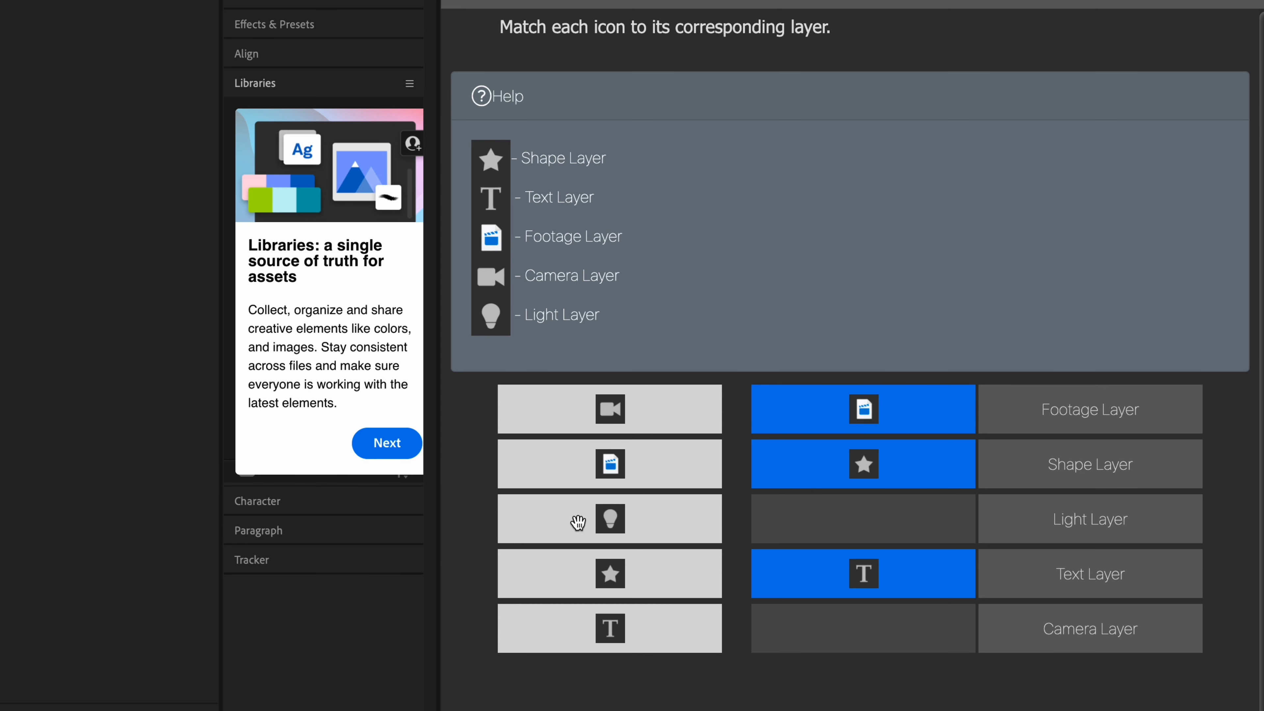
{"action": "left_click_drag", "start_coordinate": [578, 523], "coordinate": [866, 532]}
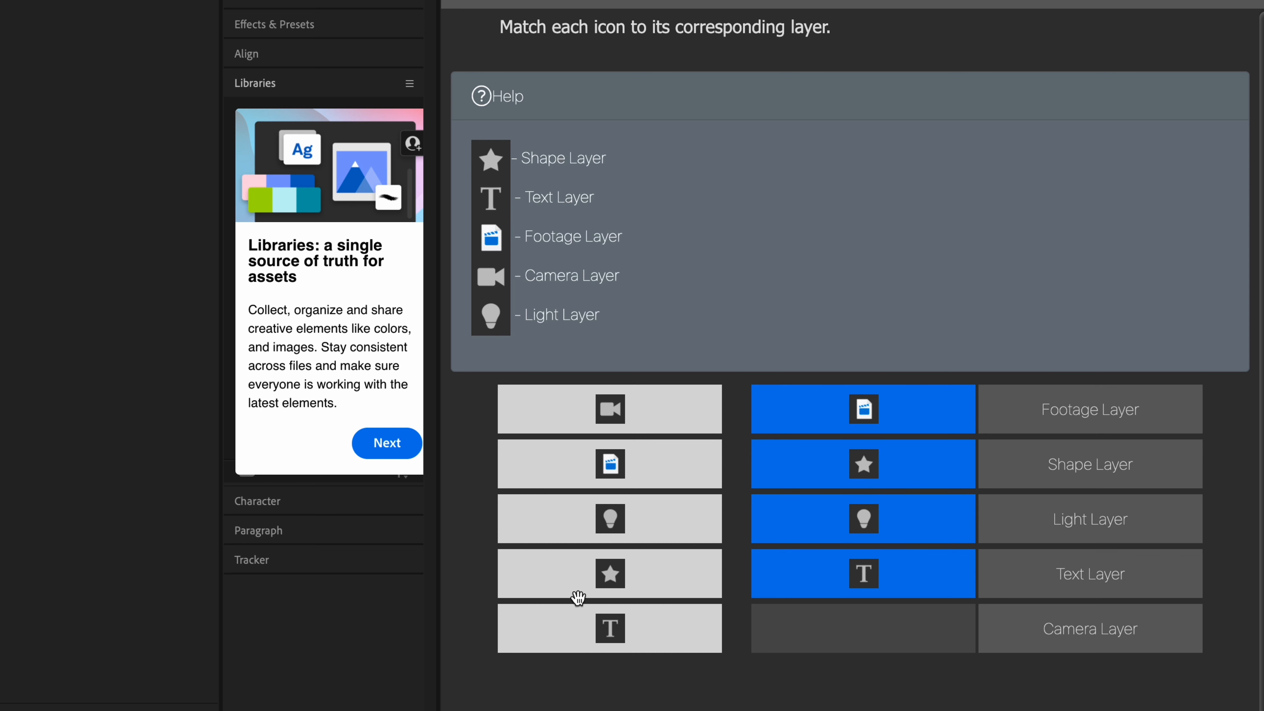
{"action": "left_click_drag", "start_coordinate": [587, 408], "coordinate": [905, 641]}
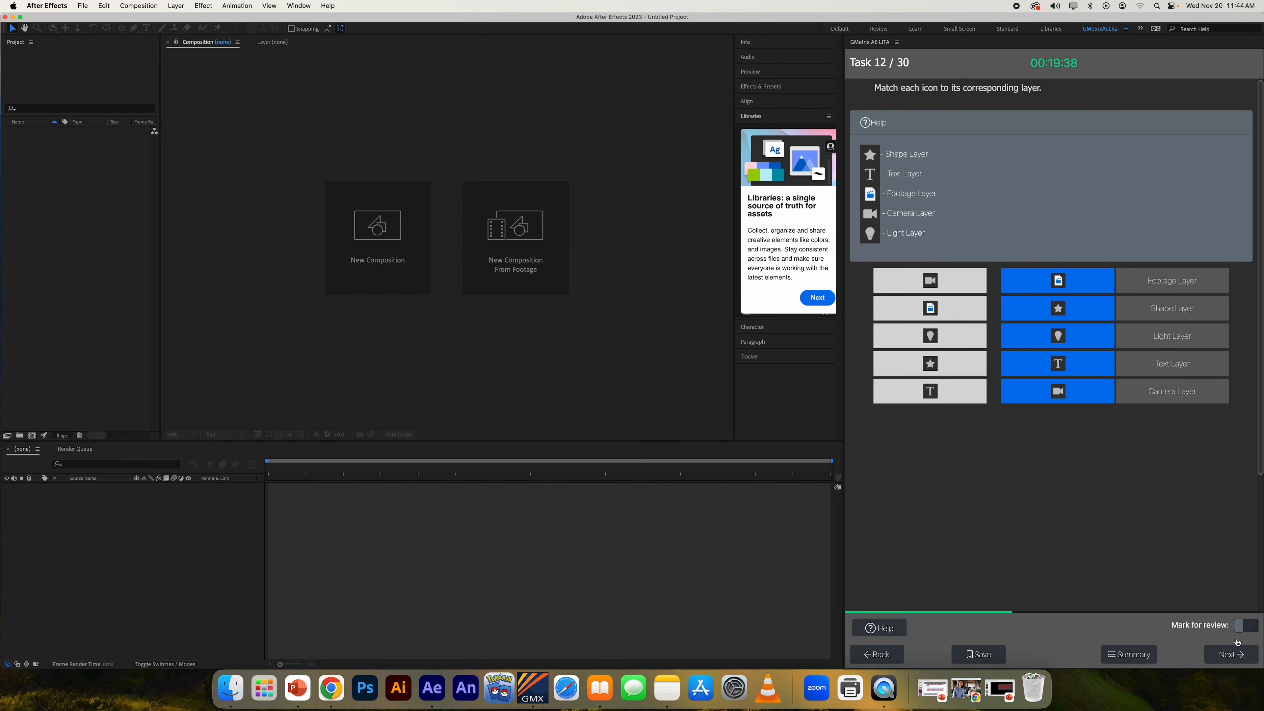
Step: Submit the icon matching task and show the help for Task 13 on the Fade Out Slow preset
{"action": "left_click", "coordinate": [1227, 657]}
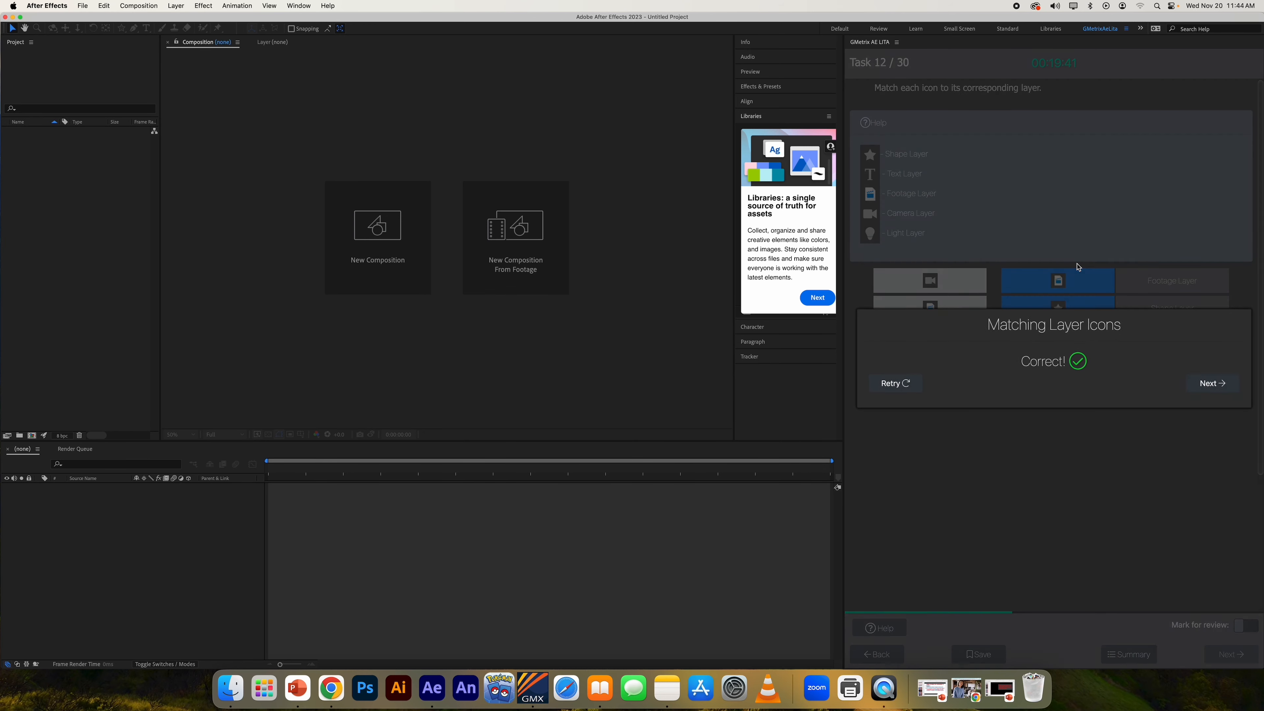
{"action": "left_click", "coordinate": [1217, 384]}
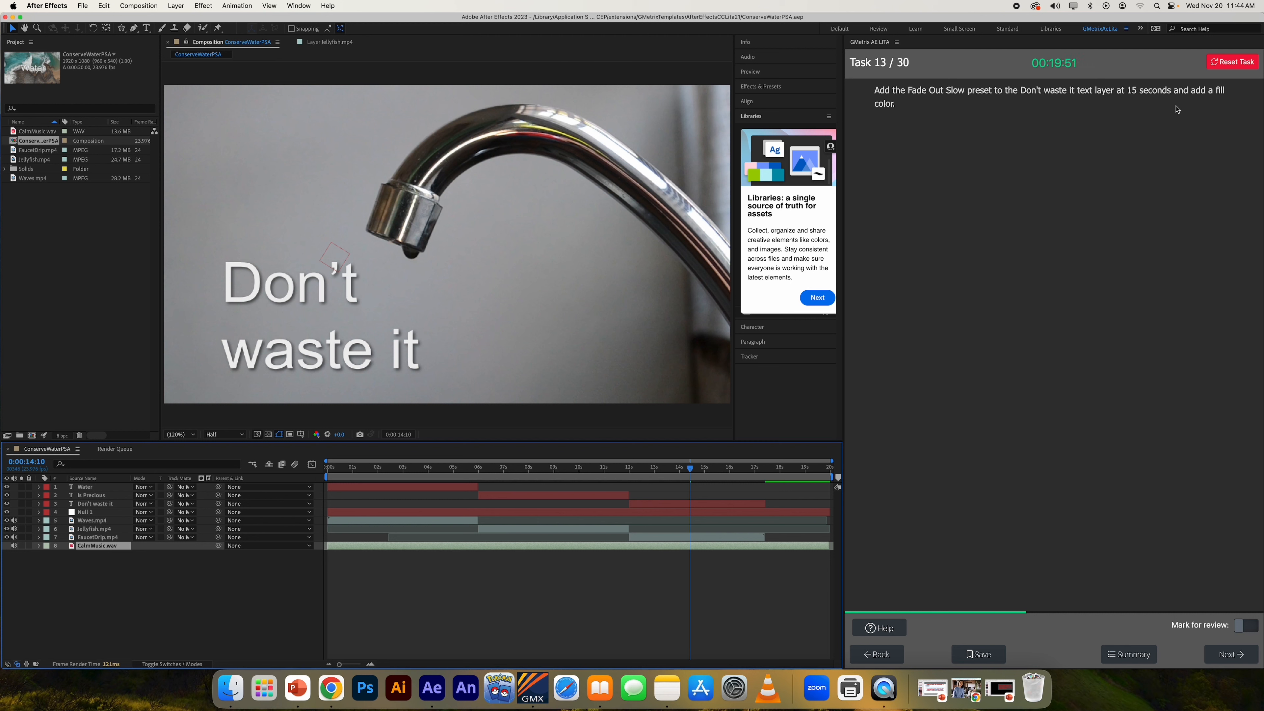
{"action": "left_click", "coordinate": [879, 630]}
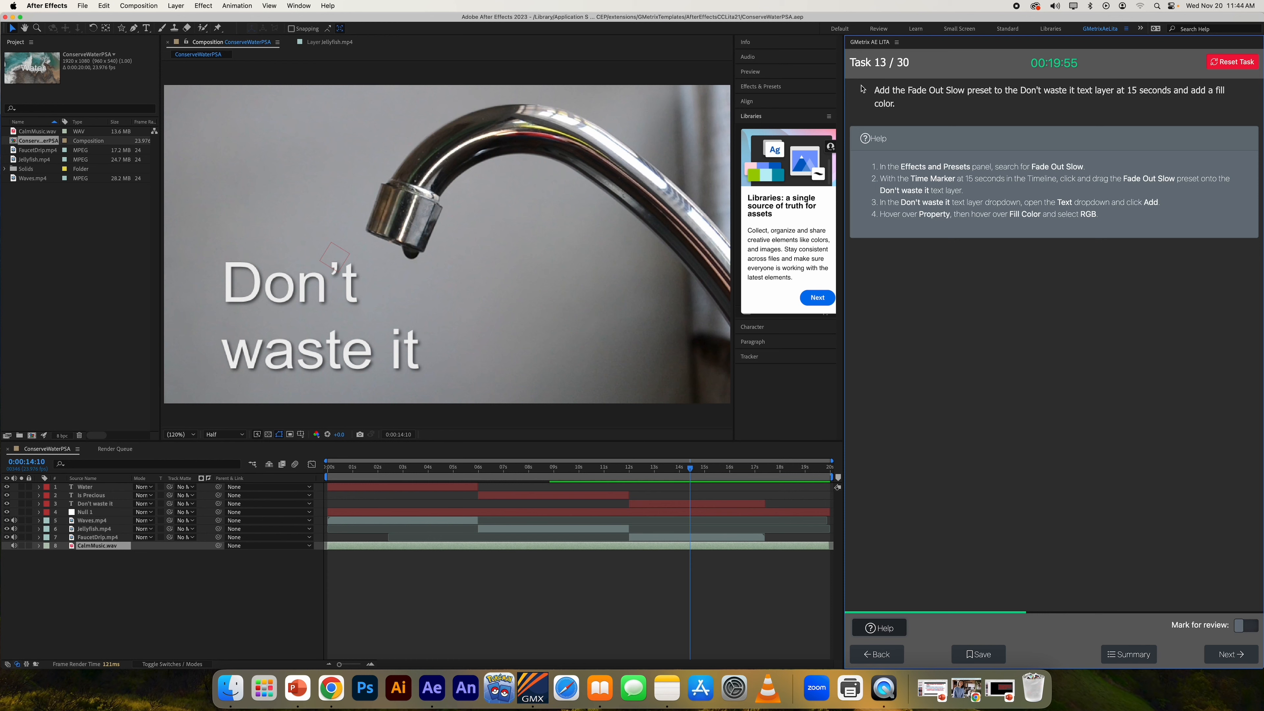
Step: Search the effects and presets for Fade Out Slow and select that text preset
{"action": "left_click", "coordinate": [770, 90]}
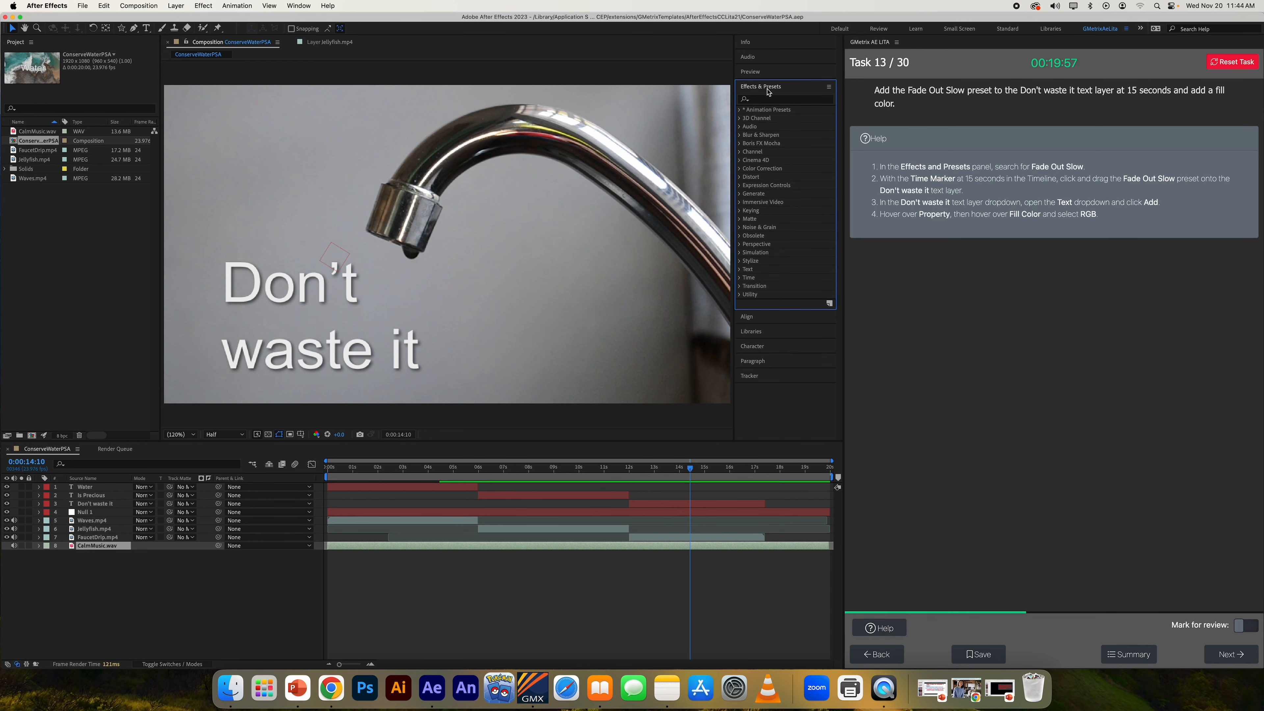
{"action": "left_click", "coordinate": [784, 99]}
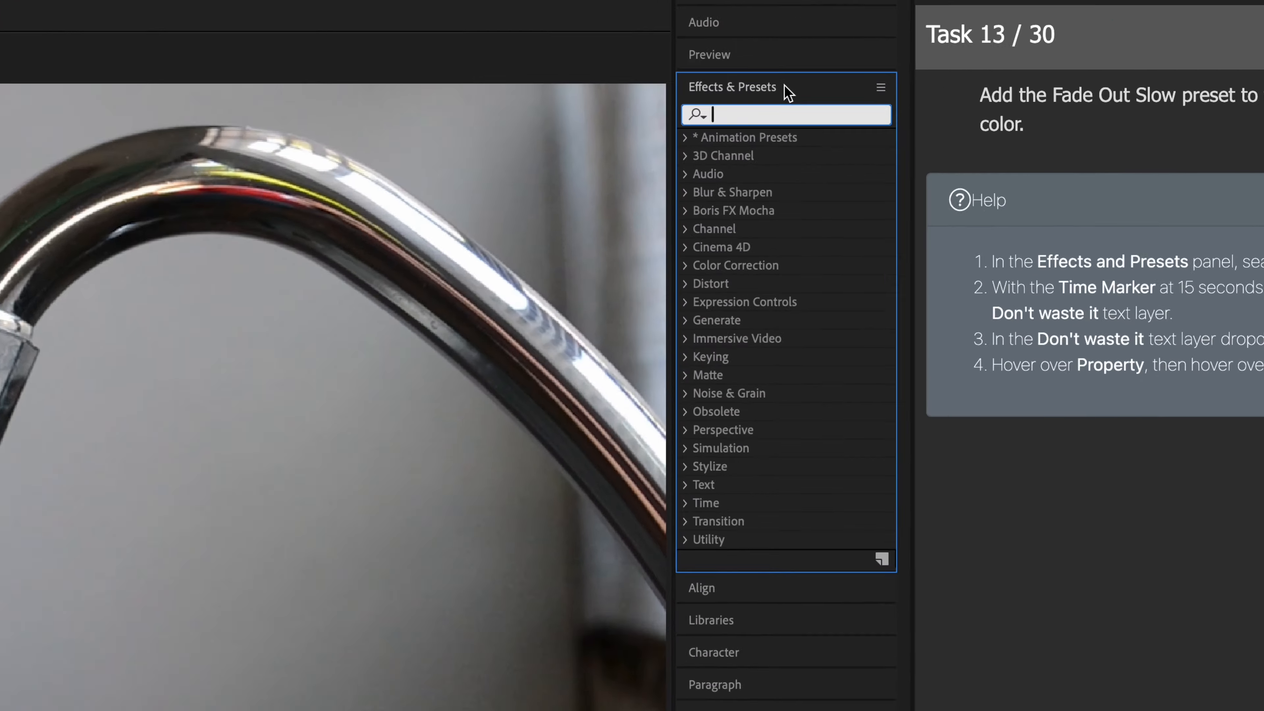
{"action": "type", "text": "D"}
{"action": "key", "text": "BackSpace"}
{"action": "type", "text": "F"}
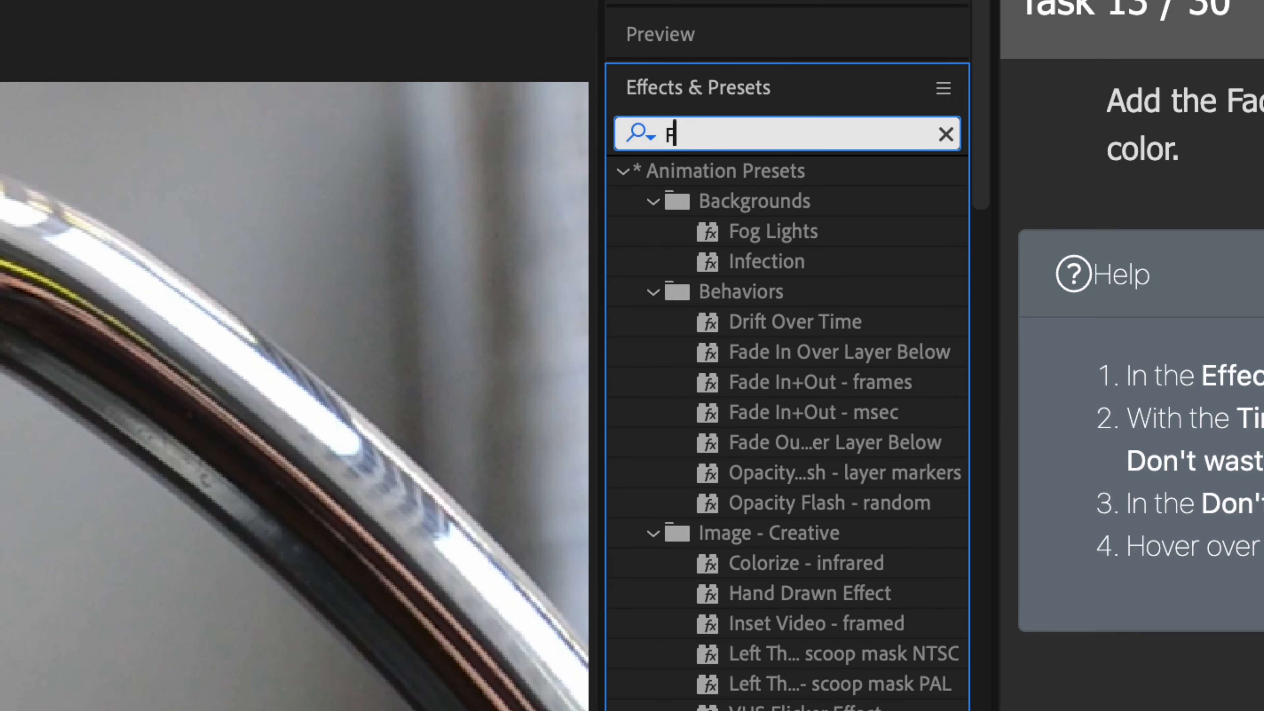
{"action": "type", "text": "ade Out Slow"}
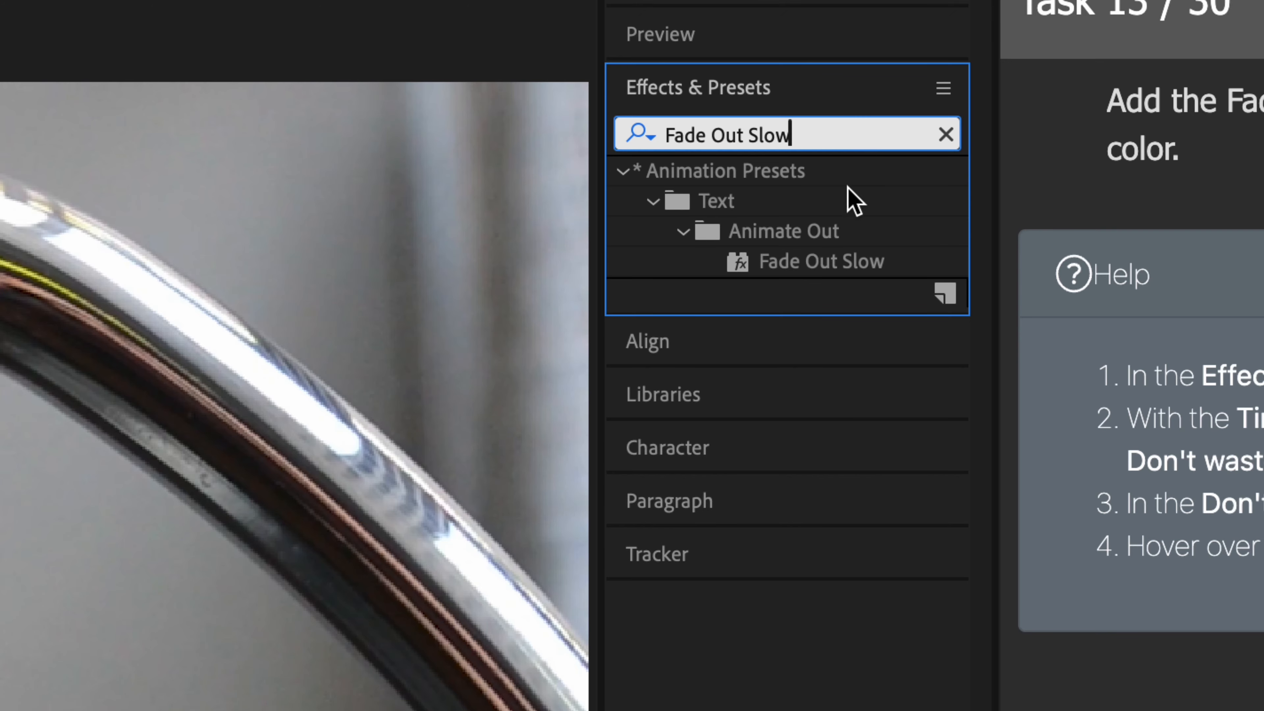
{"action": "left_click", "coordinate": [836, 259]}
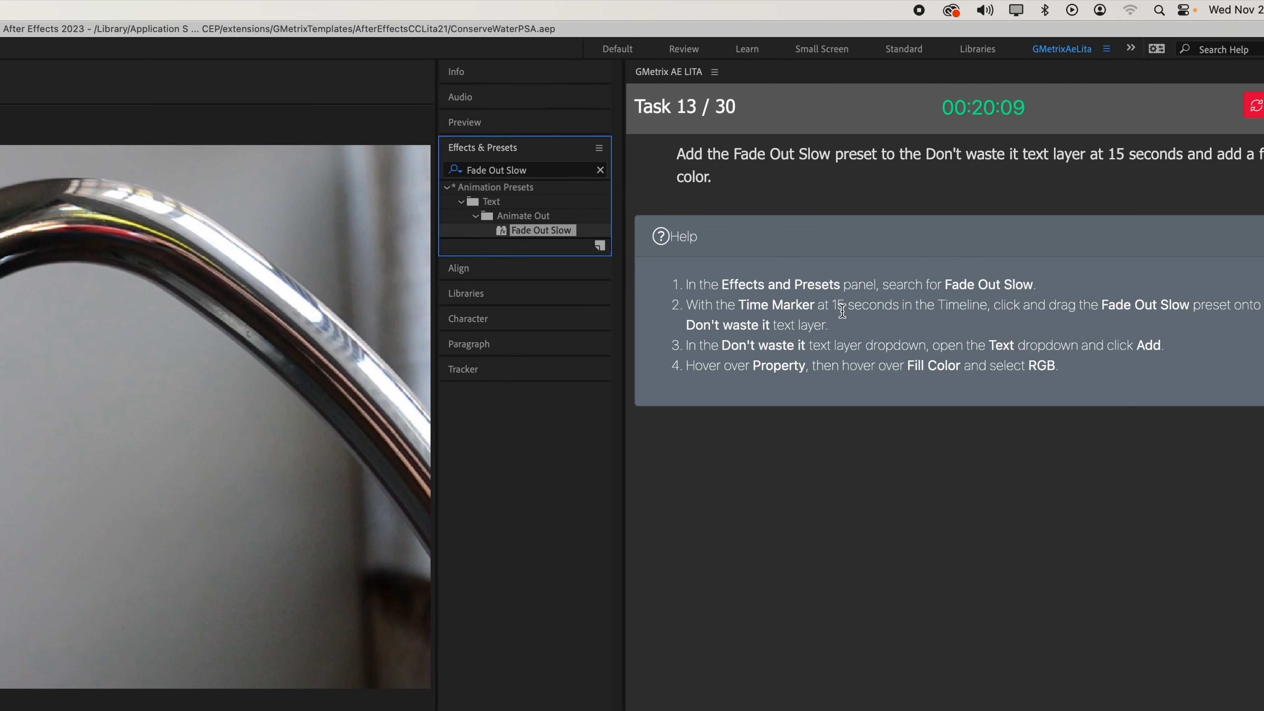
Step: Move the time marker of the ConserveWaterPSA composition to 15 seconds and select the Don't waste it text layer
{"action": "left_click_drag", "start_coordinate": [832, 305], "coordinate": [987, 307]}
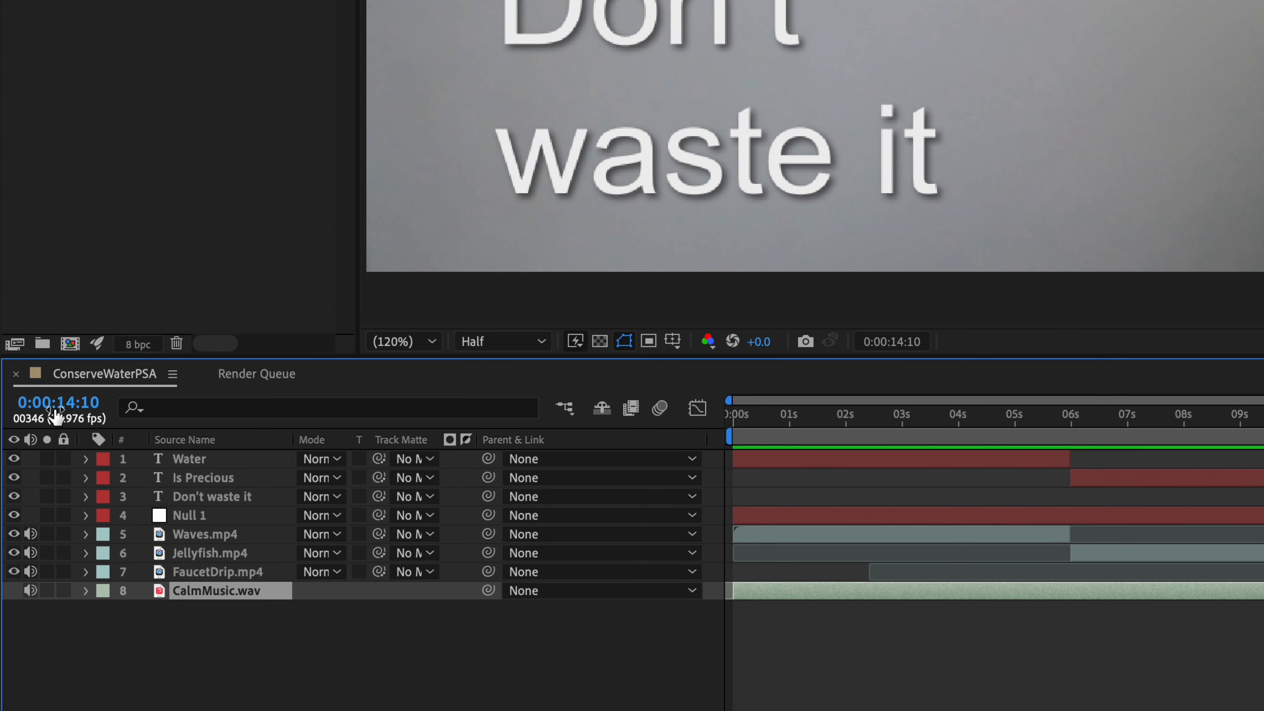
{"action": "left_click", "coordinate": [54, 409]}
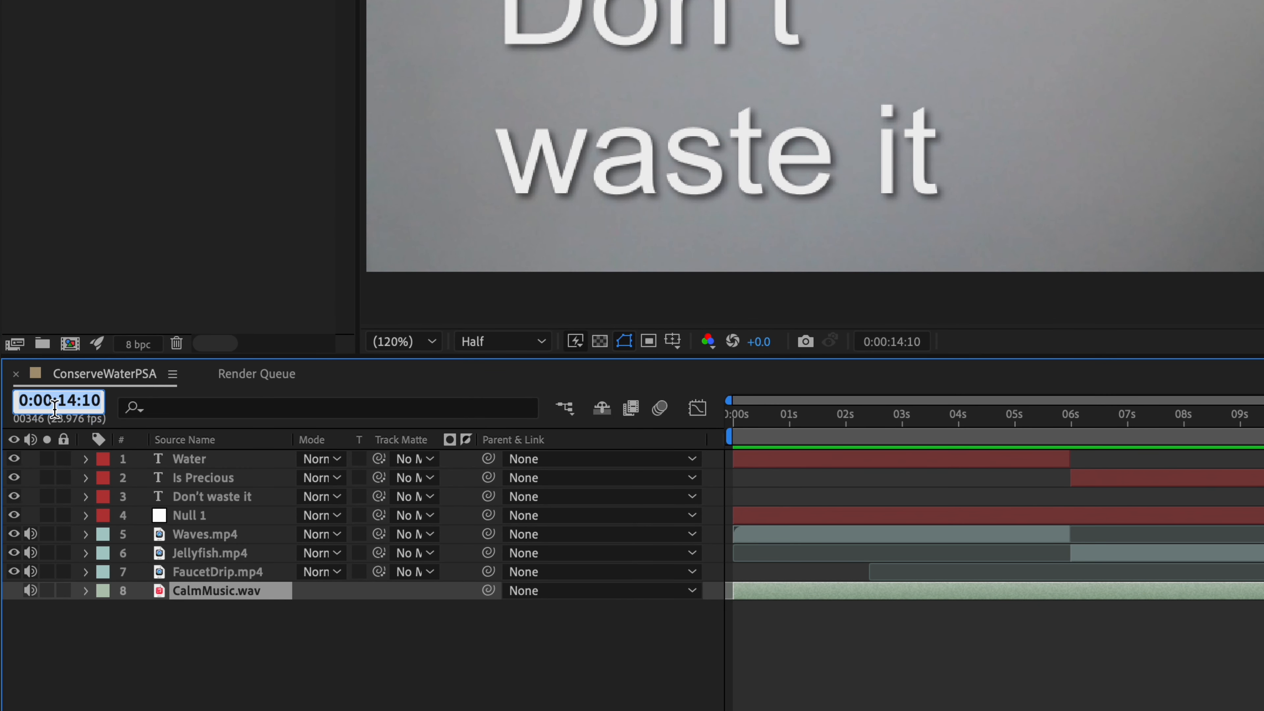
{"action": "type", "text": "150"}
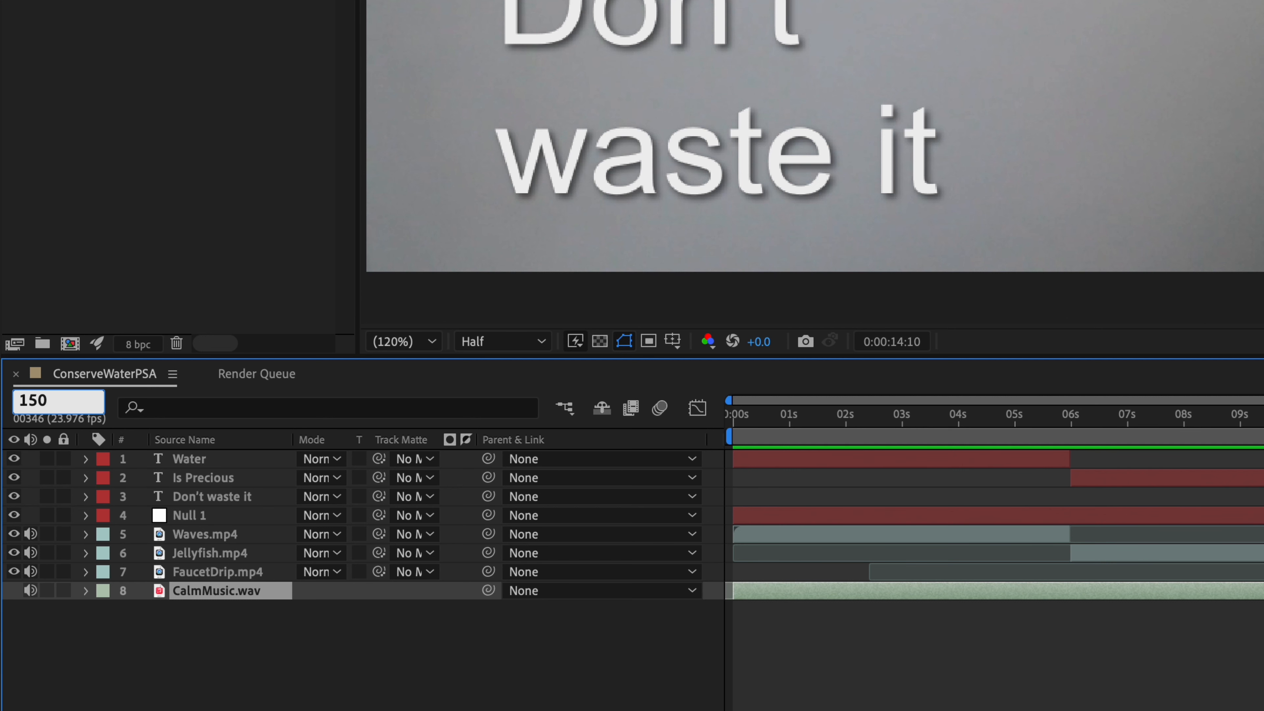
{"action": "key", "text": "Return"}
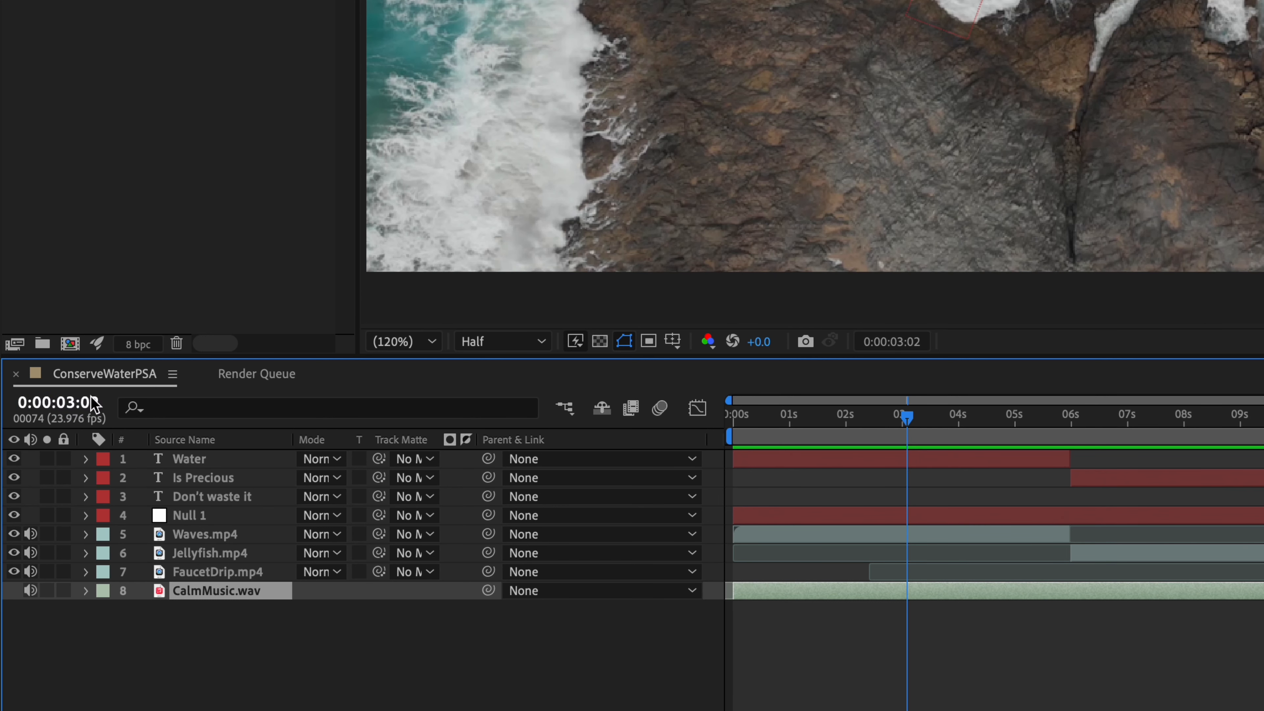
{"action": "left_click", "coordinate": [91, 398]}
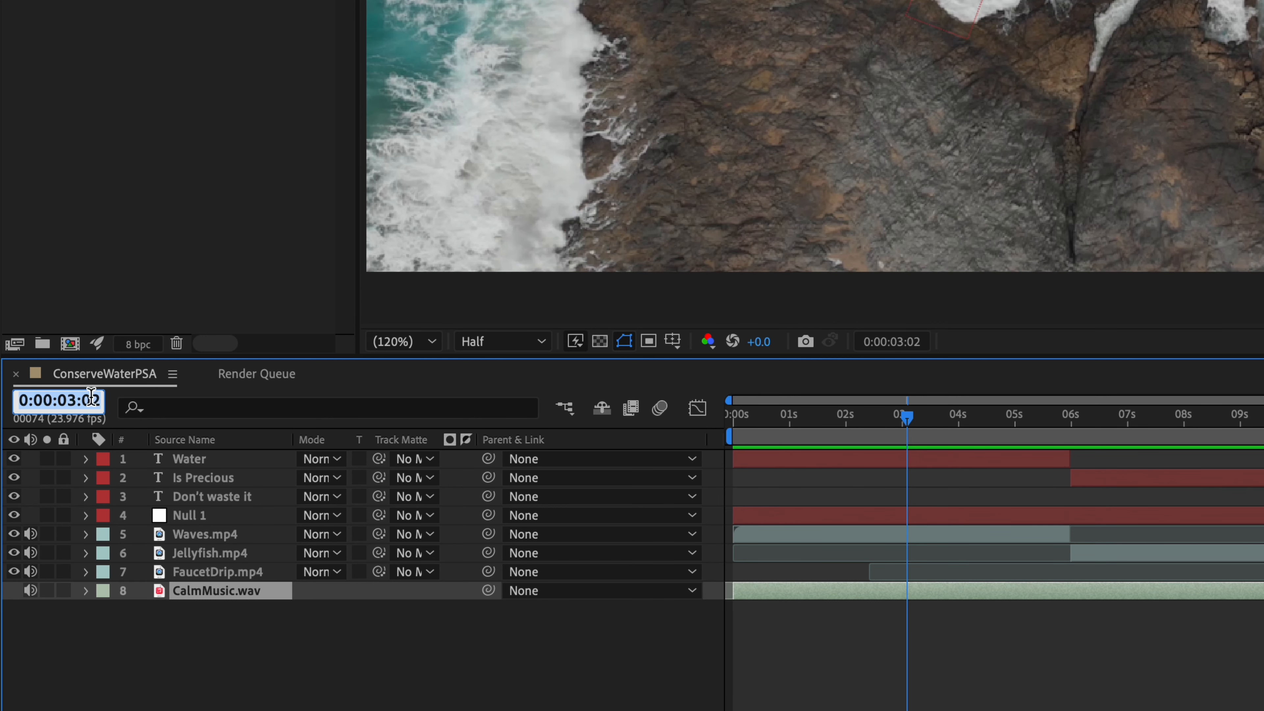
{"action": "type", "text": "1500"}
{"action": "key", "text": "Return"}
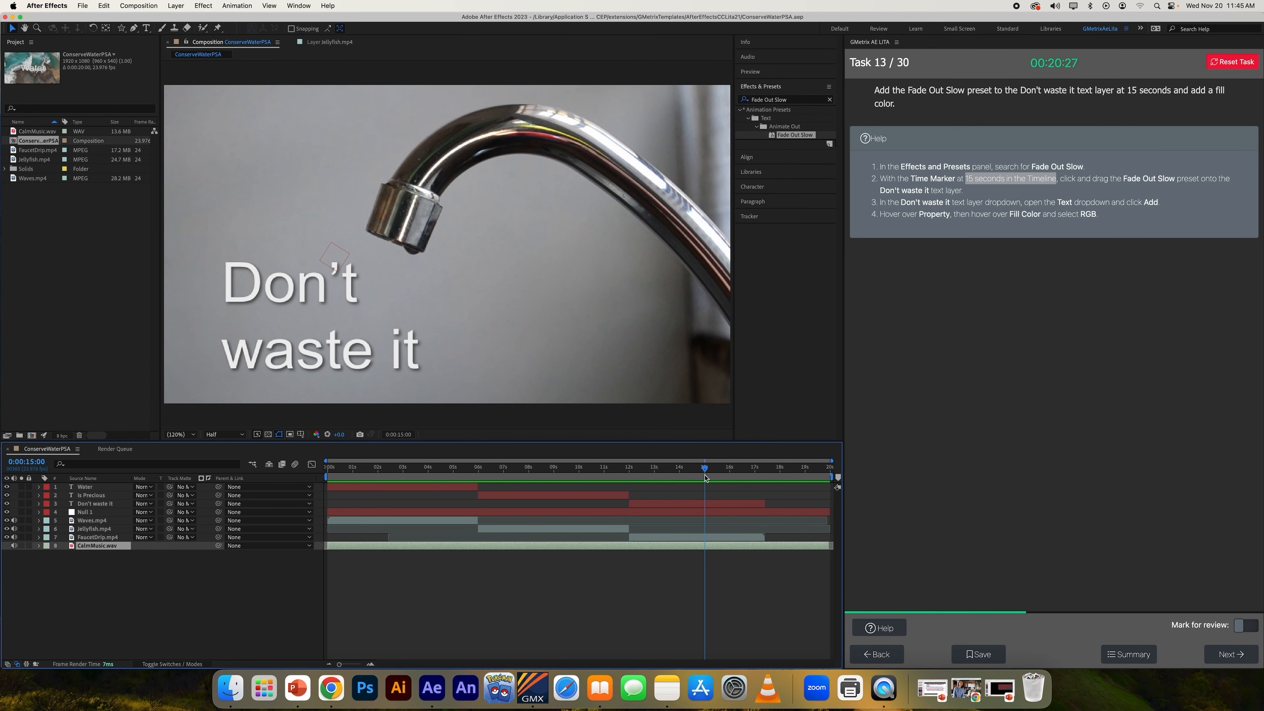
{"action": "left_click", "coordinate": [90, 505]}
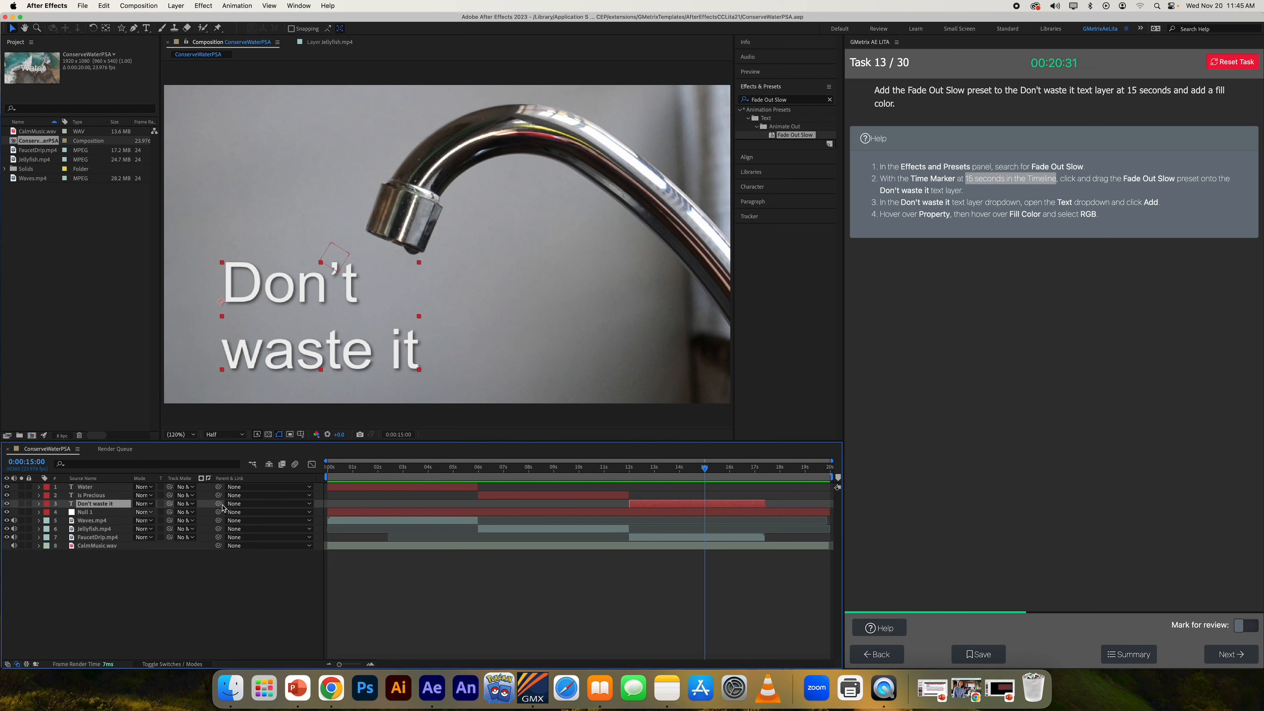
Step: Apply the Fade Out Slow preset to the "Don't waste it" text layer at 15 seconds and preview the fade
{"action": "left_click_drag", "start_coordinate": [787, 139], "coordinate": [110, 507]}
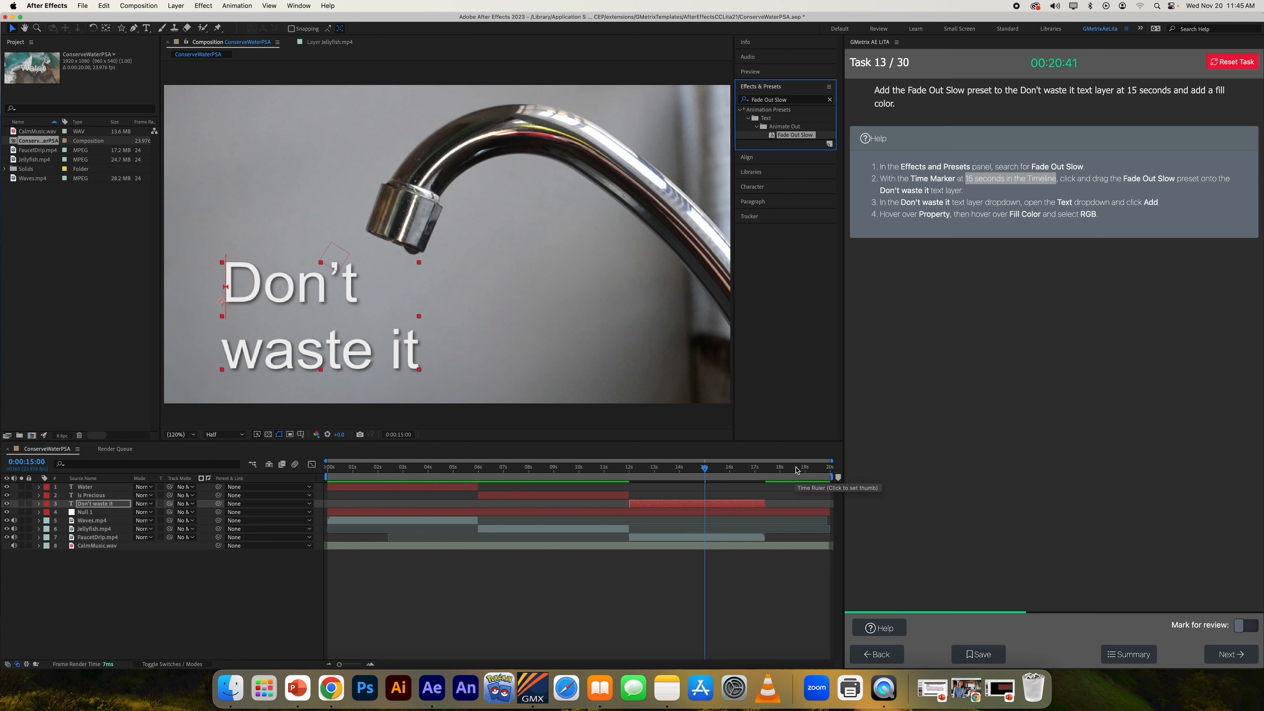
{"action": "key", "text": "space"}
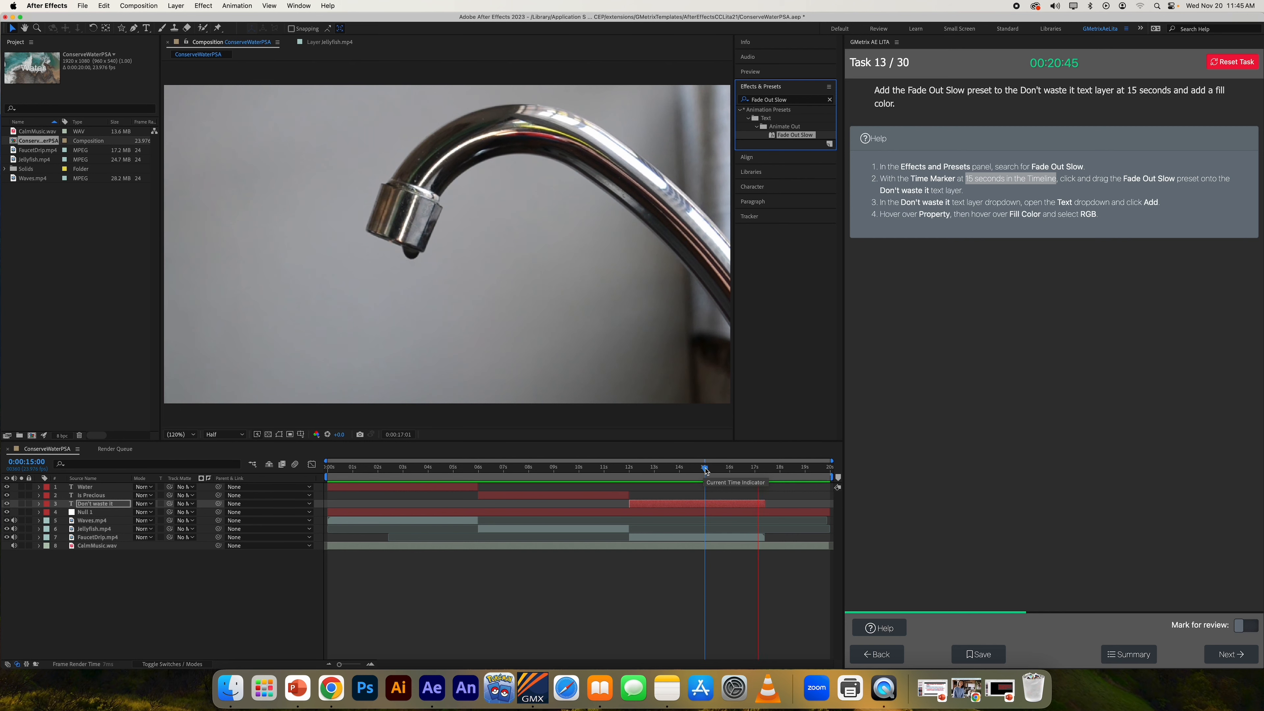
{"action": "key", "text": "space"}
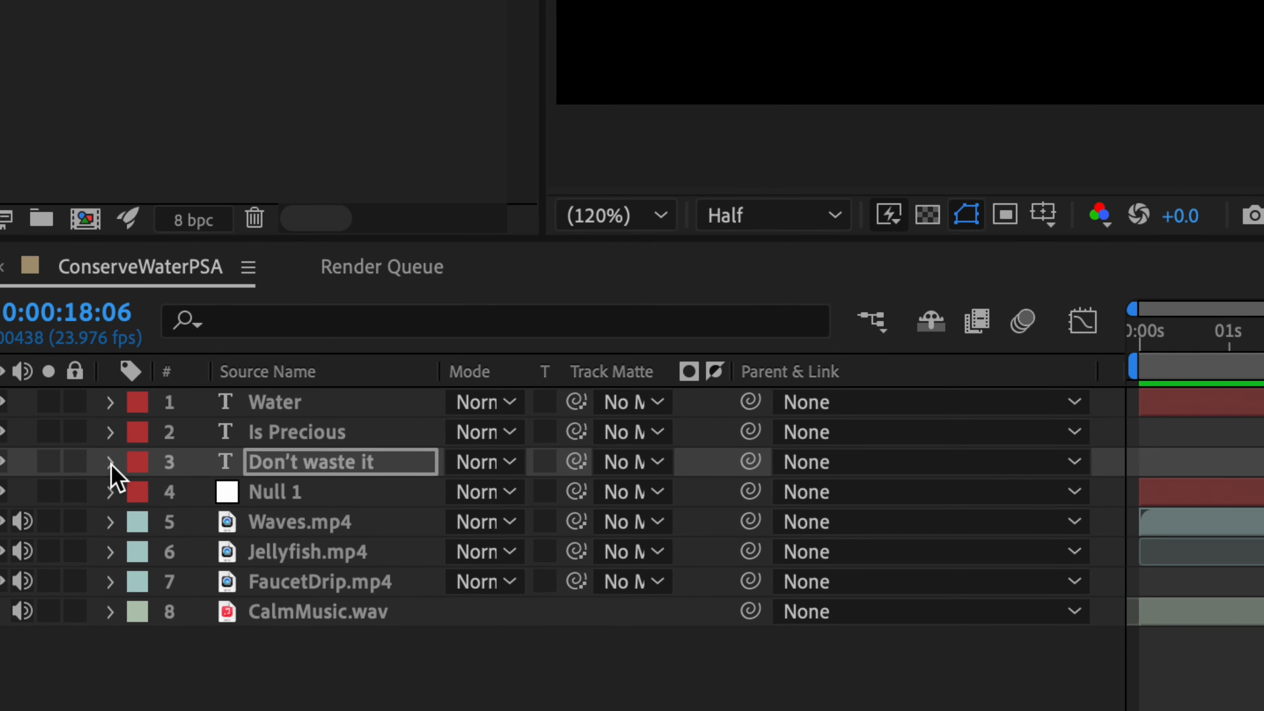
Step: Add an RGB fill color property to Animator 1 of the "Don't waste it" text layer
{"action": "left_click", "coordinate": [111, 462]}
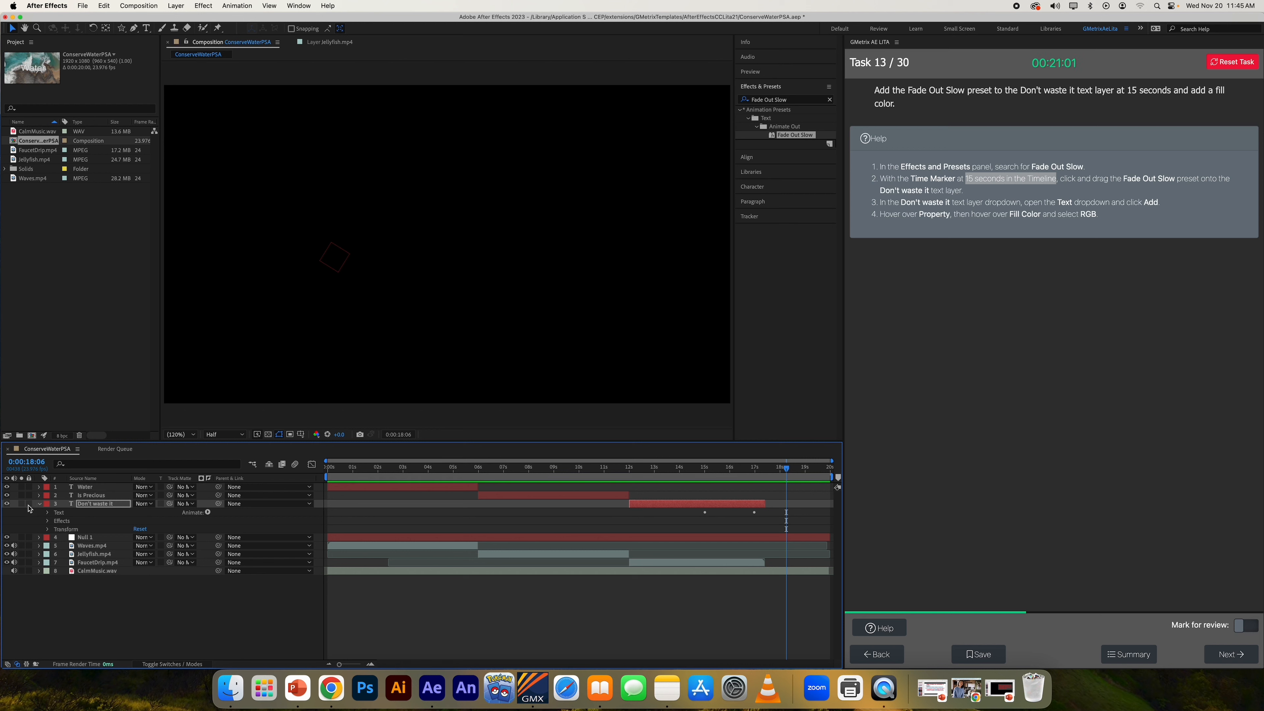
{"action": "left_click", "coordinate": [48, 513]}
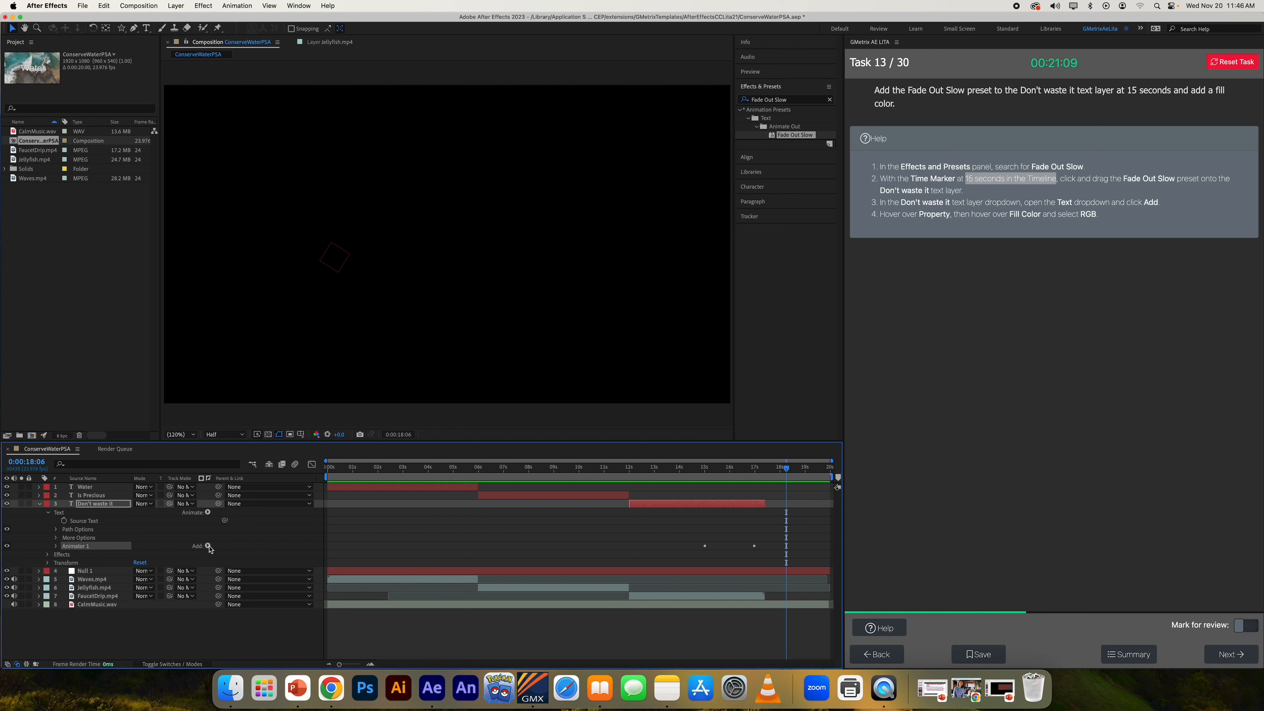
{"action": "left_click", "coordinate": [208, 546]}
{"action": "mouse_move", "coordinate": [209, 550]}
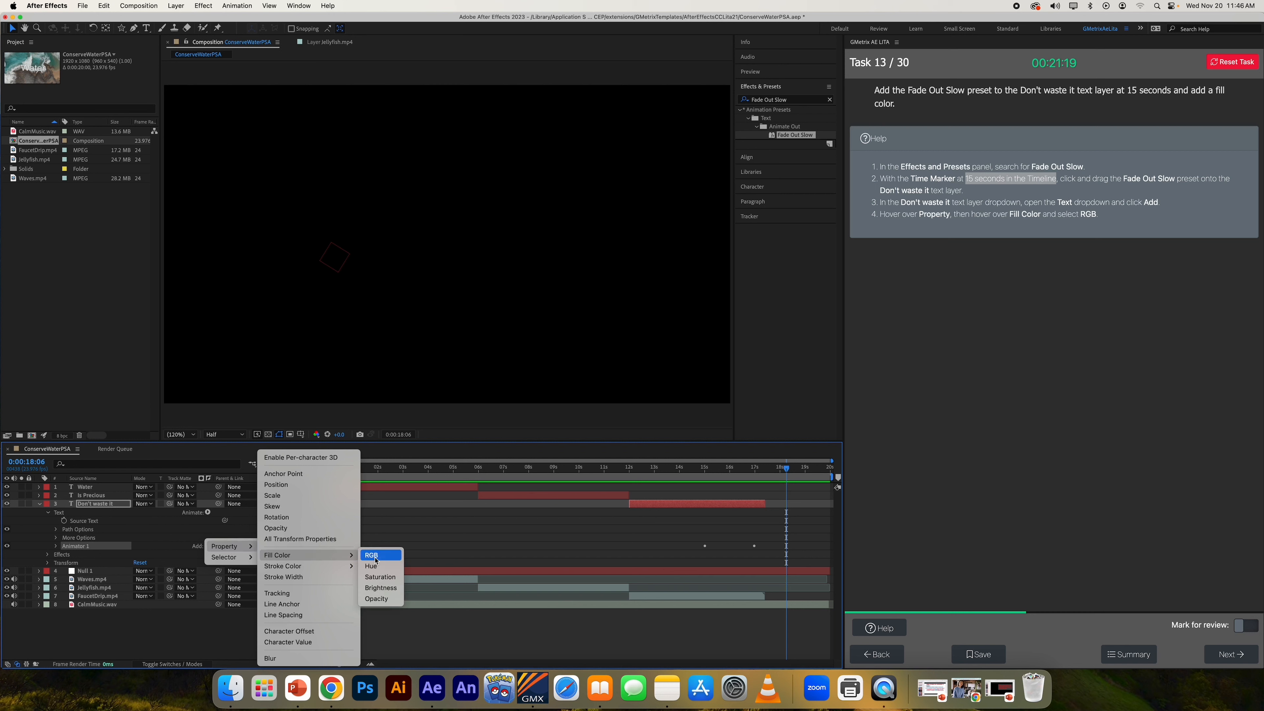
{"action": "left_click", "coordinate": [376, 557]}
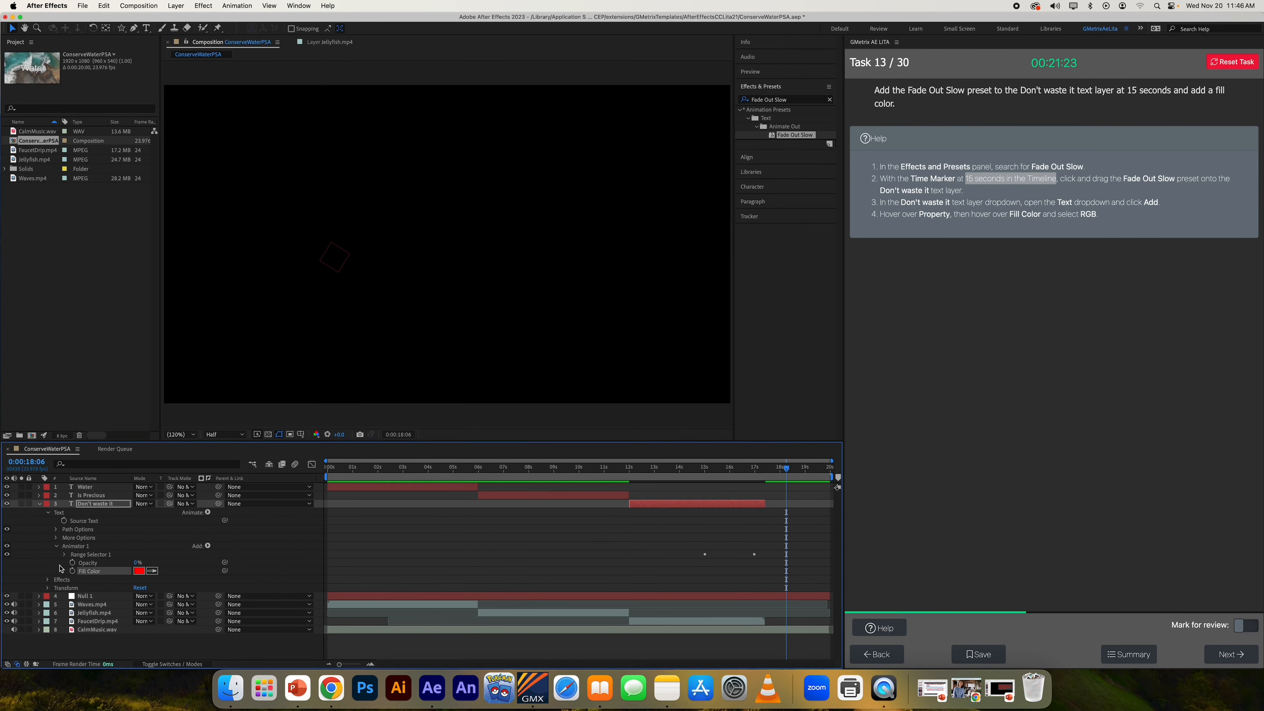
Step: Scrub through the composition, then submit task 13 for grading and retry it
{"action": "left_click_drag", "start_coordinate": [736, 468], "coordinate": [633, 476]}
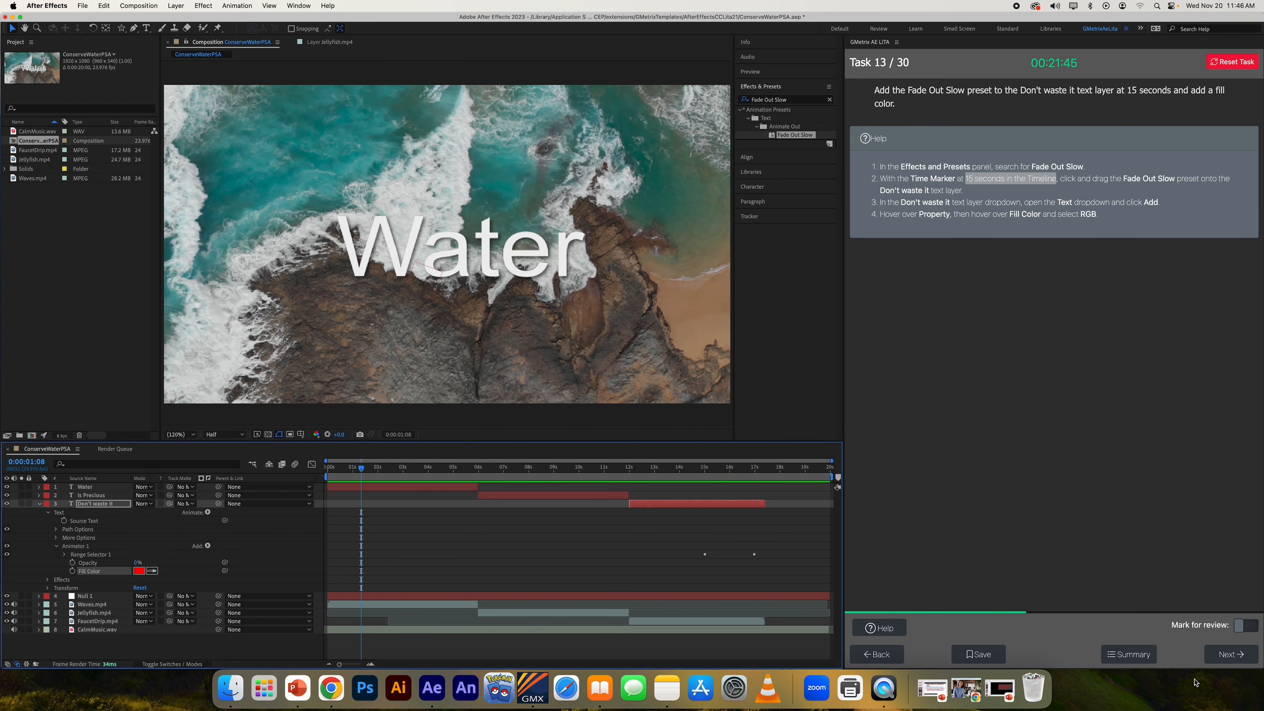
{"action": "left_click", "coordinate": [1217, 660]}
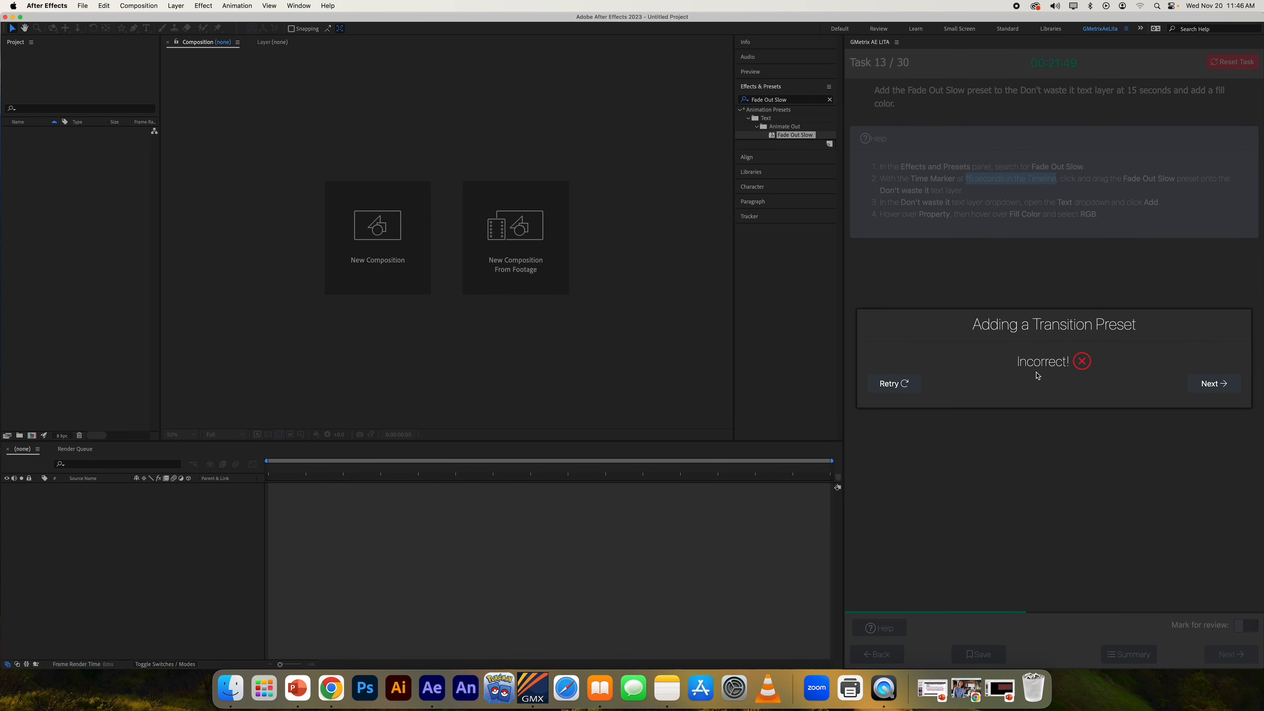
{"action": "left_click", "coordinate": [891, 395]}
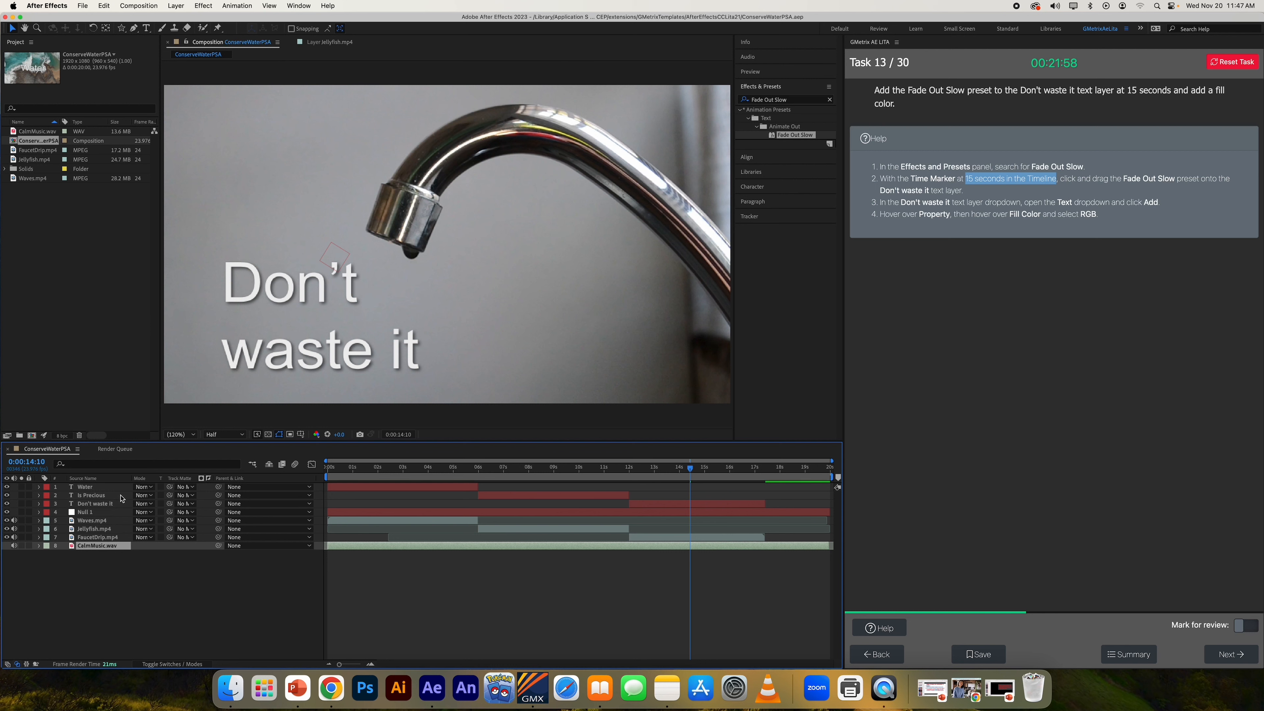
Step: Move the current time to 15 seconds, apply the Fade Out Slow preset to the "Don't waste it" layer and play it back
{"action": "left_click", "coordinate": [111, 504]}
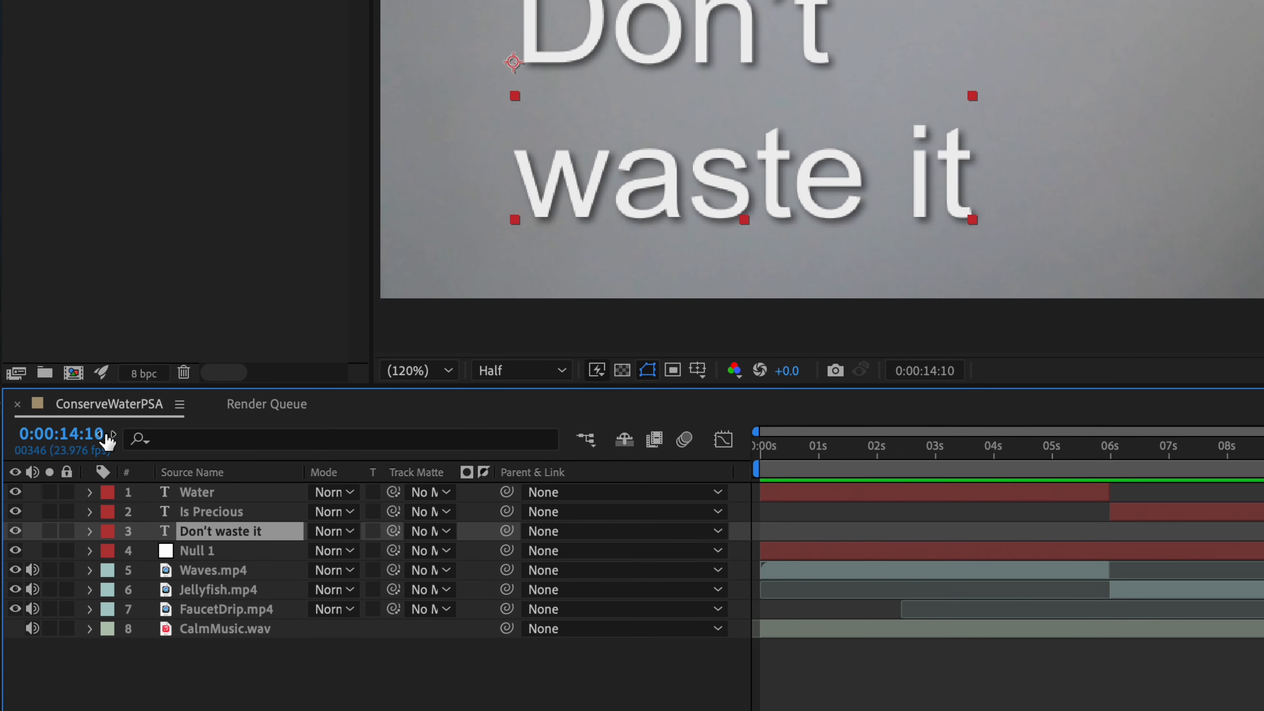
{"action": "left_click", "coordinate": [80, 433]}
{"action": "type", "text": "1500"}
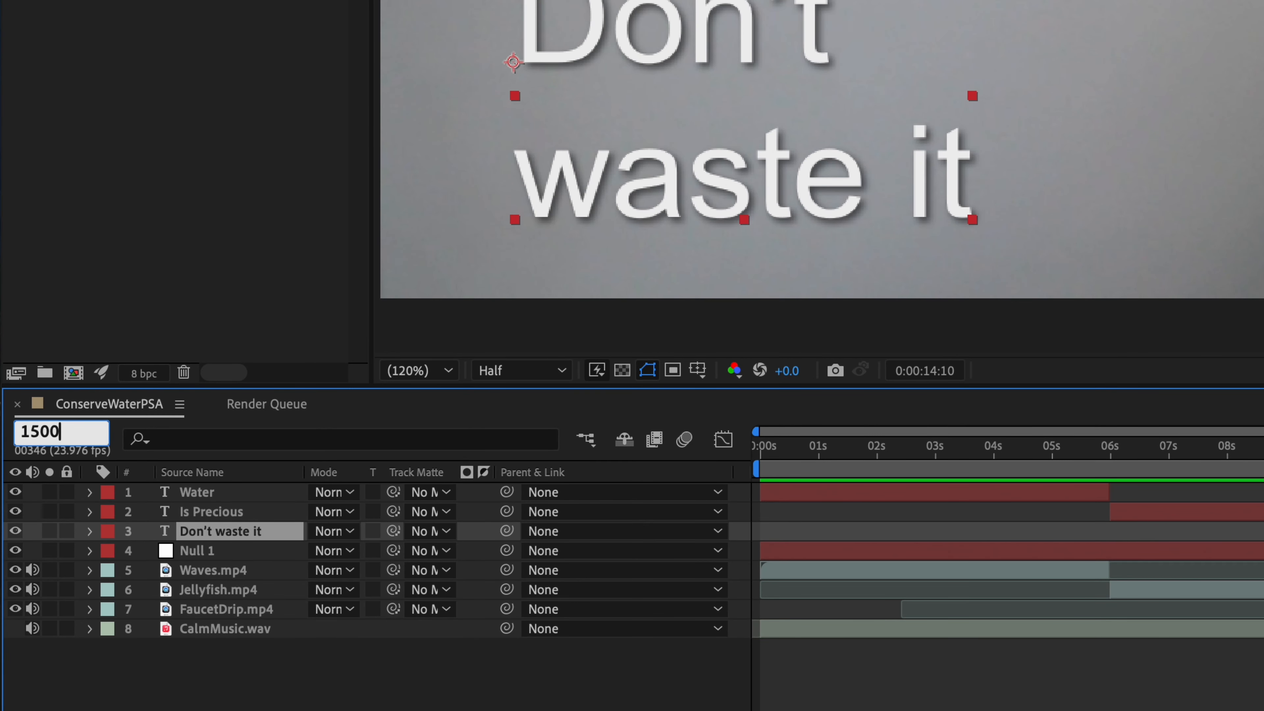
{"action": "key", "text": "Return"}
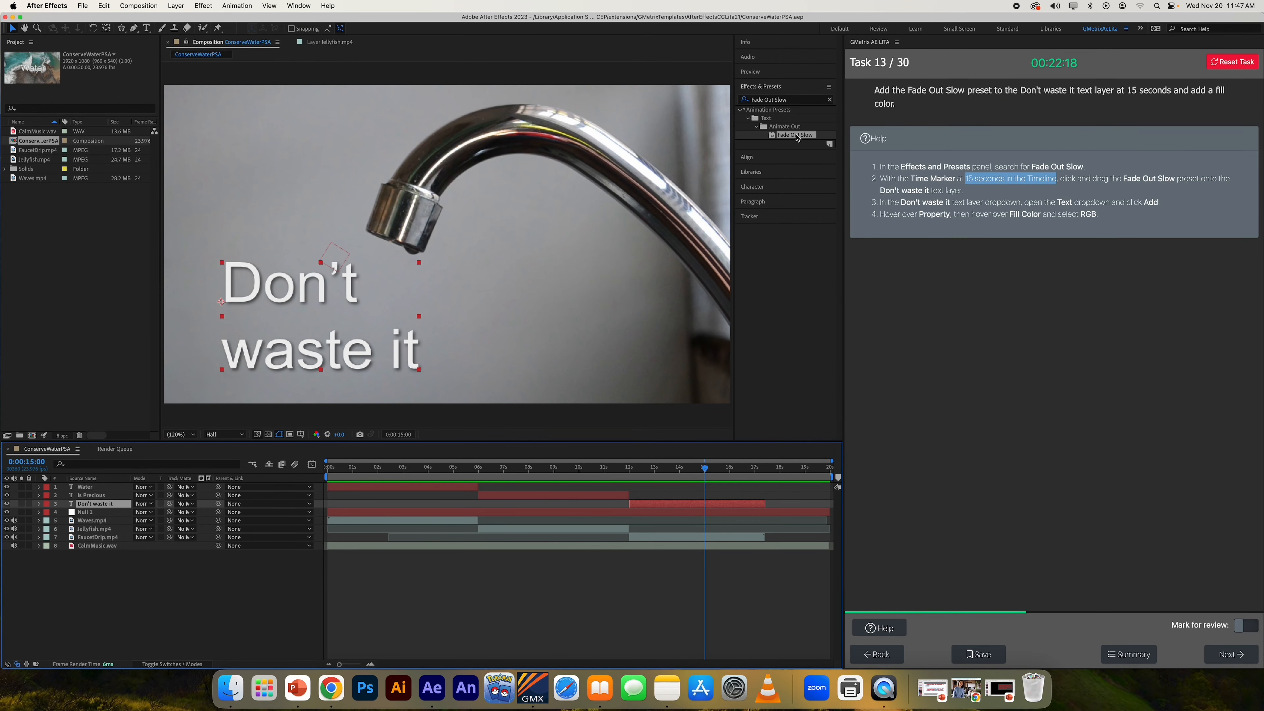
{"action": "left_click_drag", "start_coordinate": [795, 136], "coordinate": [69, 506]}
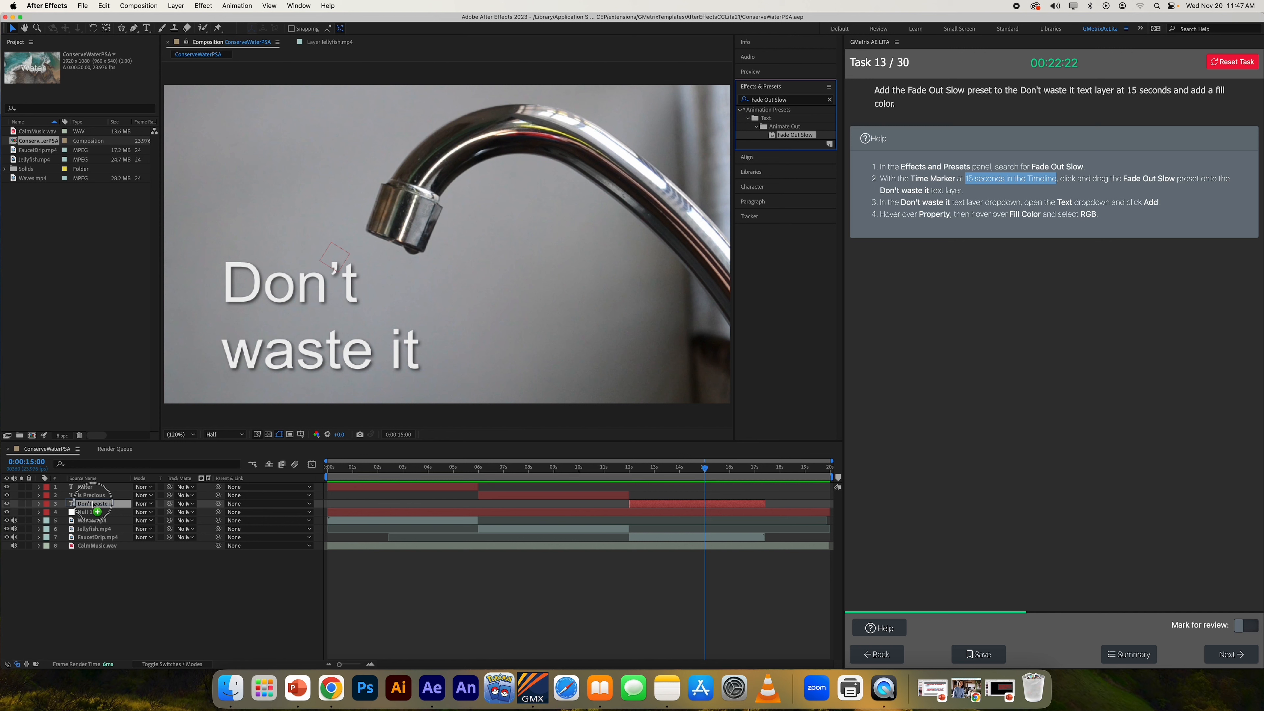
{"action": "left_click_drag", "start_coordinate": [93, 504], "coordinate": [94, 504]}
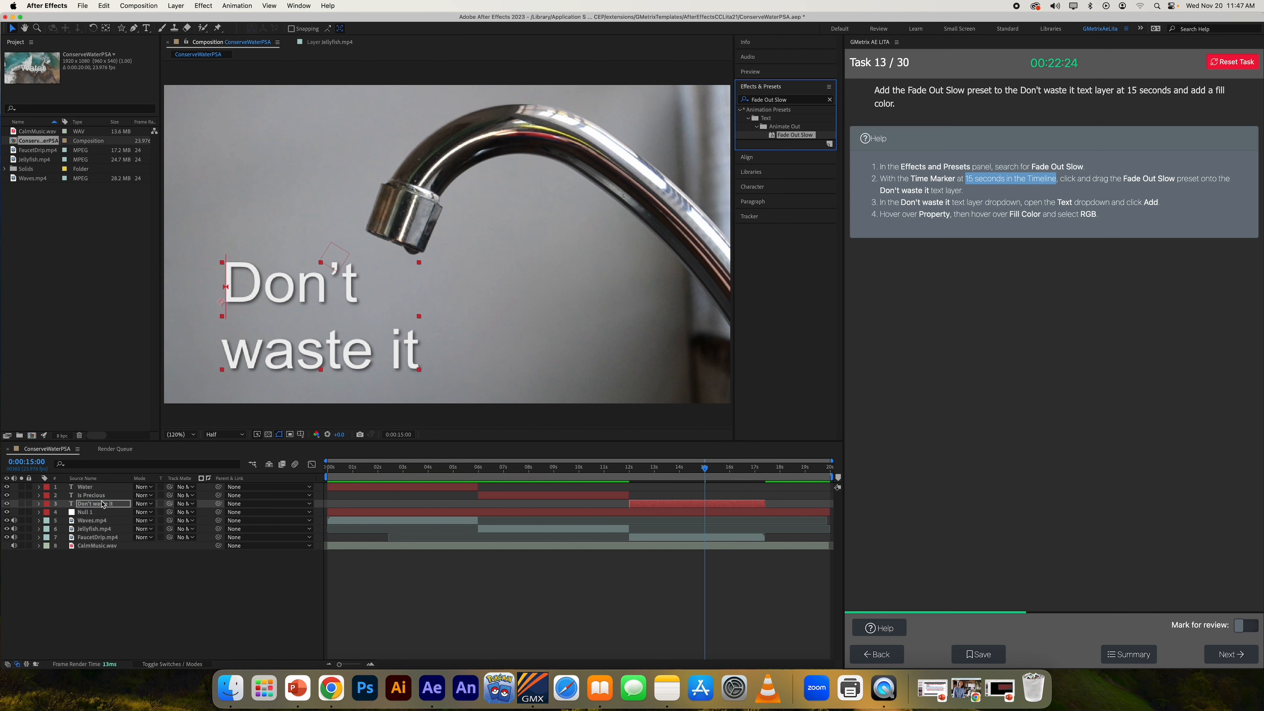
{"action": "key", "text": "space"}
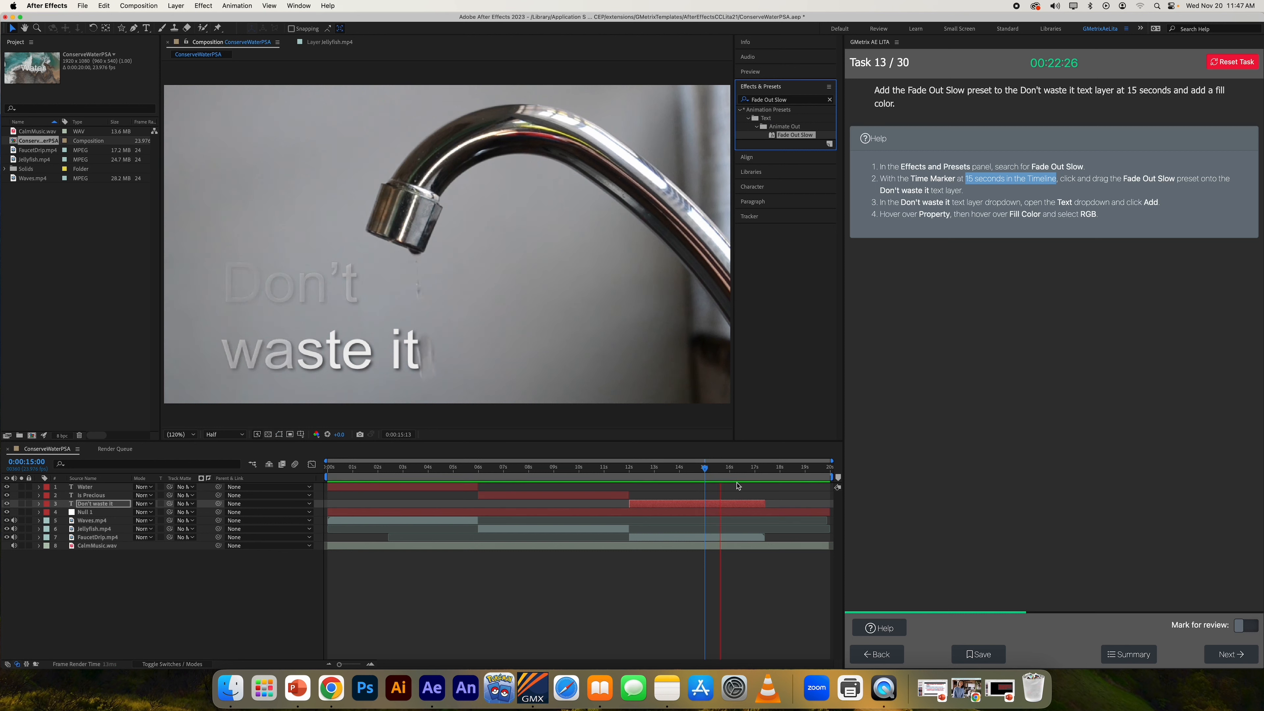
{"action": "key", "text": "space"}
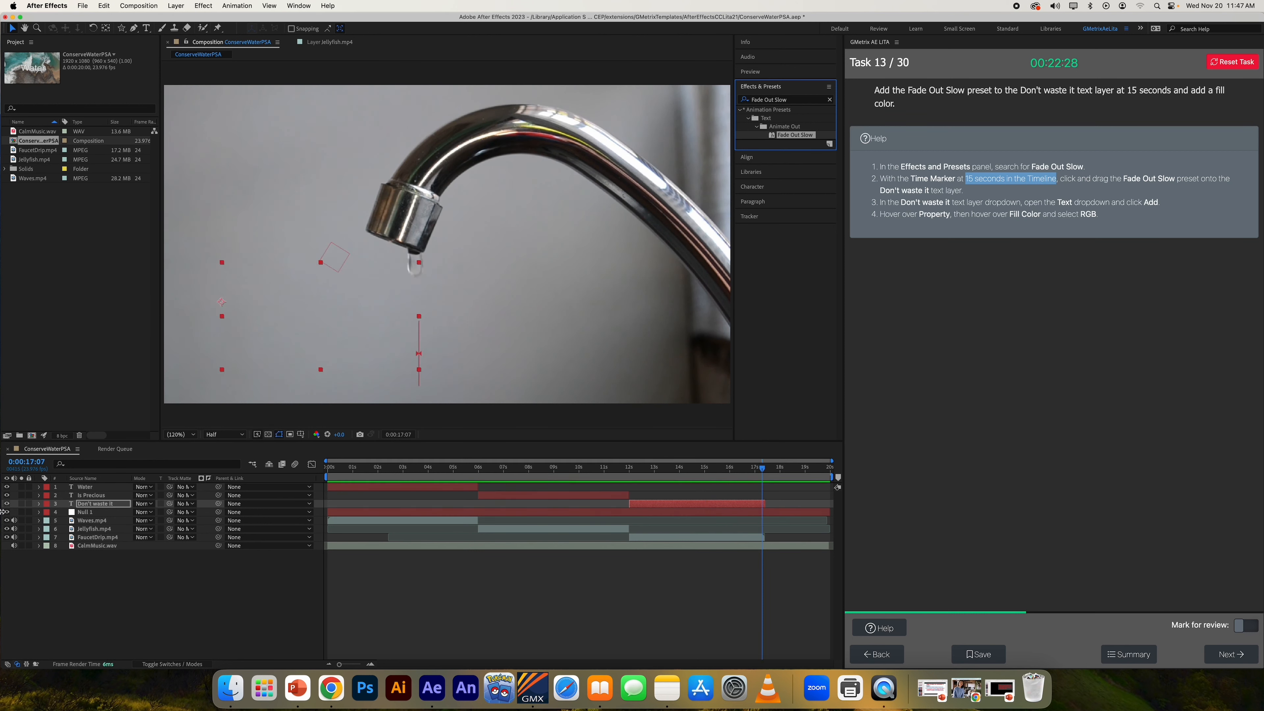
Step: Return to 15 seconds and add an RGB fill color property to Animator 1 of the "Don't waste it" layer
{"action": "left_click", "coordinate": [27, 461]}
{"action": "type", "text": "1500"}
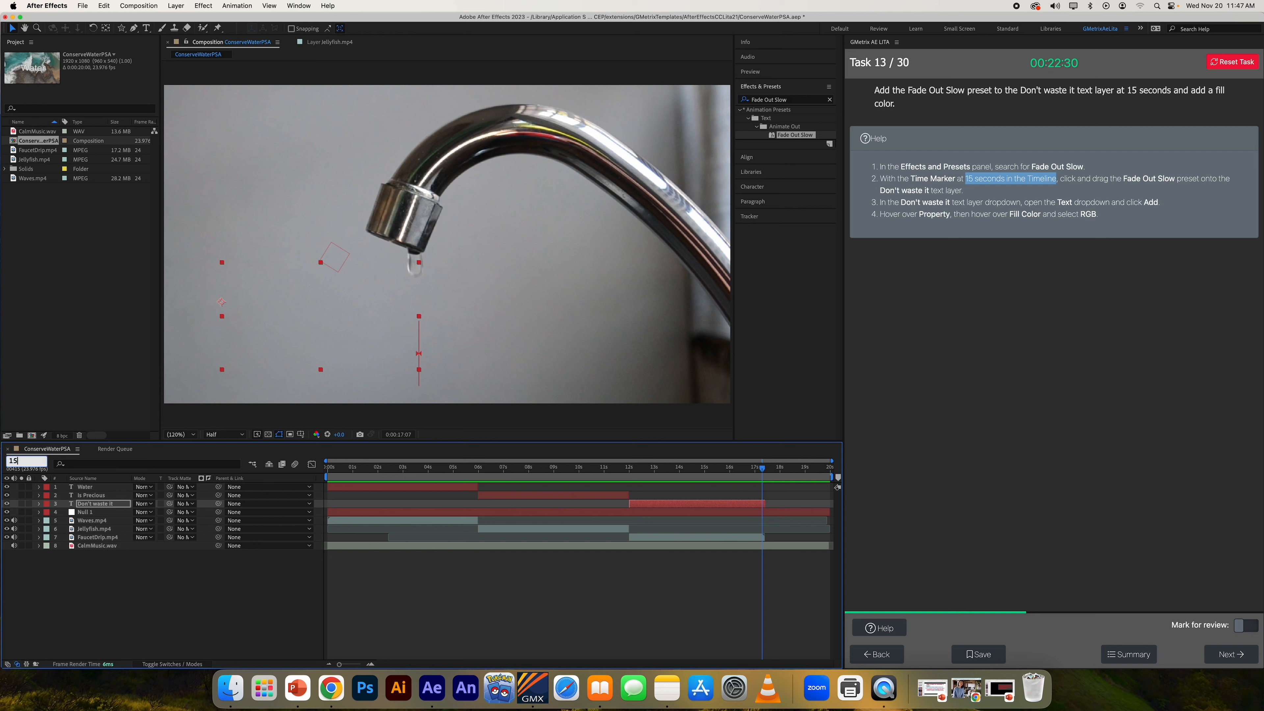
{"action": "key", "text": "Return"}
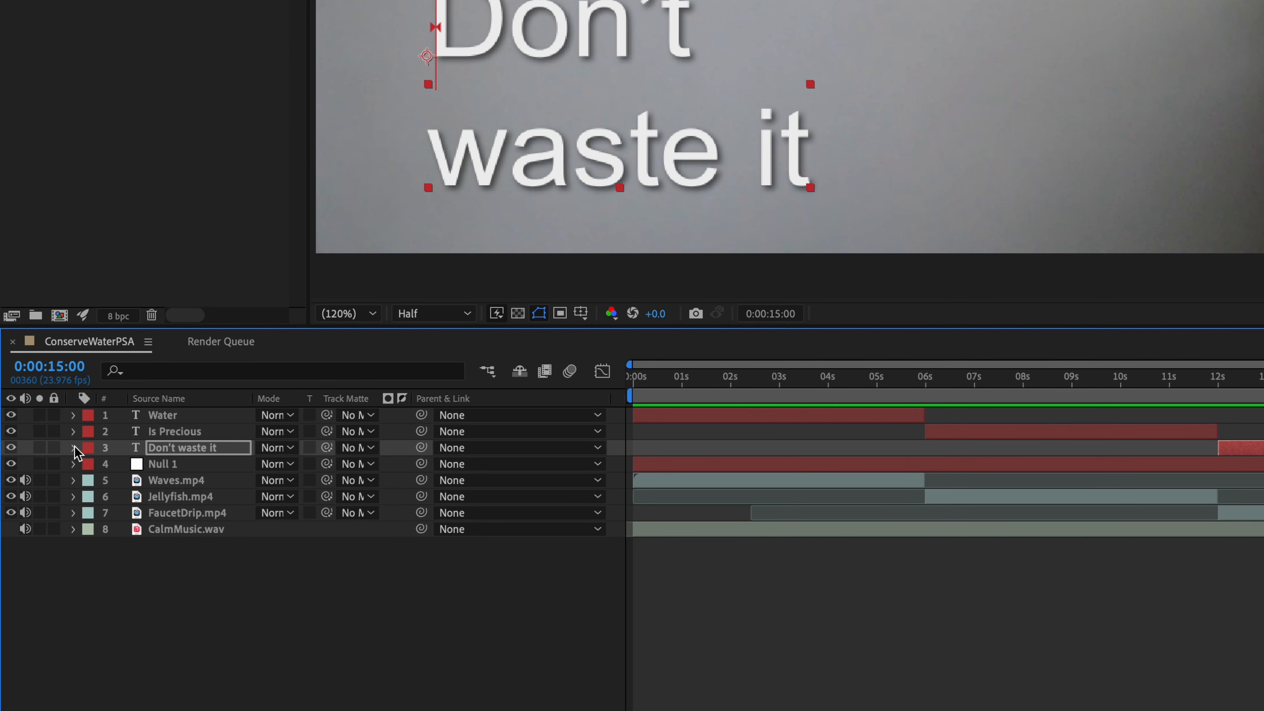
{"action": "left_click", "coordinate": [39, 503]}
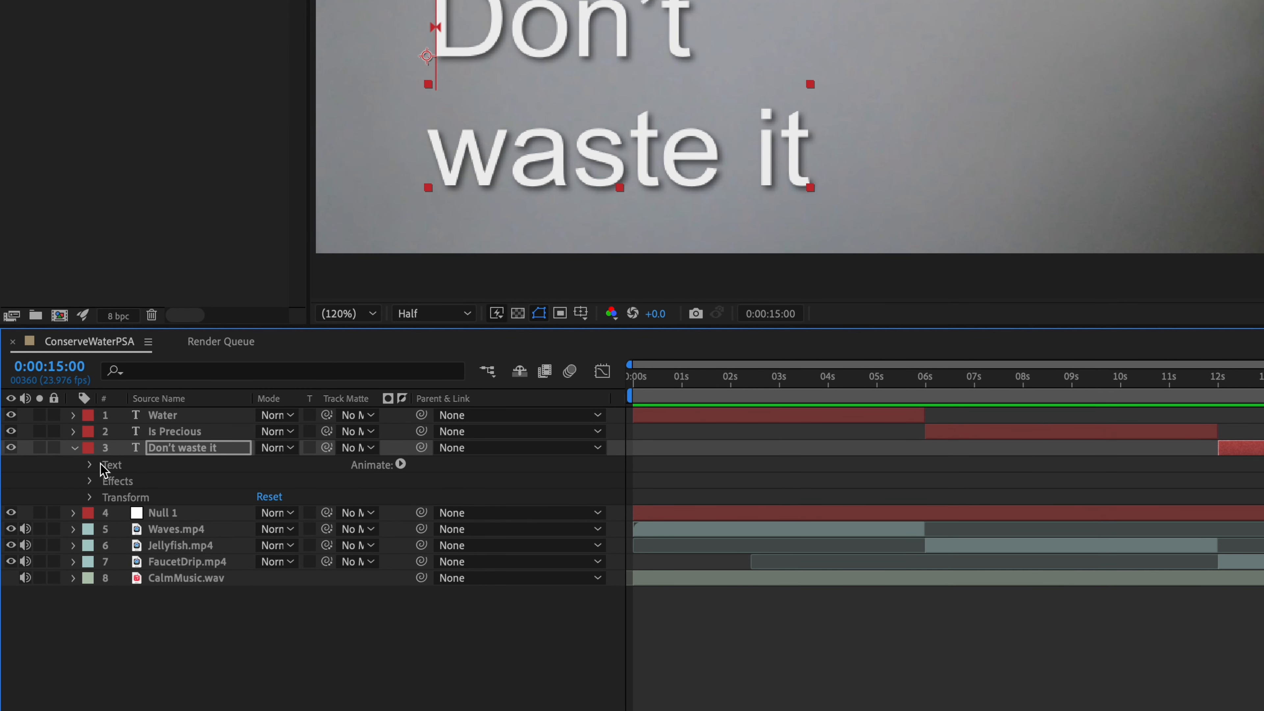
{"action": "left_click", "coordinate": [90, 465]}
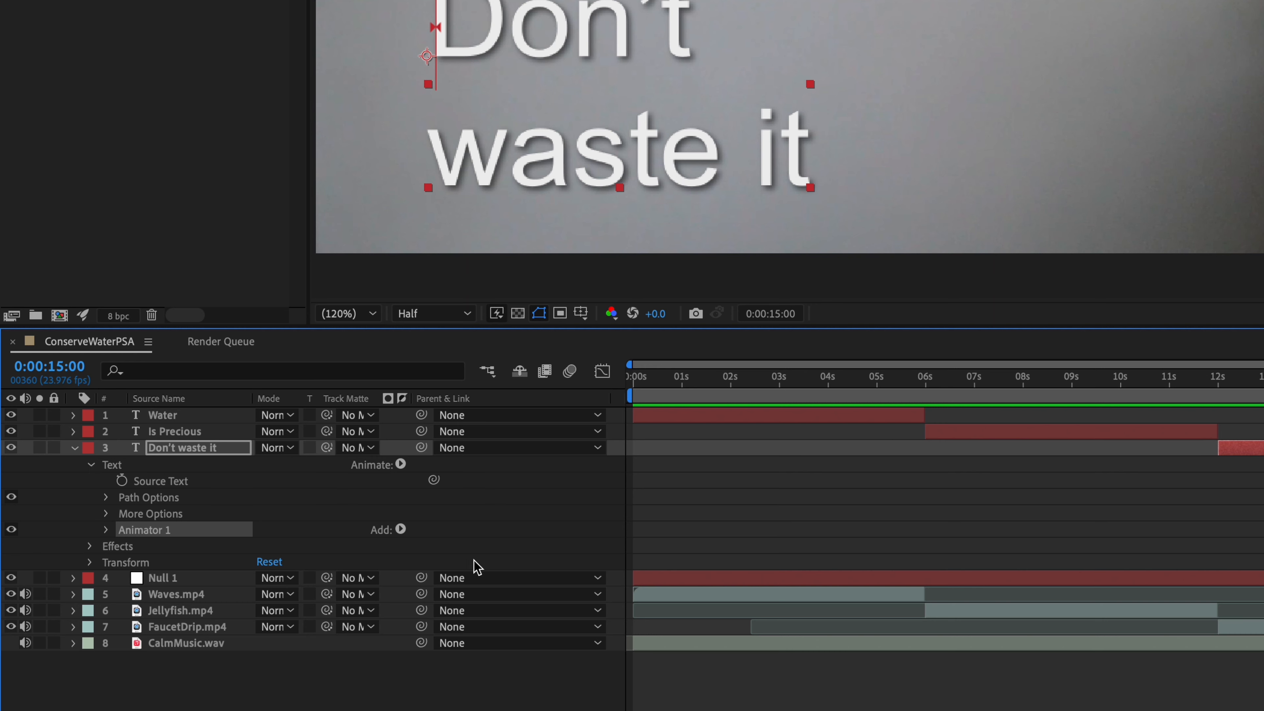
{"action": "left_click", "coordinate": [401, 530]}
{"action": "mouse_move", "coordinate": [410, 532]}
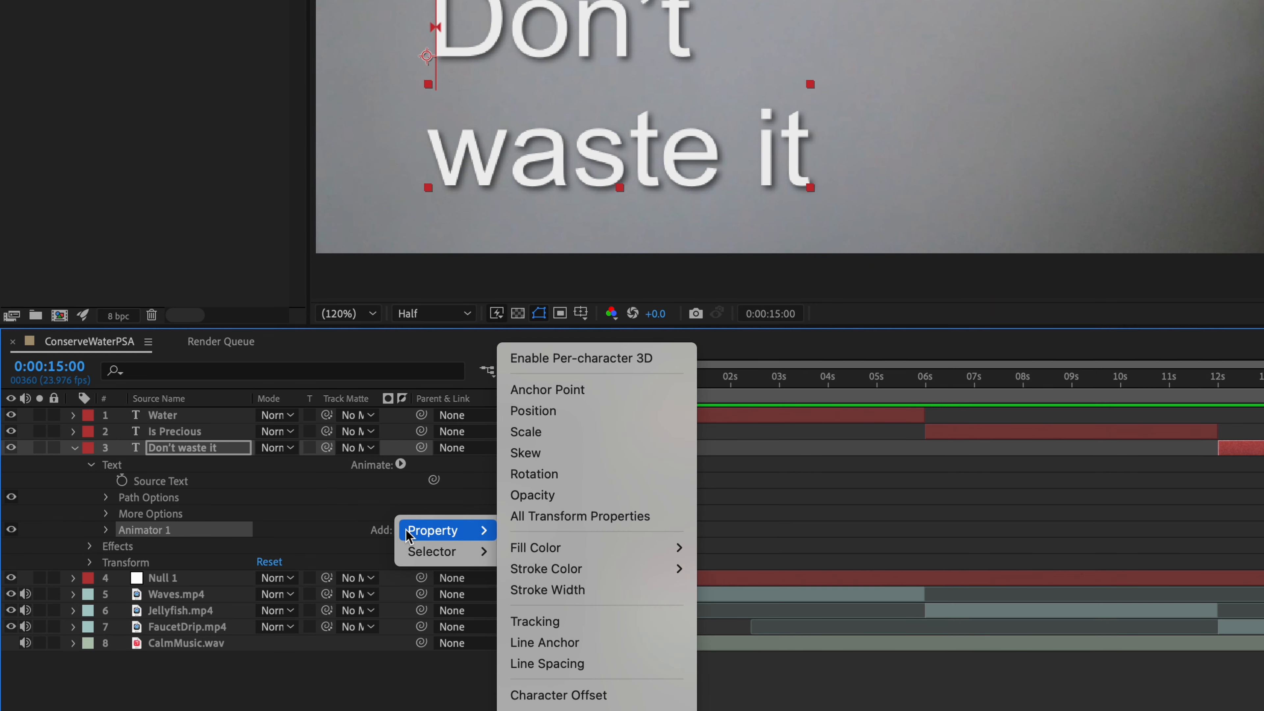
{"action": "mouse_move", "coordinate": [597, 548]}
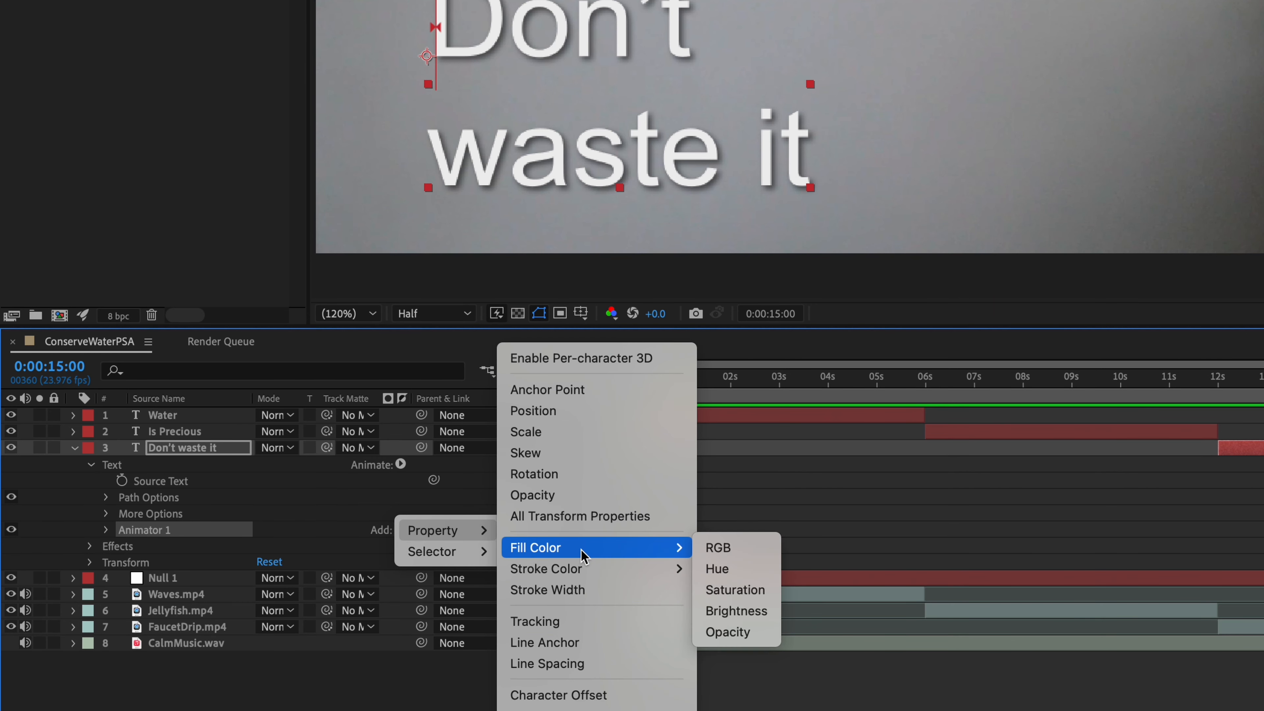
{"action": "left_click", "coordinate": [713, 550]}
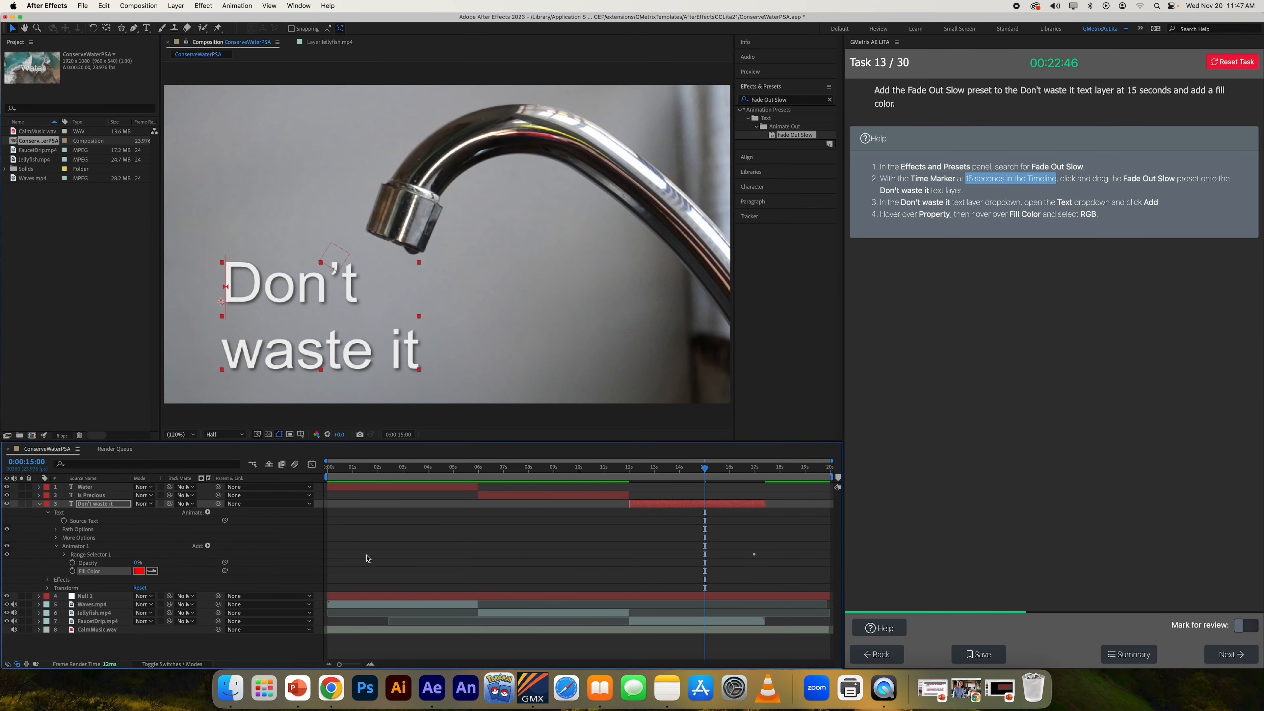
Step: Play back the text fade from 15 seconds, then submit the task for grading and retry it
{"action": "key", "text": "space"}
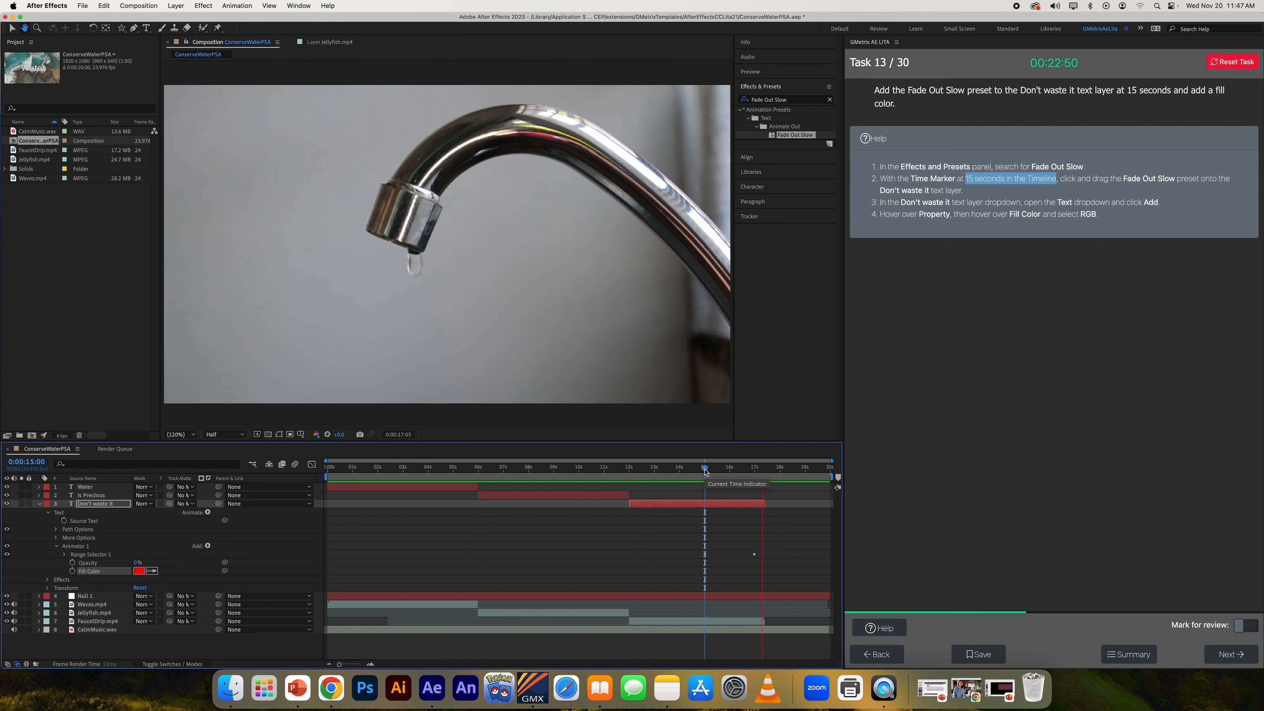
{"action": "key", "text": "space"}
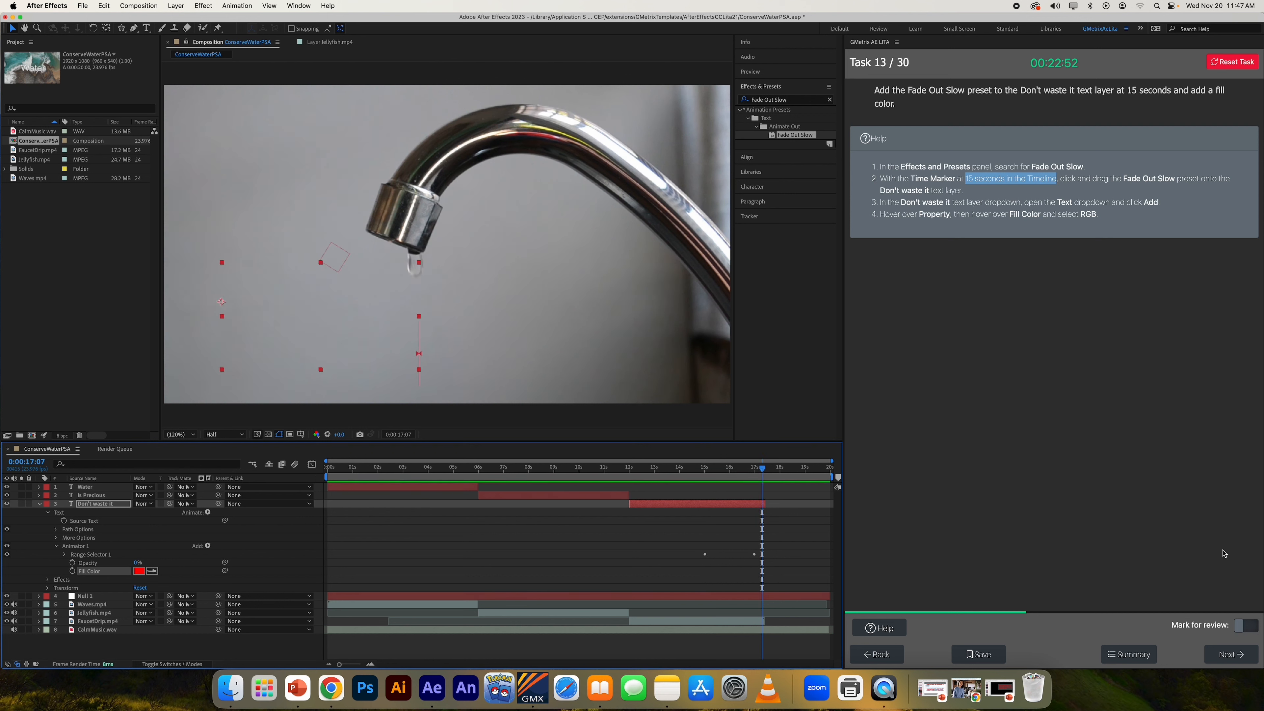
{"action": "left_click", "coordinate": [1226, 657]}
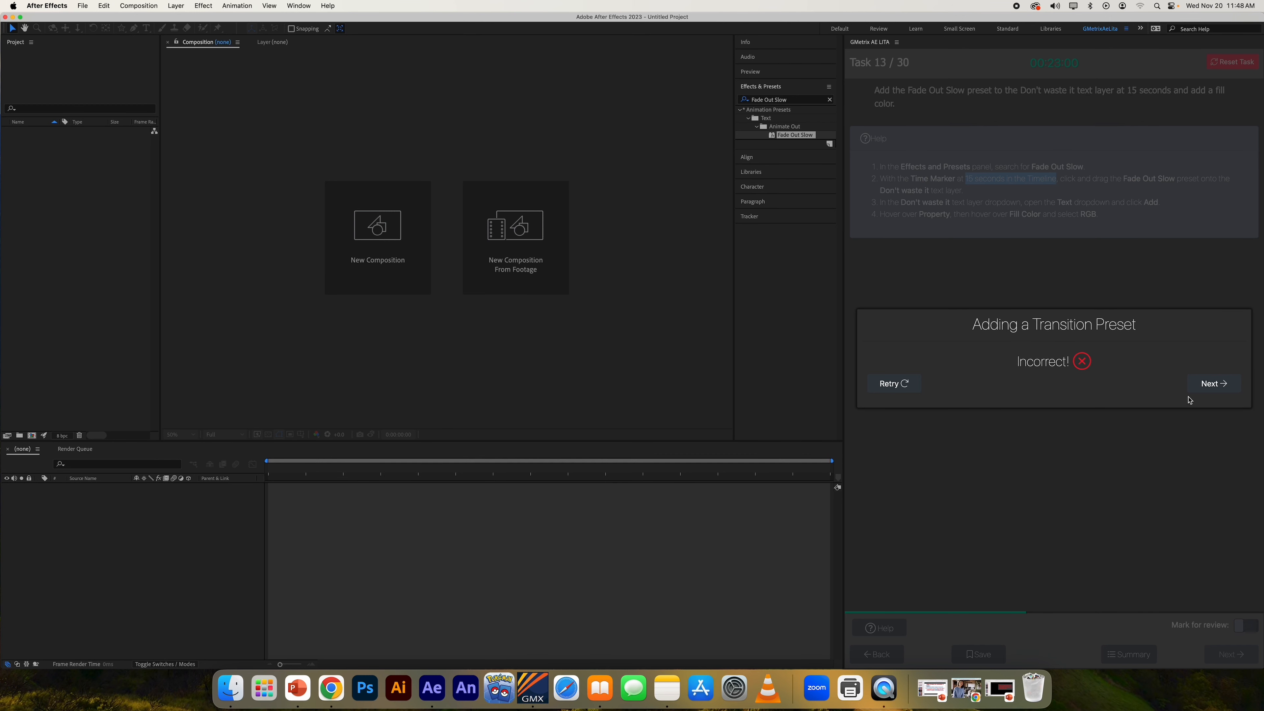
{"action": "left_click", "coordinate": [893, 384]}
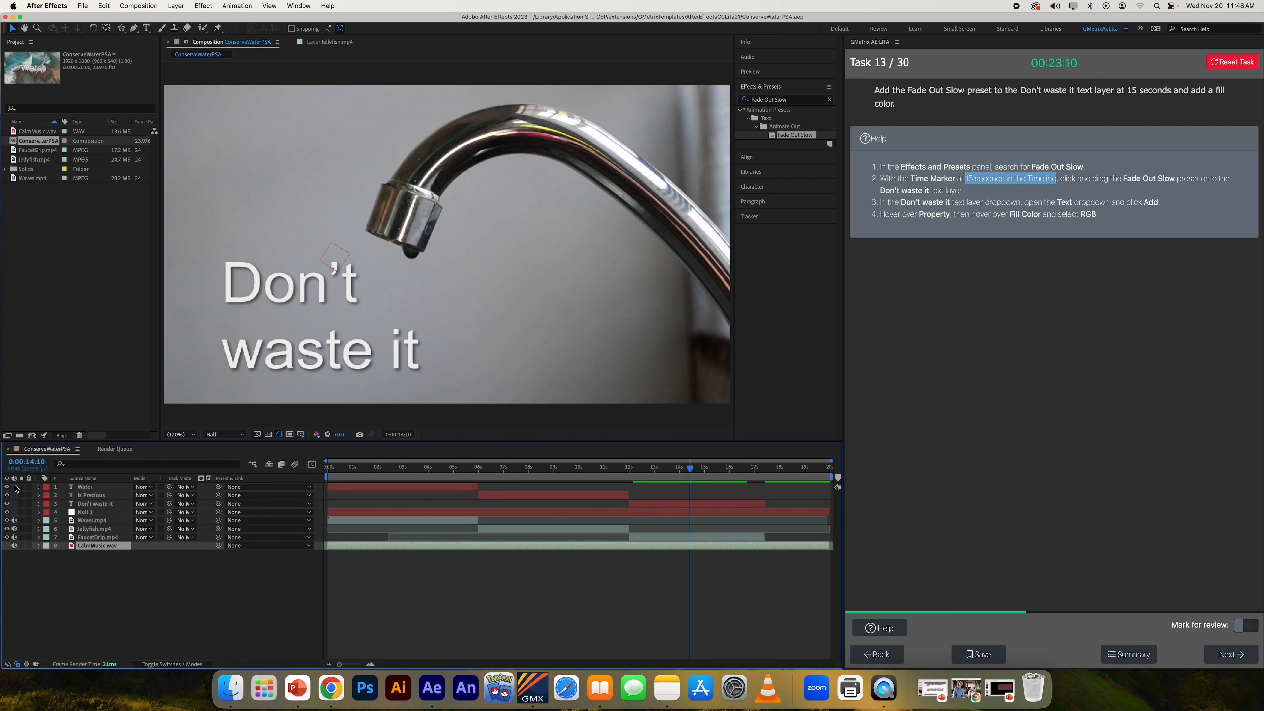
Step: Set the current time to 15 seconds and apply the Fade Out Slow preset to the "Don't waste it" text layer
{"action": "left_click", "coordinate": [44, 462]}
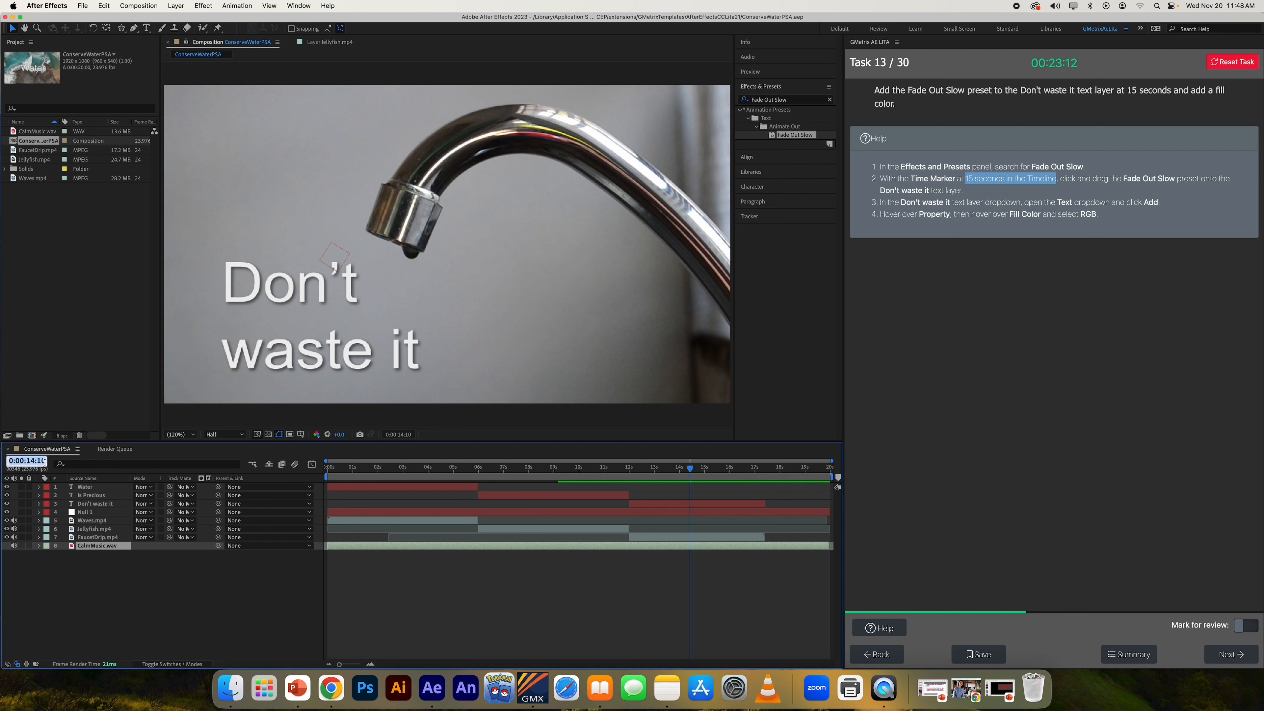
{"action": "type", "text": "1500"}
{"action": "key", "text": "Return"}
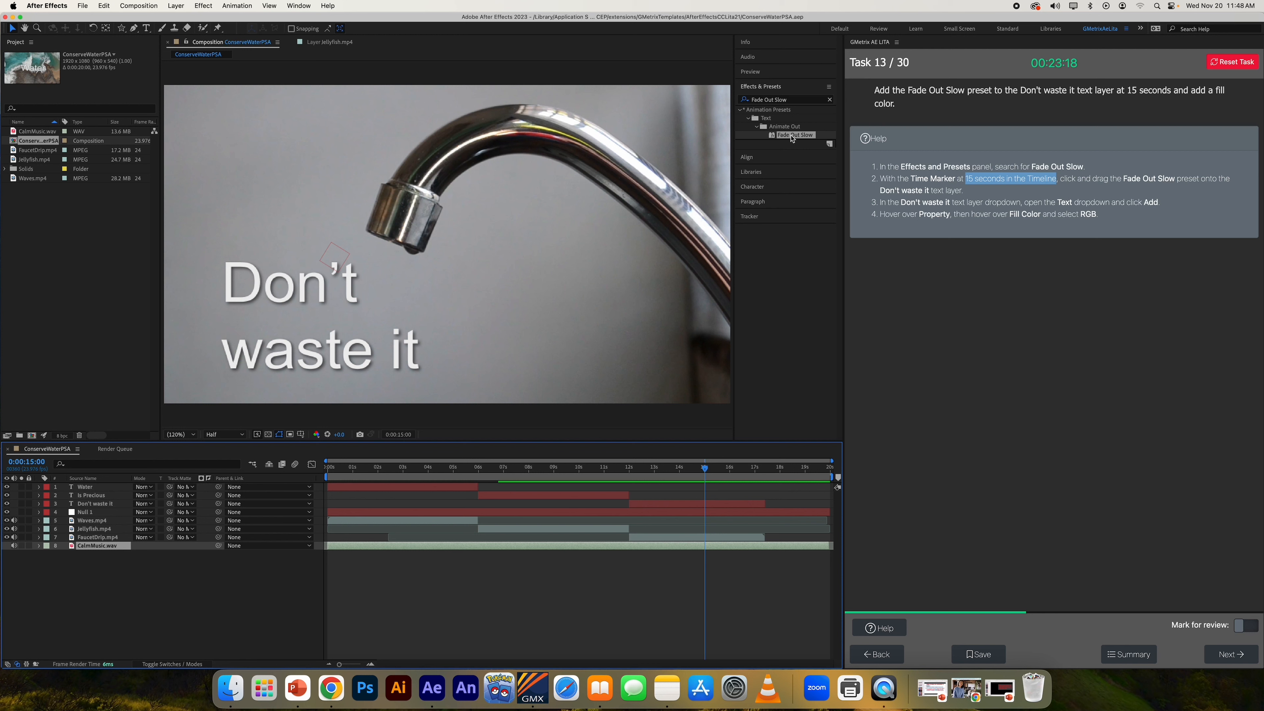
{"action": "left_click_drag", "start_coordinate": [792, 138], "coordinate": [103, 505]}
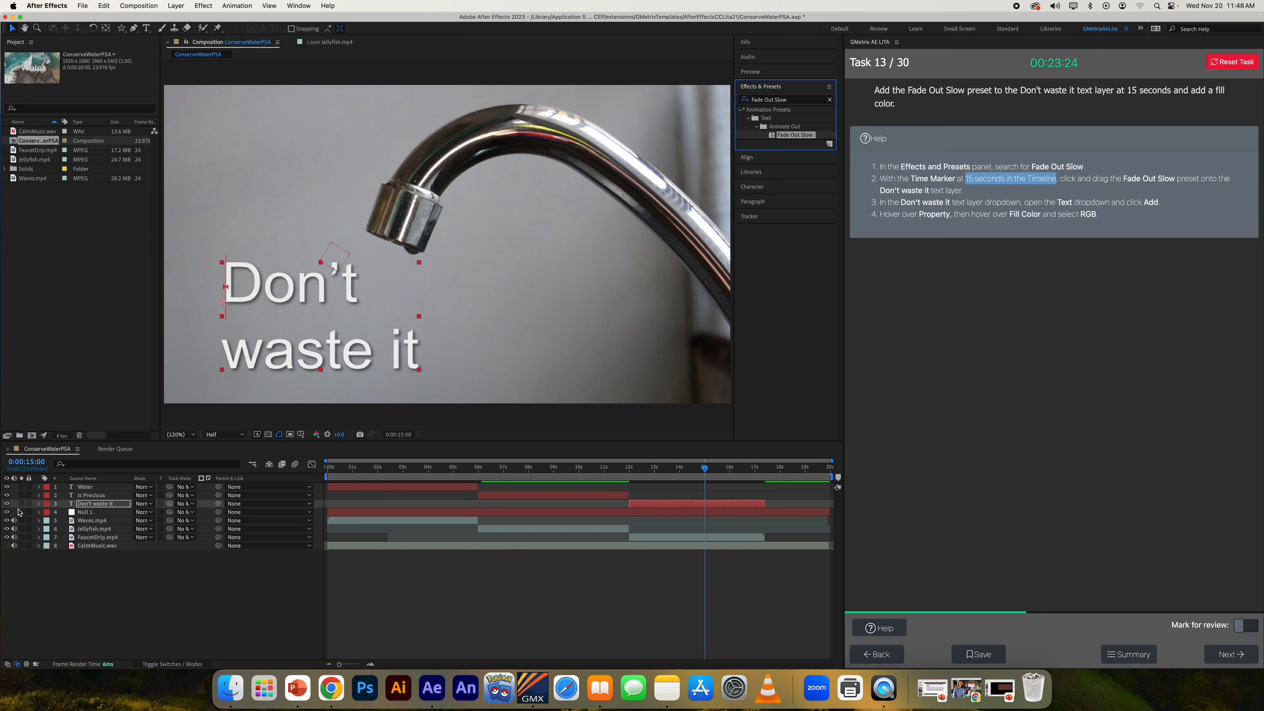
Step: Add an RGB fill color property to Animator 1 under the Text properties of the "Don't waste it" layer
{"action": "left_click", "coordinate": [40, 505]}
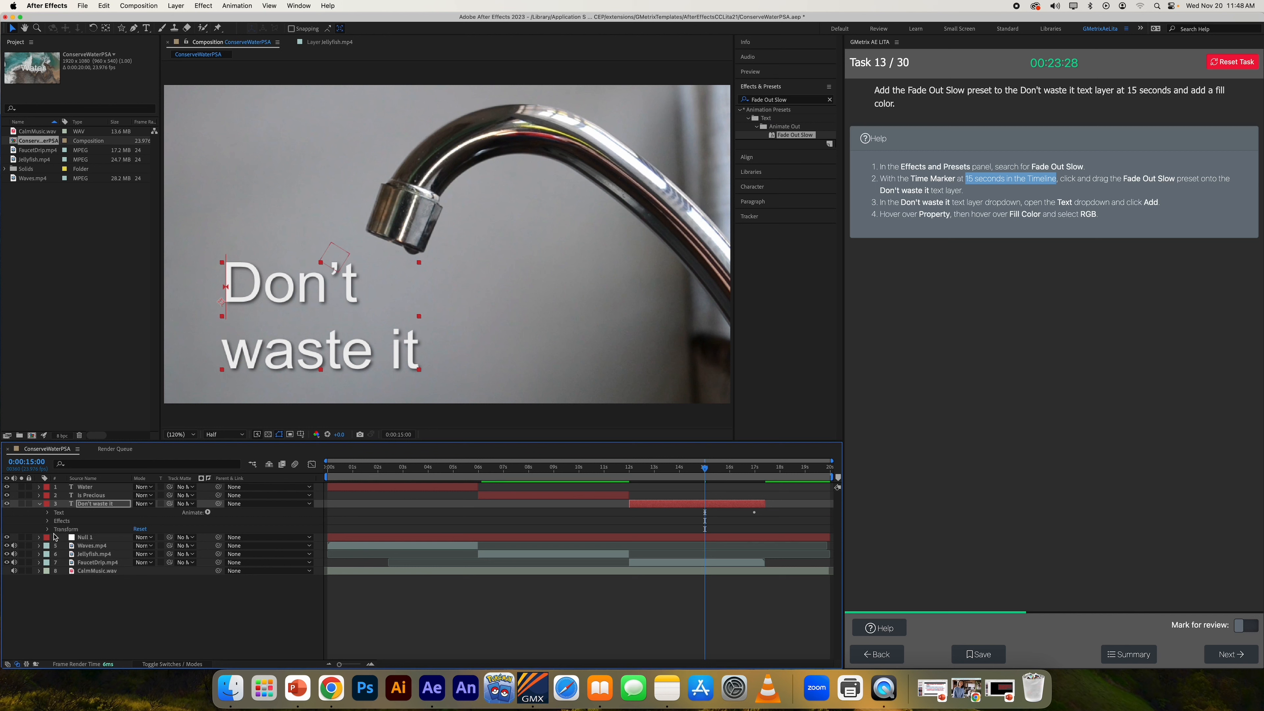
{"action": "left_click", "coordinate": [48, 513]}
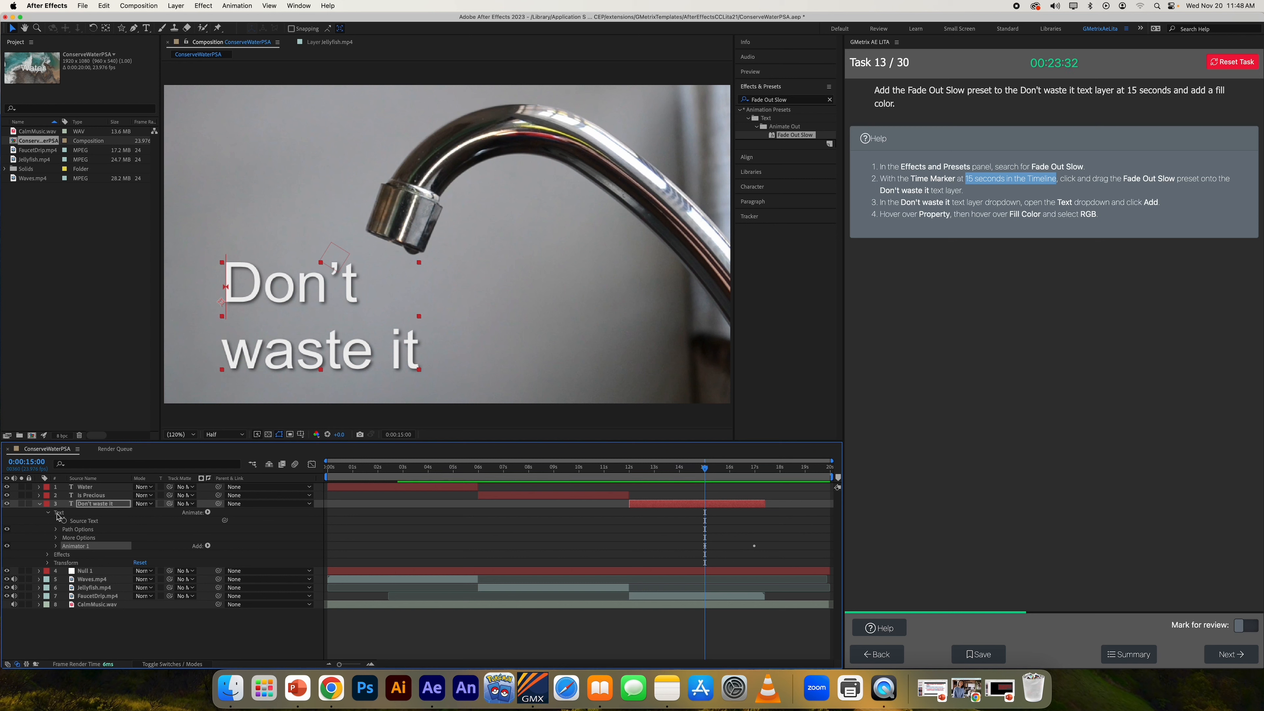
{"action": "left_click", "coordinate": [203, 548]}
{"action": "mouse_move", "coordinate": [208, 548]}
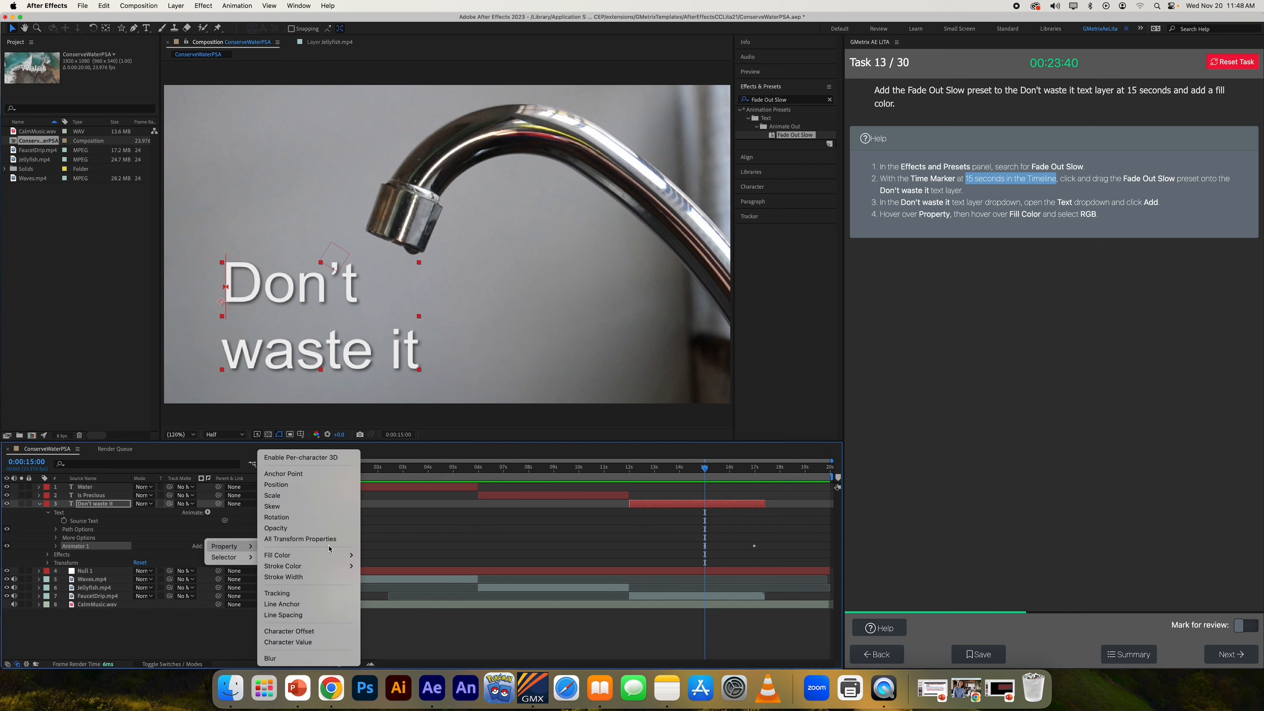
{"action": "mouse_move", "coordinate": [326, 562]}
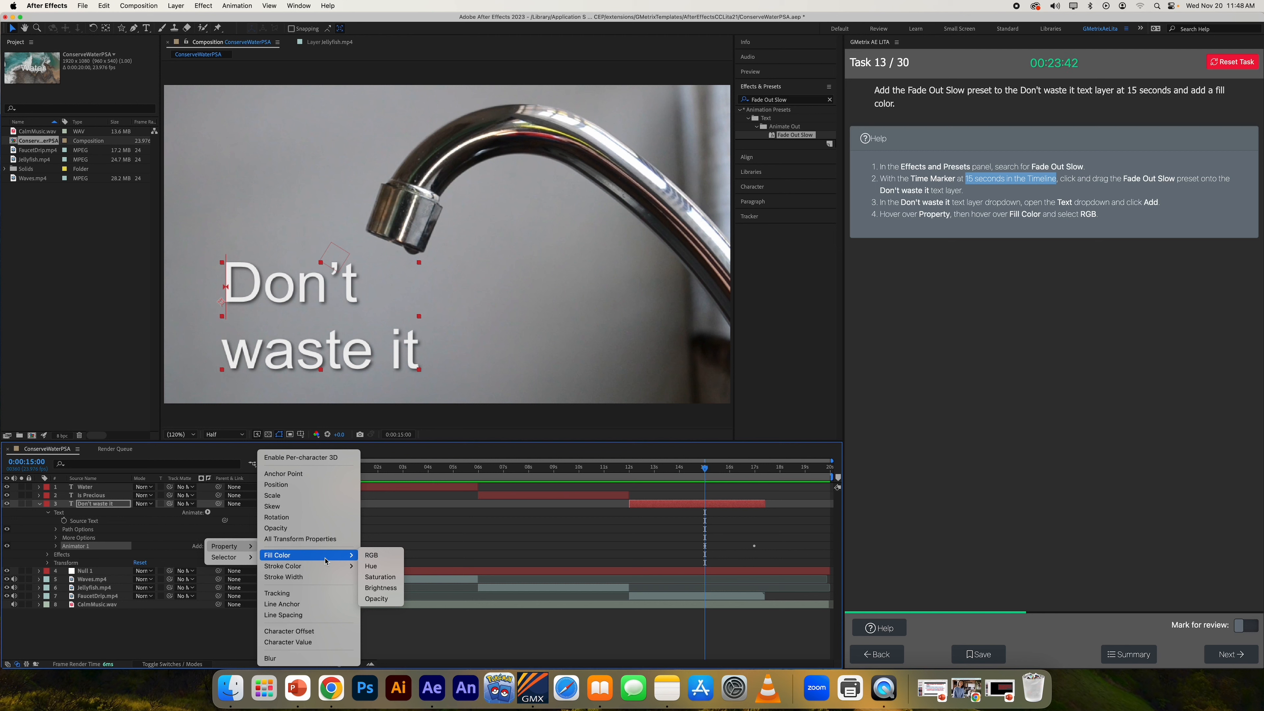
{"action": "left_click", "coordinate": [371, 556]}
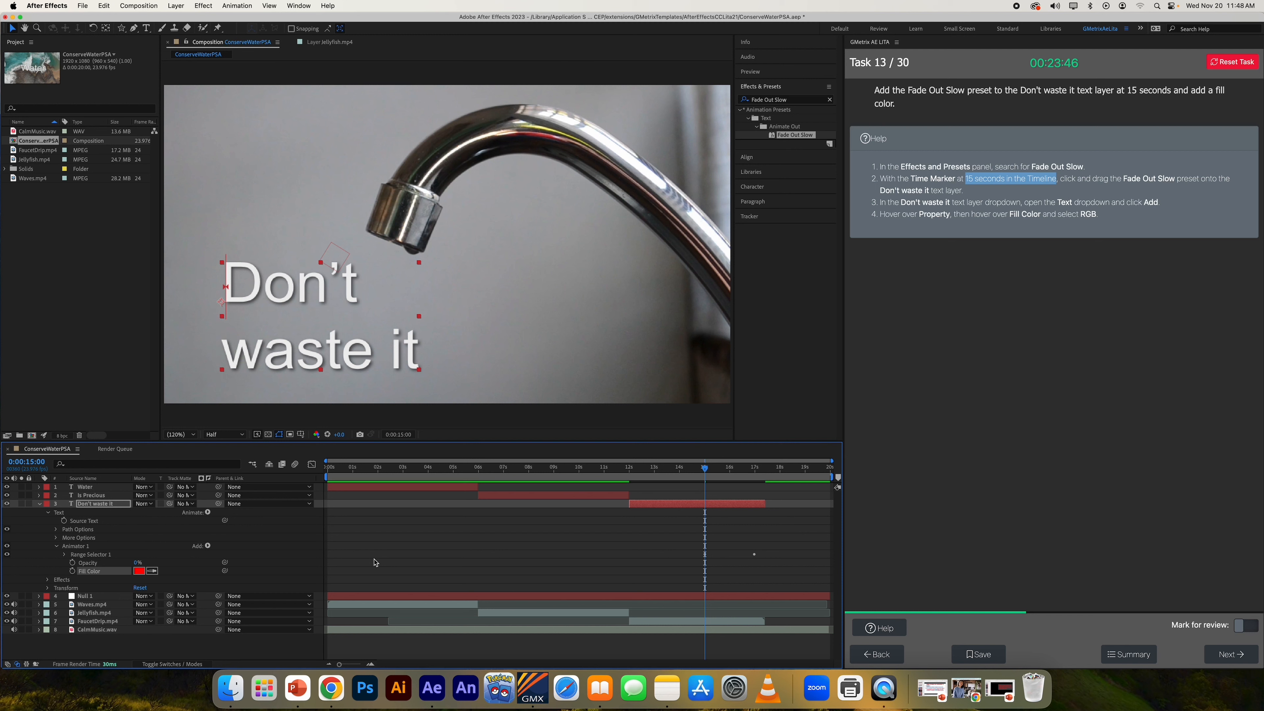
Step: Submit task 13 for grading, continue to task 14 and show its help instructions
{"action": "left_click", "coordinate": [1225, 658]}
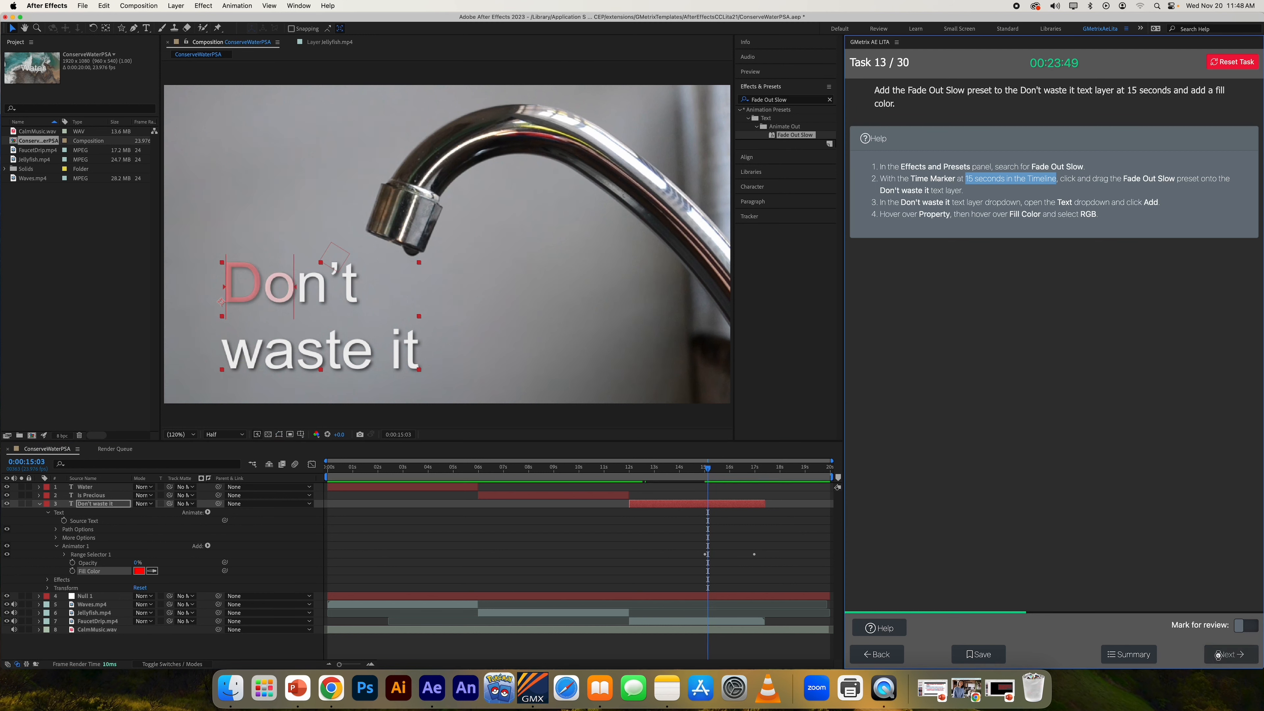
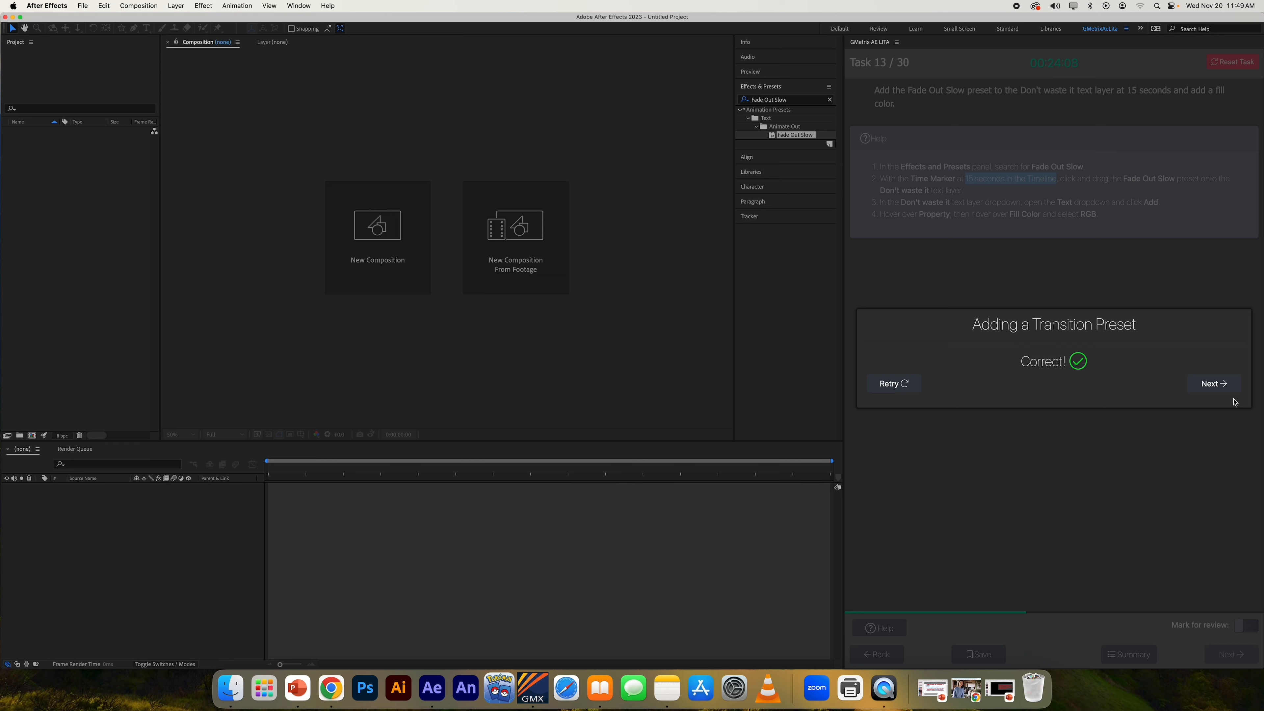
{"action": "left_click", "coordinate": [1215, 388]}
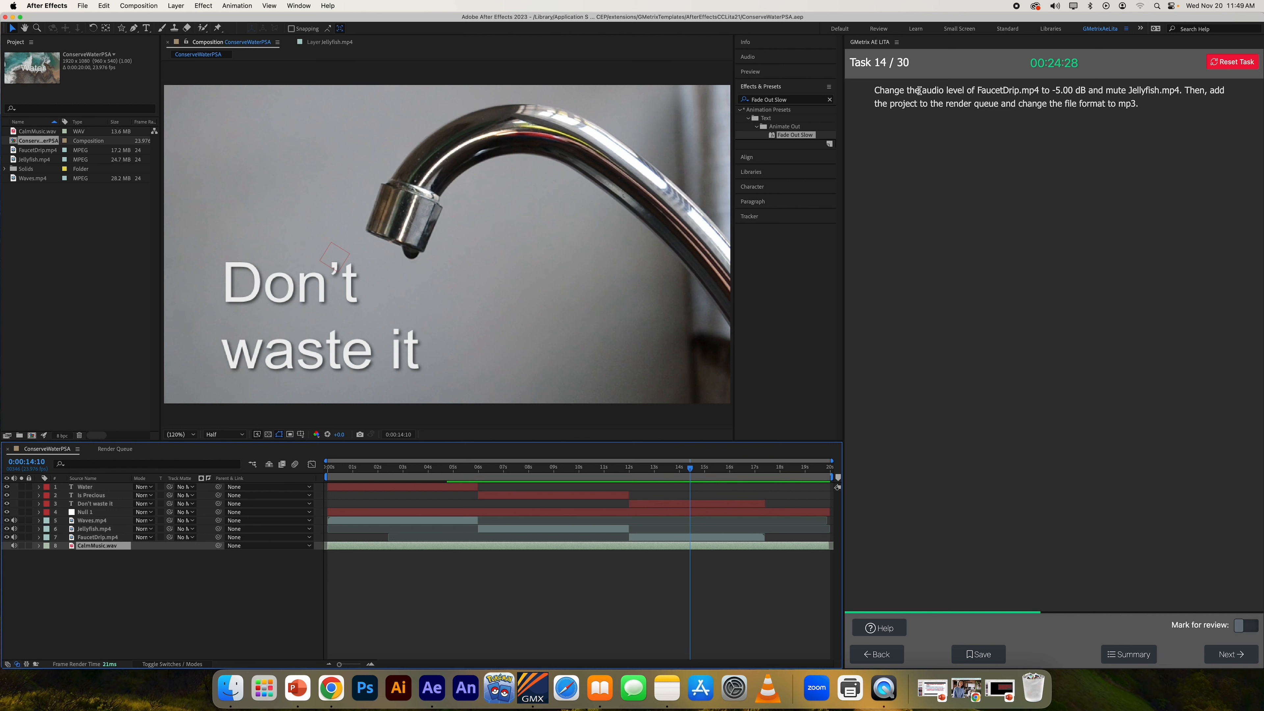
{"action": "left_click_drag", "start_coordinate": [921, 90], "coordinate": [1180, 91]}
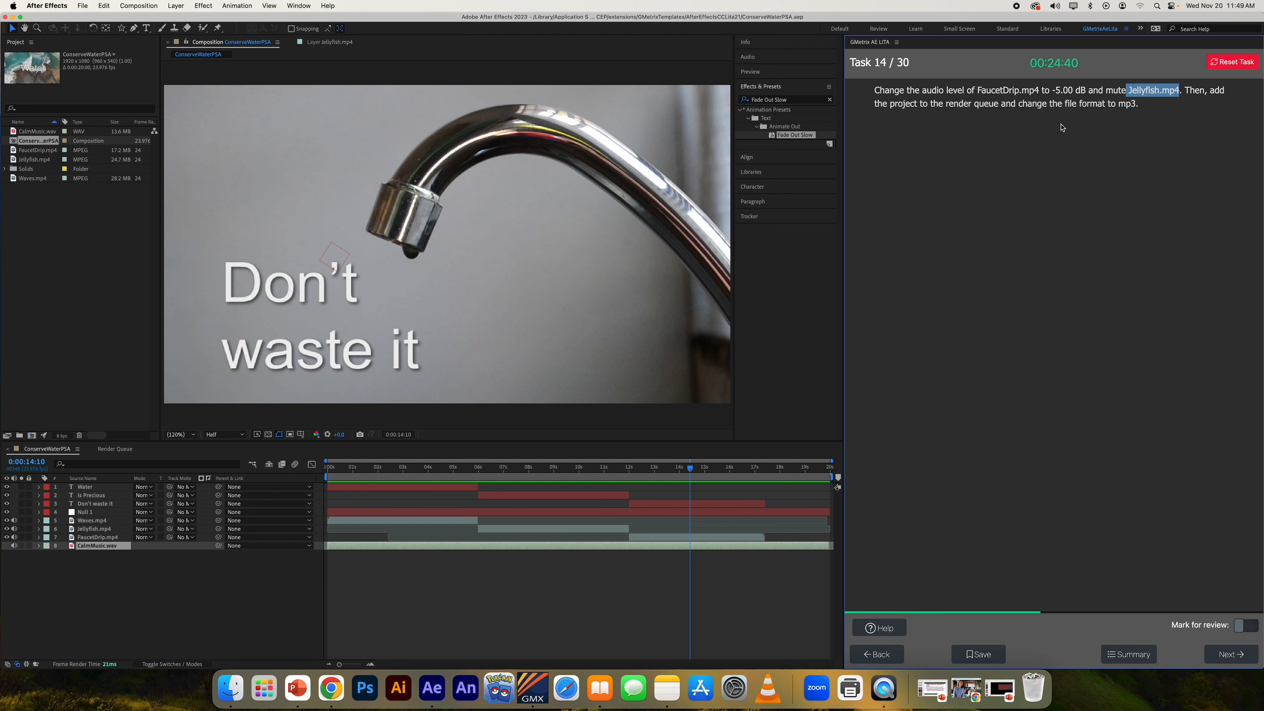
{"action": "left_click_drag", "start_coordinate": [1021, 104], "coordinate": [1136, 109]}
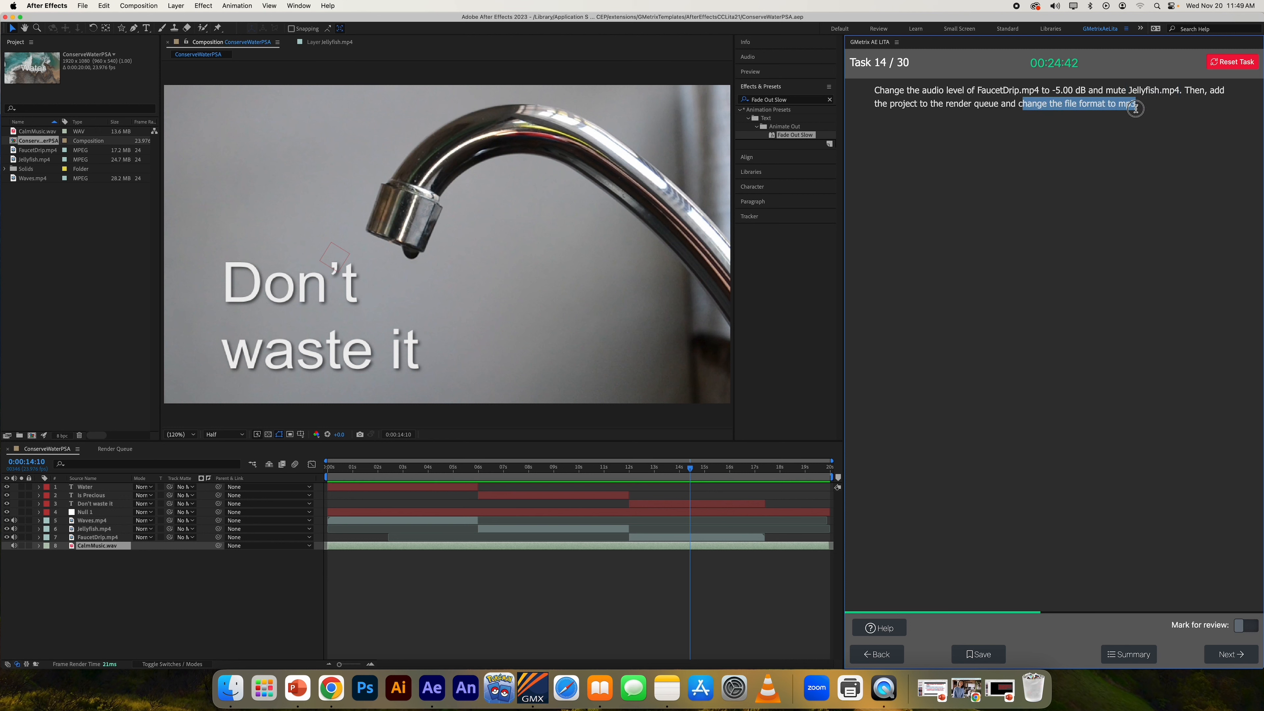
{"action": "left_click", "coordinate": [1136, 109]}
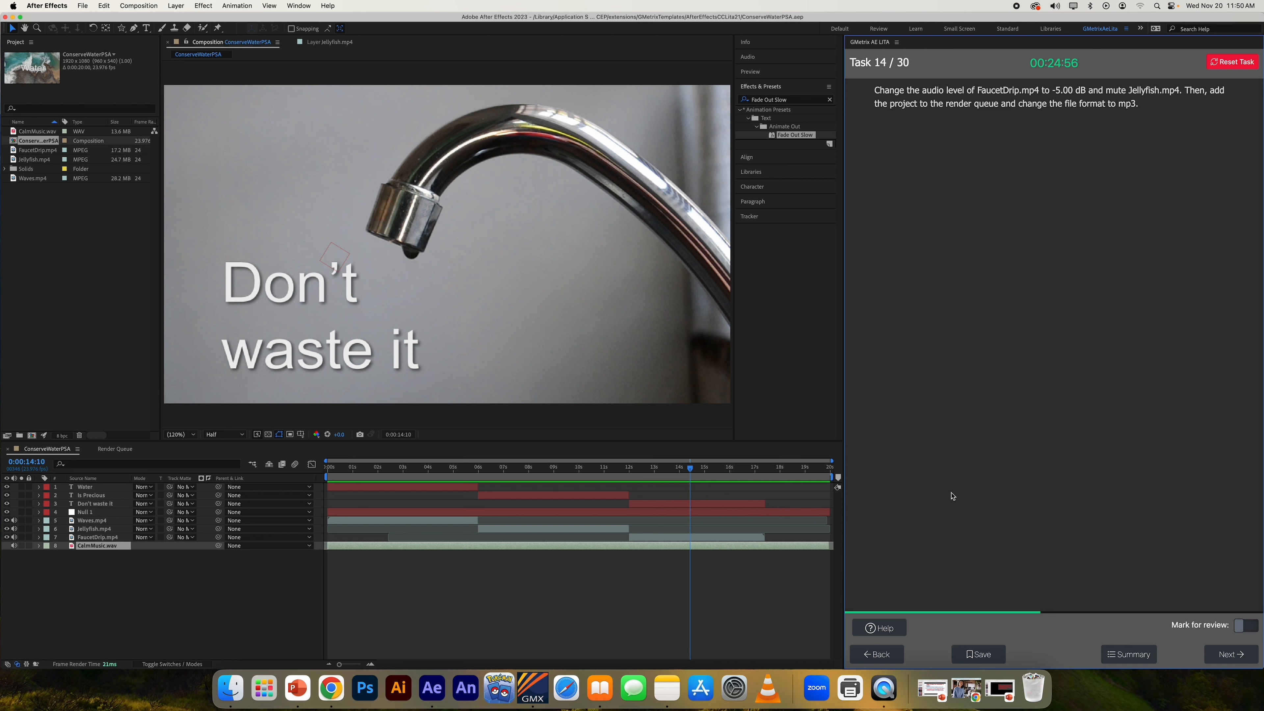
{"action": "left_click", "coordinate": [889, 626]}
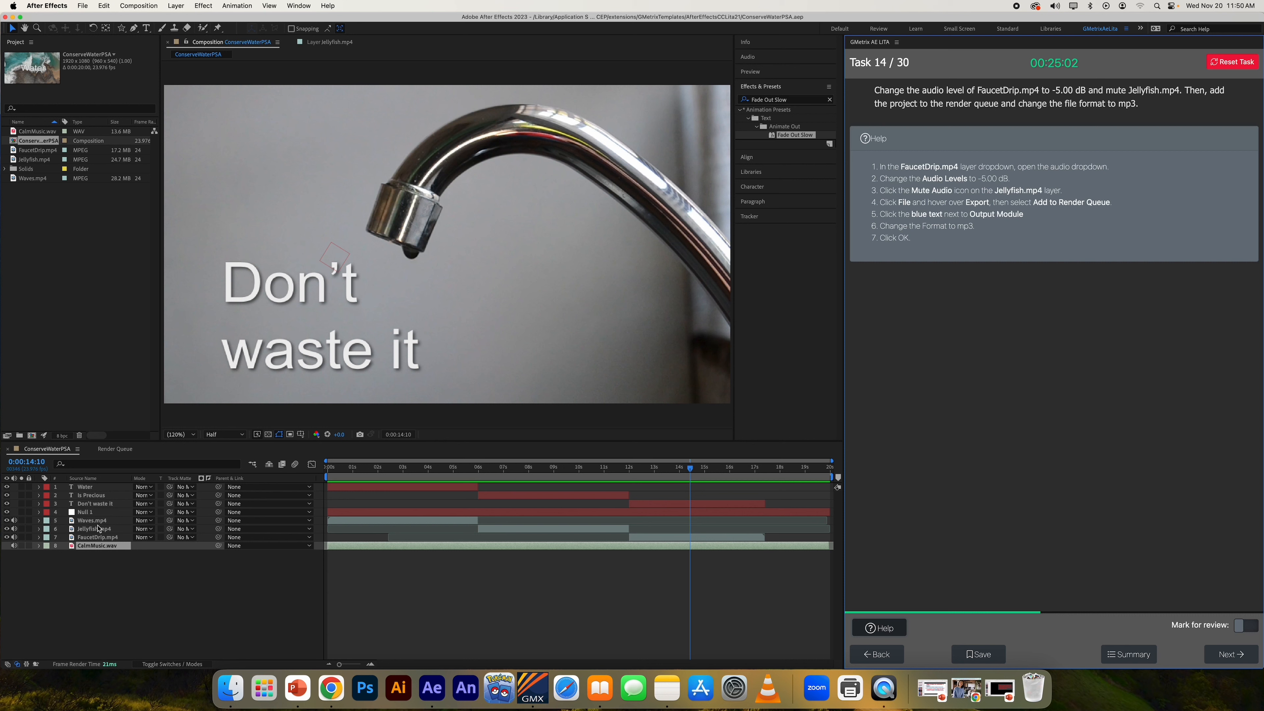
Step: Set the Audio Levels of the FaucetDrip.mp4 layer to -5 dB and collapse the layer's properties
{"action": "left_click", "coordinate": [39, 537]}
{"action": "left_click", "coordinate": [49, 555]}
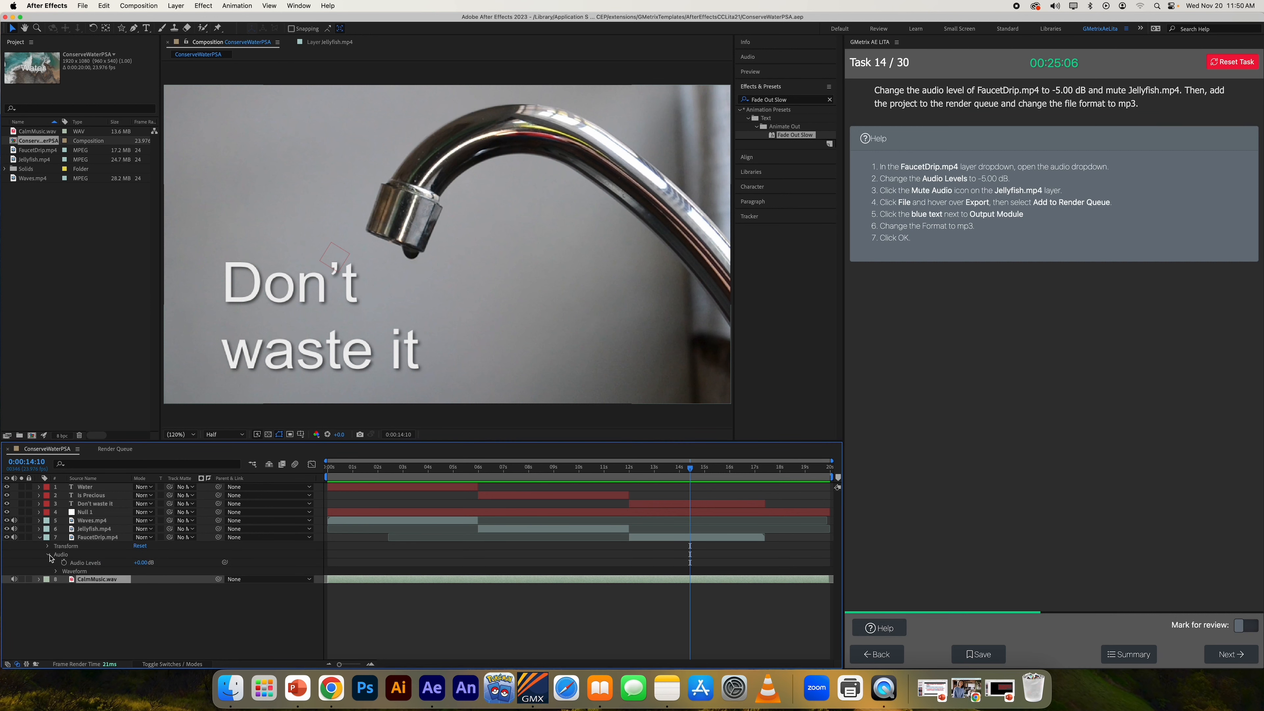
{"action": "left_click", "coordinate": [141, 563]}
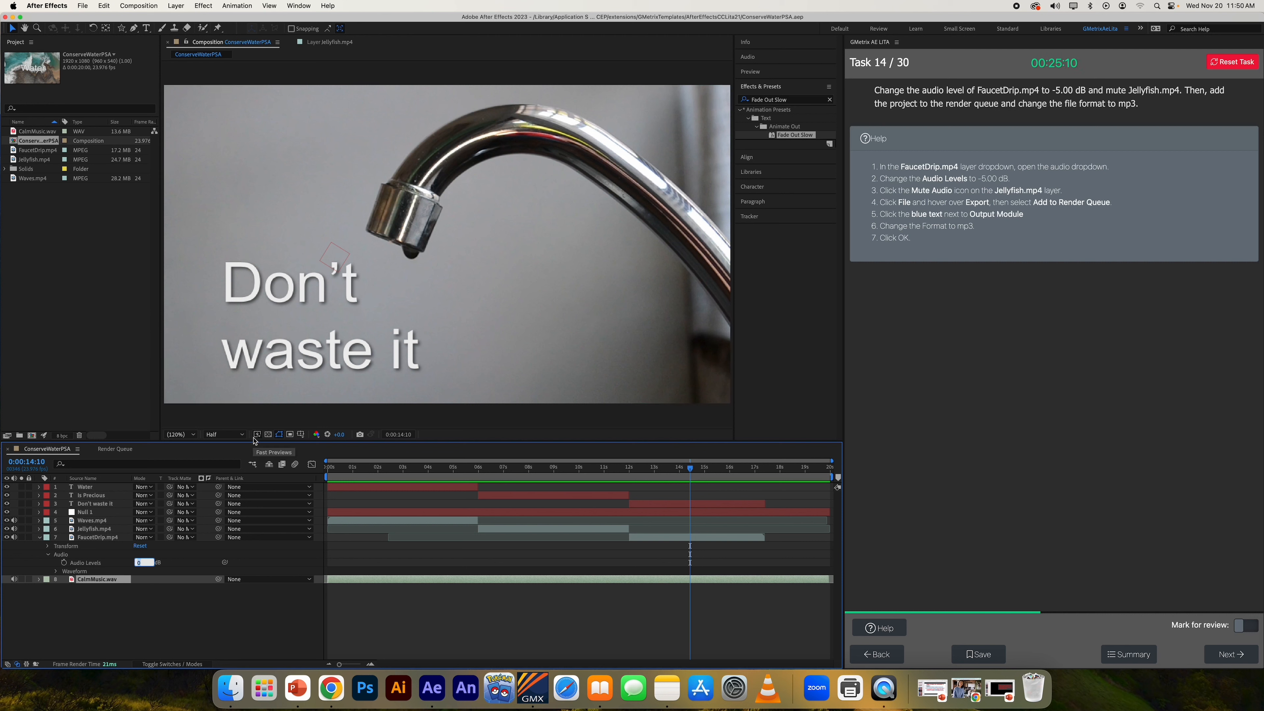
{"action": "type", "text": "-5"}
{"action": "key", "text": "Return"}
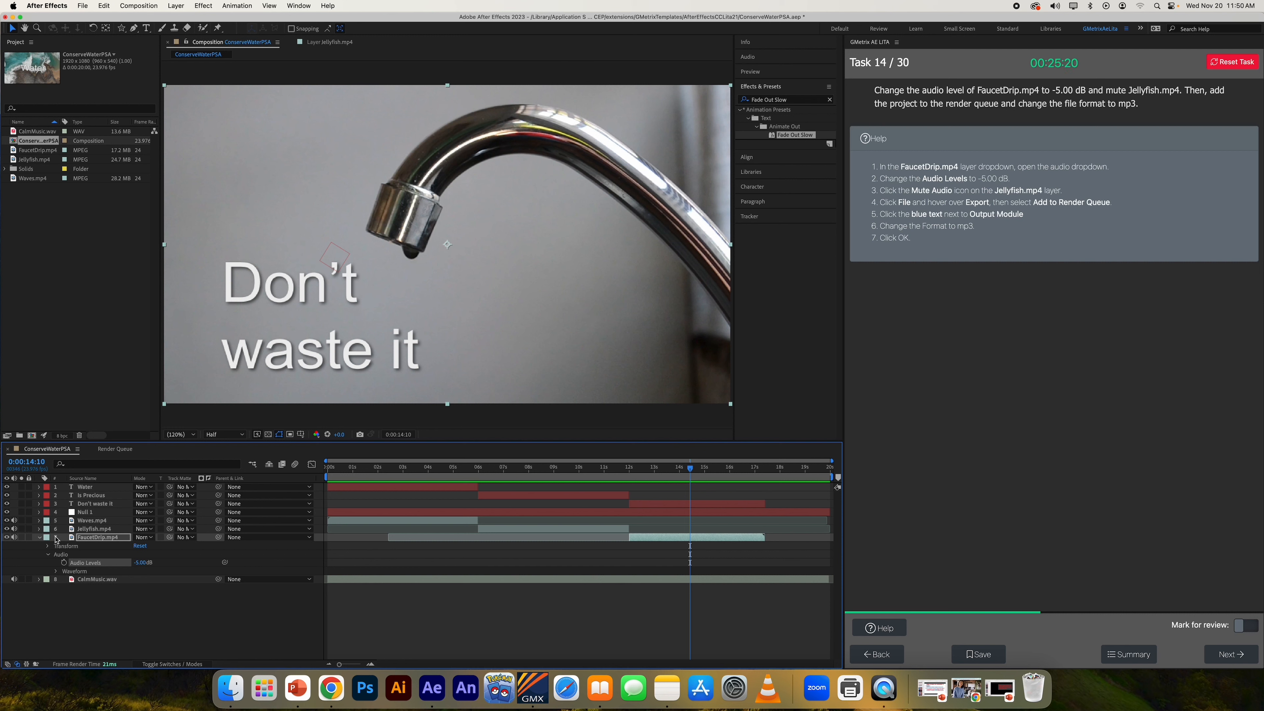
{"action": "left_click", "coordinate": [41, 541]}
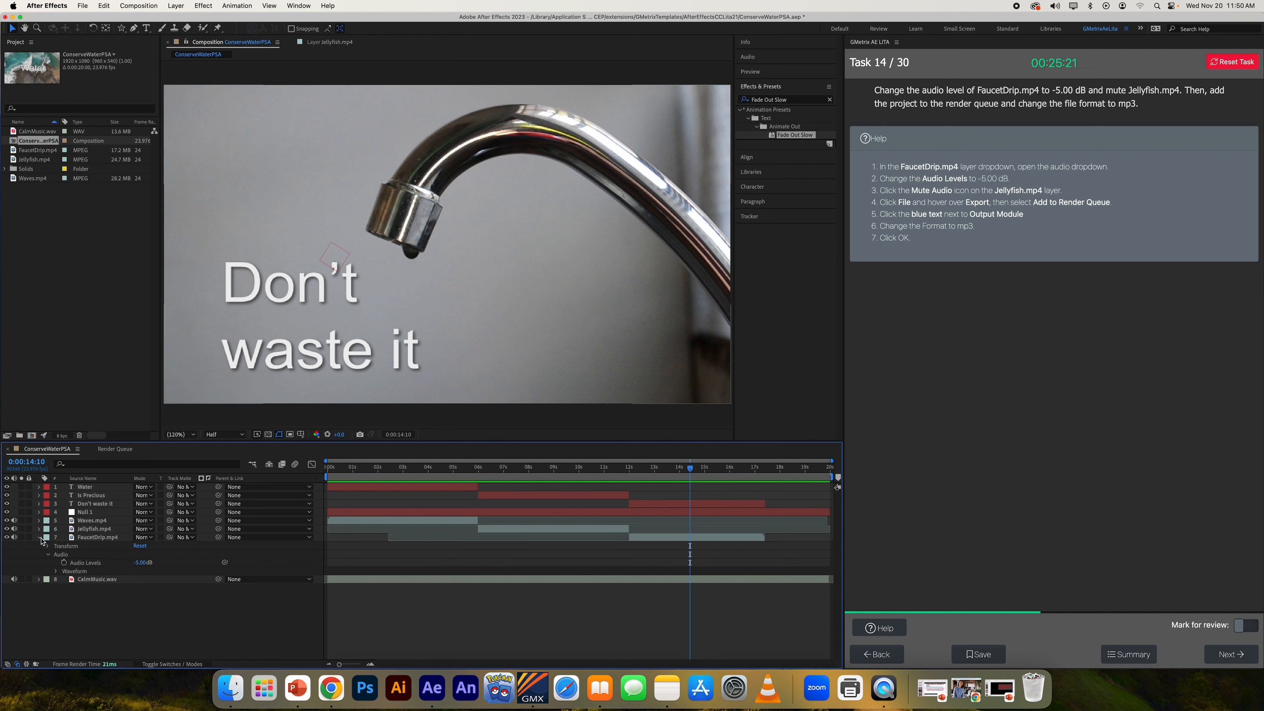
Step: Mute the audio of the Jellyfish.mp4 layer and add the ConserveWaterPSA composition to the render queue
{"action": "left_click", "coordinate": [90, 530]}
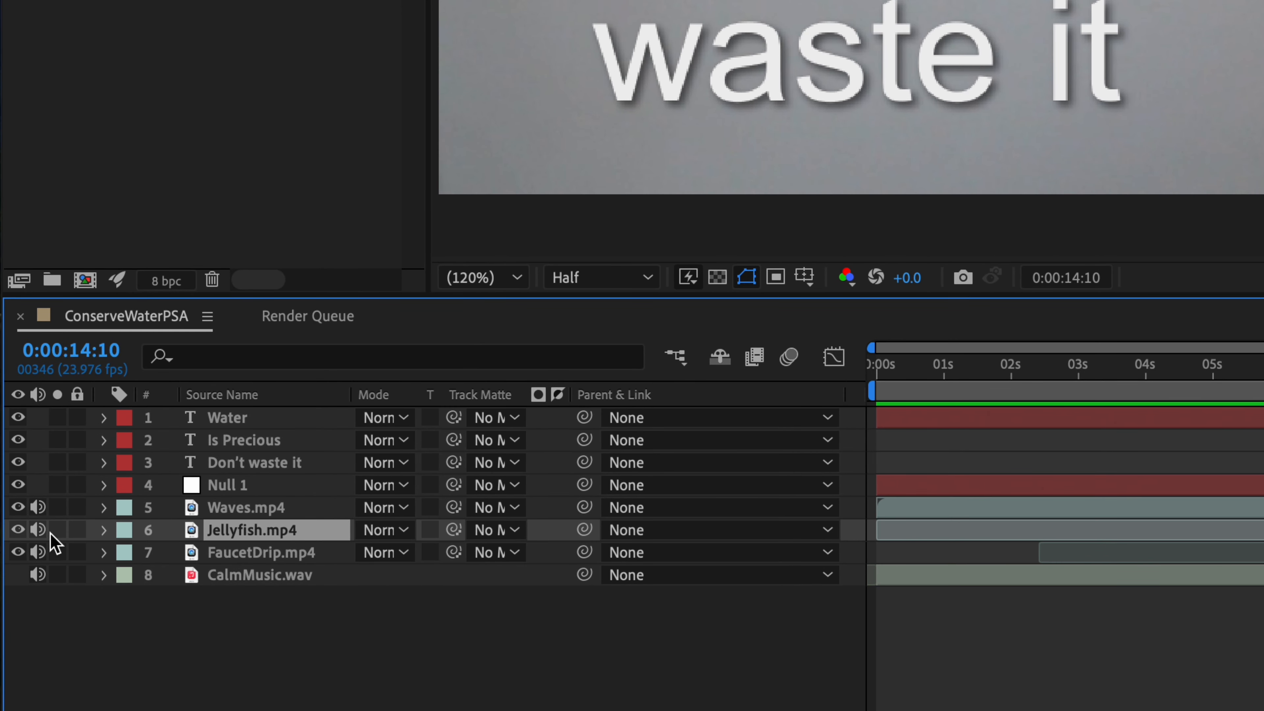
{"action": "left_click", "coordinate": [38, 530]}
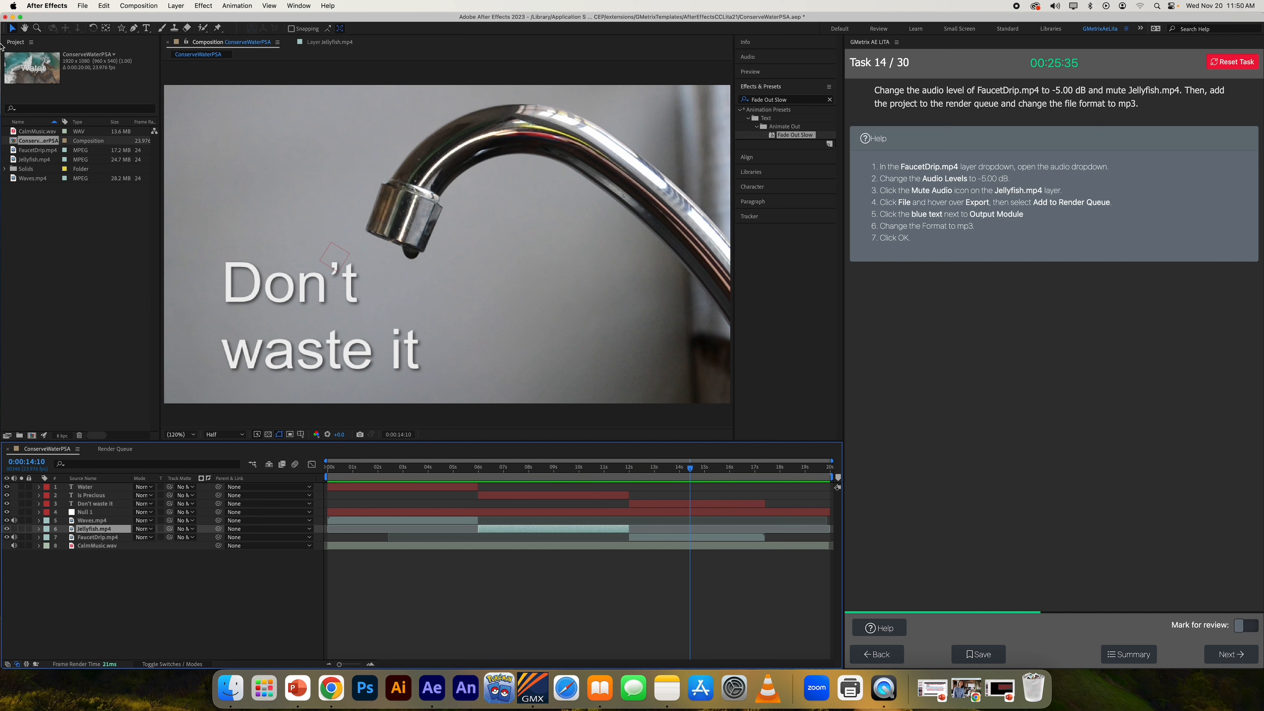
{"action": "left_click", "coordinate": [81, 6]}
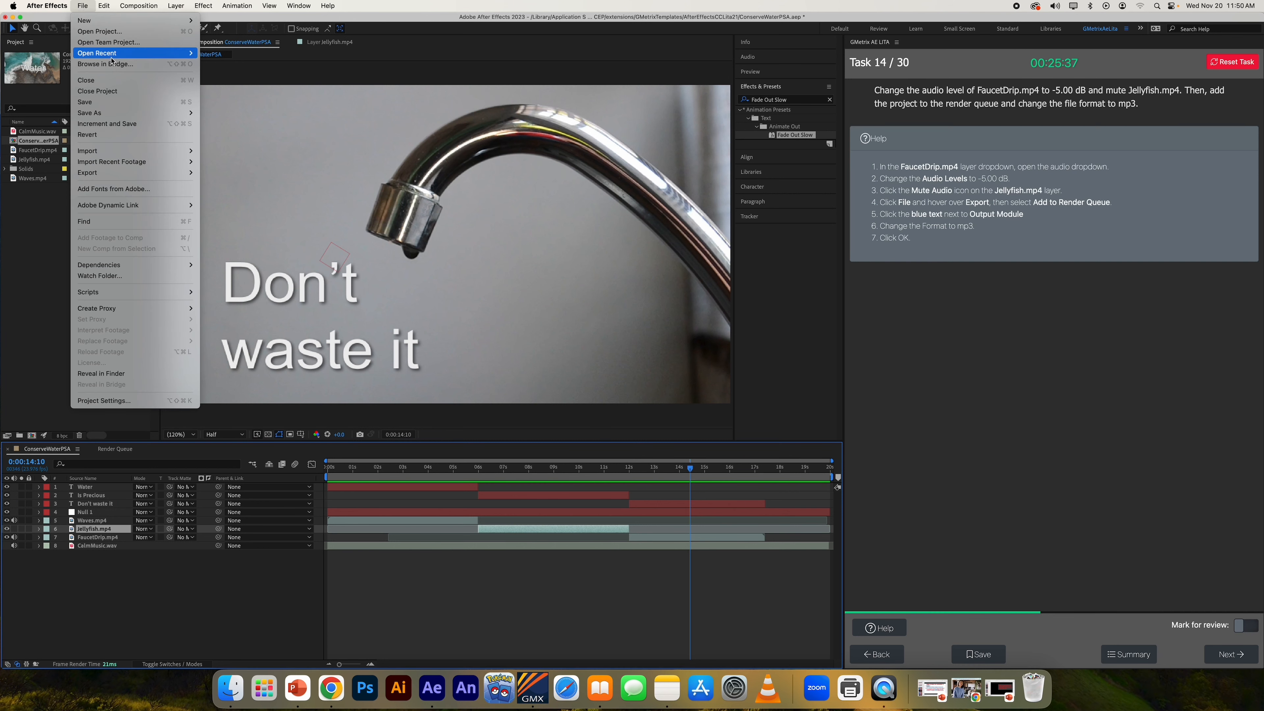
{"action": "mouse_move", "coordinate": [129, 177]}
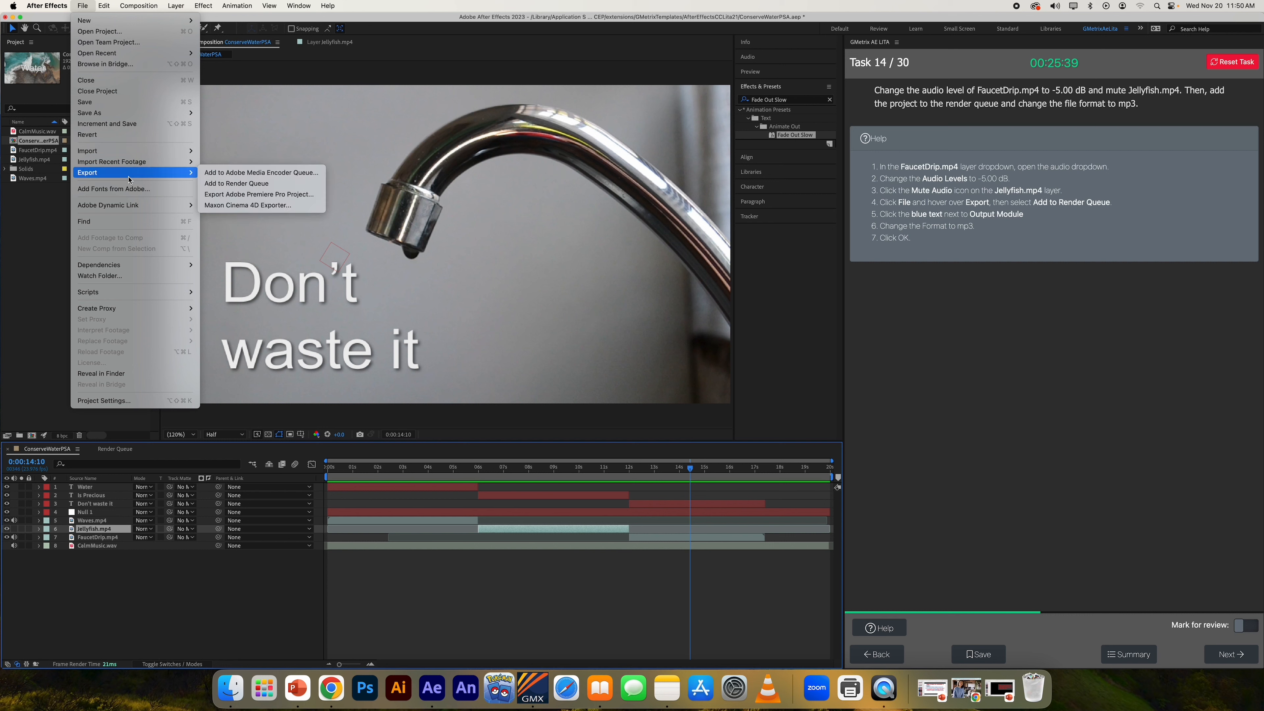
{"action": "left_click", "coordinate": [251, 184]}
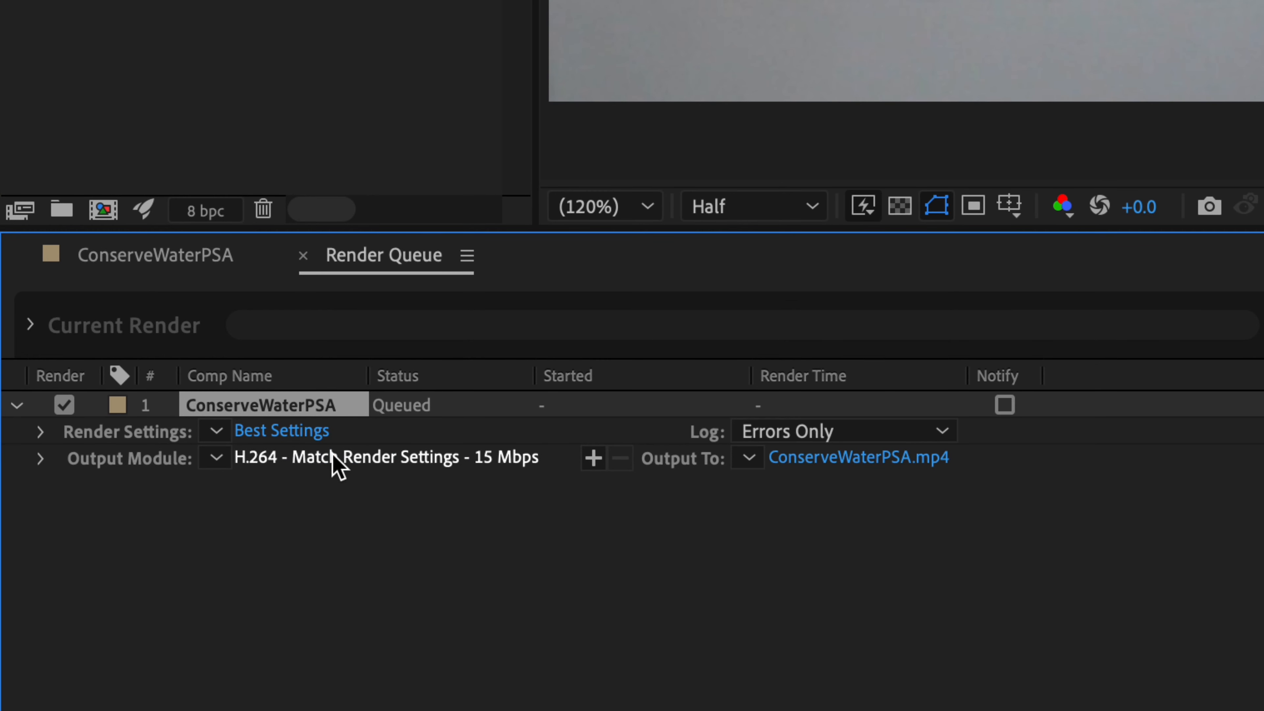
Step: Change the output module format of the queued ConserveWaterPSA render to MP3
{"action": "left_click", "coordinate": [334, 457]}
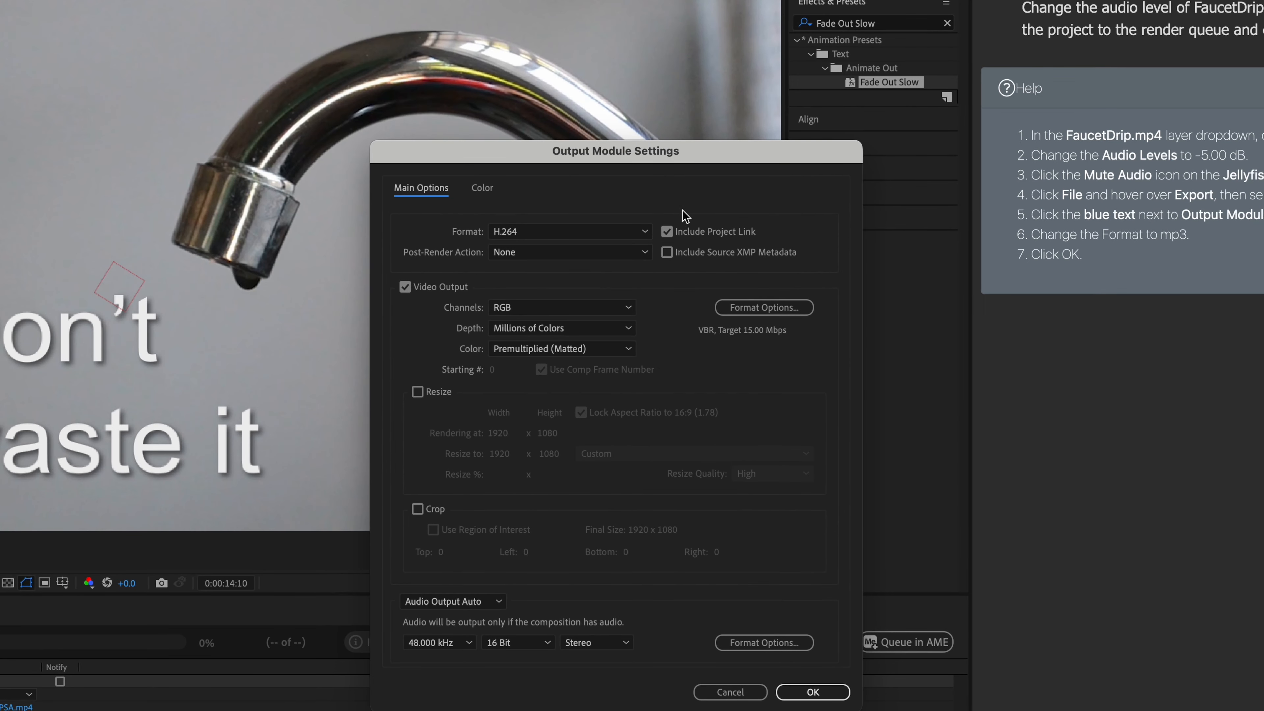
{"action": "left_click", "coordinate": [577, 231]}
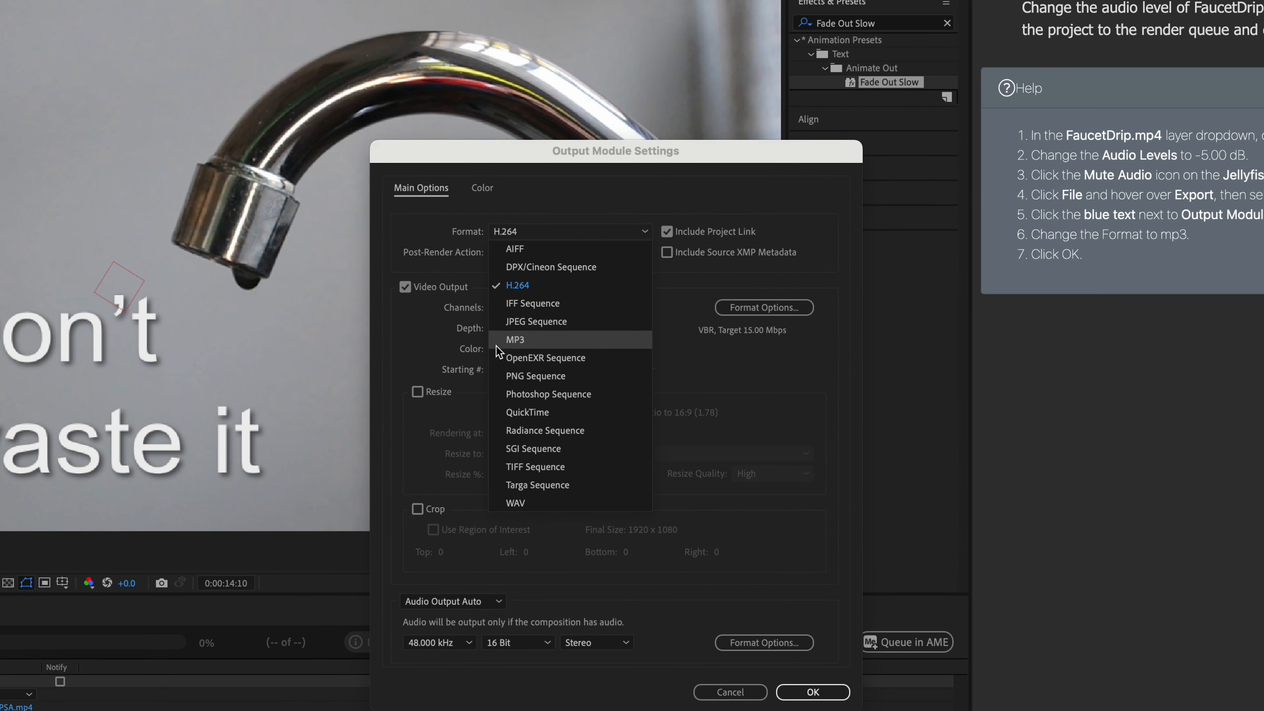
{"action": "left_click", "coordinate": [515, 341]}
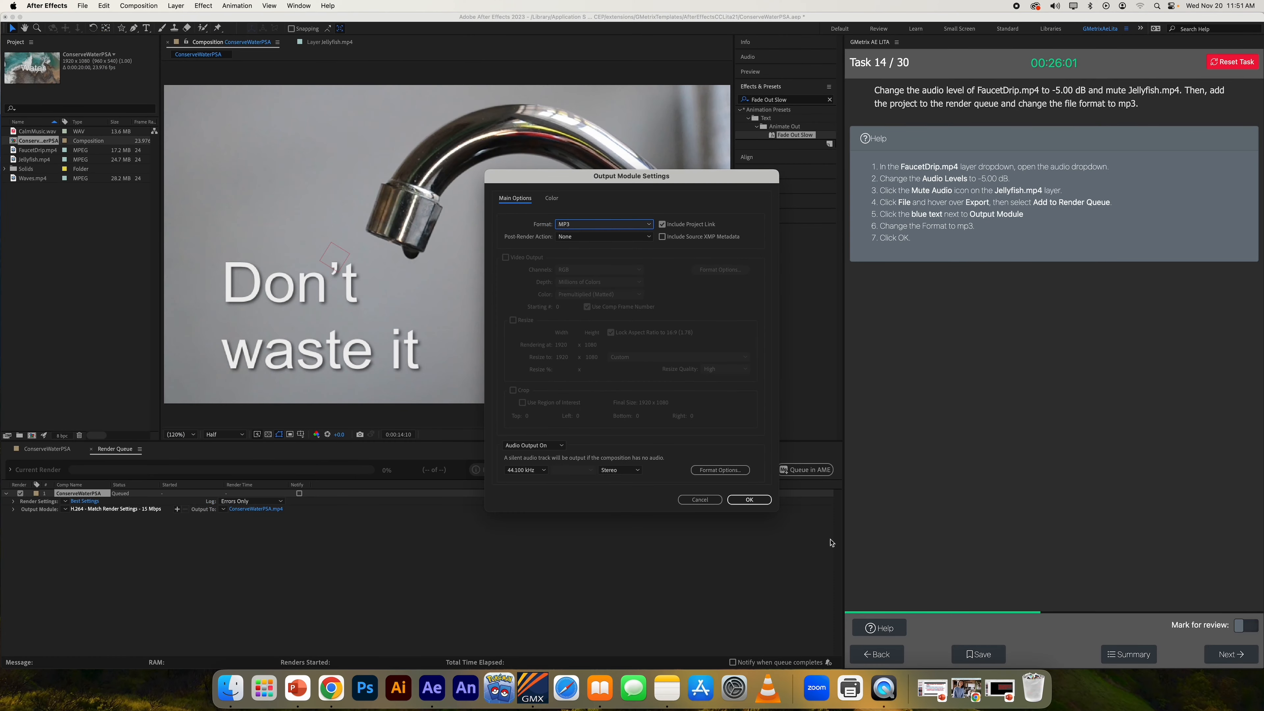
{"action": "left_click", "coordinate": [751, 500]}
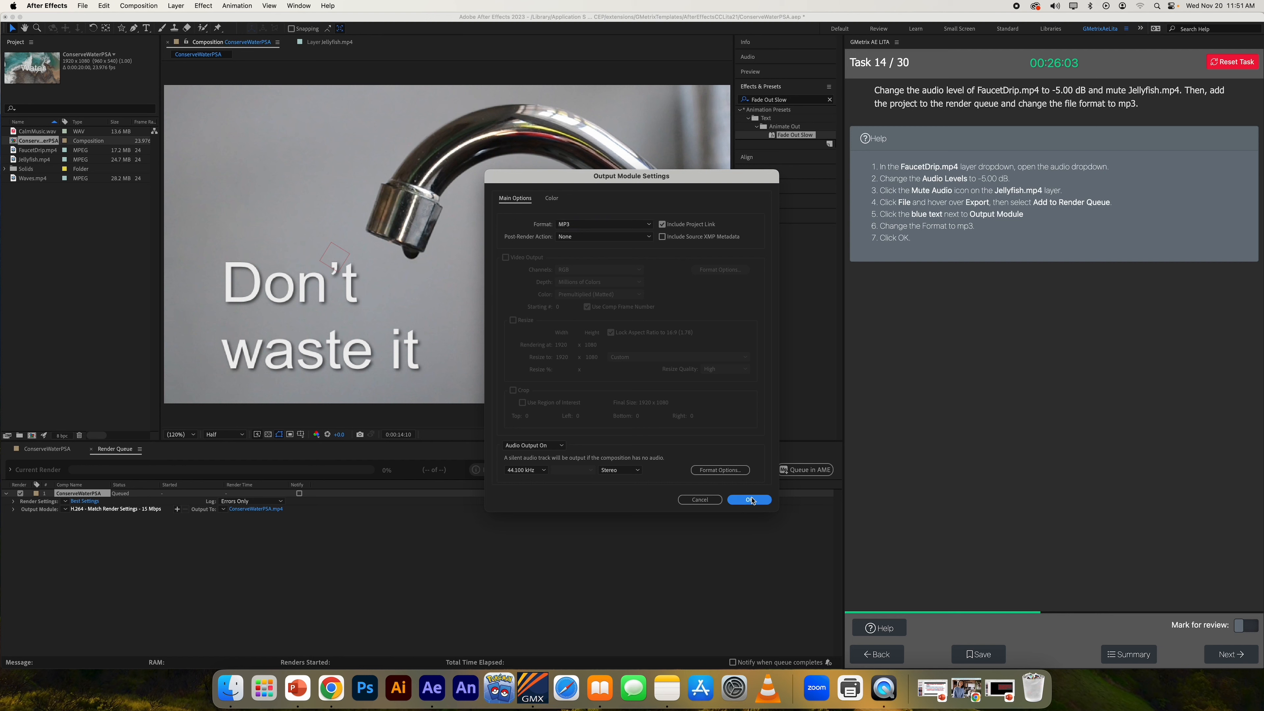
Step: Submit task 14 for grading, continue to task 15 and show its help instructions
{"action": "left_click", "coordinate": [1247, 656]}
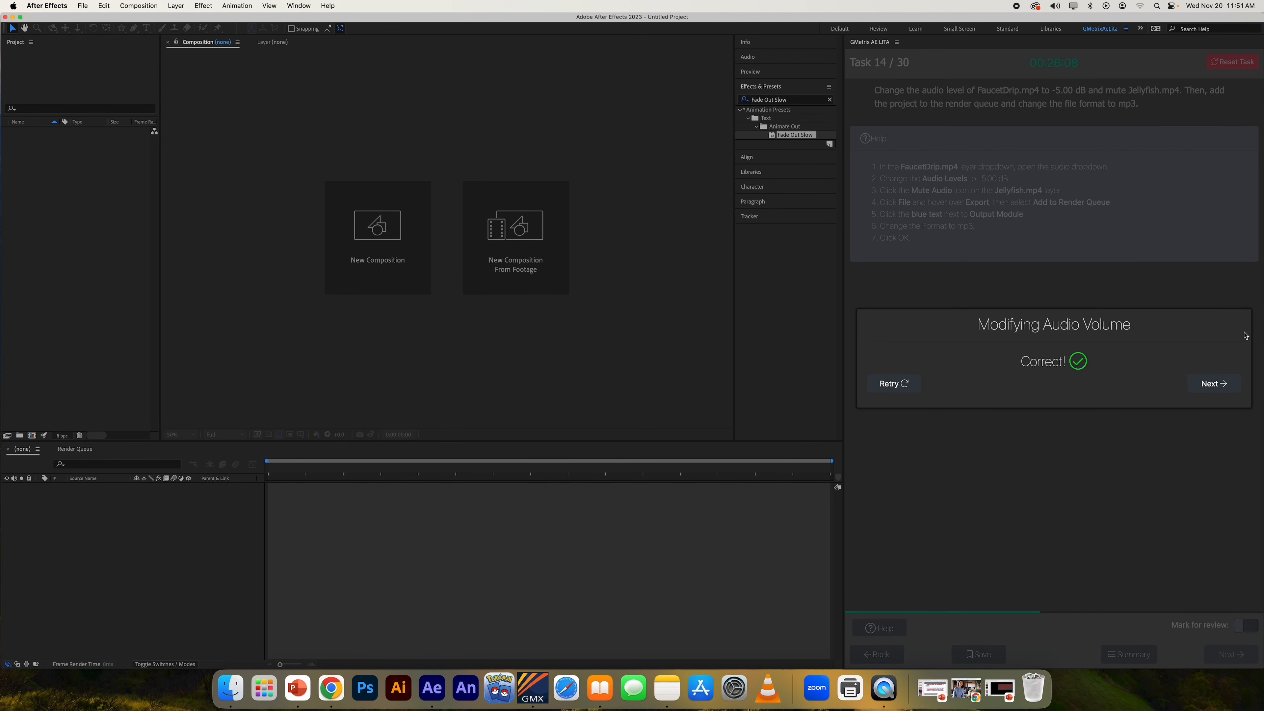
{"action": "left_click", "coordinate": [1215, 384]}
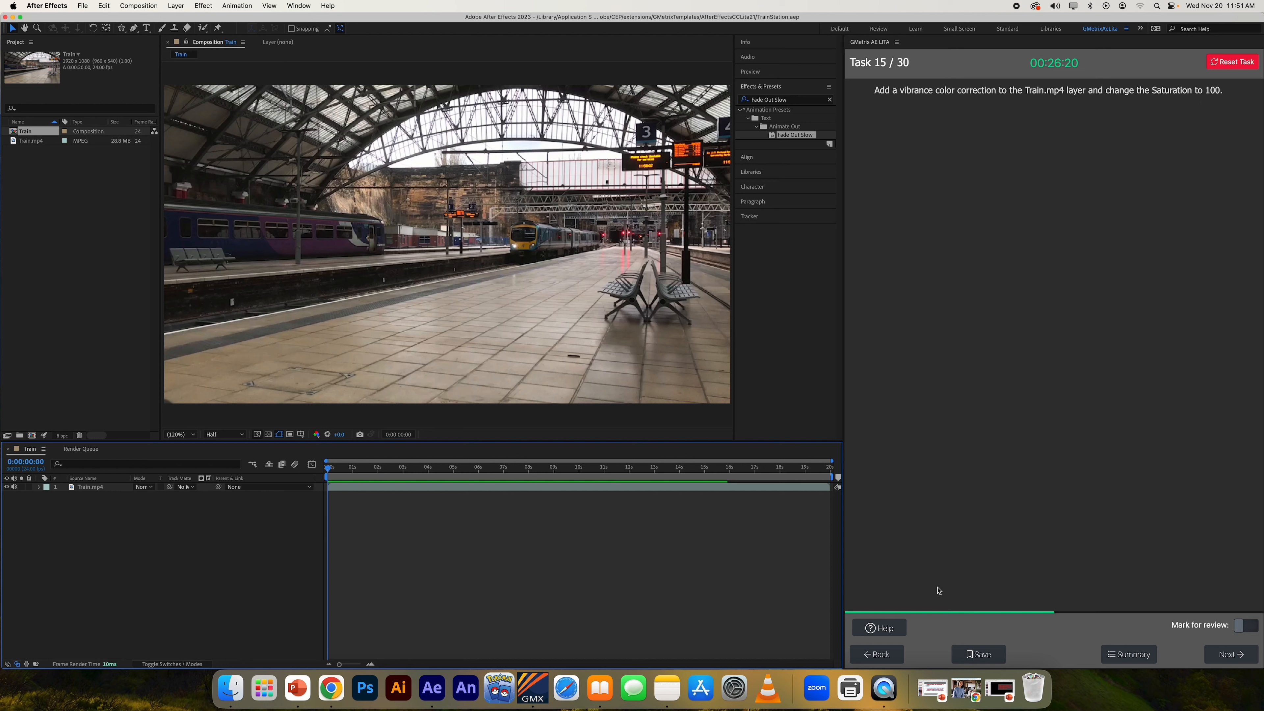
{"action": "left_click", "coordinate": [879, 628]}
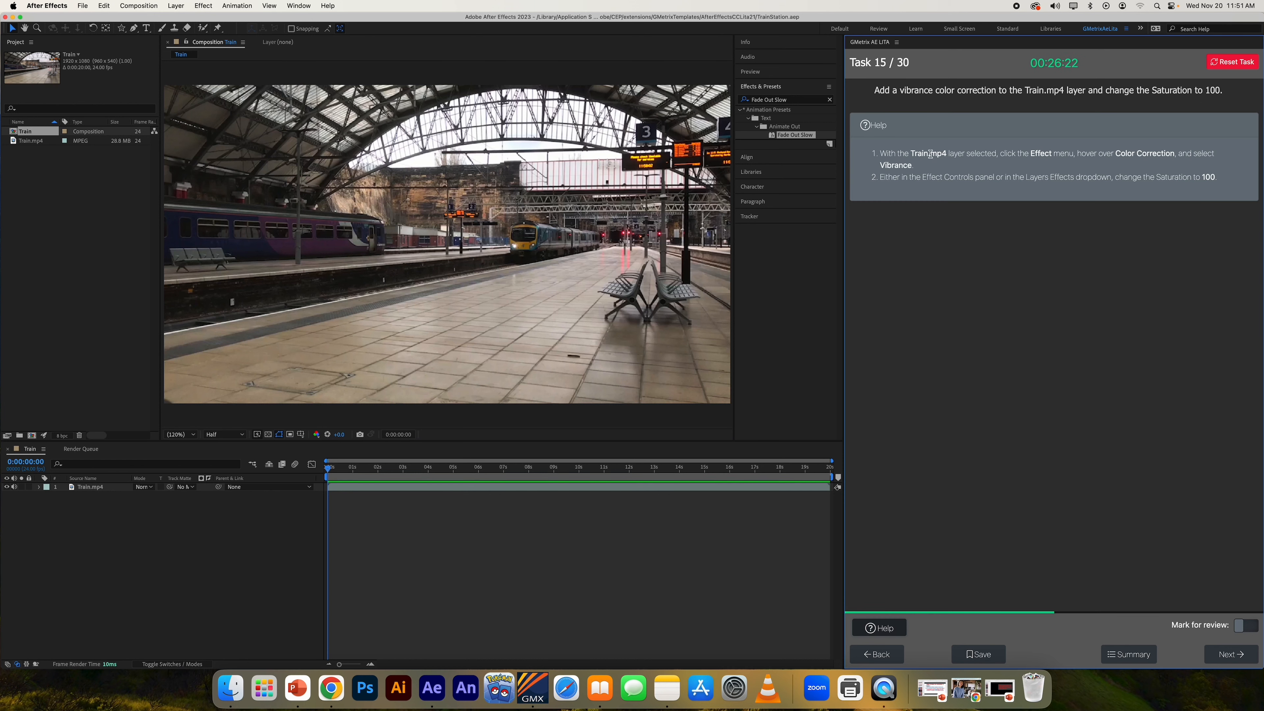
Step: Apply the Vibrance color correction effect to the Train.mp4 layer
{"action": "left_click", "coordinate": [101, 488]}
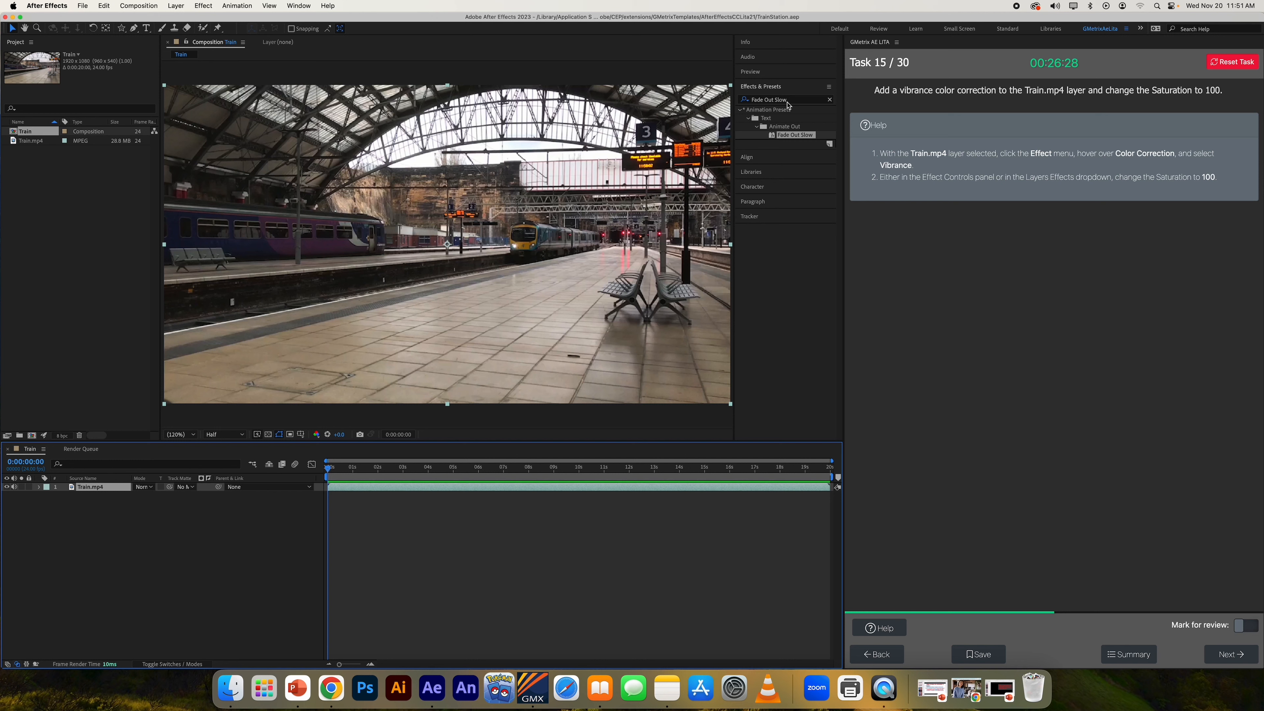
{"action": "left_click", "coordinate": [203, 5]}
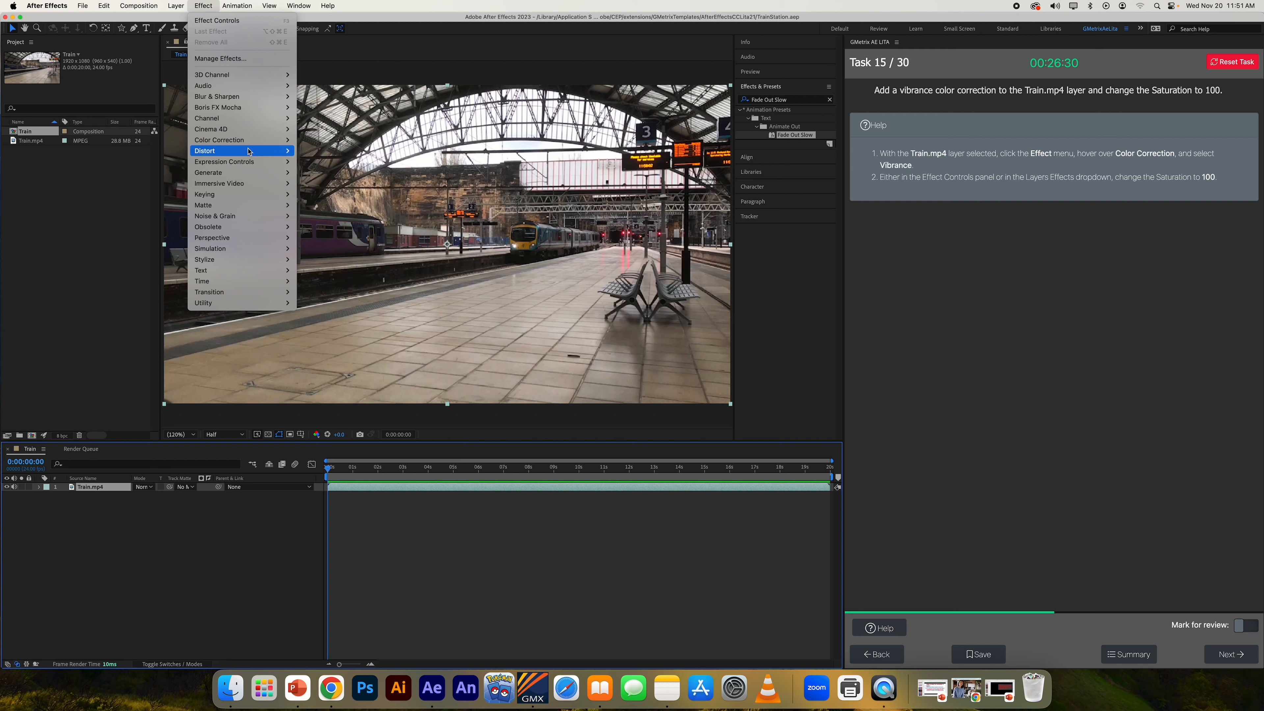
{"action": "mouse_move", "coordinate": [249, 141]}
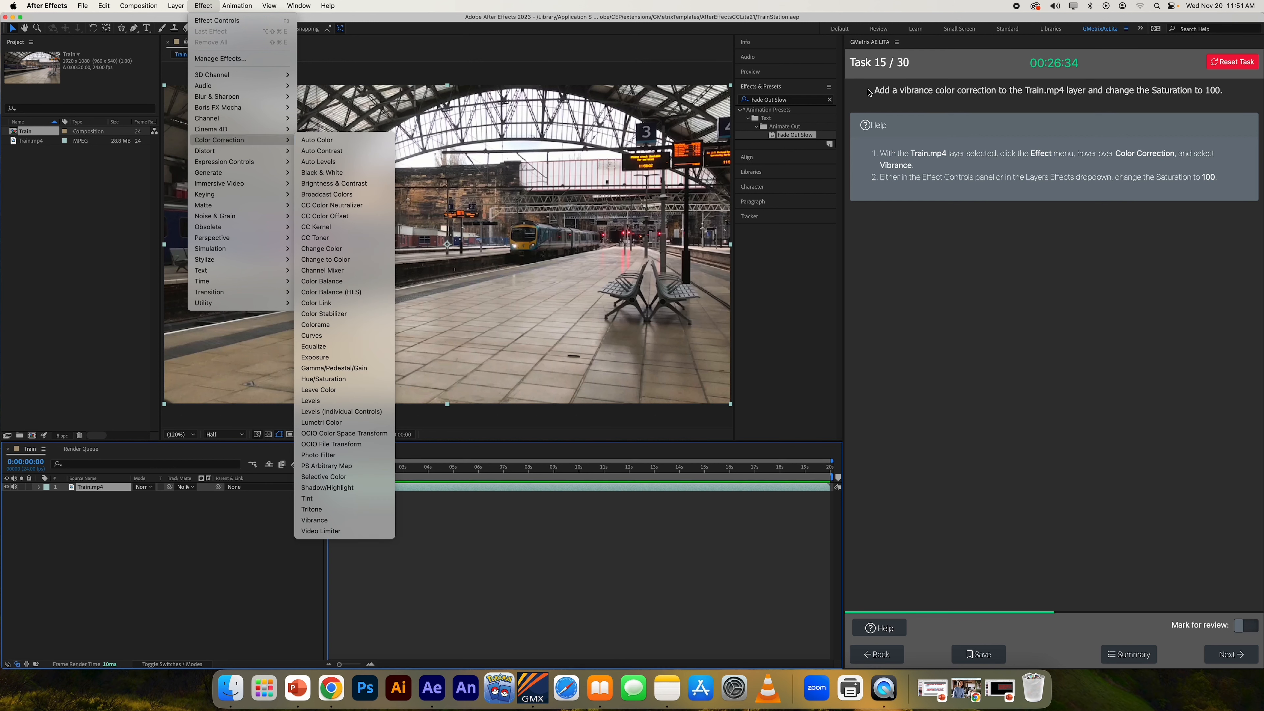
{"action": "left_click", "coordinate": [763, 95]}
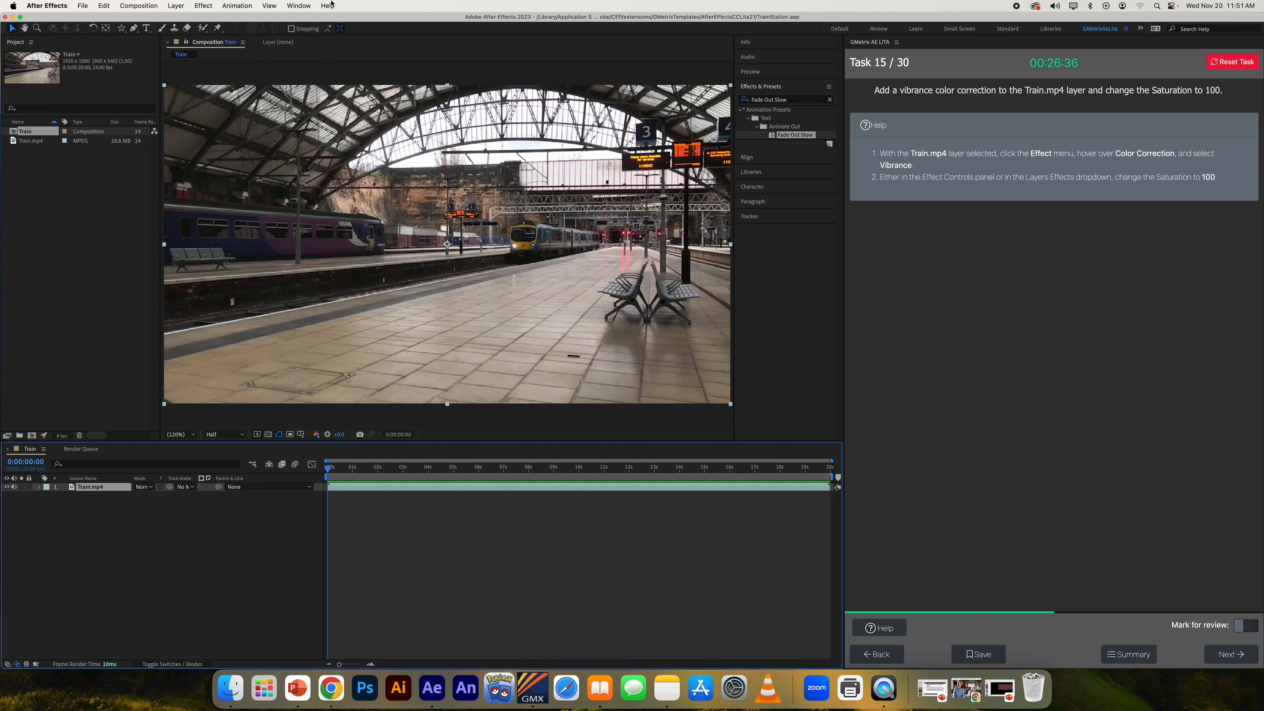
{"action": "left_click", "coordinate": [268, 6]}
{"action": "mouse_move", "coordinate": [215, 3]}
{"action": "mouse_move", "coordinate": [224, 140]}
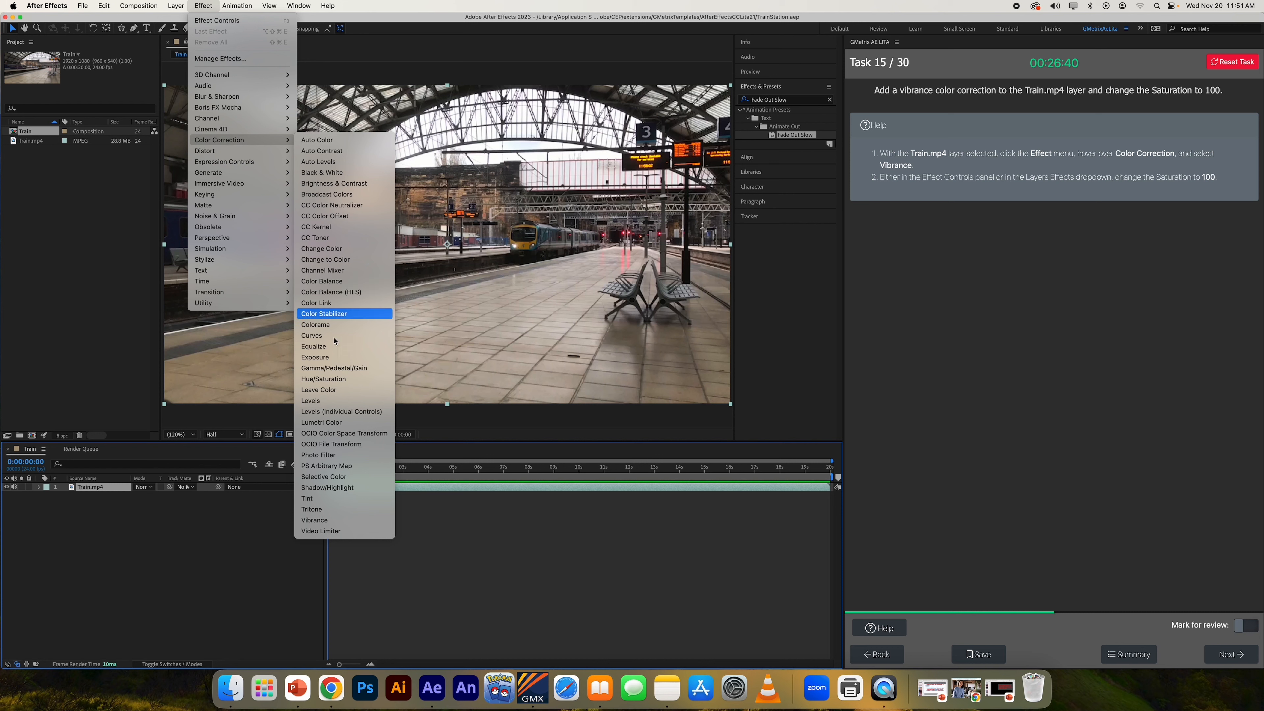
{"action": "left_click", "coordinate": [328, 527]}
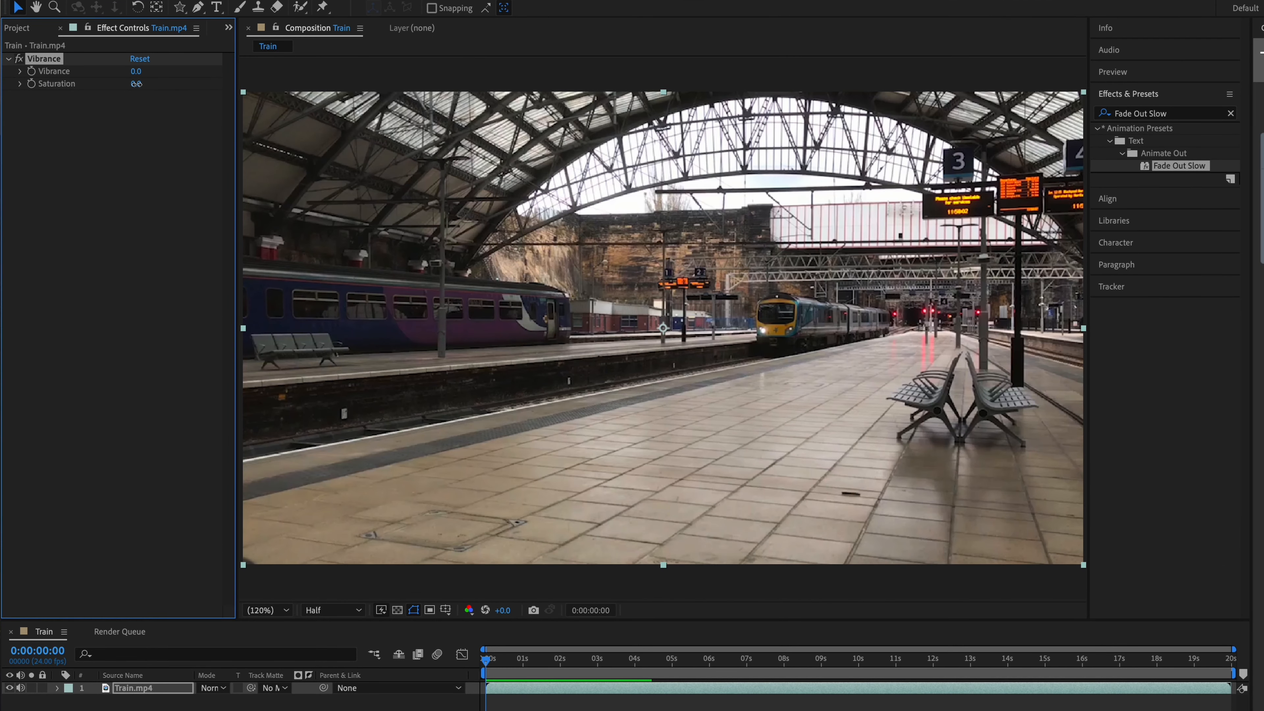
Step: Set the Saturation of the Vibrance effect on Train.mp4 to 100
{"action": "left_click", "coordinate": [136, 84]}
{"action": "type", "text": "100"}
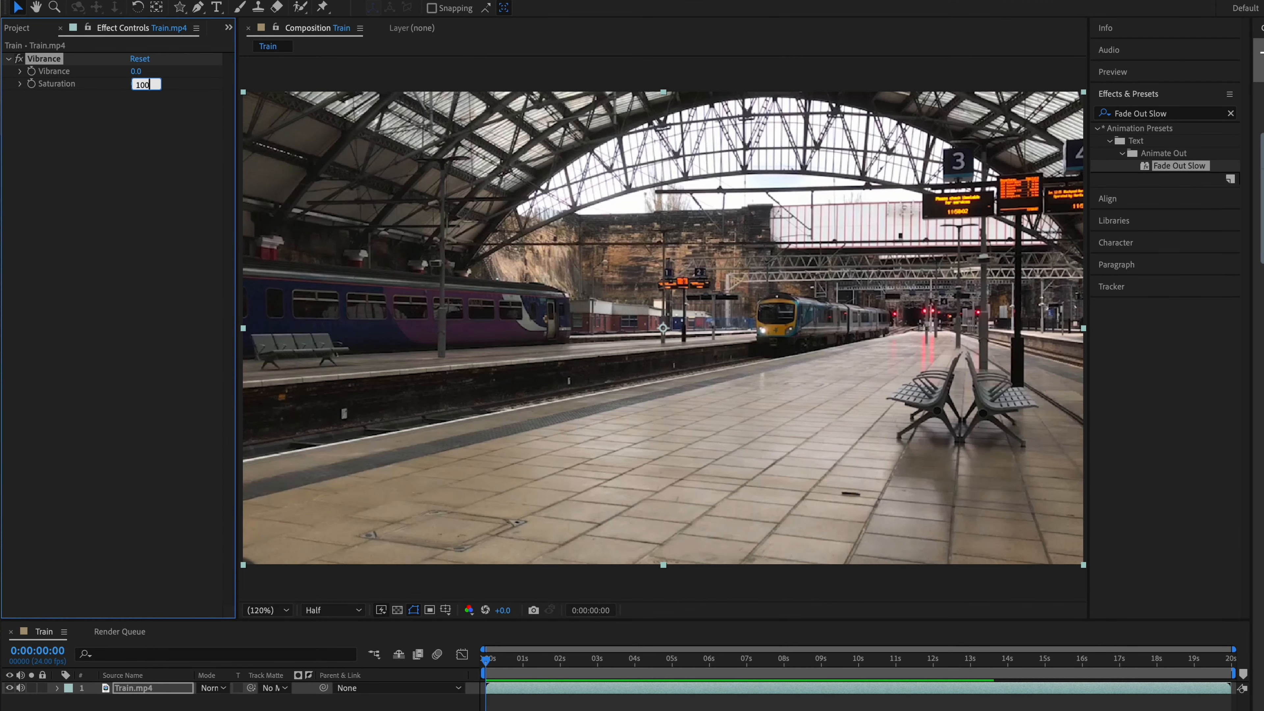
{"action": "key", "text": "Return"}
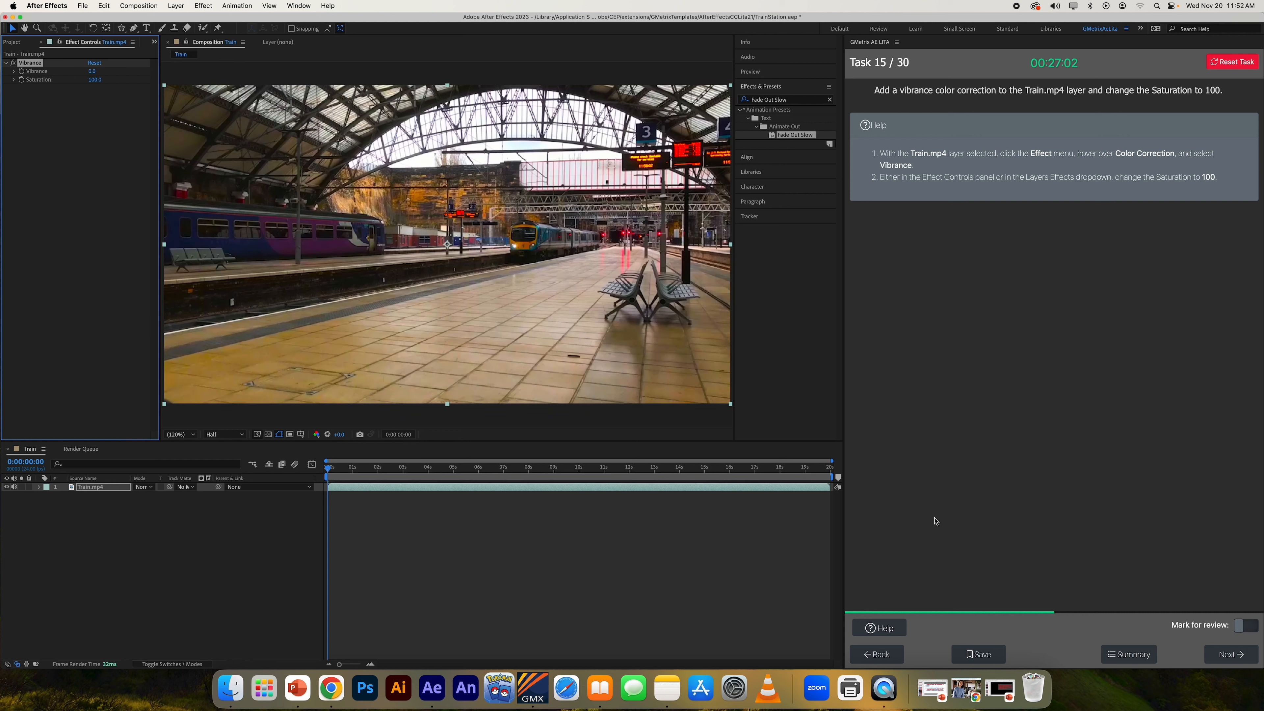
Step: Submit task 15, read the task 16 instructions and show their help
{"action": "left_click", "coordinate": [1223, 656]}
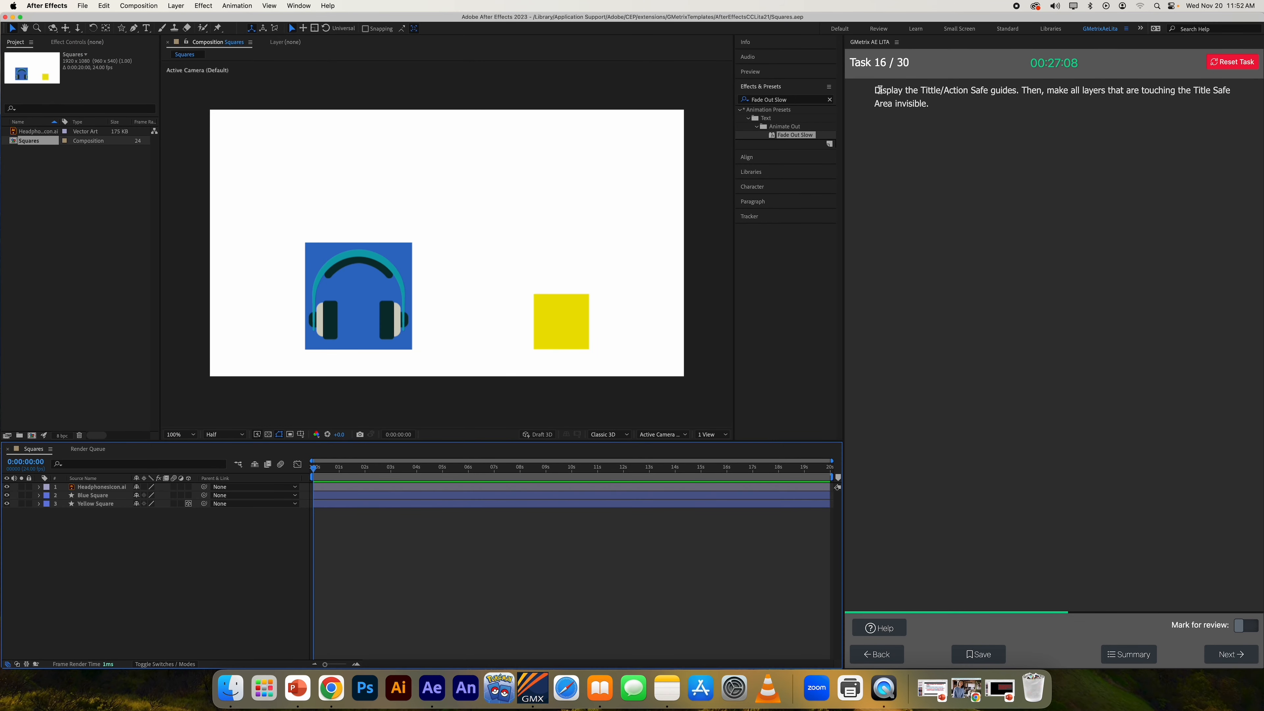
{"action": "left_click_drag", "start_coordinate": [876, 90], "coordinate": [1022, 90]}
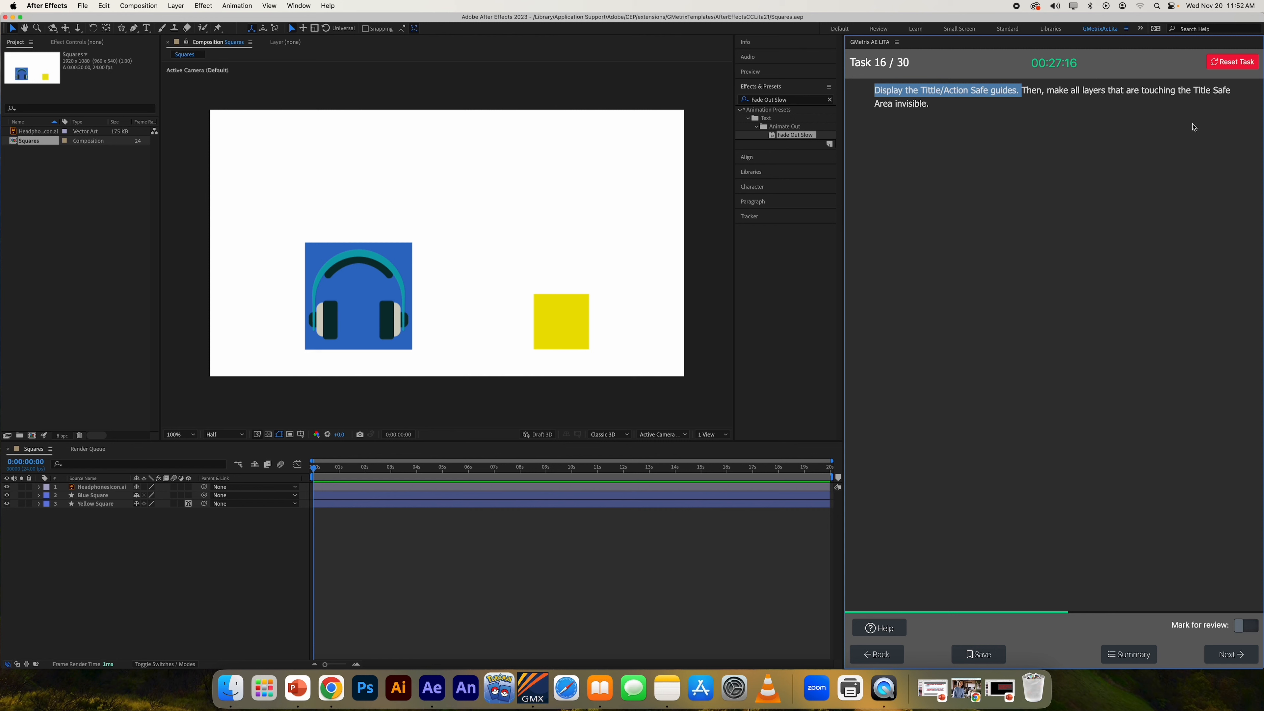
{"action": "left_click_drag", "start_coordinate": [1044, 105], "coordinate": [843, 90]}
{"action": "left_click", "coordinate": [974, 290]}
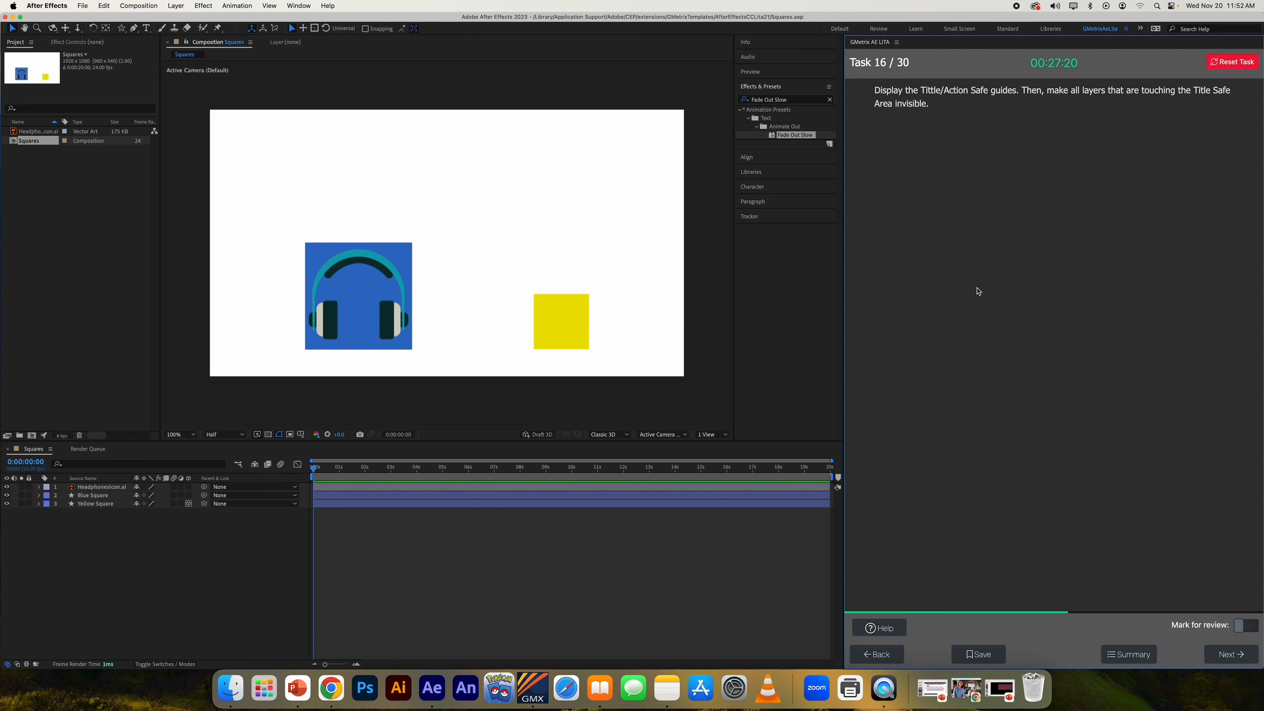
{"action": "left_click", "coordinate": [870, 627]}
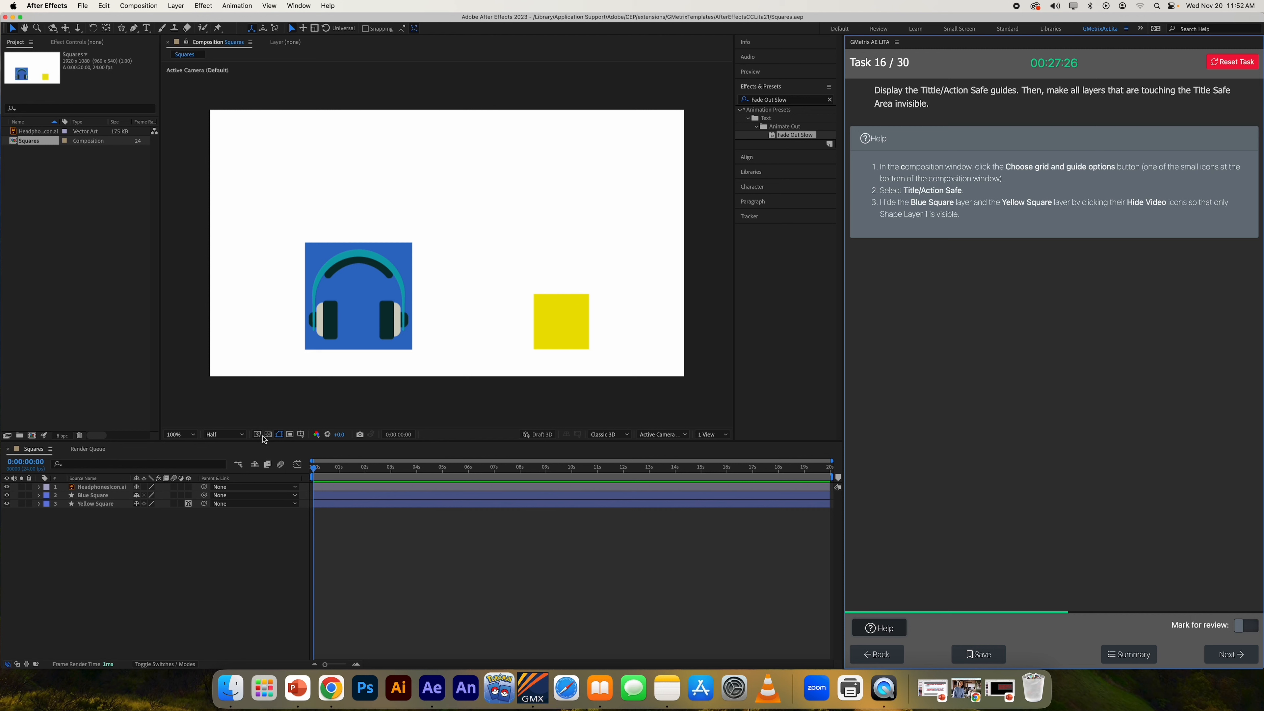
Step: Display the Title/Action Safe guides in the Squares composition and hide the Blue Square and Yellow Square layers
{"action": "left_click", "coordinate": [300, 435]}
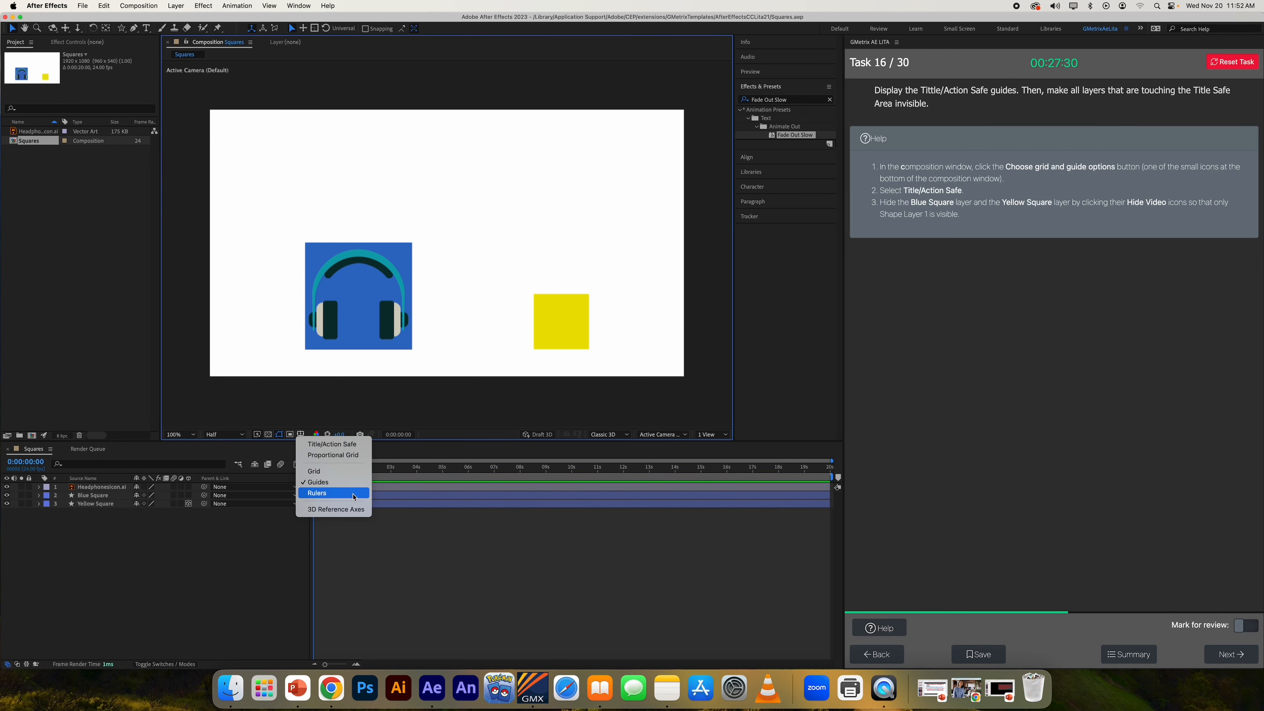
{"action": "left_click", "coordinate": [339, 446]}
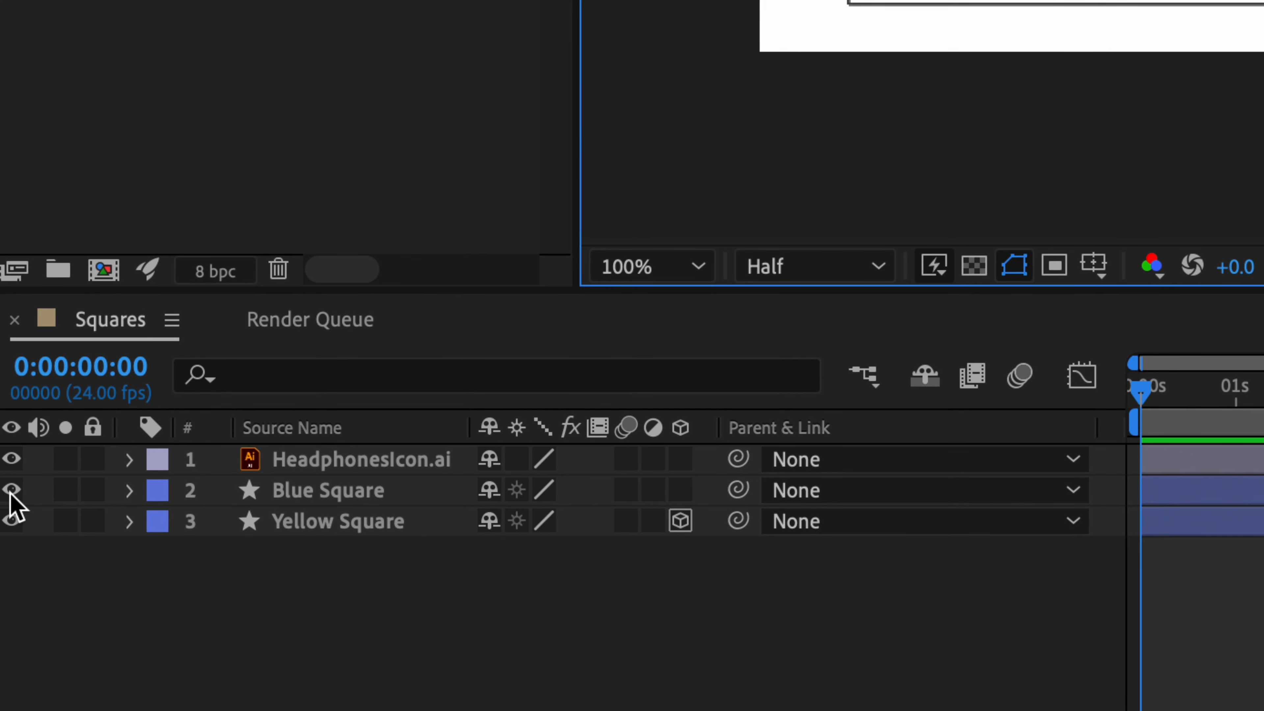
{"action": "left_click", "coordinate": [11, 491]}
{"action": "left_click", "coordinate": [11, 522]}
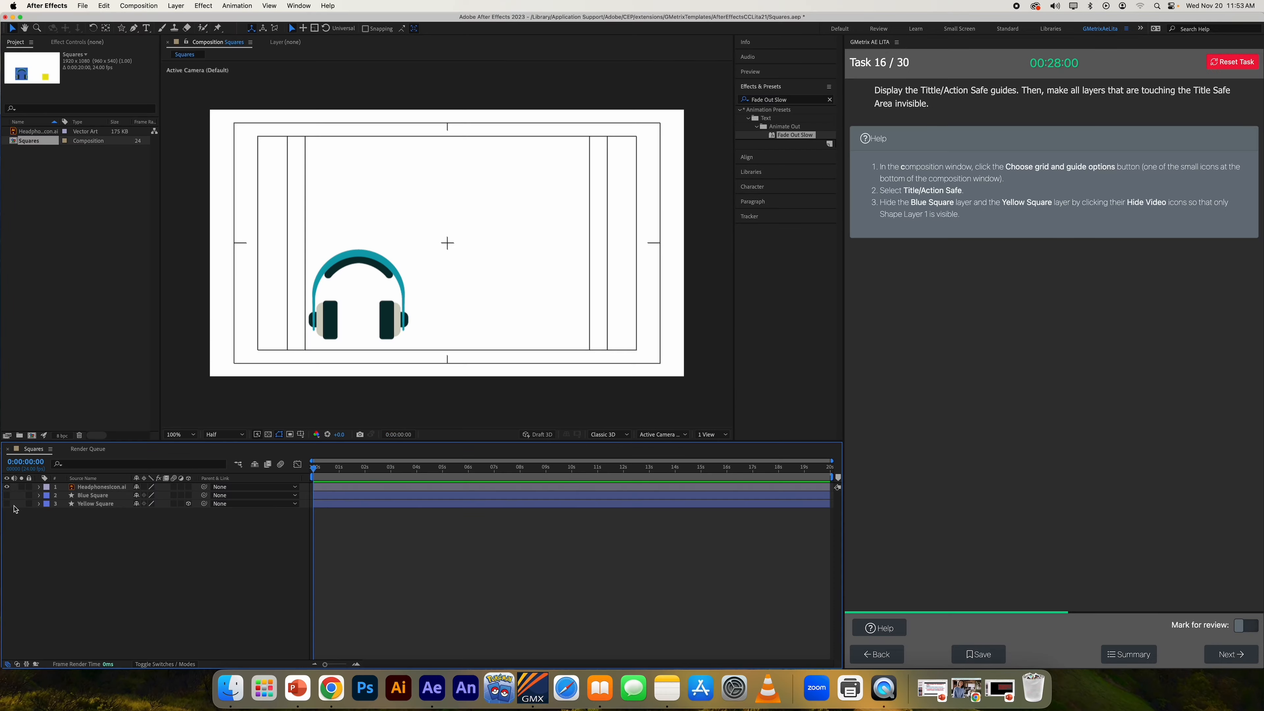
Step: Submit task 16 for grading, continue to task 17 and show its help instructions
{"action": "left_click", "coordinate": [1234, 658]}
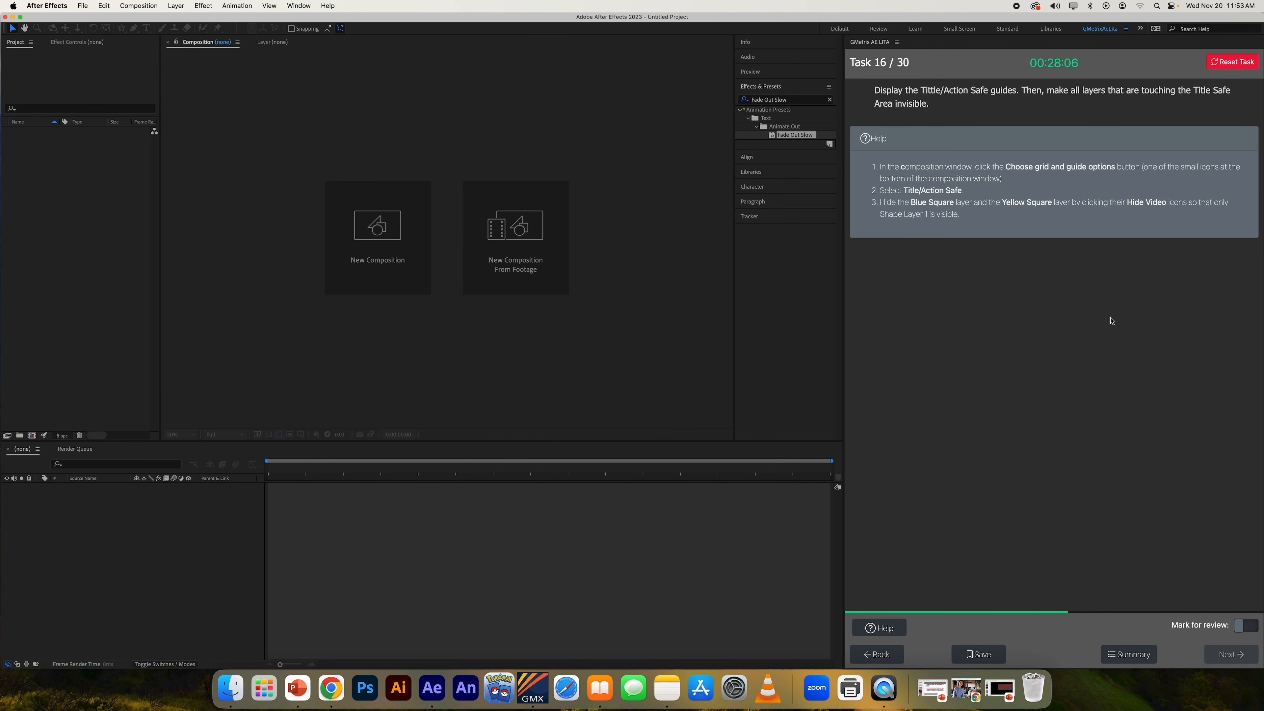
{"action": "left_click", "coordinate": [1219, 391]}
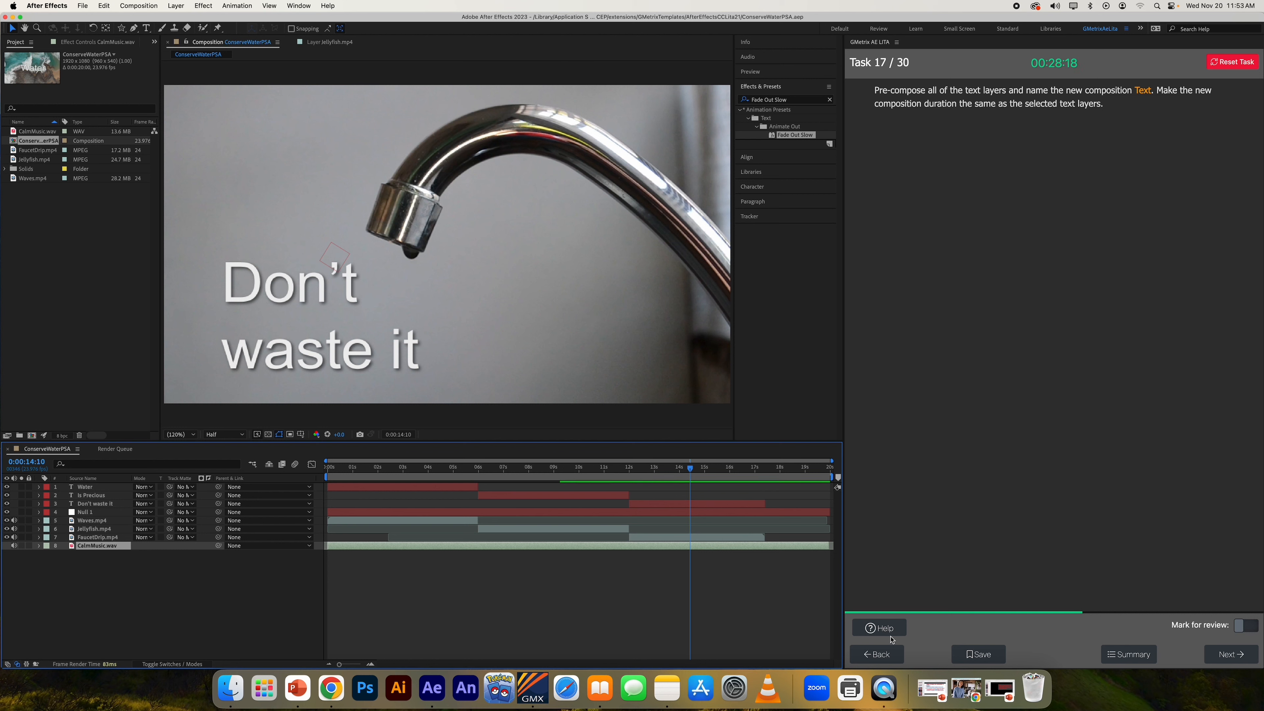
{"action": "left_click", "coordinate": [878, 631]}
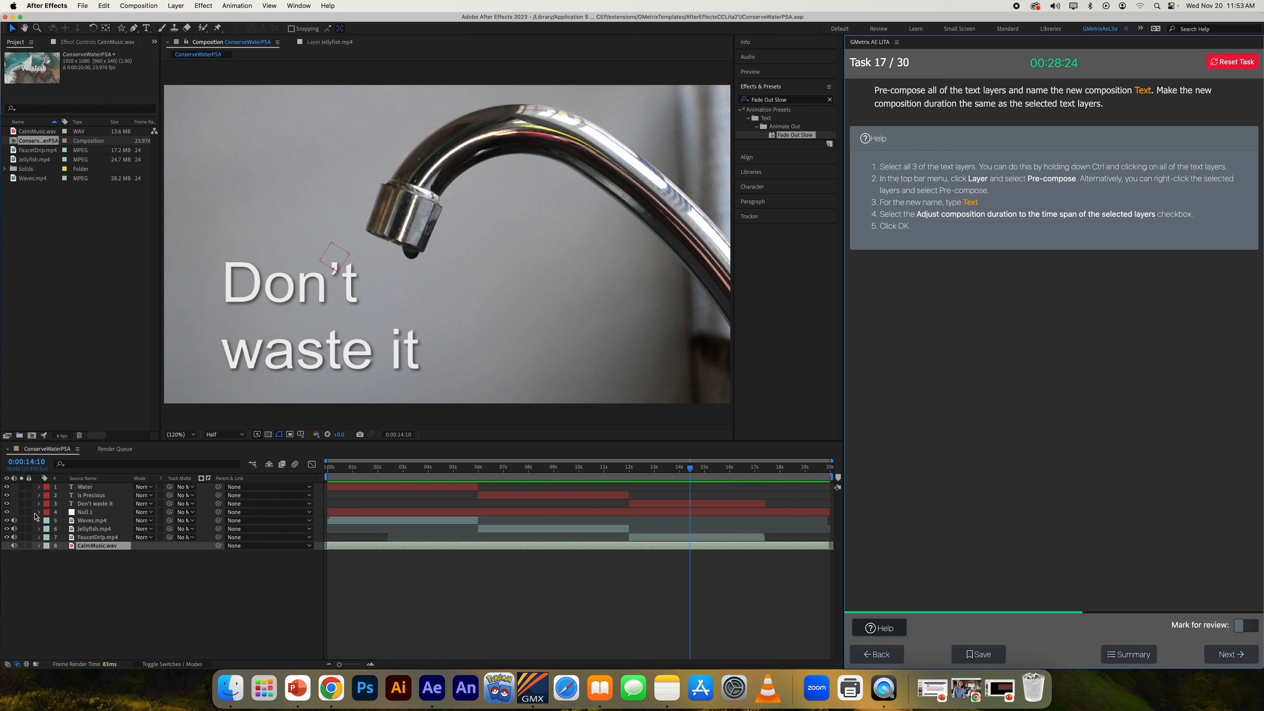
Step: Pre-compose the Water, Is Precious and Don't waste it layers as Text, adjusting the composition duration to the selected layers' time span
{"action": "left_click", "coordinate": [80, 487]}
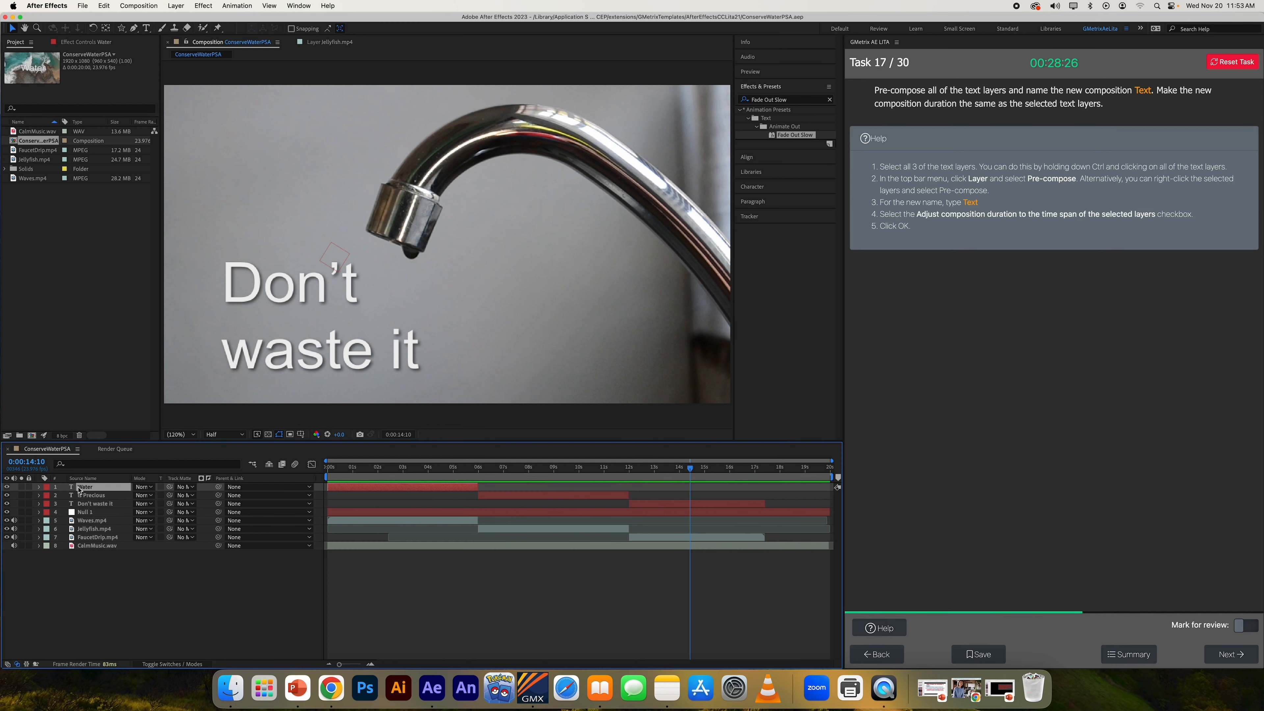
{"action": "left_click", "coordinate": [98, 504], "text": "super"}
{"action": "left_click", "coordinate": [98, 507], "text": "shift"}
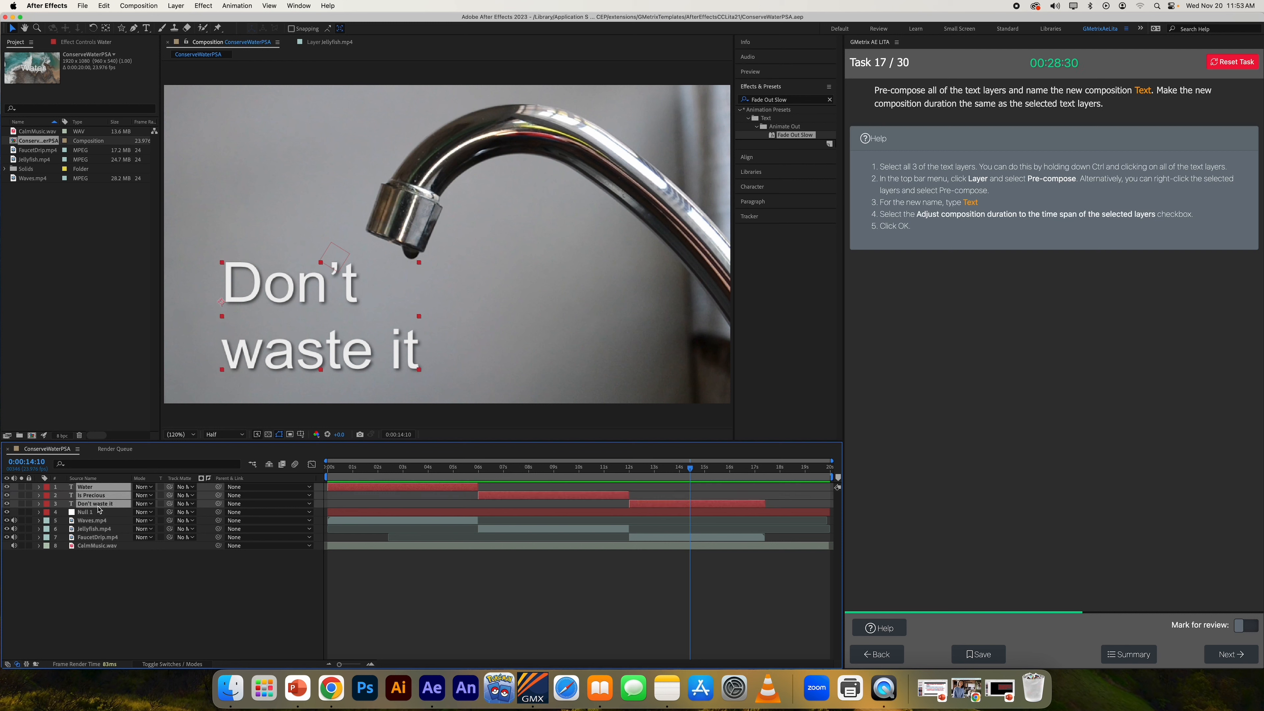
{"action": "left_click", "coordinate": [101, 521]}
{"action": "left_click", "coordinate": [91, 487]}
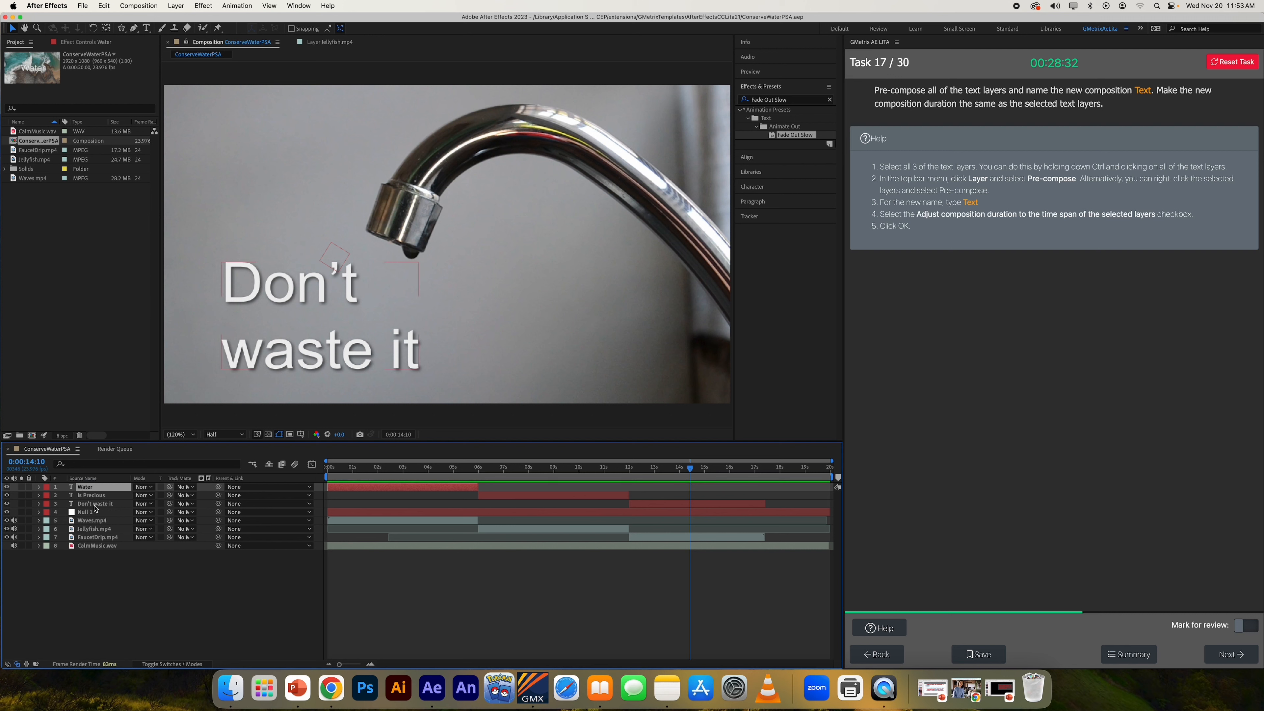
{"action": "left_click", "coordinate": [95, 496], "text": "super"}
{"action": "left_click", "coordinate": [95, 504], "text": "super"}
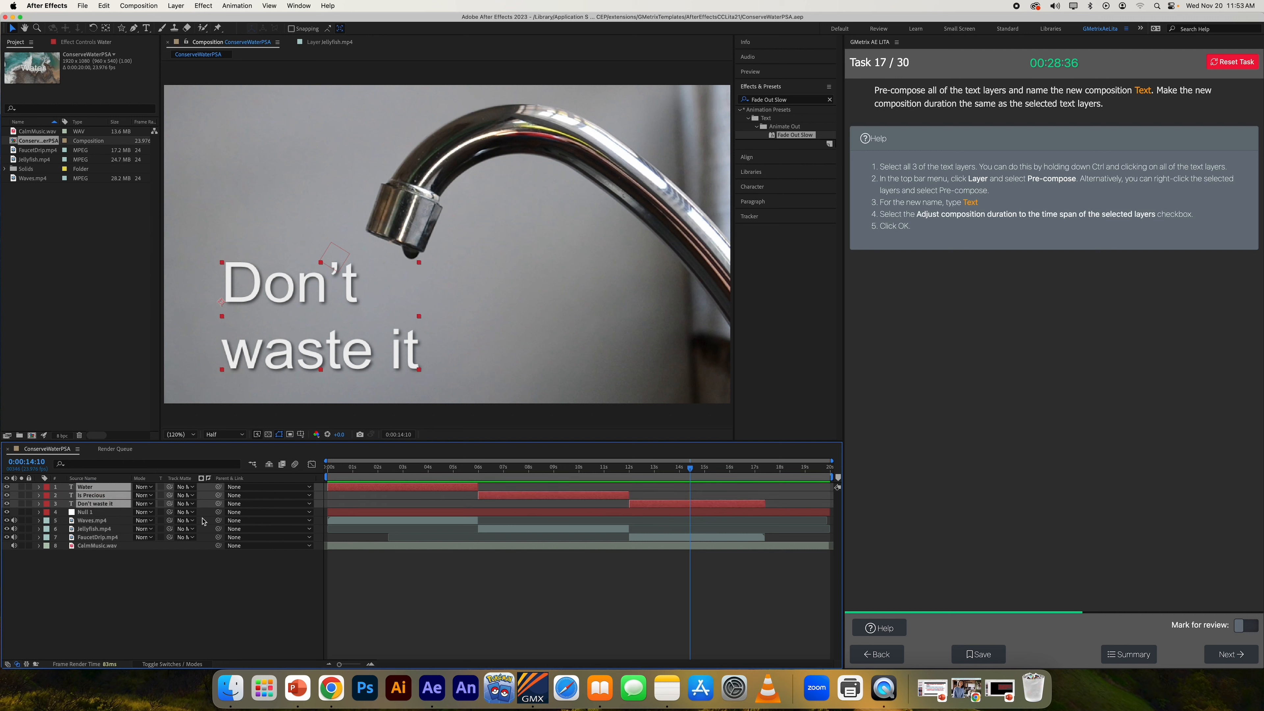
{"action": "left_click", "coordinate": [188, 6]}
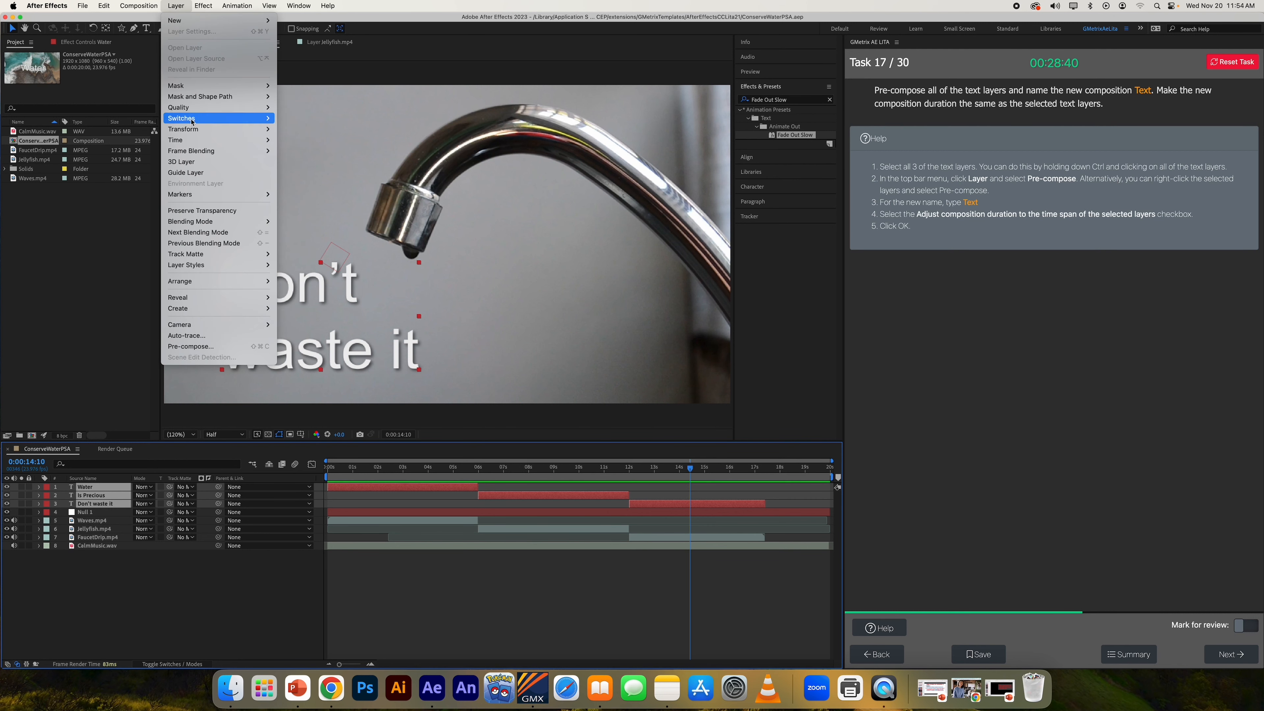
{"action": "left_click", "coordinate": [215, 346]}
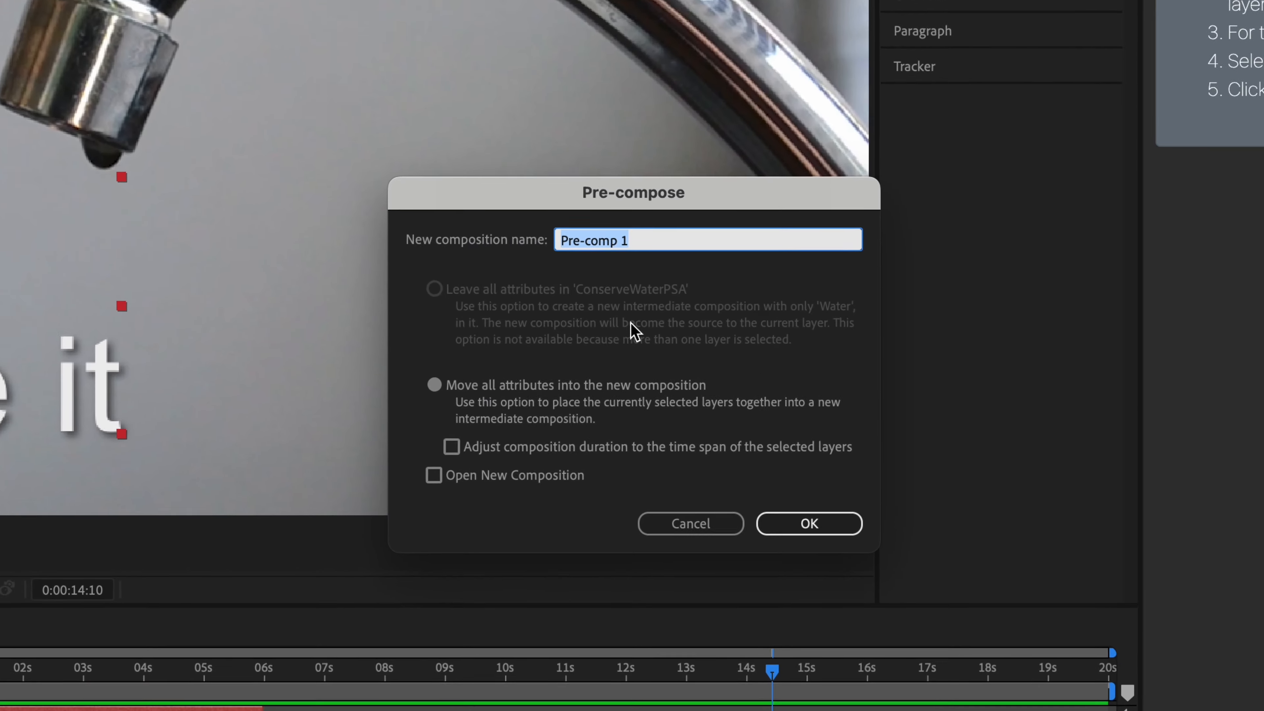
{"action": "type", "text": "Text"}
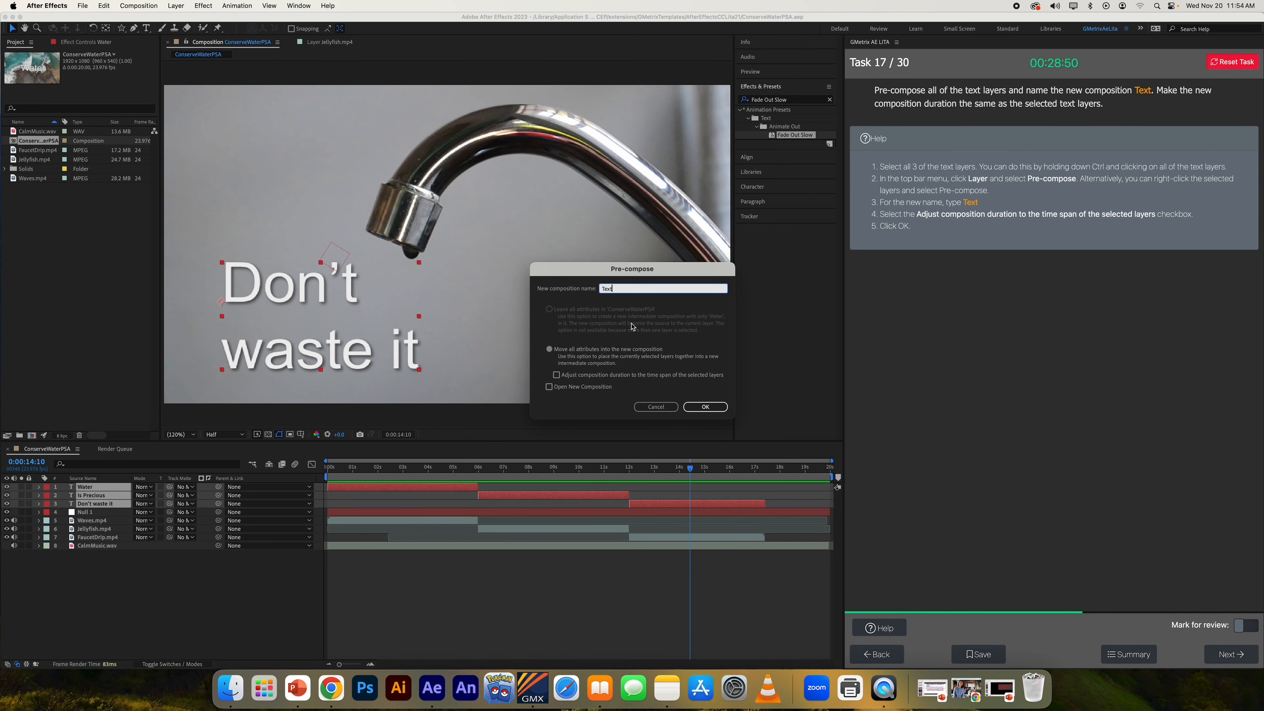
{"action": "left_click", "coordinate": [591, 377]}
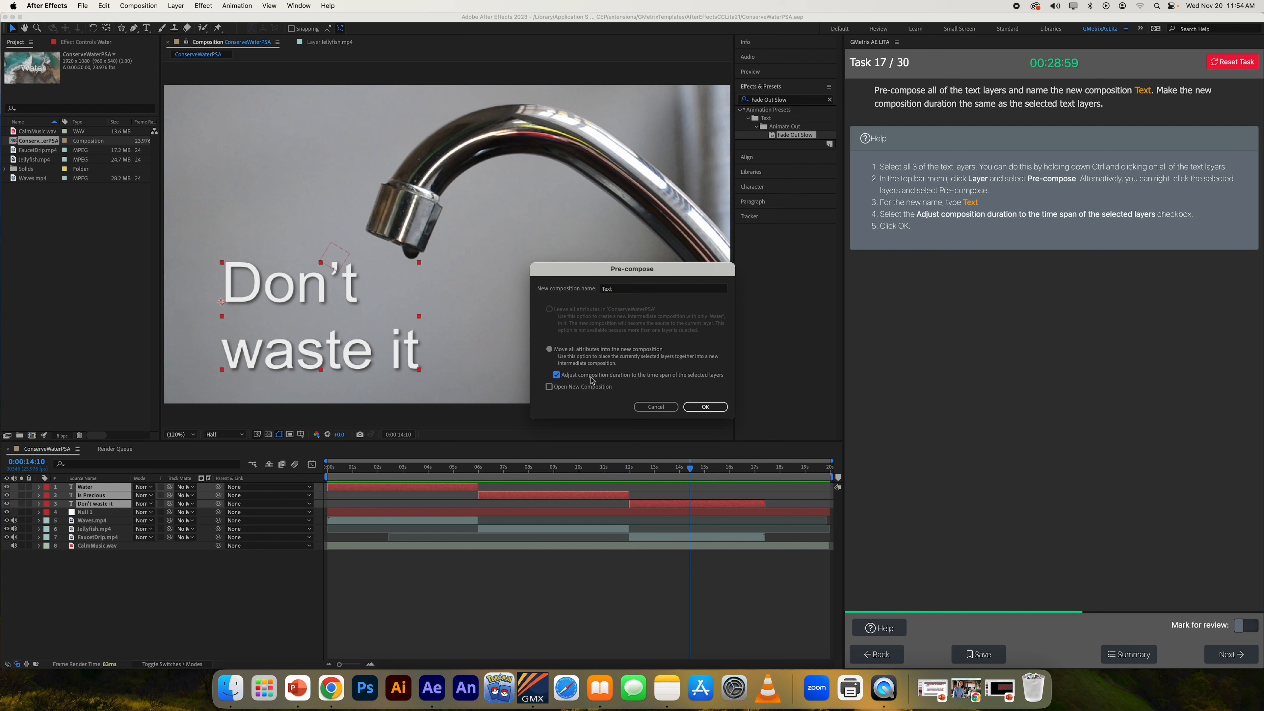
{"action": "left_click", "coordinate": [719, 407]}
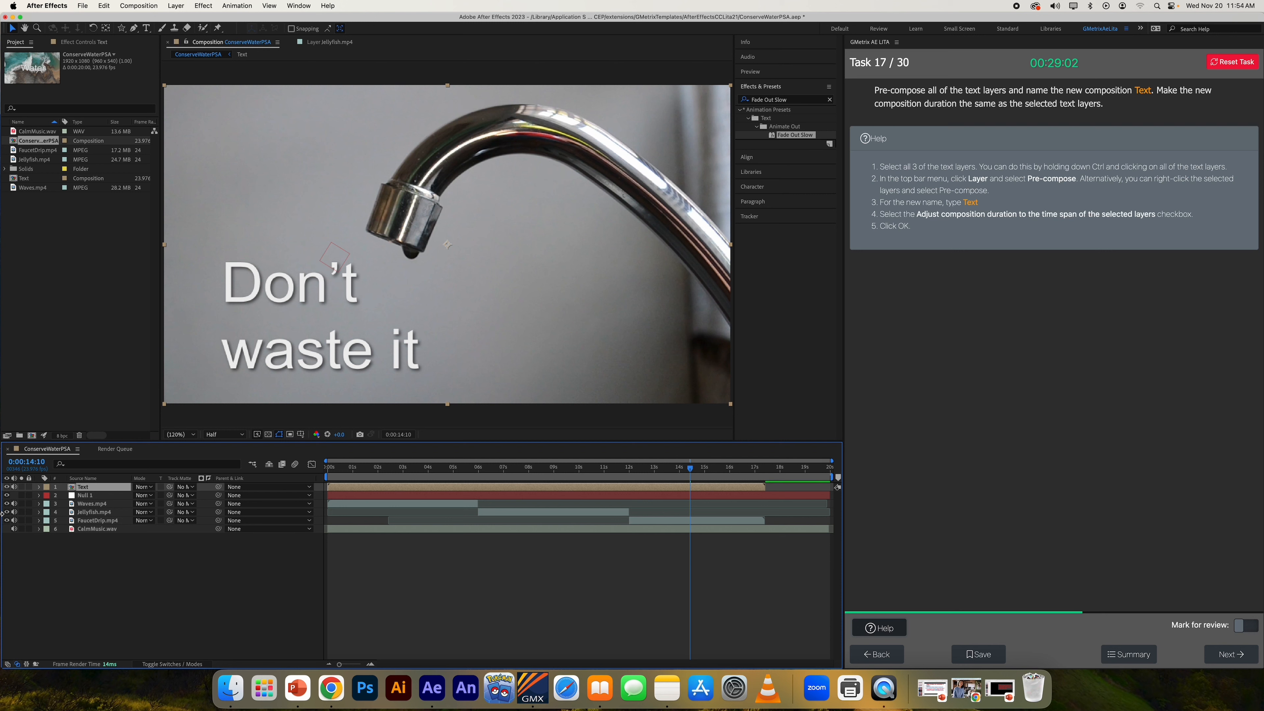
Step: Check the Text pre-composition by toggling its visibility and viewing its contents, and return to the ConserveWaterPSA composition
{"action": "left_click", "coordinate": [7, 487]}
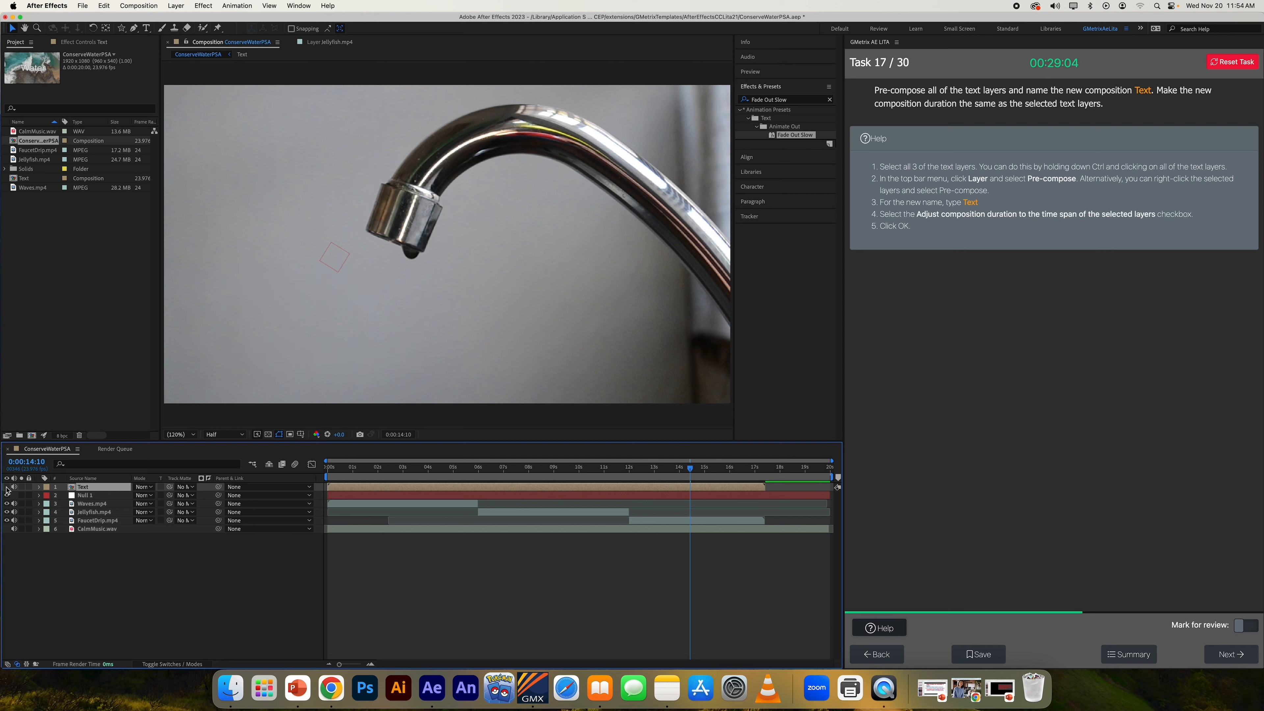
{"action": "left_click", "coordinate": [7, 487]}
{"action": "left_click", "coordinate": [7, 487]}
{"action": "left_click", "coordinate": [7, 487]}
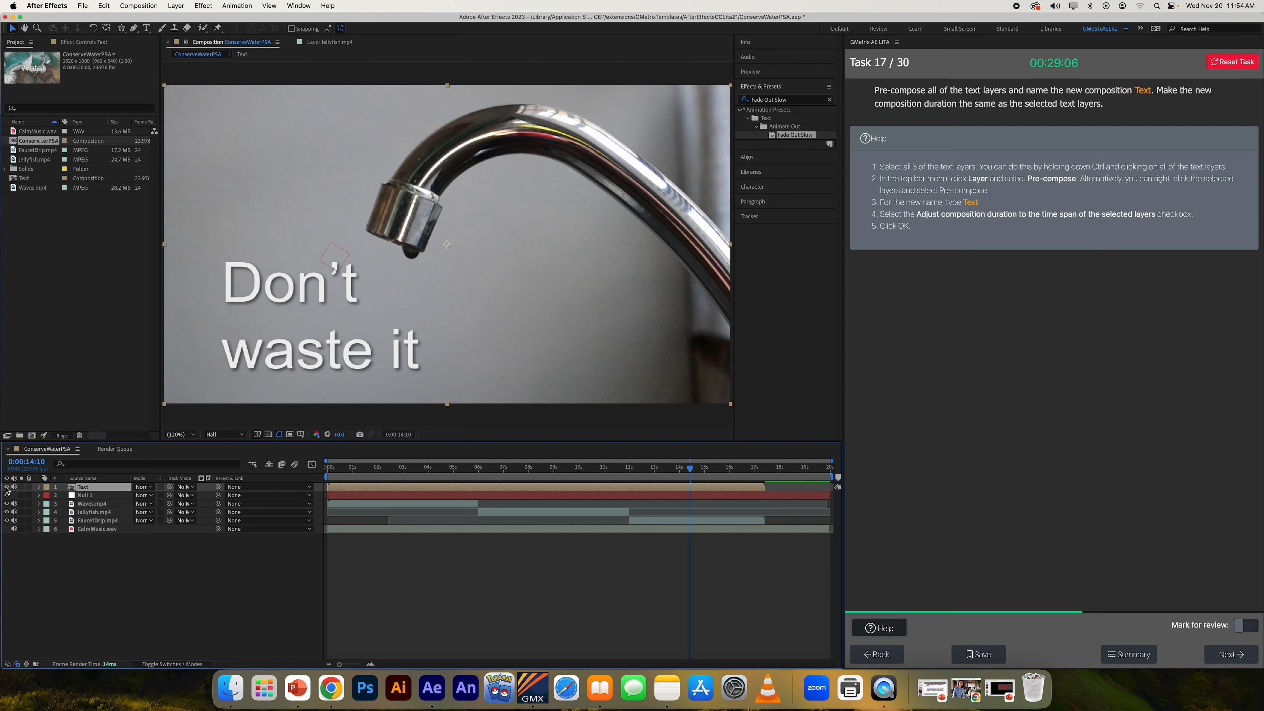
{"action": "double_click", "coordinate": [83, 487]}
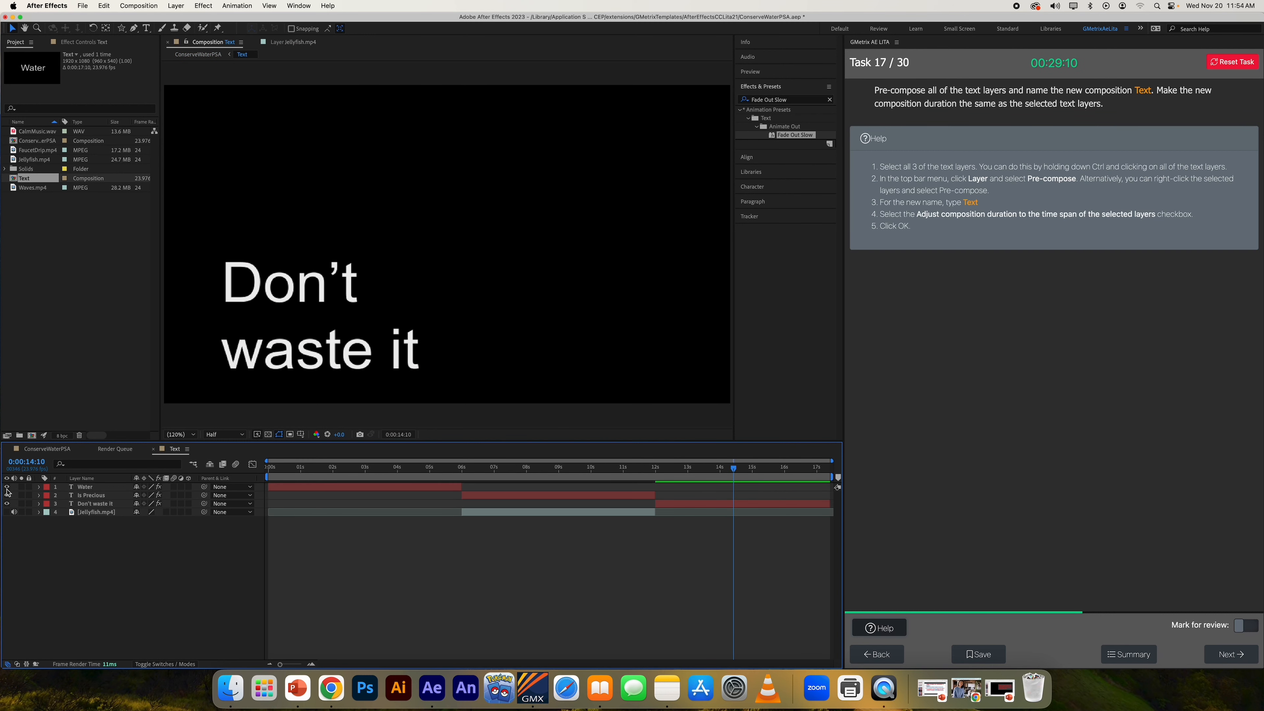
{"action": "left_click", "coordinate": [64, 450]}
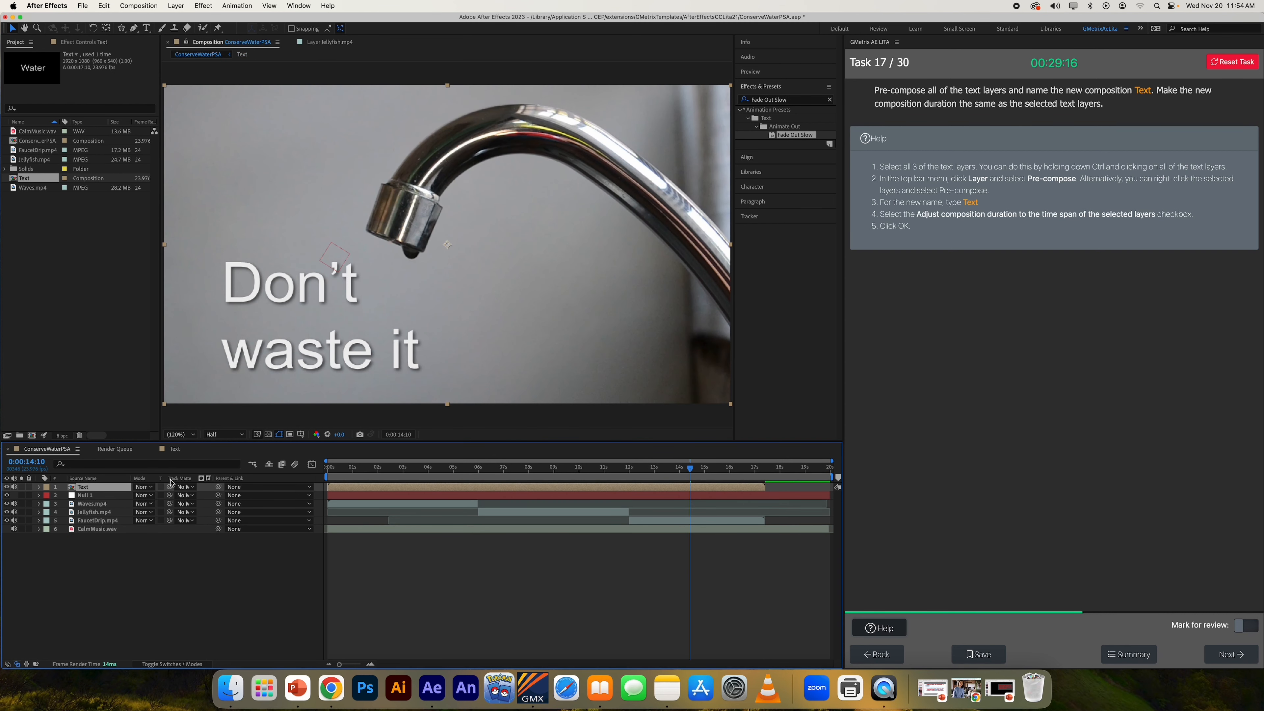
Step: Submit task 17 for grading, continue to task 18 and read its help instructions on renaming the Train composition
{"action": "left_click", "coordinate": [1225, 653]}
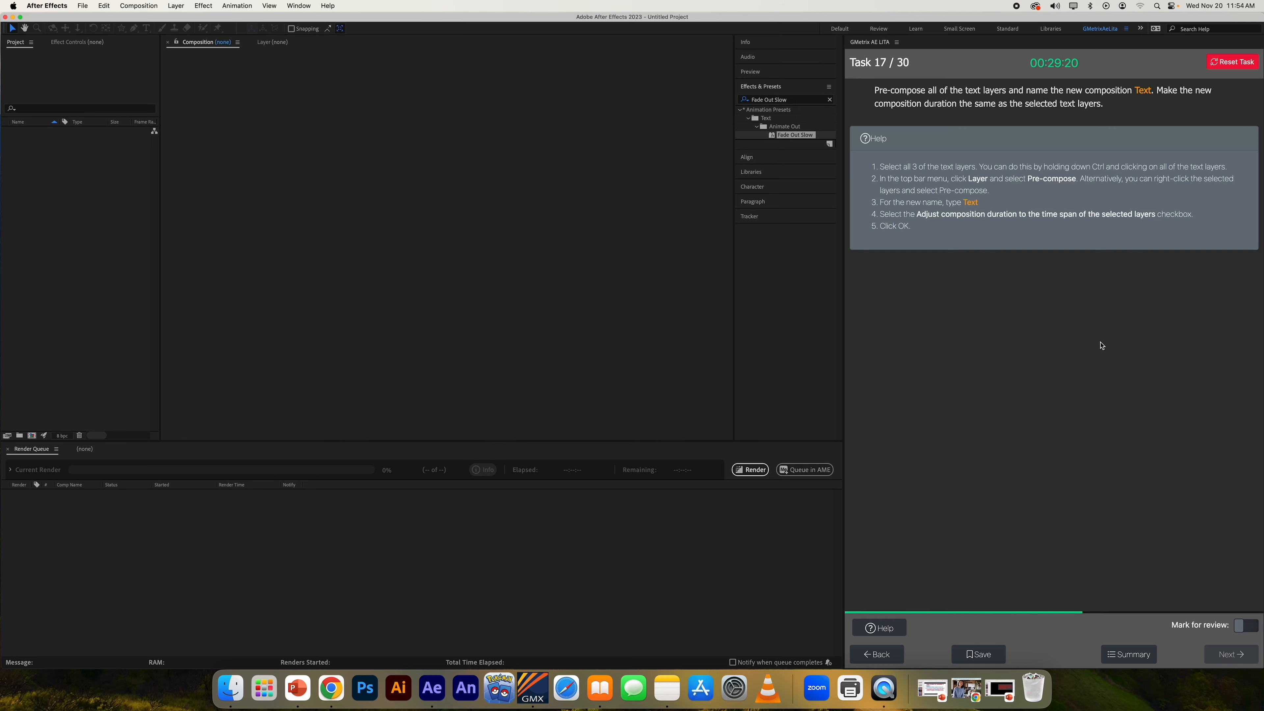
{"action": "left_click", "coordinate": [1224, 384]}
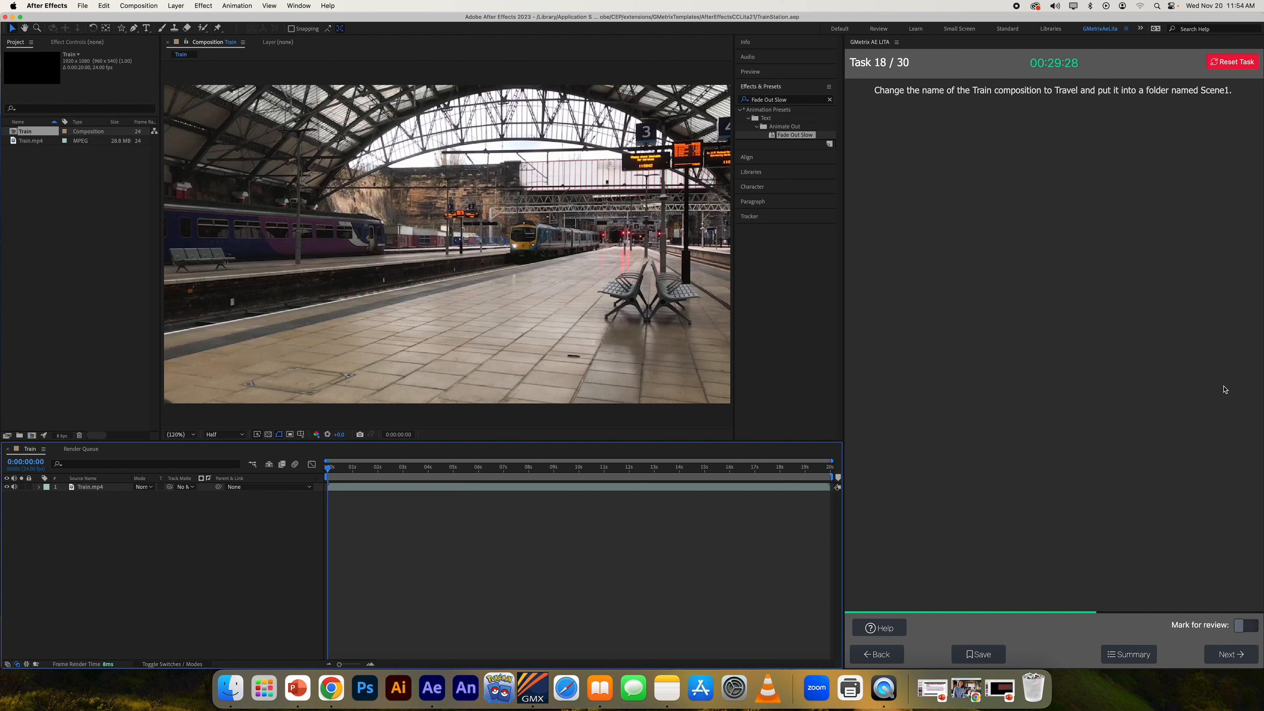
{"action": "left_click", "coordinate": [900, 631]}
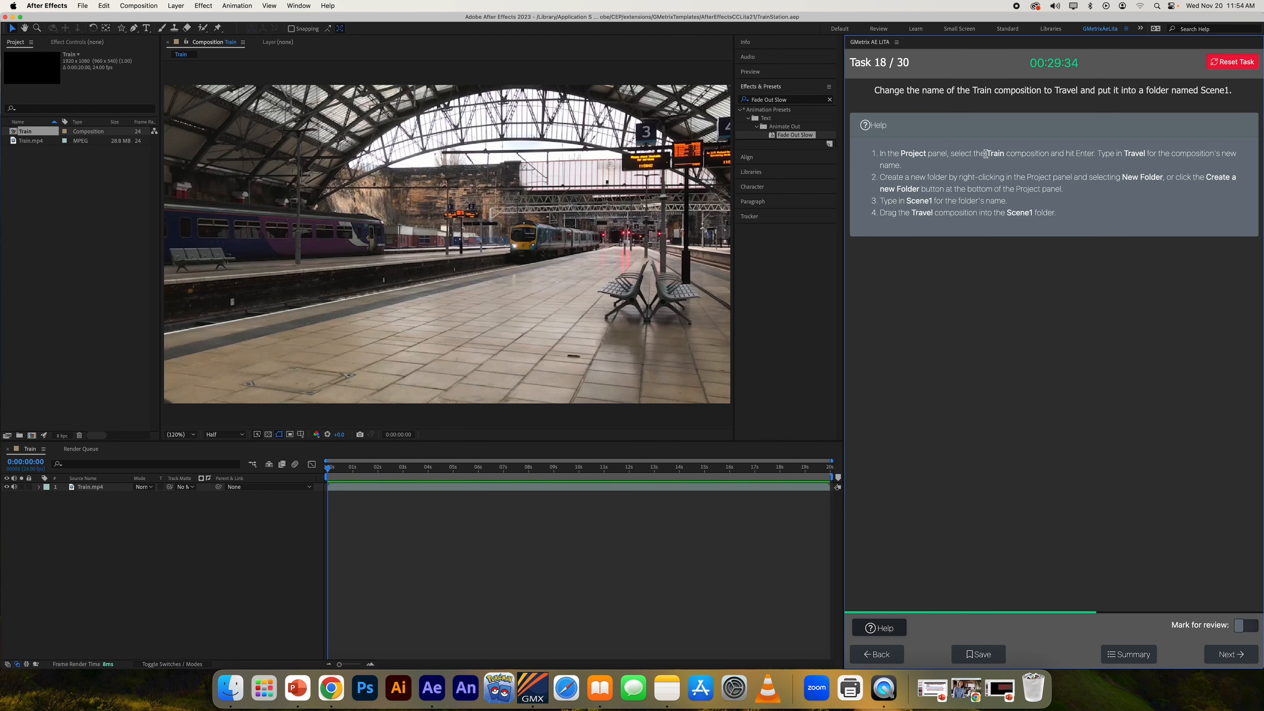
{"action": "left_click_drag", "start_coordinate": [985, 154], "coordinate": [1053, 154]}
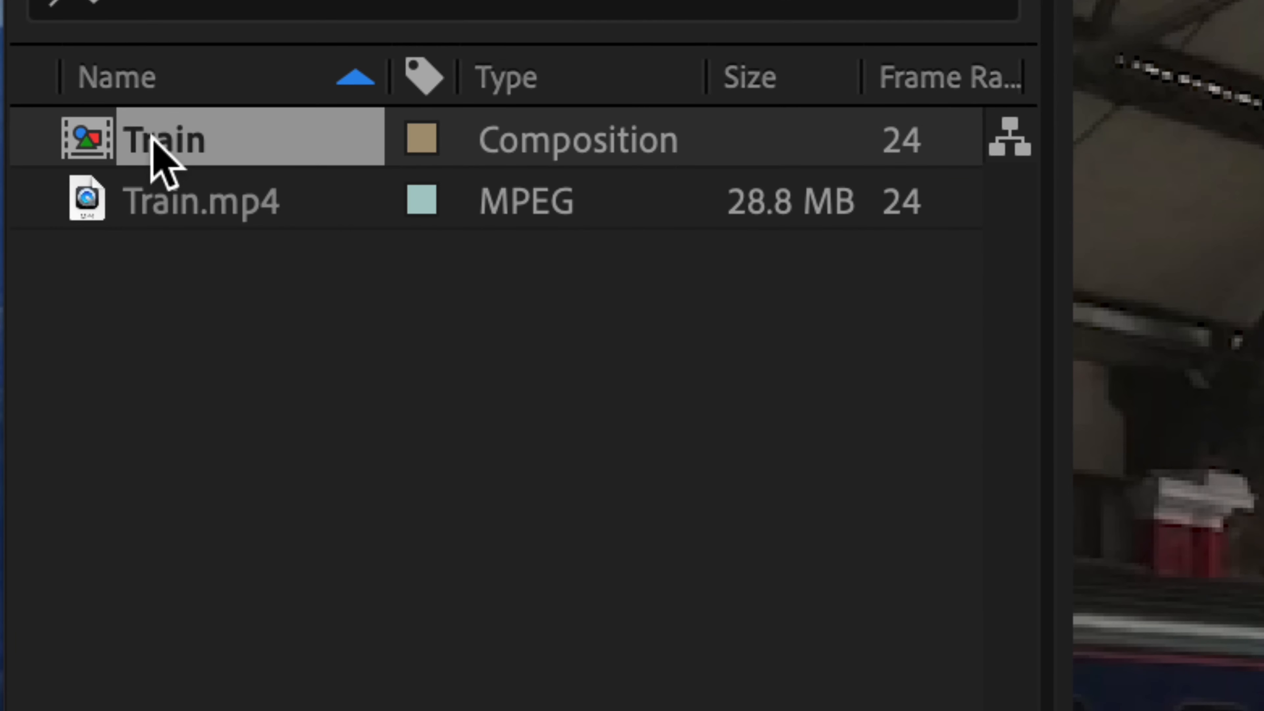
Step: Rename the Train composition in the project to Travel
{"action": "left_click", "coordinate": [197, 313]}
{"action": "left_click", "coordinate": [167, 152]}
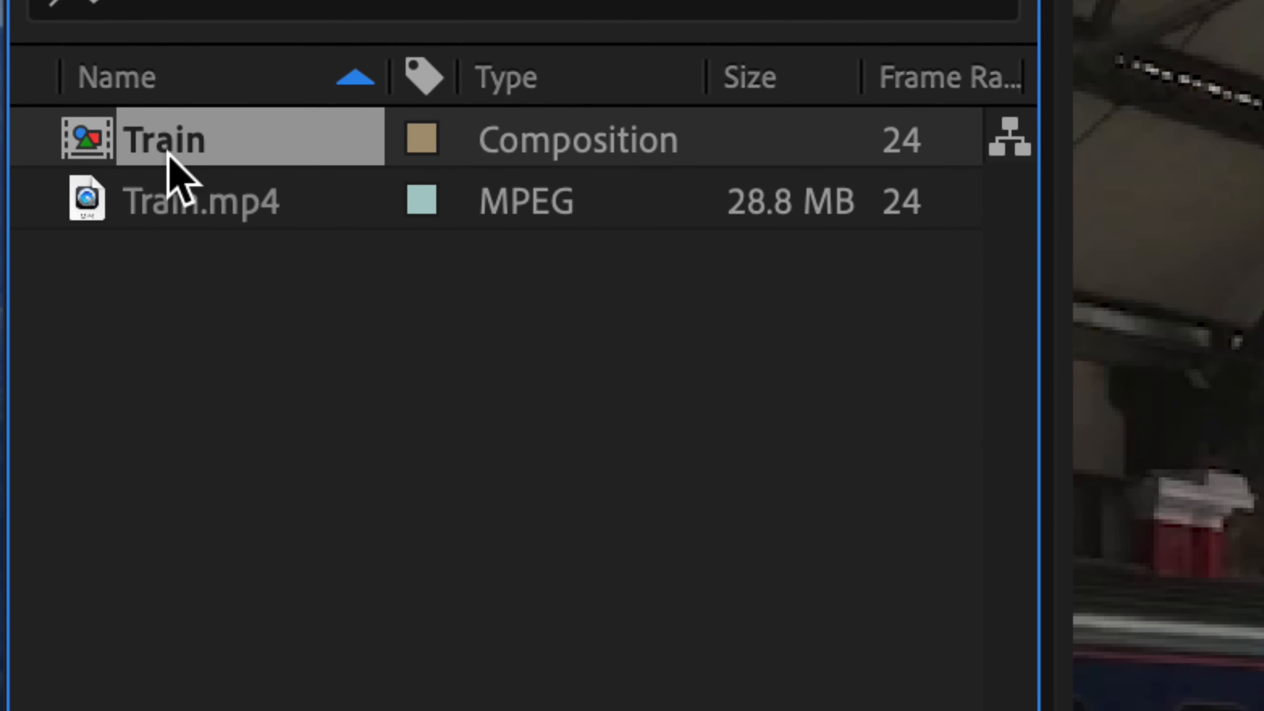
{"action": "key", "text": "Return"}
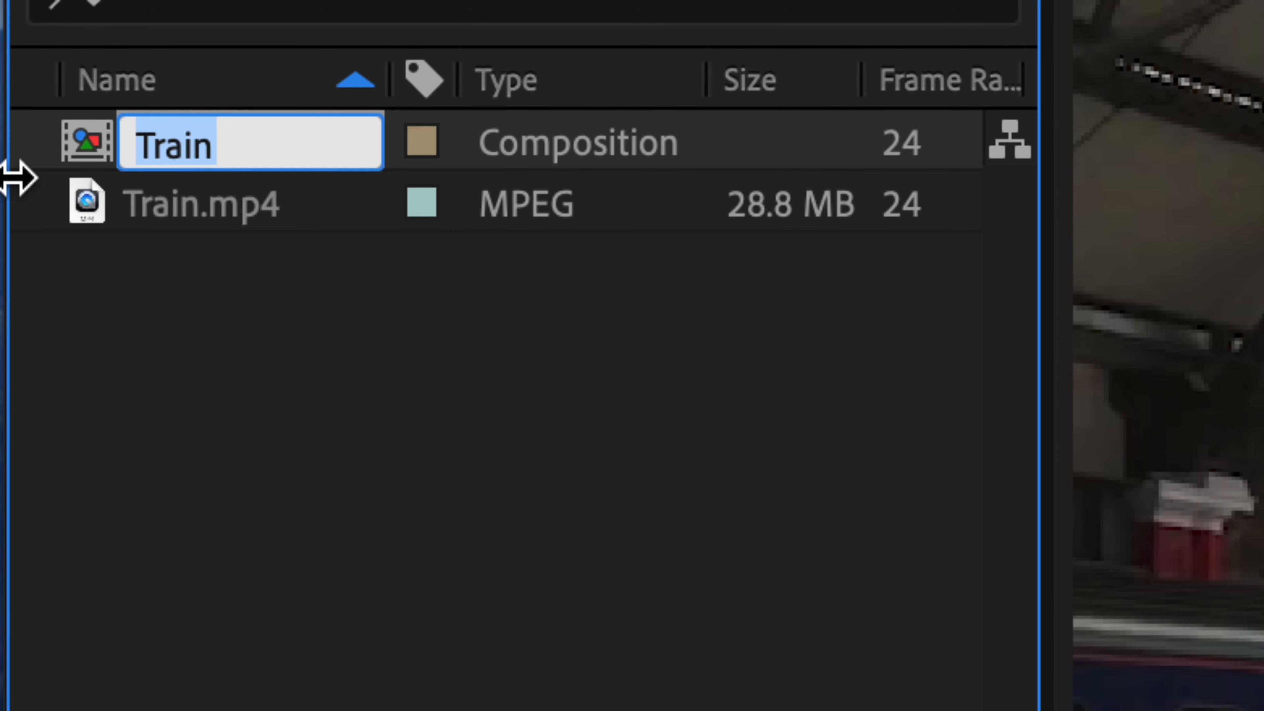
{"action": "type", "text": "Travel"}
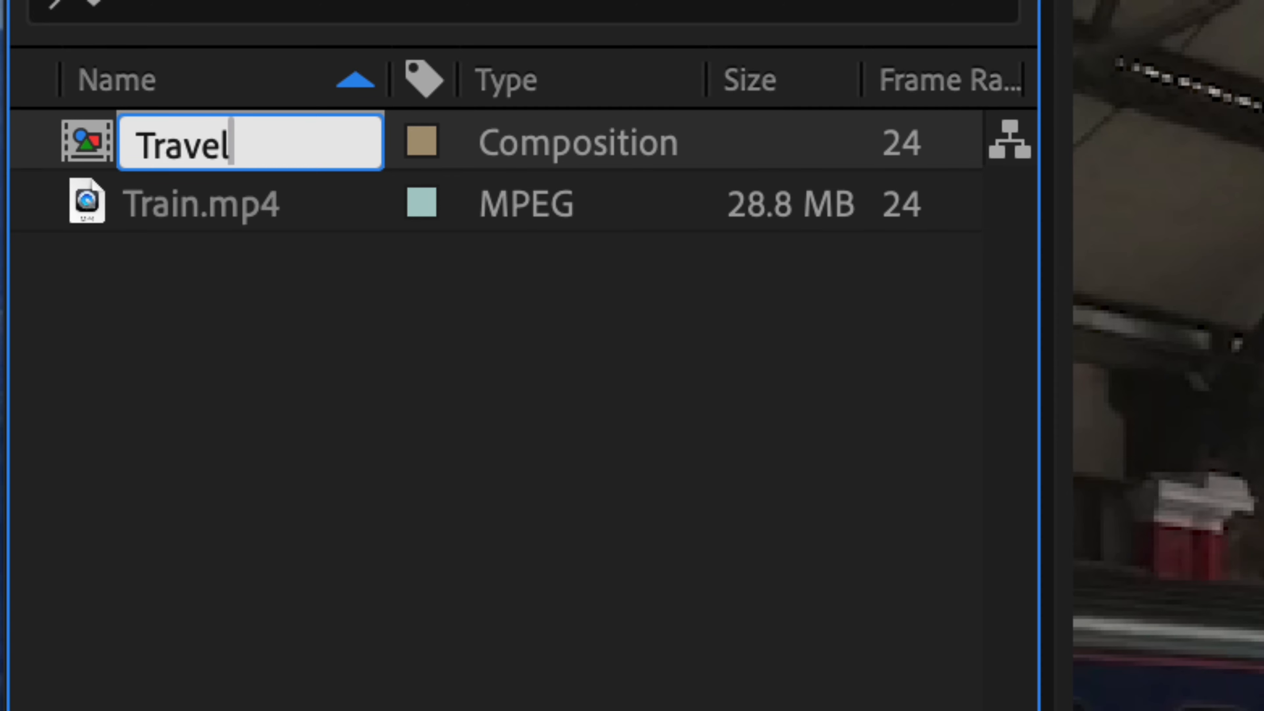
{"action": "key", "text": "Return"}
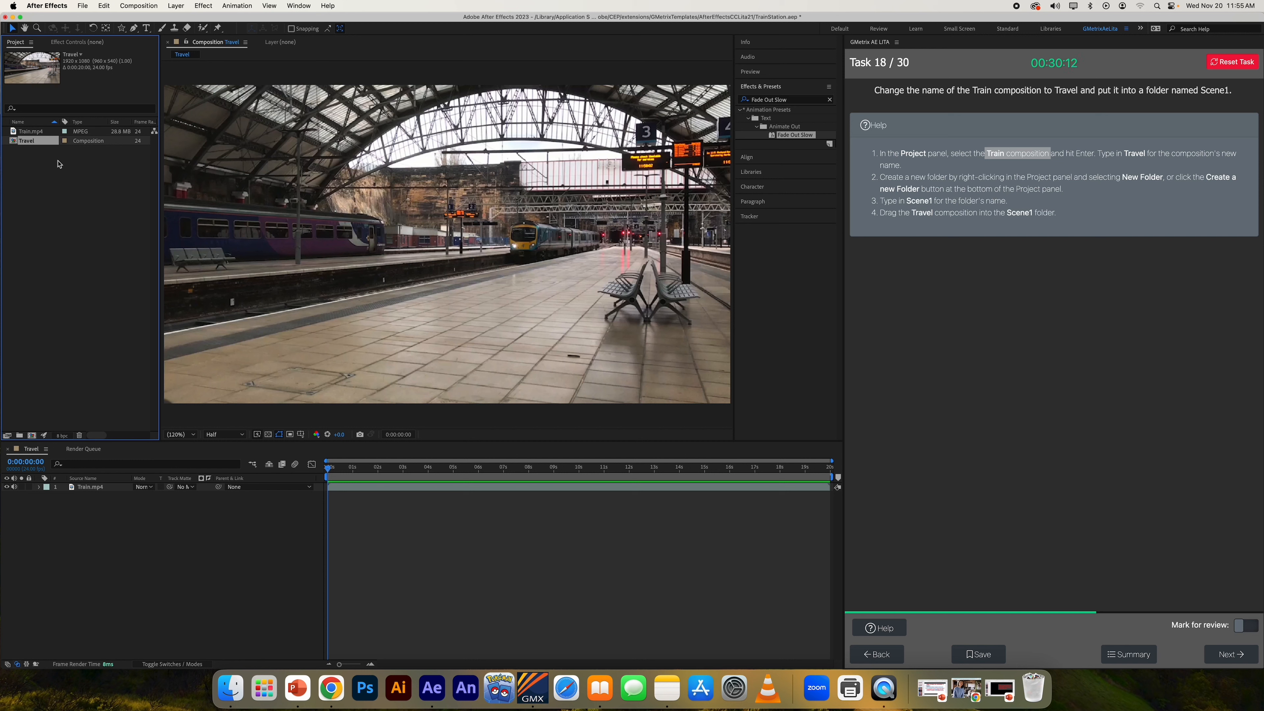
Step: Create a new project folder named Scene1
{"action": "right_click", "coordinate": [47, 198]}
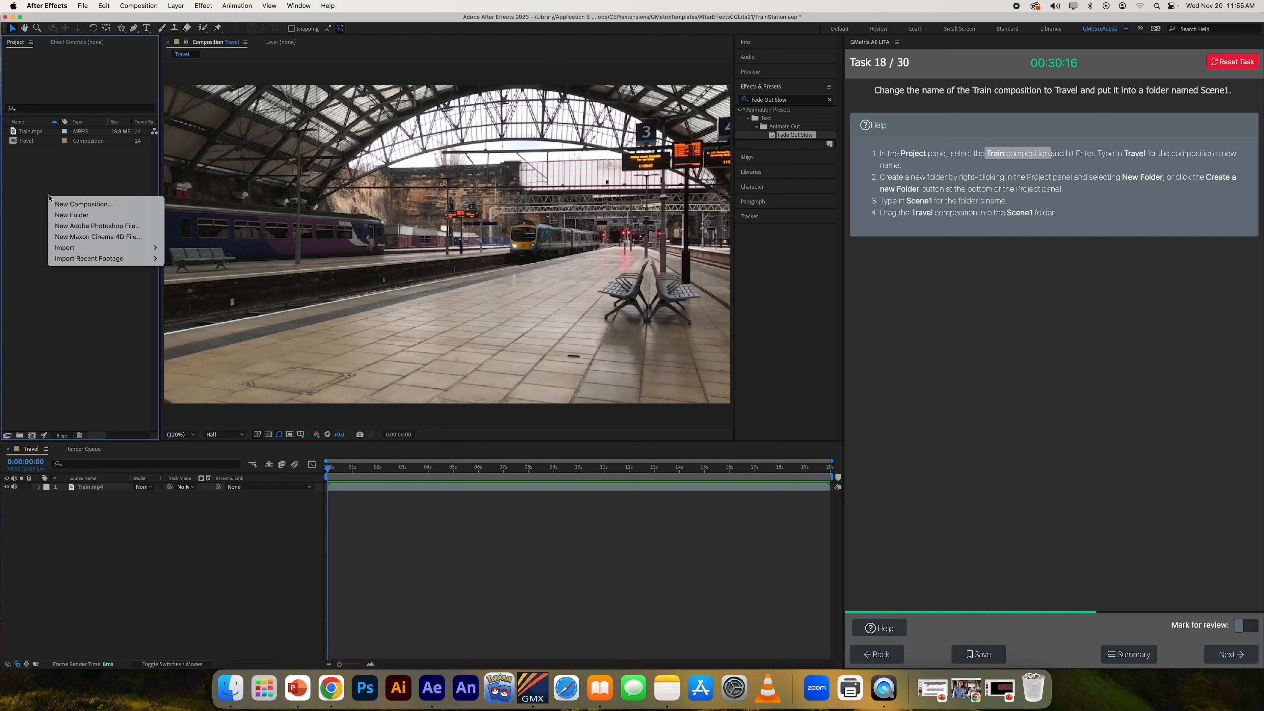
{"action": "left_click", "coordinate": [69, 215]}
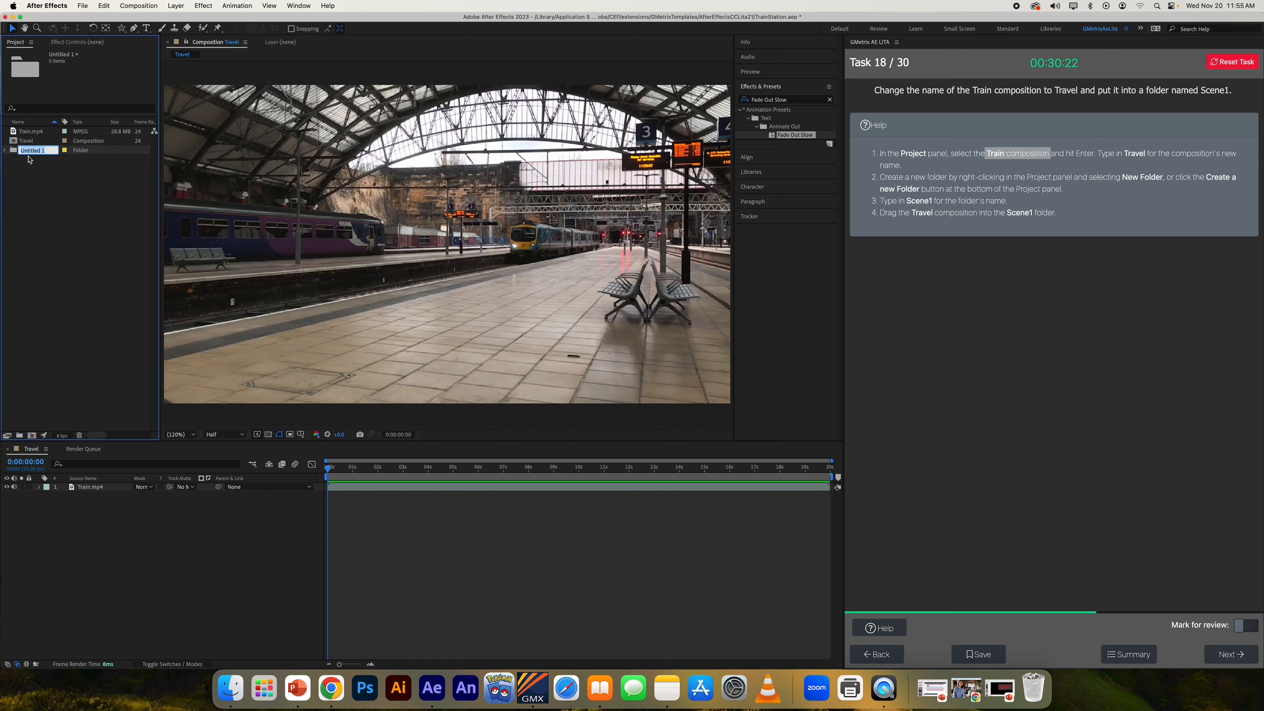
{"action": "key", "text": "Caps_Lock"}
{"action": "type", "text": "Scene1"}
{"action": "left_click", "coordinate": [36, 193]}
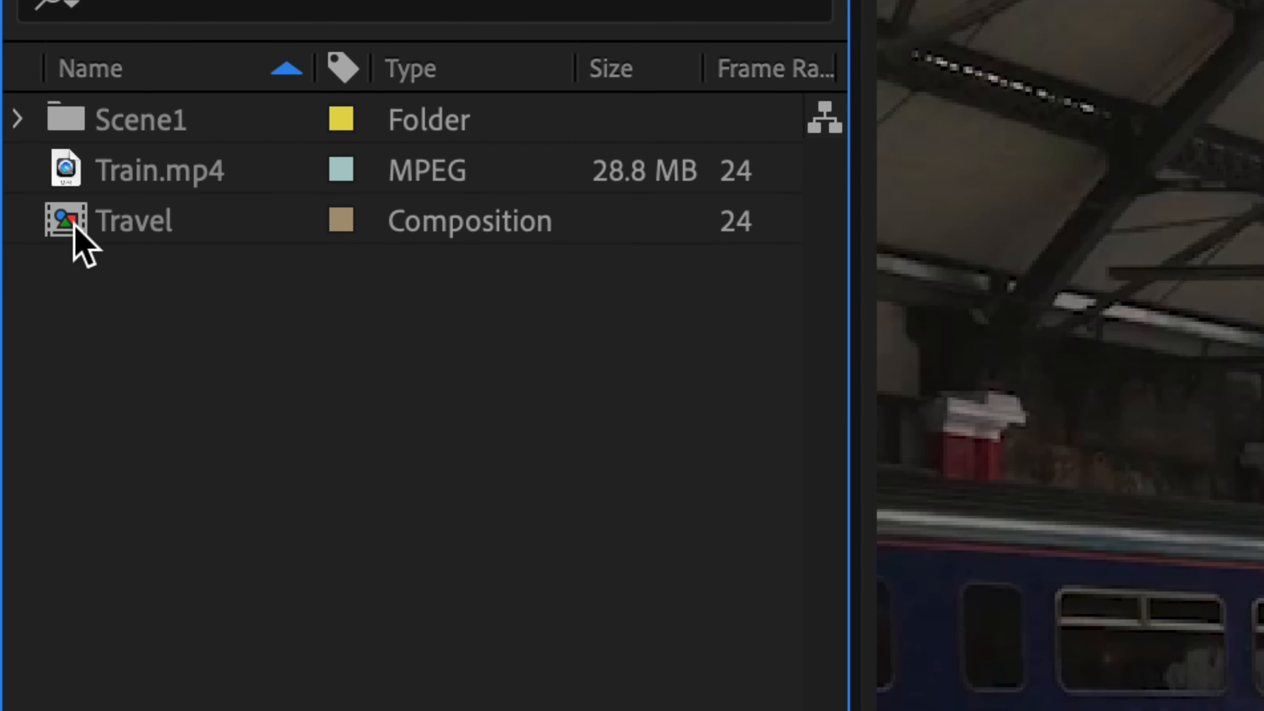
Step: Move the Travel composition into the Scene1 folder and check the folder's contents by expanding and collapsing it
{"action": "left_click", "coordinate": [14, 150]}
{"action": "left_click_drag", "start_coordinate": [72, 223], "coordinate": [162, 125]}
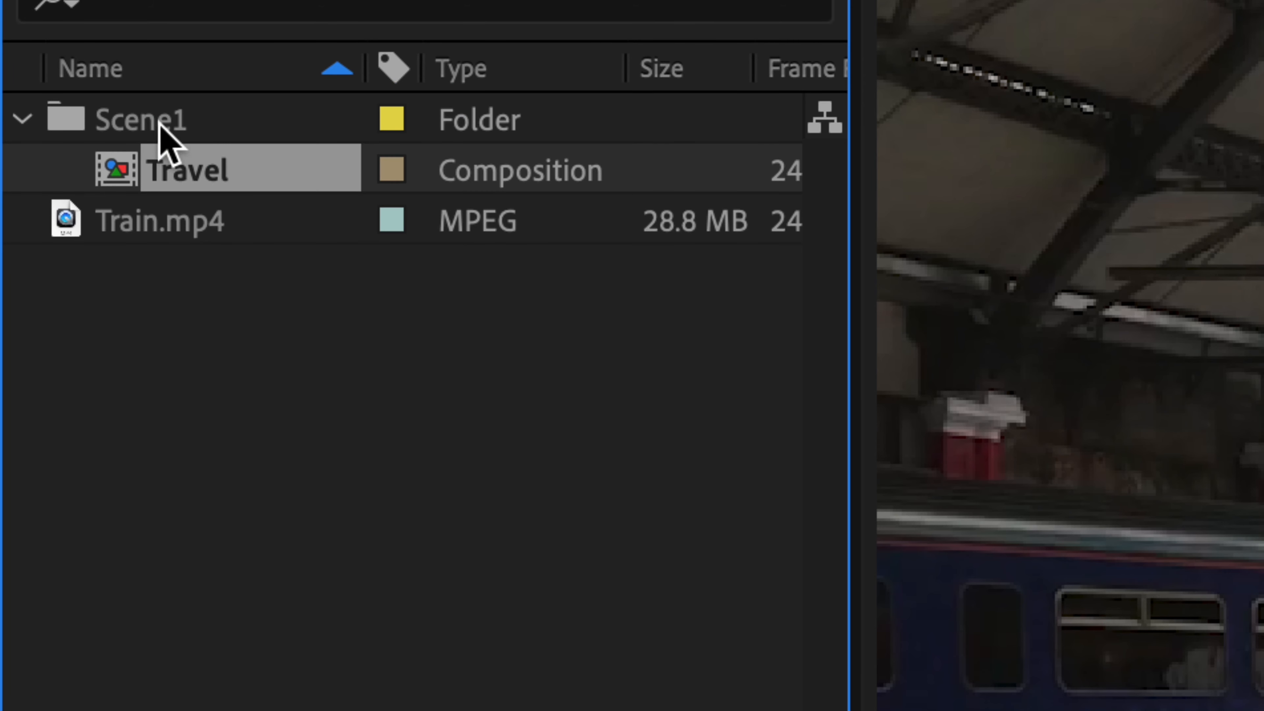
{"action": "left_click", "coordinate": [20, 118]}
{"action": "left_click", "coordinate": [20, 119]}
{"action": "left_click", "coordinate": [19, 119]}
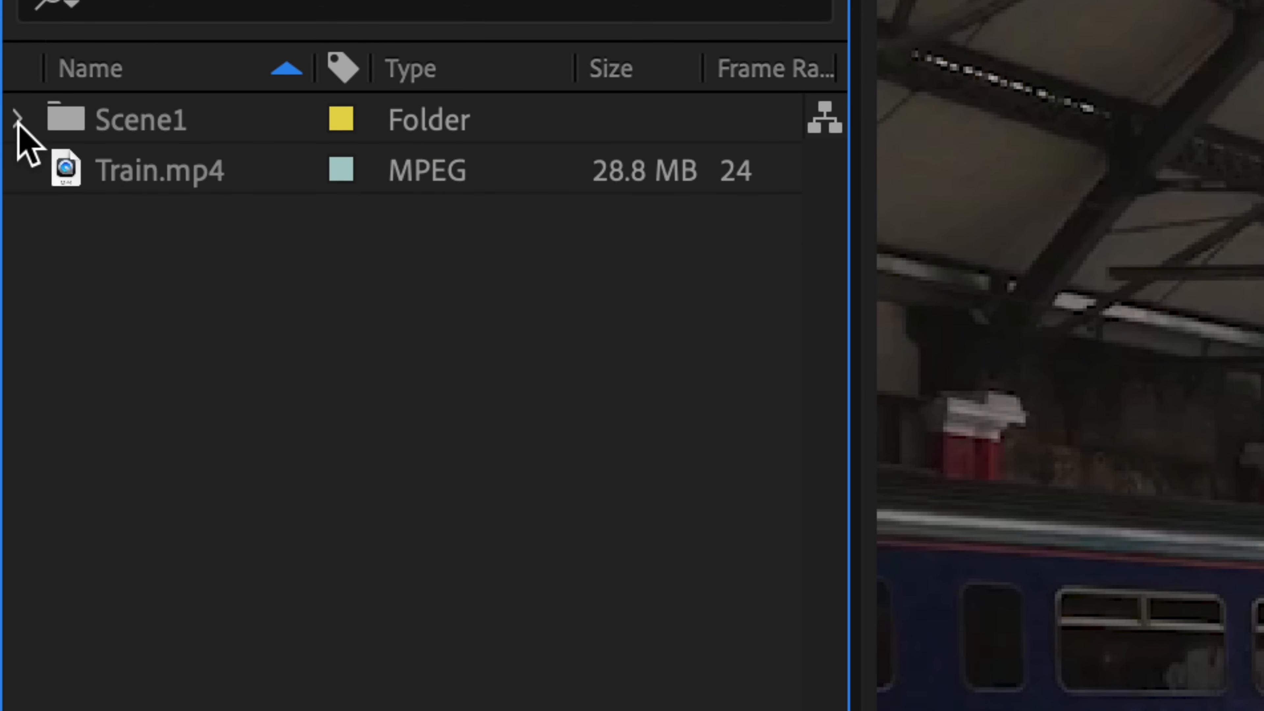
{"action": "left_click", "coordinate": [20, 118]}
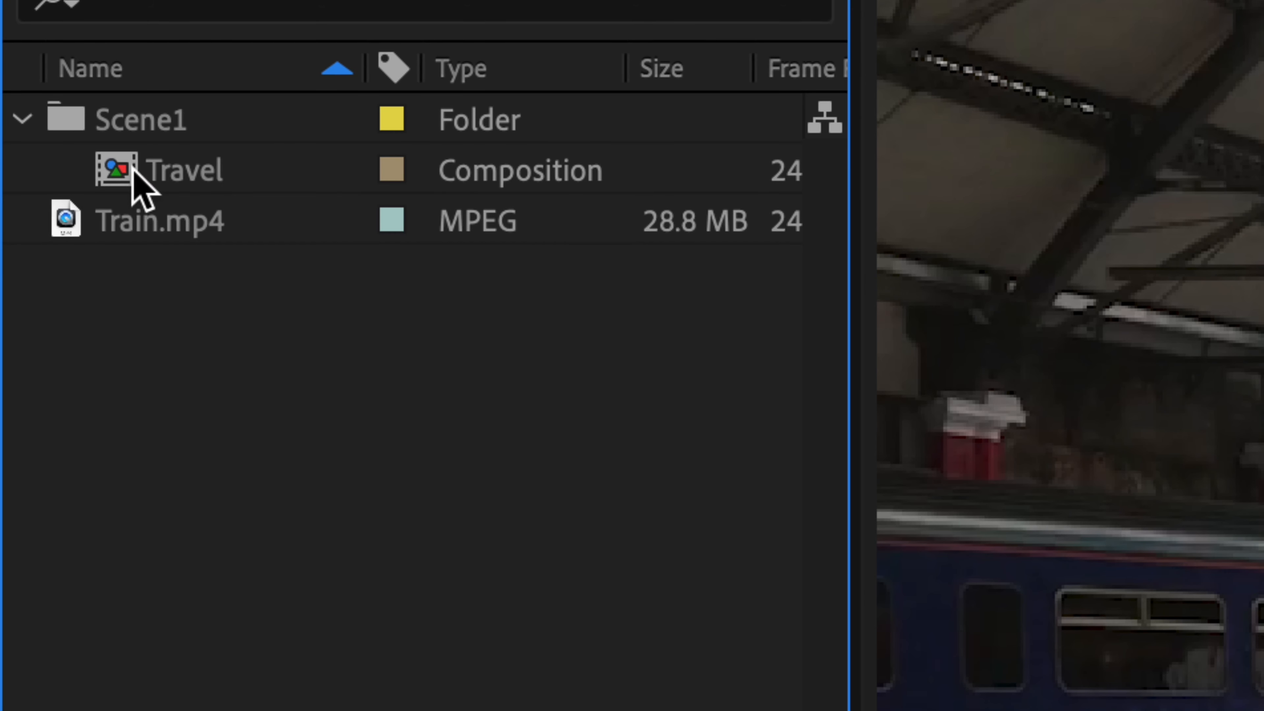
{"action": "left_click", "coordinate": [22, 119]}
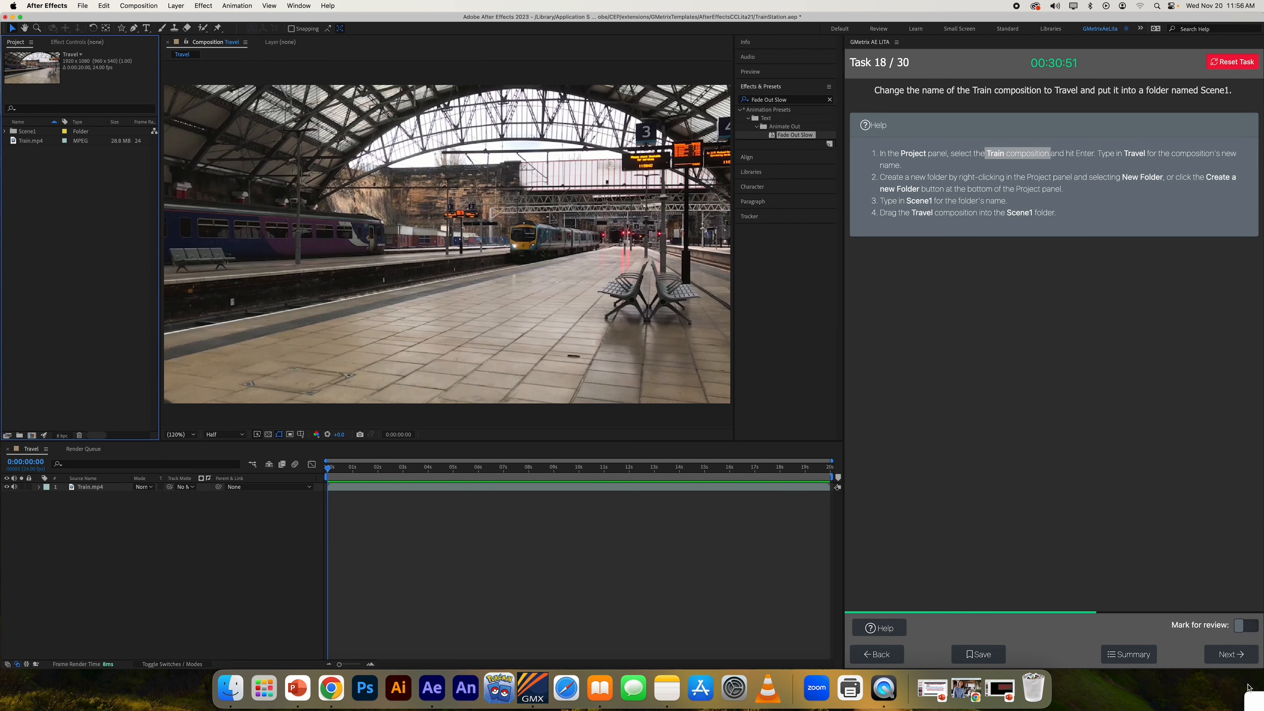
Step: Submit task 18 for grading and continue to task 19
{"action": "left_click", "coordinate": [1232, 655]}
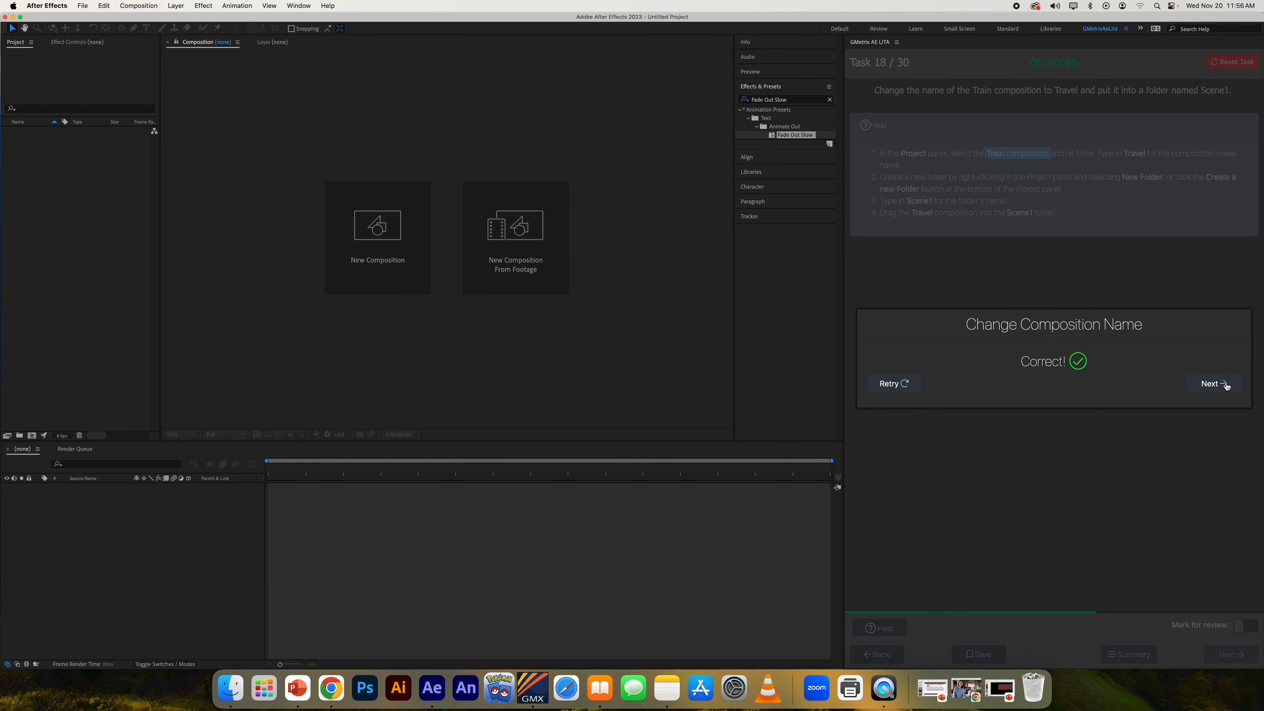
{"action": "left_click", "coordinate": [1226, 385]}
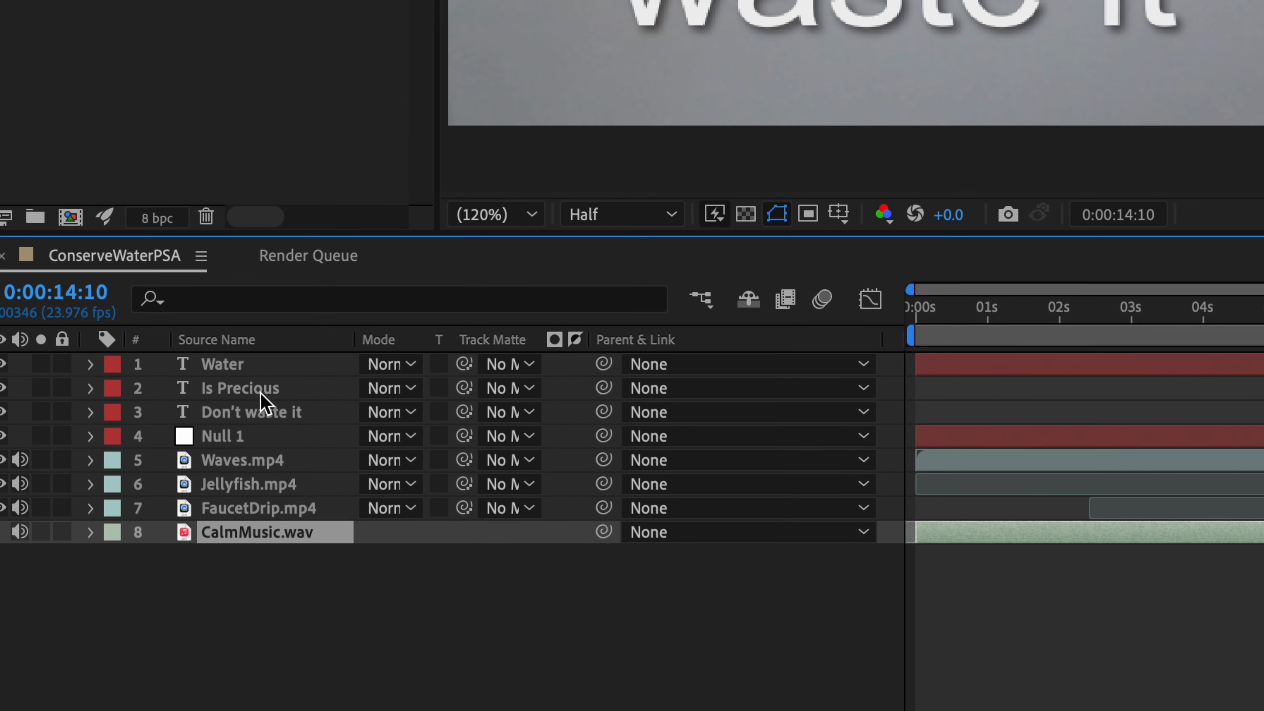
Step: Try the Color Dodge blending mode on the Is Precious text layer, view it in the jellyfish section and undo the change
{"action": "left_click", "coordinate": [91, 497]}
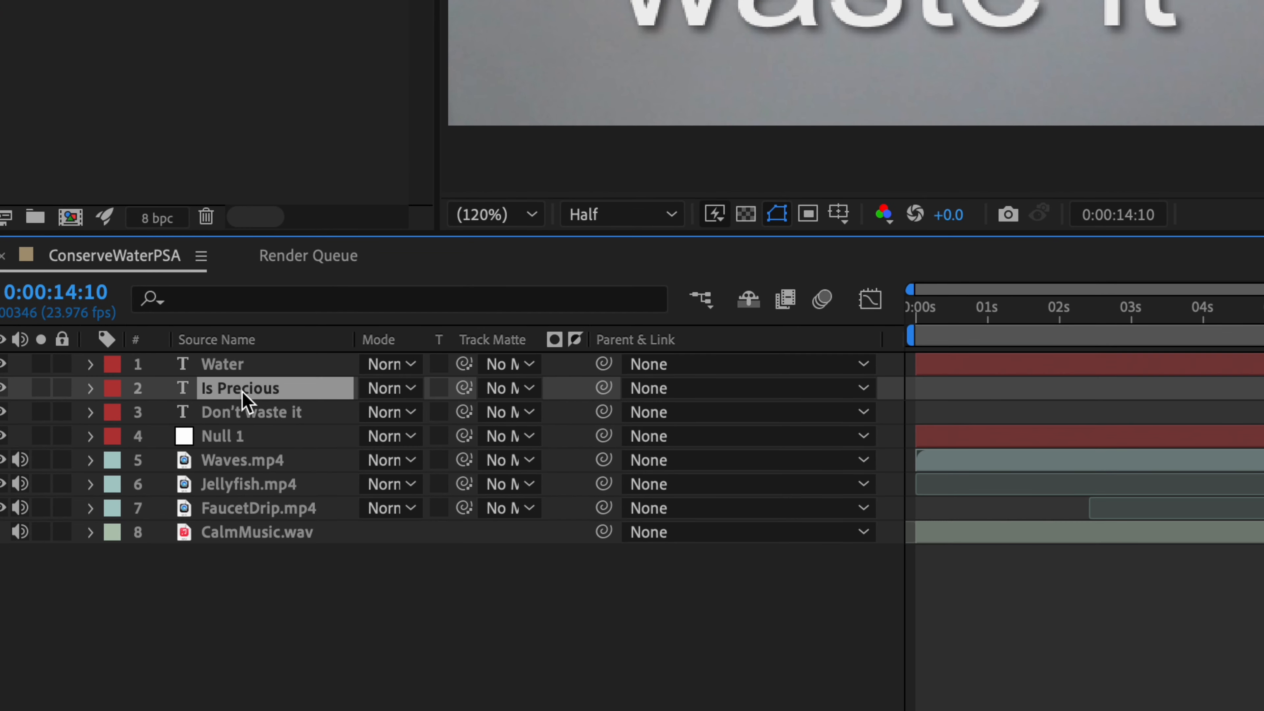
{"action": "left_click", "coordinate": [392, 389]}
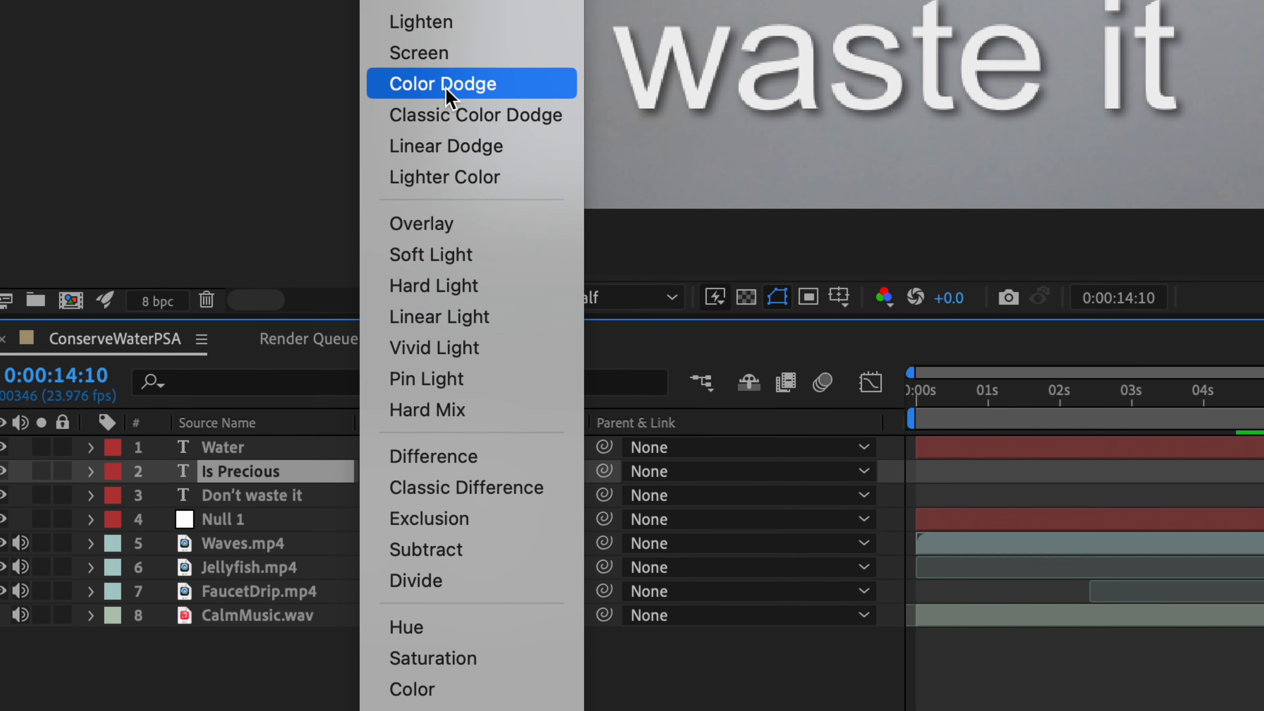
{"action": "left_click", "coordinate": [445, 80]}
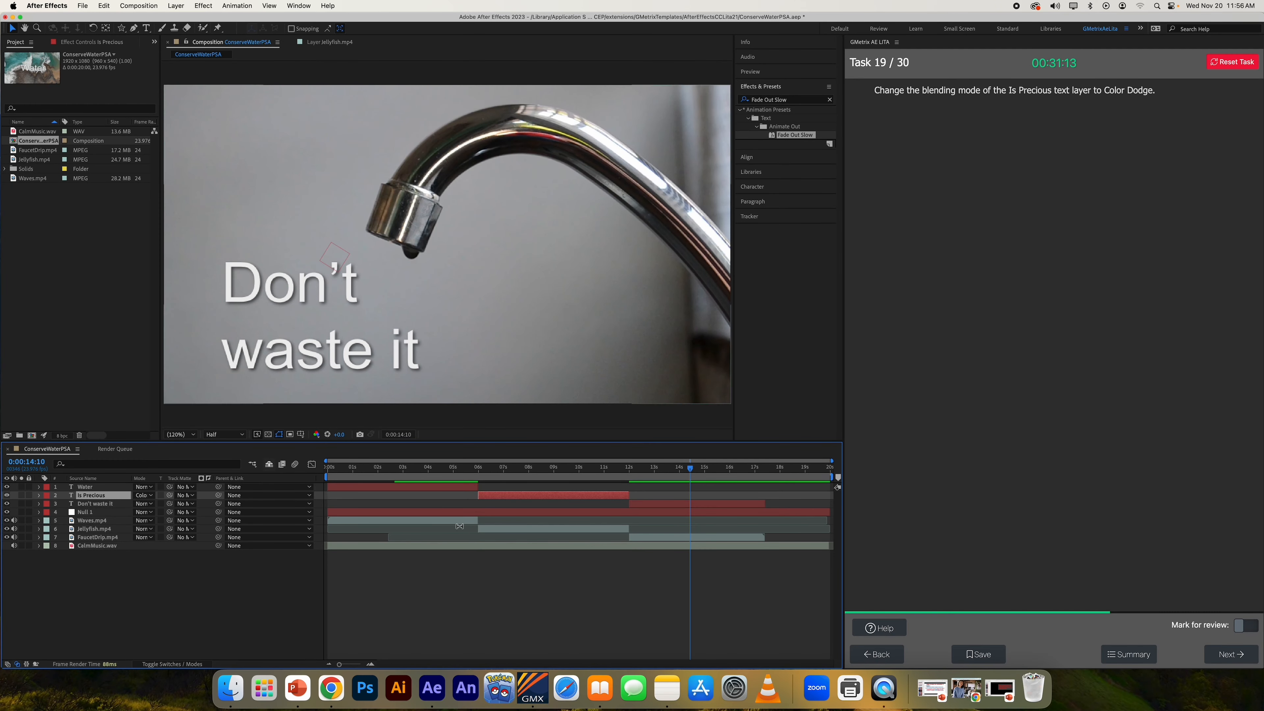
{"action": "left_click", "coordinate": [1187, 522]}
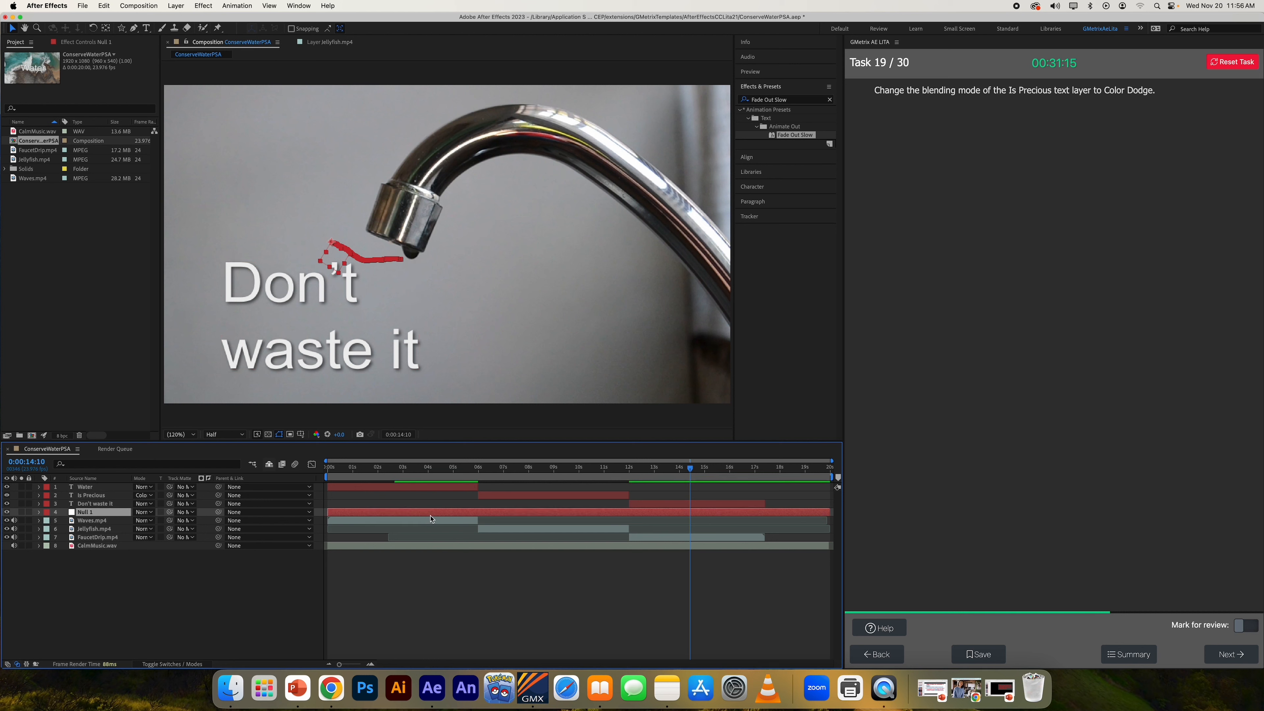
{"action": "left_click_drag", "start_coordinate": [519, 468], "coordinate": [553, 469]}
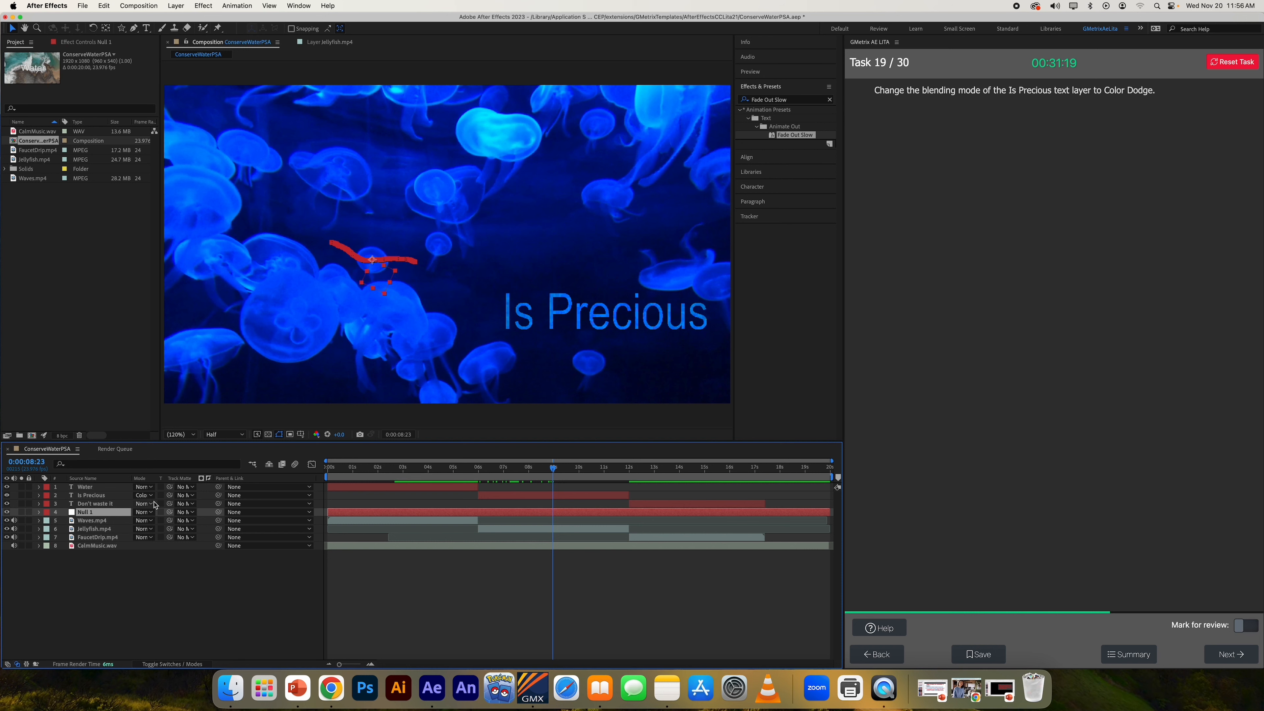
{"action": "key", "text": "super+z"}
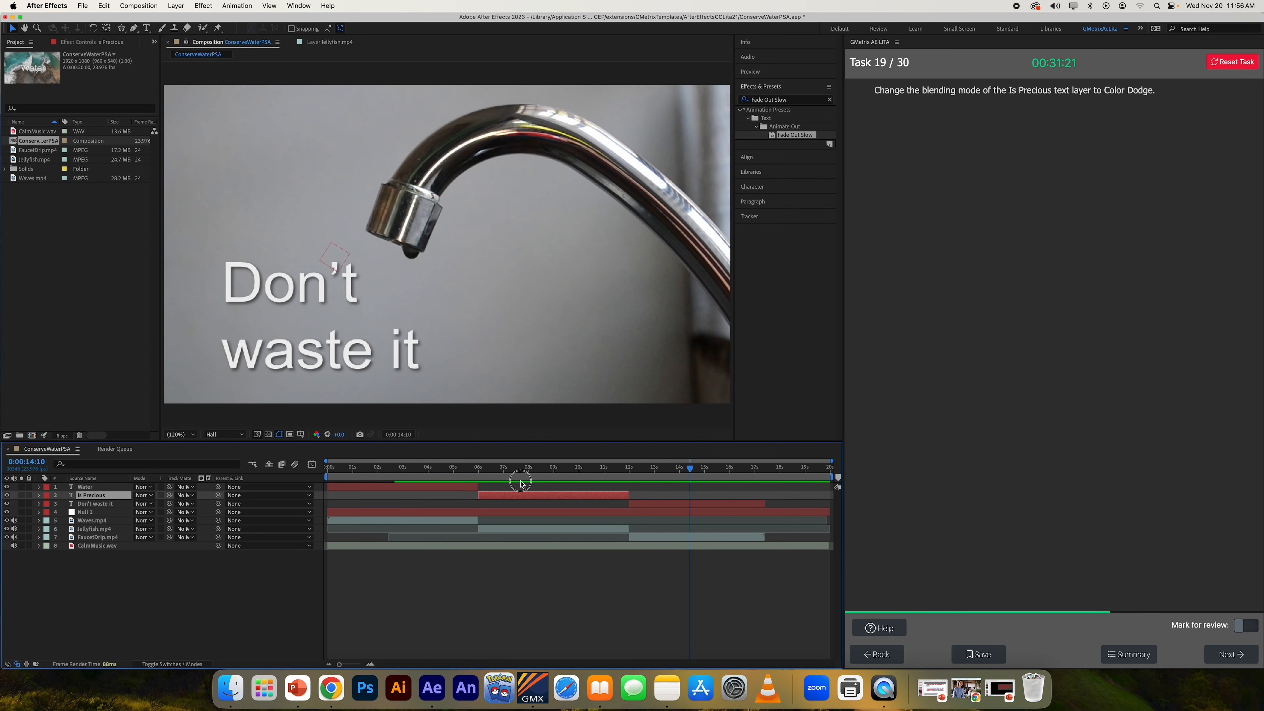
Step: Set the Is Precious text layer's blending mode to Color Dodge with the time at 0:00:08:07, and preview the playback
{"action": "left_click", "coordinate": [536, 469]}
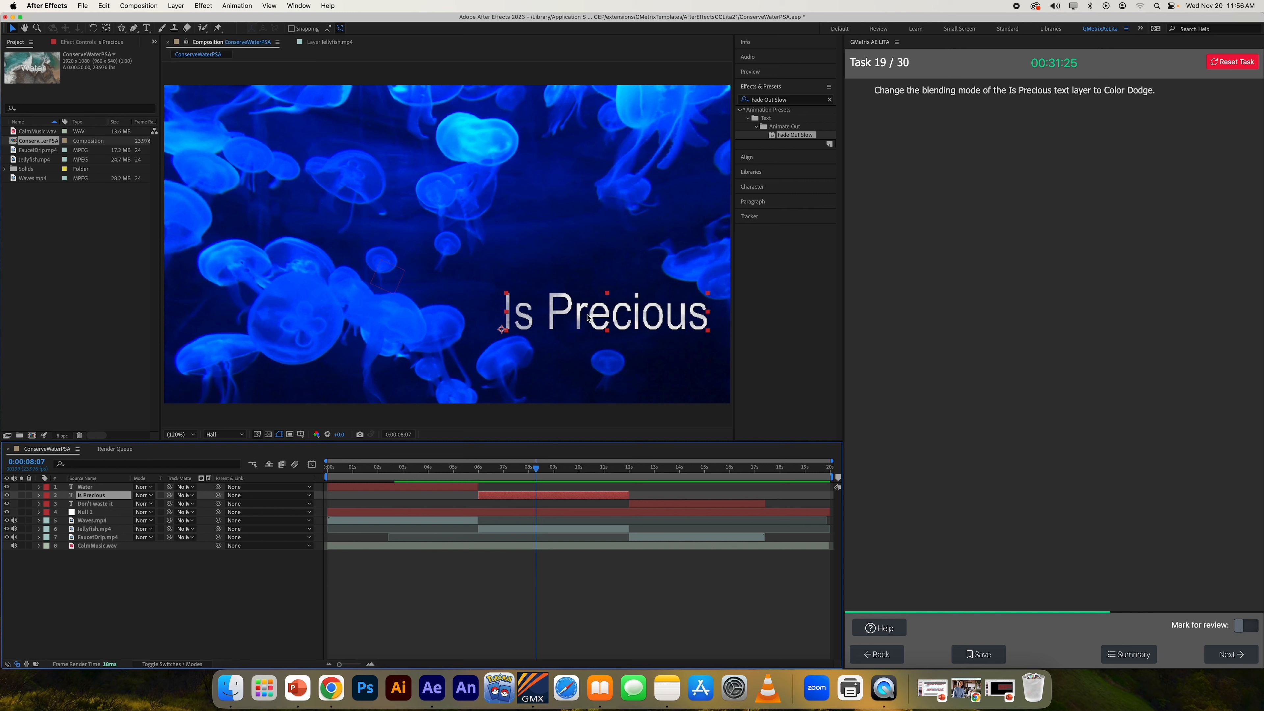
{"action": "left_click", "coordinate": [141, 496]}
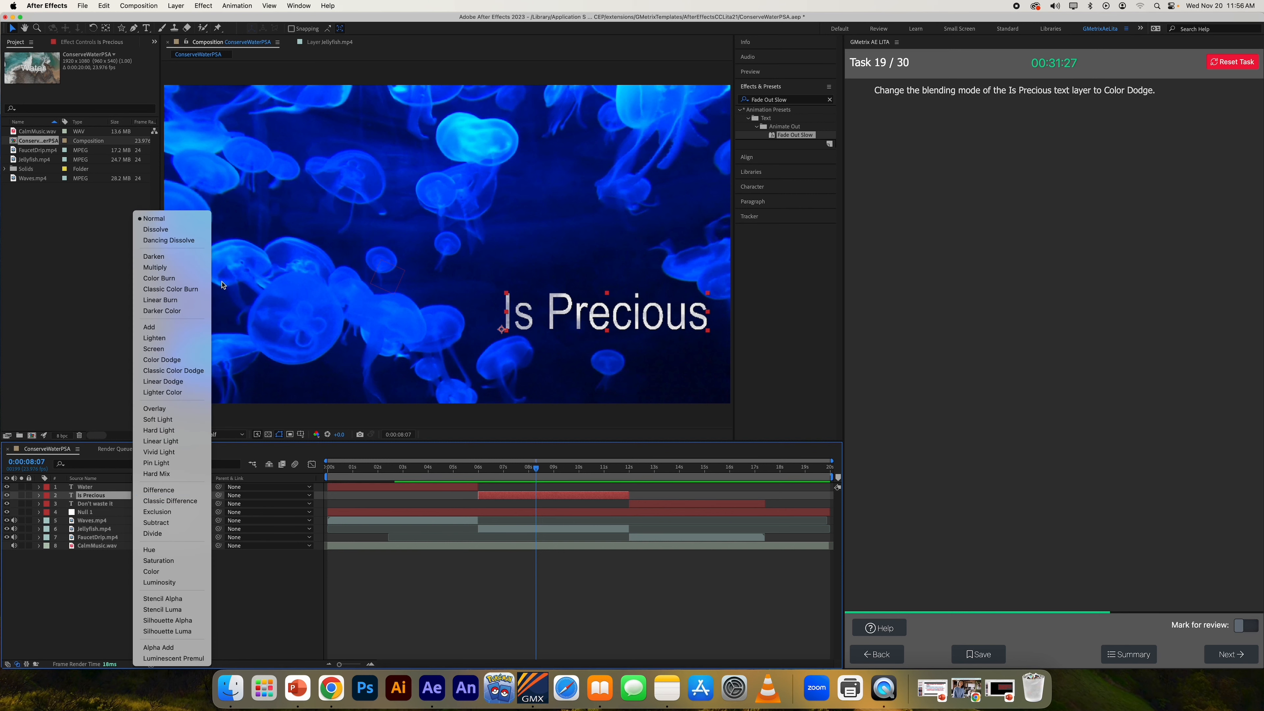
{"action": "left_click", "coordinate": [183, 360]}
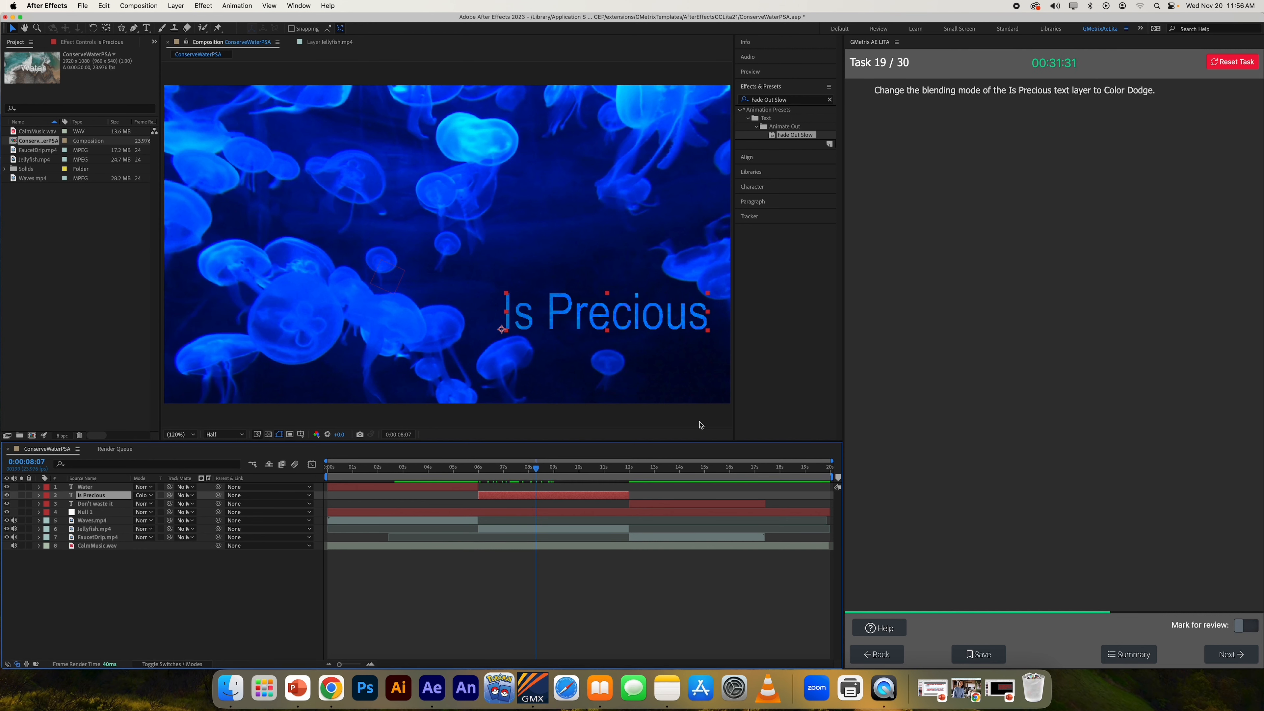
{"action": "key", "text": "space"}
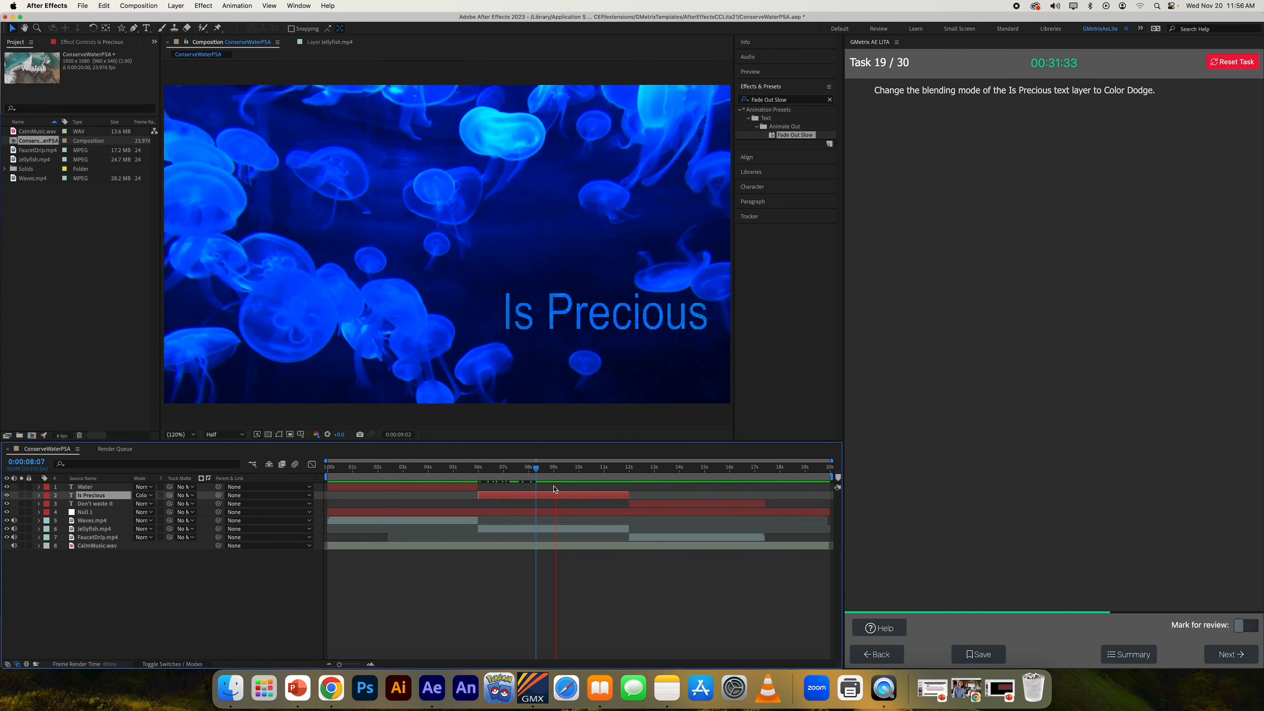
{"action": "key", "text": "space"}
Step: Submit task 19 for grading, continue to task 20 and show its help instructions
{"action": "left_click", "coordinate": [1233, 653]}
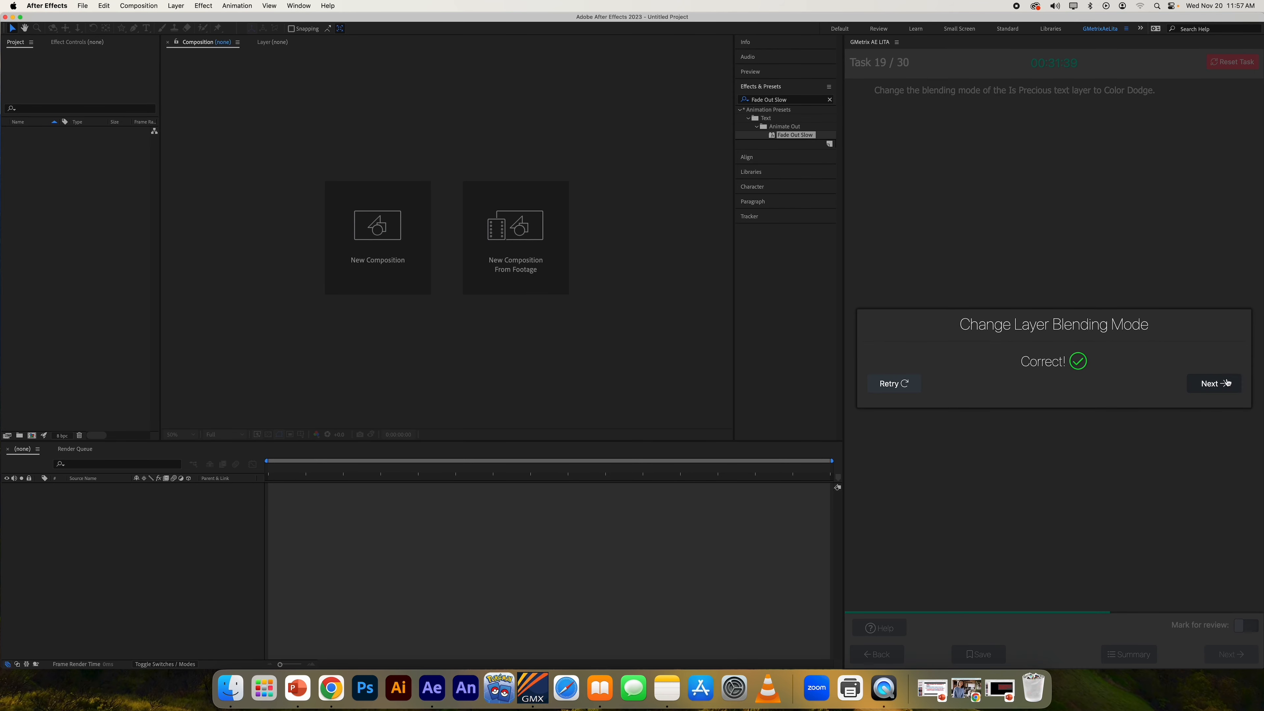
{"action": "left_click", "coordinate": [1228, 382]}
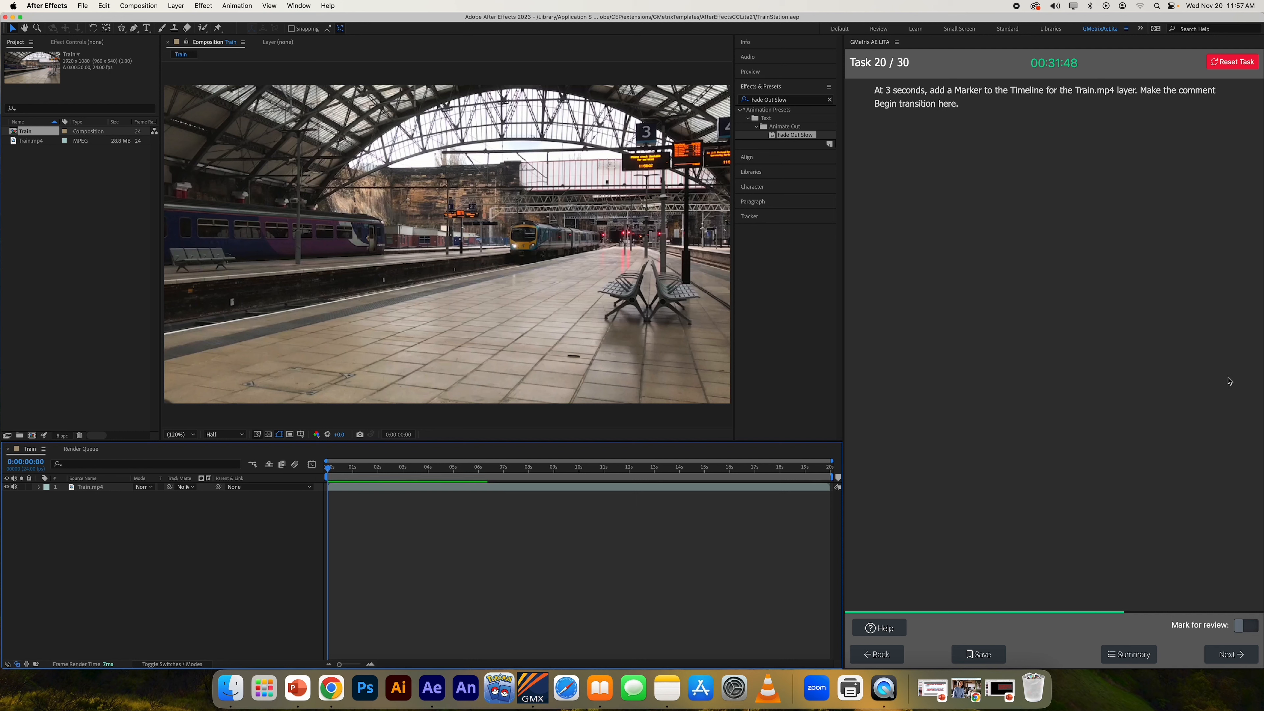
{"action": "left_click", "coordinate": [884, 631]}
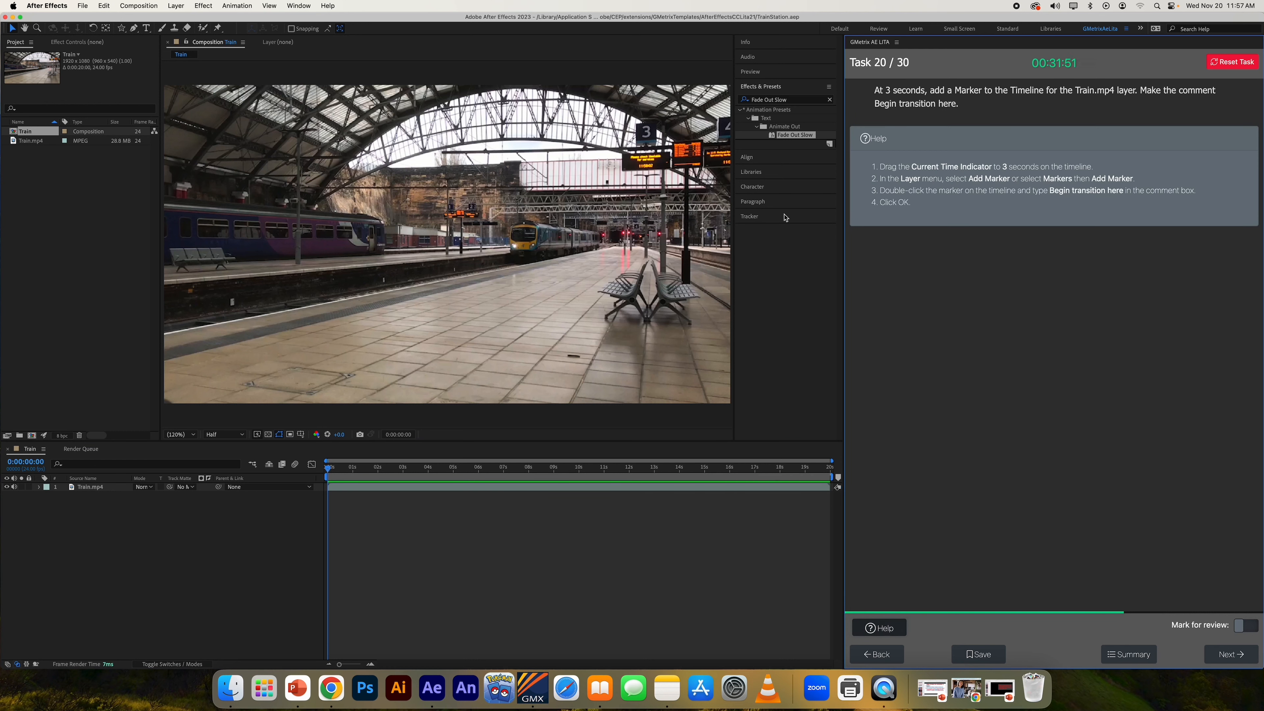
Step: Move the current time of the Train composition to 3 seconds
{"action": "left_click", "coordinate": [26, 461]}
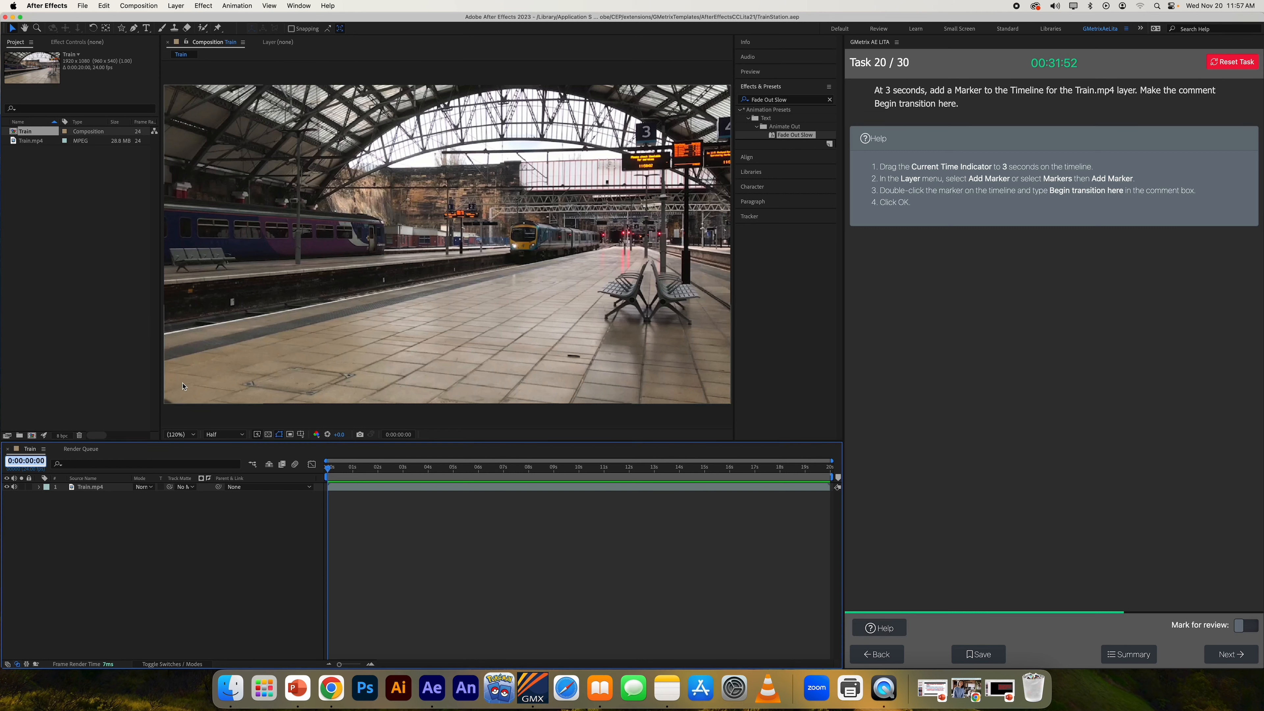
{"action": "type", "text": "300"}
{"action": "key", "text": "Return"}
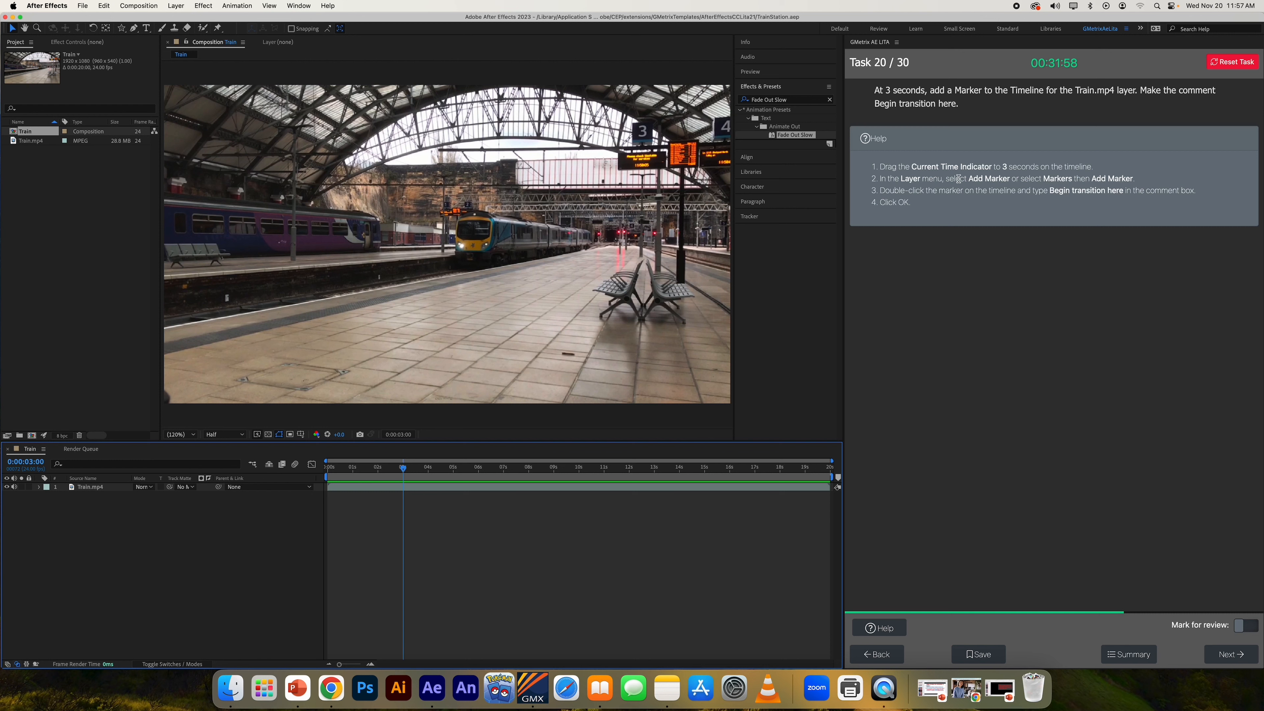
{"action": "left_click", "coordinate": [175, 6]}
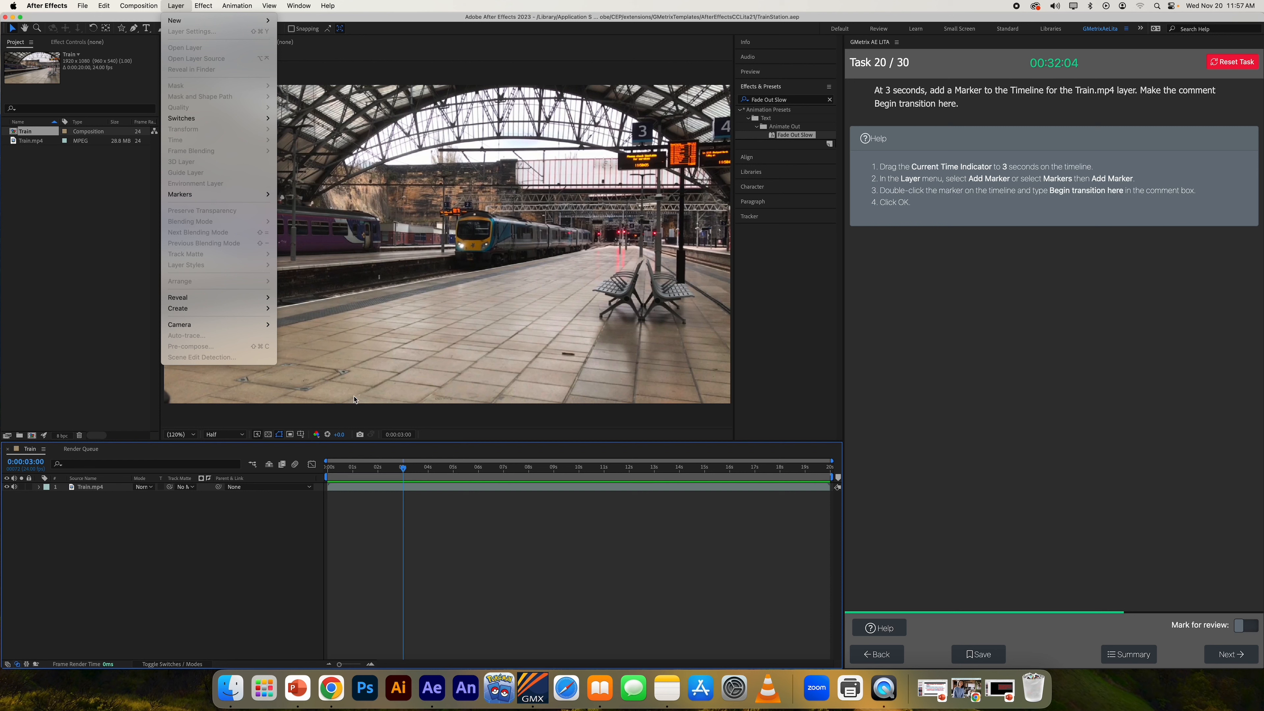
{"action": "mouse_move", "coordinate": [192, 4]}
{"action": "left_click", "coordinate": [146, 545]}
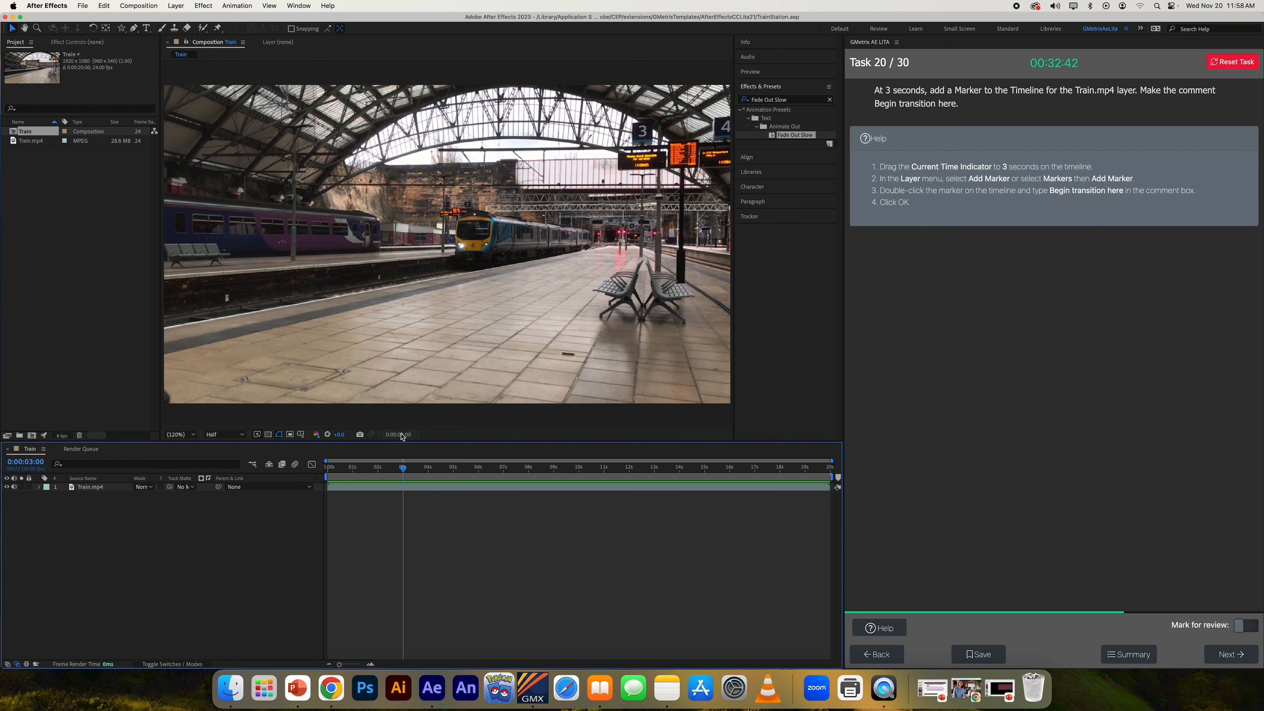
Step: Search the application help for "marker" and locate the marker commands
{"action": "left_click", "coordinate": [335, 8]}
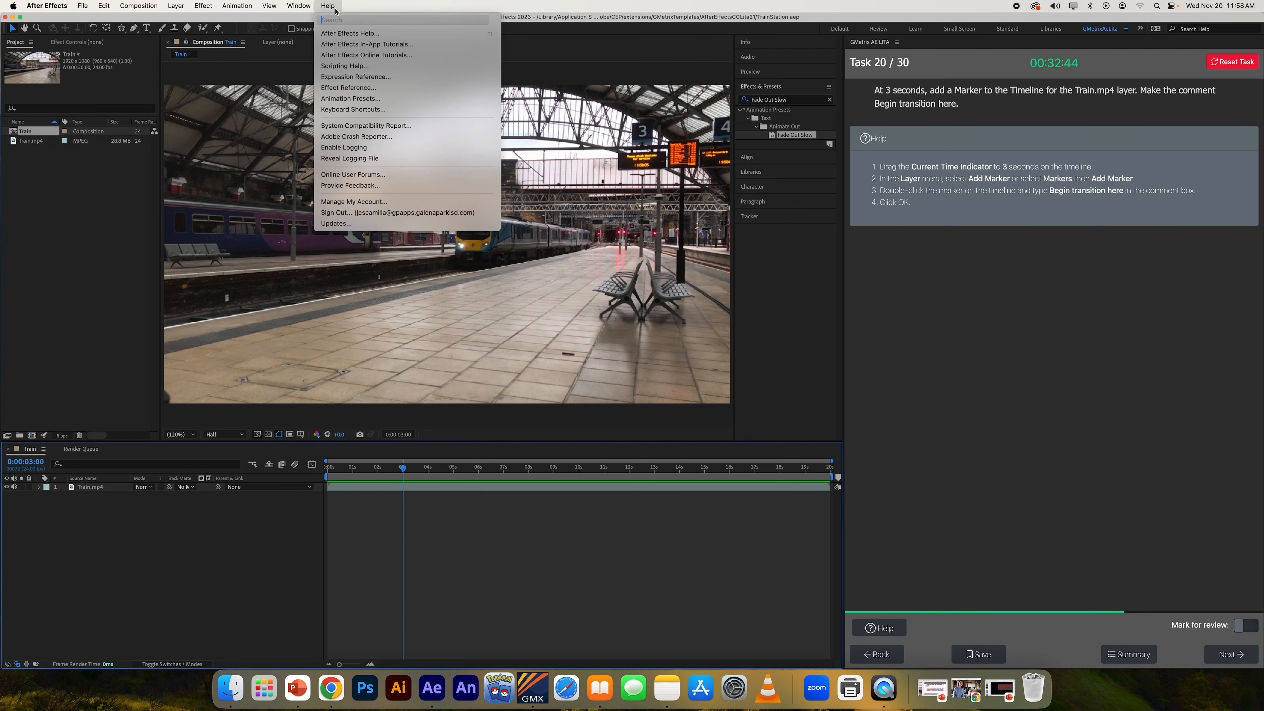
{"action": "type", "text": "marker"}
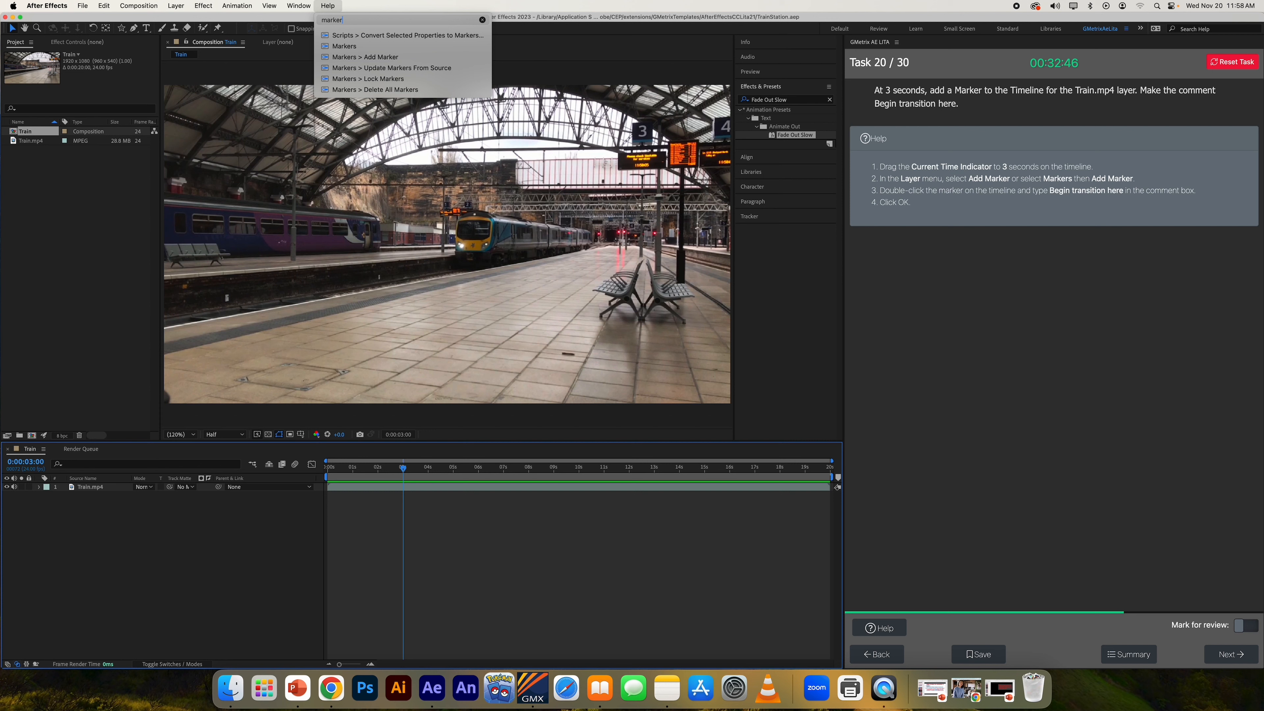
{"action": "mouse_move", "coordinate": [335, 44]}
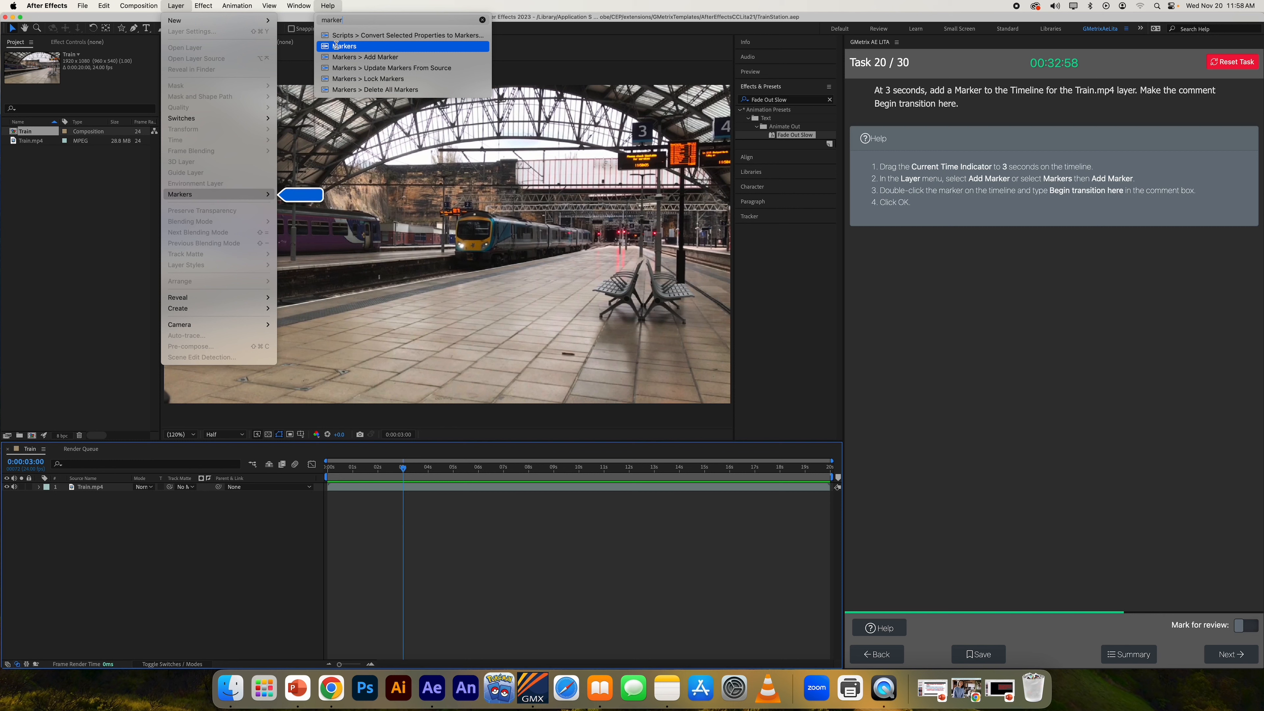
Step: Add a composition marker at 3 seconds in the Train timeline with the comment "Begin transition here"
{"action": "mouse_move", "coordinate": [180, 4]}
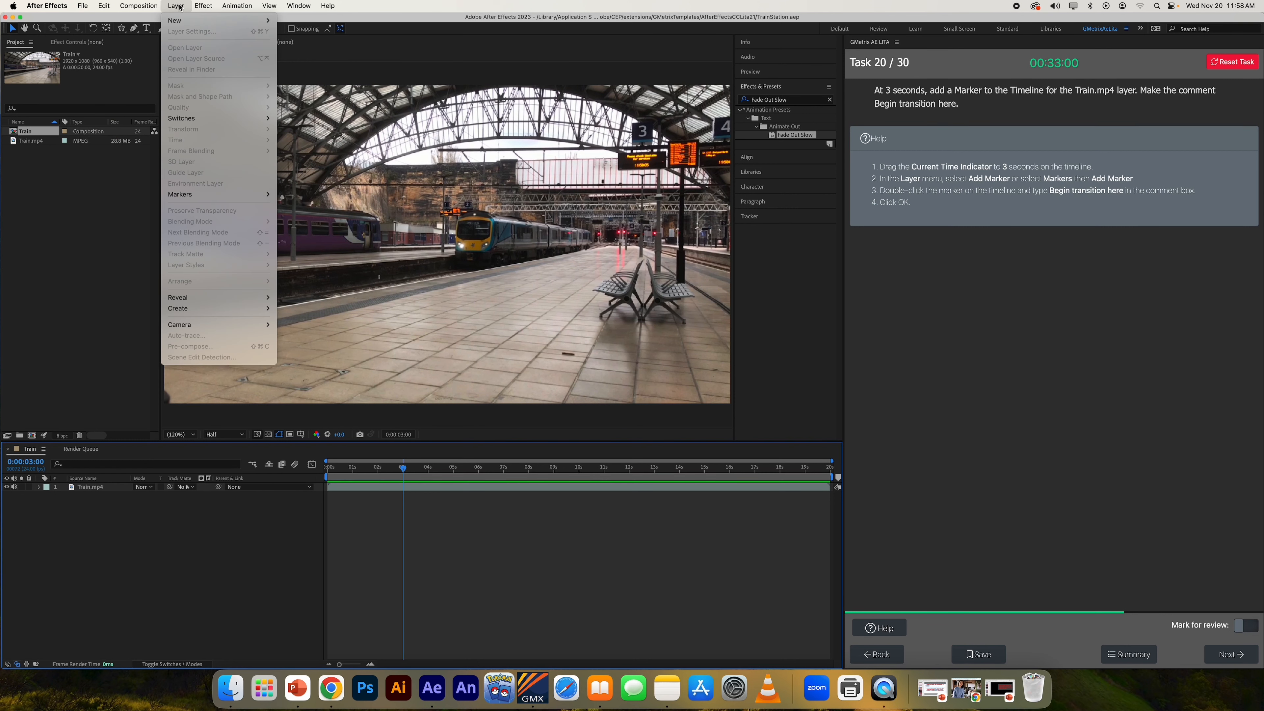
{"action": "mouse_move", "coordinate": [222, 194]}
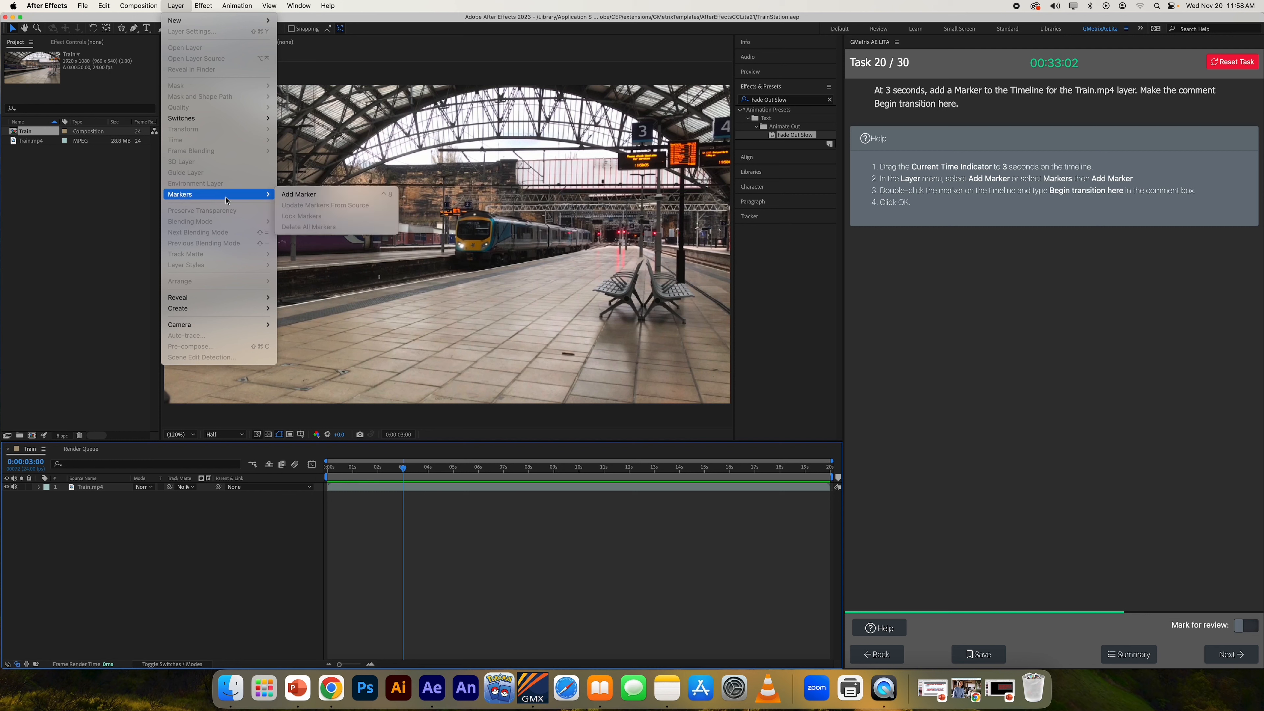
{"action": "left_click", "coordinate": [310, 195]}
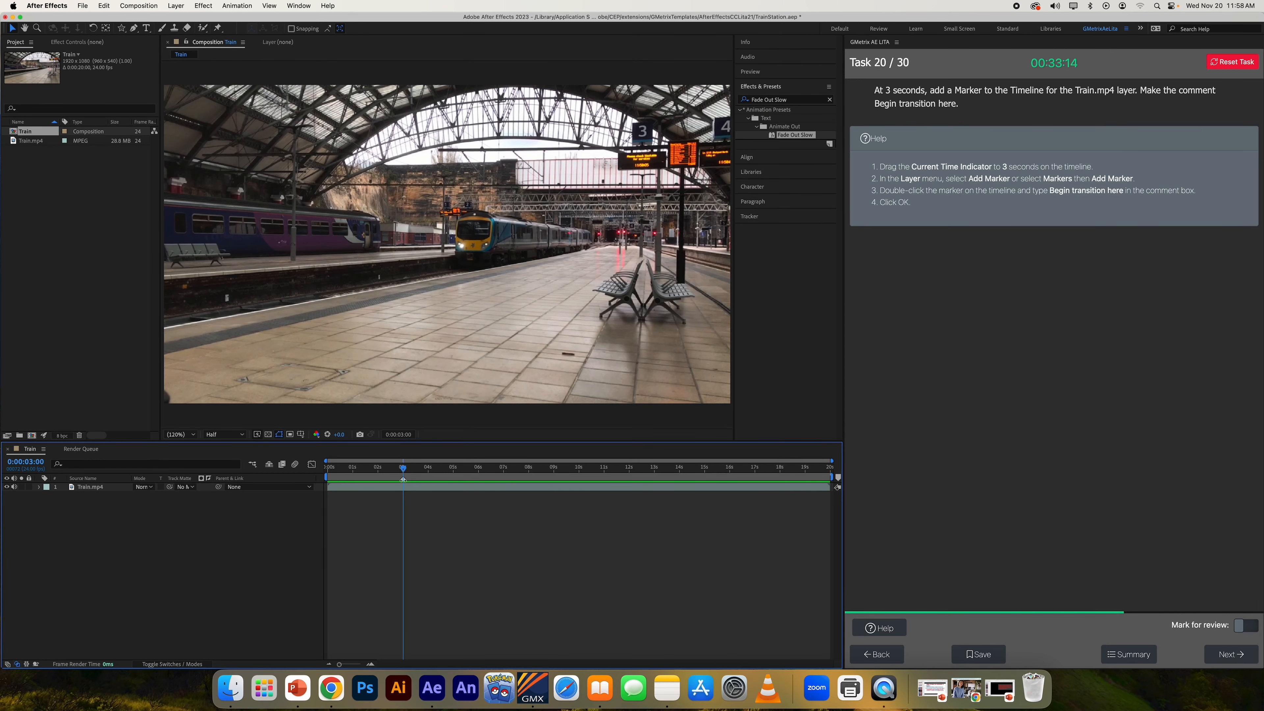
{"action": "double_click", "coordinate": [403, 479]}
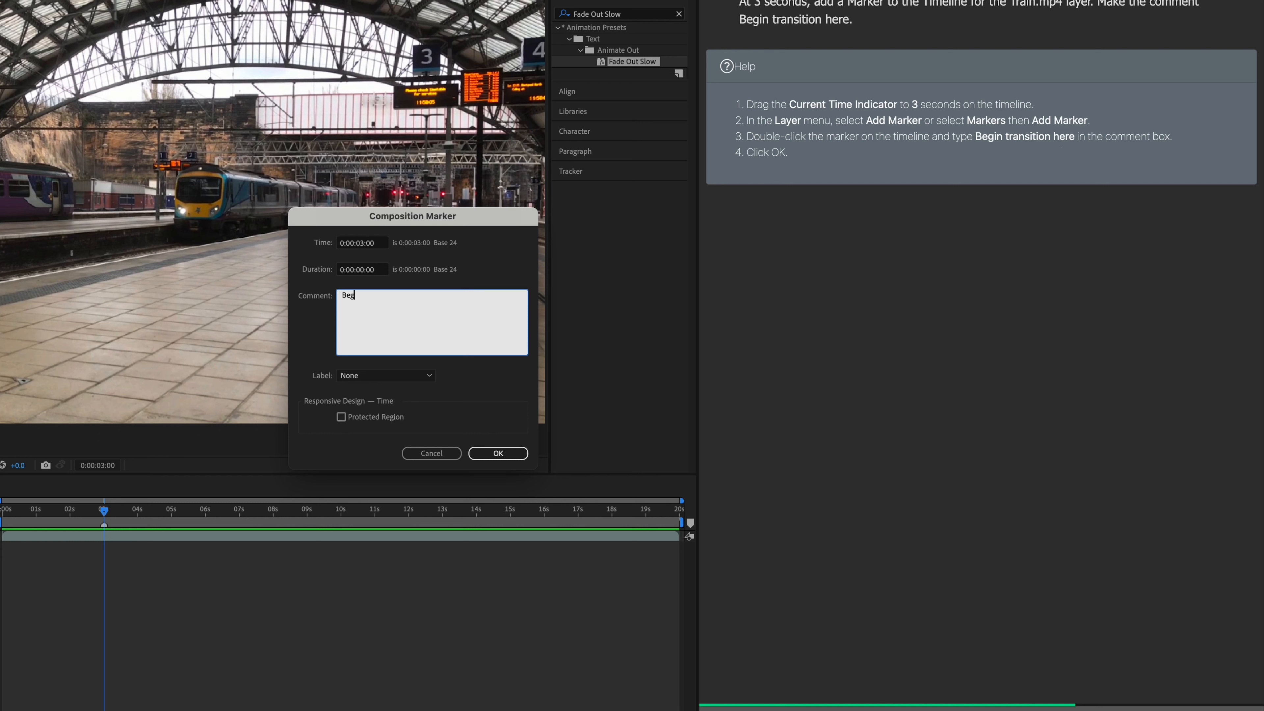
{"action": "type", "text": "ransition here"}
{"action": "left_click", "coordinate": [498, 453]}
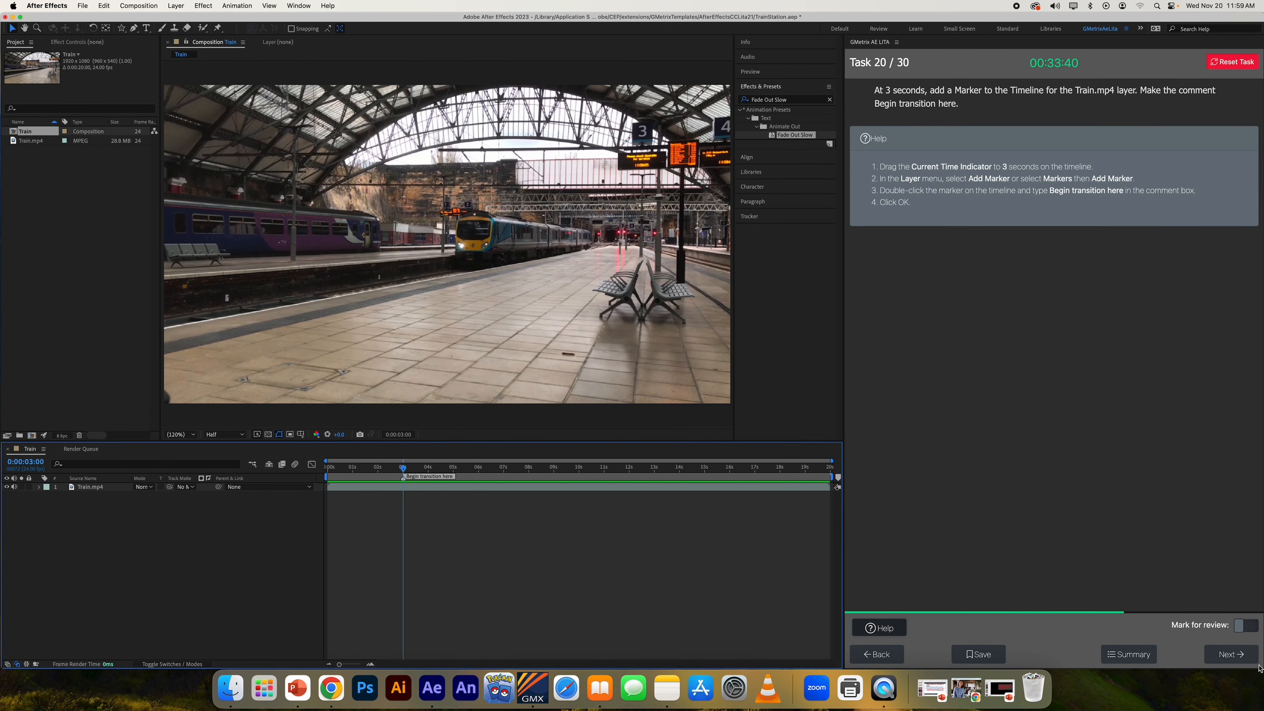
Step: Submit task 20 for grading, continue to task 21 and show its help instructions
{"action": "left_click", "coordinate": [1238, 656]}
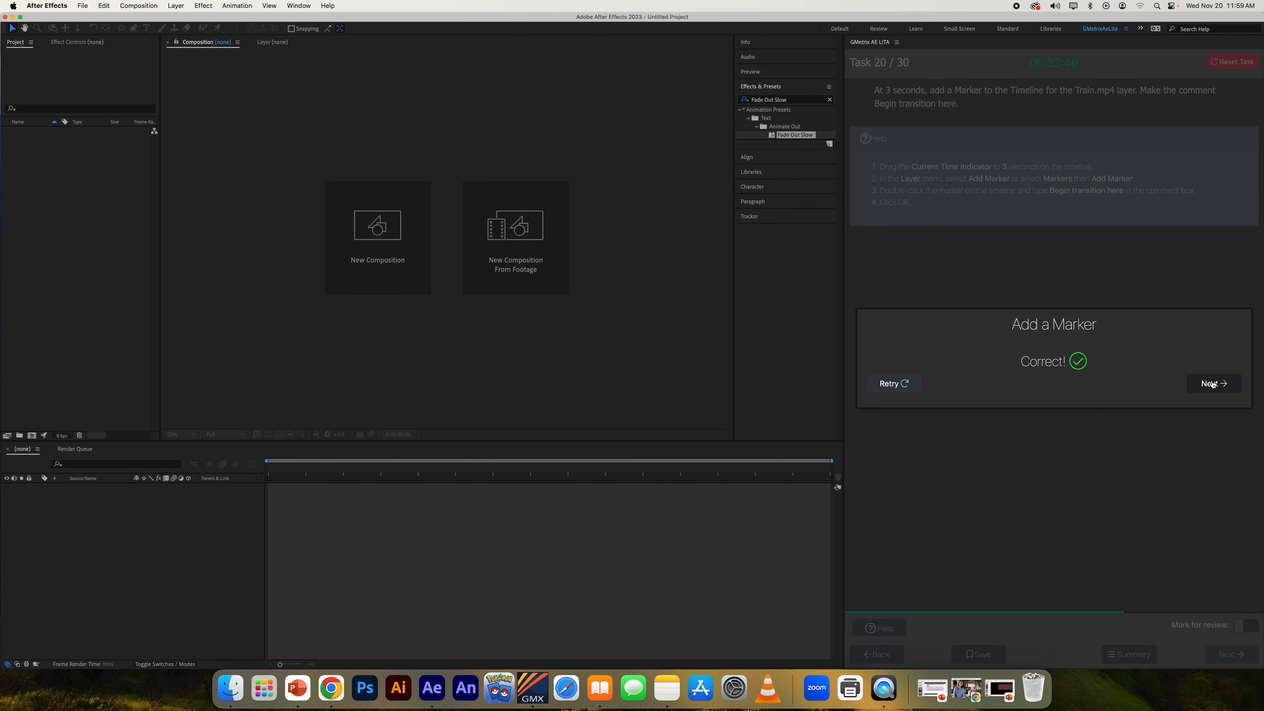
{"action": "left_click", "coordinate": [1213, 384]}
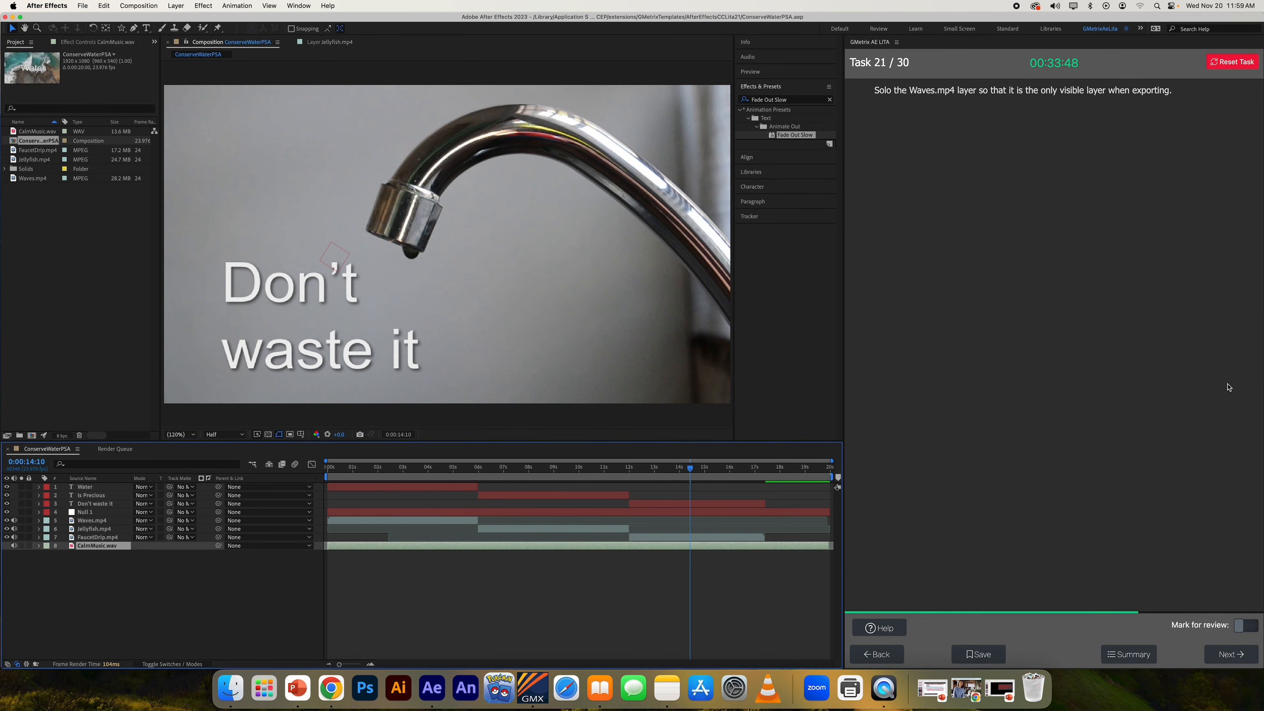
{"action": "left_click", "coordinate": [879, 627]}
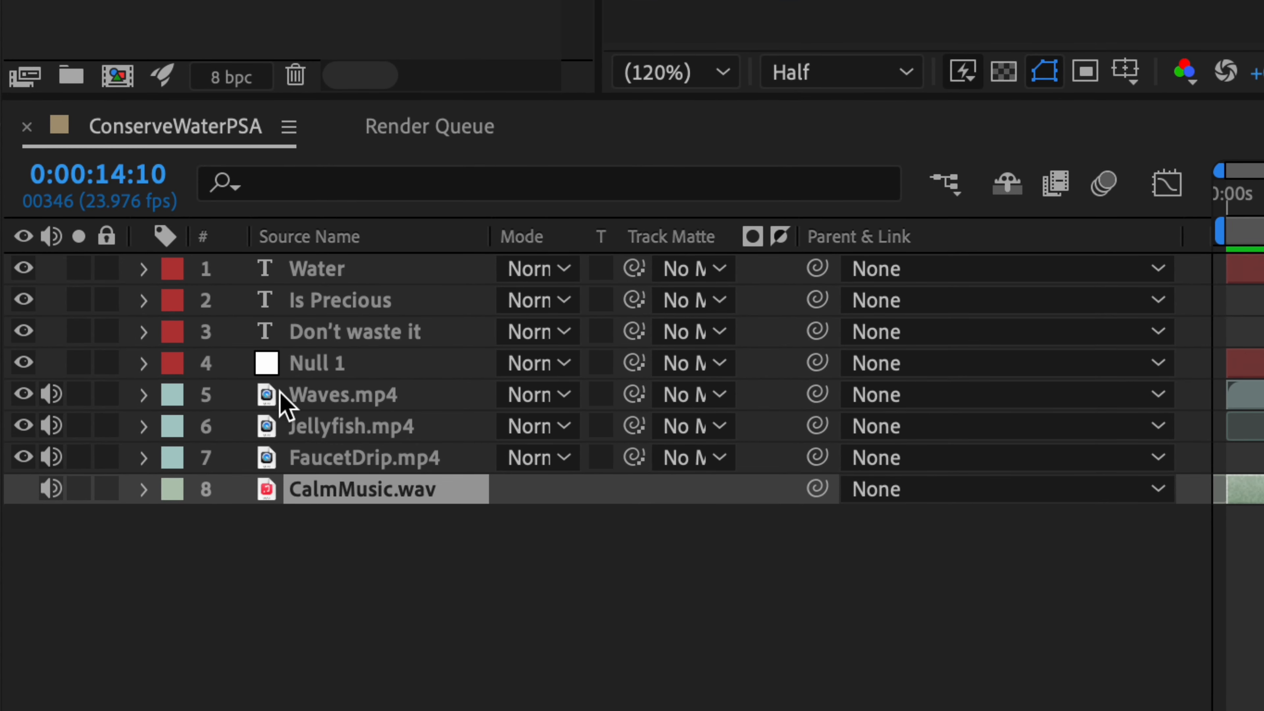
Step: Solo the Waves.mp4 layer in the ConserveWaterPSA composition and scrub through the timeline to check it
{"action": "left_click", "coordinate": [80, 396]}
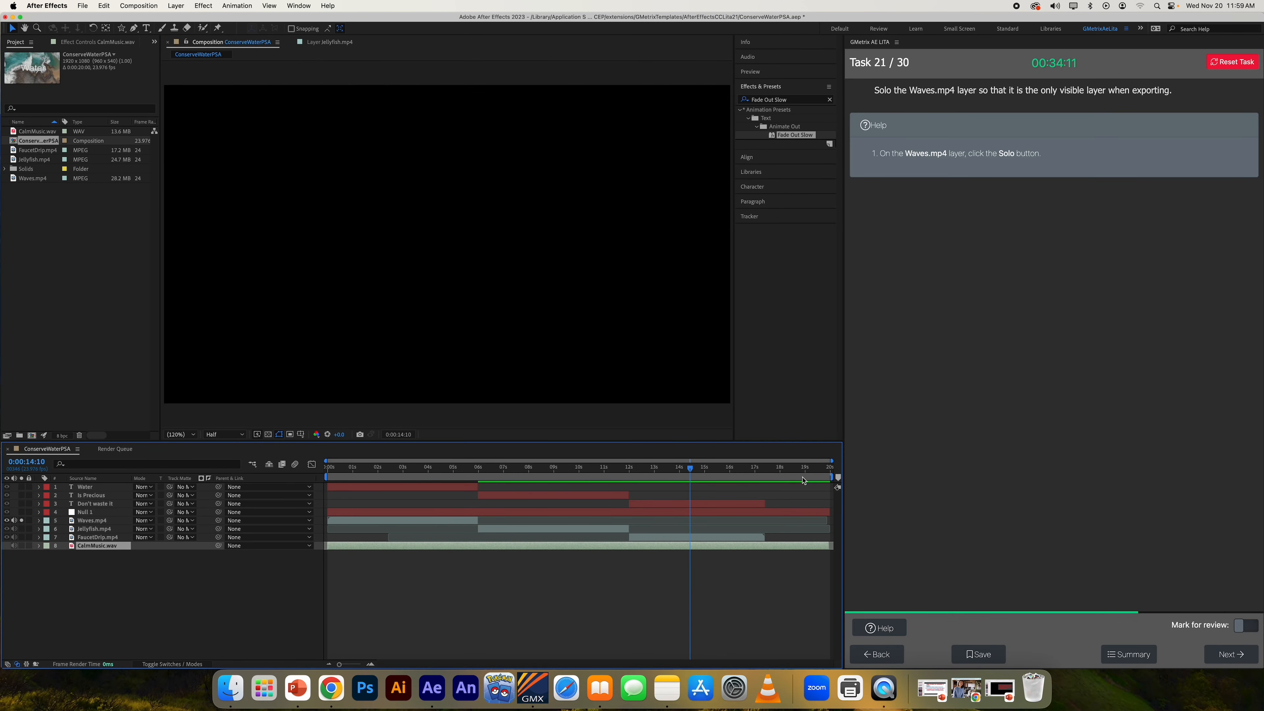
{"action": "left_click", "coordinate": [434, 471]}
{"action": "left_click_drag", "start_coordinate": [423, 478], "coordinate": [541, 480]}
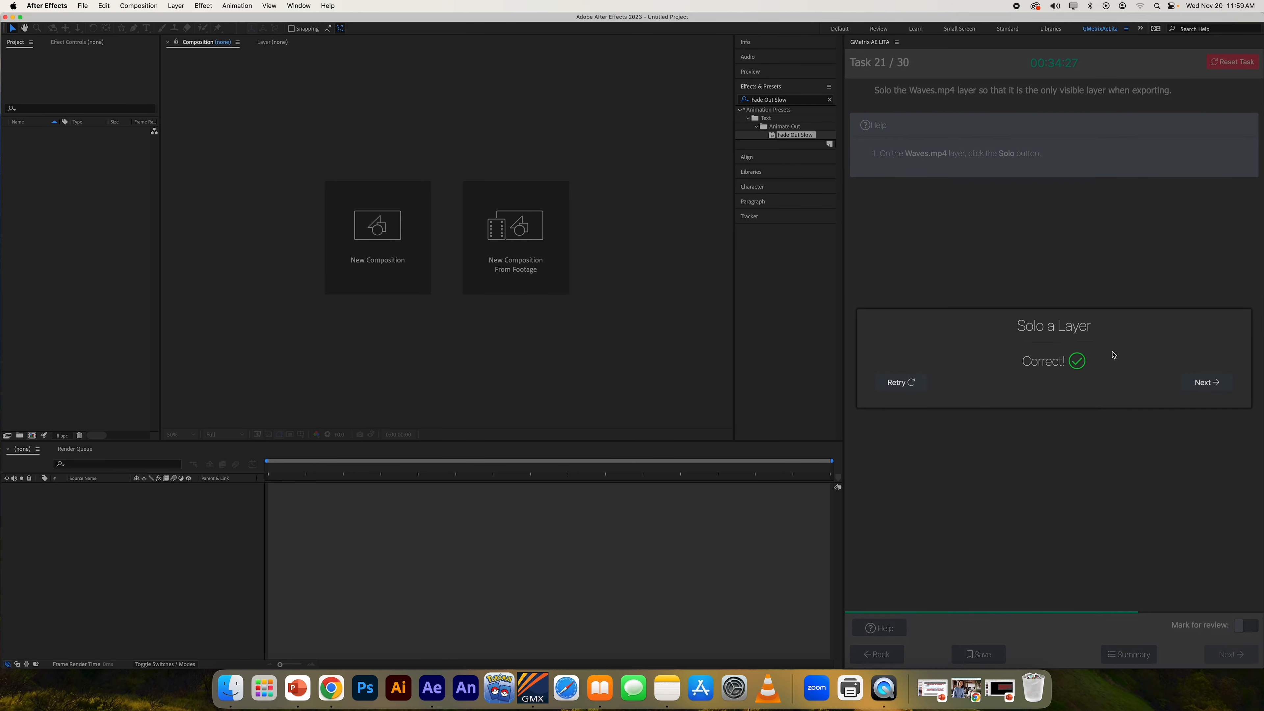
Step: Continue to task 22 and show its help instructions
{"action": "left_click", "coordinate": [1207, 382]}
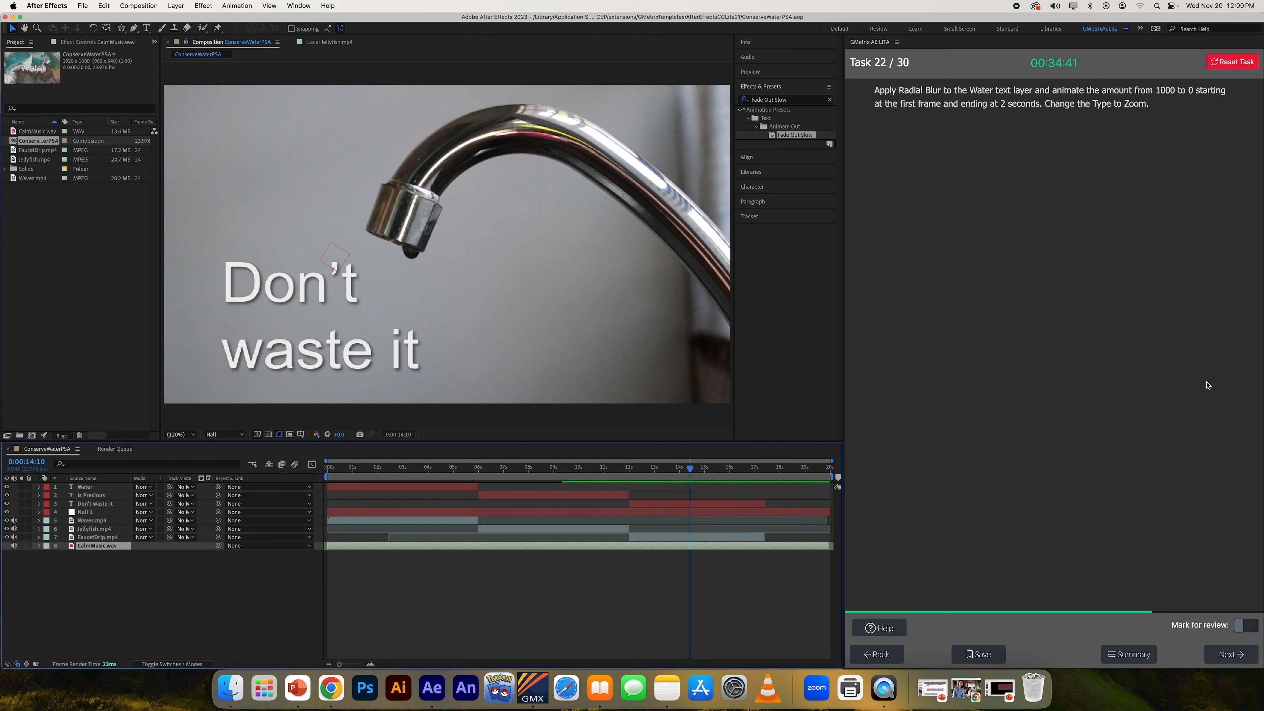
{"action": "left_click", "coordinate": [884, 635]}
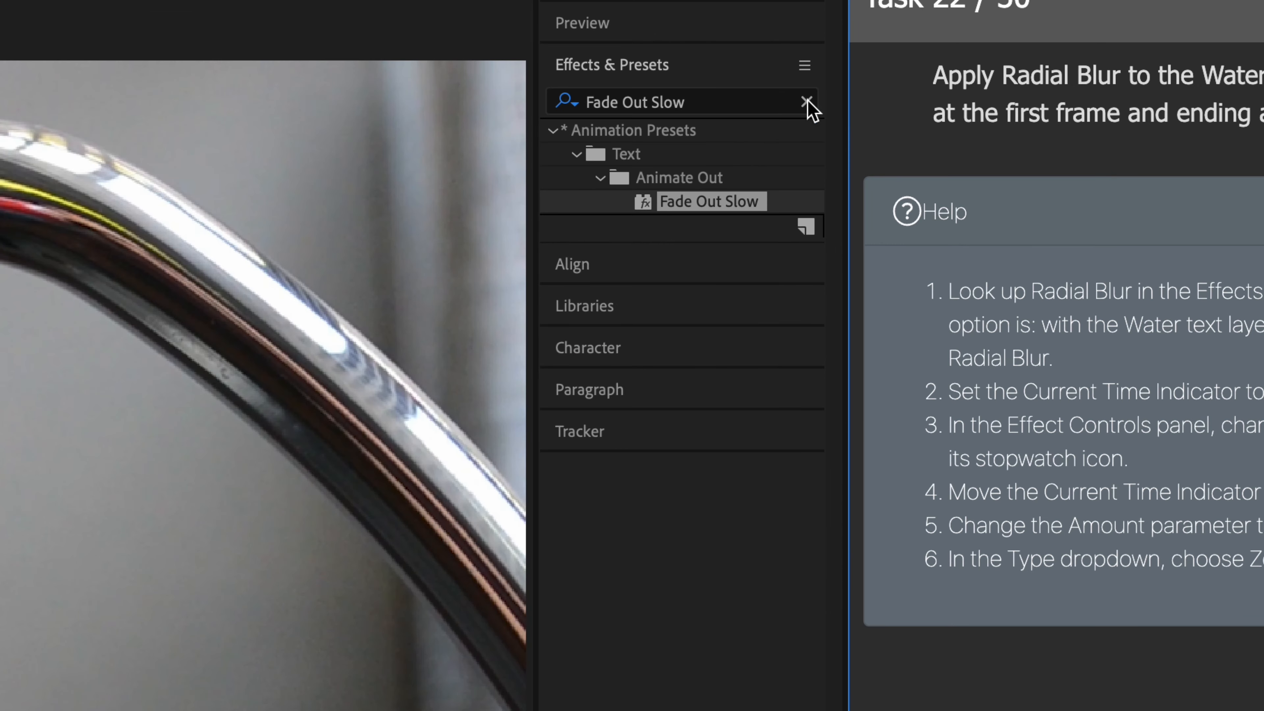
Step: Search the effects for Radial Blur and apply it to the Water text layer with the time at 0:00:03:02
{"action": "left_click", "coordinate": [829, 100]}
{"action": "left_click", "coordinate": [702, 106]}
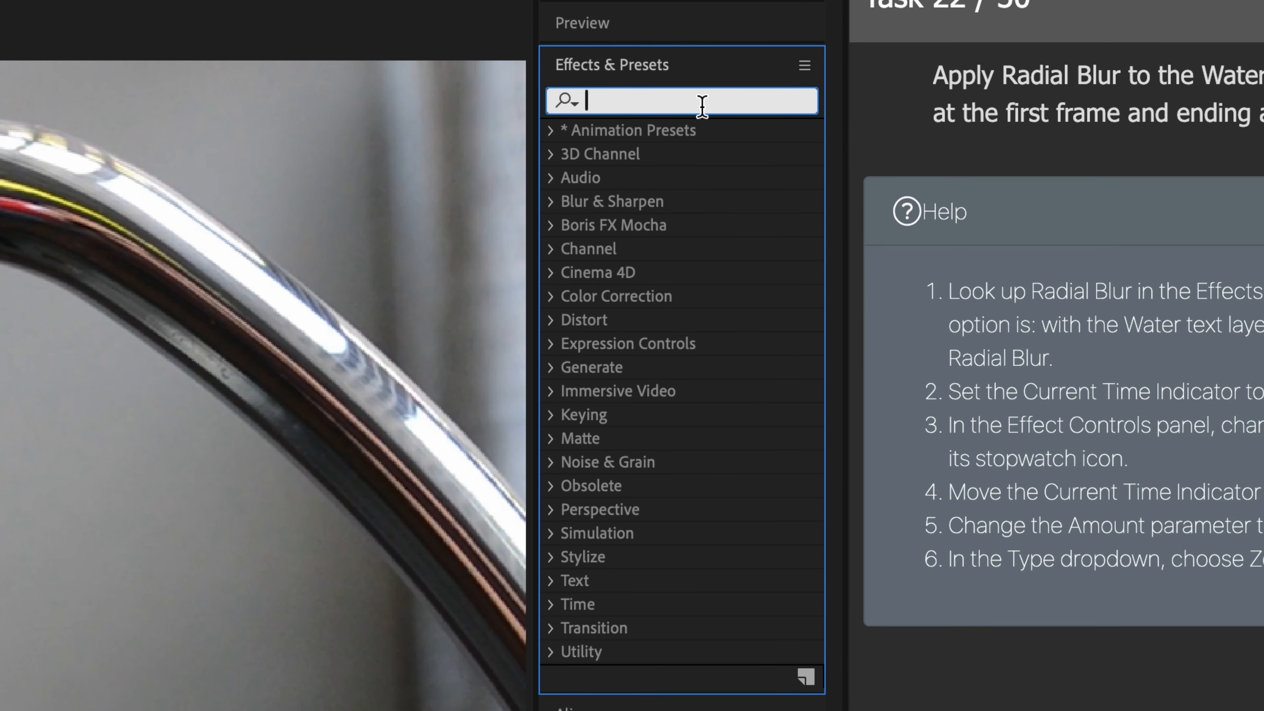
{"action": "type", "text": "Radial Blue"}
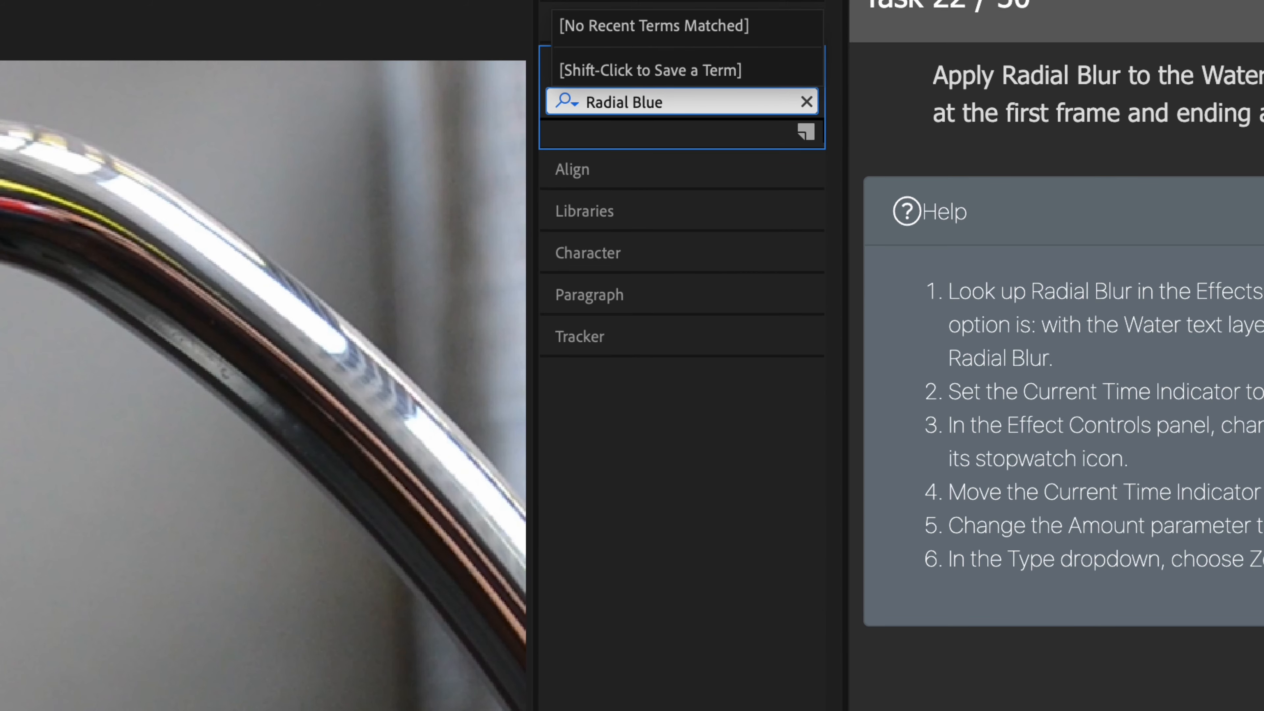
{"action": "key", "text": "BackSpace"}
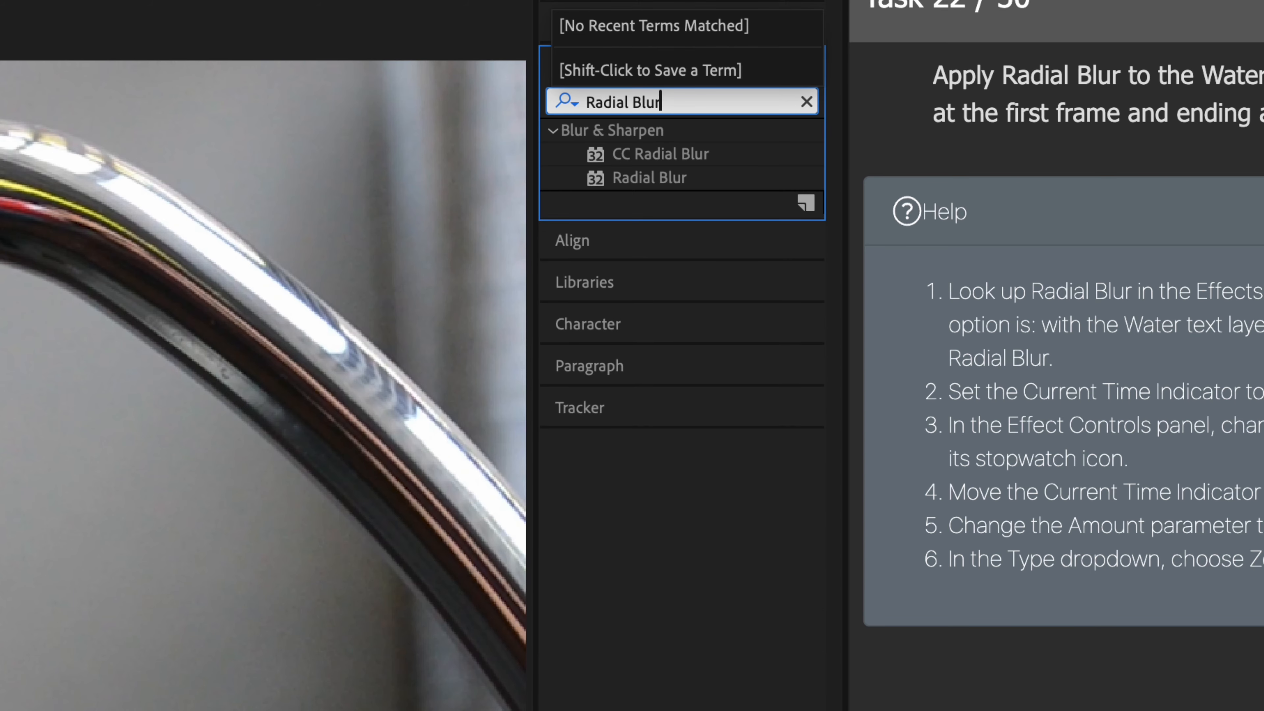
{"action": "type", "text": "r"}
{"action": "left_click", "coordinate": [643, 172]}
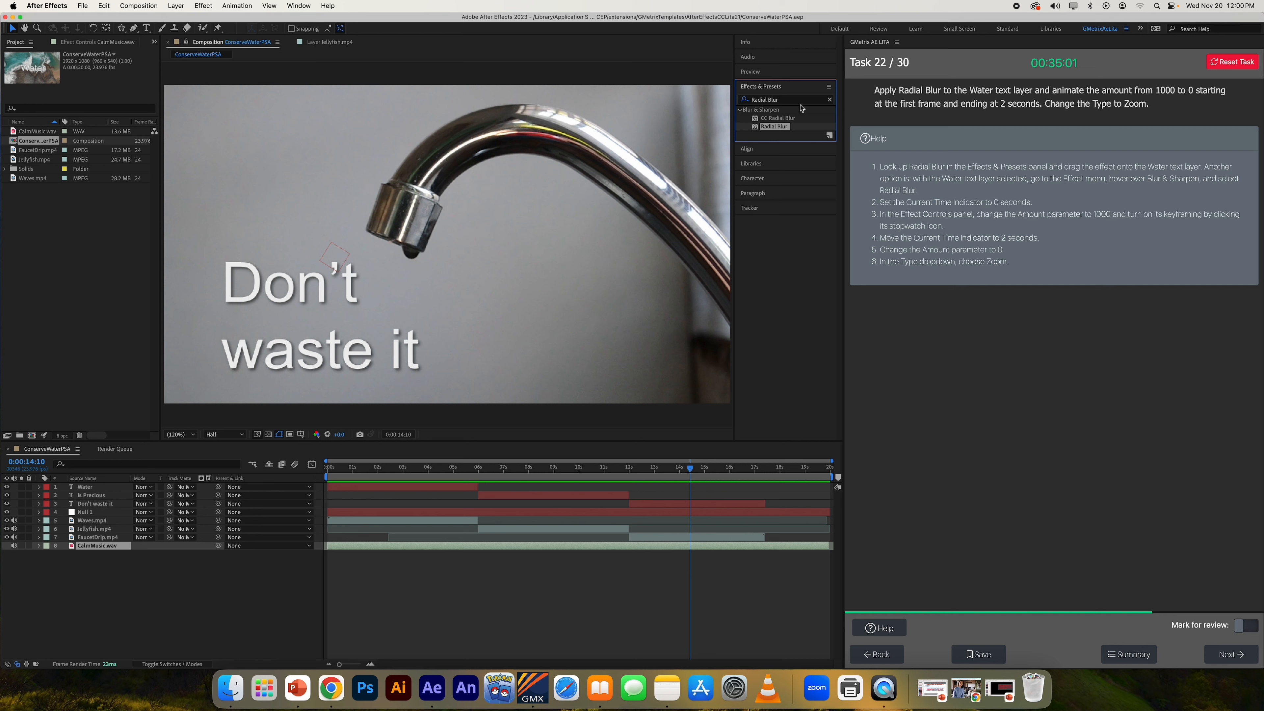
{"action": "left_click", "coordinate": [438, 470]}
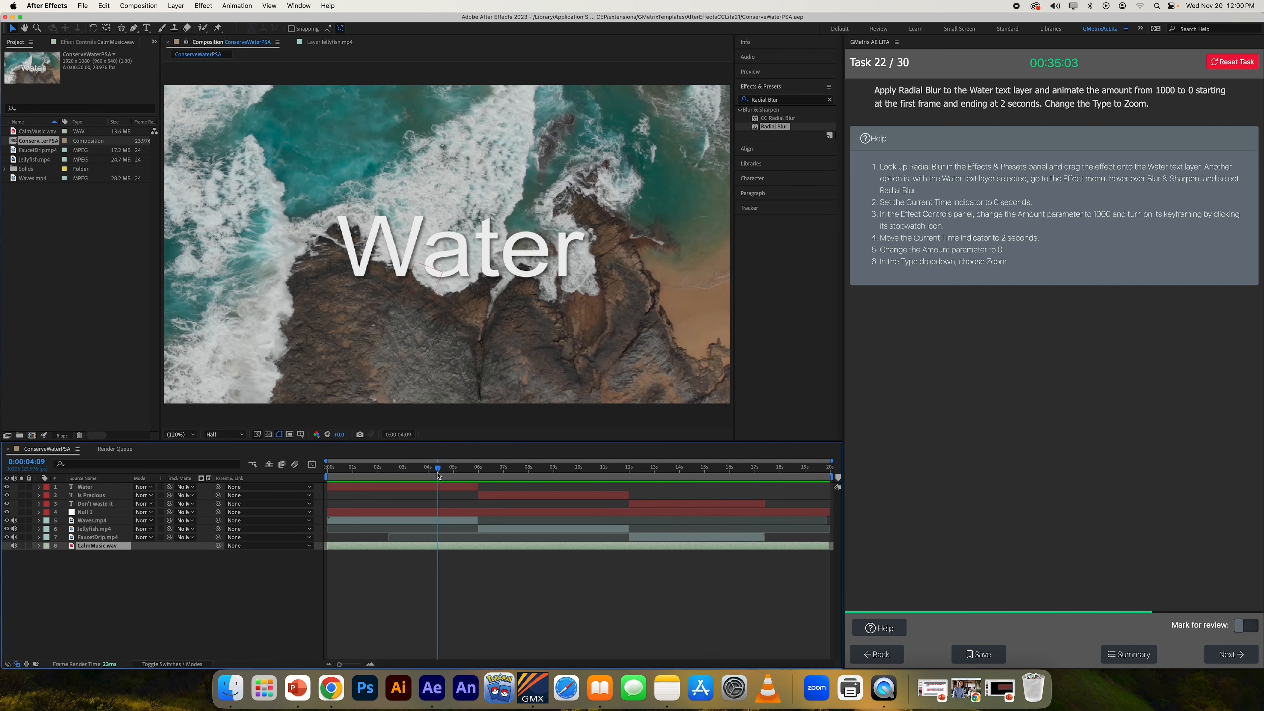
{"action": "left_click_drag", "start_coordinate": [439, 470], "coordinate": [411, 467]}
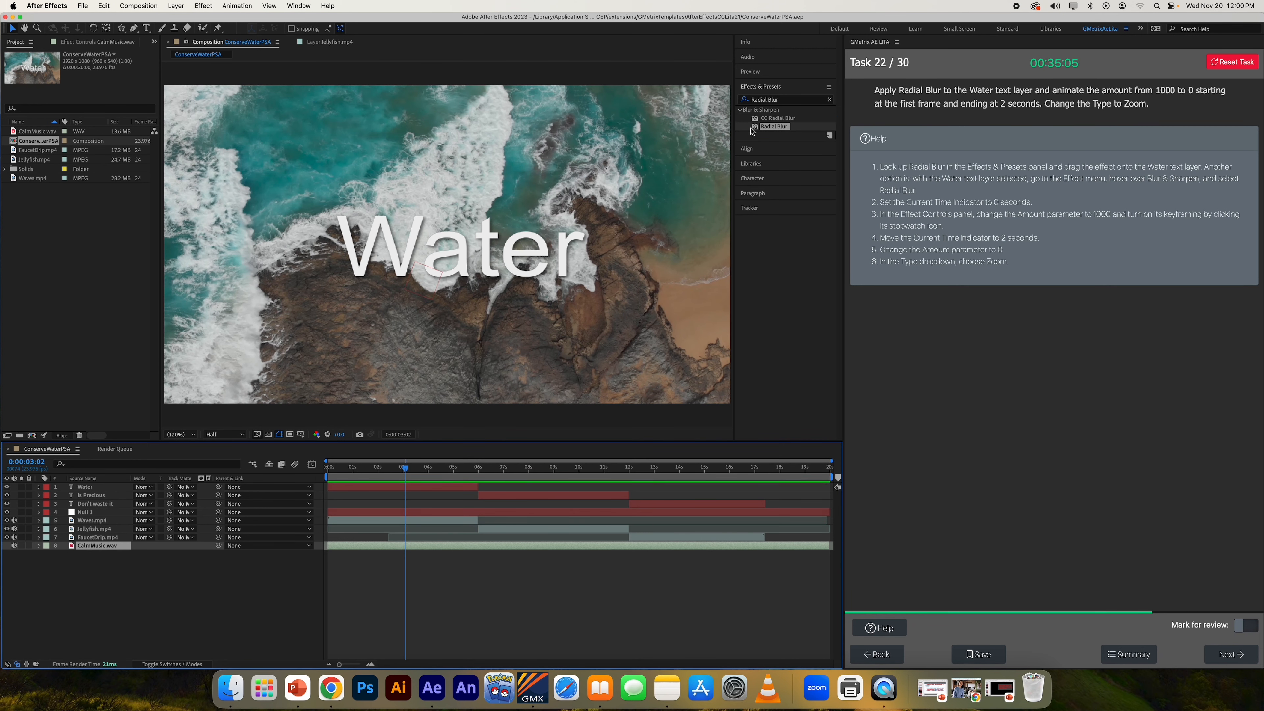
{"action": "left_click_drag", "start_coordinate": [766, 131], "coordinate": [86, 487]}
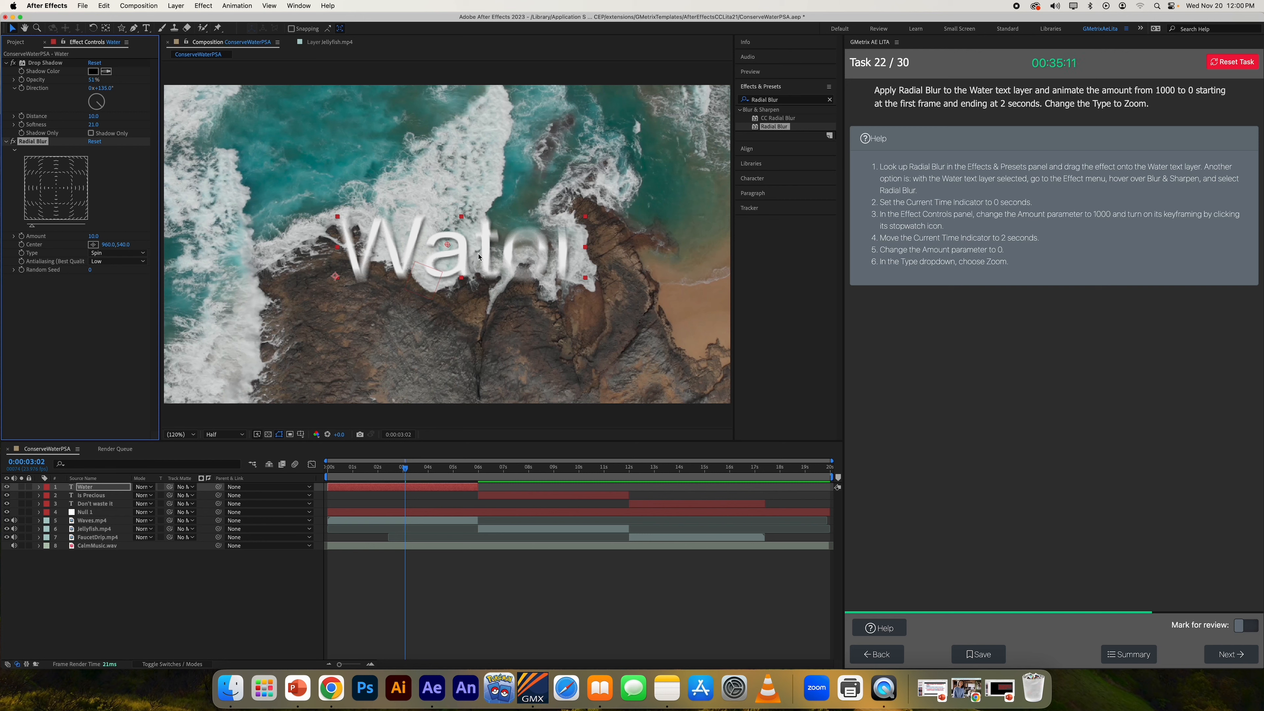
Step: Move the current time to the first frame and set the Water layer's Radial Blur Amount to 1000
{"action": "mouse_move", "coordinate": [405, 469]}
{"action": "left_mouse_down"}
{"action": "mouse_move", "coordinate": [447, 473]}
{"action": "mouse_move", "coordinate": [339, 474]}
{"action": "mouse_move", "coordinate": [391, 474]}
{"action": "left_mouse_up"}
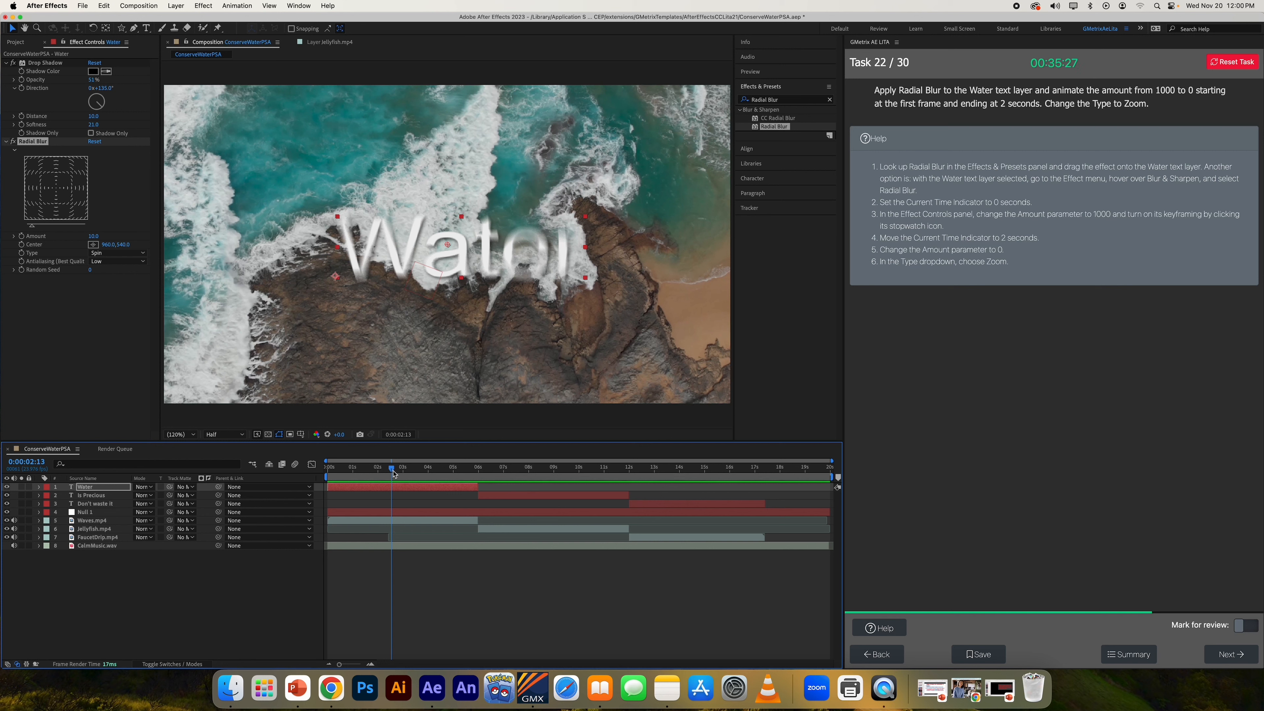
{"action": "left_click_drag", "start_coordinate": [393, 472], "coordinate": [320, 479]}
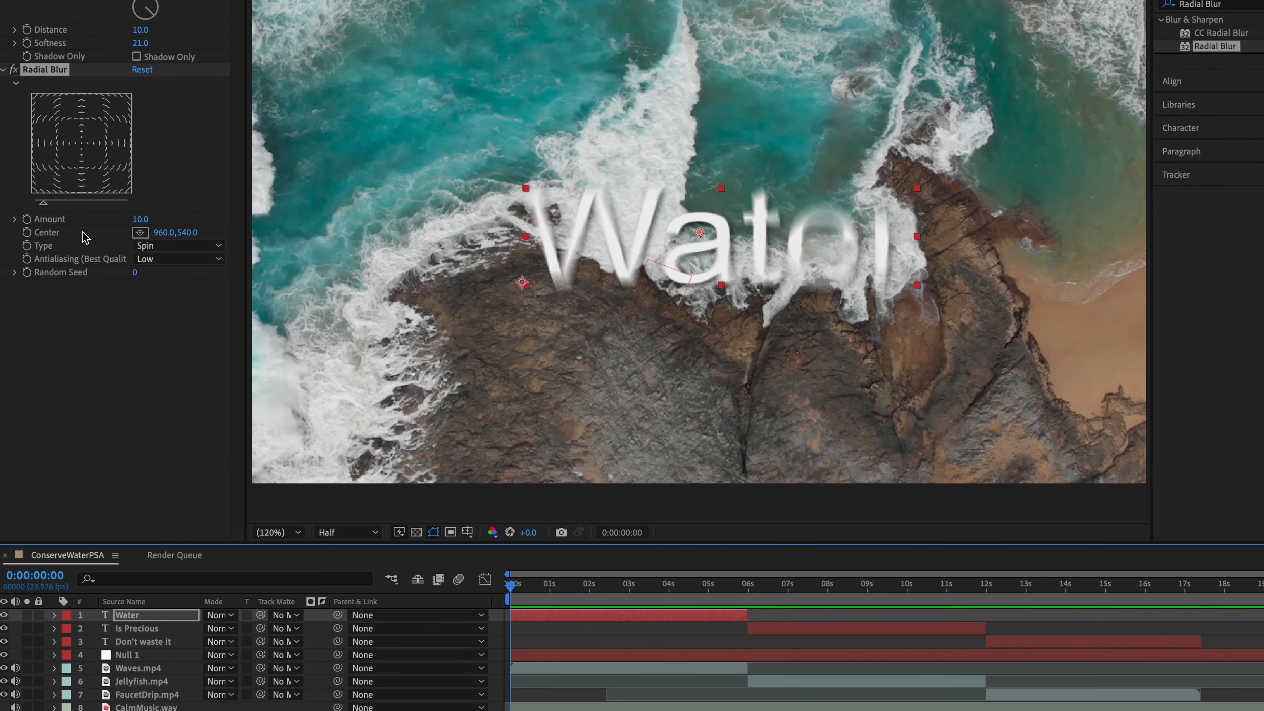
{"action": "left_click", "coordinate": [138, 221]}
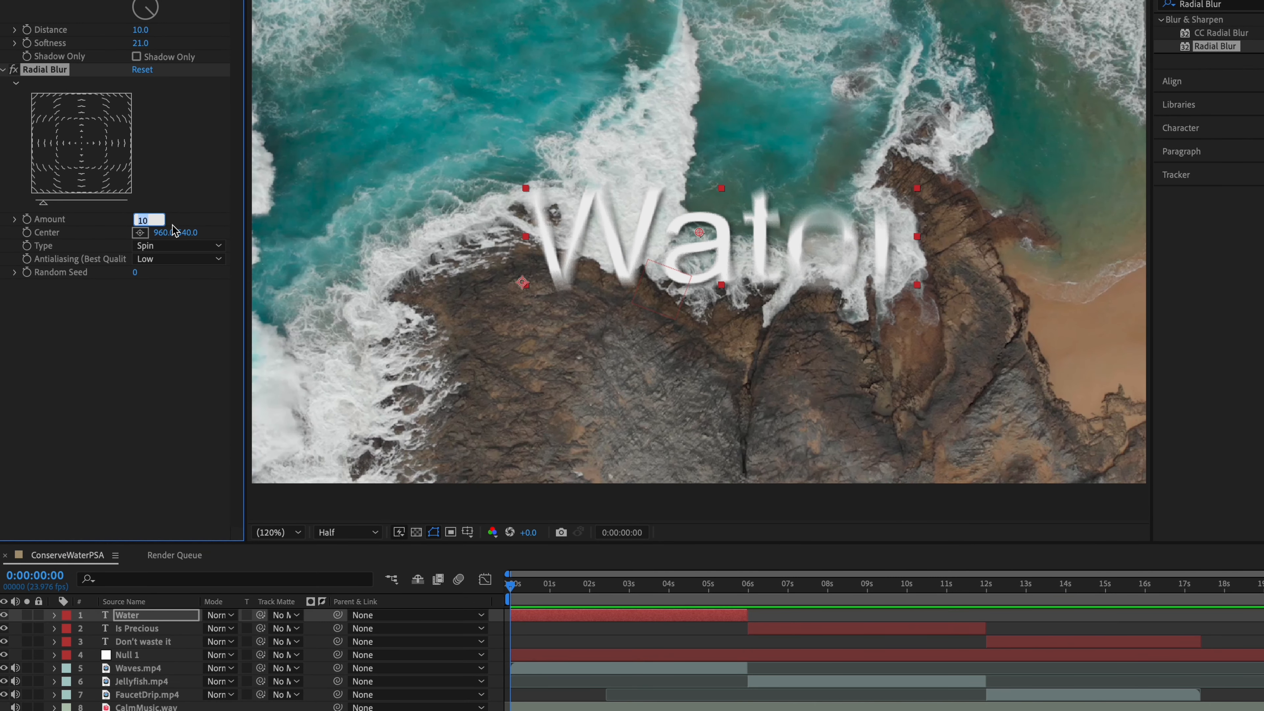
{"action": "type", "text": "1000"}
{"action": "key", "text": "Return"}
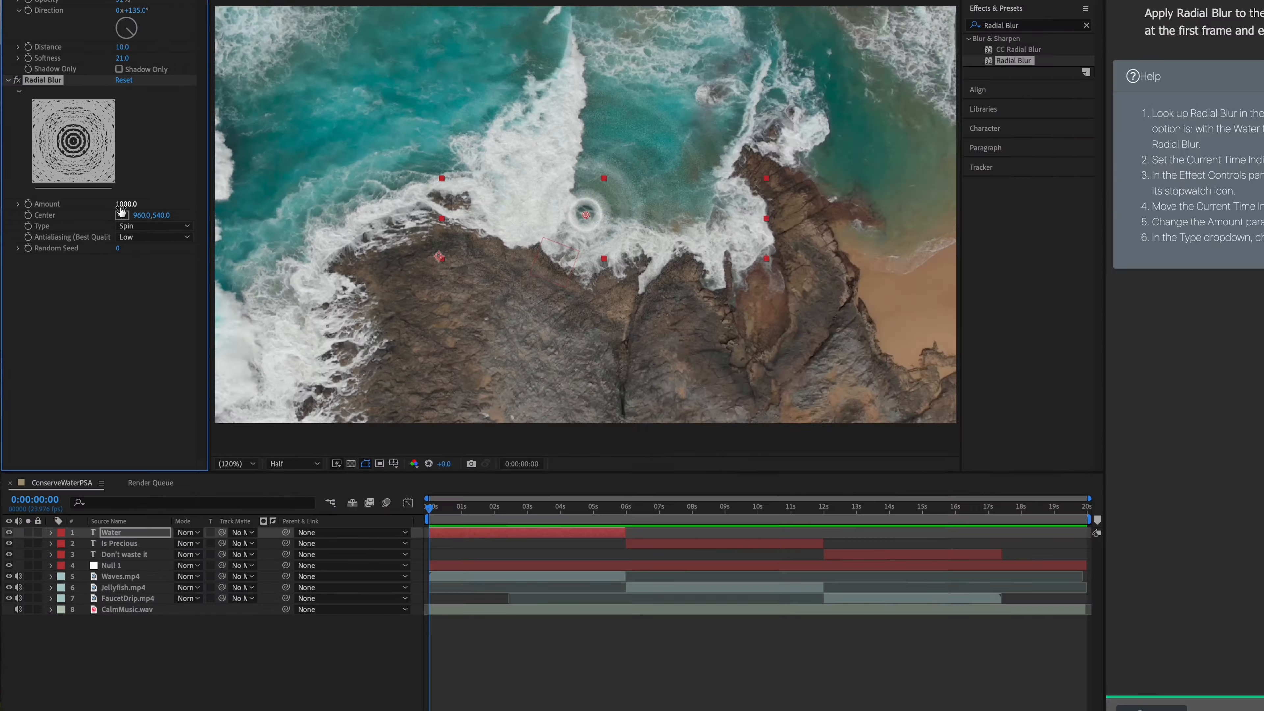
Step: Try scrubbing the Radial Blur Amount, restore it to 1000 and turn on its keyframing at 0 seconds
{"action": "left_click_drag", "start_coordinate": [353, 214], "coordinate": [293, 209]}
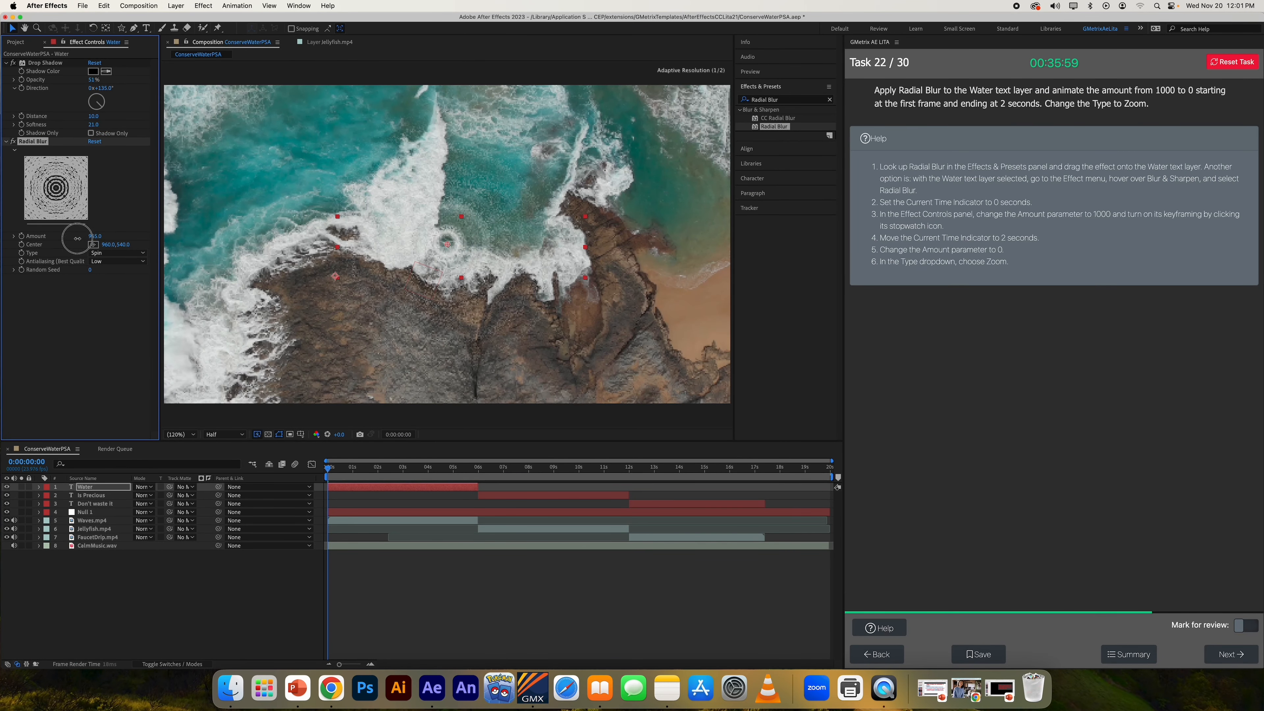
{"action": "mouse_move", "coordinate": [77, 239]}
{"action": "left_mouse_down"}
{"action": "mouse_move", "coordinate": [1, 242]}
{"action": "mouse_move", "coordinate": [94, 241]}
{"action": "left_mouse_up"}
{"action": "left_click", "coordinate": [94, 239]}
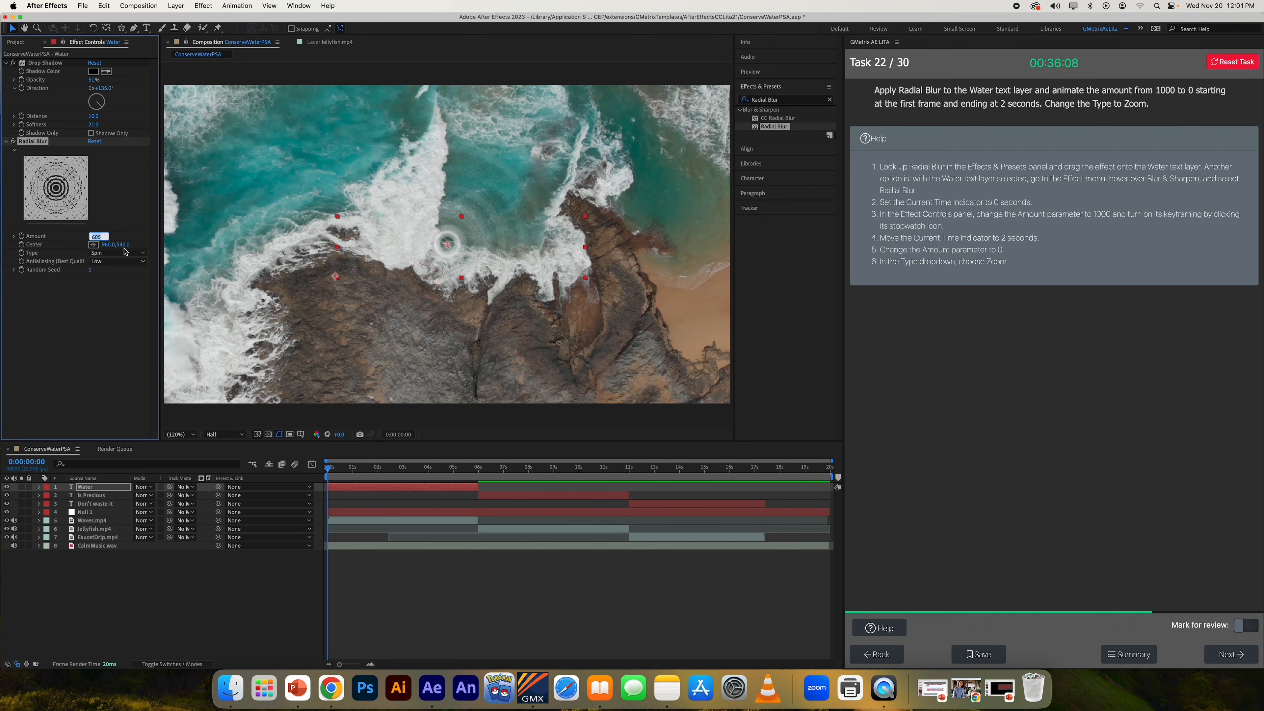
{"action": "type", "text": "1000"}
{"action": "key", "text": "Return"}
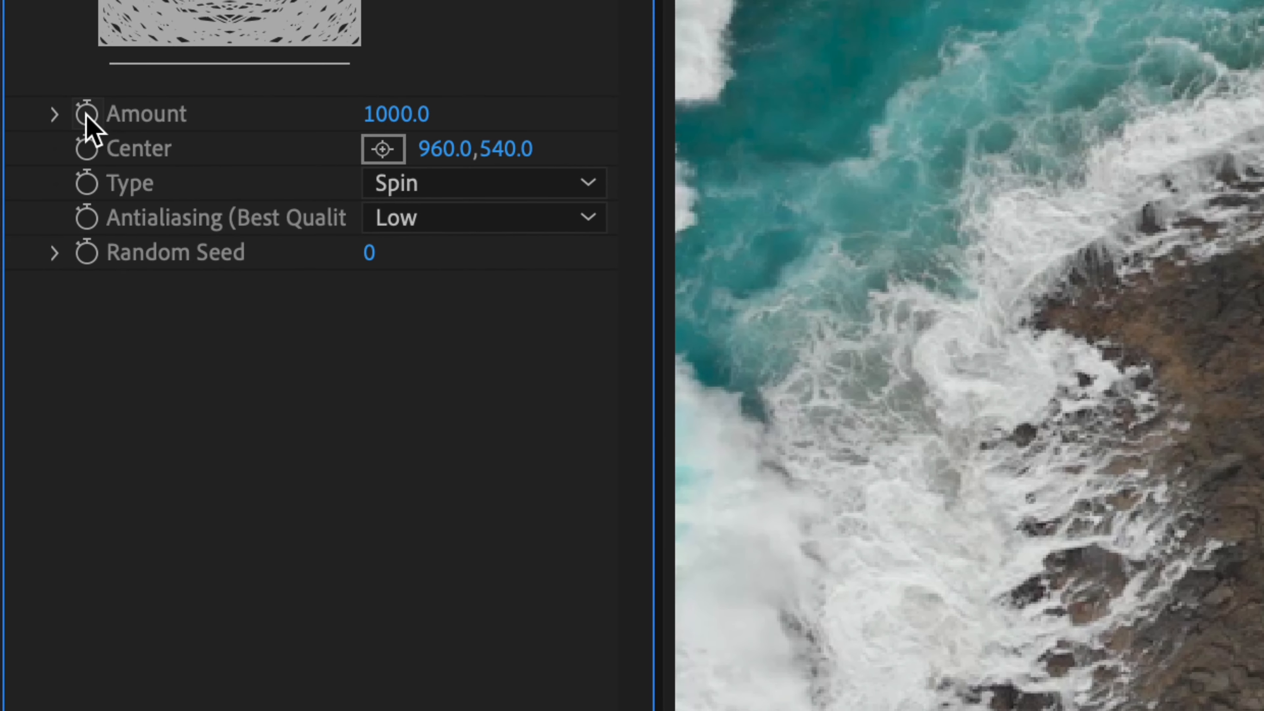
{"action": "left_click", "coordinate": [86, 115]}
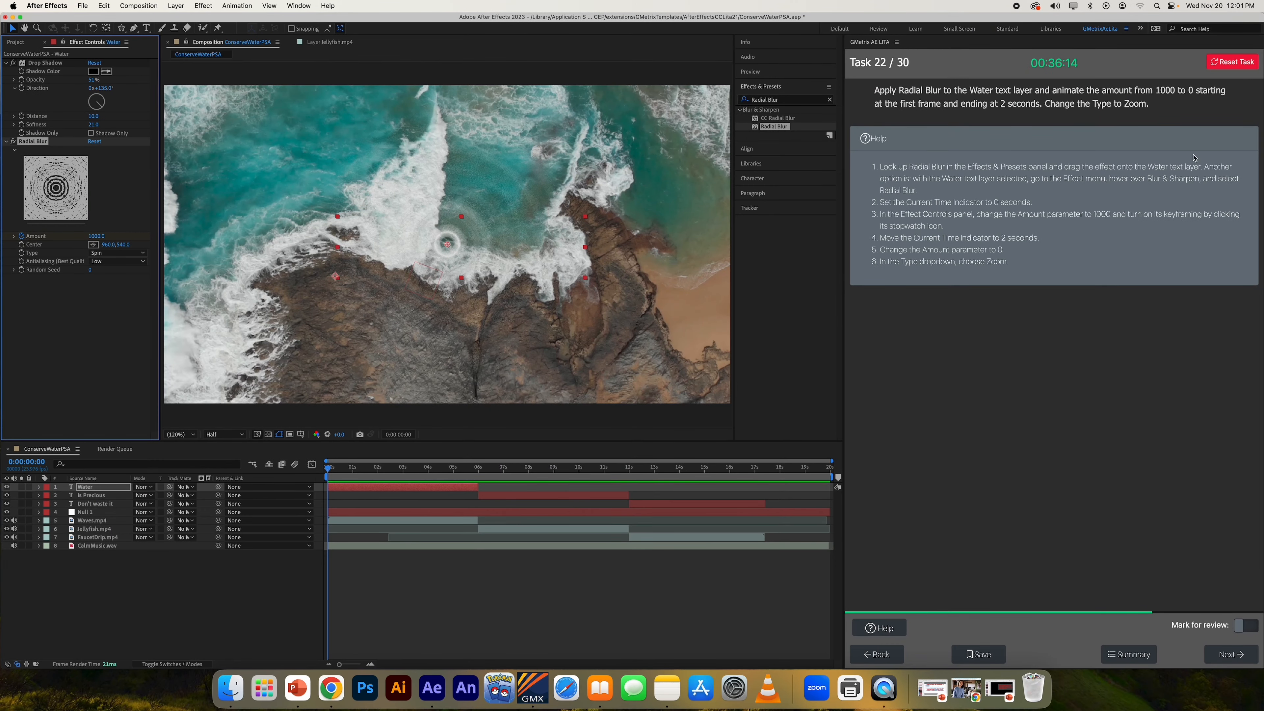
Step: Move the current time to 2 seconds and set the Water layer's Radial Blur Amount to 0
{"action": "left_click", "coordinate": [28, 462]}
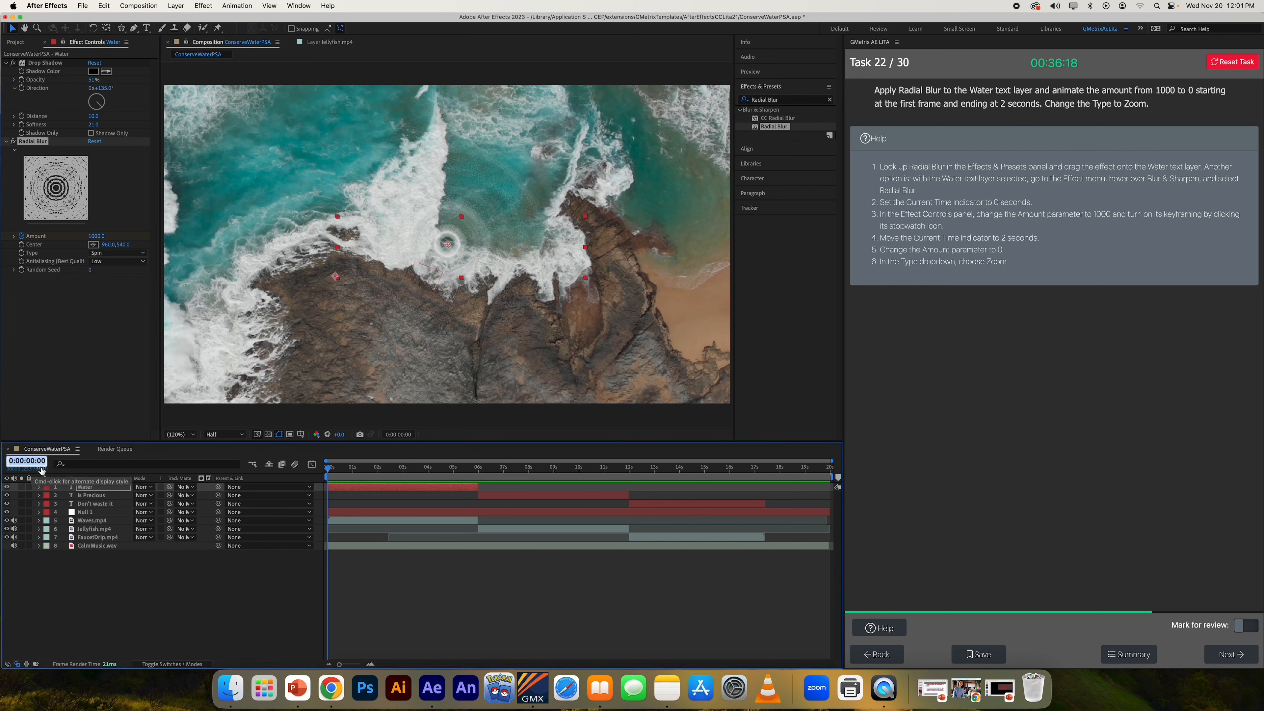
{"action": "type", "text": "200"}
{"action": "key", "text": "Return"}
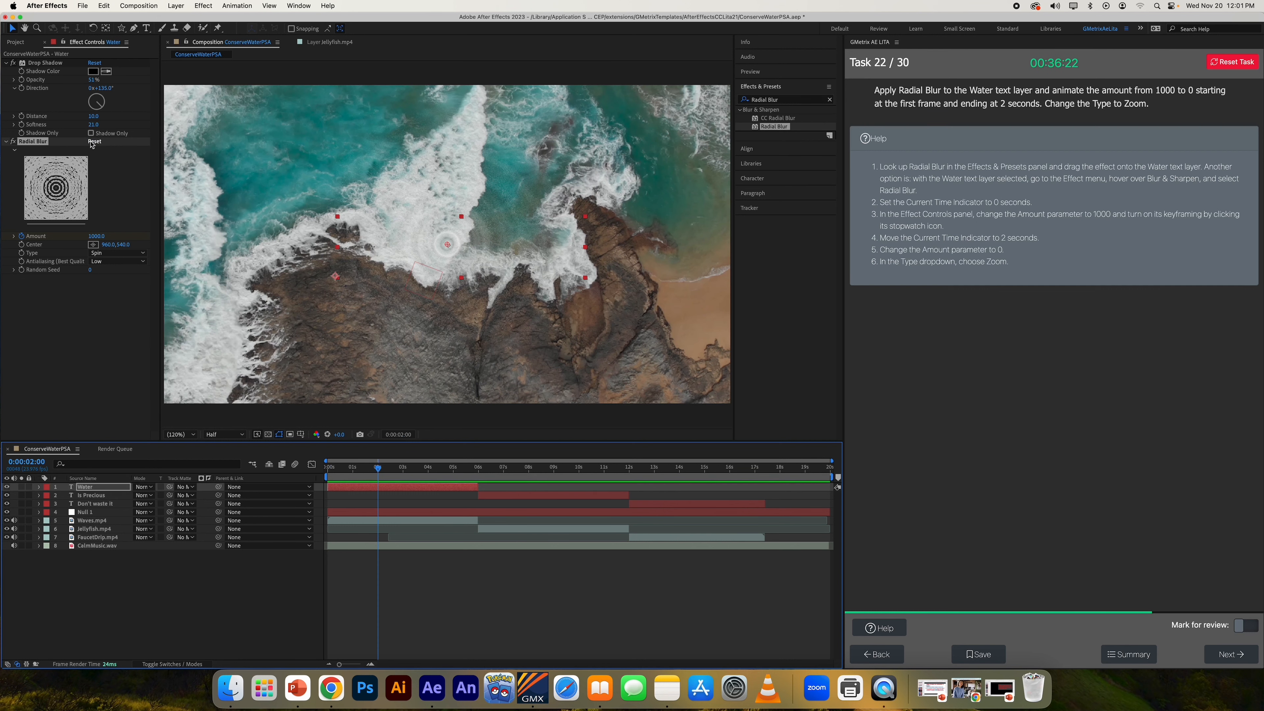
{"action": "left_click", "coordinate": [91, 236]}
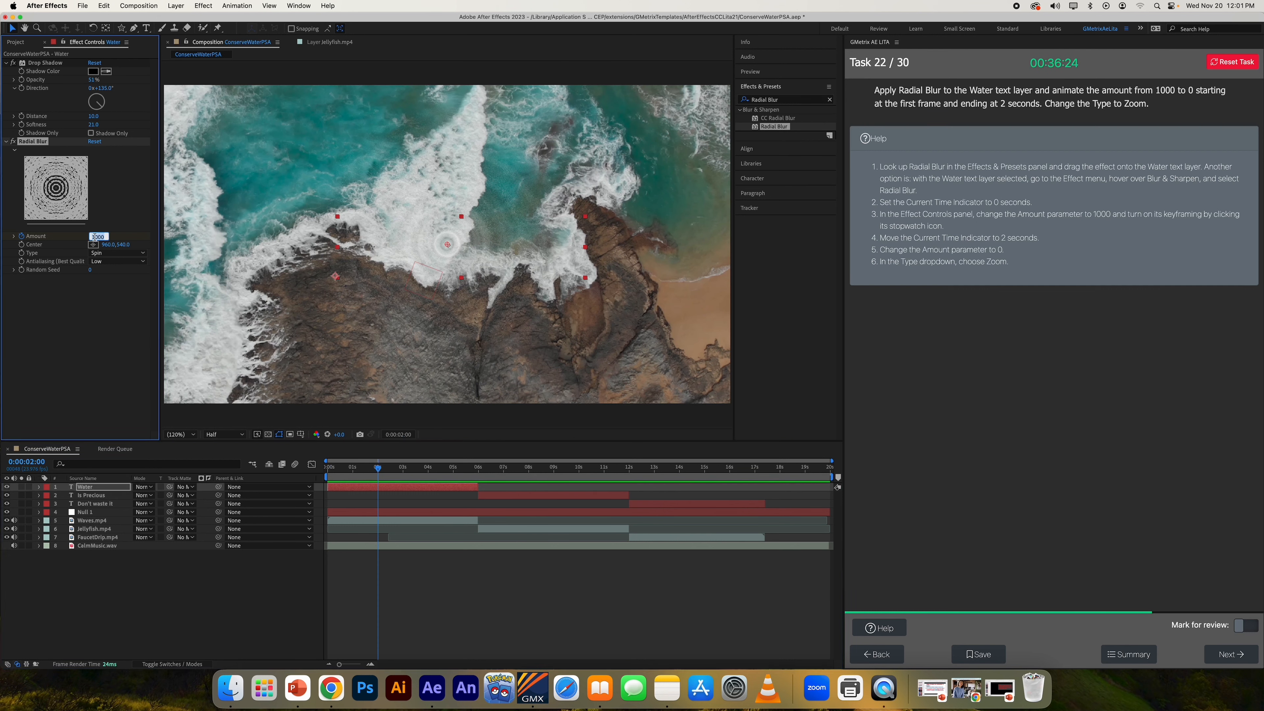
{"action": "type", "text": "0"}
{"action": "key", "text": "Return"}
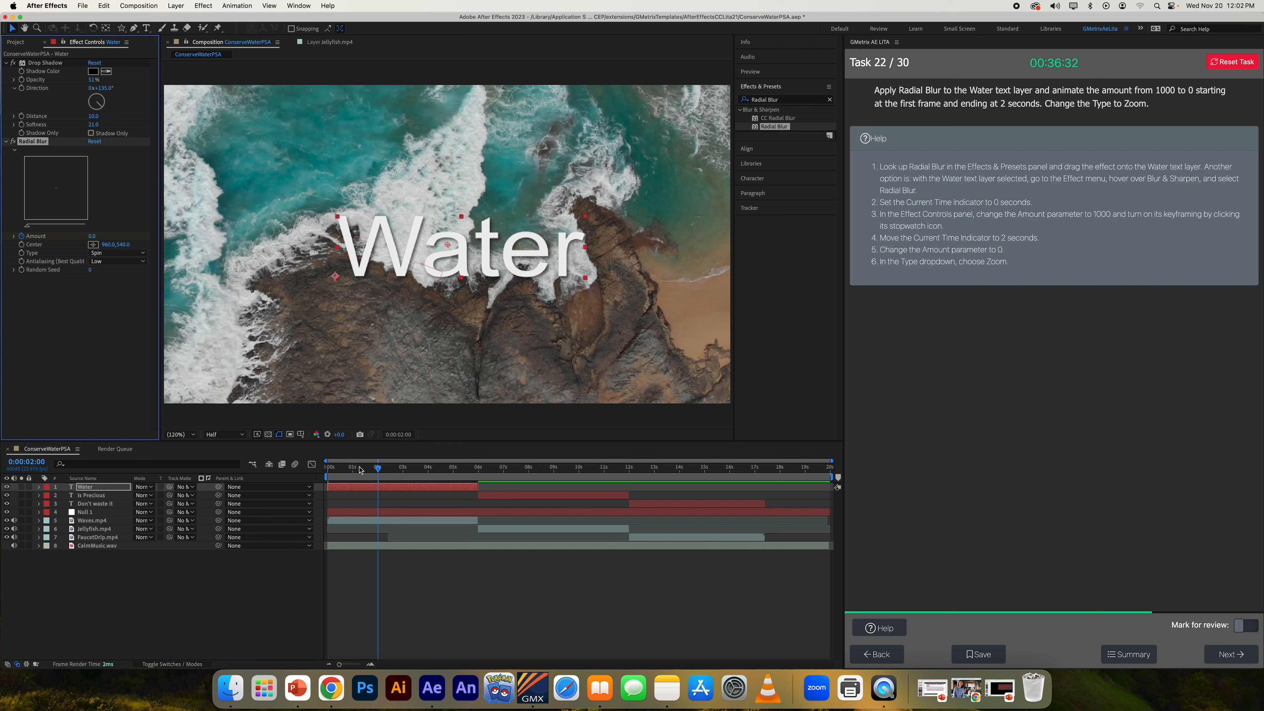
Step: Reveal the Water layer's Radial Blur keyframes in the timeline and preview the animation from the first frame
{"action": "mouse_move", "coordinate": [360, 469]}
{"action": "left_mouse_down"}
{"action": "mouse_move", "coordinate": [279, 469]}
{"action": "mouse_move", "coordinate": [383, 470]}
{"action": "left_mouse_up"}
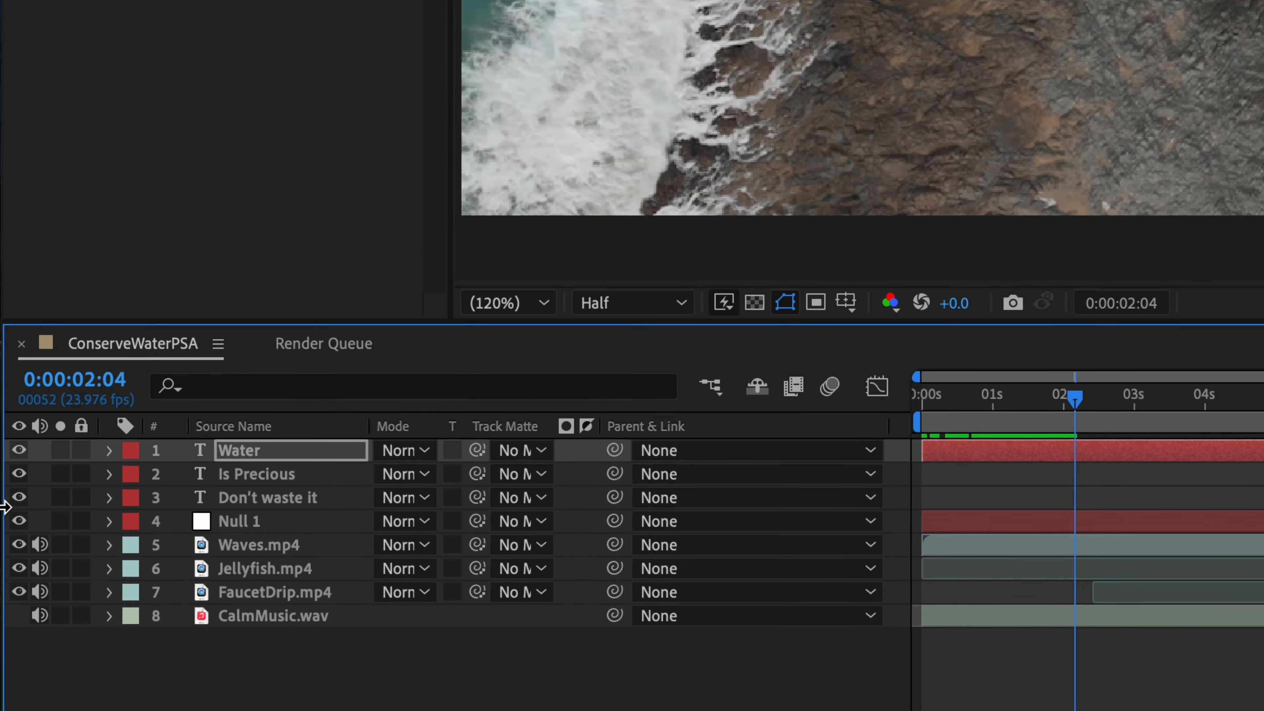
{"action": "key", "text": "Return"}
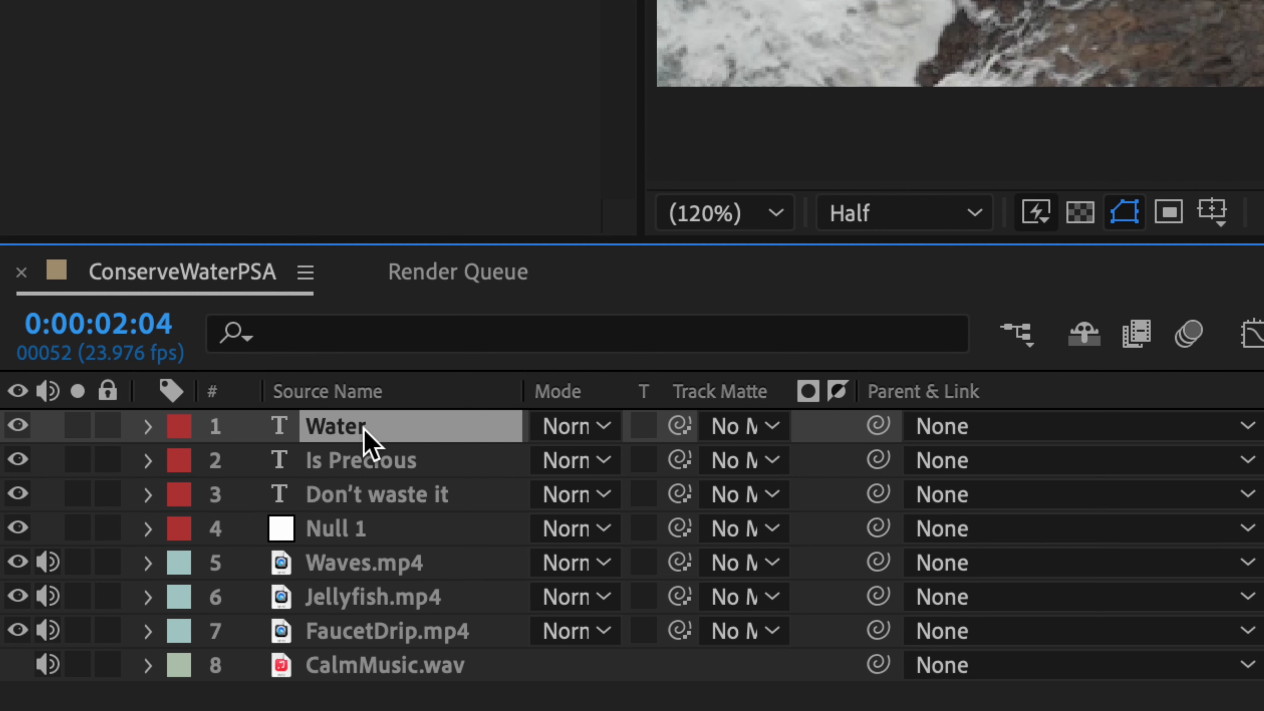
{"action": "key", "text": "e"}
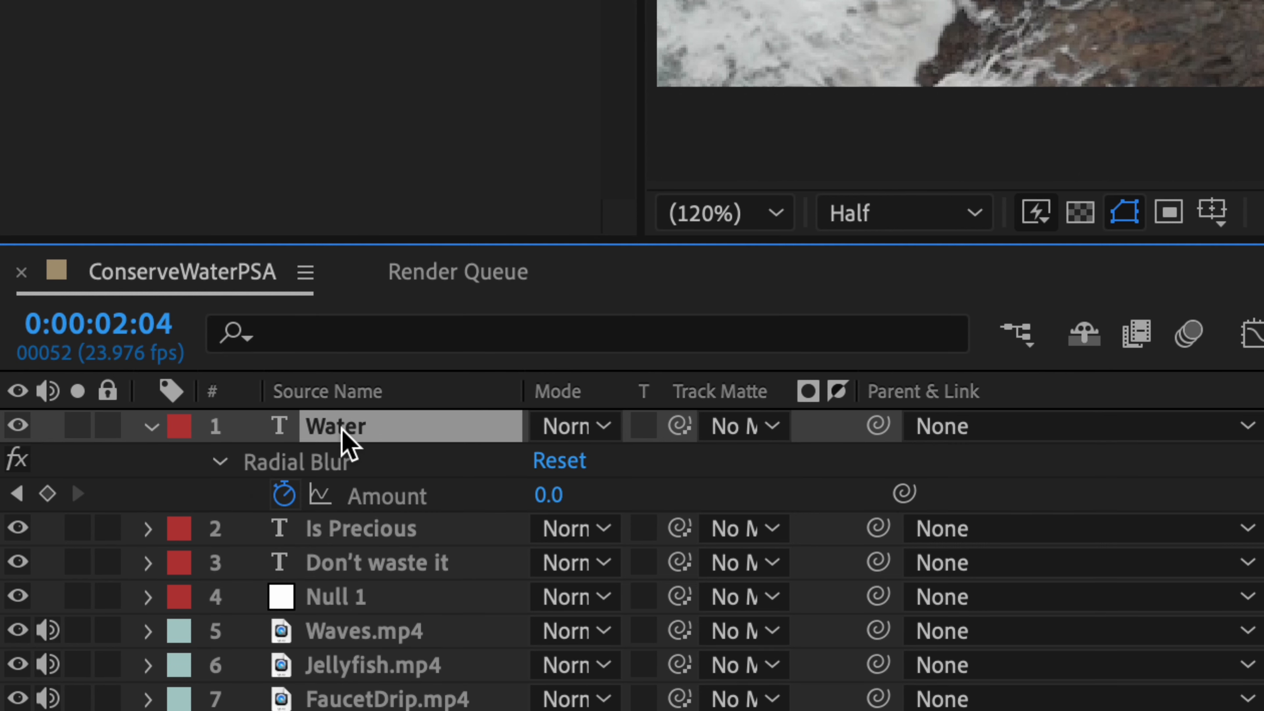
{"action": "left_click", "coordinate": [321, 468]}
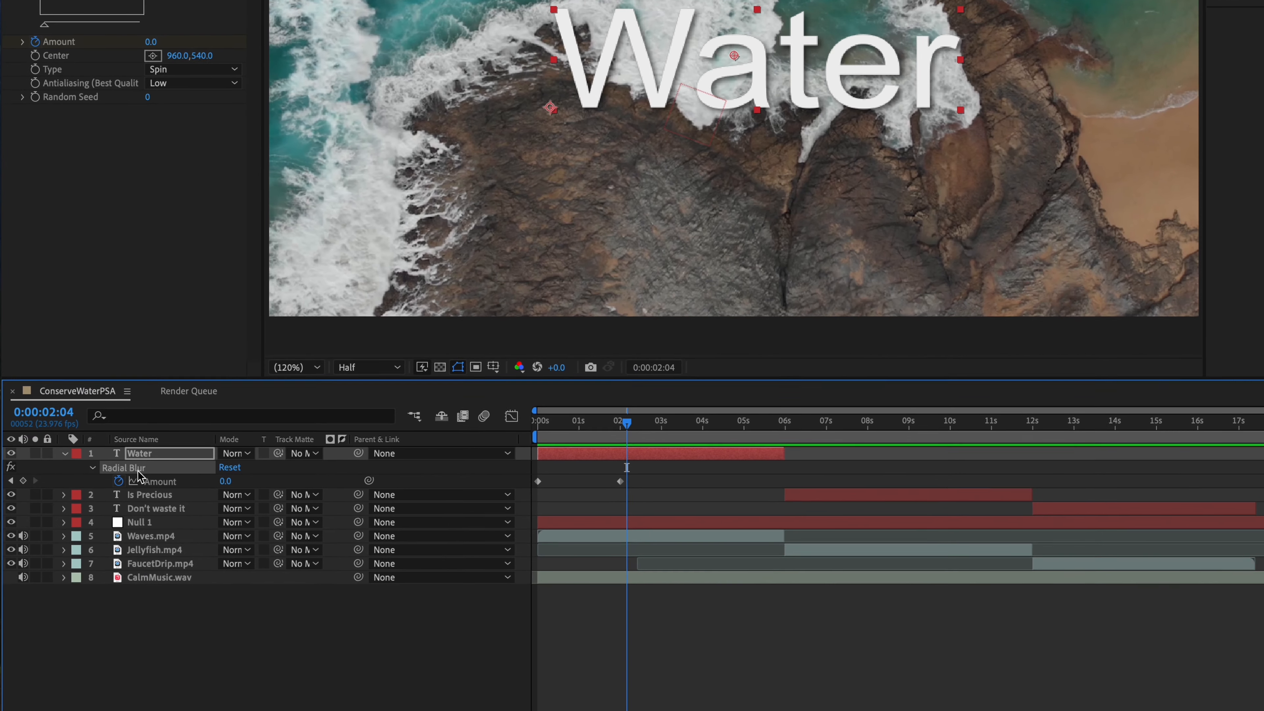
{"action": "left_click_drag", "start_coordinate": [622, 424], "coordinate": [498, 433]}
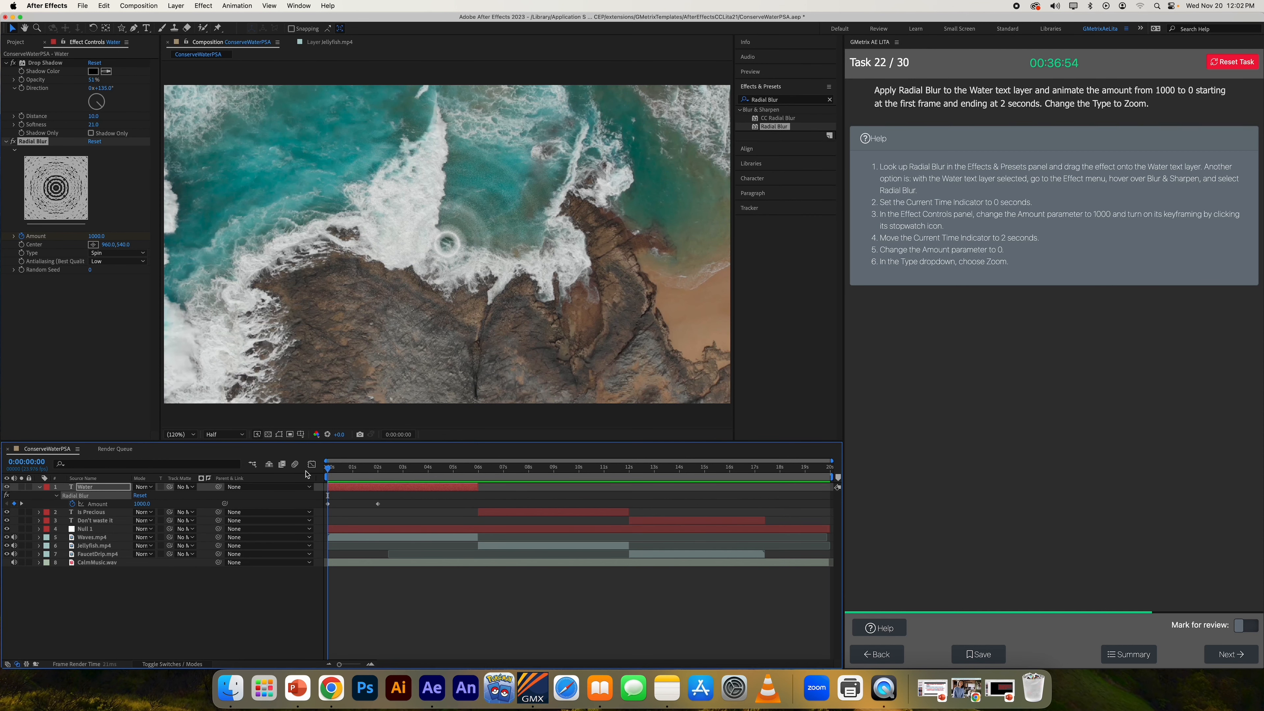
{"action": "key", "text": "space"}
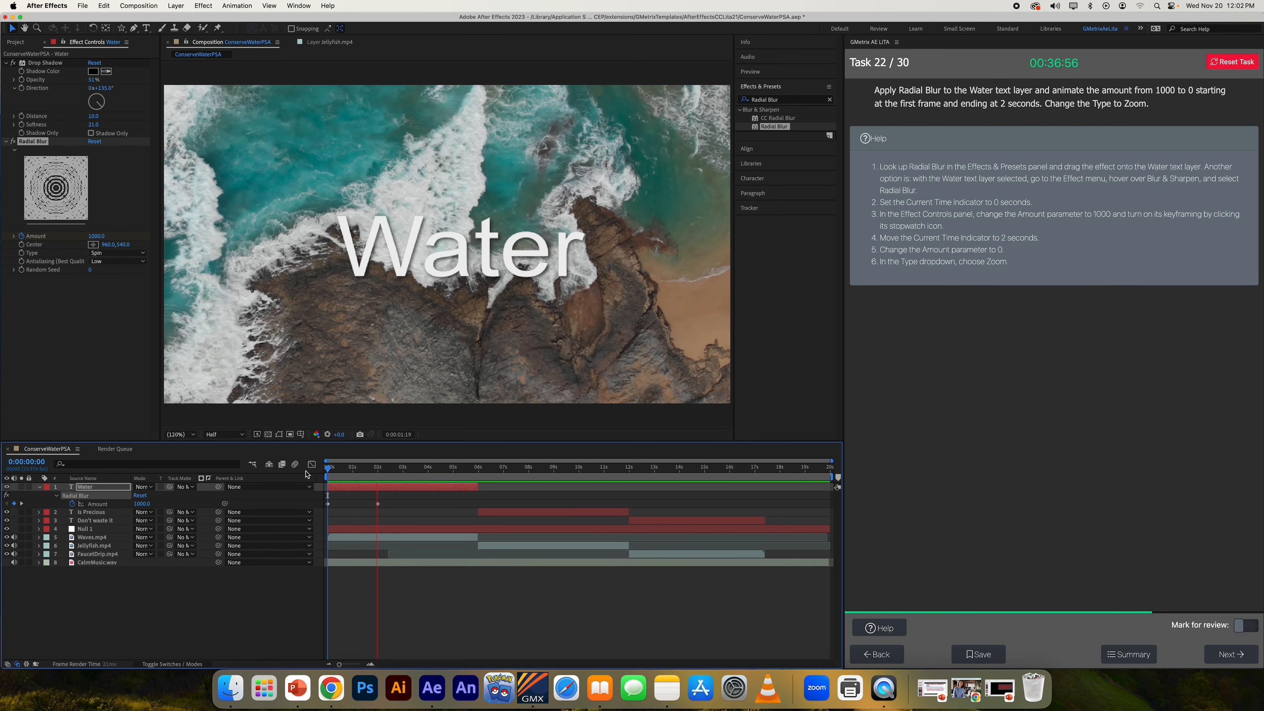
{"action": "key", "text": "space"}
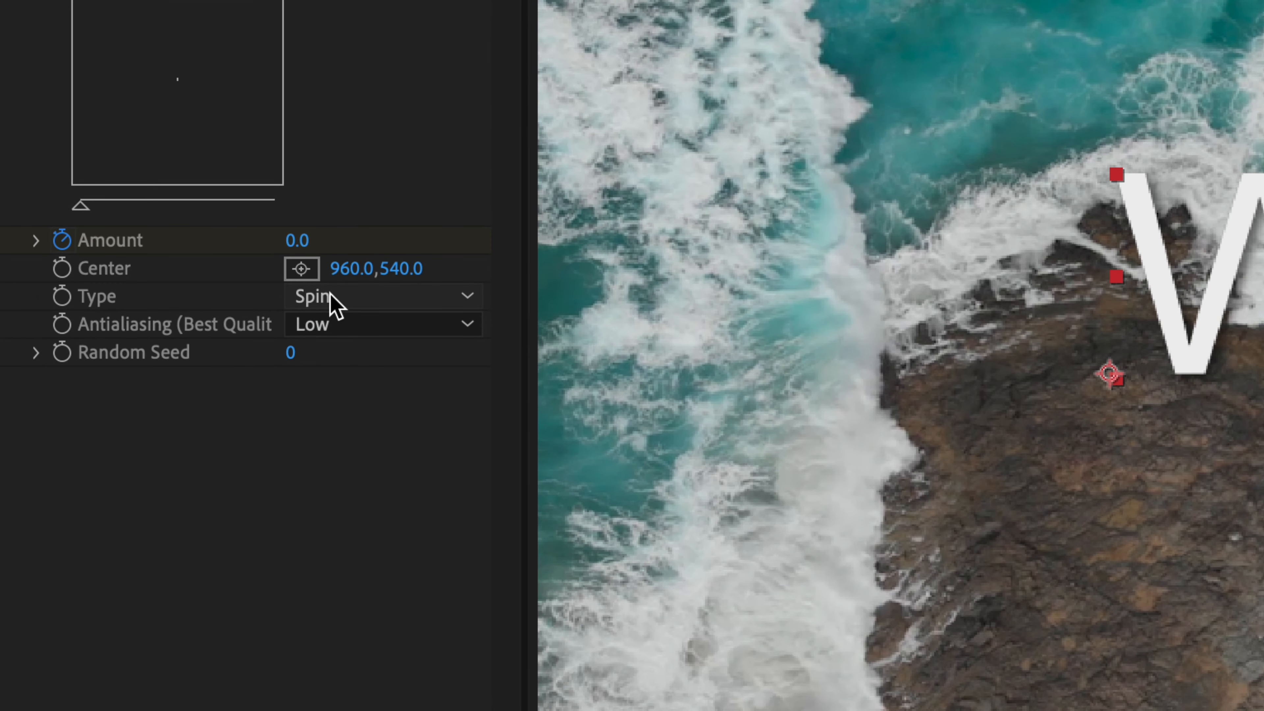
Step: Change the Water layer's Radial Blur Type to Zoom and preview the animation from the first frame
{"action": "left_click", "coordinate": [329, 293]}
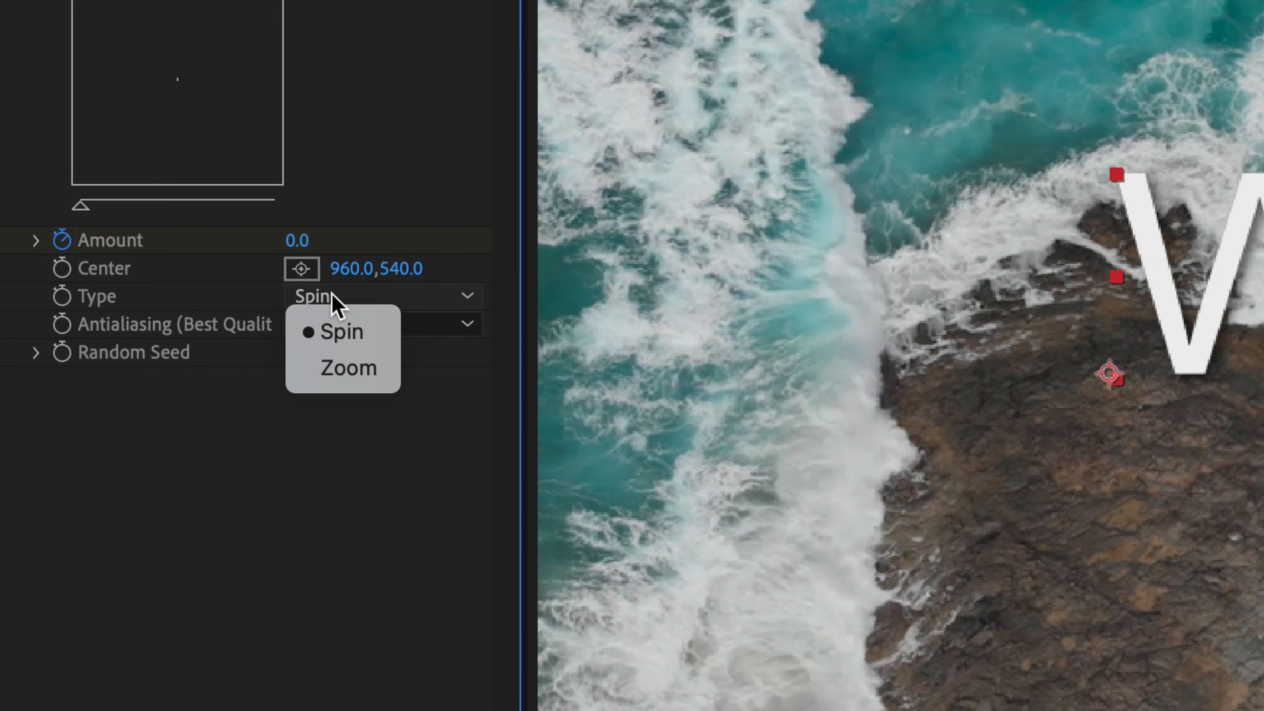
{"action": "left_click", "coordinate": [330, 368]}
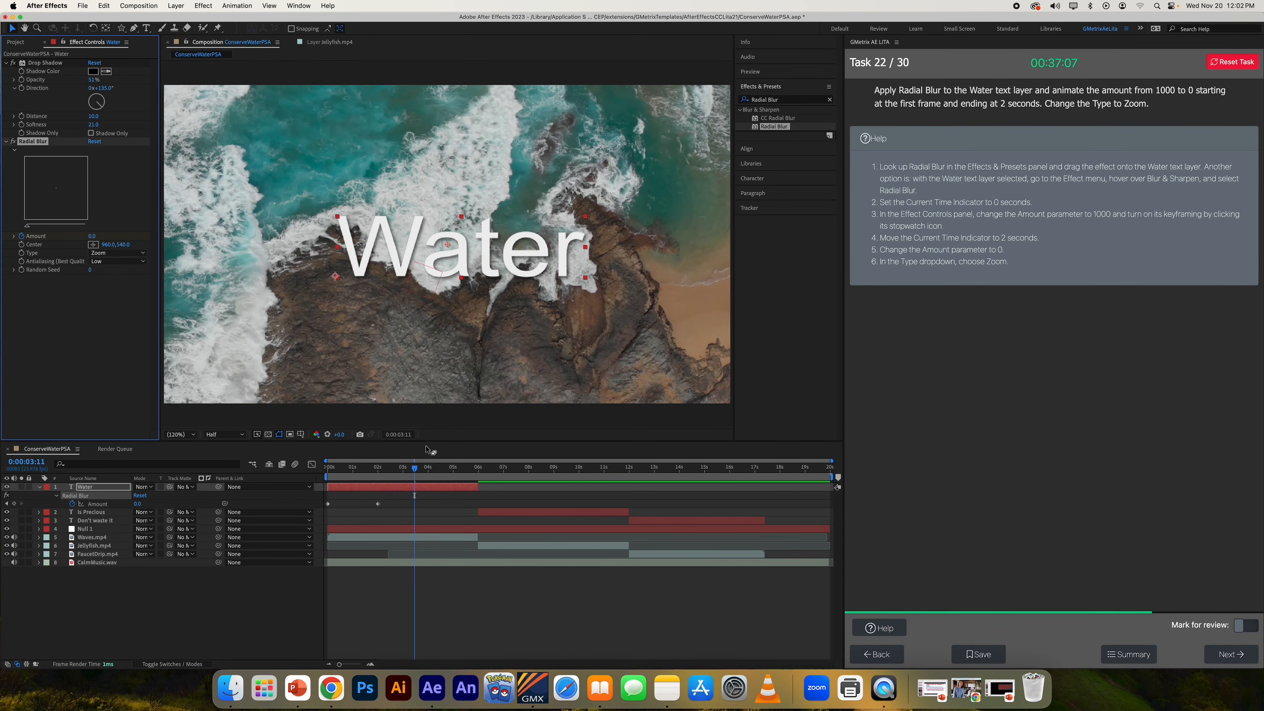
{"action": "left_click_drag", "start_coordinate": [414, 467], "coordinate": [279, 468]}
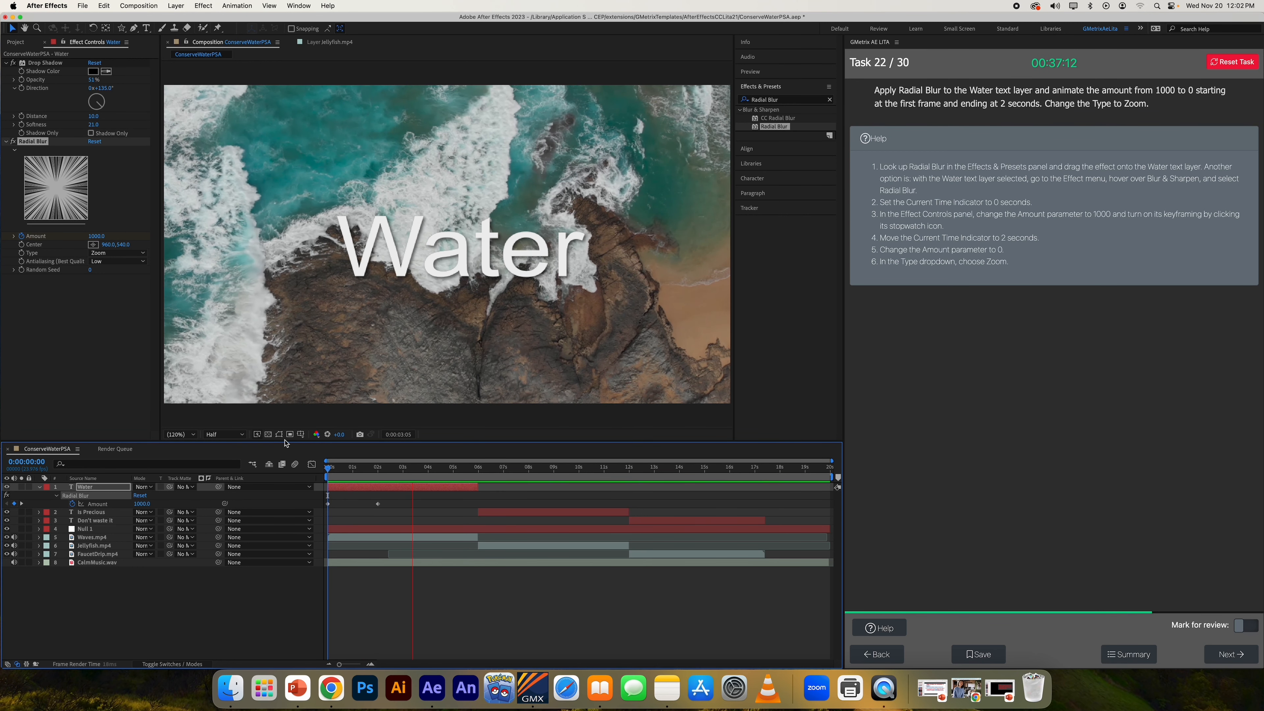
{"action": "key", "text": "space"}
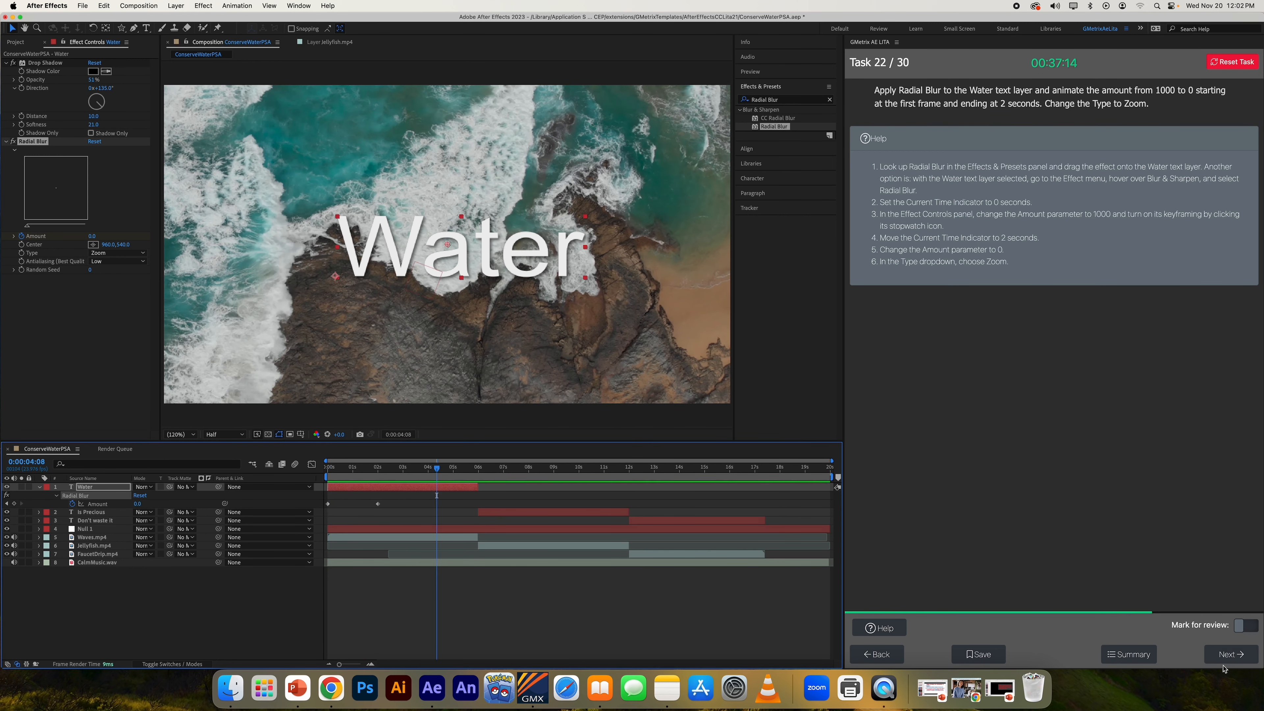
Step: Submit task 22, continue to task 23 and show its help instructions
{"action": "left_click", "coordinate": [1229, 657]}
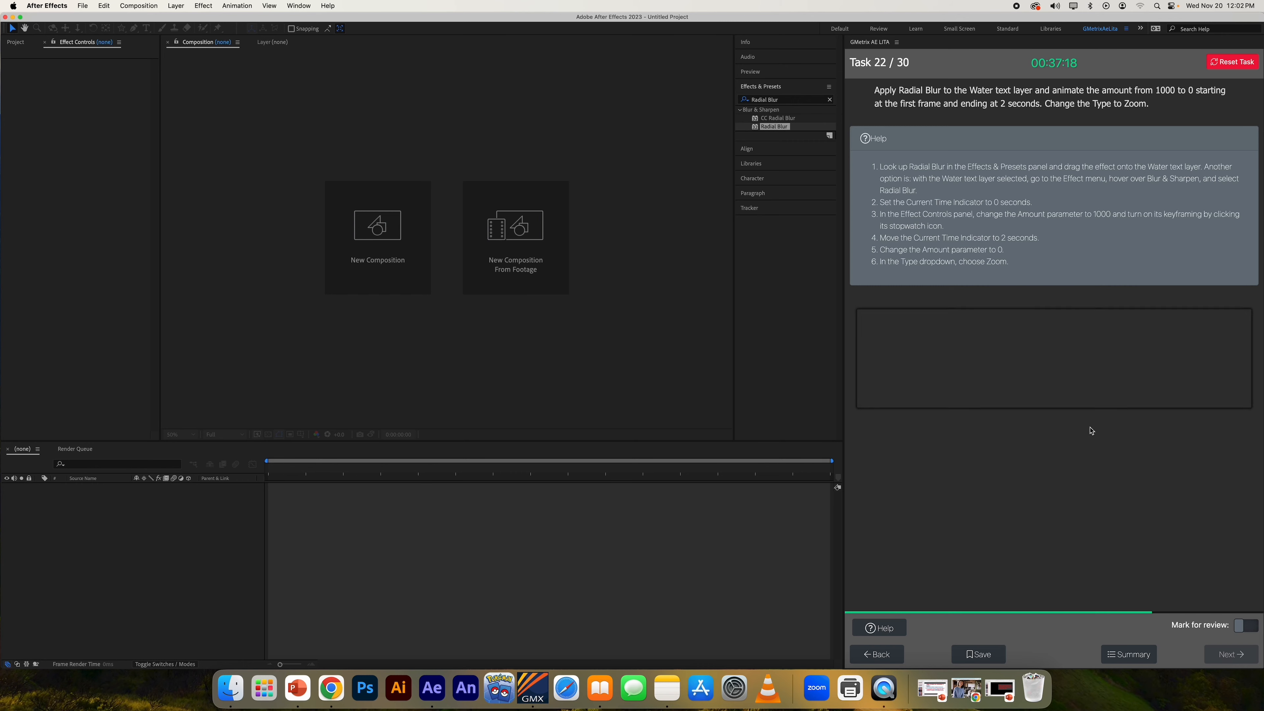
{"action": "left_click", "coordinate": [1216, 382]}
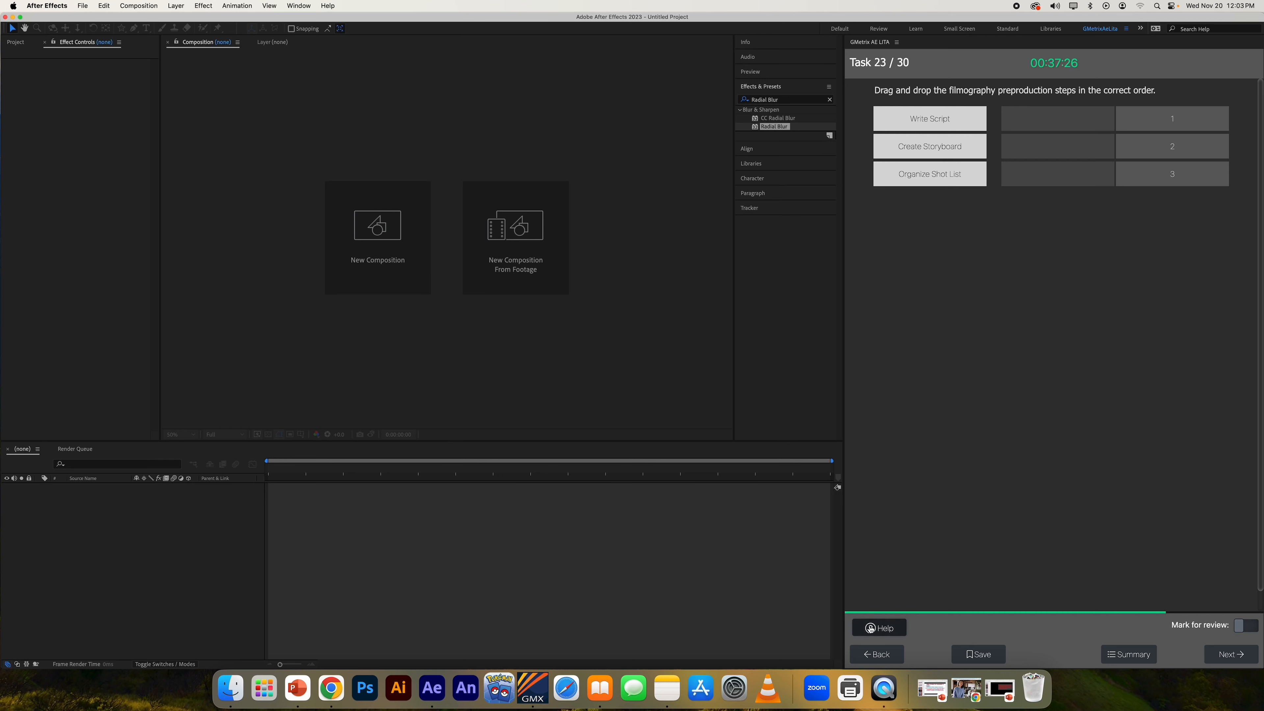
{"action": "left_click", "coordinate": [870, 629]}
Step: Order the preproduction steps as Write Script, Create Storyboard, Organize Shot List, then submit and continue to task 24
{"action": "left_click_drag", "start_coordinate": [950, 226], "coordinate": [1086, 225]}
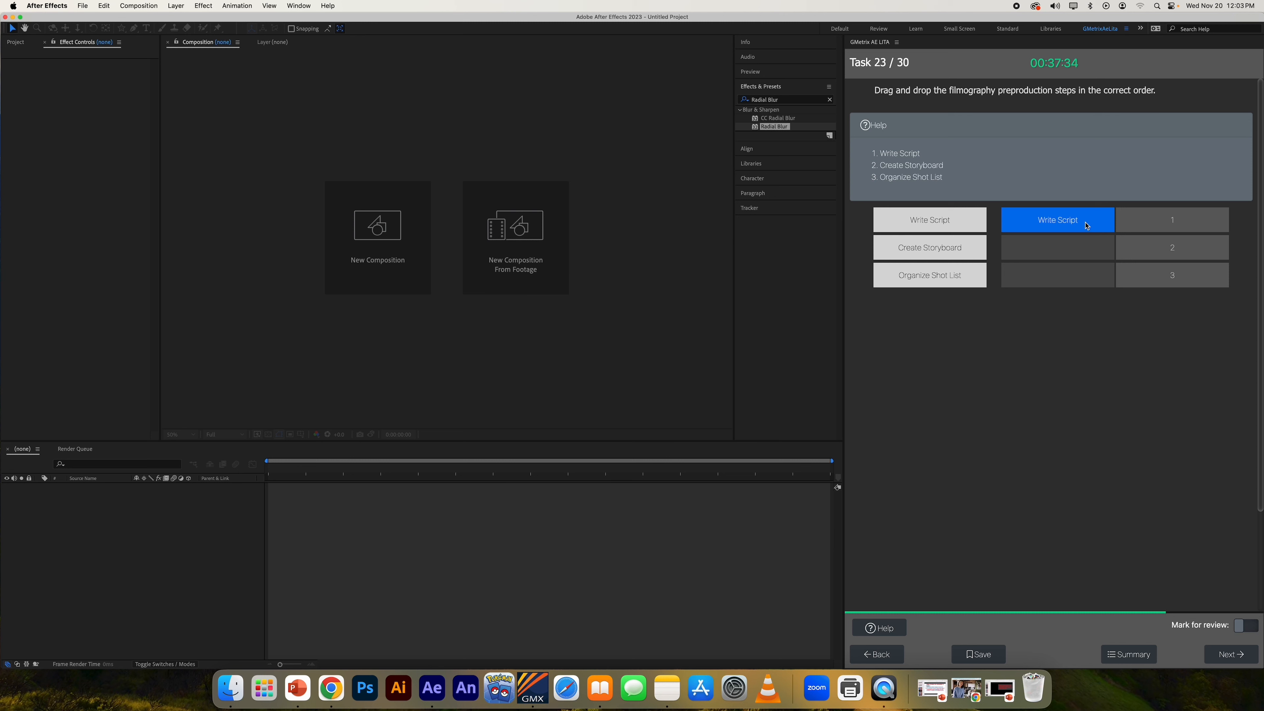
{"action": "left_click_drag", "start_coordinate": [946, 251], "coordinate": [1061, 253]}
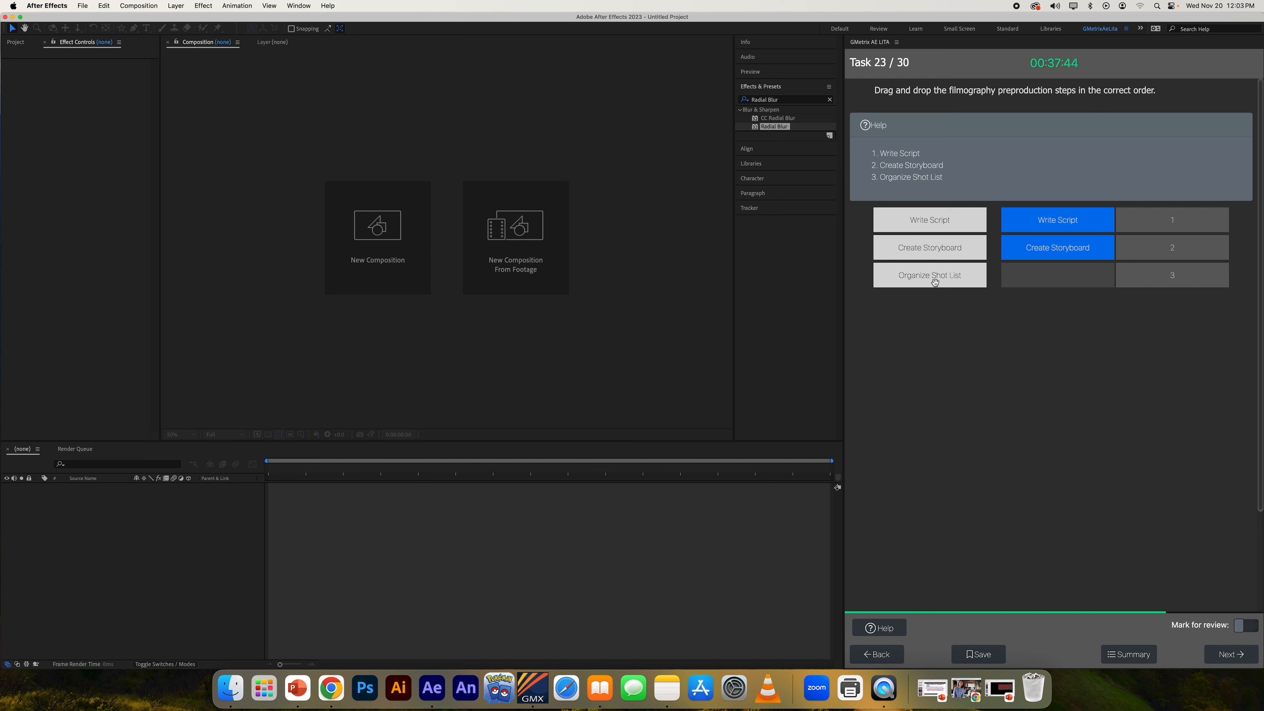
{"action": "left_click_drag", "start_coordinate": [934, 283], "coordinate": [1042, 279]}
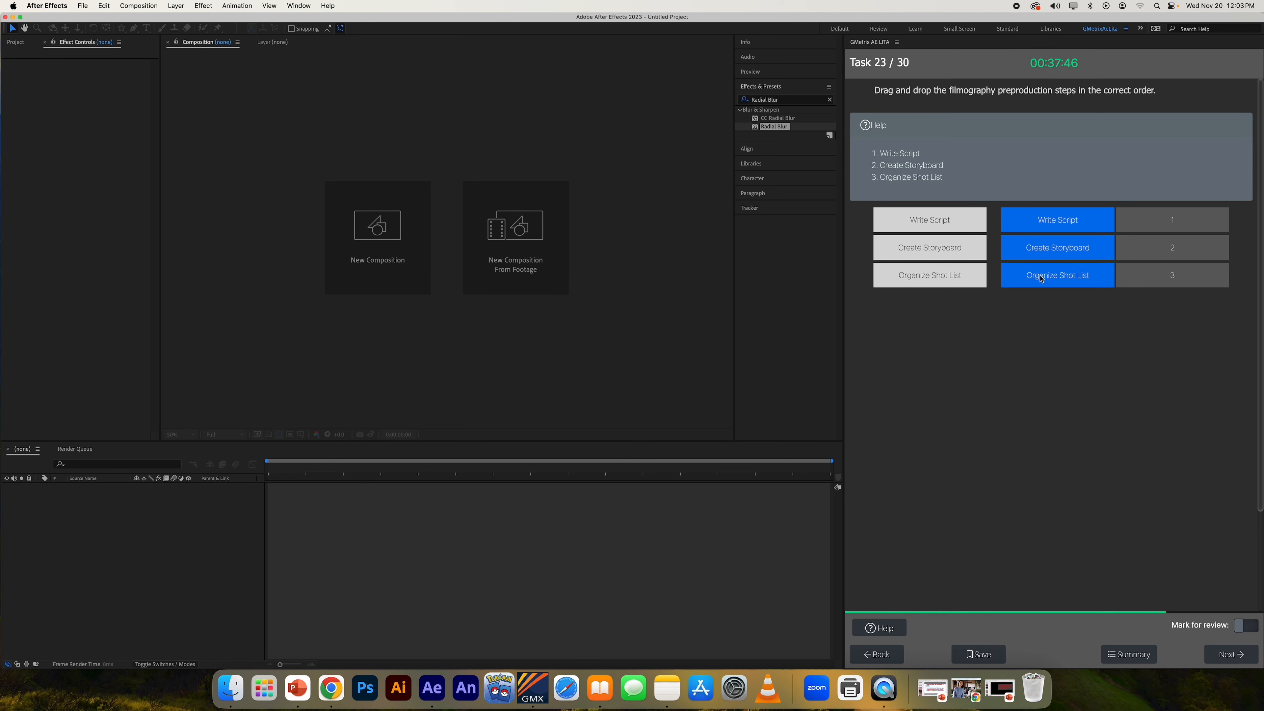
{"action": "left_click", "coordinate": [1226, 656]}
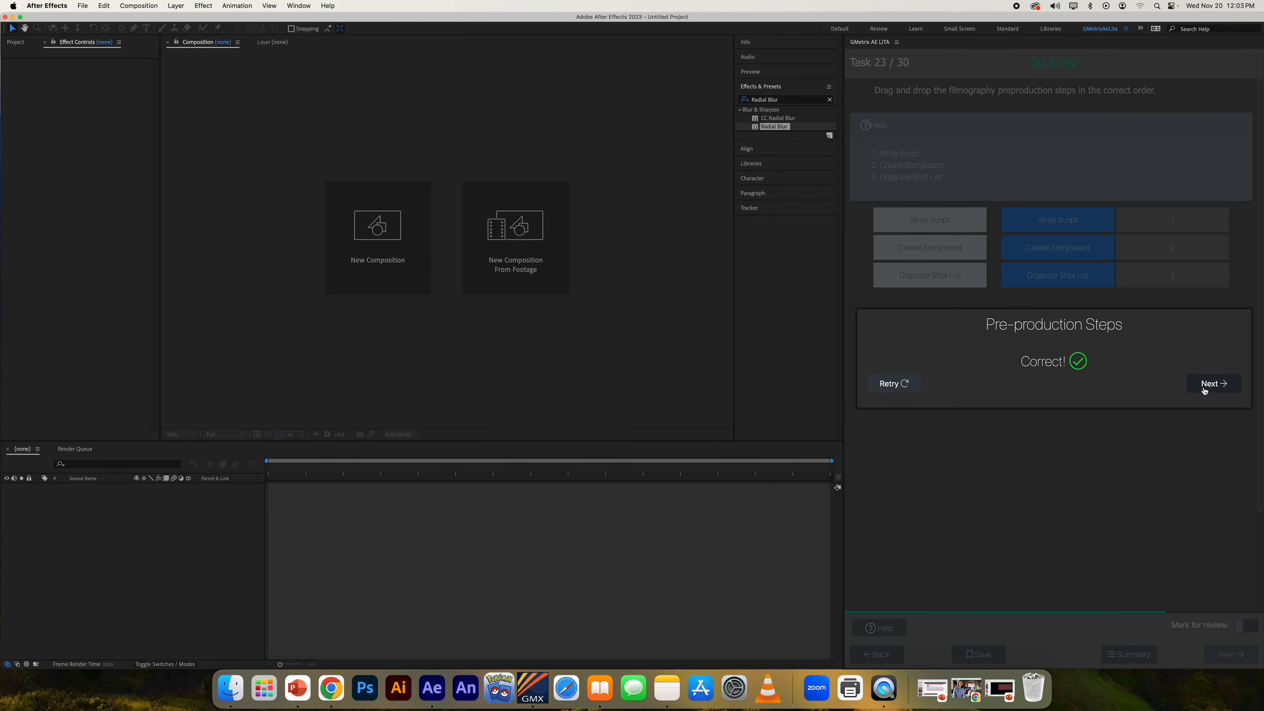
{"action": "left_click", "coordinate": [1205, 389]}
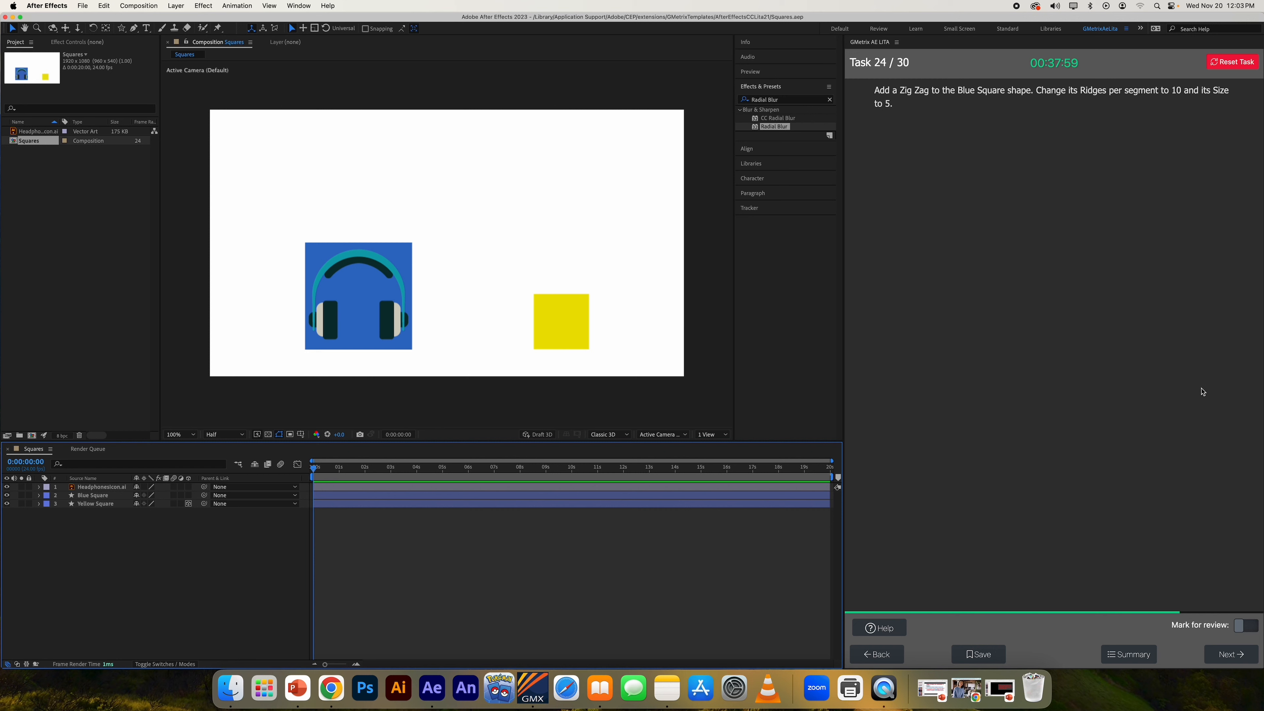
Step: Show the help for task 24, add a Zig Zag to the Blue Square shape layer and expand its properties
{"action": "left_click", "coordinate": [881, 630]}
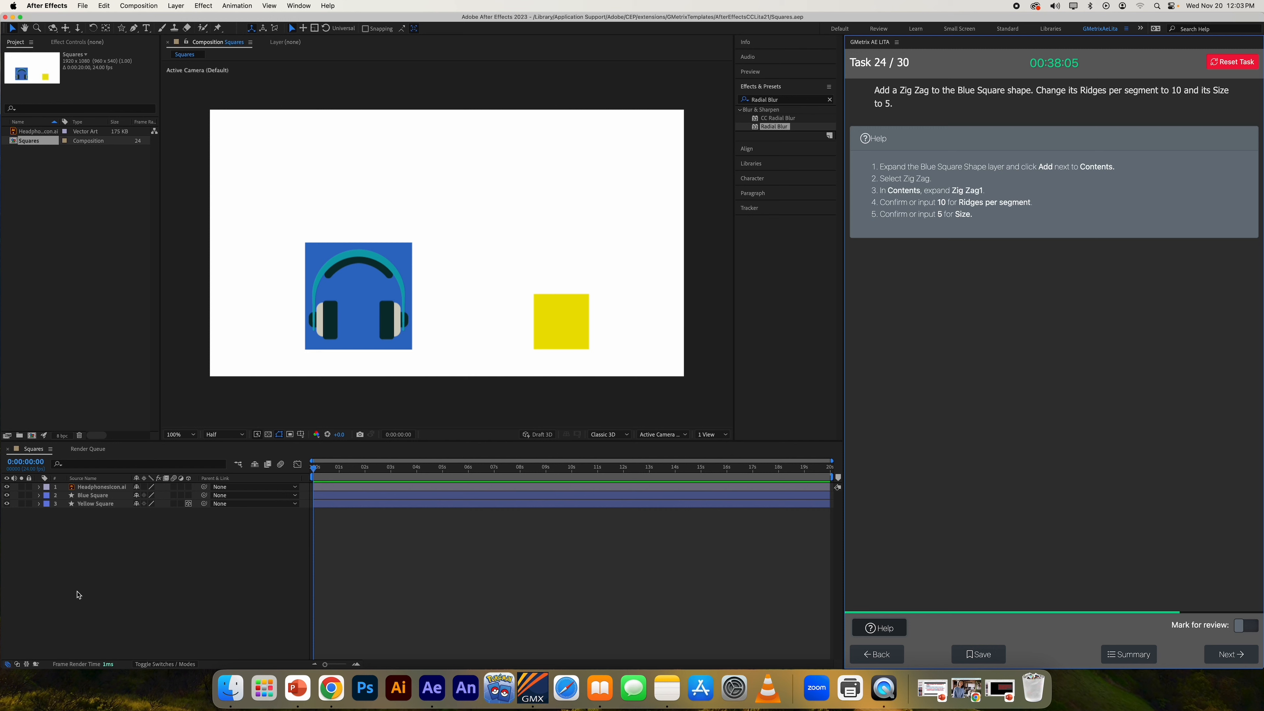
{"action": "left_click", "coordinate": [38, 495]}
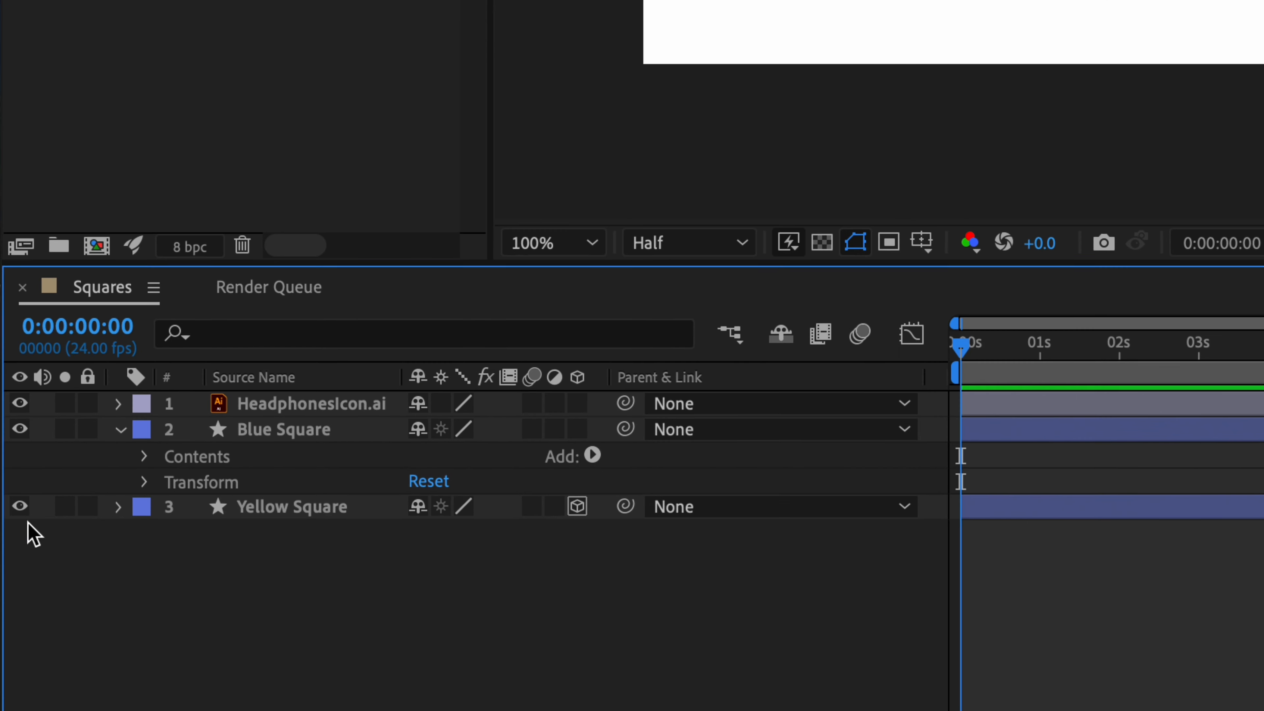
{"action": "left_click", "coordinate": [592, 455]}
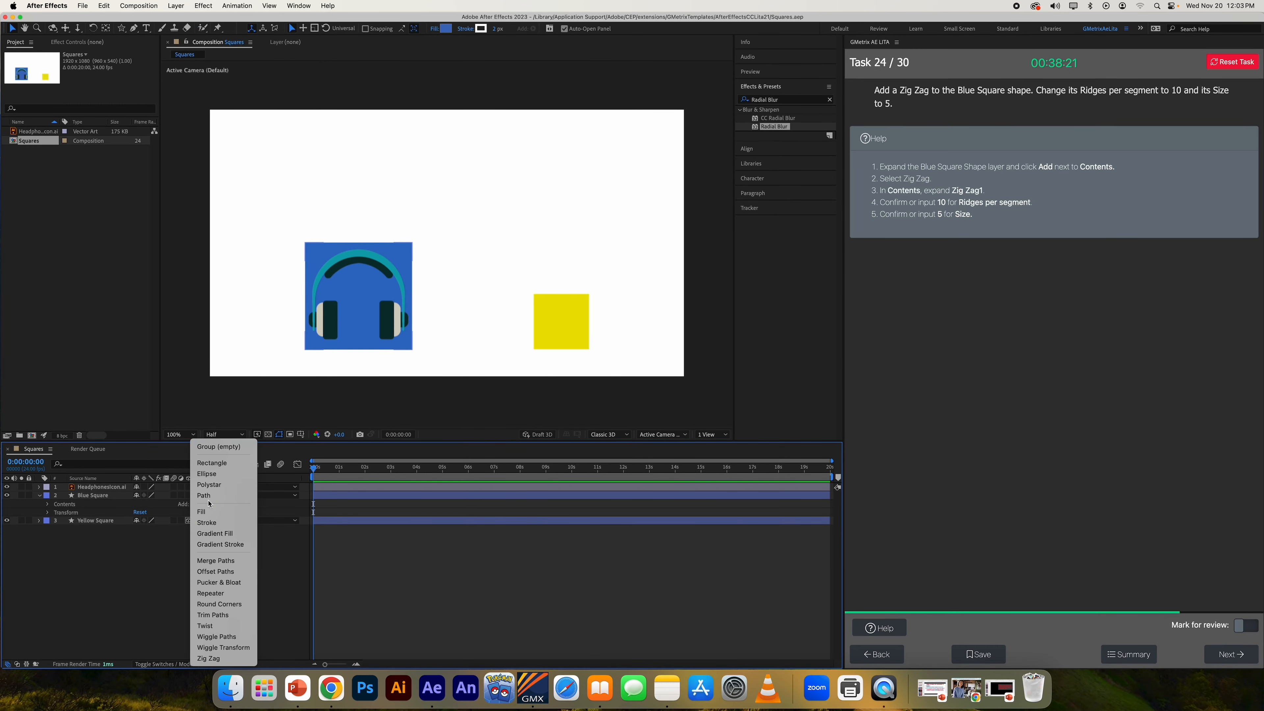
{"action": "left_click", "coordinate": [225, 660]}
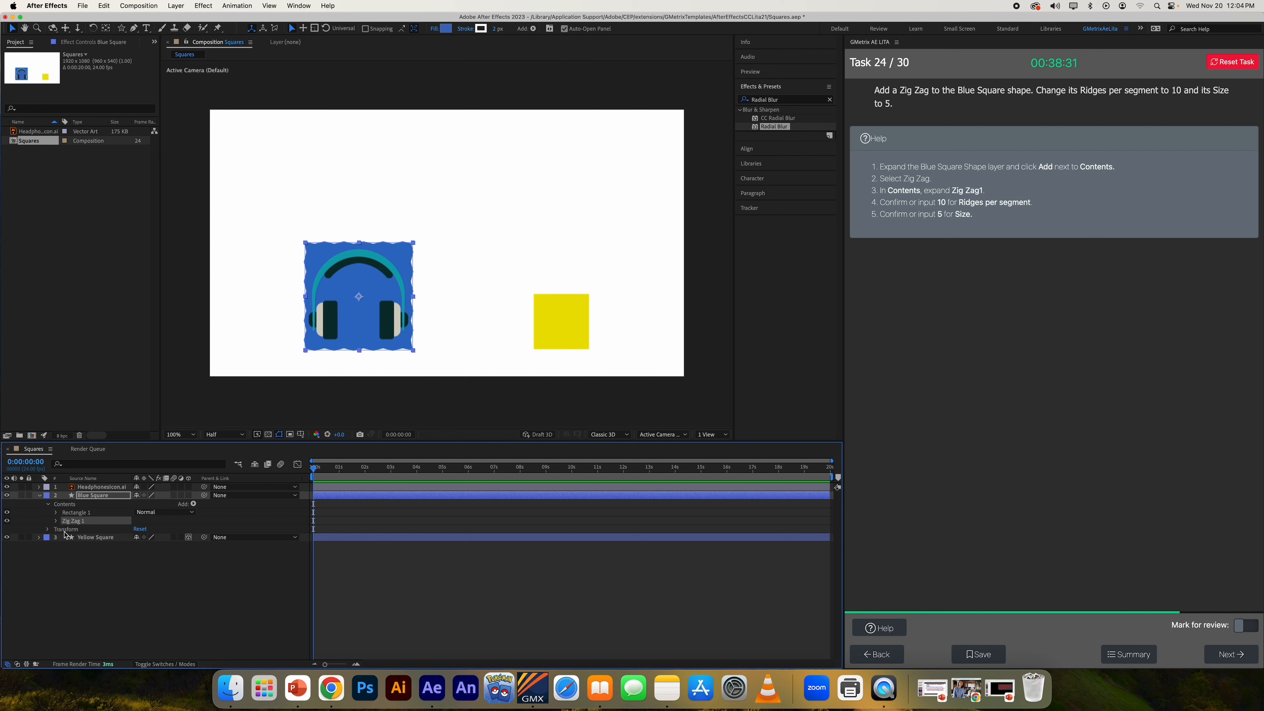
{"action": "left_click", "coordinate": [56, 521]}
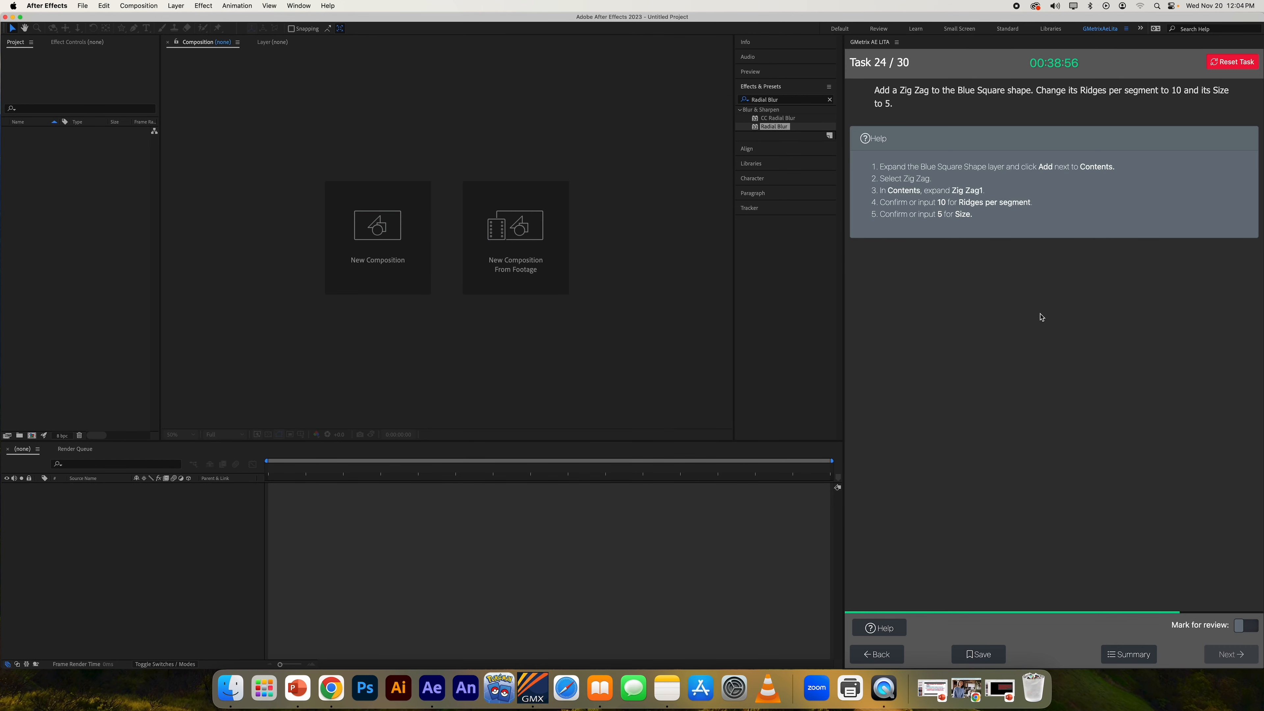
Step: Continue to task 25, answer the composition grid question with Rule of thirds and proceed to task 26
{"action": "left_click", "coordinate": [1207, 379]}
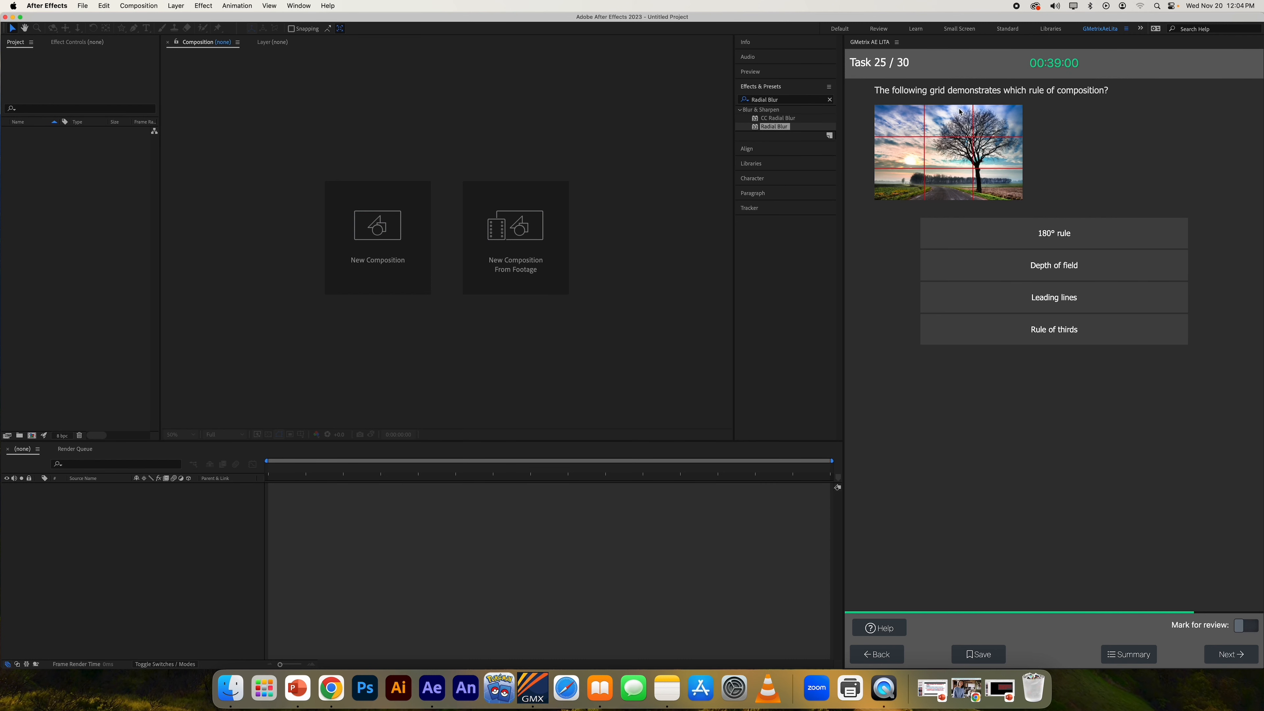
{"action": "left_click", "coordinate": [1128, 329]}
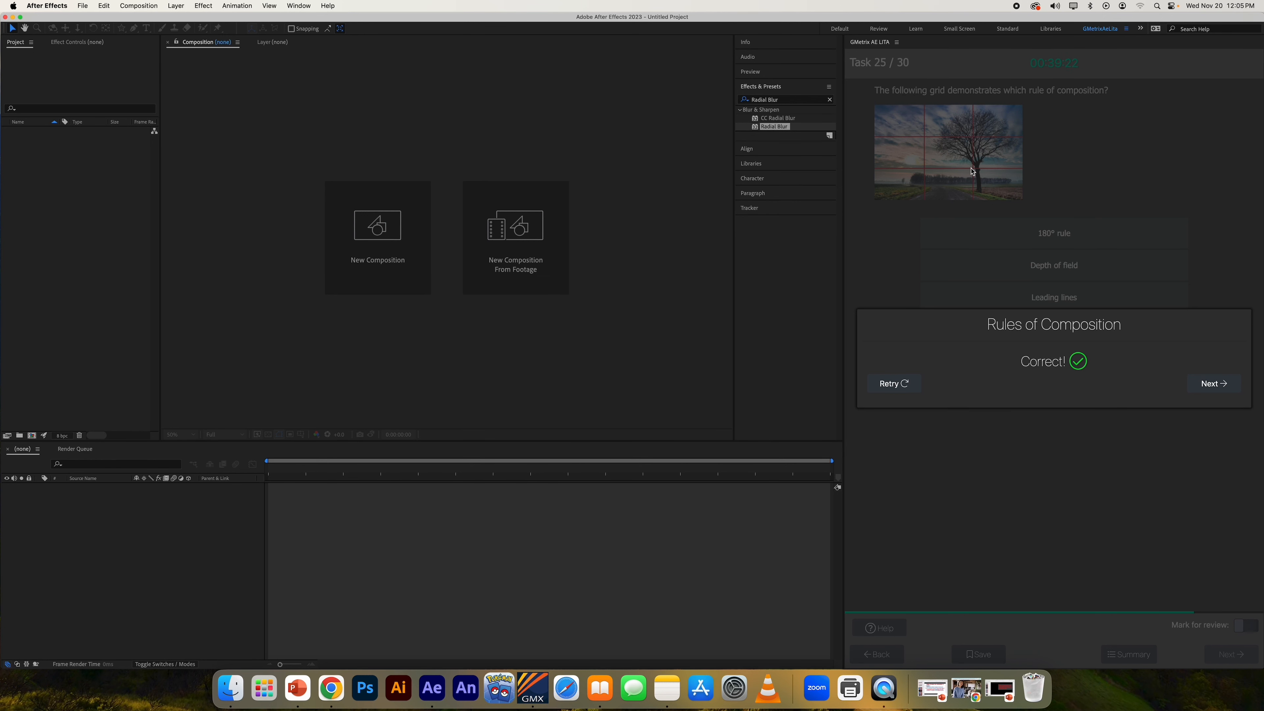
{"action": "left_click", "coordinate": [1216, 384]}
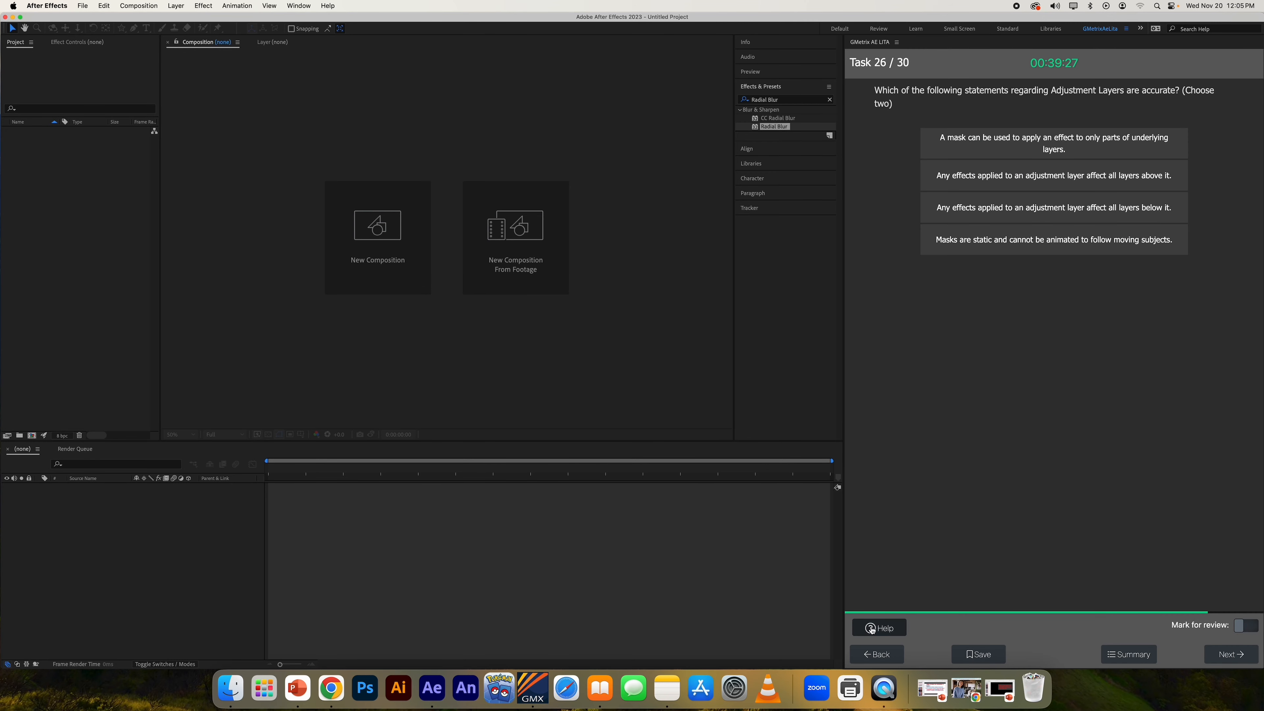
Step: Show the help for task 26 and select the statements about effects affecting all layers below and masks limiting effects to parts of underlying layers
{"action": "left_click", "coordinate": [872, 630]}
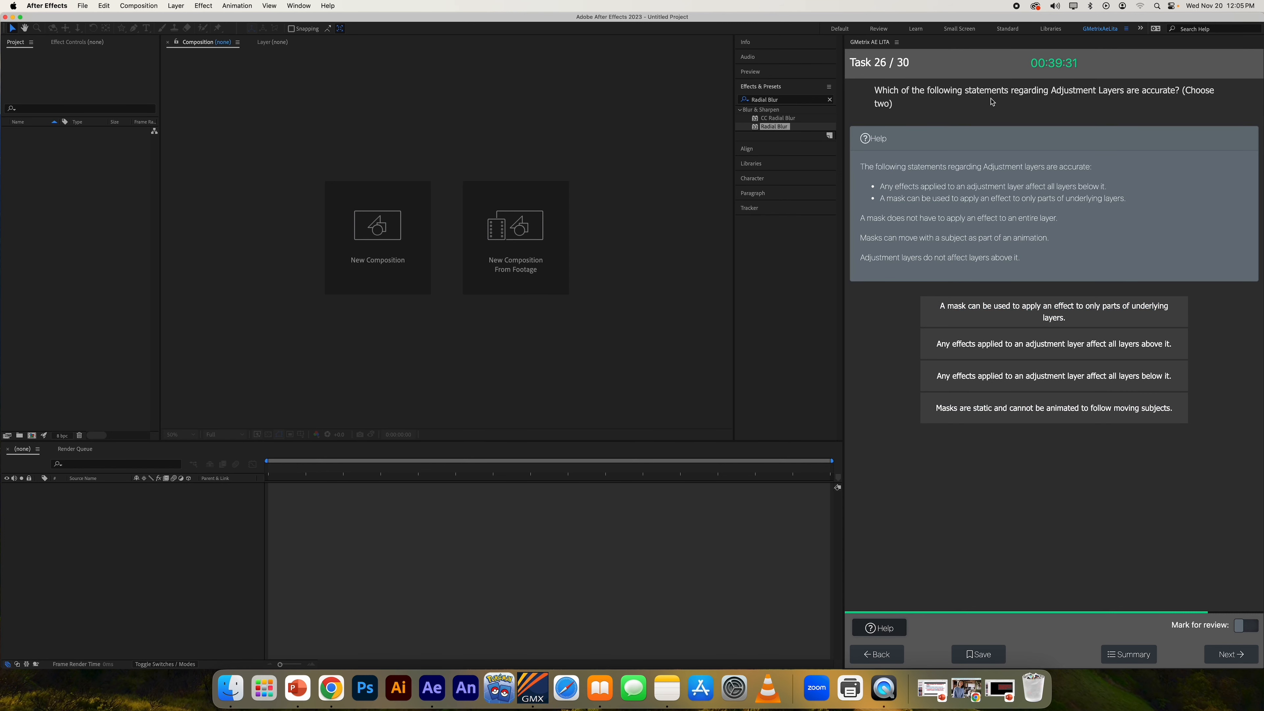
{"action": "left_click_drag", "start_coordinate": [880, 190], "coordinate": [1164, 205]}
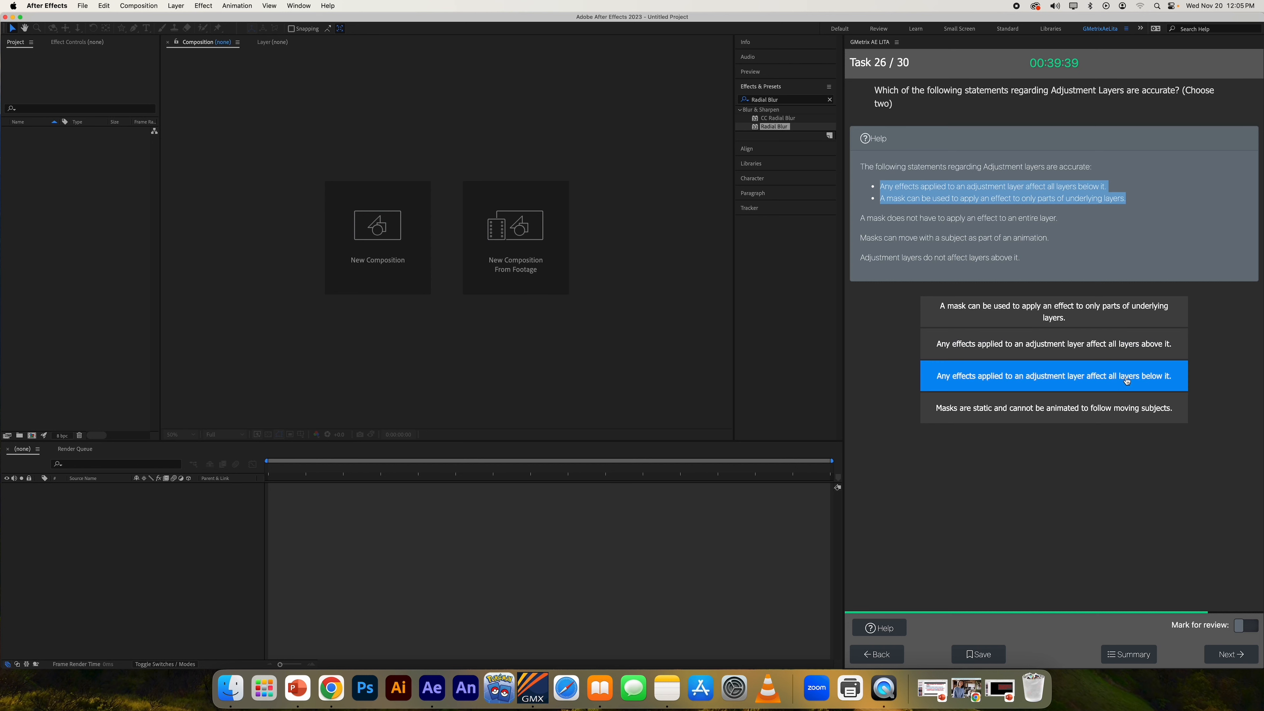
{"action": "left_click", "coordinate": [1114, 382]}
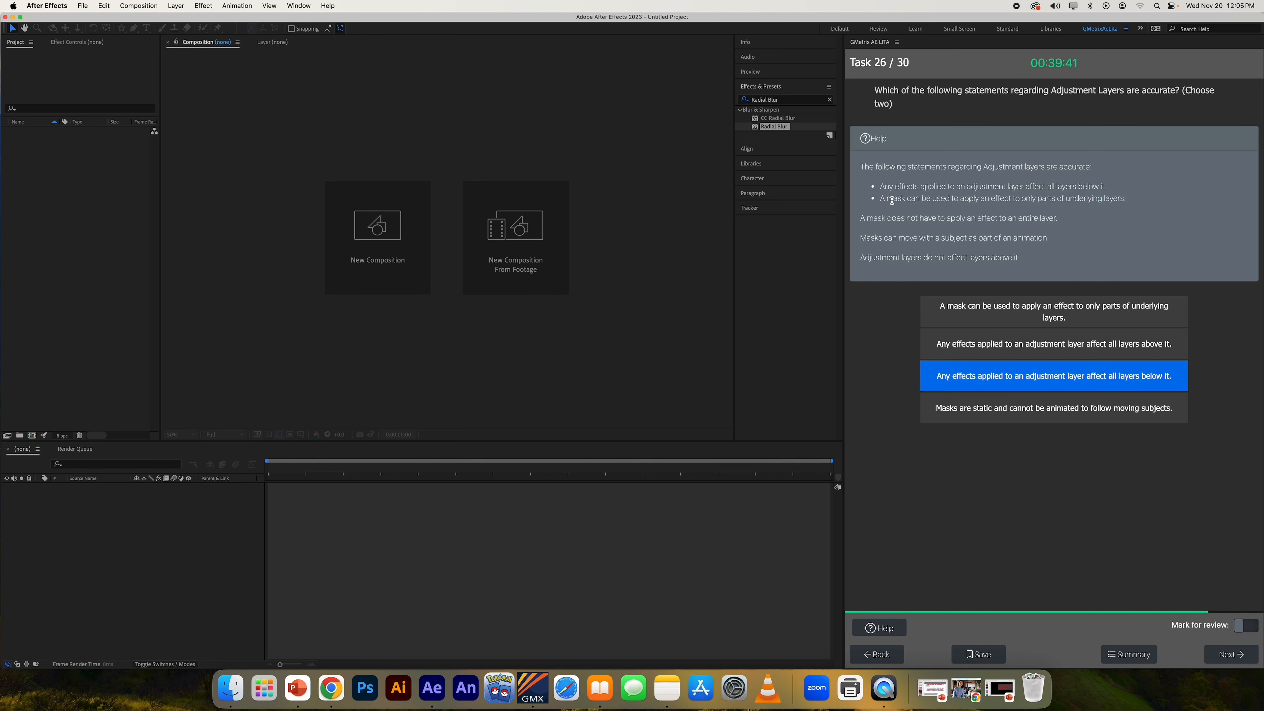
{"action": "left_click_drag", "start_coordinate": [881, 202], "coordinate": [1134, 206]}
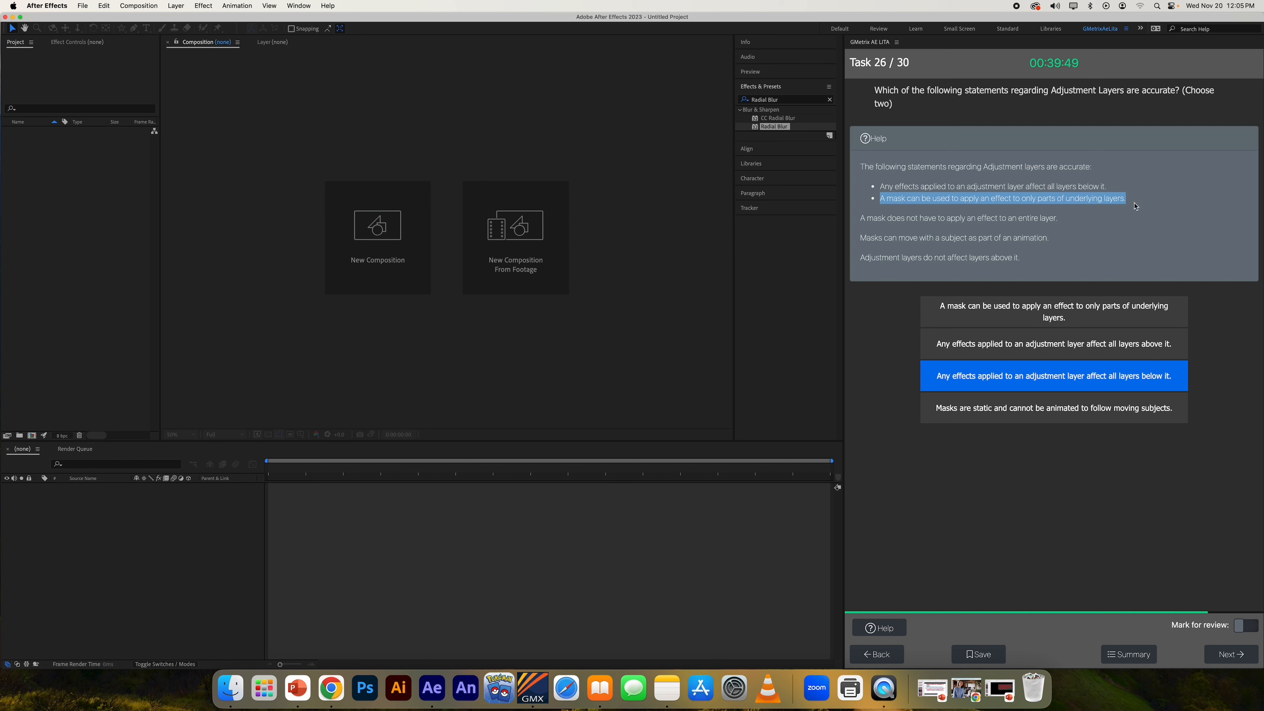
{"action": "left_click", "coordinate": [1136, 306]}
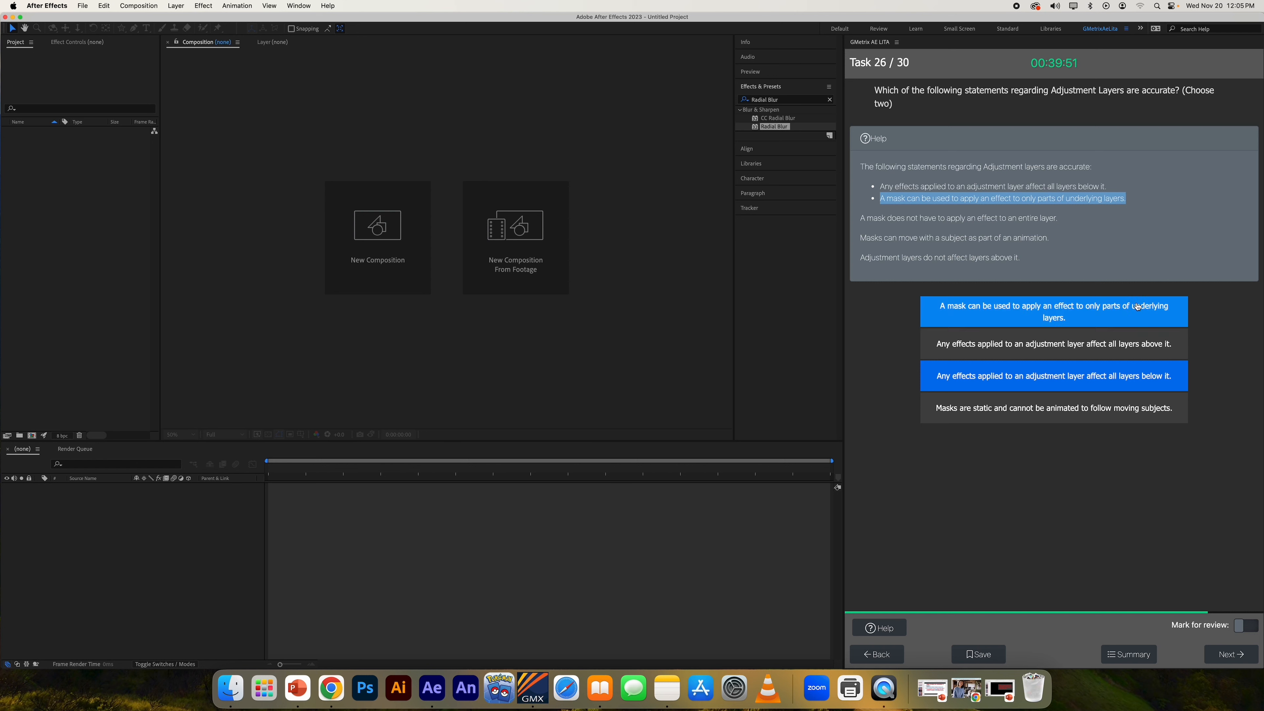
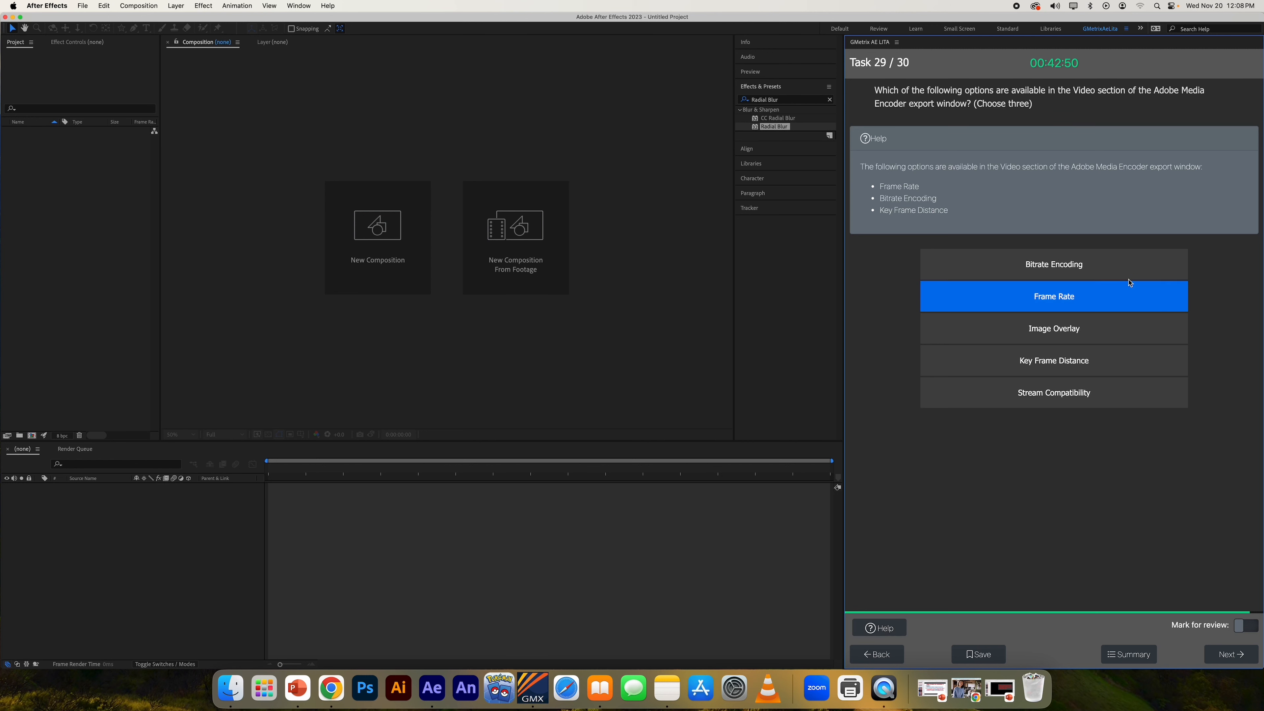
Step: Add Bitrate Encoding and Key Frame Distance to the task 29 answers, then submit and continue to task 30
{"action": "left_click", "coordinate": [1118, 278]}
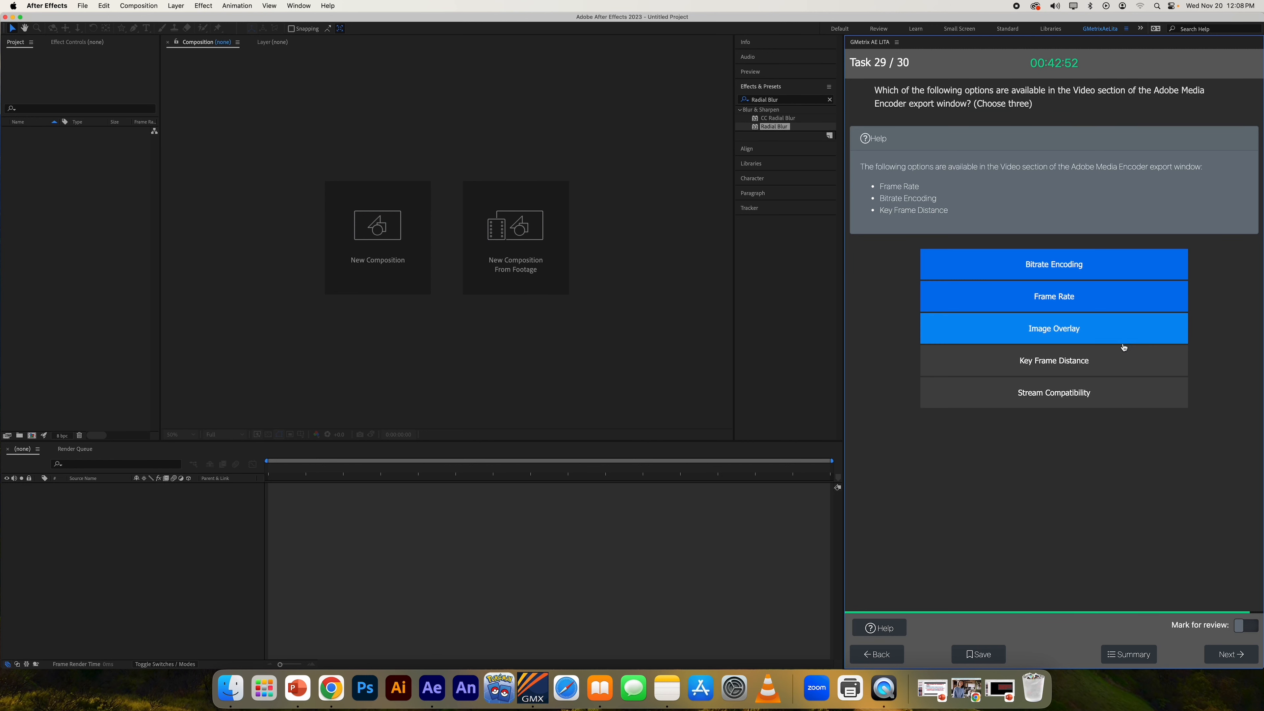
{"action": "left_click", "coordinate": [1106, 371]}
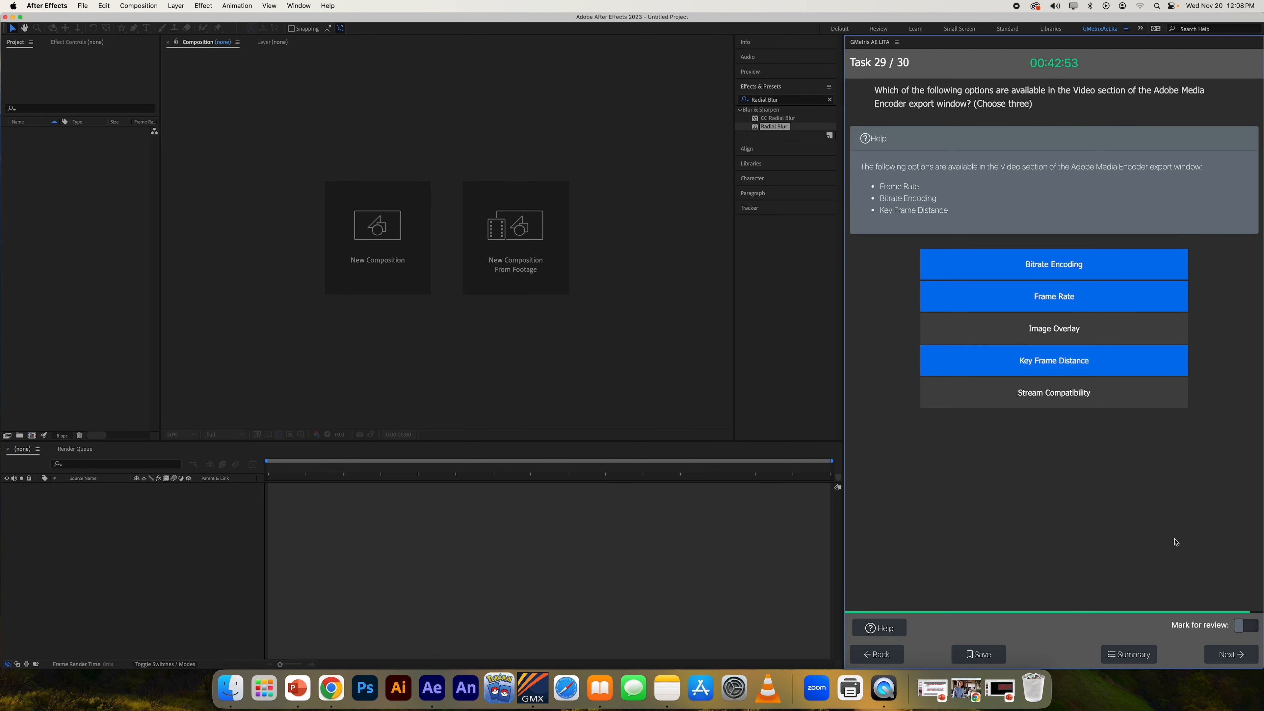
{"action": "left_click", "coordinate": [1228, 655]}
{"action": "left_click", "coordinate": [1229, 384]}
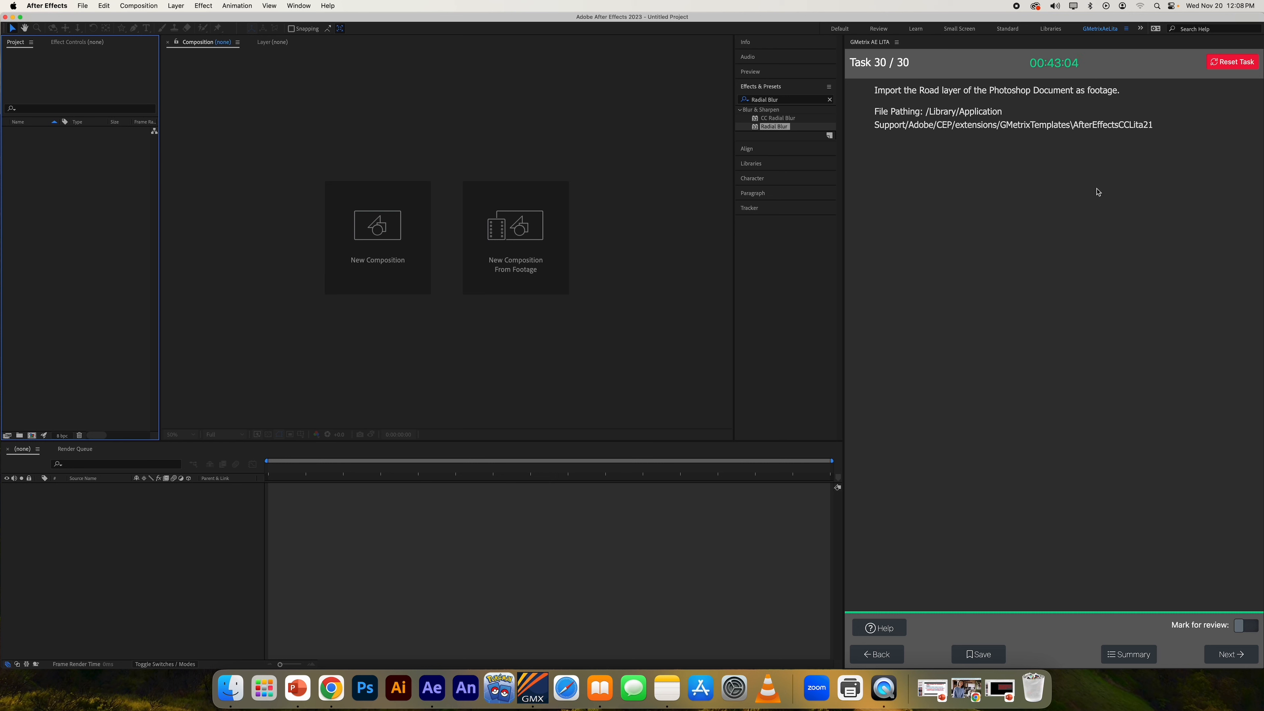
Step: Show the help for task 30 and start importing a file into the project
{"action": "left_click", "coordinate": [881, 627]}
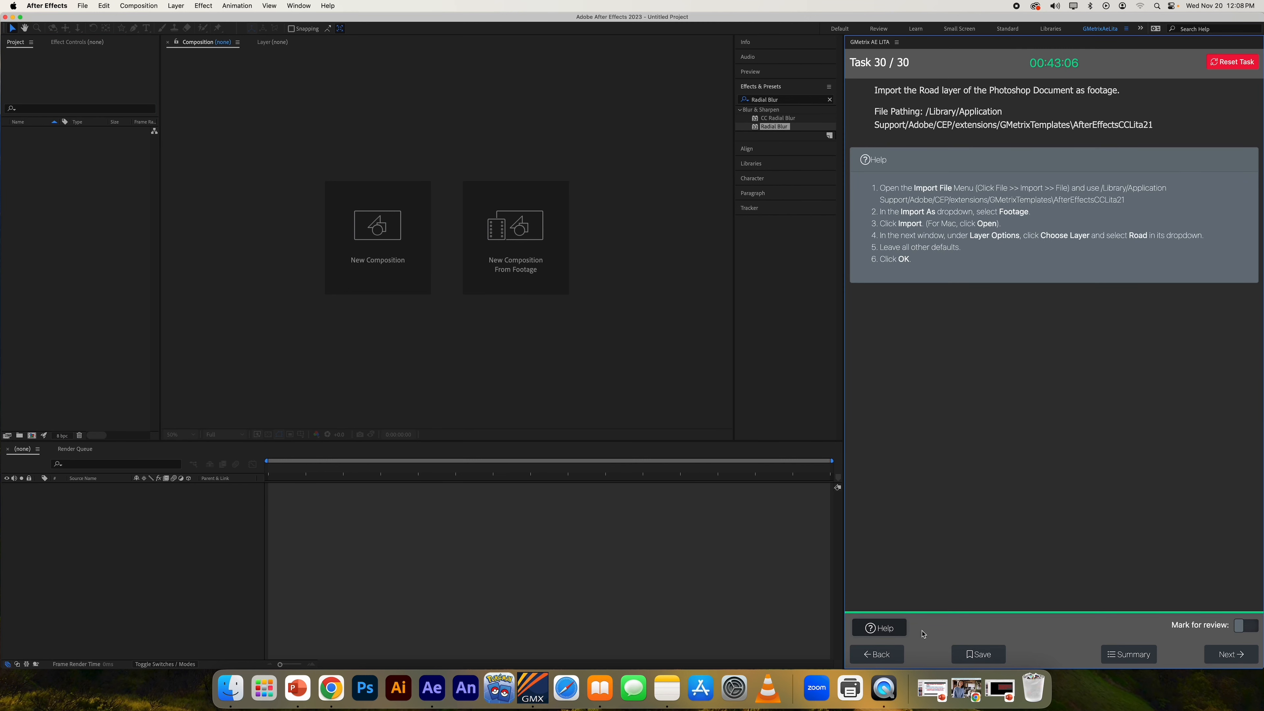
{"action": "left_click", "coordinate": [82, 5]}
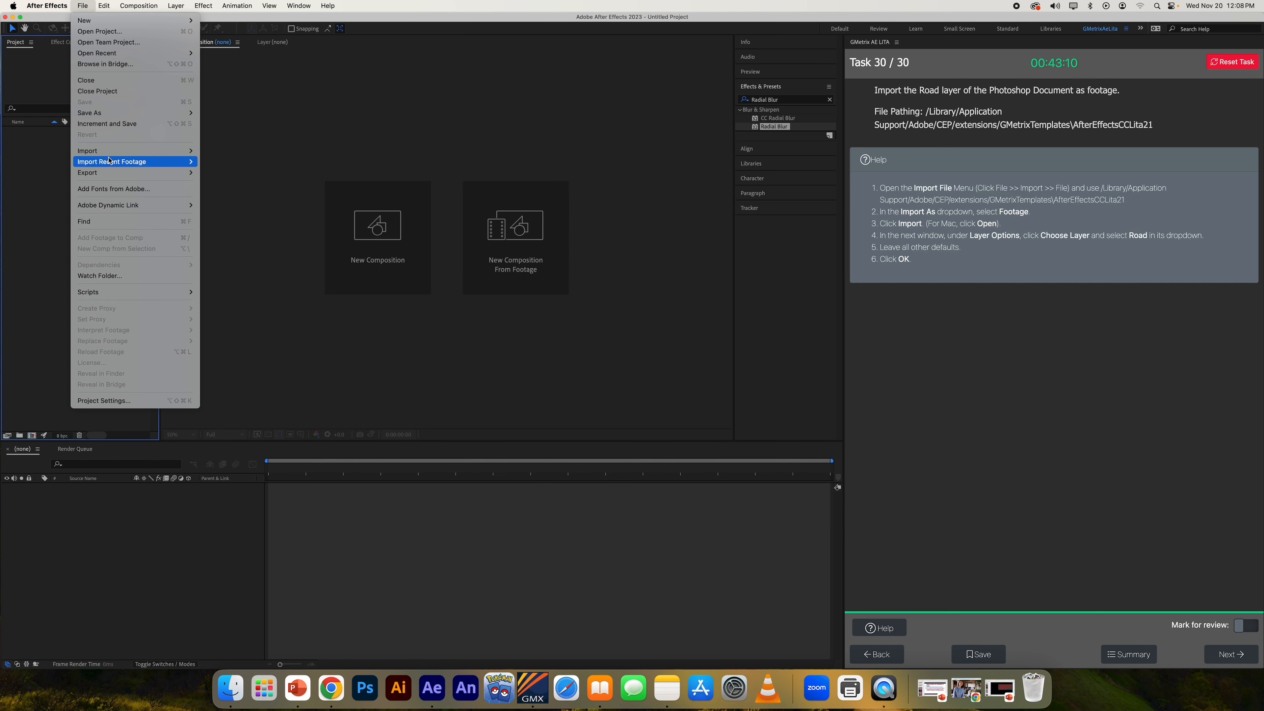
{"action": "mouse_move", "coordinate": [187, 159]}
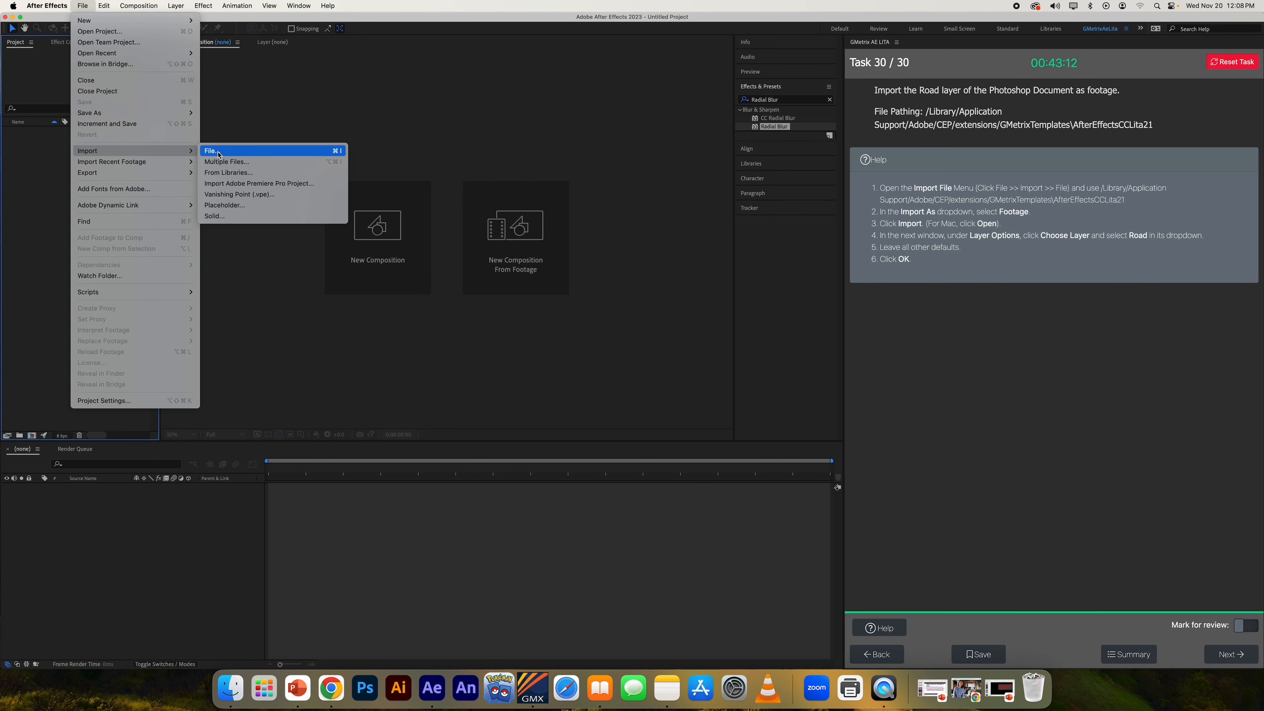
{"action": "left_click", "coordinate": [219, 150]}
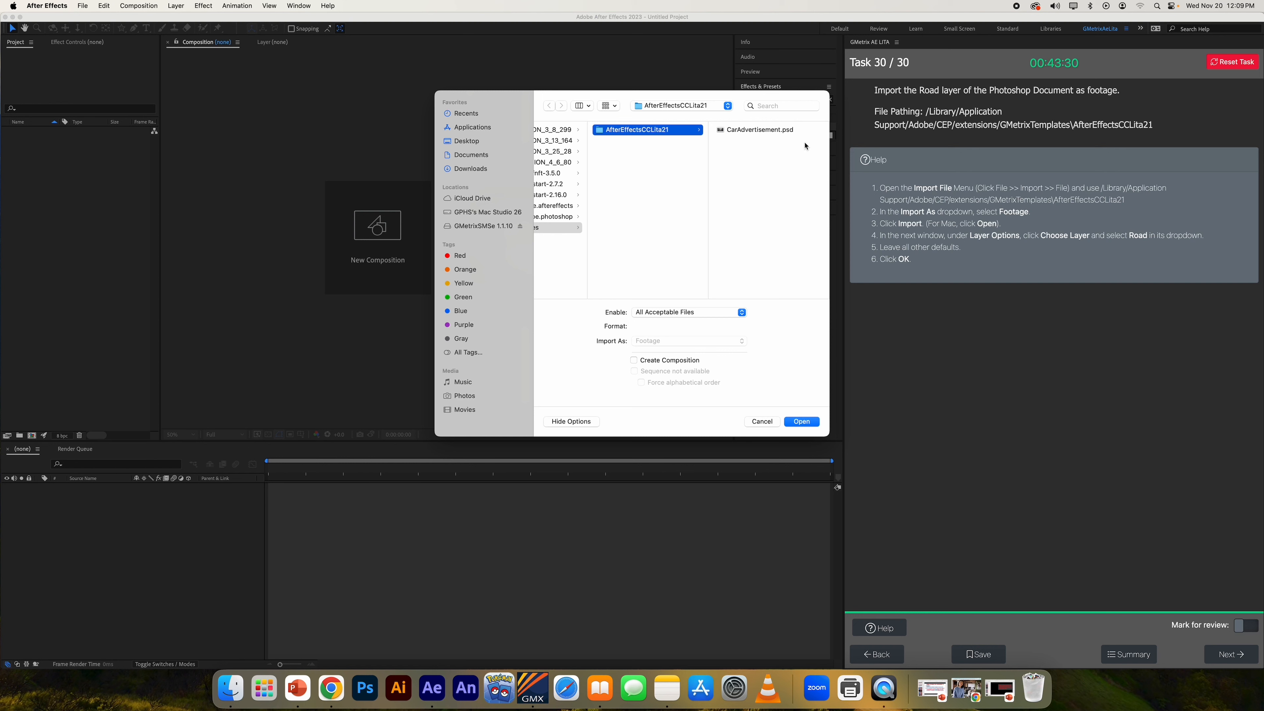
Step: Open CarAdvertisement.psd as Footage from Macintosh HD/Library/Application Support/Adobe/CEP/extensions/GMetrixTemplates/AfterEffectsCCLita21
{"action": "left_click", "coordinate": [473, 213]}
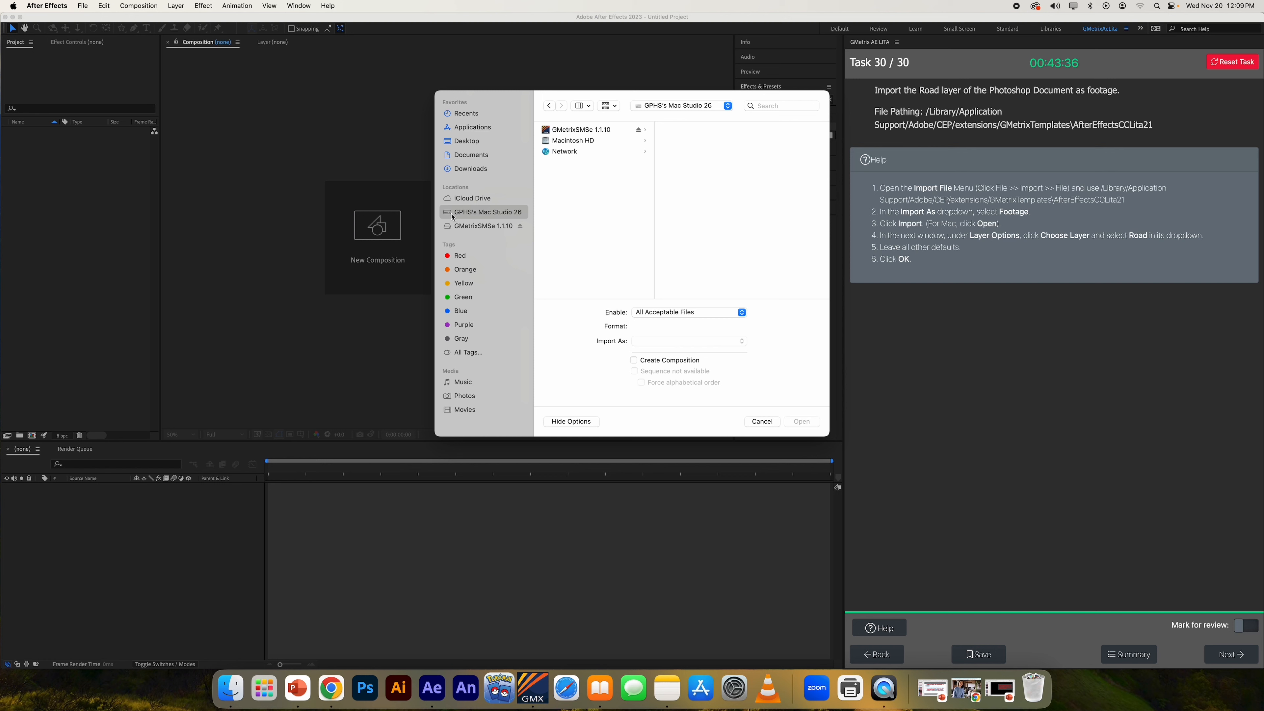
{"action": "left_click", "coordinate": [568, 142]}
{"action": "left_click", "coordinate": [715, 140]}
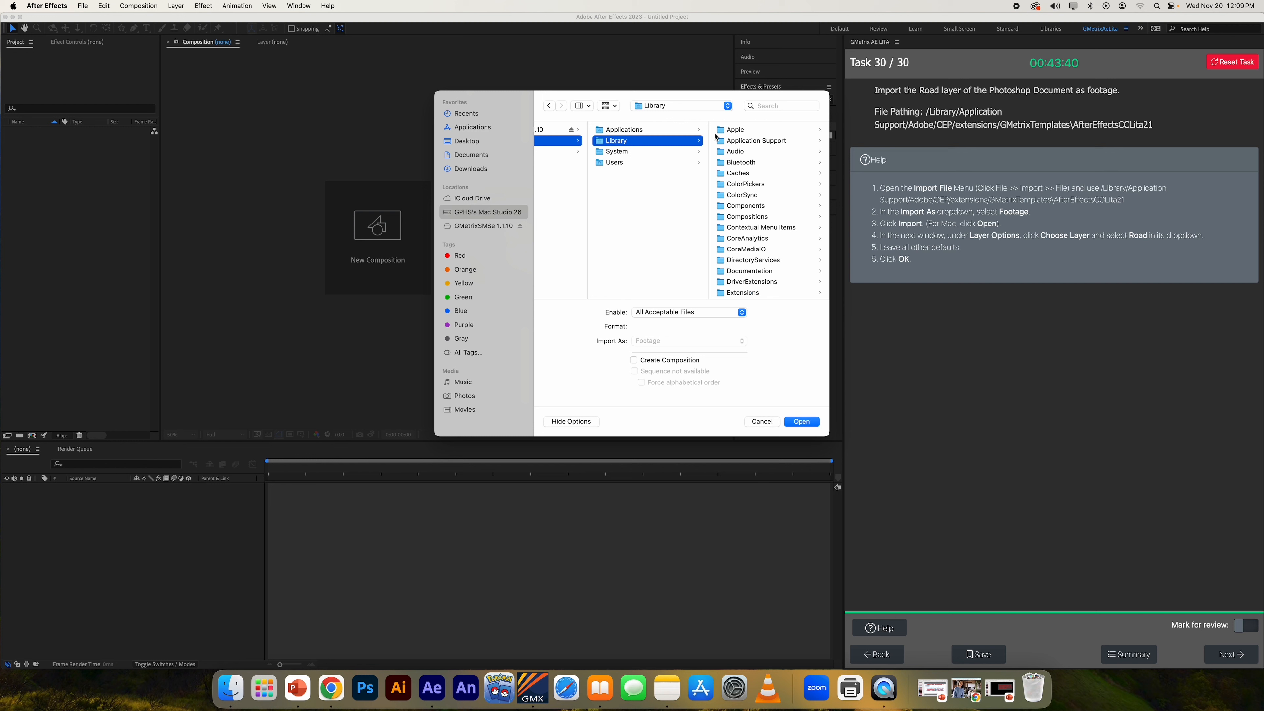
{"action": "left_click", "coordinate": [754, 140]}
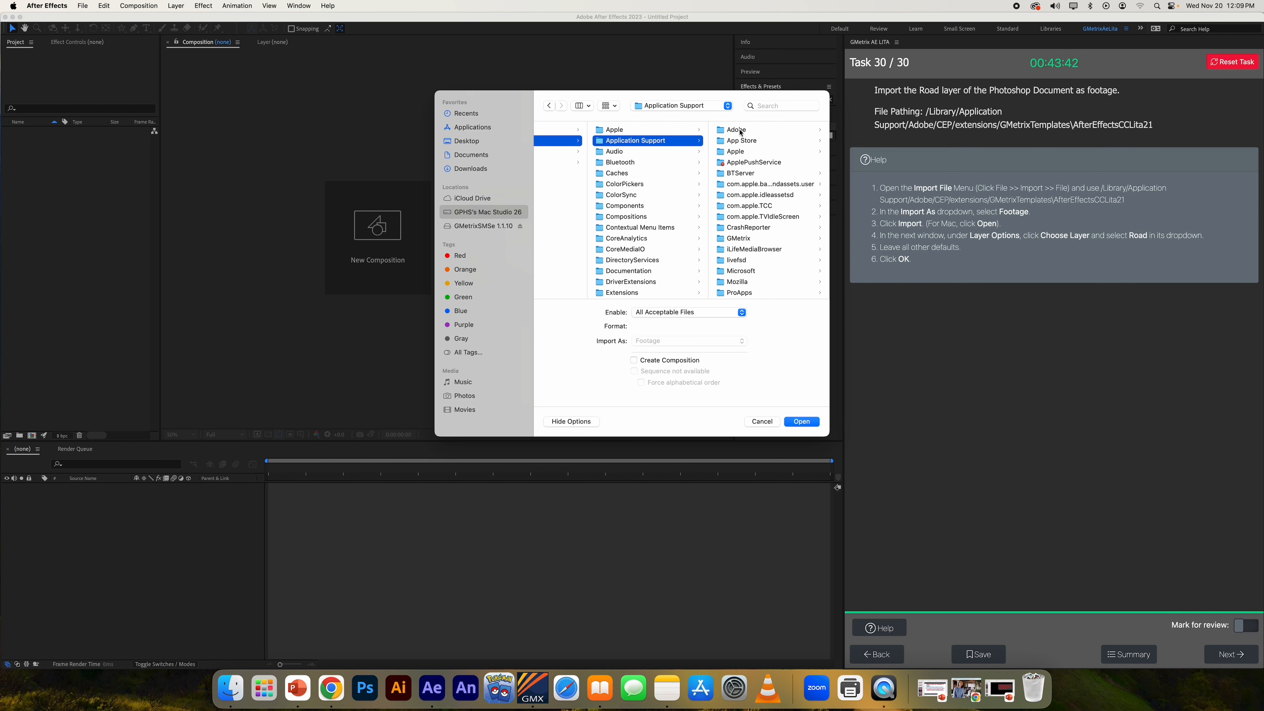
{"action": "left_click", "coordinate": [741, 131]}
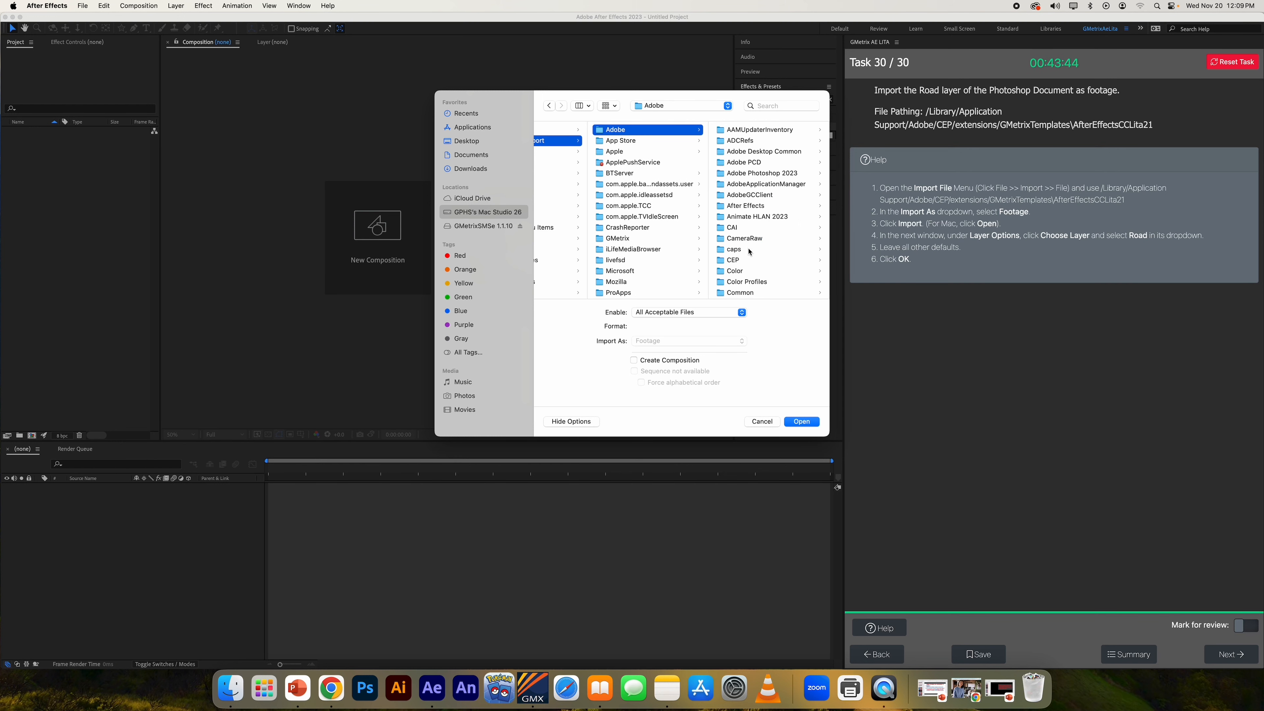
{"action": "left_click", "coordinate": [743, 266]}
{"action": "left_click", "coordinate": [743, 130]}
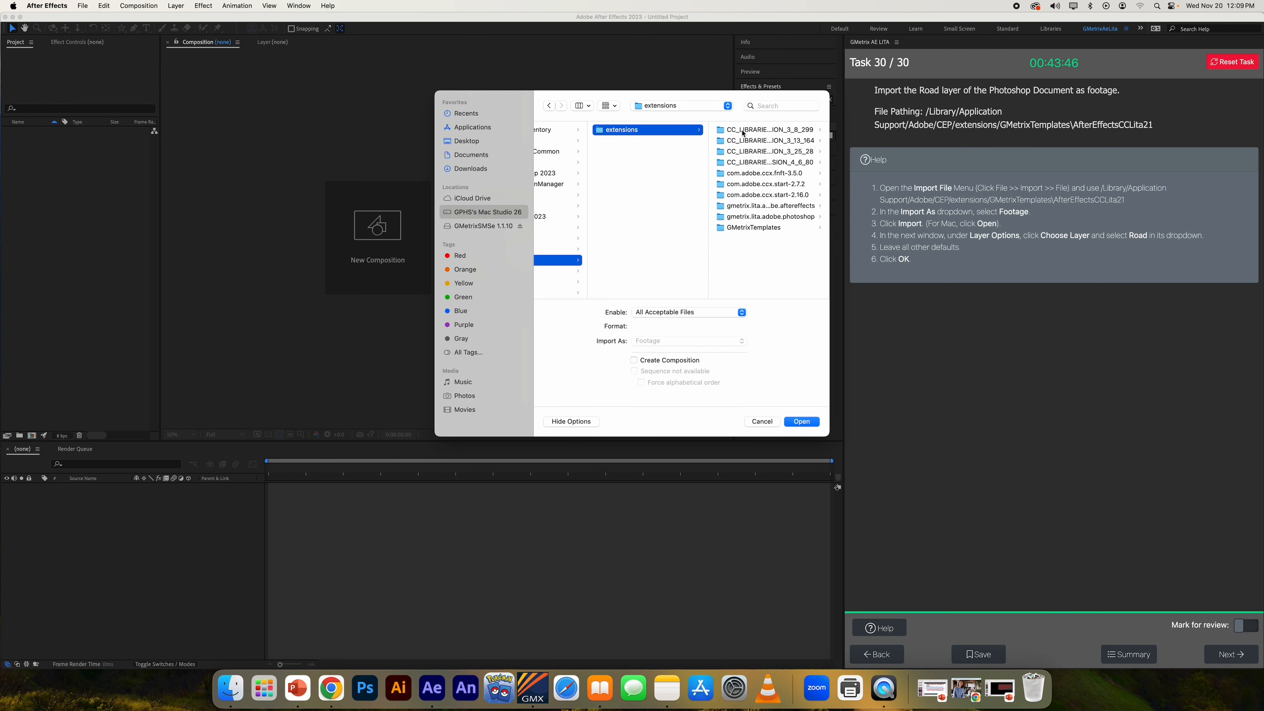
{"action": "left_click", "coordinate": [739, 227]}
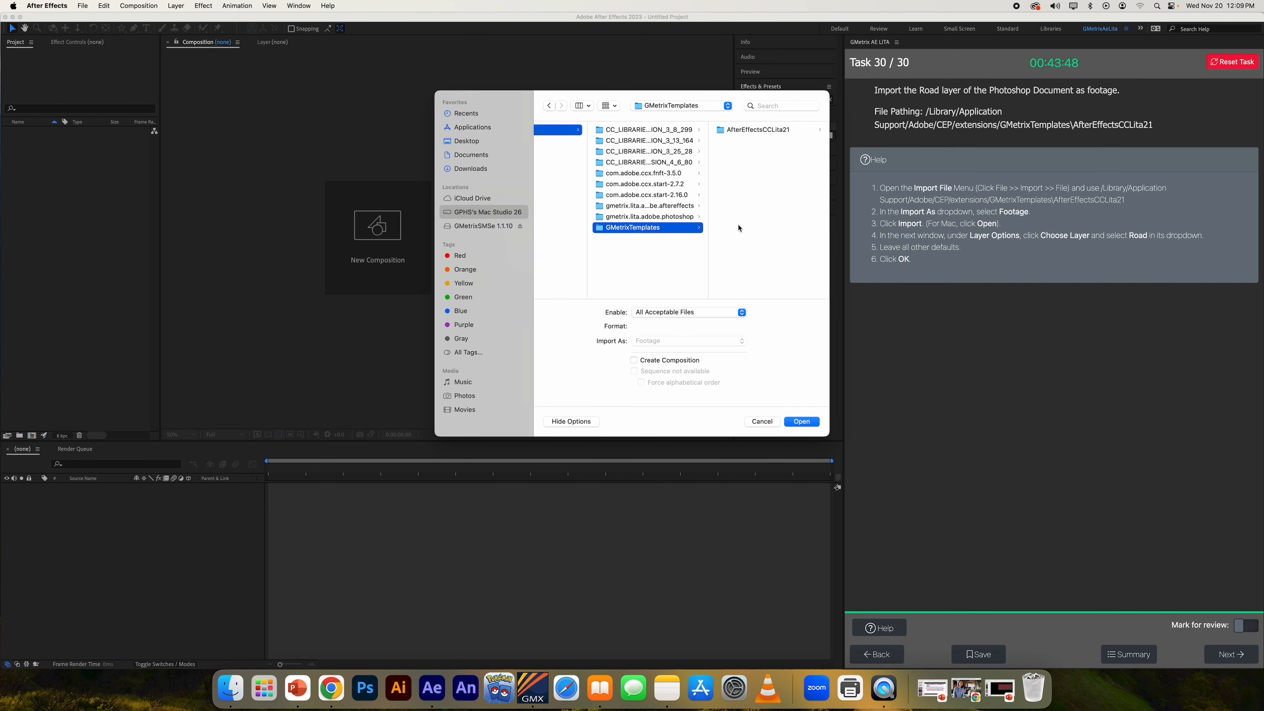
{"action": "left_click", "coordinate": [739, 130]}
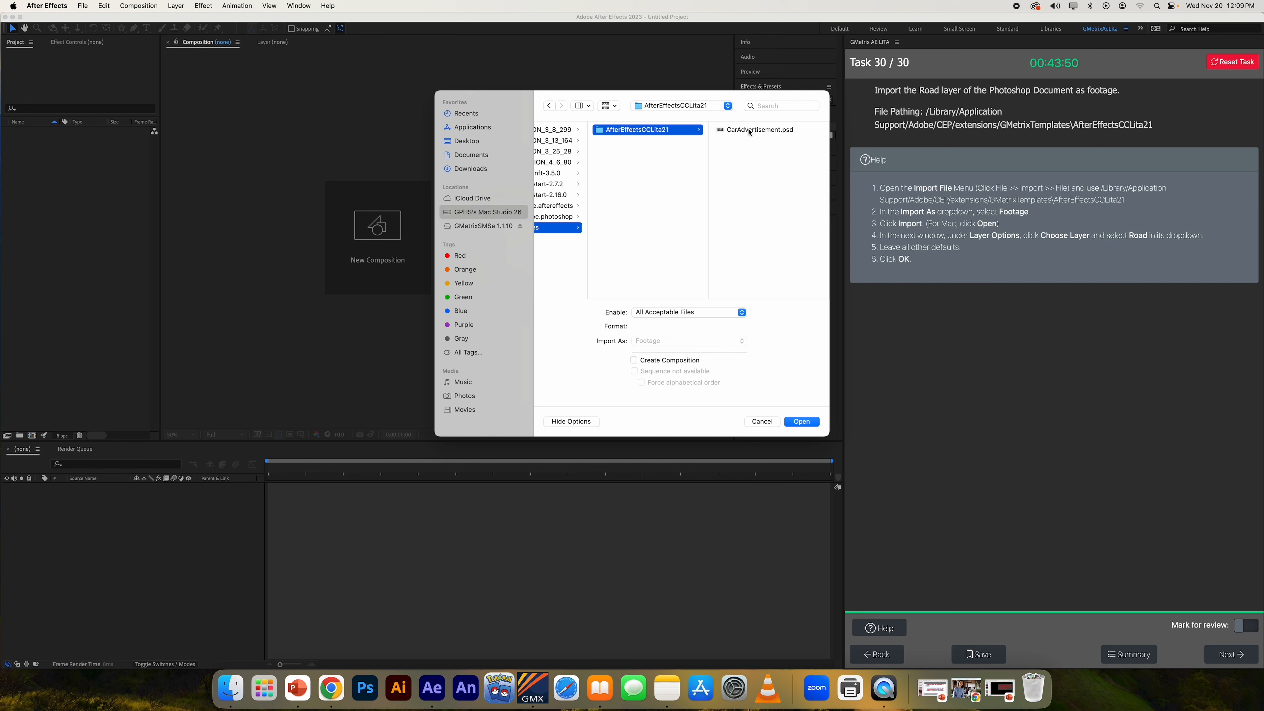
{"action": "left_click", "coordinate": [750, 131]}
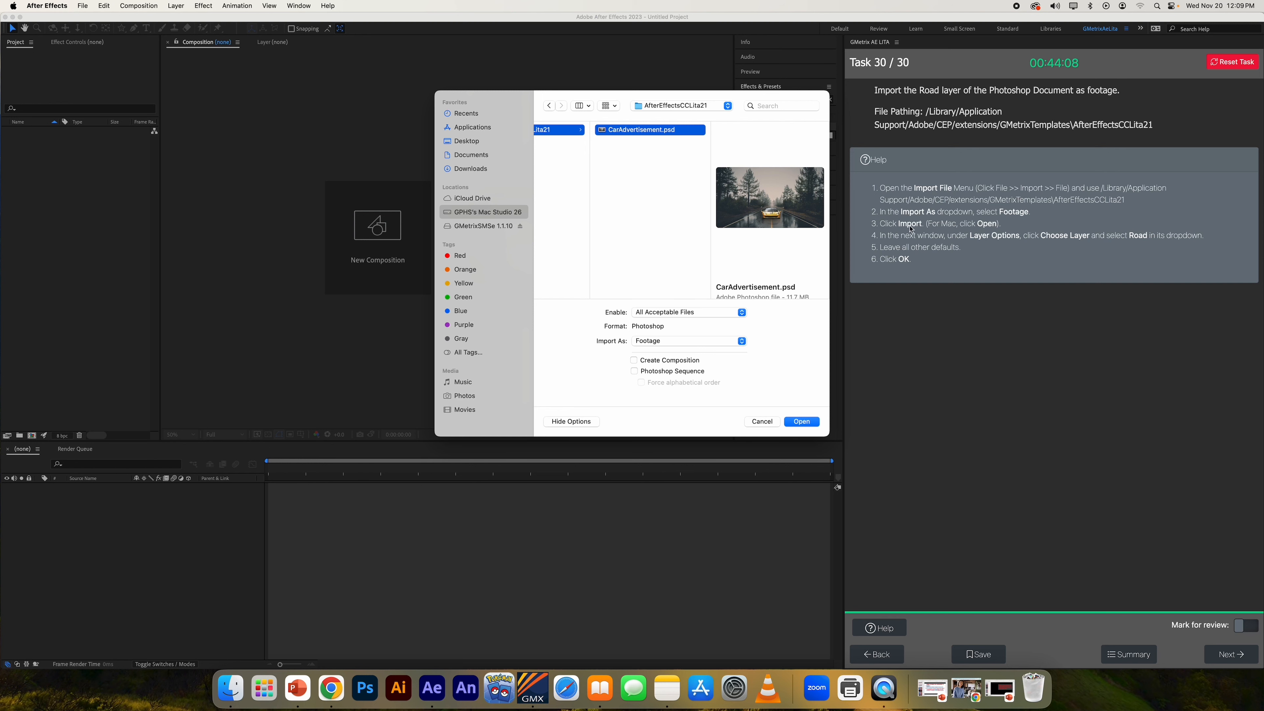
{"action": "left_click", "coordinate": [805, 422]}
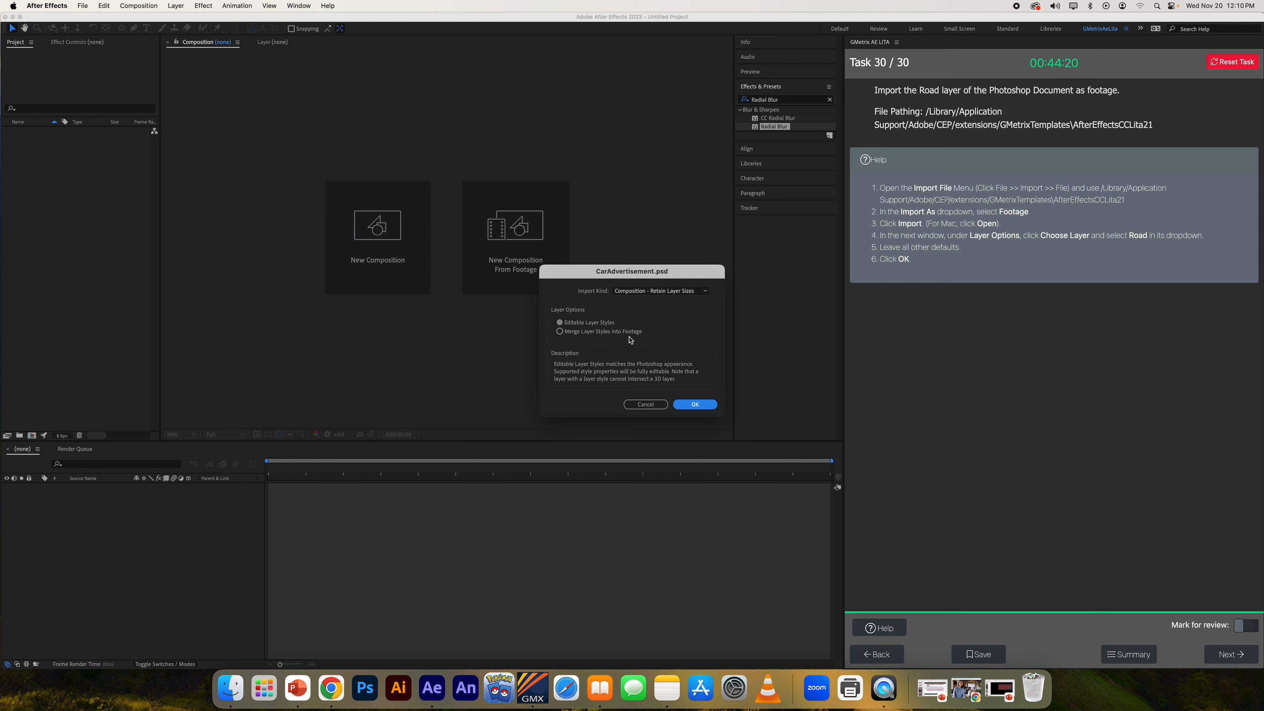
{"action": "left_click", "coordinate": [667, 293]}
{"action": "left_click", "coordinate": [666, 294]}
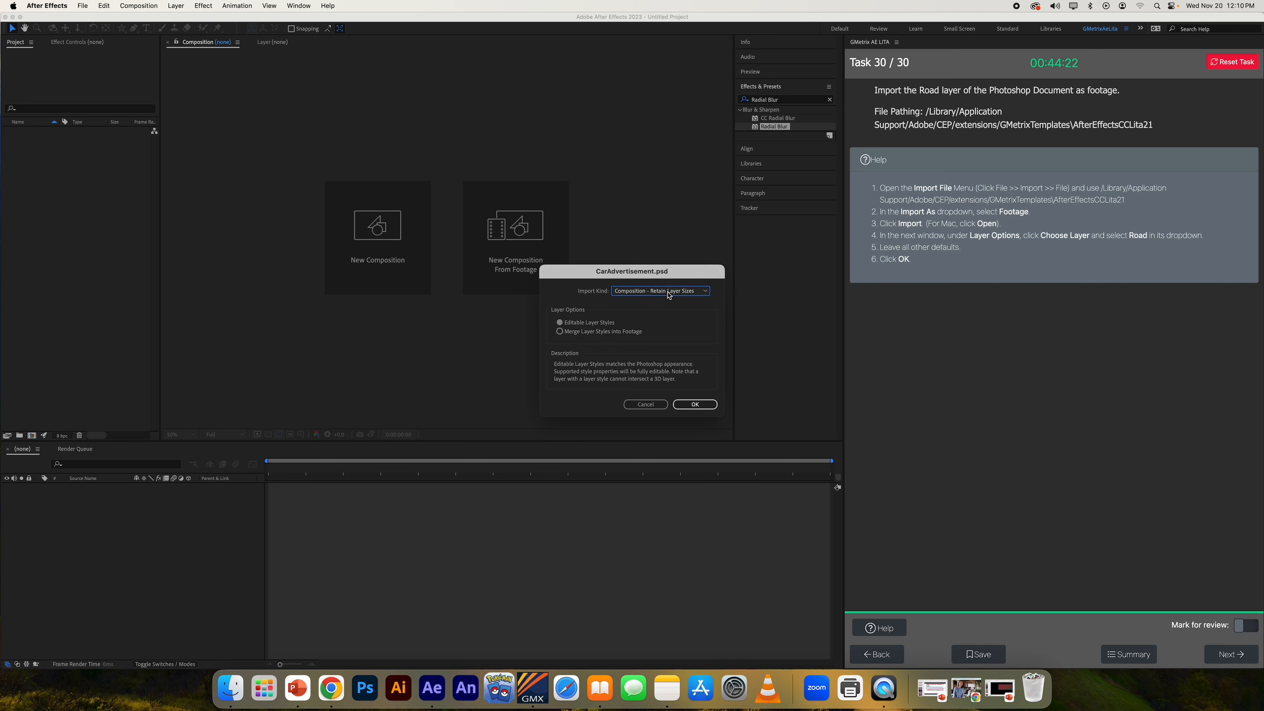
{"action": "left_click", "coordinate": [589, 333]}
{"action": "left_click", "coordinate": [590, 324]}
{"action": "left_click", "coordinate": [624, 295]}
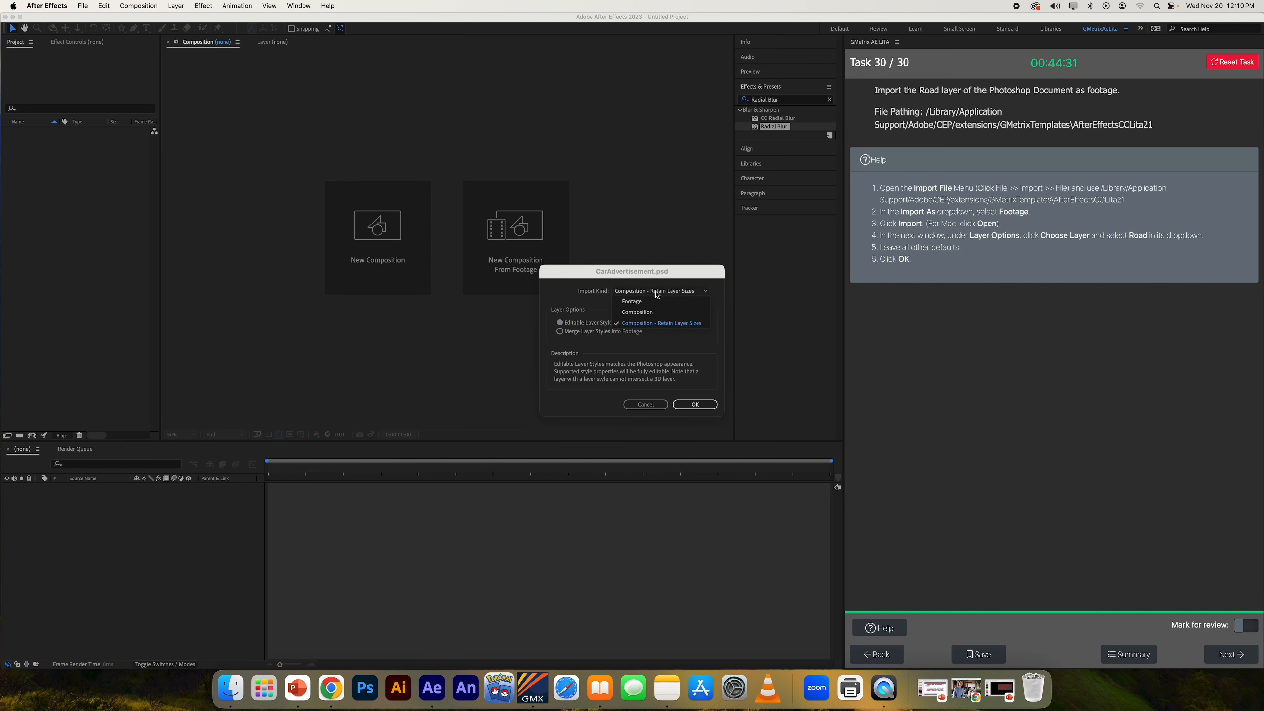
{"action": "left_click", "coordinate": [647, 308]}
{"action": "left_click", "coordinate": [650, 295]}
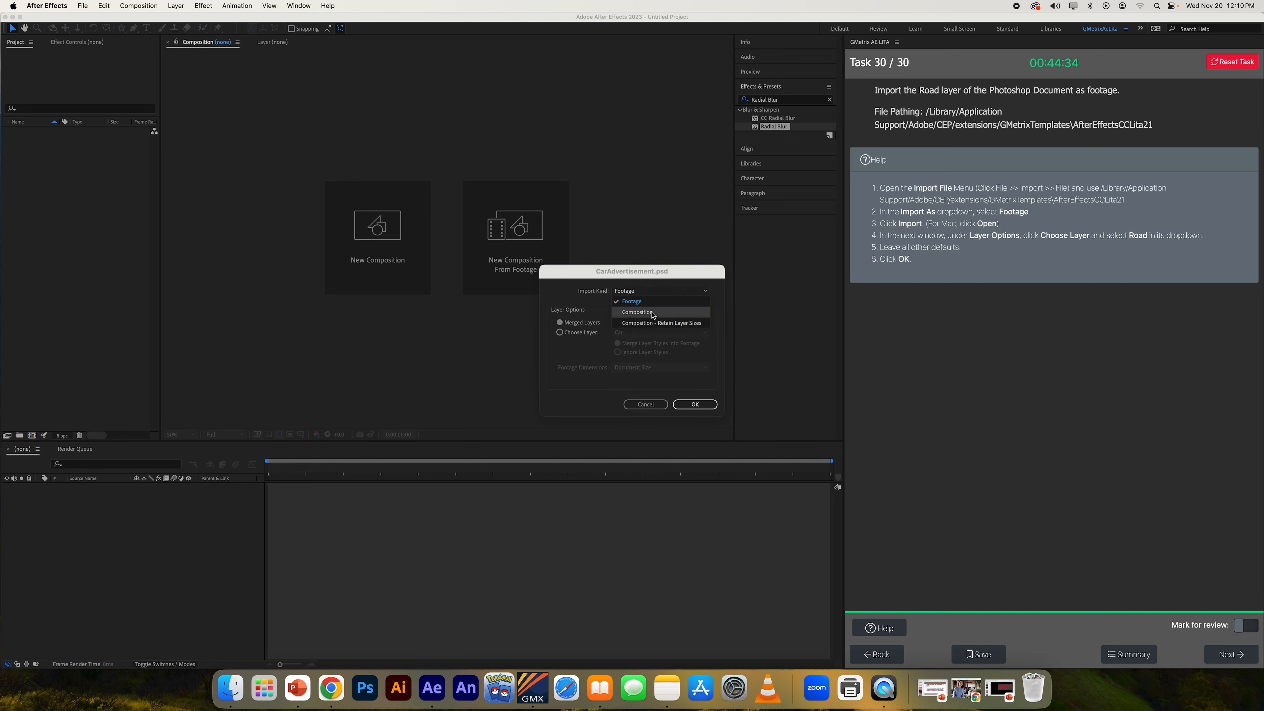
{"action": "left_click", "coordinate": [665, 322]}
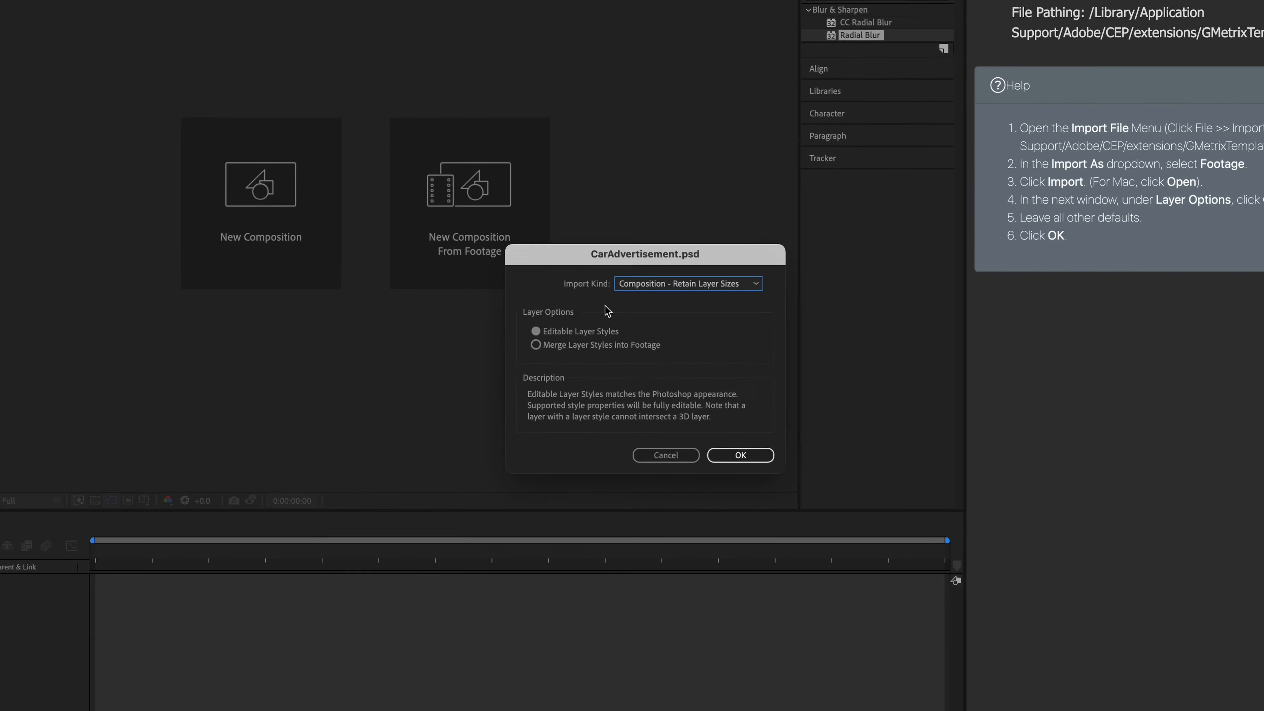
Step: Import only the Road layer with the import kind set to Footage, keeping the other defaults, and open the imported footage for viewing
{"action": "left_click", "coordinate": [715, 273]}
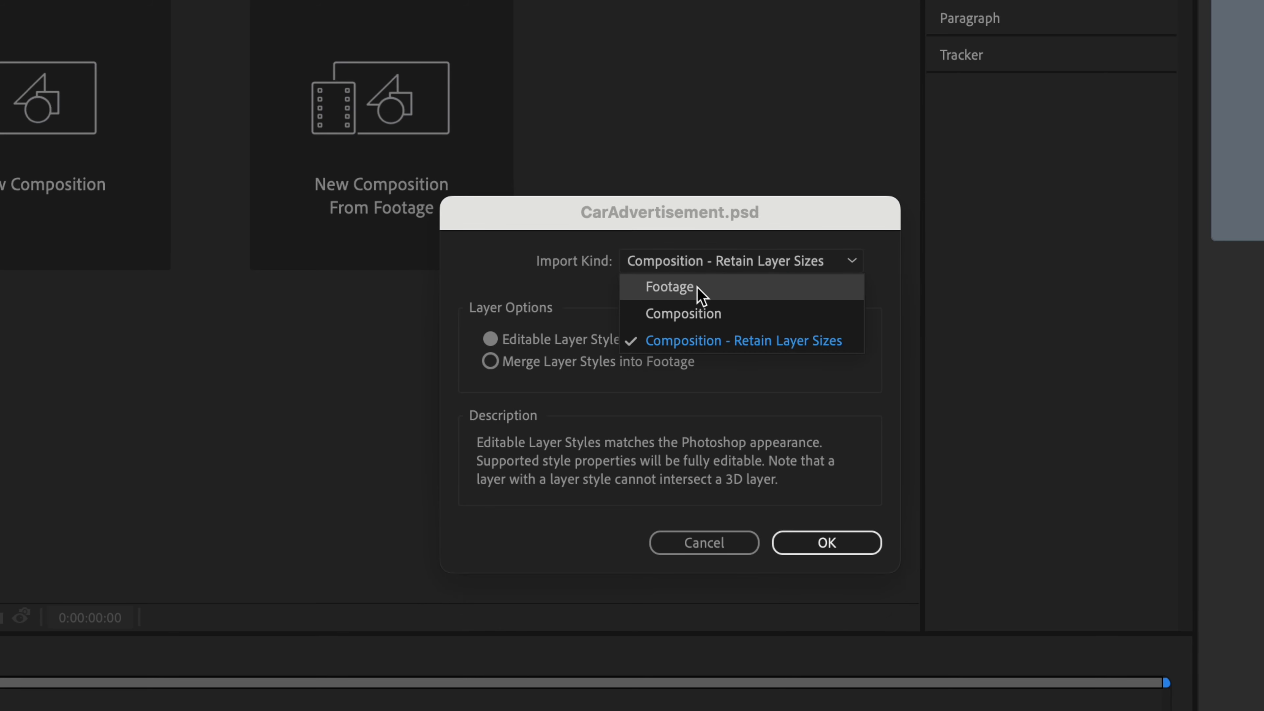
{"action": "left_click", "coordinate": [677, 289]}
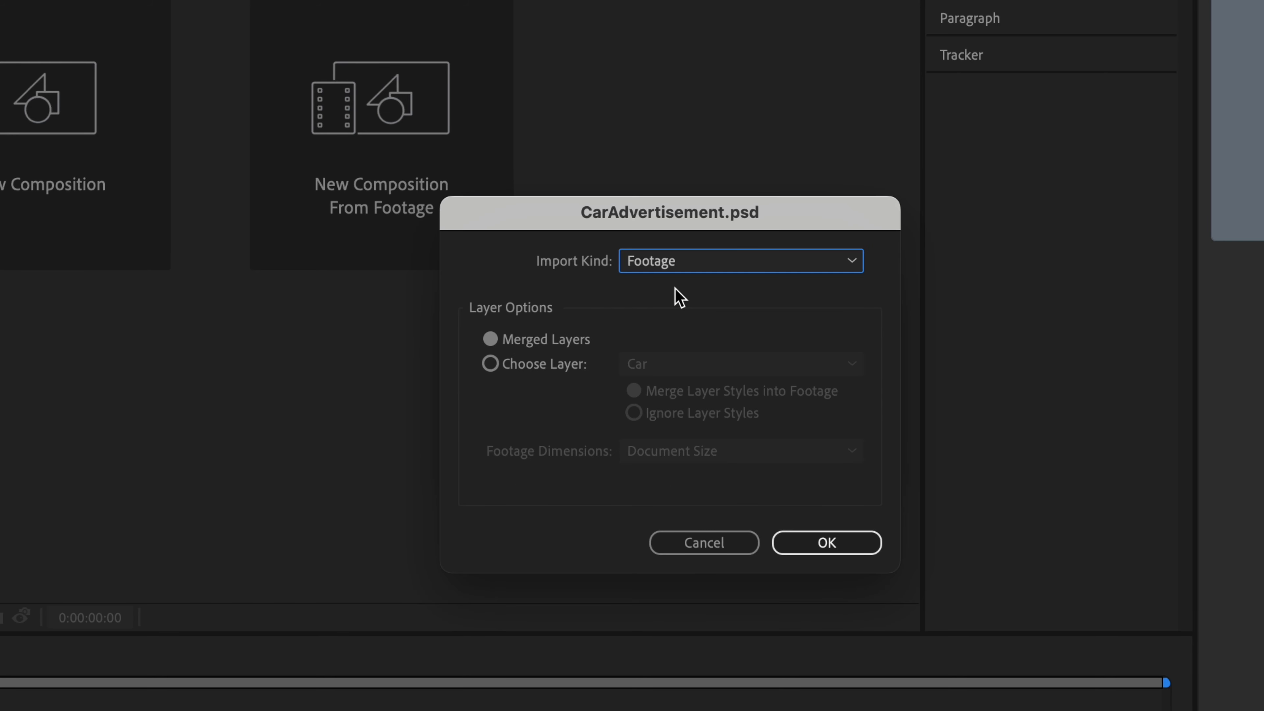
{"action": "left_click", "coordinate": [490, 364]}
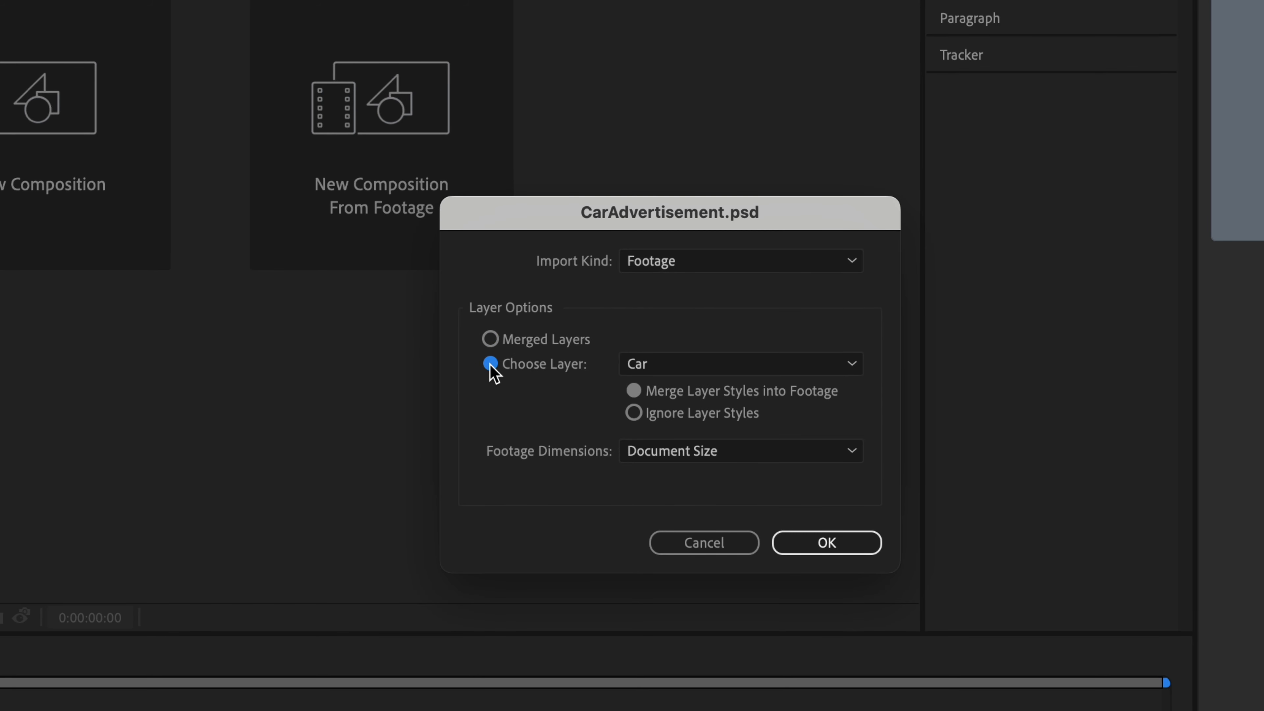
{"action": "left_click", "coordinate": [729, 361]}
{"action": "left_click", "coordinate": [689, 440]}
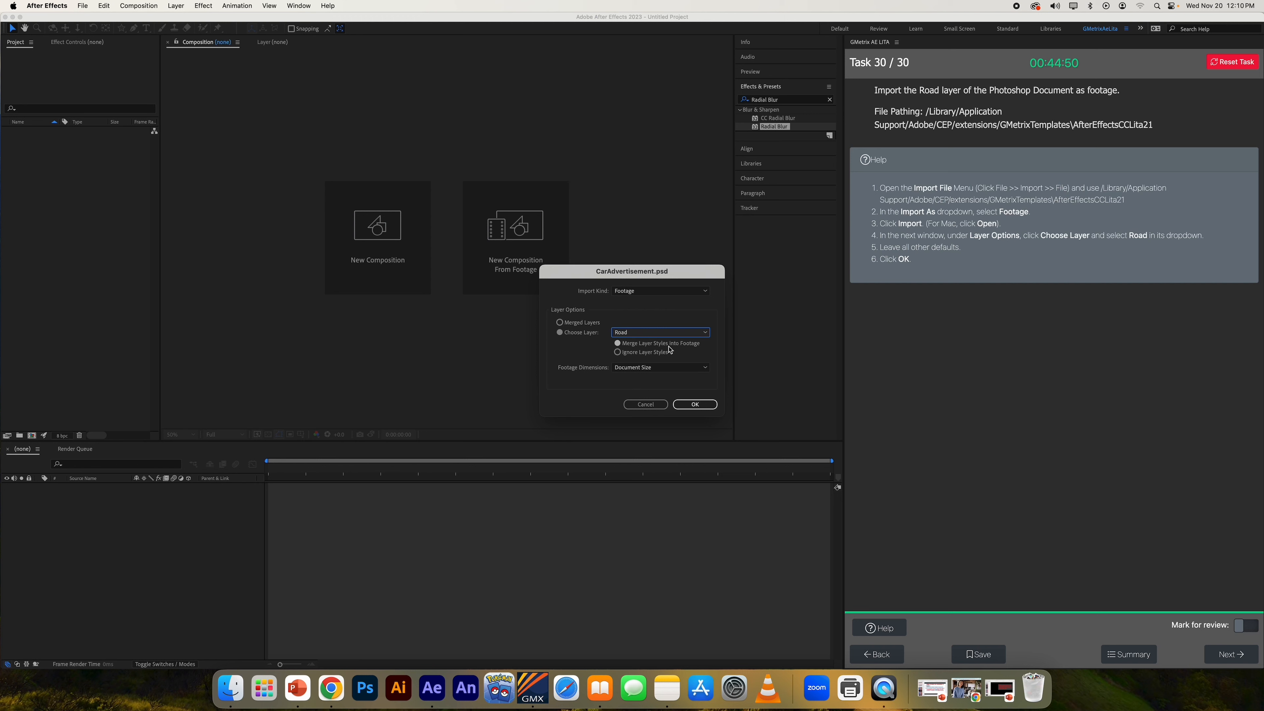
{"action": "left_click", "coordinate": [695, 406]}
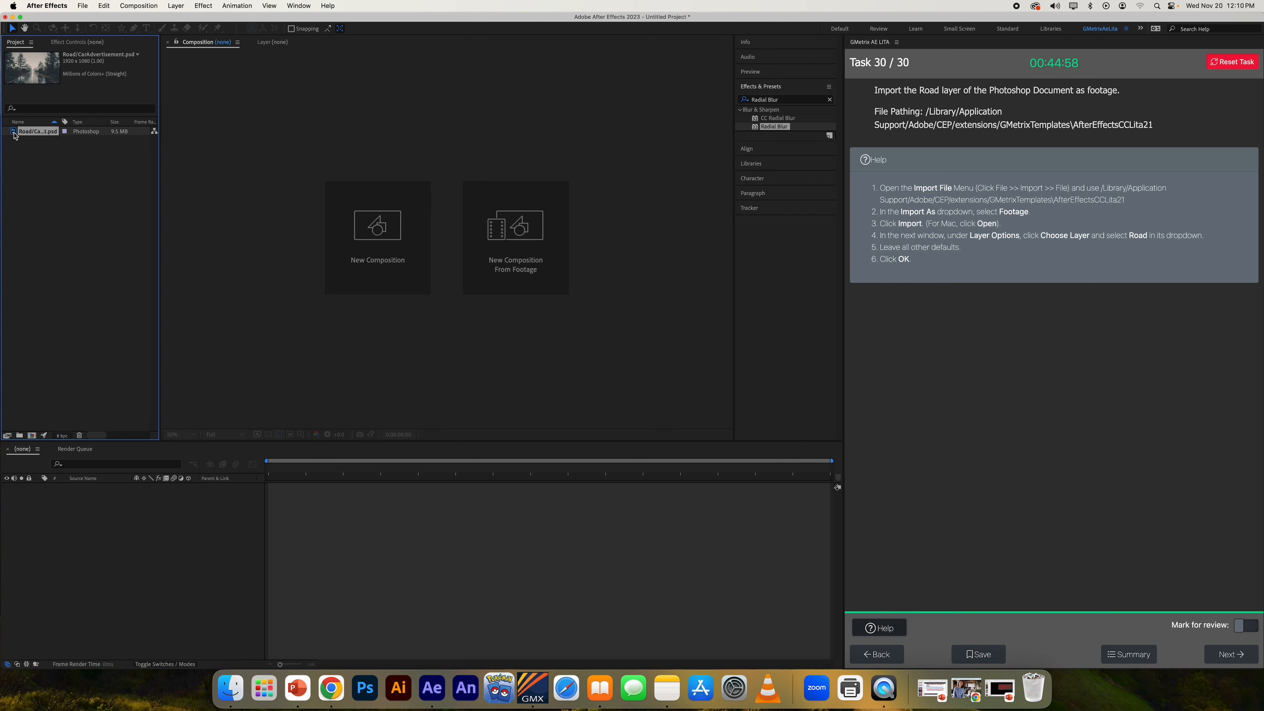
{"action": "double_click", "coordinate": [15, 132]}
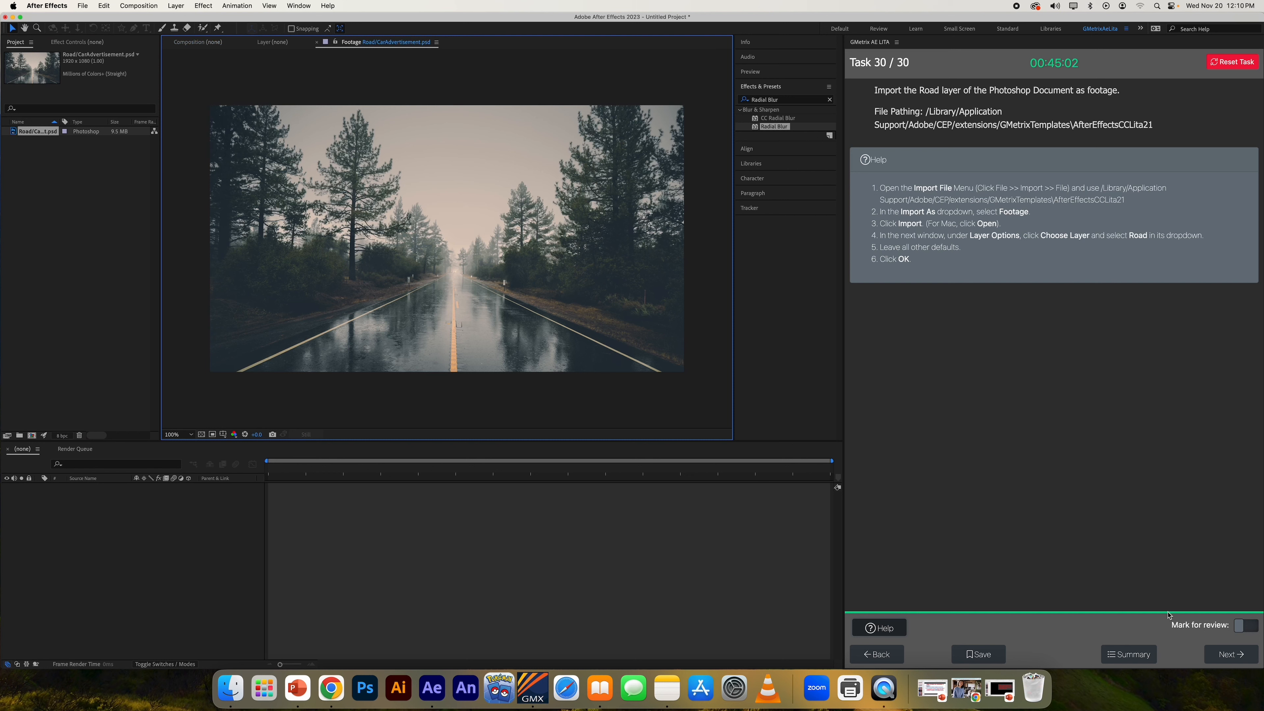
Step: Submit task 30 for grading and submit the After Effects 2020-2024 Practice Exam 1 Training test
{"action": "left_click", "coordinate": [1238, 659]}
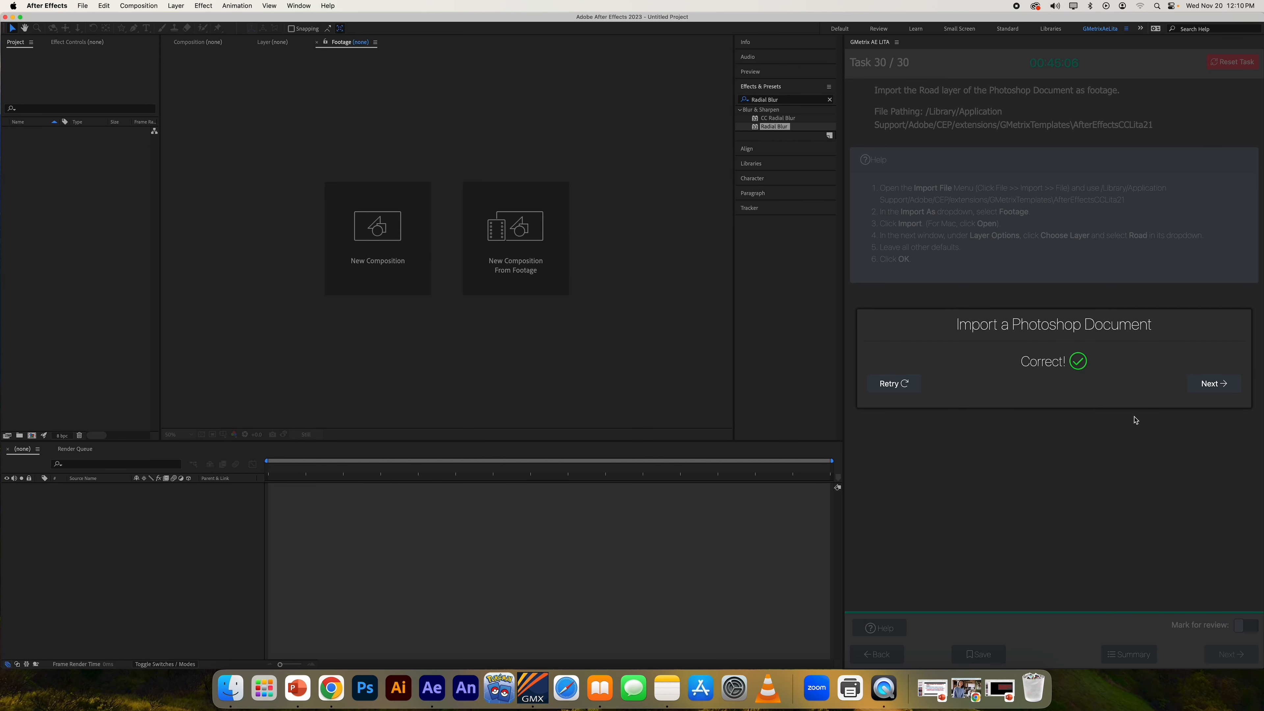
{"action": "left_click", "coordinate": [1207, 381]}
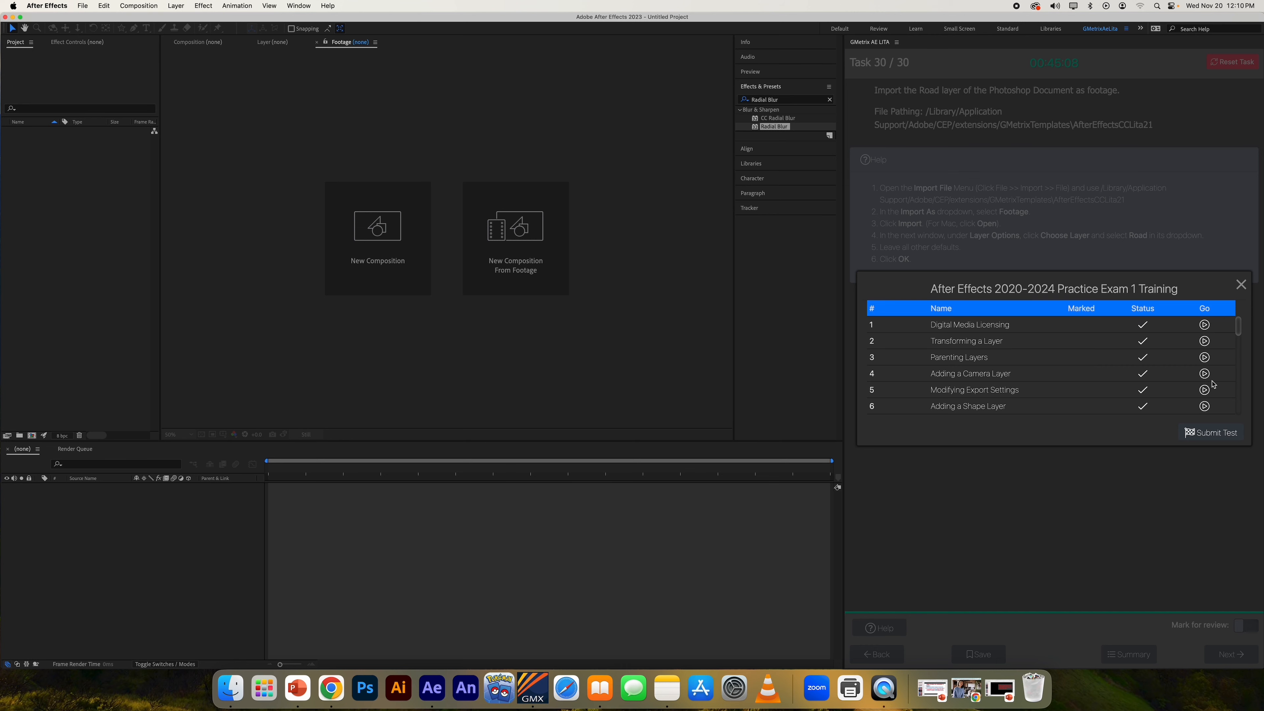
{"action": "left_click", "coordinate": [1210, 433]}
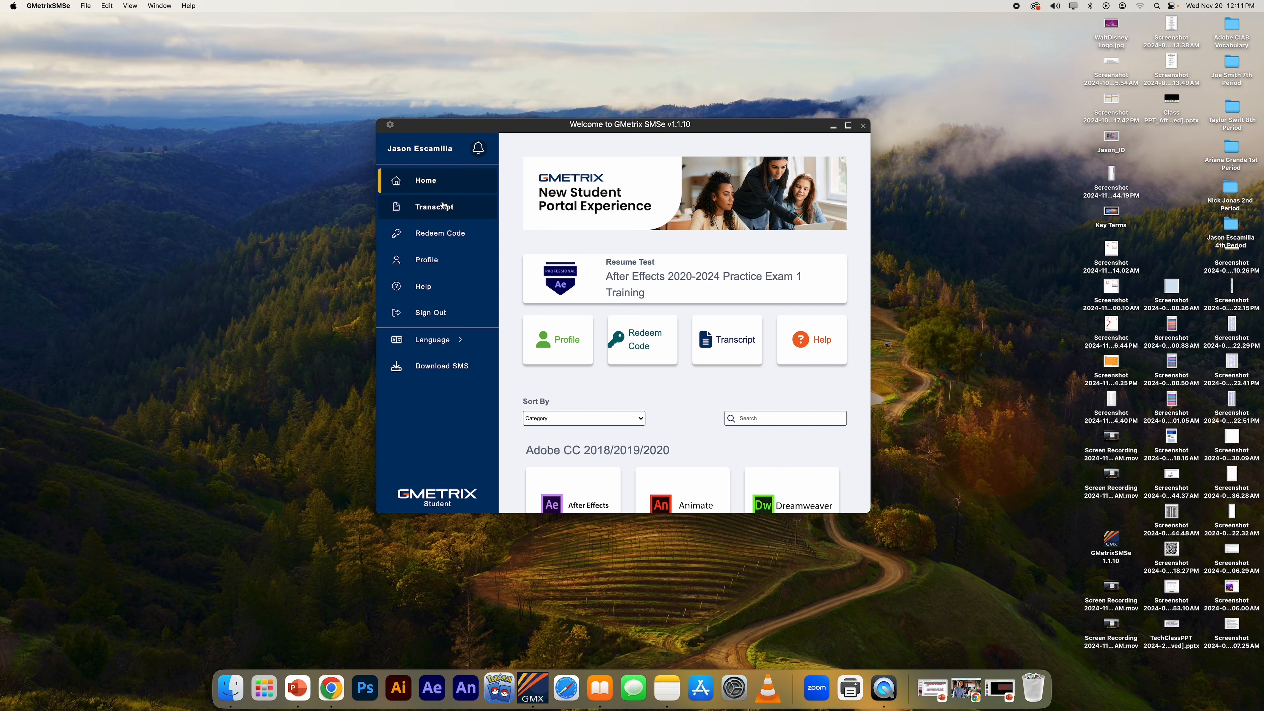
Step: Look through the student transcript in the GMetrix portal and return to the home page
{"action": "scroll", "coordinate": [605, 299], "scroll_direction": "down", "scroll_amount": 3}
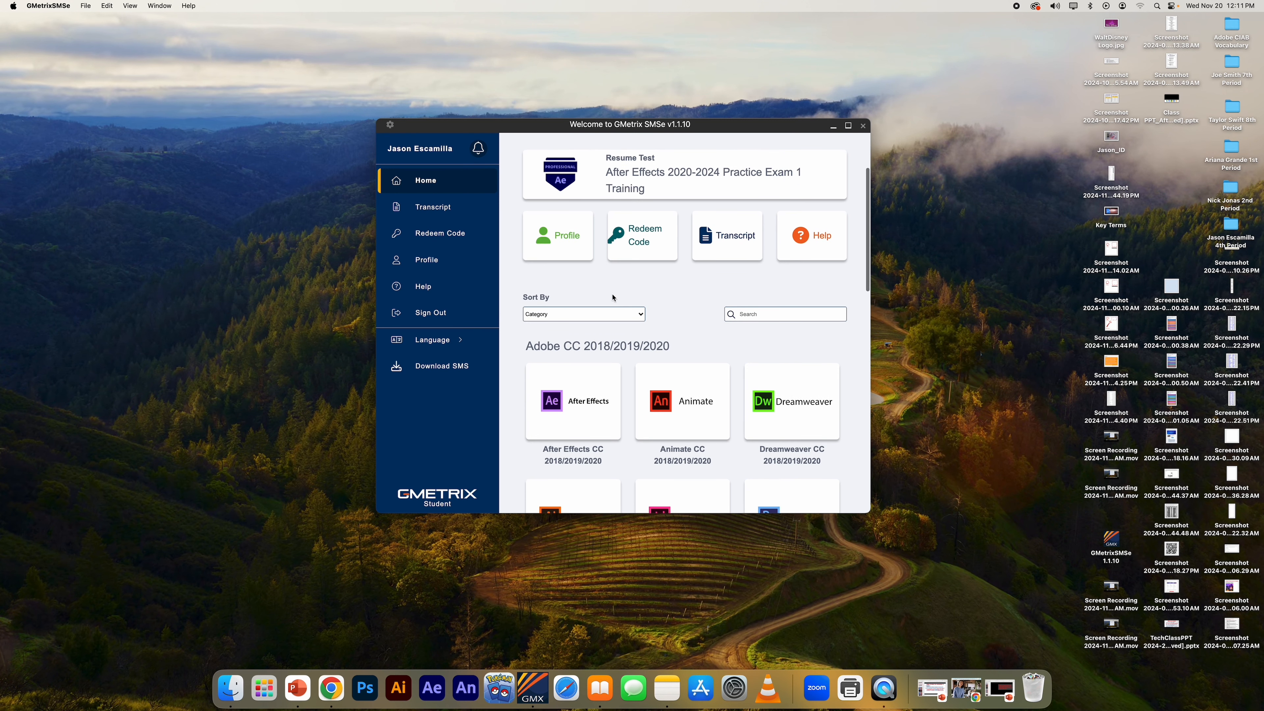
{"action": "left_click", "coordinate": [742, 251]}
{"action": "scroll", "coordinate": [742, 252], "scroll_direction": "down", "scroll_amount": 10}
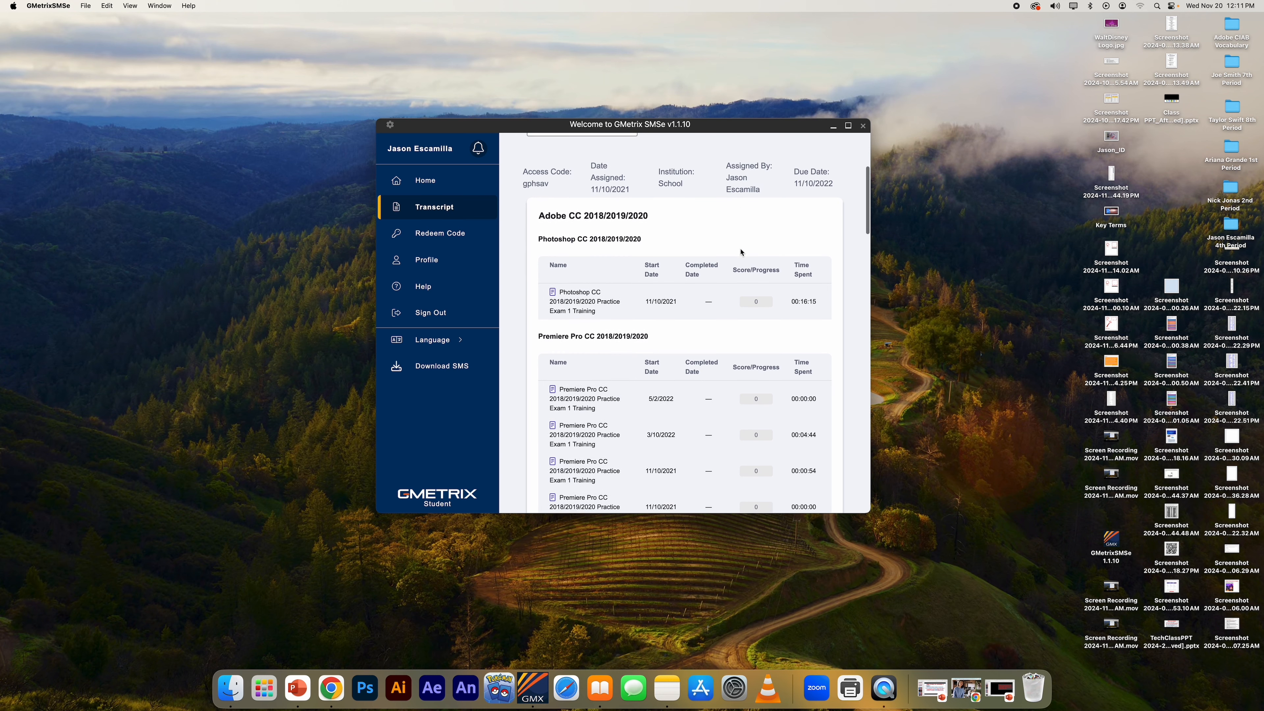
{"action": "scroll", "coordinate": [739, 252], "scroll_direction": "up", "scroll_amount": 10}
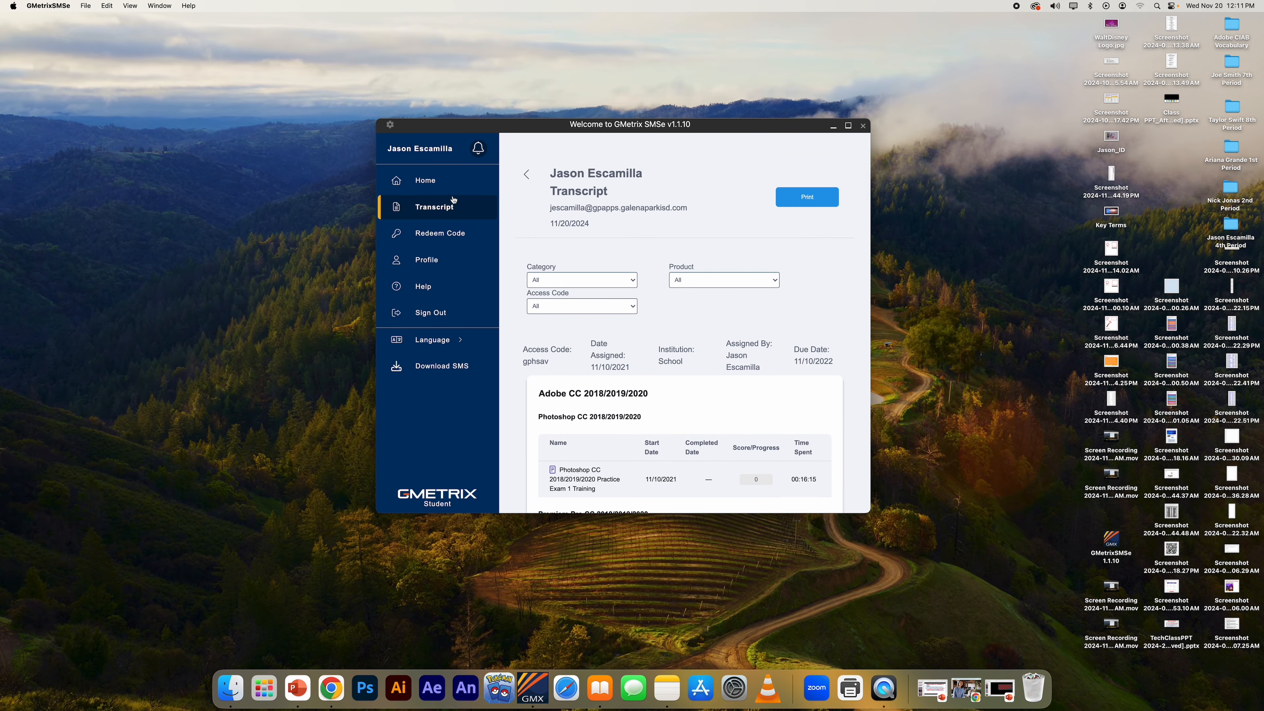
{"action": "left_click", "coordinate": [442, 190]}
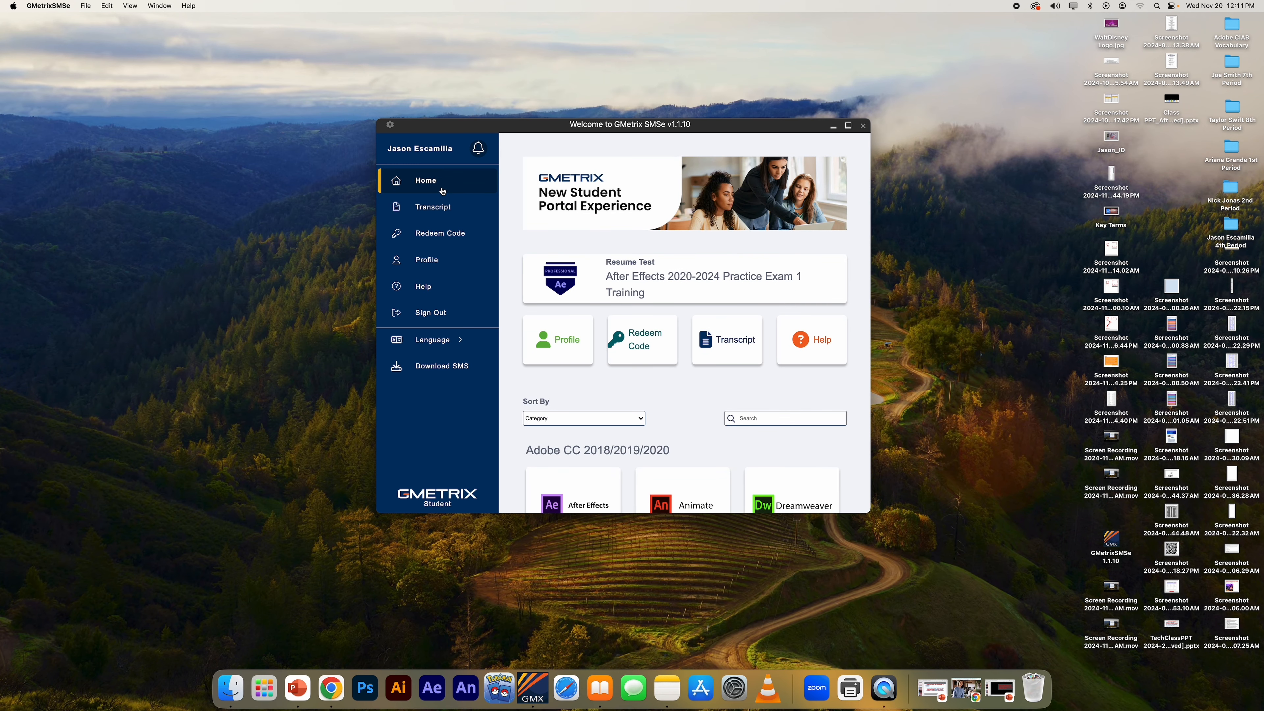